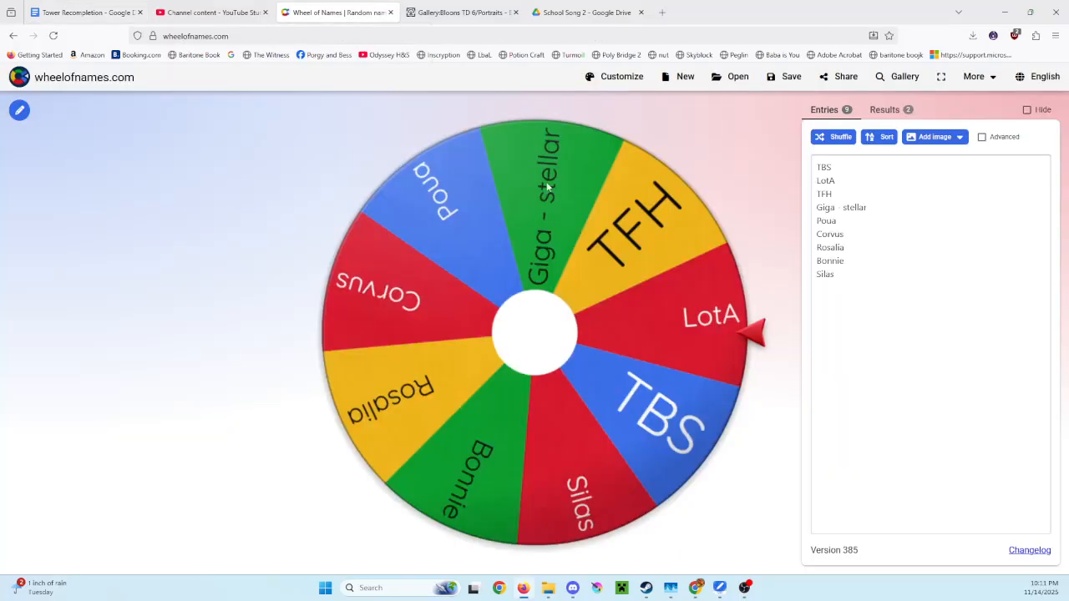
- Replace all entries of the name wheel with the copied POD list
left_click(827, 280)
key("ctrl+a")
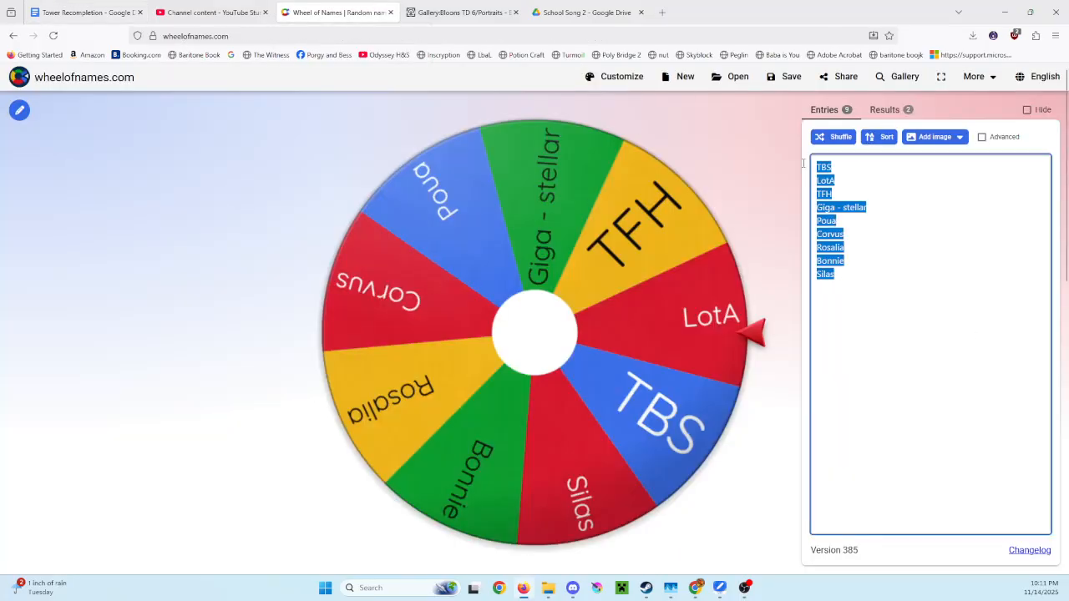
type("TBS GJ TDP LotA Popseid TFH Giga Poua Corvus Rosalia Bonnie - Berryl Silas")
- Spin the wheel and remove the winning entry from the list
left_click(526, 330)
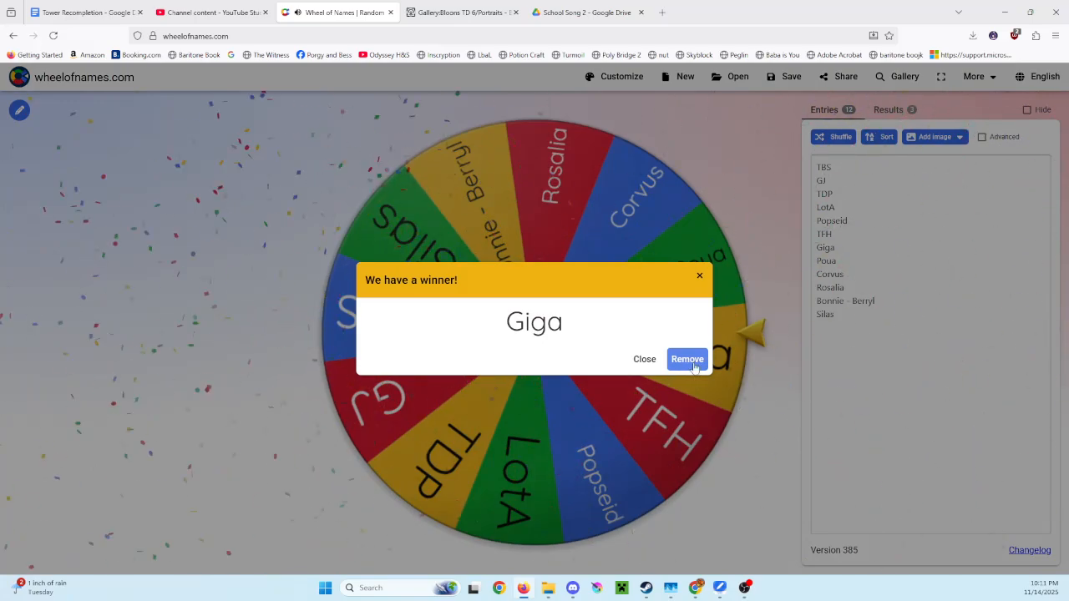
left_click(688, 360)
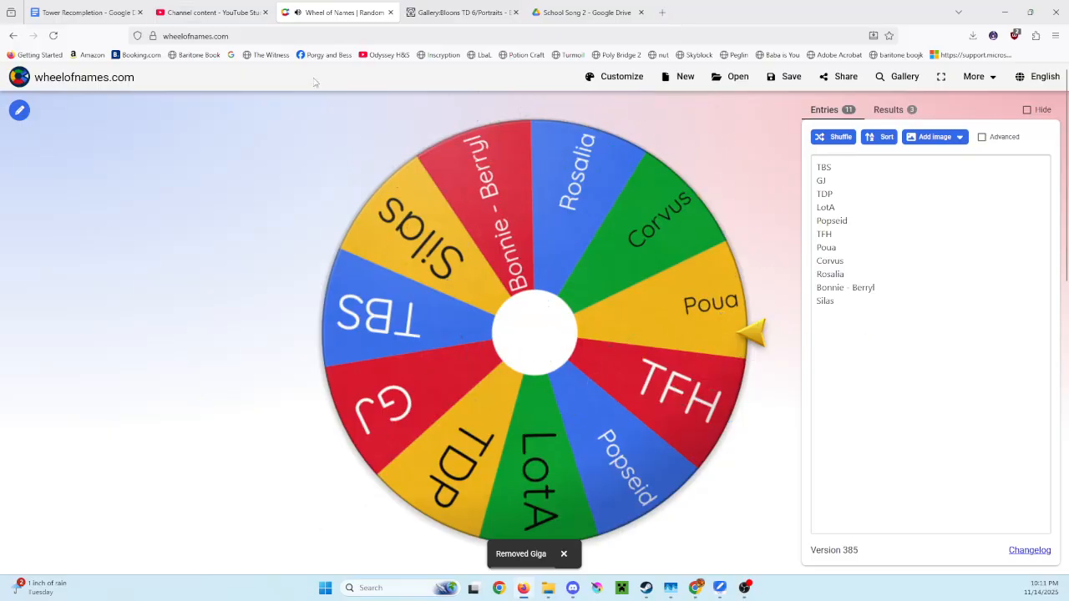
- Open the Tower Recompletion document and place the cursor at Giga in the POD list, then move the browser off the screen
left_click(197, 14)
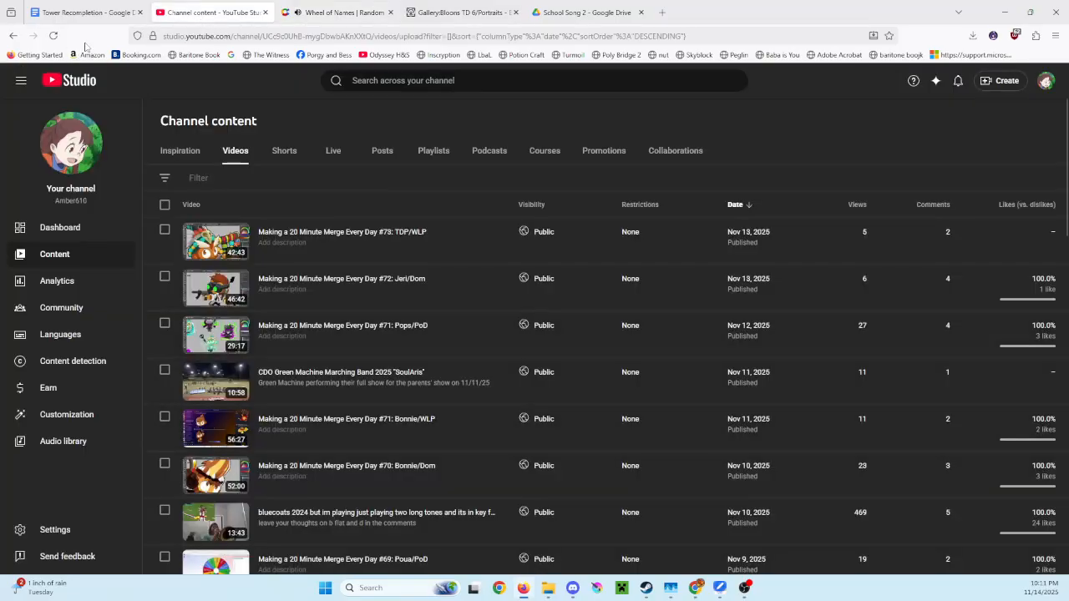
left_click(84, 13)
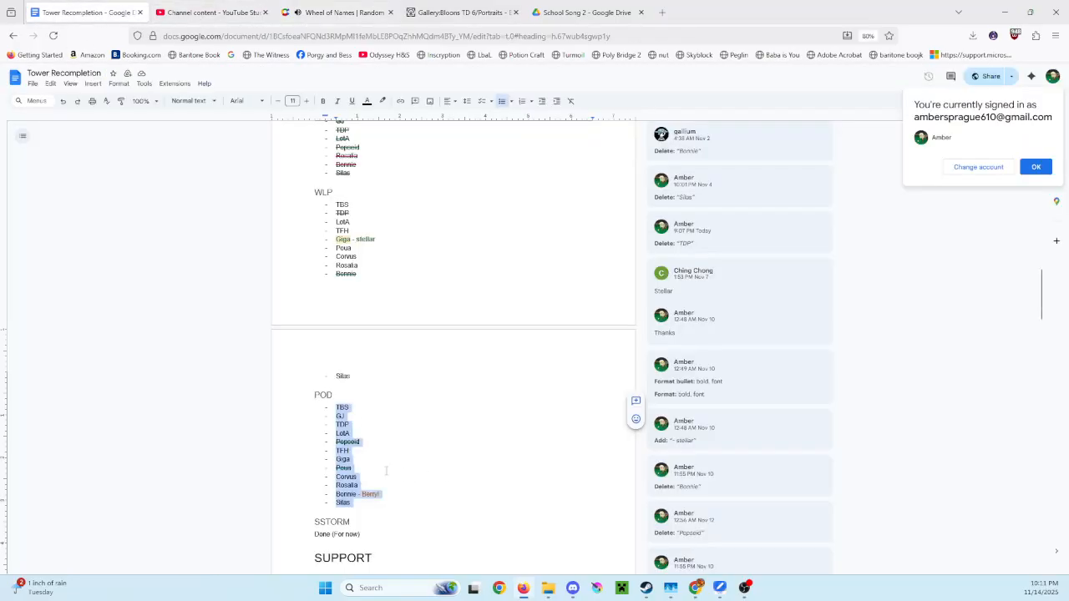
left_click(353, 459)
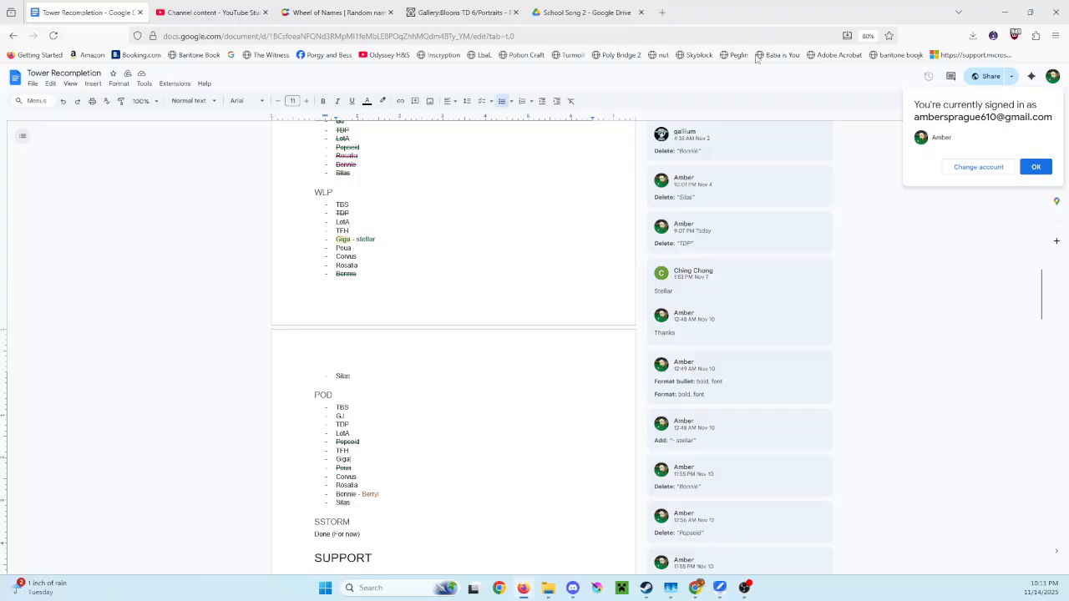
left_click_drag(719, 14, 701, 0)
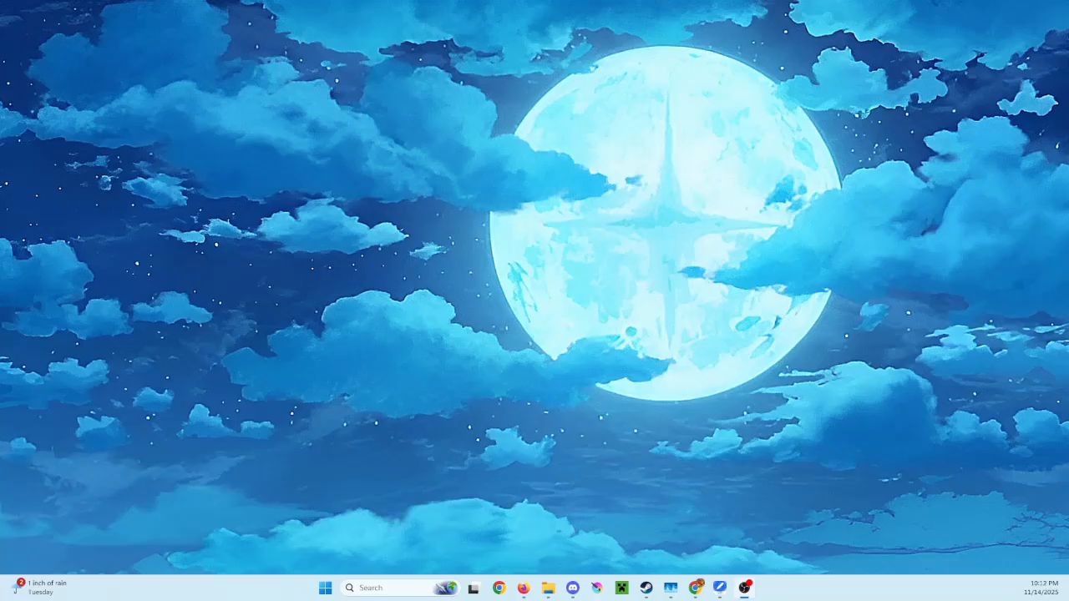
- Switch to Krita in full-screen mode and create a new 4000 × 3000 px RGB/Alpha document at 300 pixels per inch
key("alt+Tab")
key("alt+Tab")
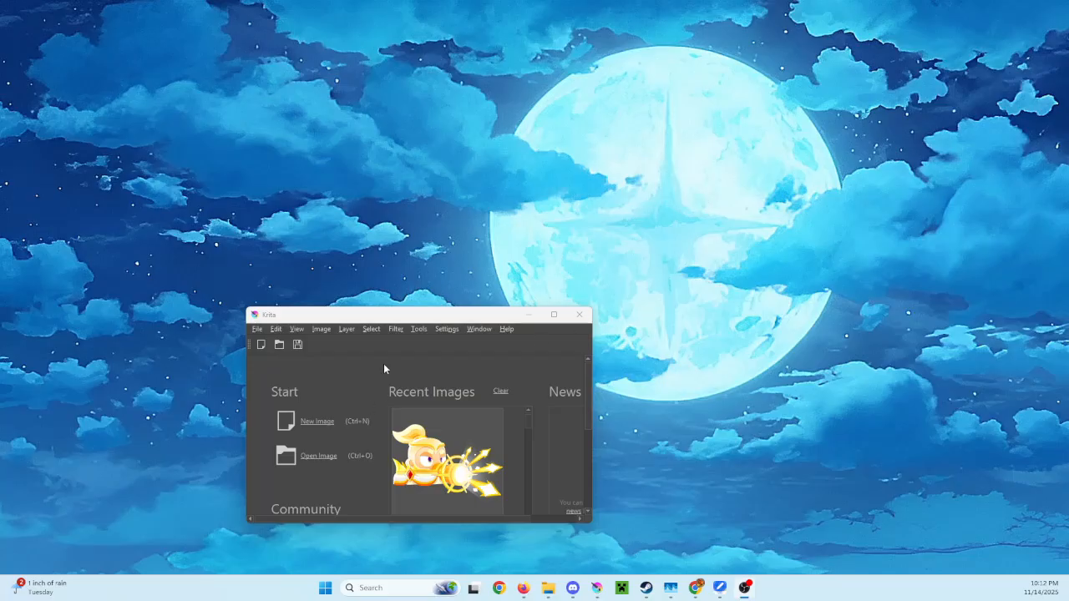
left_click(296, 331)
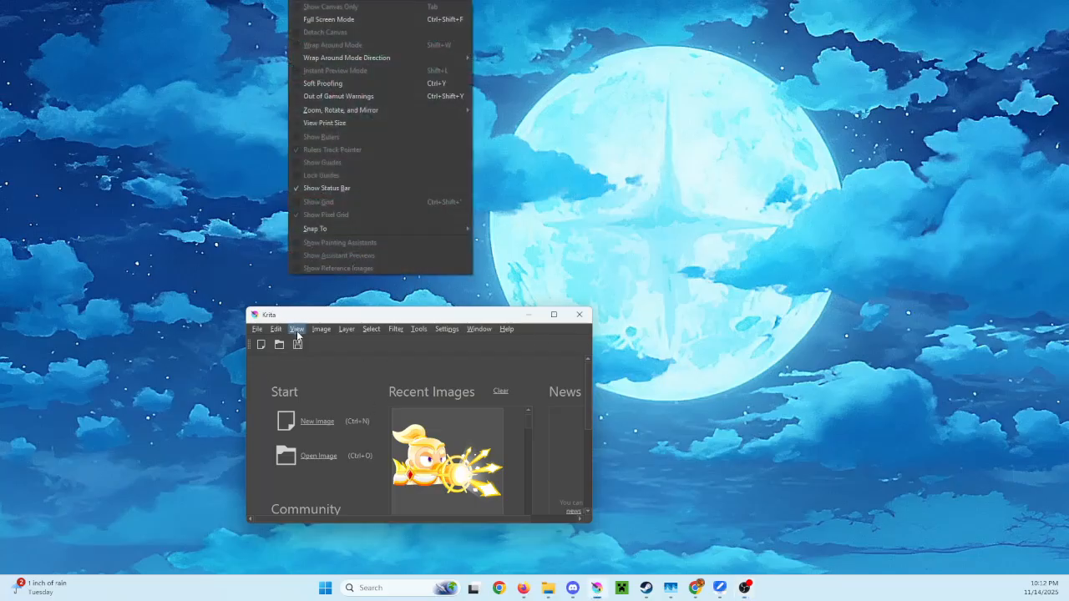
left_click(322, 19)
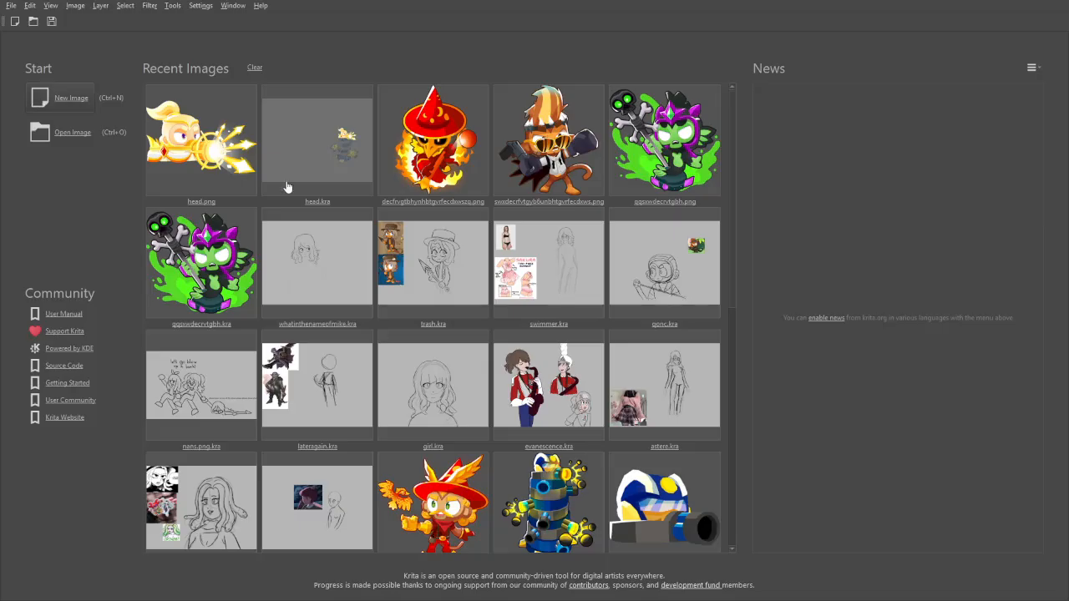
key("ctrl+n")
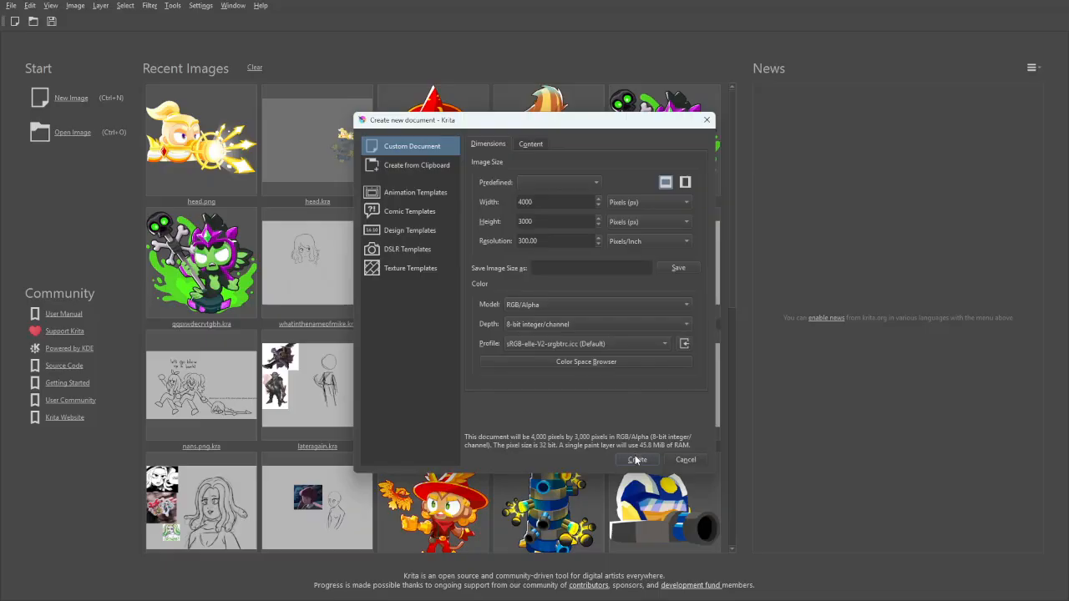
left_click(636, 461)
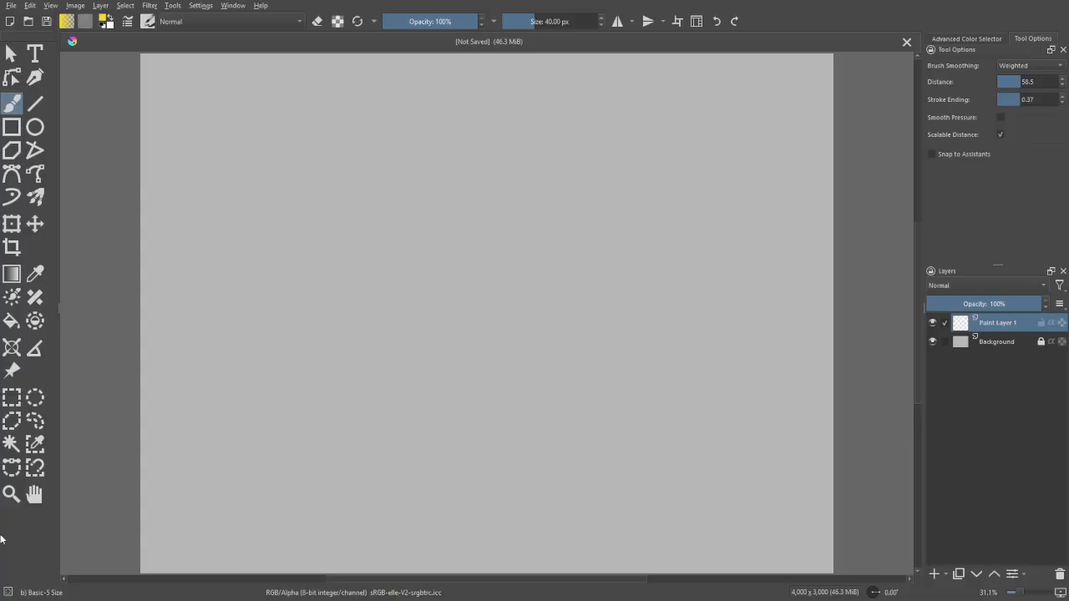
- Paste five copied character portraits onto the canvas, each as its own layer
key("ctrl+v")
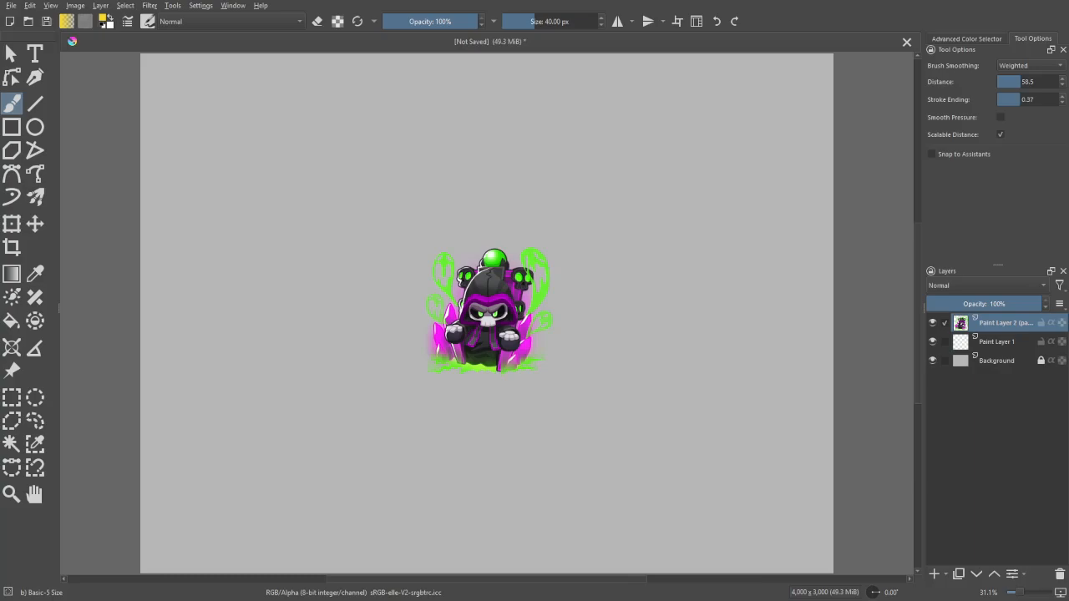
key("ctrl+v")
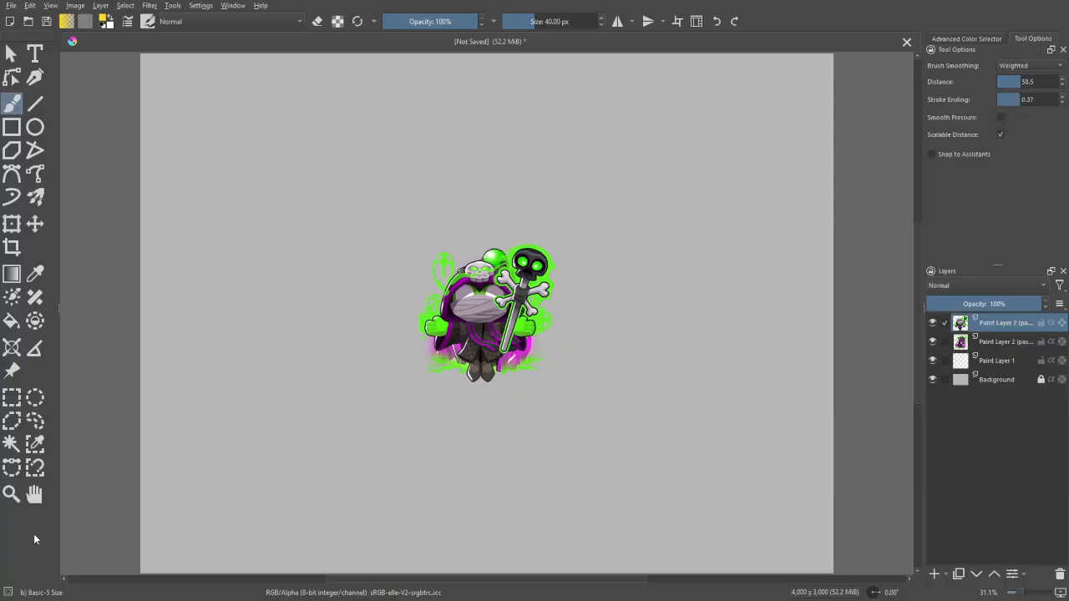
key("ctrl+v")
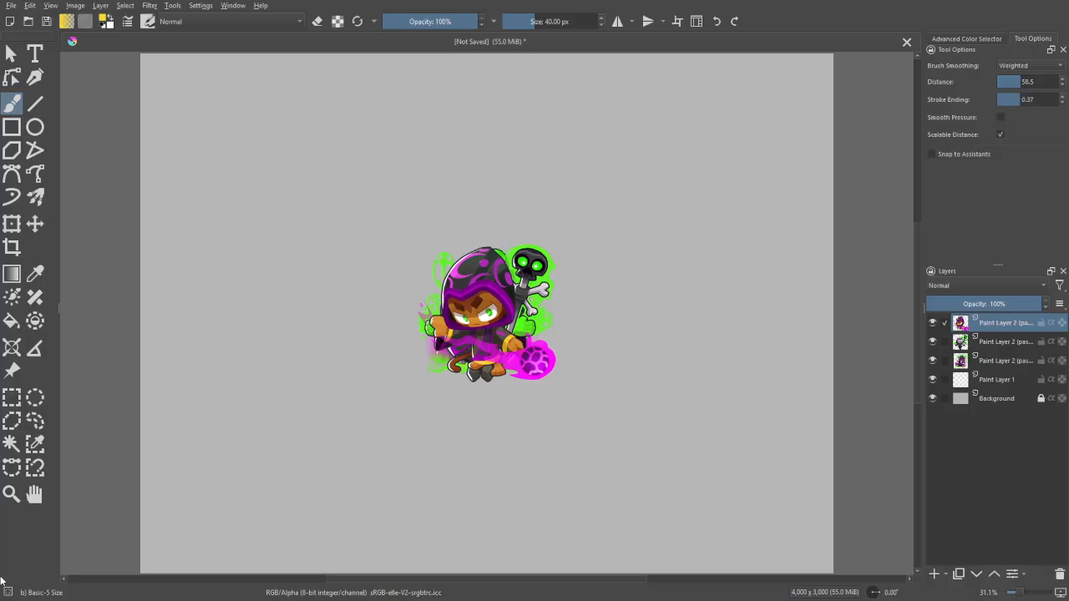
key("ctrl+v")
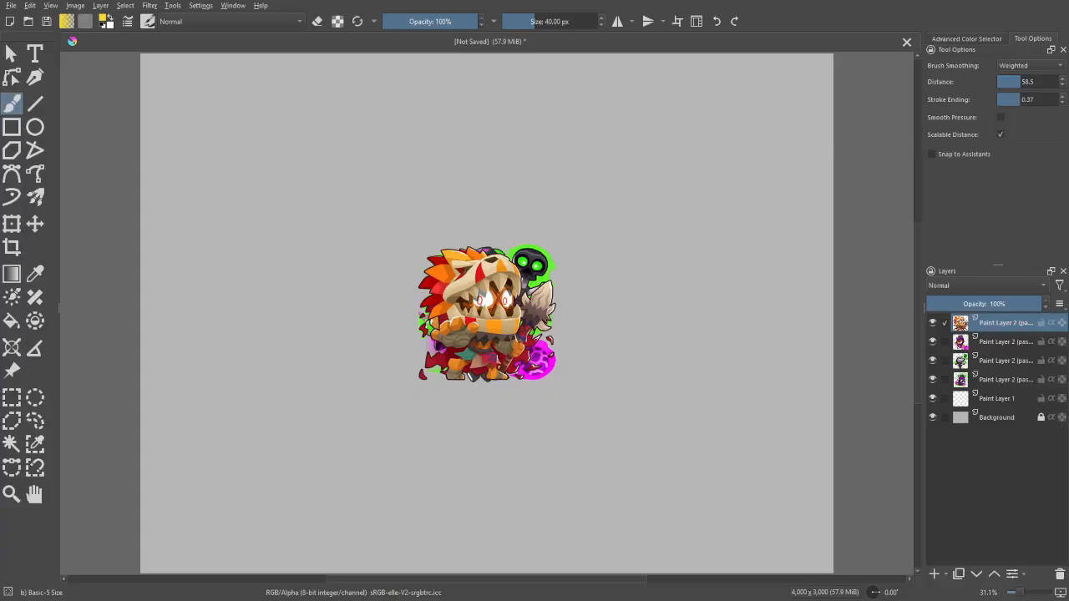
left_click(12, 494)
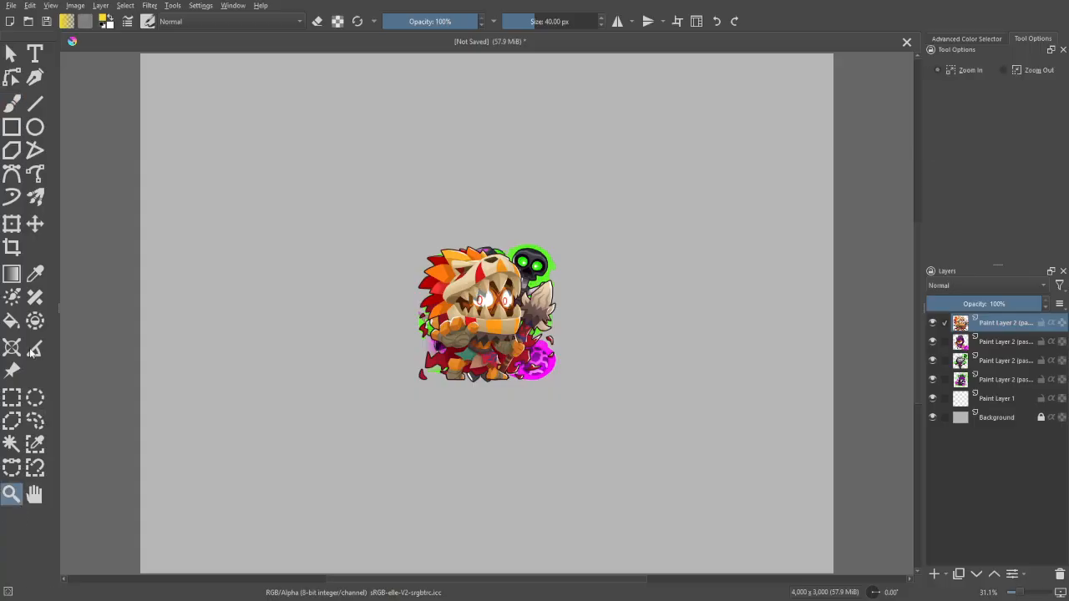
left_click(550, 273)
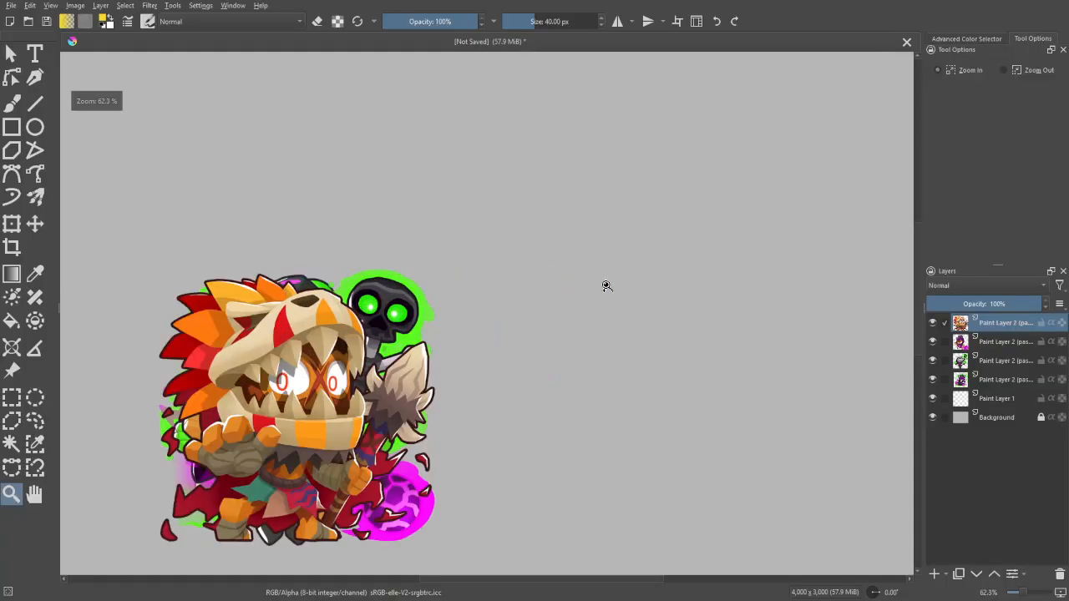
left_click(1028, 73)
left_click(443, 363)
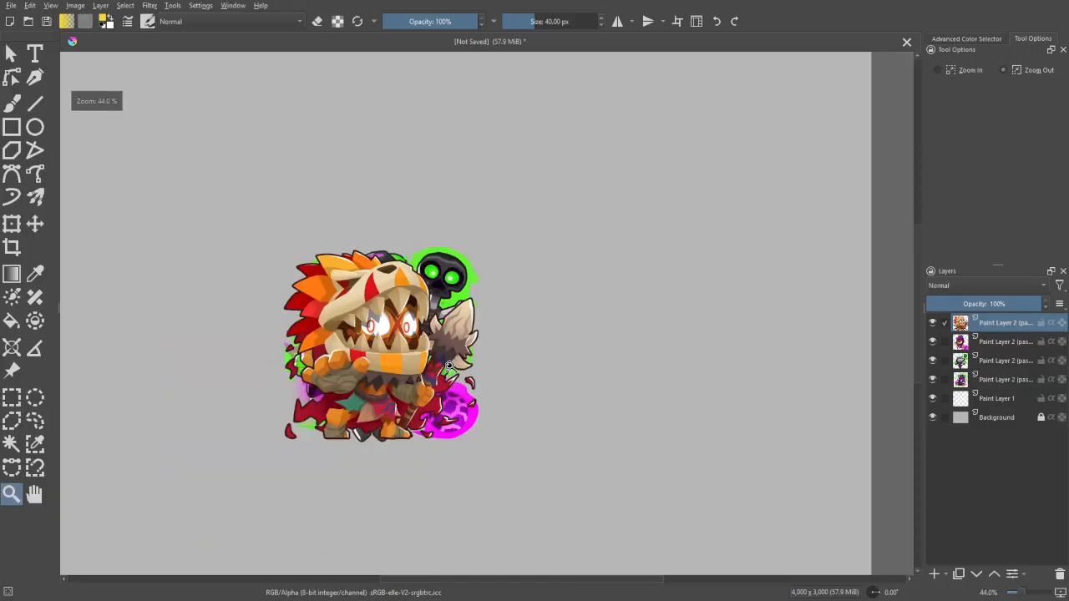
left_click(11, 102)
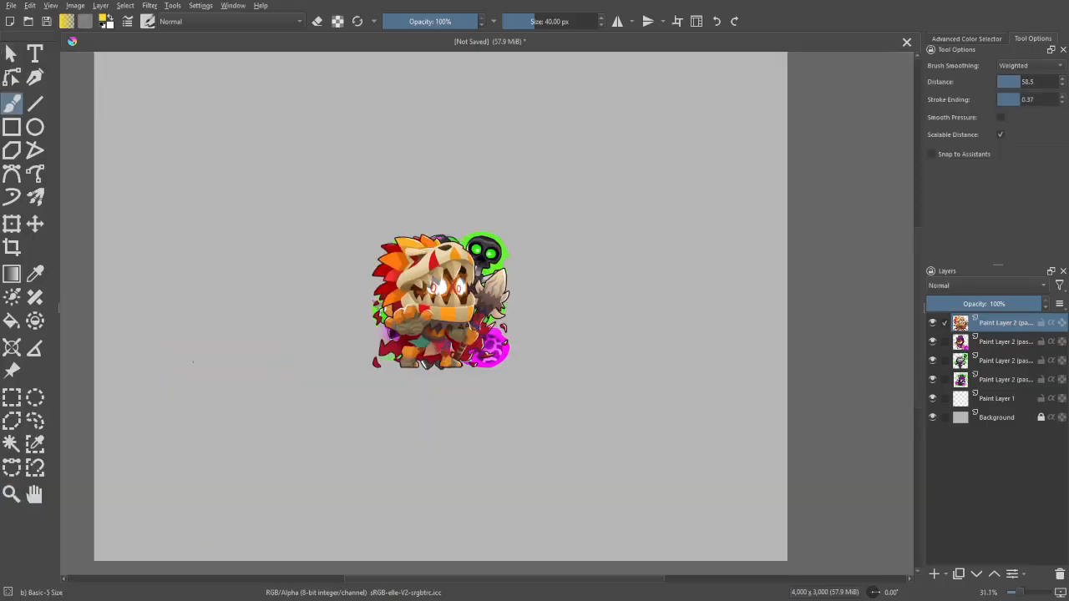
key("ctrl+v")
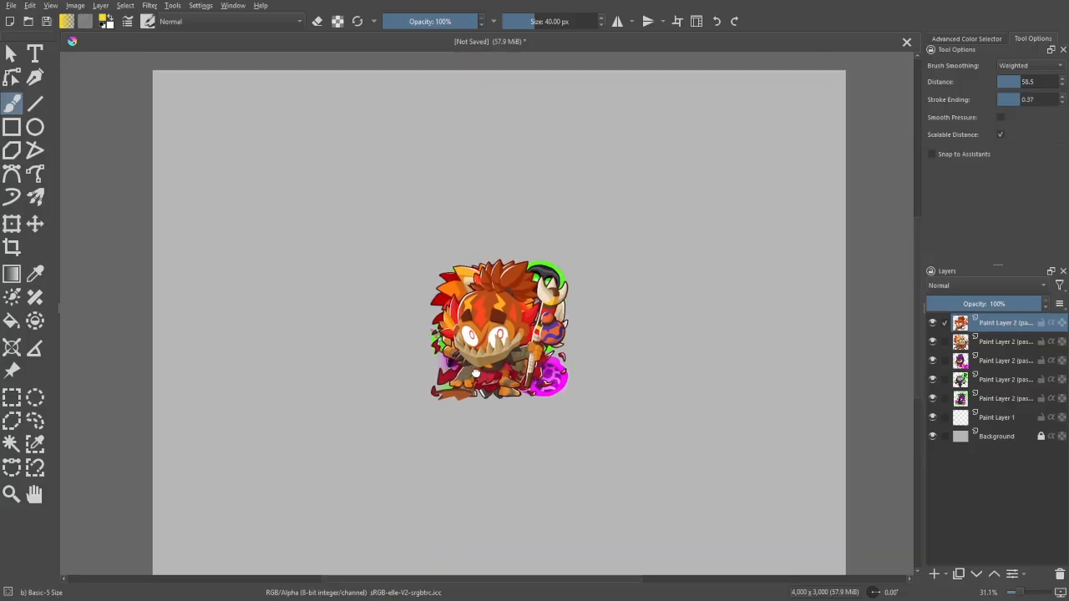
- Spread out the overlapping portraits: red-maned, skull-staff and crystal-hooded ones in an upper row, the purple-hooded one below, the beast-skull one left in place
key("t")
left_click_drag(773, 341, 576, 199)
left_click(1020, 360)
left_click_drag(558, 357, 329, 366)
left_click_drag(476, 387, 516, 407)
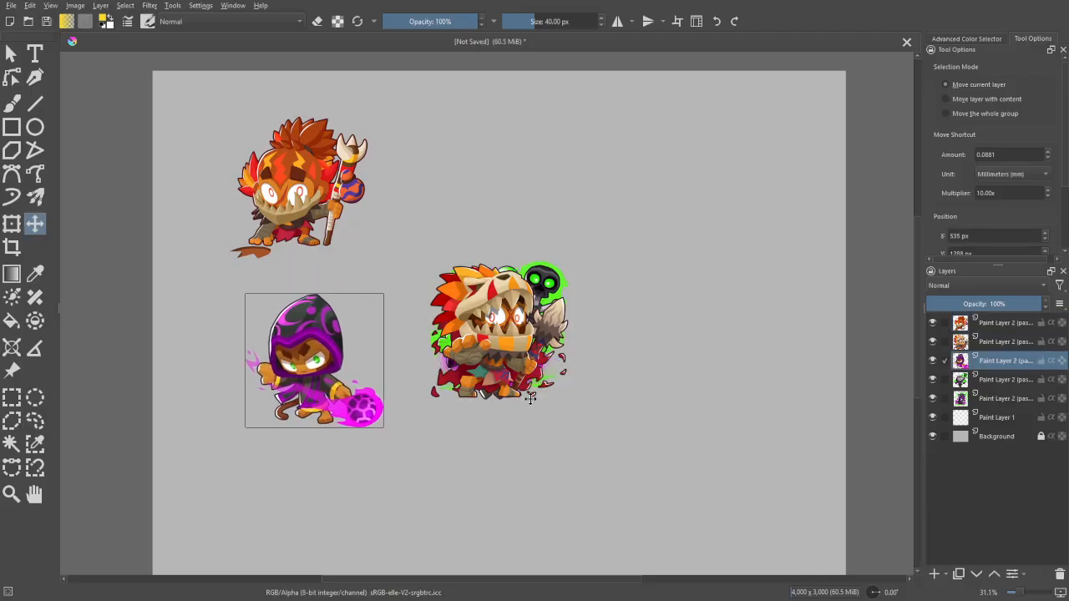
left_click(1006, 380)
left_click_drag(565, 461, 530, 349)
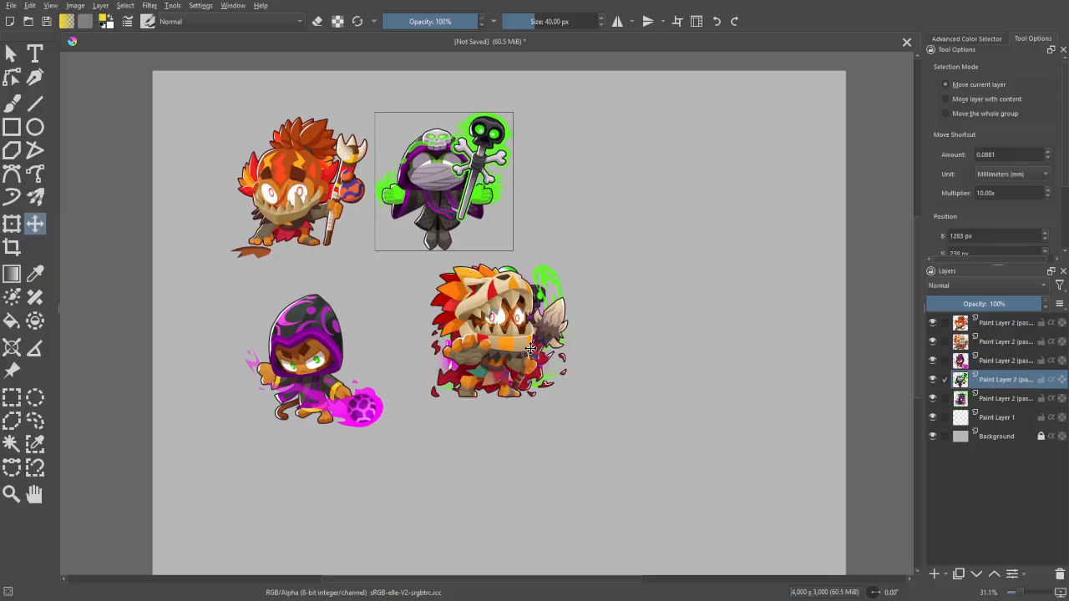
left_click(1019, 402)
left_click_drag(723, 370, 794, 292)
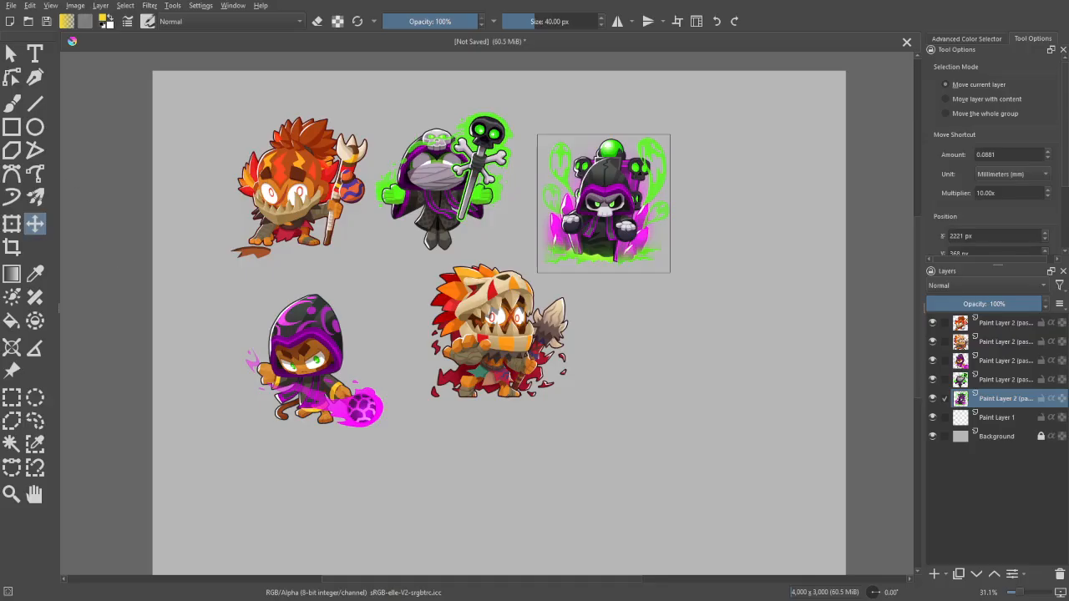
- Open the existing artwork qqsxwdecrvtgbh.kra from the Downloads folder
left_click(10, 6)
left_click(35, 33)
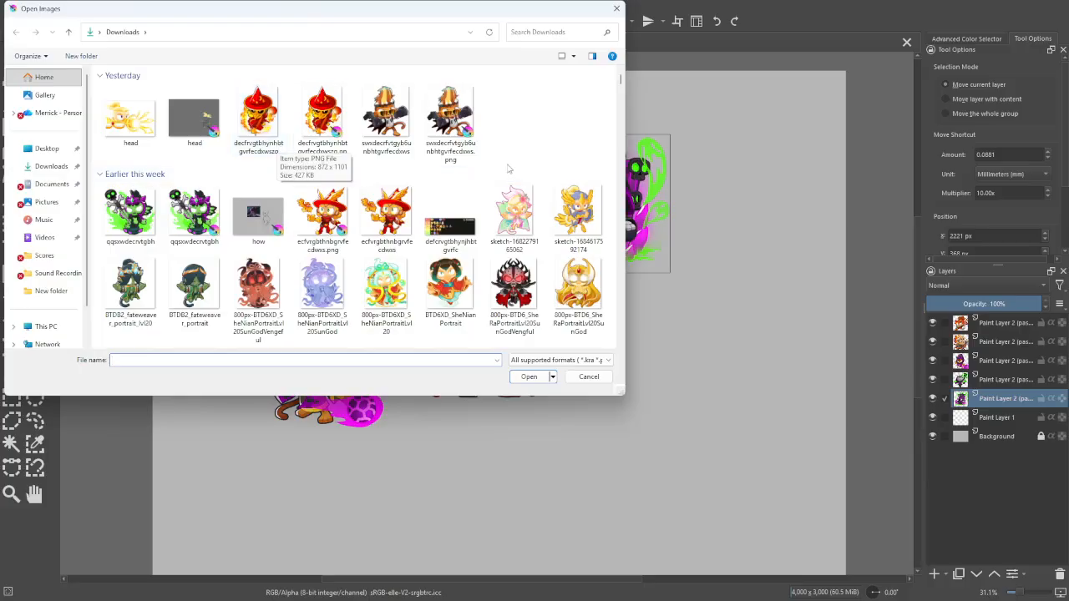
left_click(209, 219)
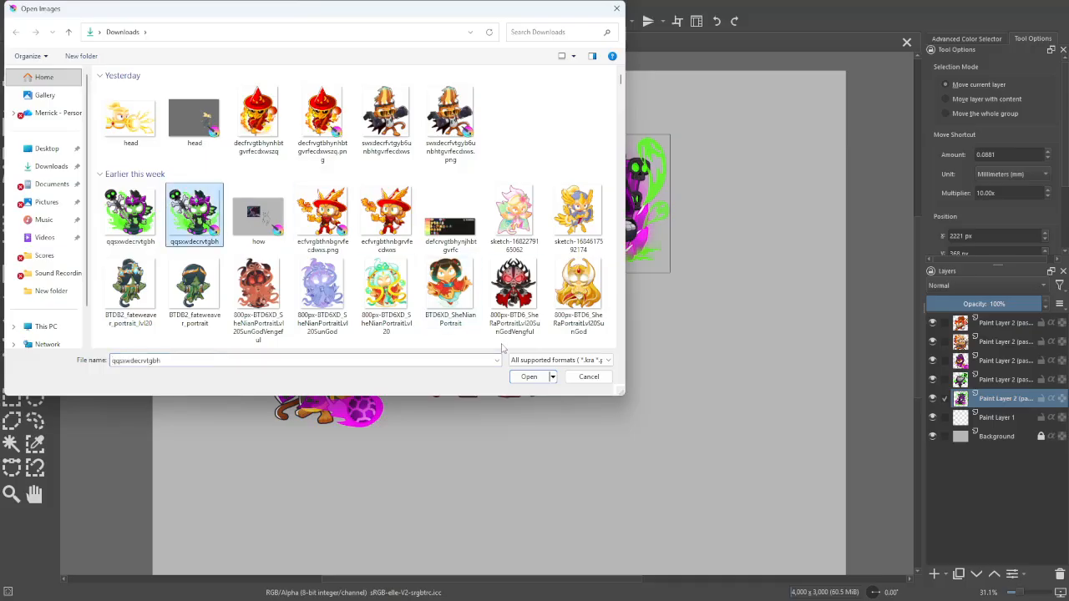
left_click(529, 377)
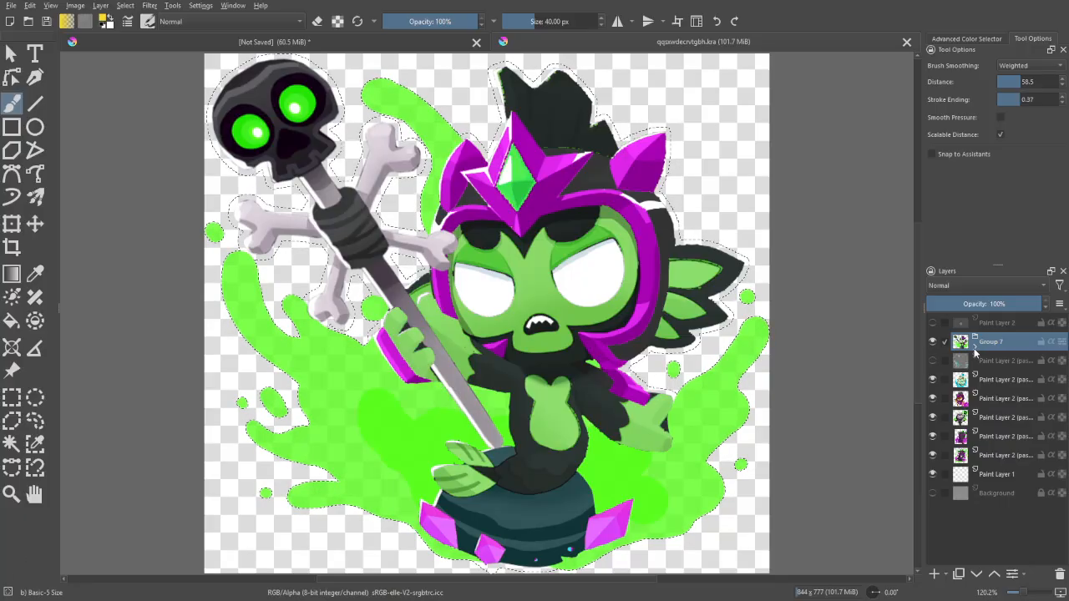
- Examine the artwork's layer structure by expanding Group 7 and selecting the topmost paint layer inside Group 6
mouse_move(991, 391)
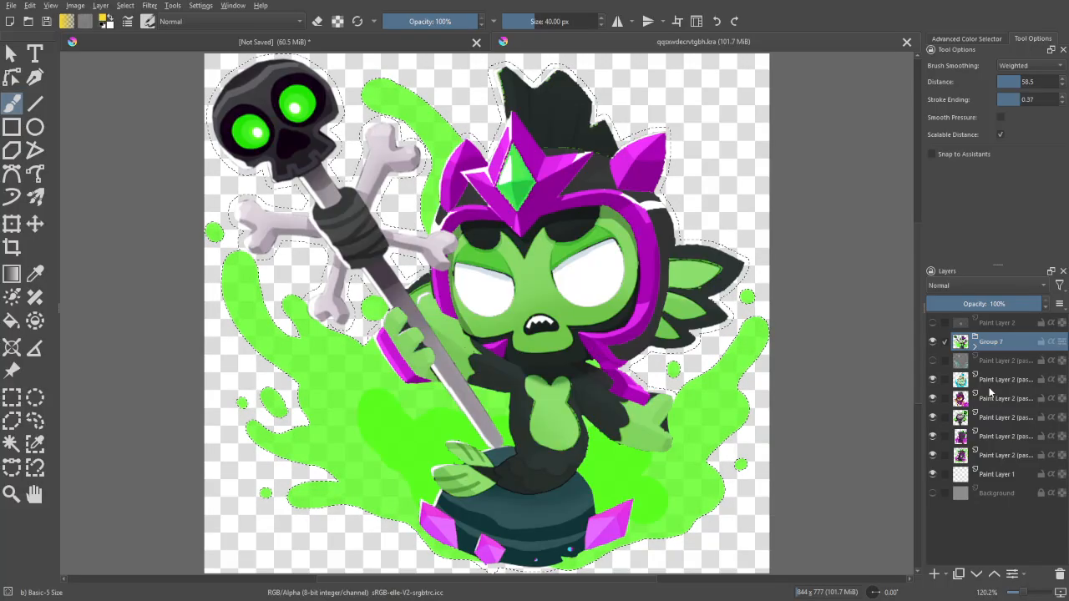
left_click(996, 380)
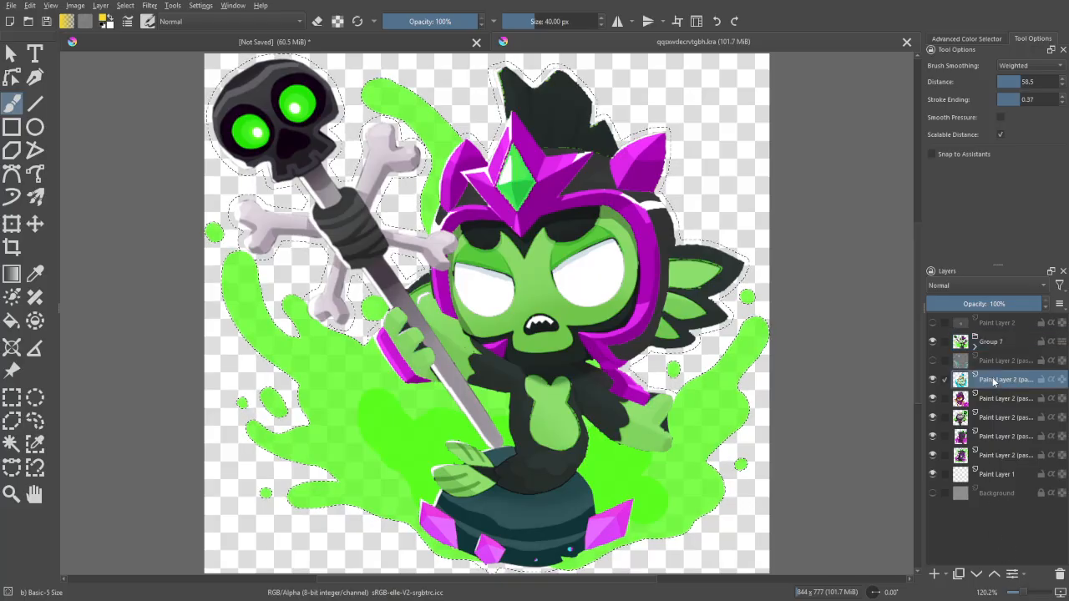
left_click(994, 344)
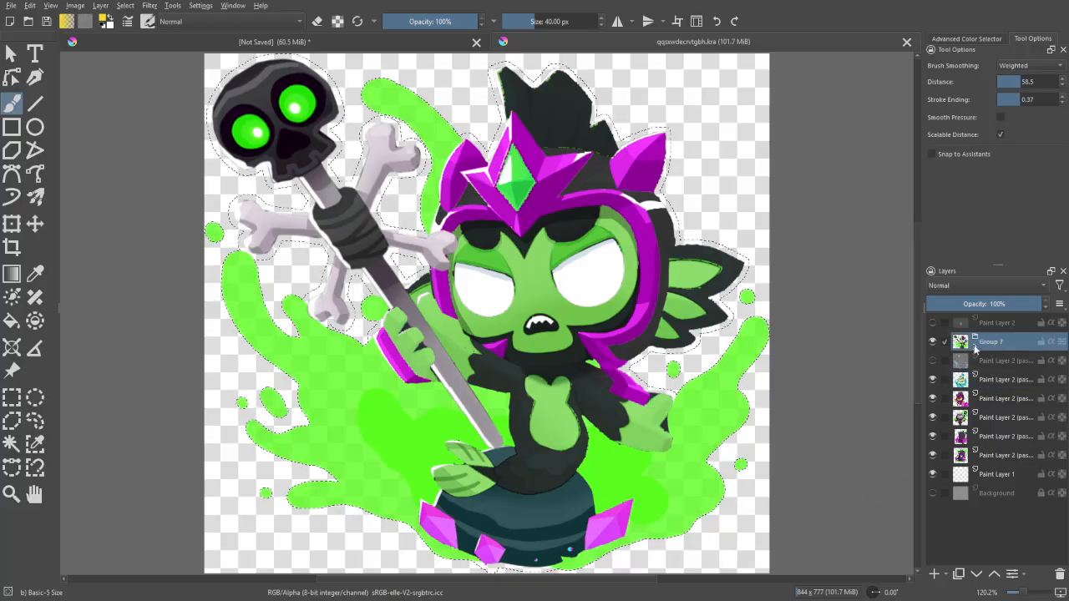
left_click(975, 346)
left_click(984, 368)
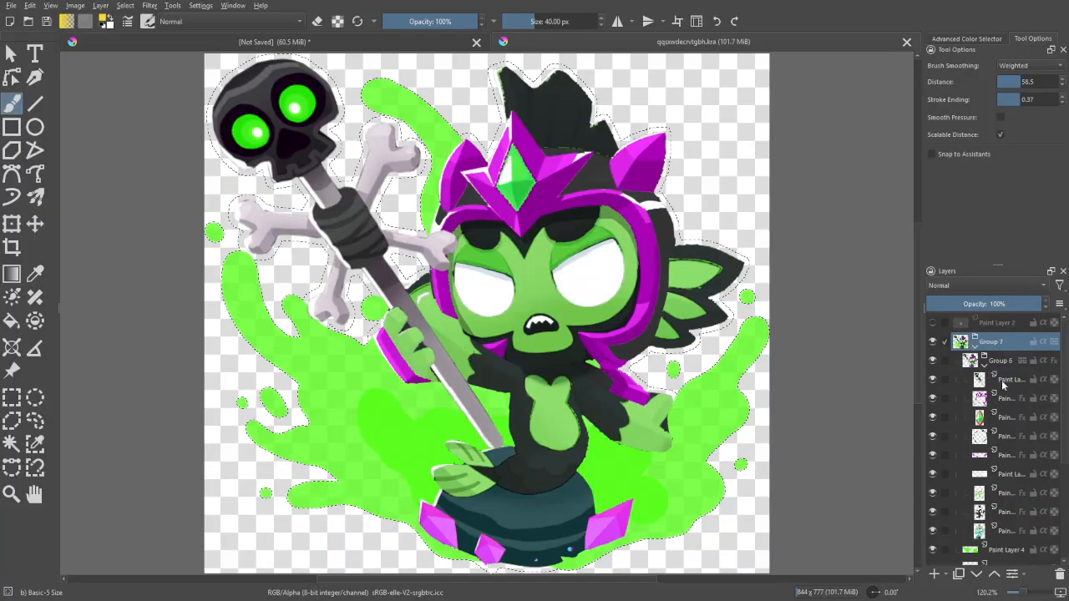
left_click(1002, 381)
mouse_move(983, 396)
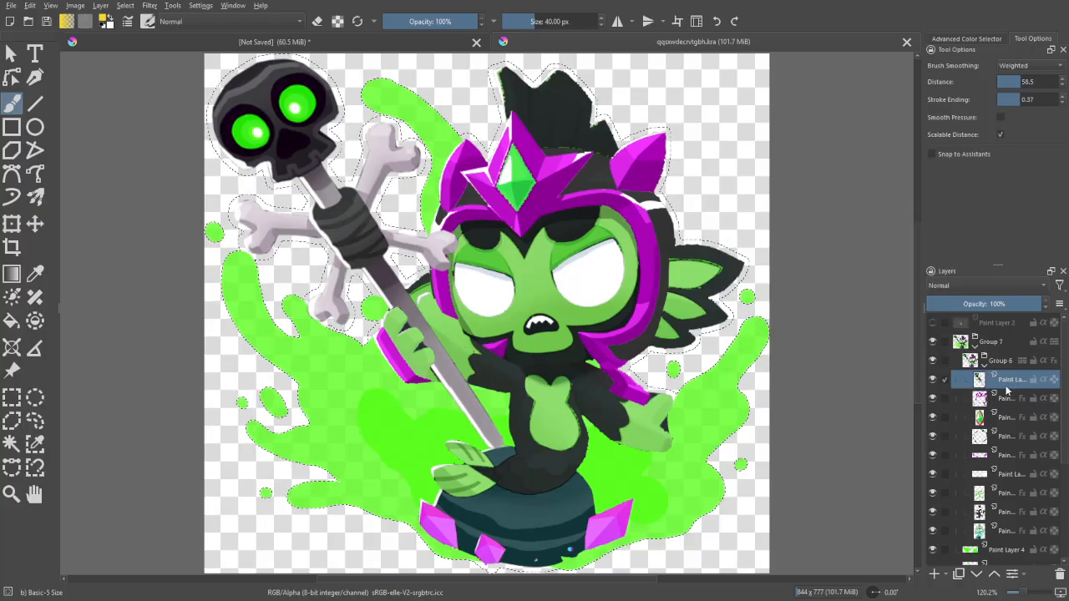
- Try to clear the selection in the opened artwork and return to the unsaved portrait canvas
key("ctrl+shift+a")
left_click(442, 40)
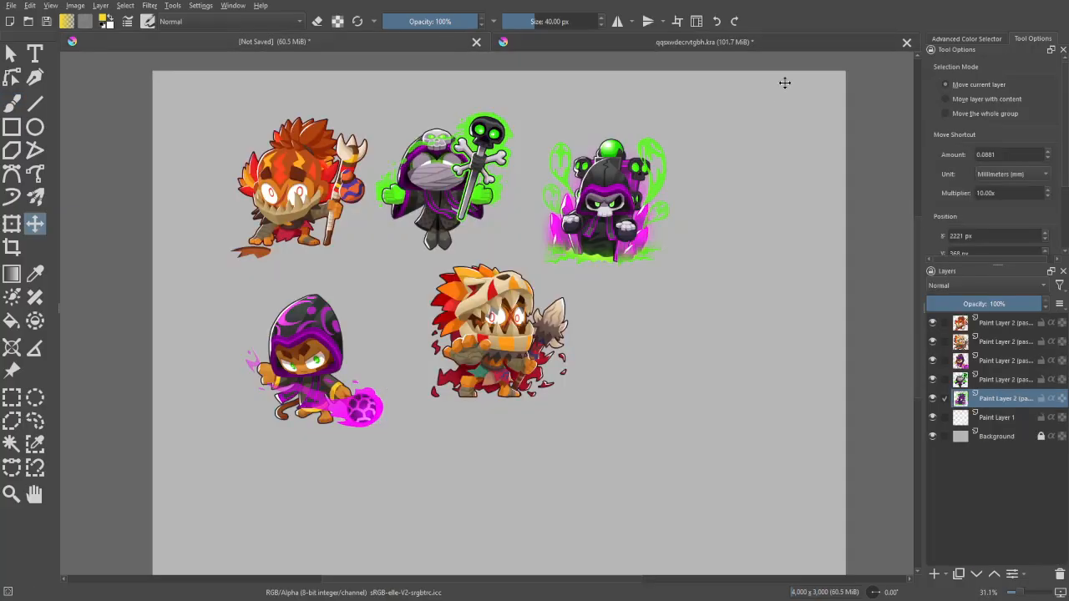
left_click(786, 42)
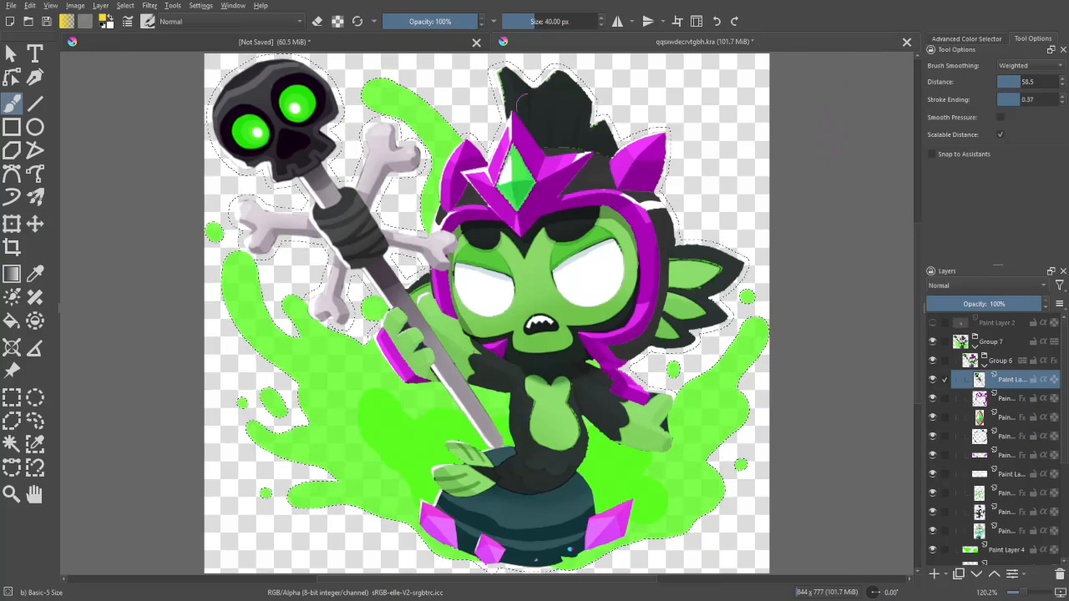
left_click(432, 40)
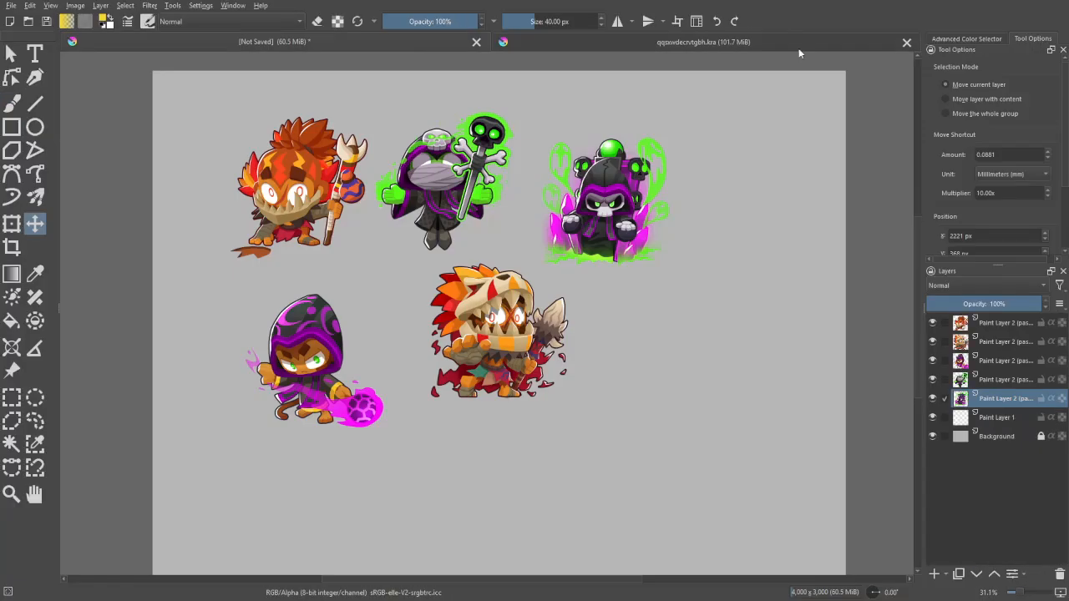
- Paste the copied skull staff onto the portrait canvas and place it between the purple-hooded and beast-skull characters
key("ctrl+v")
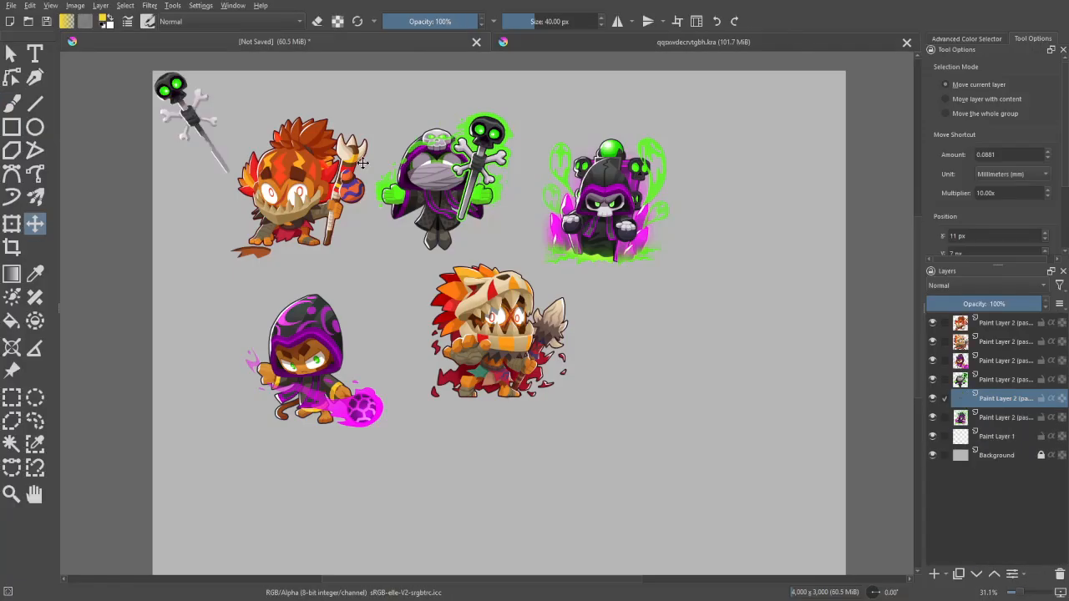
left_click_drag(363, 170, 731, 311)
key("1")
key("ctrl+plus")
key("ctrl+plus")
key("ctrl+plus")
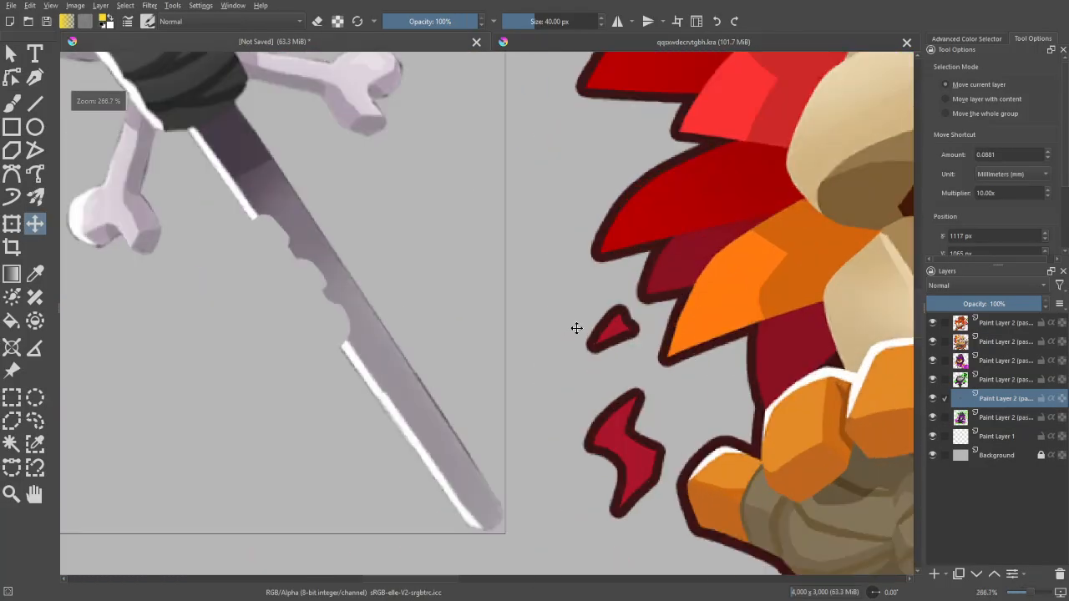
key("ctrl+minus")
key("ctrl+minus")
key("ctrl+minus")
key("ctrl+minus")
key("ctrl+minus")
key("ctrl+minus")
key("ctrl+plus")
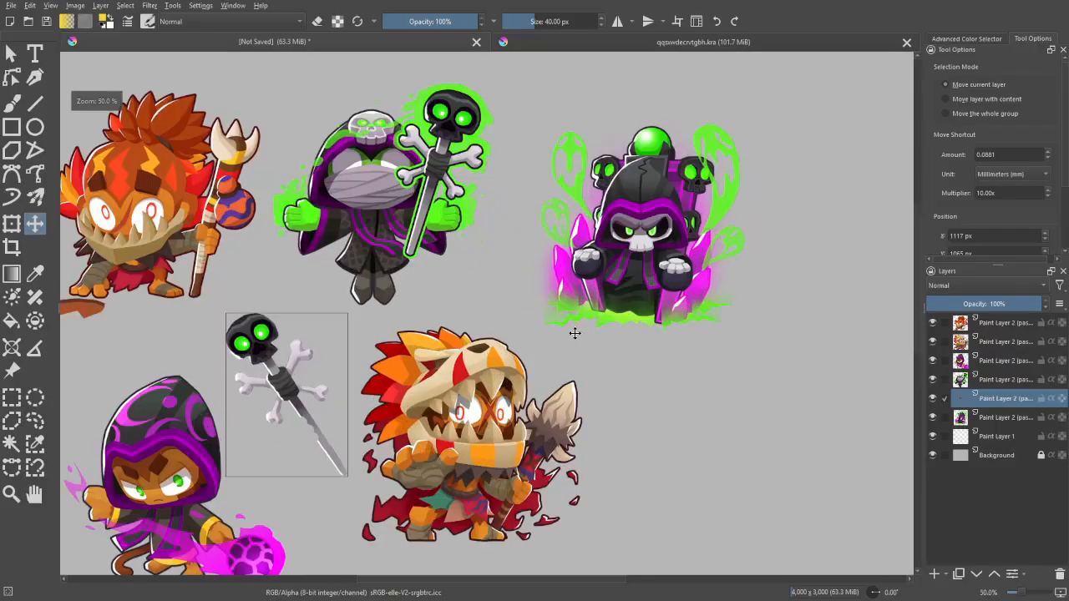
key("ctrl+minus")
left_click_drag(594, 290, 588, 291)
key("ctrl+minus")
key("ctrl+plus")
- Select the skull head of the pasted staff with a polygonal outline, move it closer to the dark wrap, and clear the selection
left_click_drag(553, 328, 707, 304)
key("ctrl+plus")
key("ctrl+plus")
key("ctrl+plus")
left_click_drag(619, 216, 649, 219)
key("ctrl+plus")
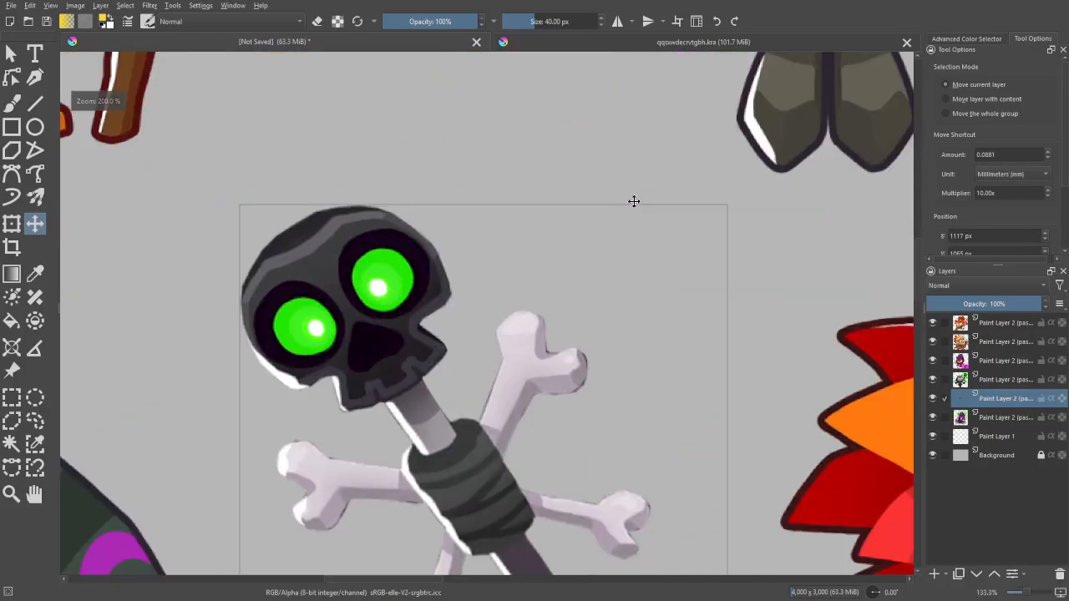
left_click(11, 420)
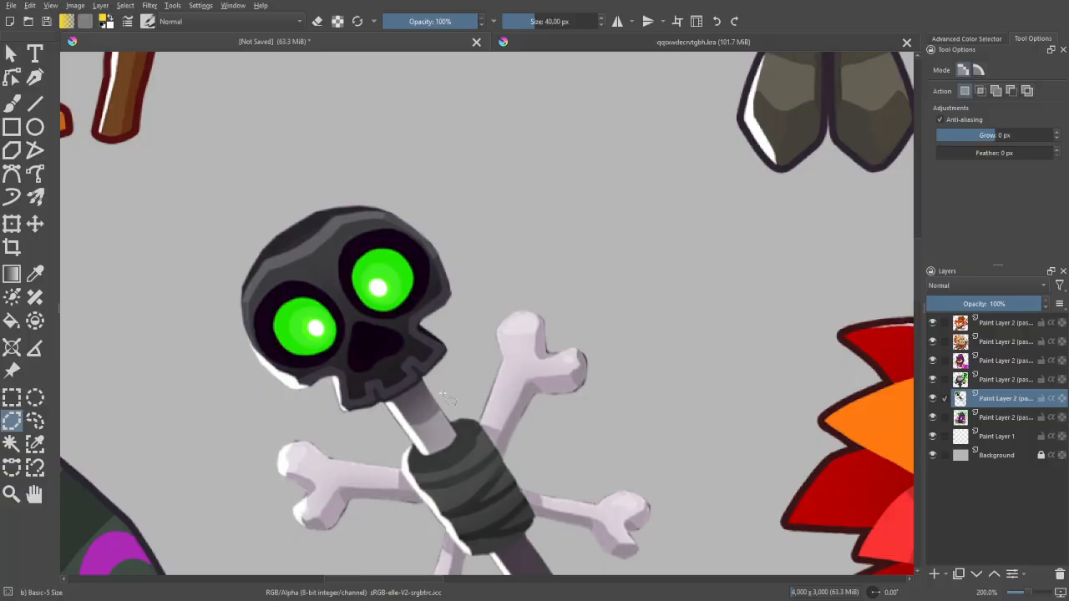
scroll(458, 409, "down", 5)
scroll(397, 427, "up", 5)
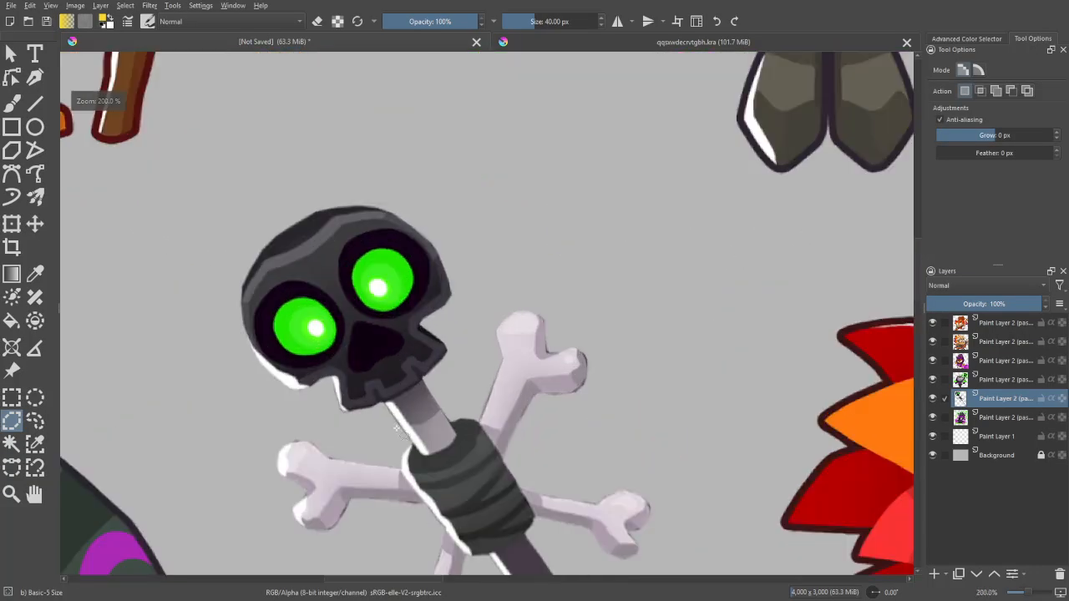
mouse_move(396, 428)
left_mouse_down()
mouse_move(446, 408)
mouse_move(472, 347)
mouse_move(480, 246)
mouse_move(363, 157)
mouse_move(208, 215)
mouse_move(223, 366)
mouse_move(317, 419)
mouse_move(392, 424)
left_mouse_up()
scroll(393, 424, "up", 1)
key("ctrl+t")
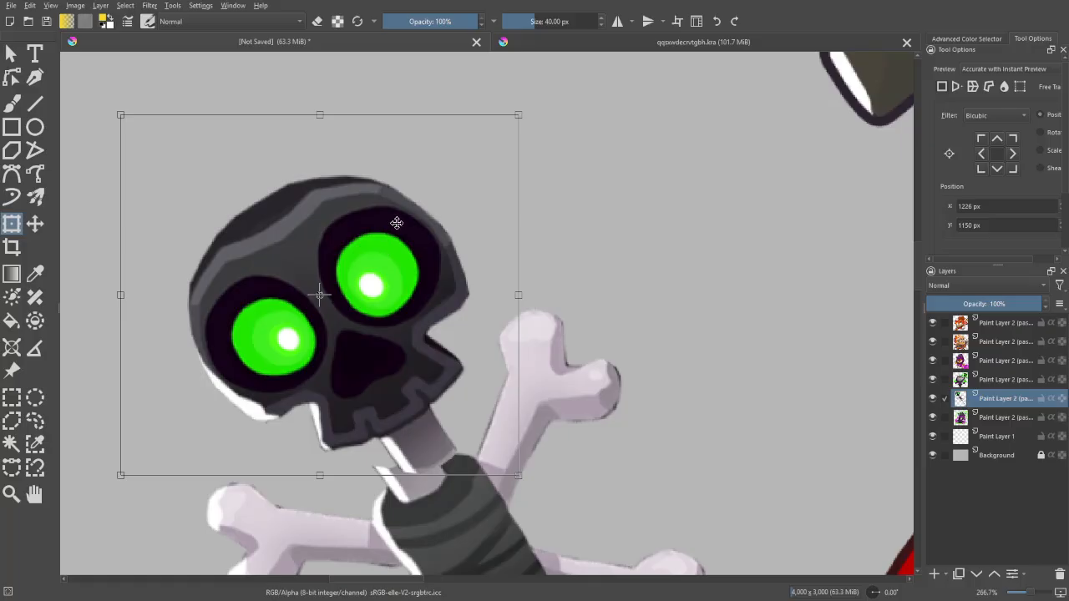
mouse_move(407, 226)
left_mouse_down()
mouse_move(394, 231)
mouse_move(405, 241)
left_mouse_up()
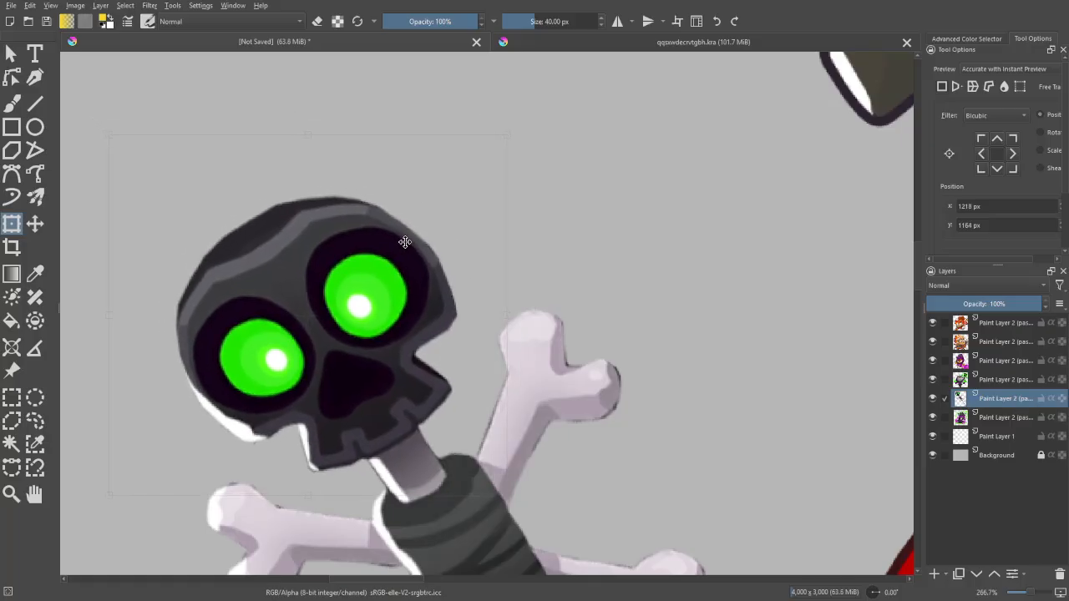
key("b")
key("ctrl+shift+a")
- Examine the arranged reference portraits together with the skull staff
key("ctrl+minus")
key("ctrl+minus")
key("ctrl+minus")
key("ctrl+minus")
key("ctrl+minus")
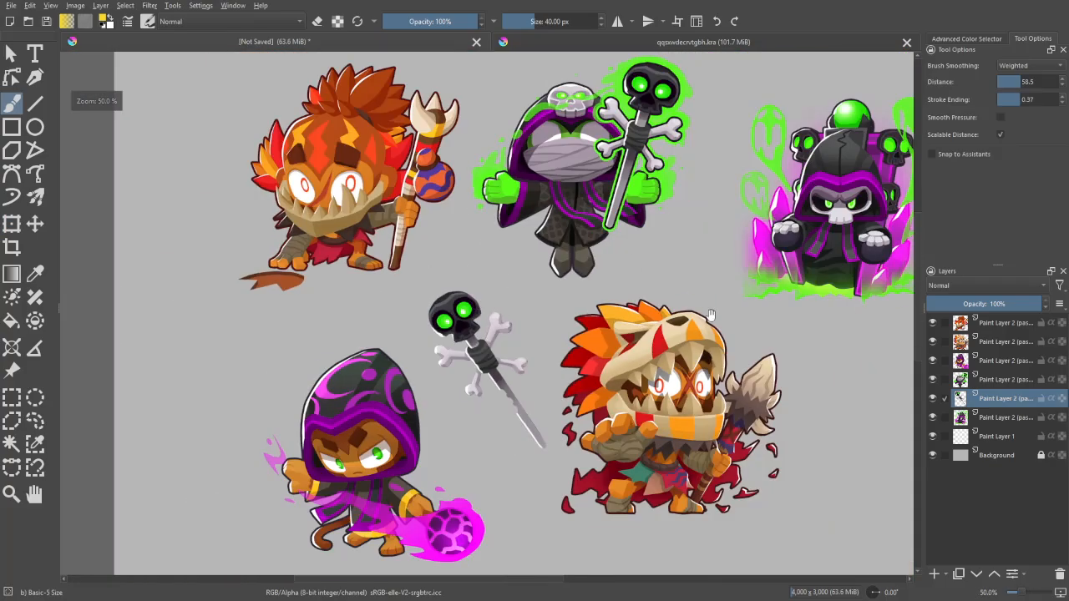
mouse_move(771, 339)
left_mouse_down()
mouse_move(673, 282)
mouse_move(648, 282)
left_mouse_up()
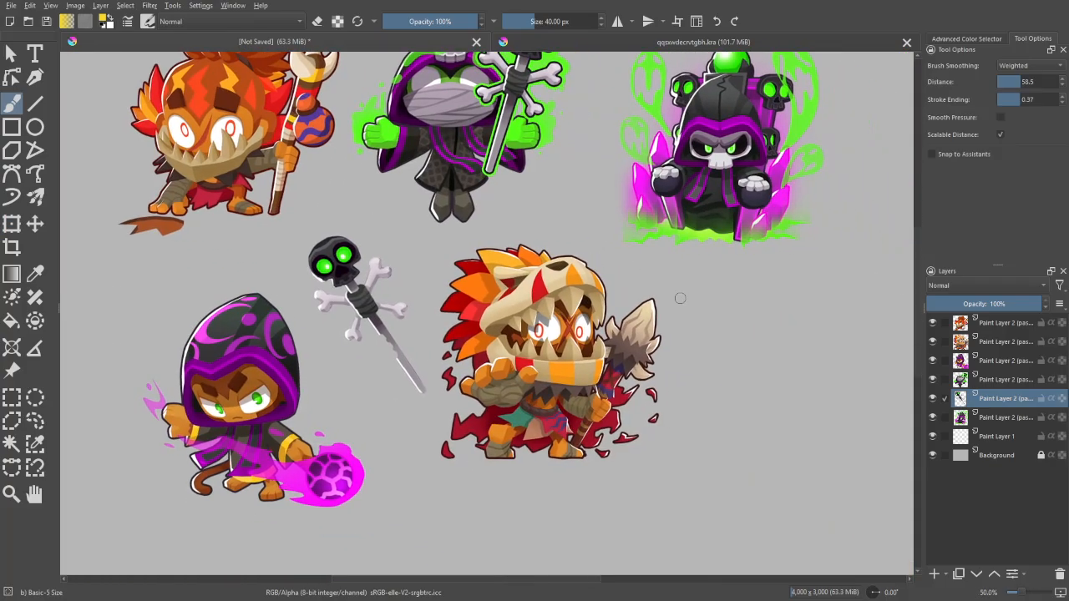
key("ctrl+plus")
left_click_drag(610, 208, 628, 226)
key("ctrl+minus")
key("ctrl+minus")
key("ctrl+minus")
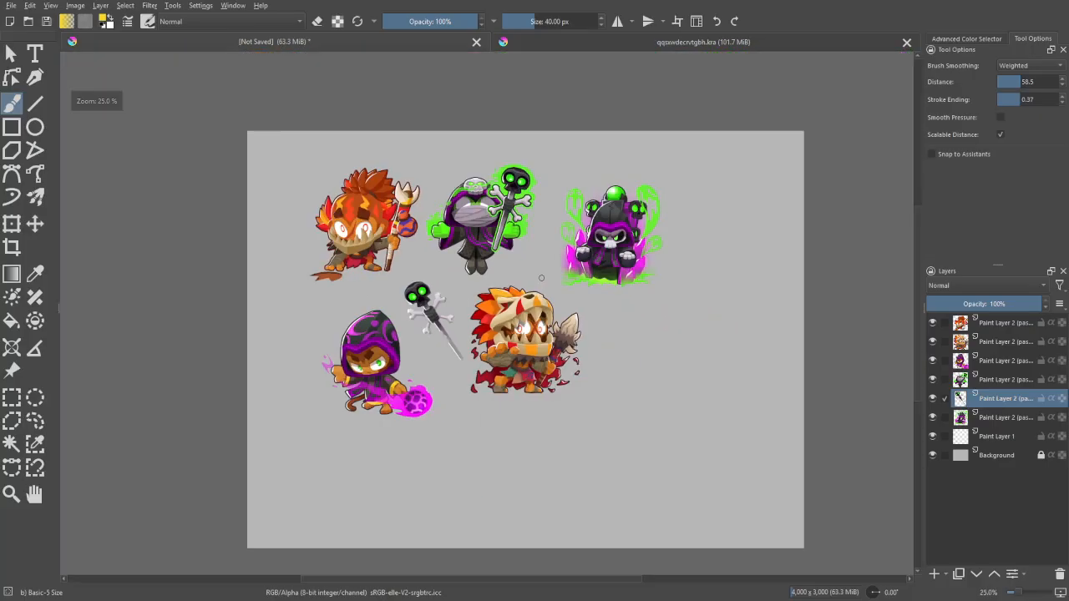
left_click_drag(833, 170, 700, 175)
left_click_drag(740, 289, 782, 331)
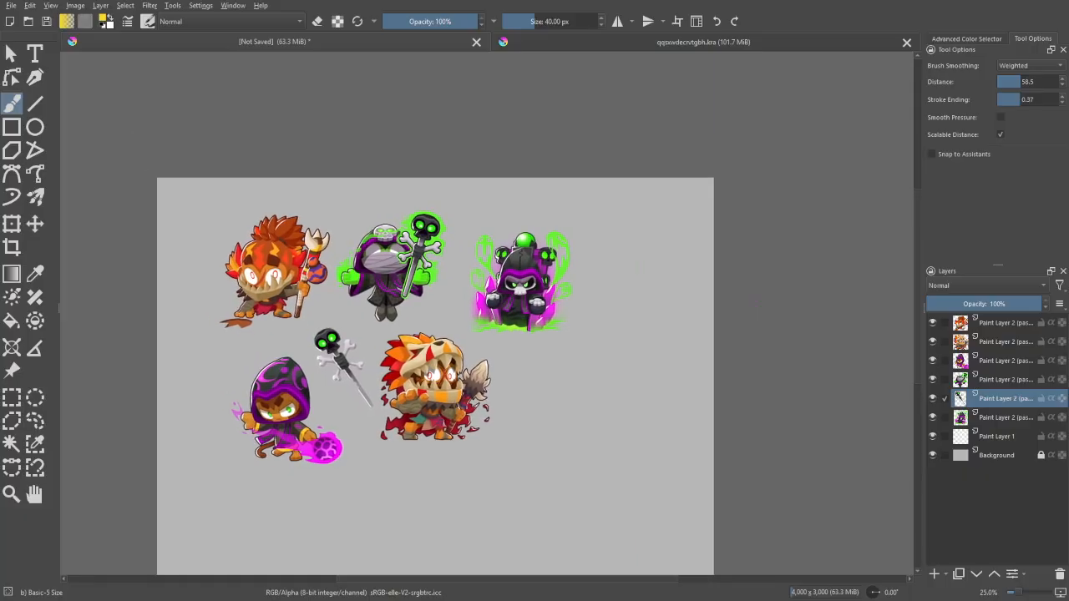
key("ctrl+plus")
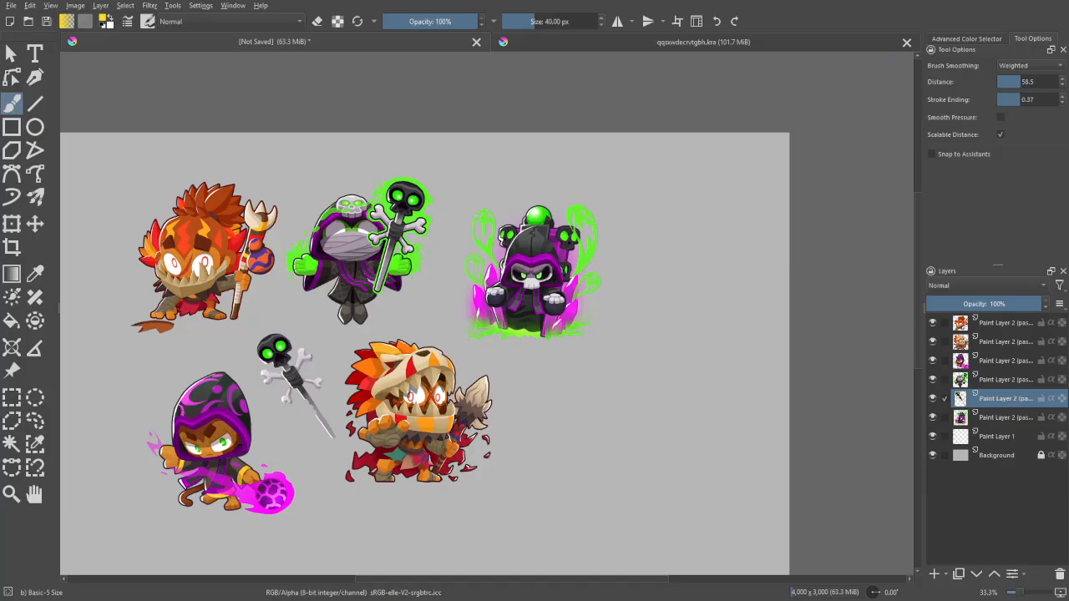
left_click_drag(815, 472, 866, 410)
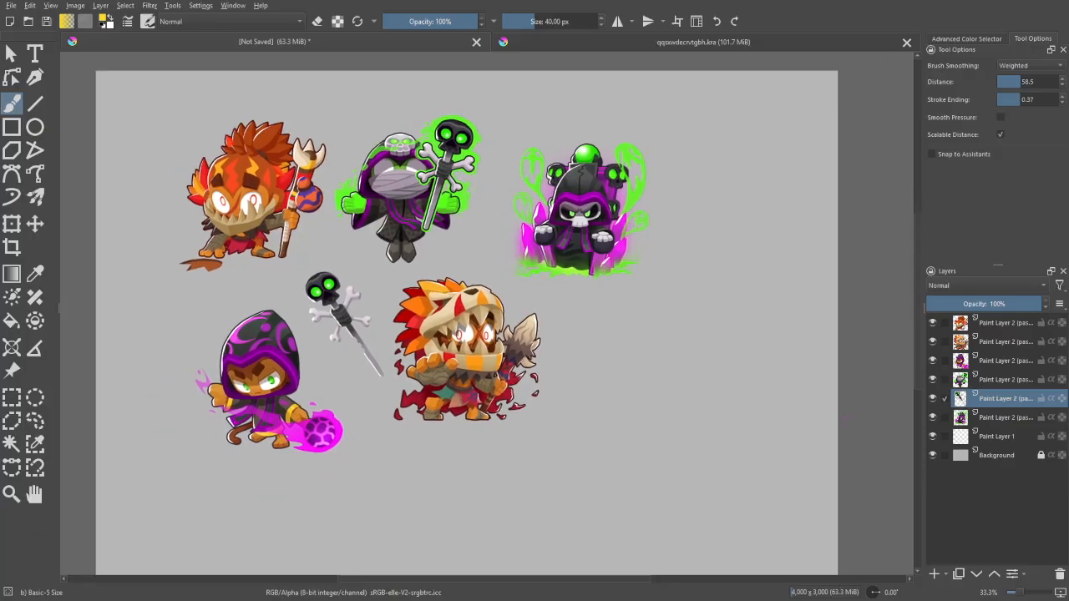
key("ctrl+plus")
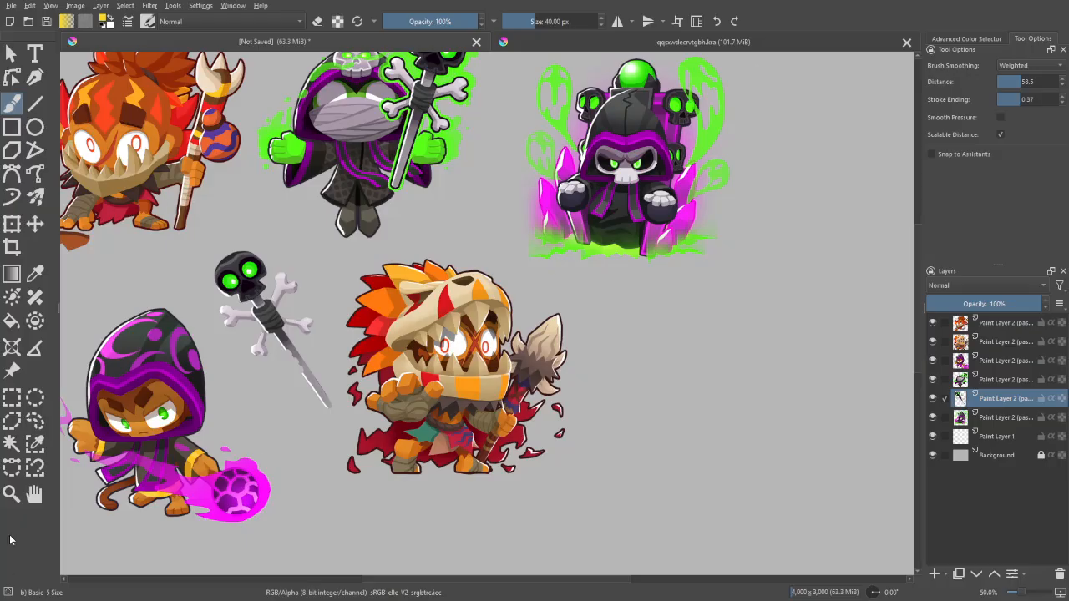
- Try placing a pasted beast-skull headpiece beside the beast-skull portrait, and delete its layer
key("ctrl+v")
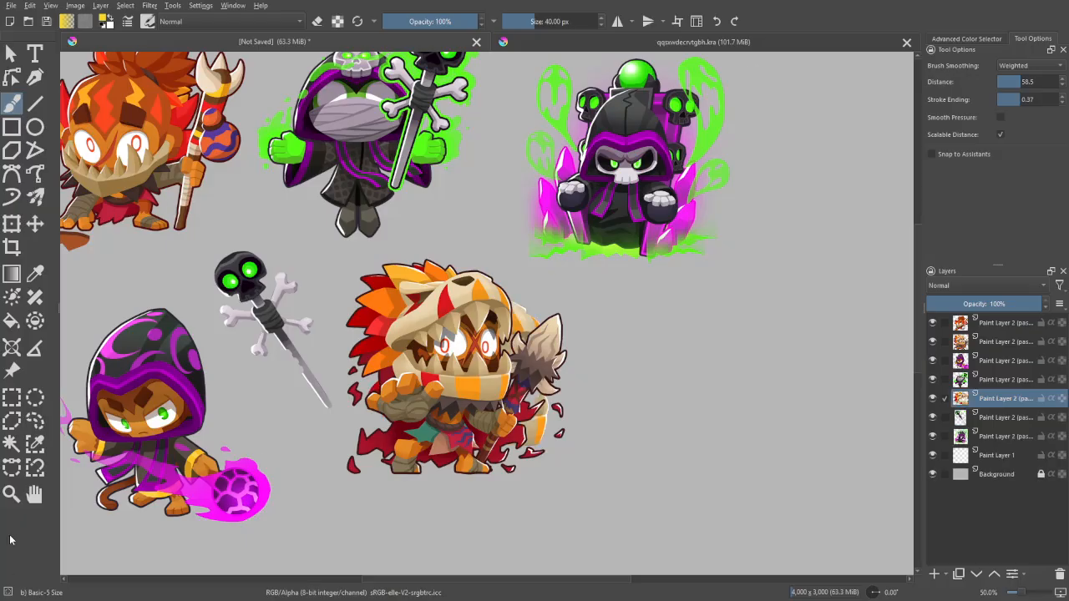
left_click(35, 223)
left_click_drag(626, 283, 658, 260)
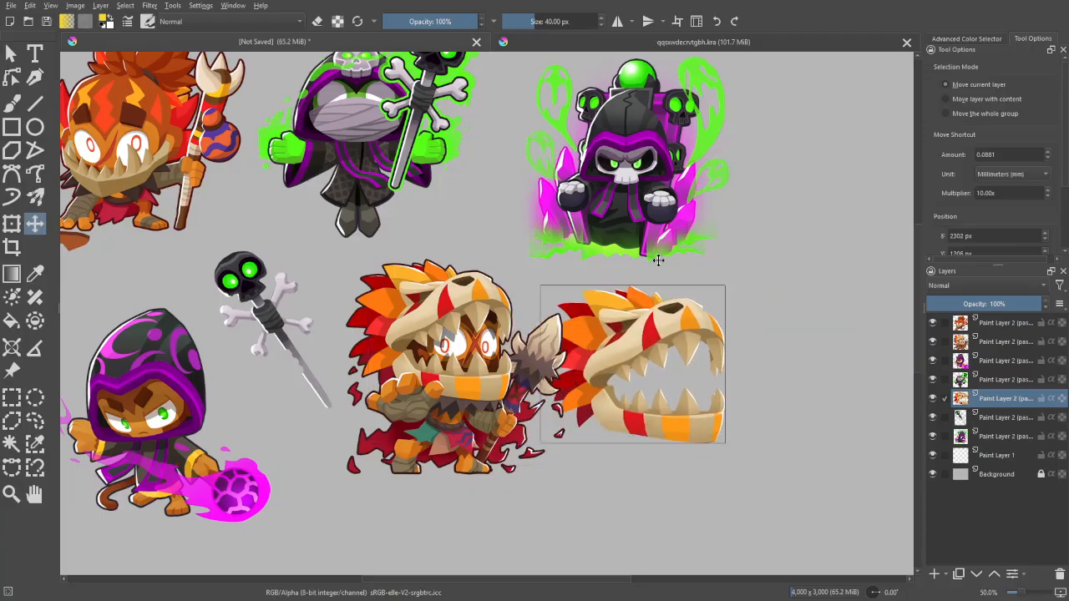
left_click(1061, 574)
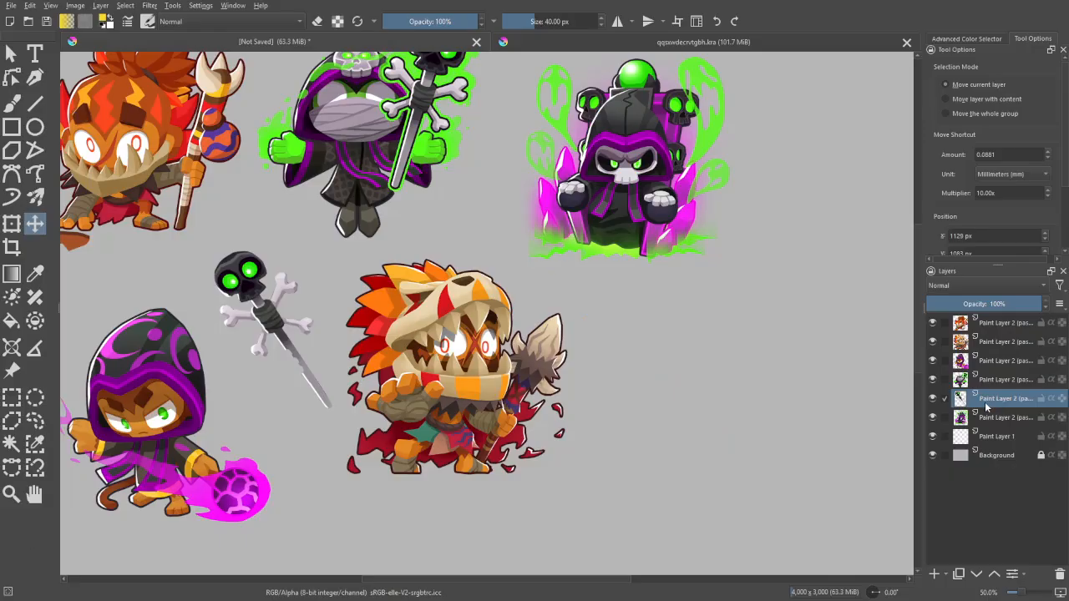
- Reorder the layers so the beast-skull portrait sits just above Background with the skull staff above it, and hide Paint Layer 1
key("ctrl+t")
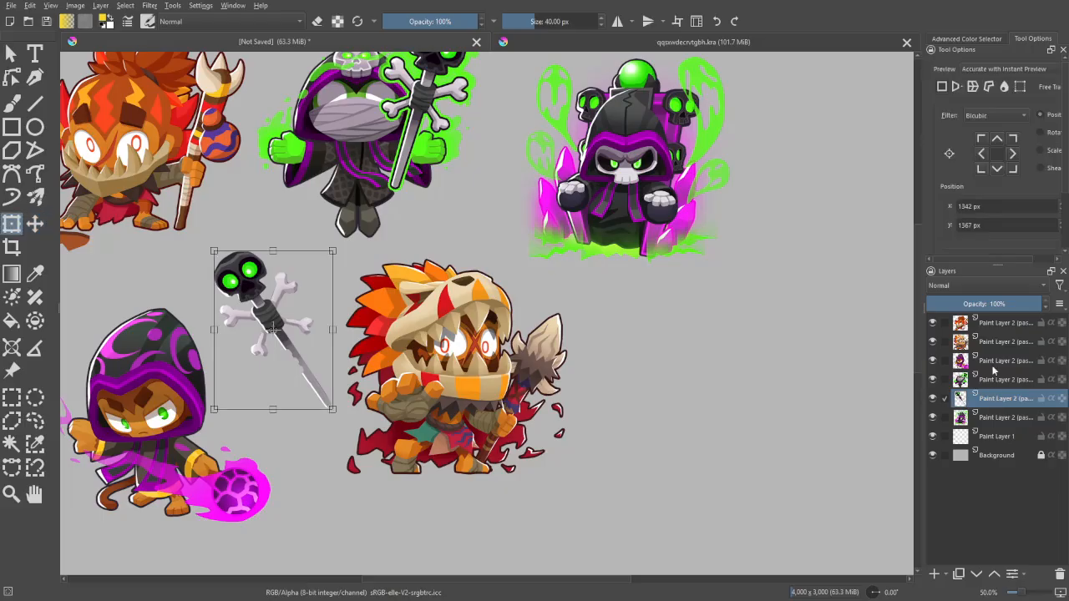
left_click_drag(998, 344, 1013, 446)
left_click_drag(1000, 382, 1009, 428)
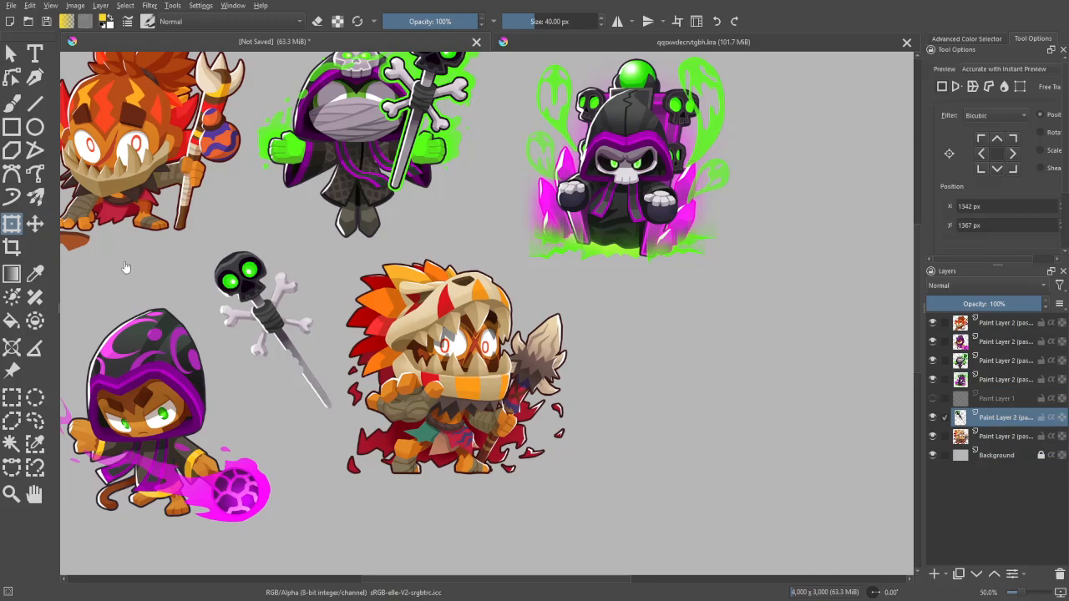
- Rotate the skull staff to lean right and position it over the beast-skull character's spear, at about 2206 px, 1587 px
left_click(281, 268)
left_click_drag(274, 289, 536, 325)
left_click_drag(640, 253, 680, 399)
left_click_drag(598, 349, 575, 387)
left_click_drag(629, 292, 609, 274)
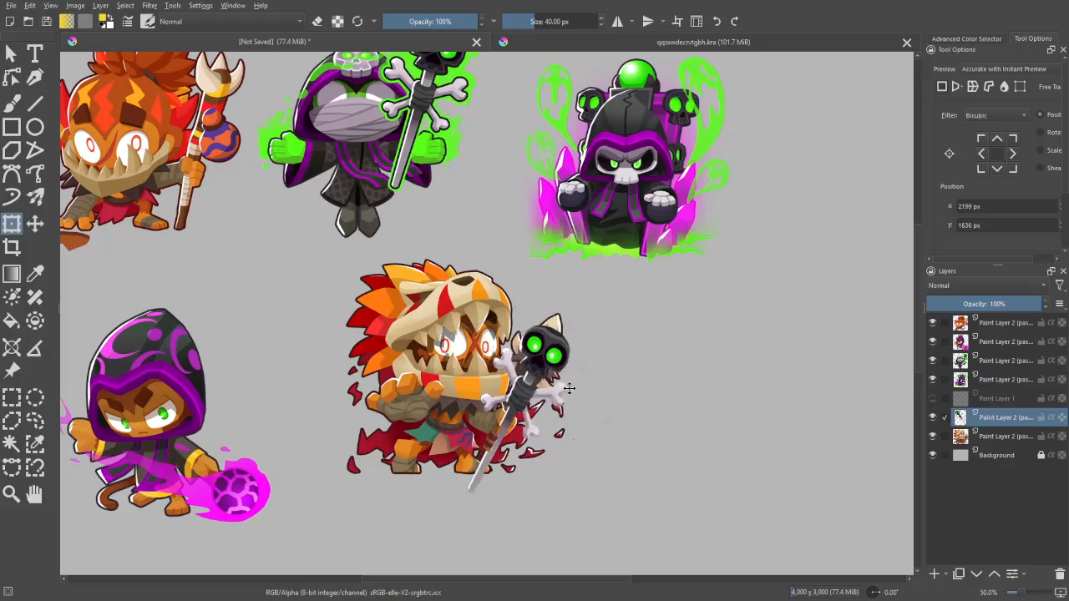
left_click_drag(570, 389, 574, 376)
left_click_drag(615, 313, 620, 320)
left_click_drag(535, 371, 533, 370)
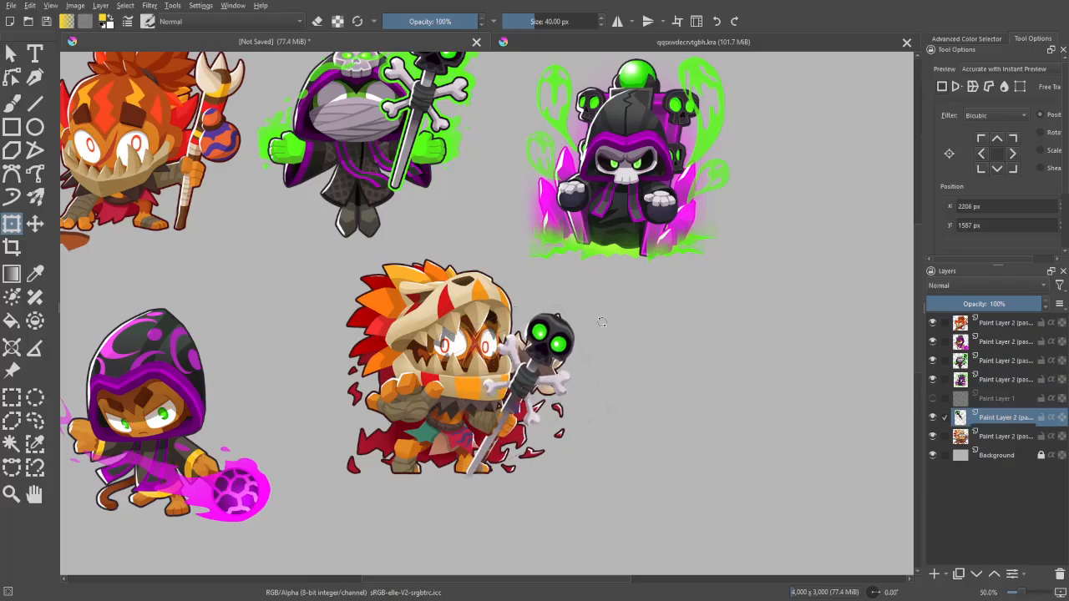
scroll(602, 322, "up", 2)
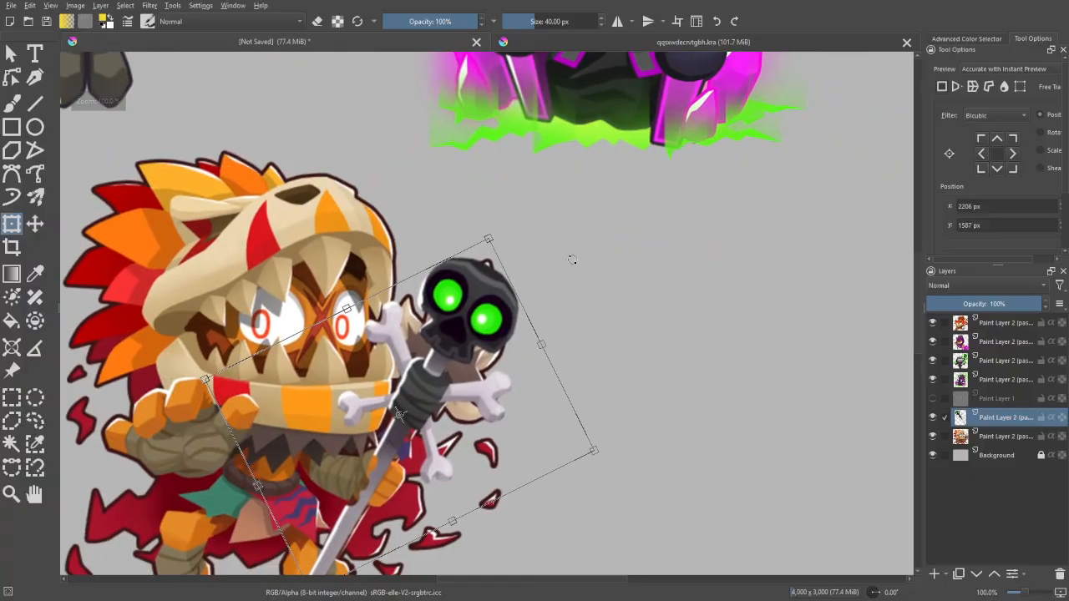
key("b")
- Outline the staff's skull head in the mirrored view and shift it slightly down toward the dark wrap
key("ctrl+minus")
key("m")
key("ctrl+plus")
left_click_drag(660, 301, 526, 236)
key("ctrl+plus")
key("ctrl+plus")
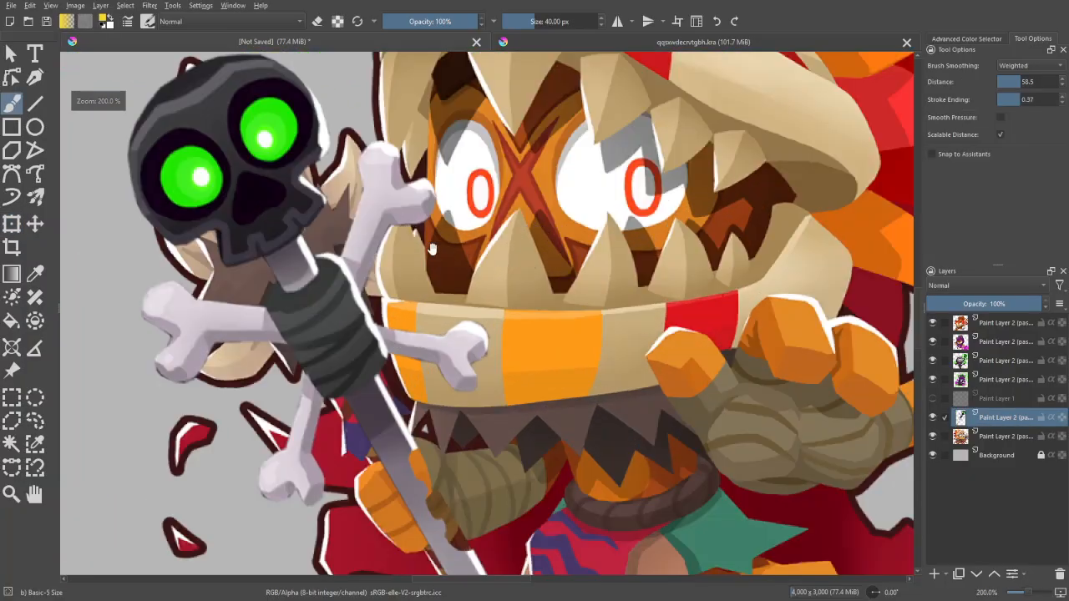
left_click_drag(432, 249, 542, 321)
left_click(11, 421)
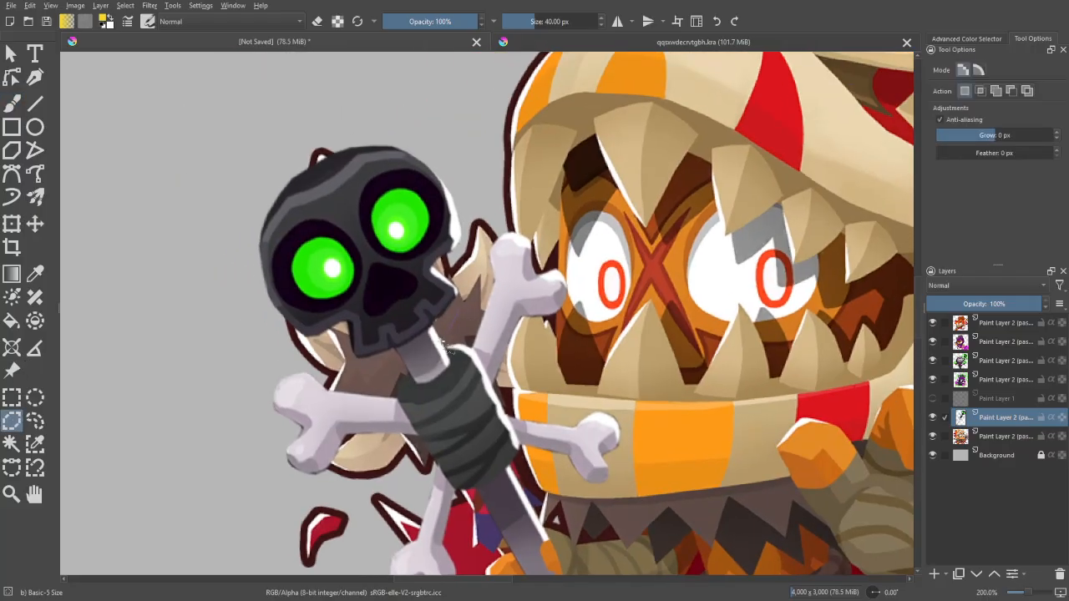
left_click(269, 321)
left_click(230, 271)
left_click(263, 150)
left_click(374, 101)
left_click(441, 155)
double_click(461, 310)
key("ctrl+t")
left_click_drag(429, 179, 434, 191)
key("Return")
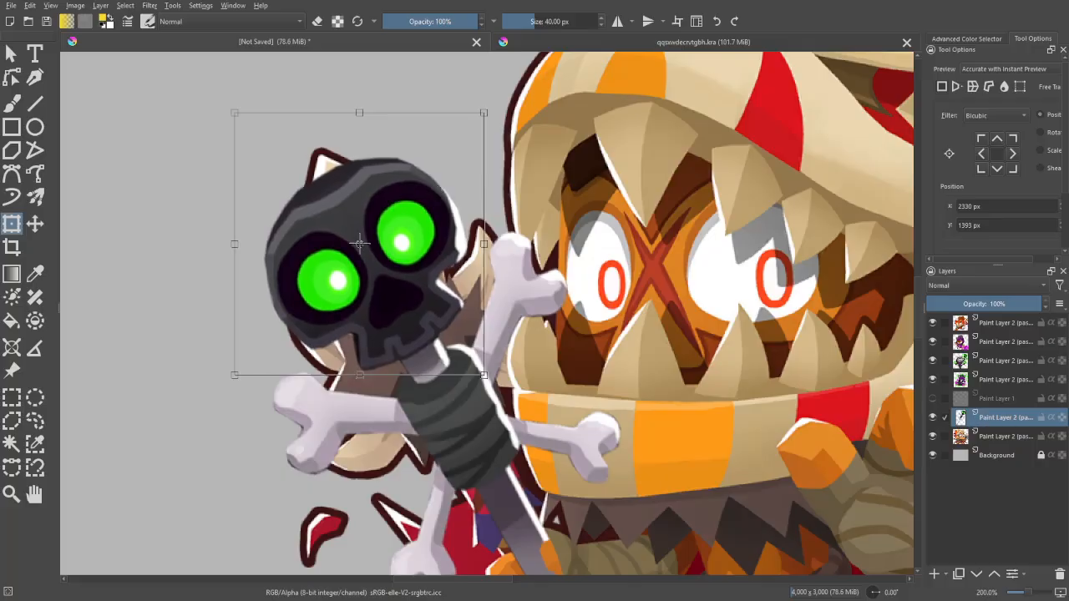
key("b")
- Examine the skull head's fit on the staff with the canvas unmirrored
key("minus")
key("minus")
key("minus")
key("m")
key("plus")
key("plus")
key("plus")
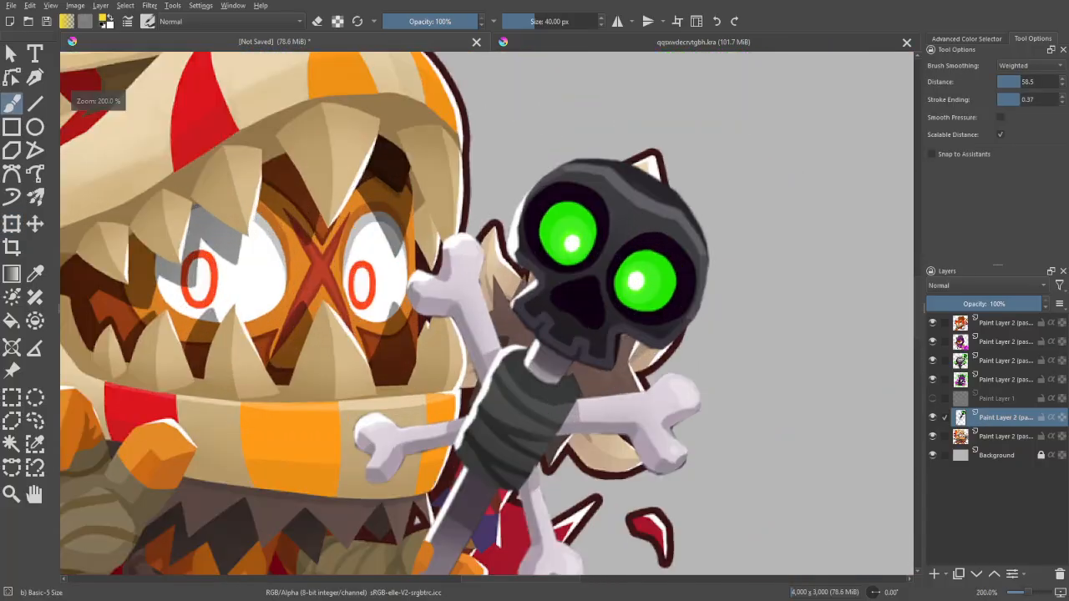
key("minus")
left_click_drag(422, 233, 343, 149)
key("plus")
key("plus")
- Outline the crossbones around the staff's wrap, excluding the skull head and handle, and cut and paste them onto a separate layer
left_click(11, 420)
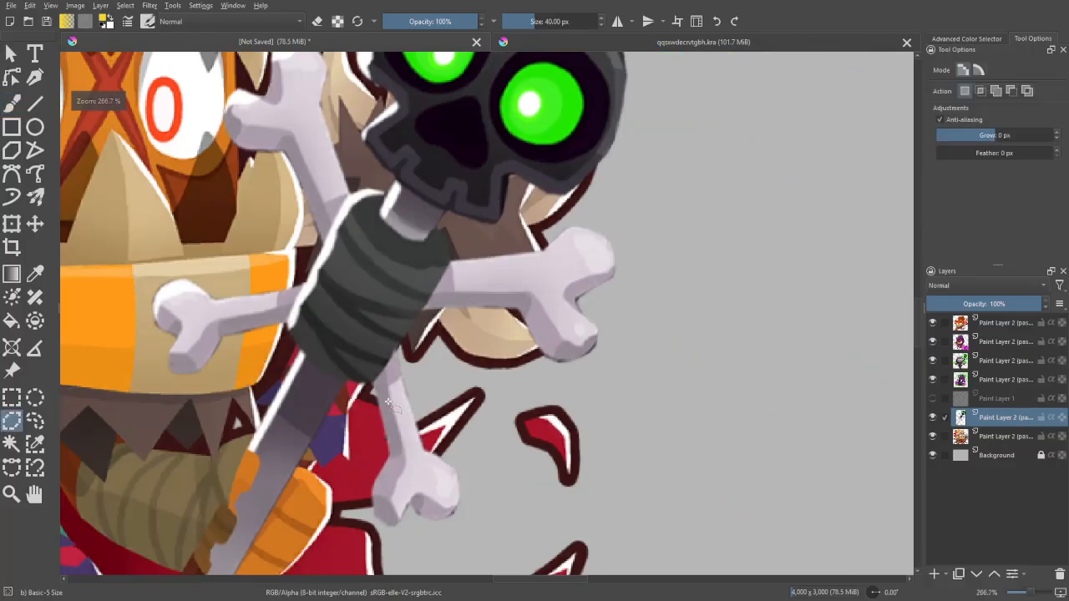
key("plus")
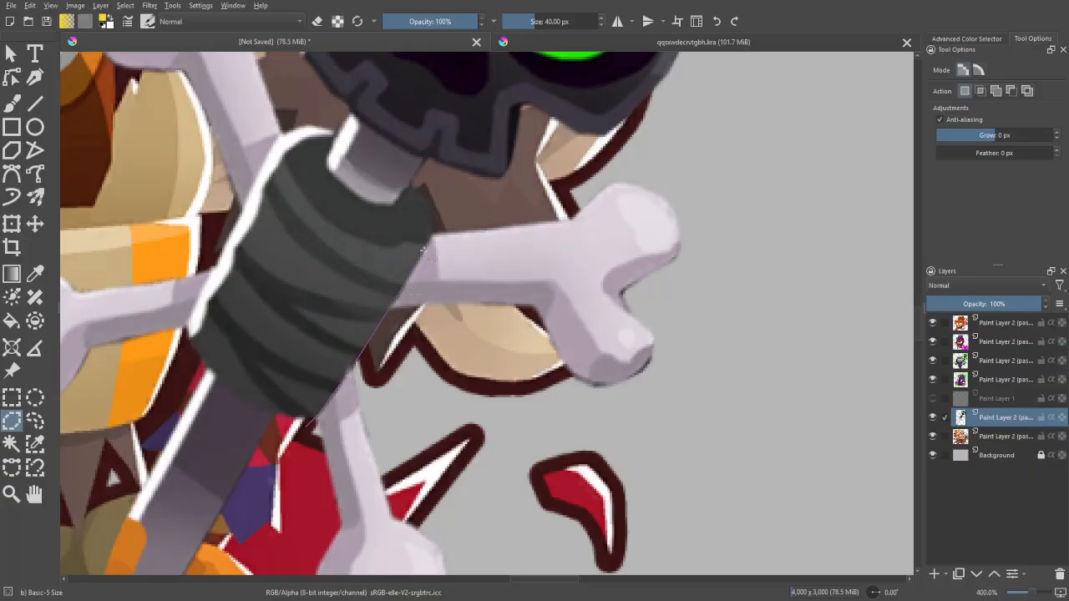
key("minus")
key("minus")
key("minus")
left_click(547, 263)
left_click(606, 229)
left_click(620, 167)
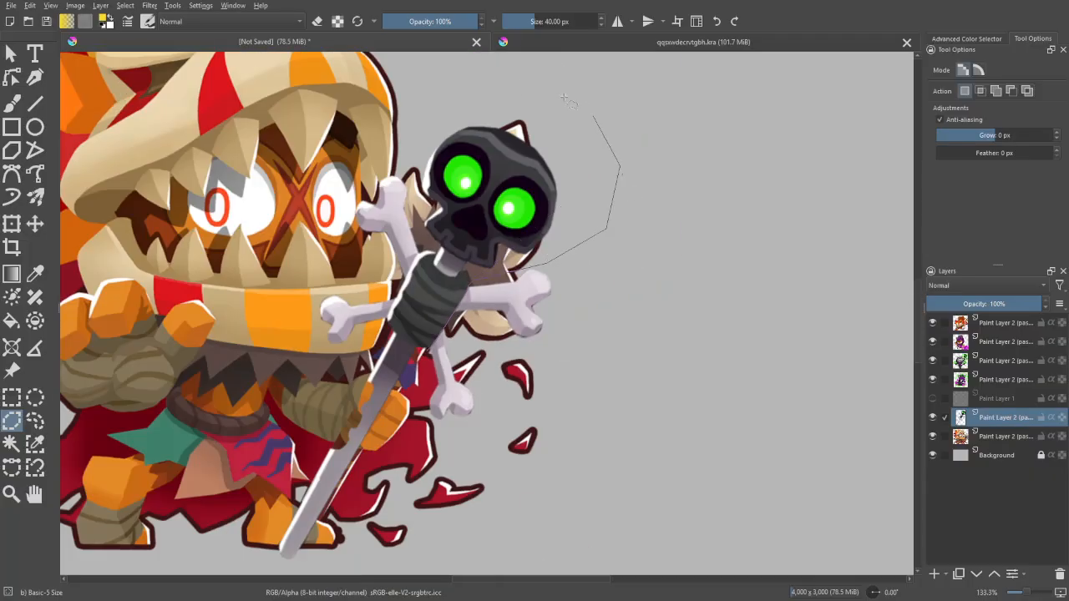
left_click(583, 107)
left_click(500, 85)
left_click(442, 98)
scroll(437, 234, "up", 4)
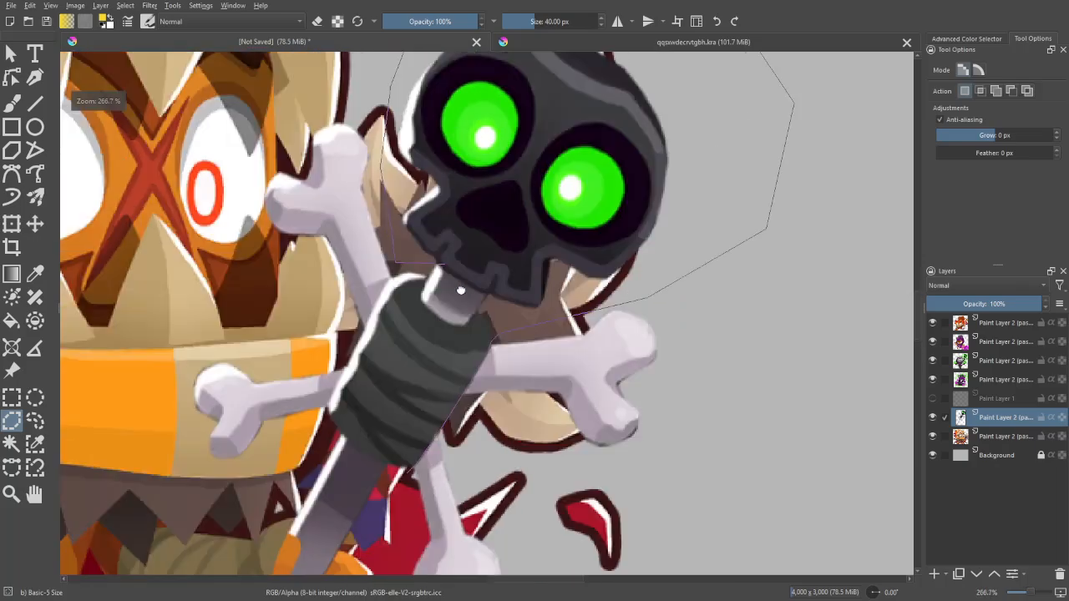
left_click(361, 290)
left_click(351, 318)
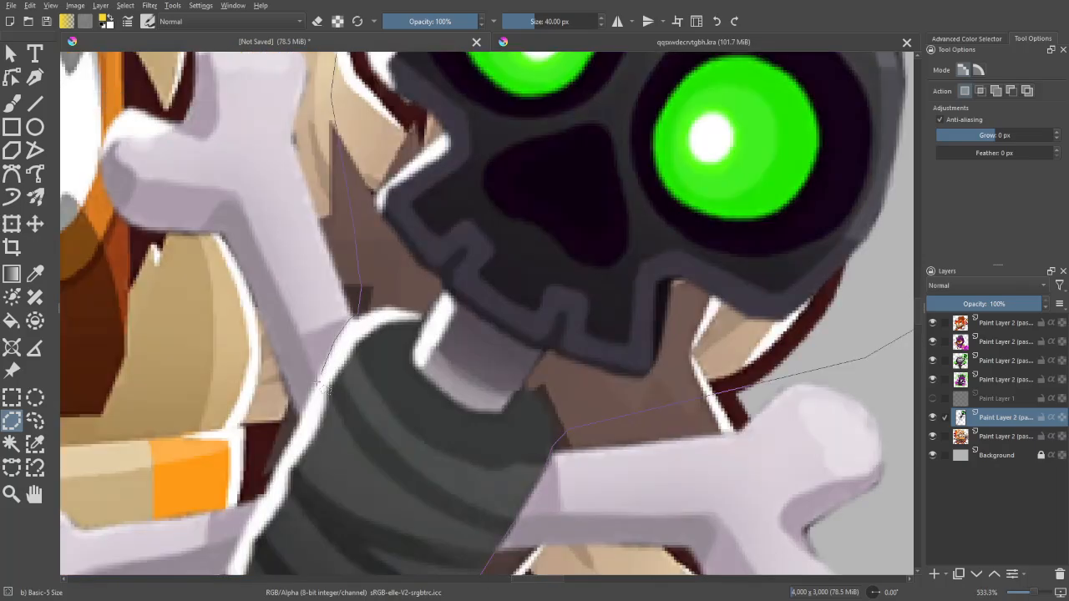
scroll(287, 437, "down", 4)
scroll(430, 284, "up", 3)
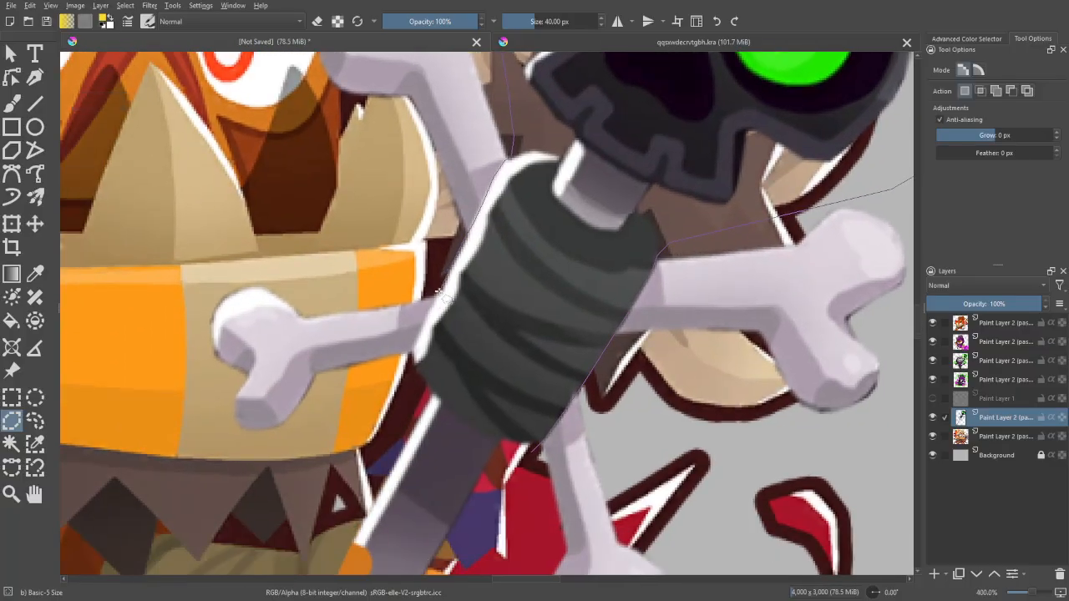
left_click(415, 348)
left_click(360, 447)
left_click(243, 459)
left_click(182, 402)
left_click(208, 235)
key("minus")
key("minus")
left_click(337, 150)
key("minus")
left_click(438, 99)
left_click(590, 64)
left_click(704, 81)
left_click(770, 180)
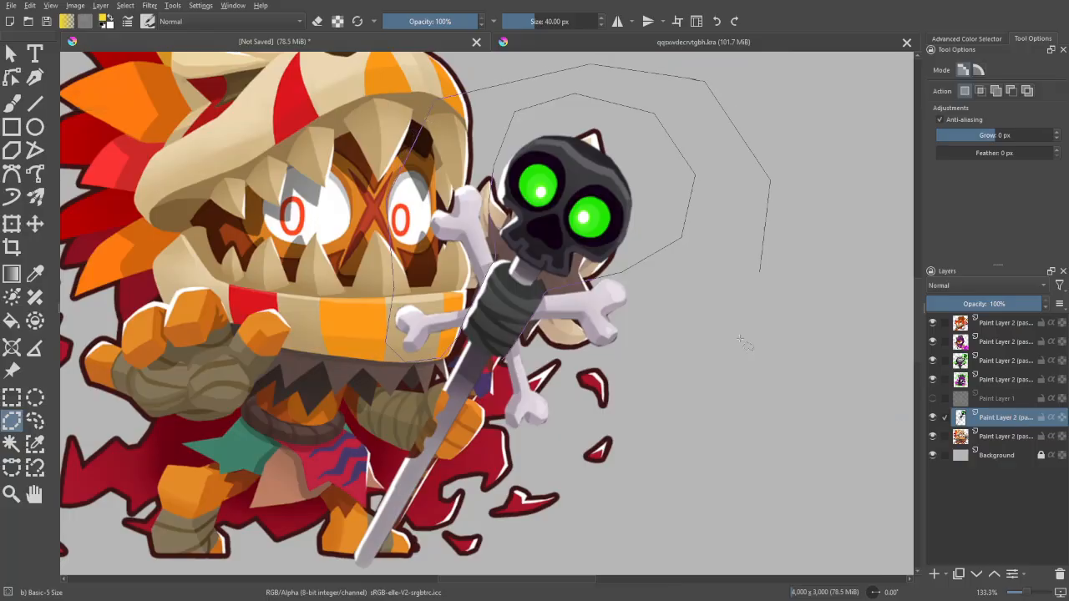
left_click(731, 361)
left_click(640, 454)
left_click(475, 453)
left_click(503, 361)
key("ctrl+x")
key("ctrl+v")
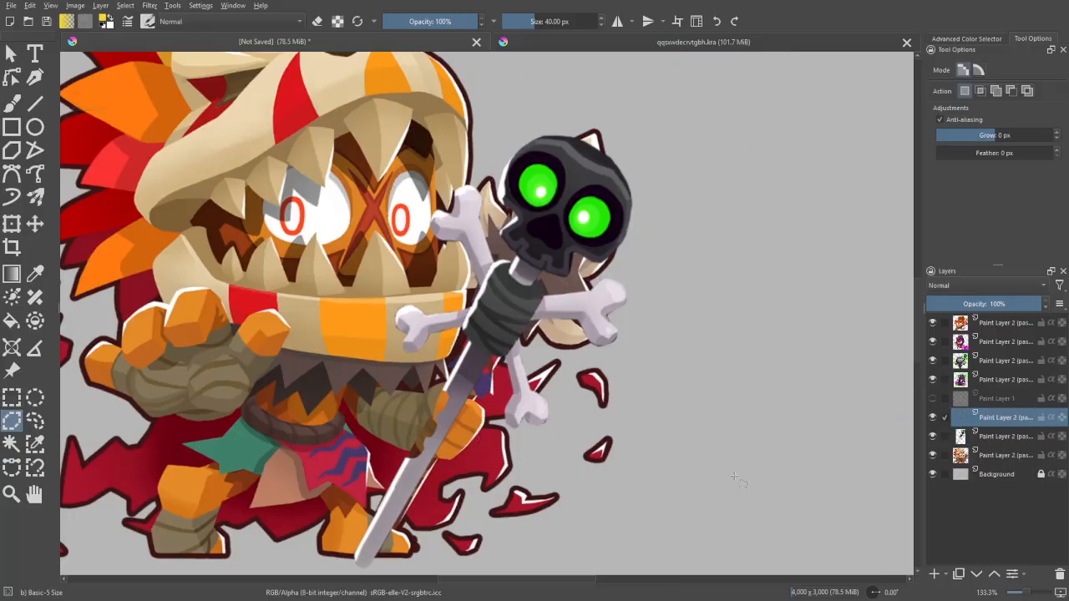
key("m")
left_click(11, 224)
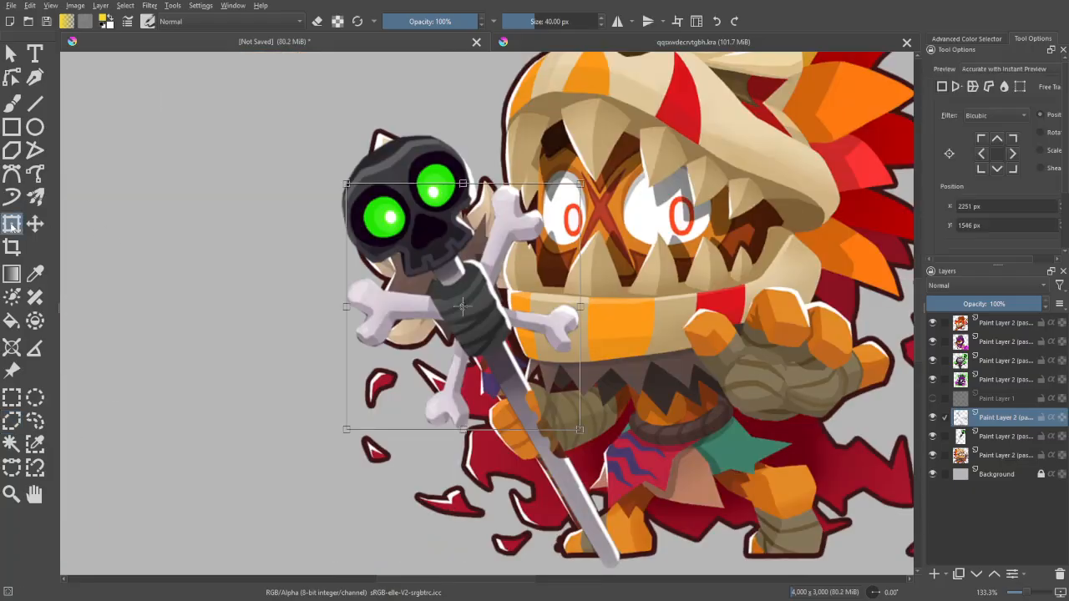
mouse_move(581, 441)
left_mouse_down()
mouse_move(589, 366)
mouse_move(578, 436)
mouse_move(574, 401)
mouse_move(579, 426)
left_mouse_up()
scroll(485, 315, "up", 2)
scroll(485, 329, "down", 2)
key("b")
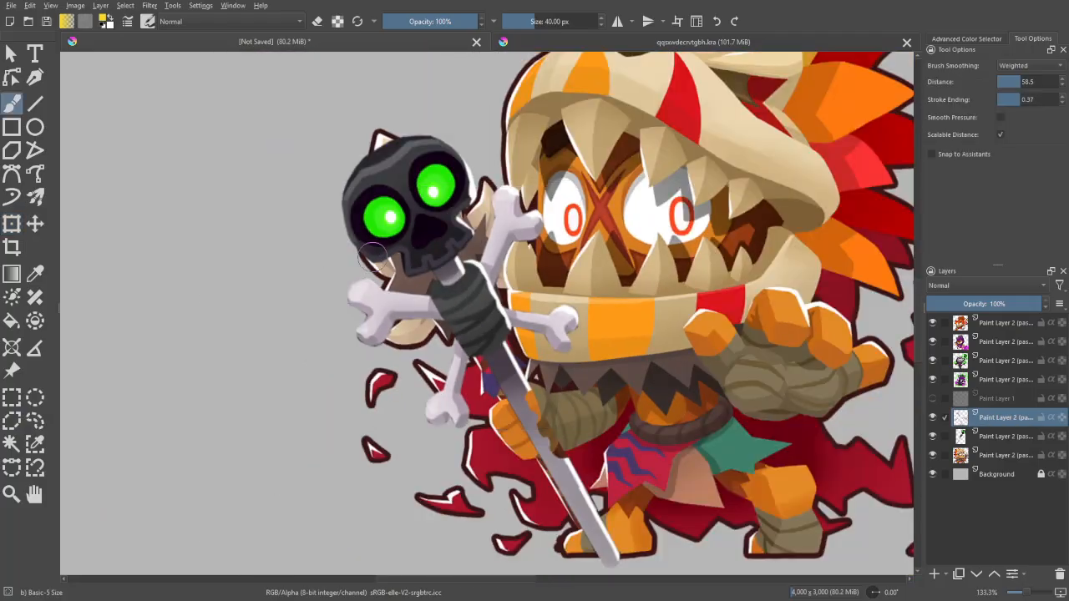
mouse_move(331, 288)
left_mouse_down()
mouse_move(420, 443)
mouse_move(444, 454)
mouse_move(624, 337)
mouse_move(525, 175)
mouse_move(448, 200)
mouse_move(324, 279)
left_mouse_up()
key("ctrl+z")
key("ctrl+z")
key("ctrl+z")
key("ctrl+z")
mouse_move(591, 295)
left_mouse_down()
mouse_move(387, 399)
mouse_move(404, 399)
mouse_move(316, 269)
mouse_move(516, 165)
mouse_move(598, 302)
left_mouse_up()
key("ctrl+z")
key("ctrl+z")
key("ctrl+z")
key("ctrl+z")
key("ctrl+t")
mouse_move(572, 410)
left_mouse_down()
mouse_move(446, 282)
mouse_move(588, 422)
mouse_move(571, 409)
left_mouse_up()
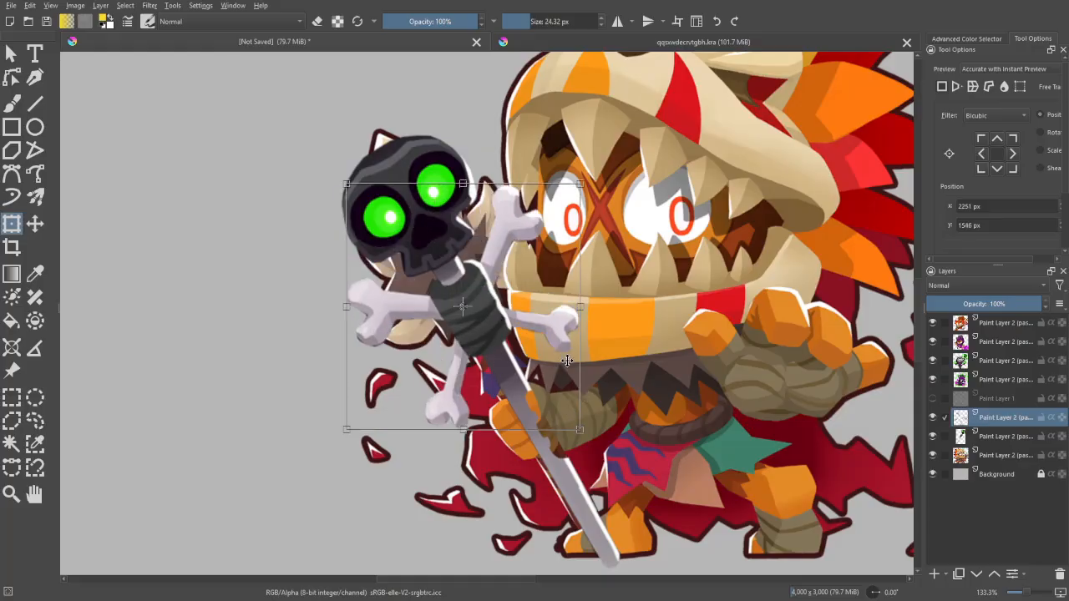
key("b")
left_click_drag(610, 336, 560, 309)
key("minus")
key("minus")
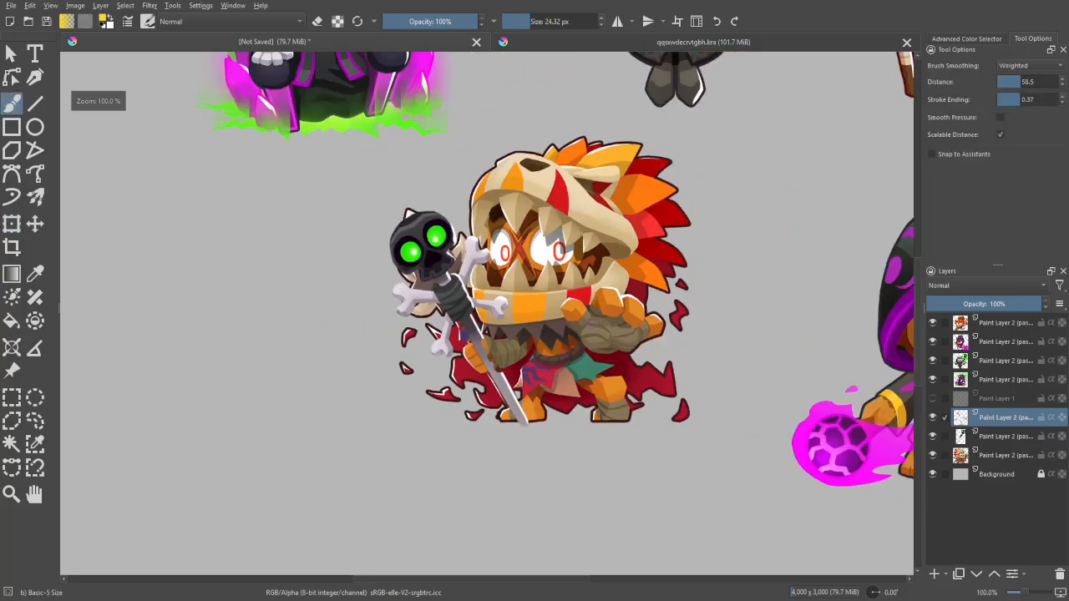
key("plus")
key("plus")
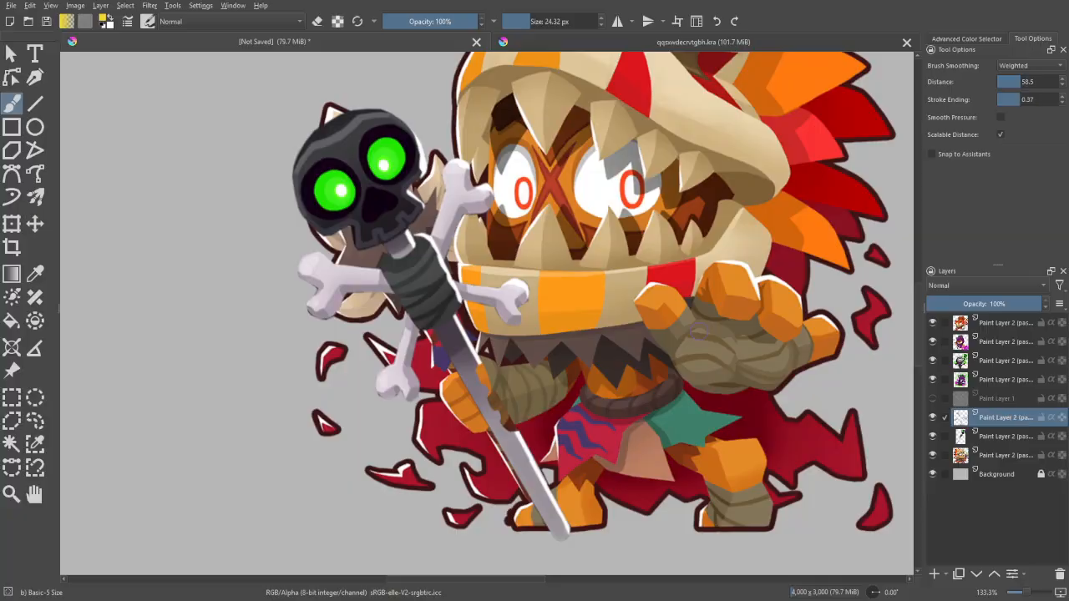
- Outline the upper bone freehand for transforming, outline the lower bone beside the cape, and swing the lower one away from the handle
left_click(35, 422)
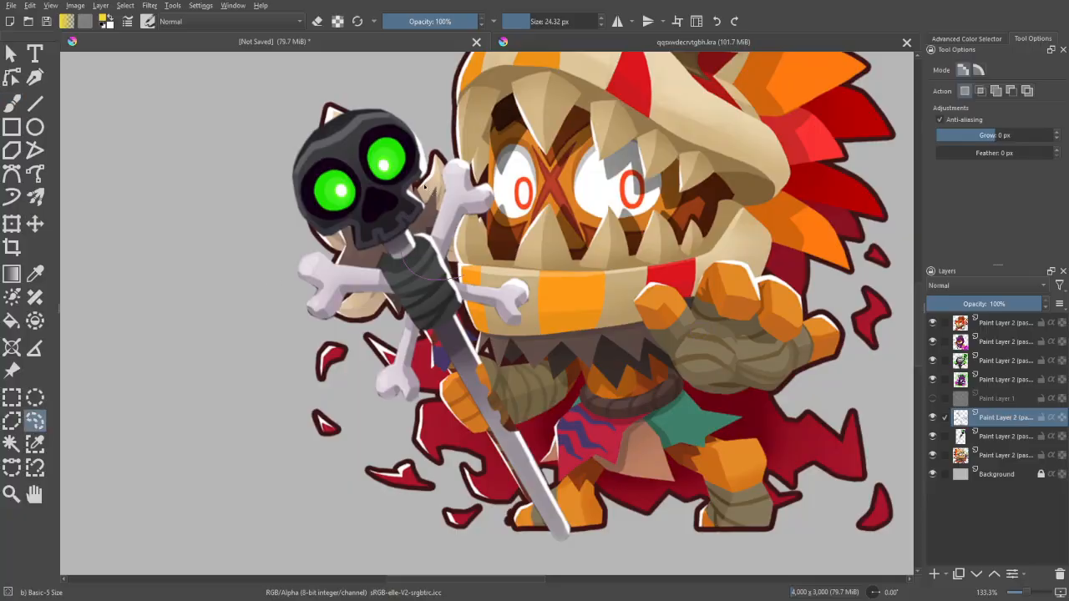
mouse_move(424, 189)
left_mouse_down()
mouse_move(497, 149)
mouse_move(521, 222)
mouse_move(426, 280)
mouse_move(449, 149)
mouse_move(507, 251)
left_mouse_up()
key("ctrl+t")
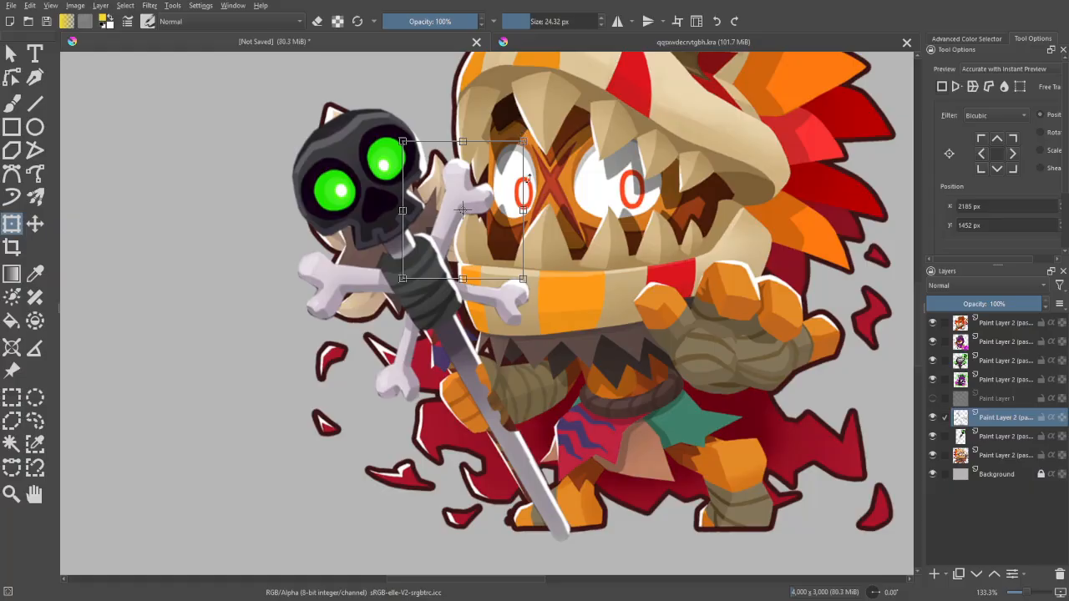
left_click(35, 419)
mouse_move(382, 311)
left_mouse_down()
mouse_move(412, 304)
mouse_move(448, 386)
mouse_move(347, 393)
mouse_move(416, 322)
mouse_move(410, 306)
mouse_move(443, 267)
mouse_move(455, 275)
mouse_move(421, 313)
mouse_move(460, 246)
mouse_move(426, 321)
left_mouse_up()
key("ctrl+t")
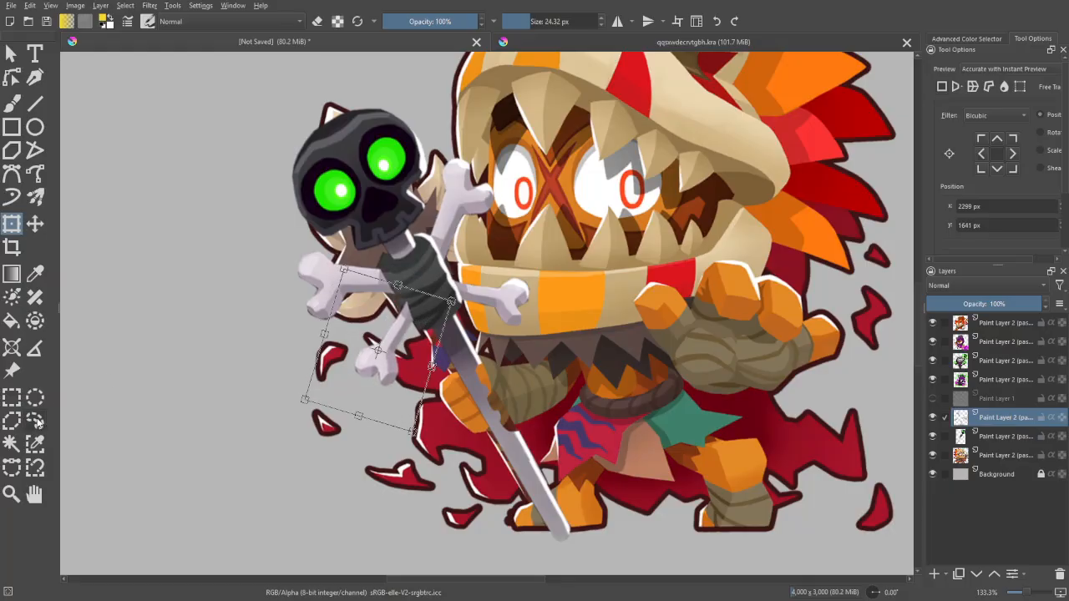
- Outline the short bone over the beast's jaw freehand, rotate it slightly upward, mirror the view and clear the selection
left_click(35, 422)
mouse_move(491, 341)
left_mouse_down()
mouse_move(456, 265)
mouse_move(546, 290)
mouse_move(493, 342)
left_mouse_up()
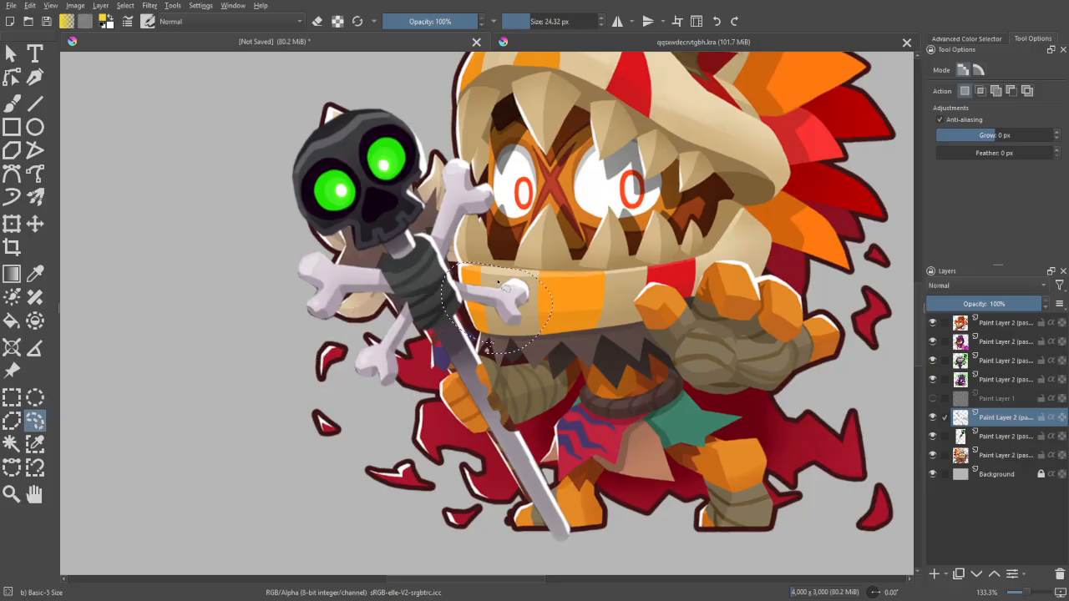
key("ctrl+t")
left_click_drag(582, 232, 563, 215)
left_click_drag(525, 295, 521, 269)
key("b")
key("m")
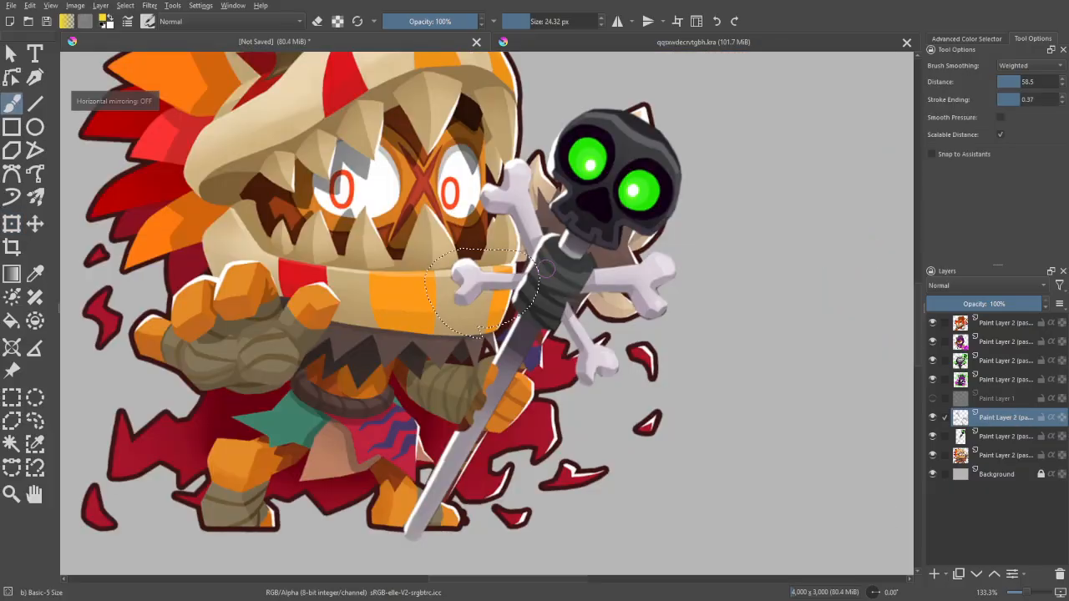
key("ctrl+shift+a")
- Erase the bone ends that overlap the staff's dark wrap on the crossbones layer
left_click_drag(655, 157, 562, 234)
scroll(493, 304, "down", 2)
scroll(492, 267, "up", 5)
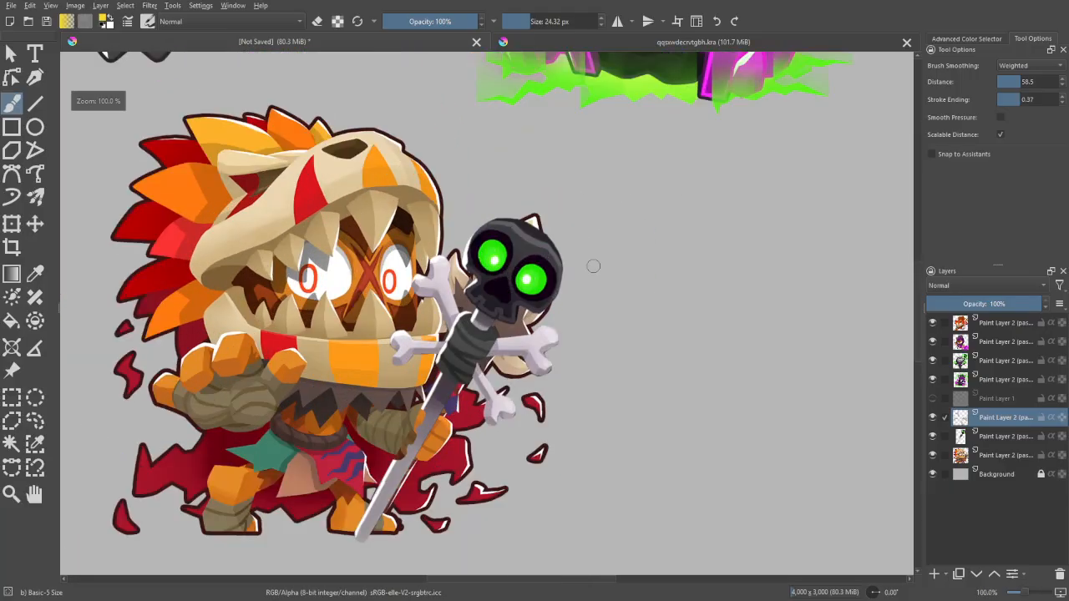
scroll(473, 299, "up", 2)
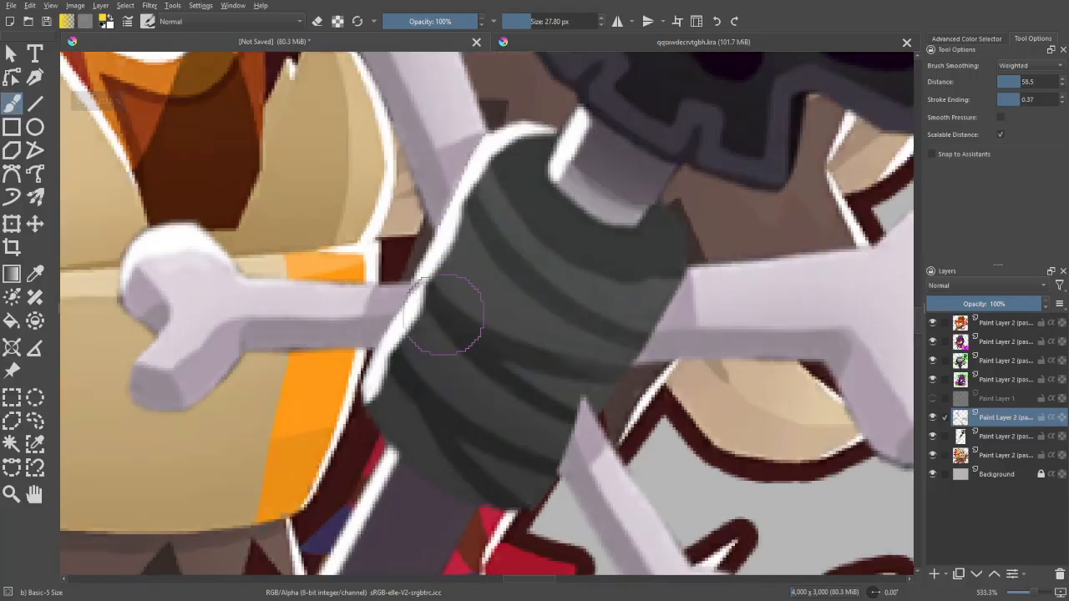
key("e")
mouse_move(409, 334)
left_mouse_down()
mouse_move(453, 306)
mouse_move(430, 266)
left_mouse_up()
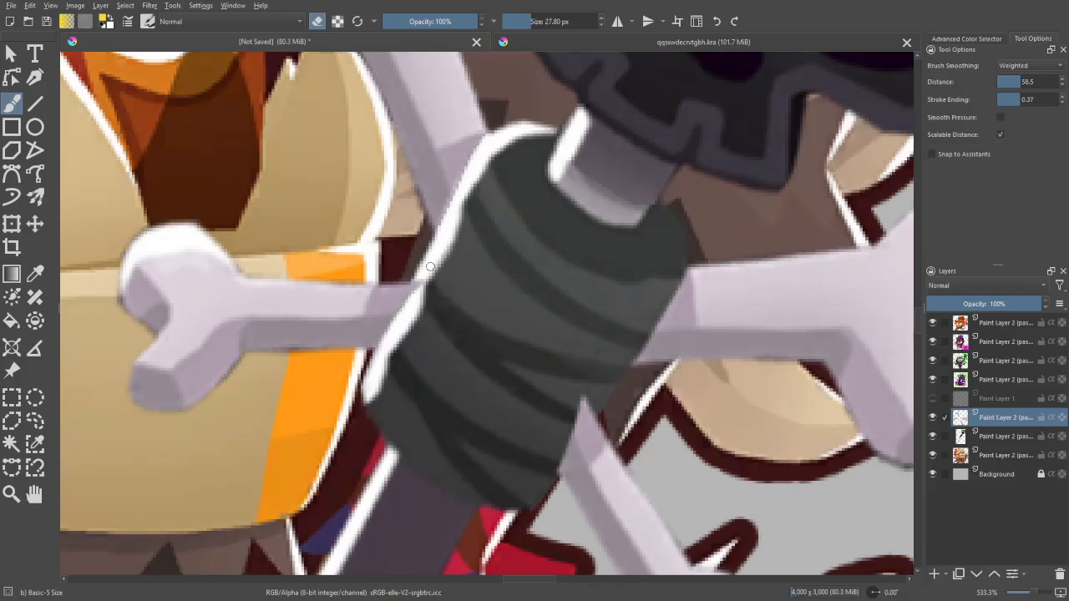
scroll(524, 364, "down", 1)
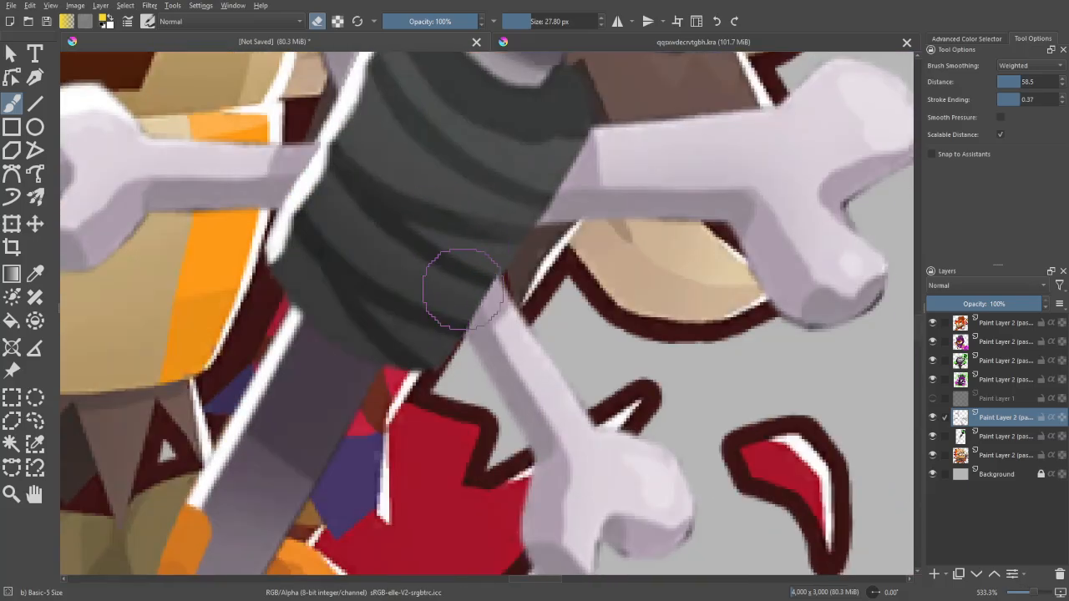
scroll(453, 286, "down", 3)
key("e")
- Outline the staff's handle below the dark wrap and cut and paste it onto its own layer
scroll(501, 267, "down", 4)
scroll(700, 409, "up", 2)
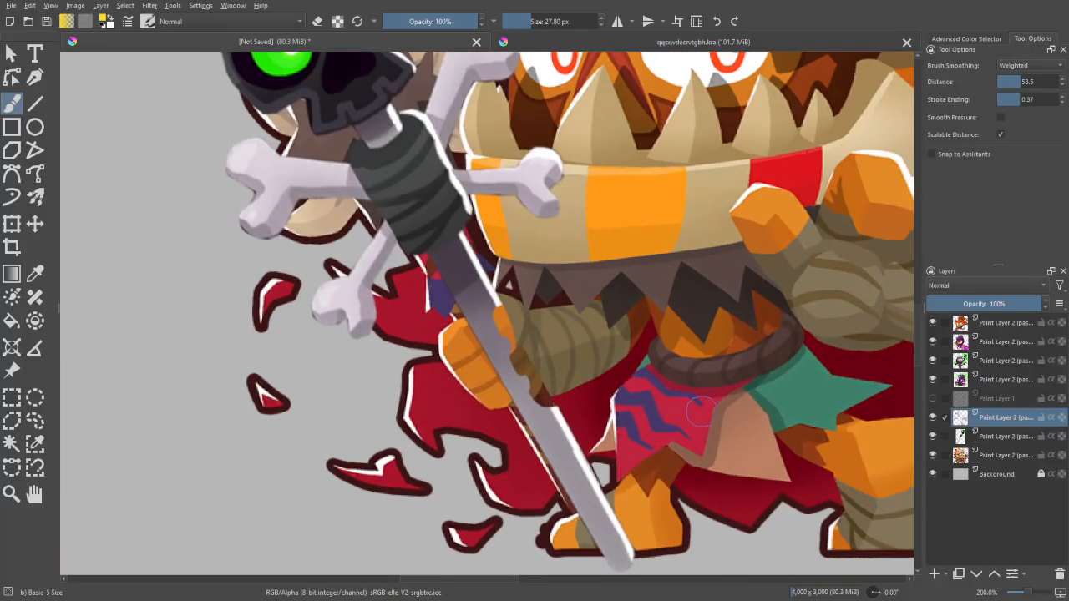
left_click(990, 431)
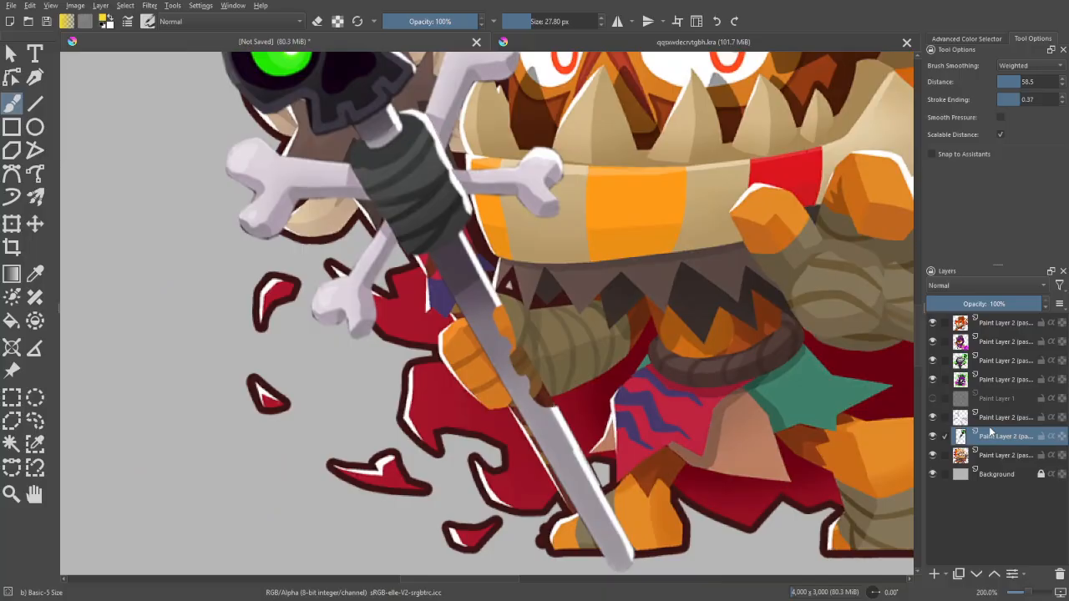
left_click(11, 420)
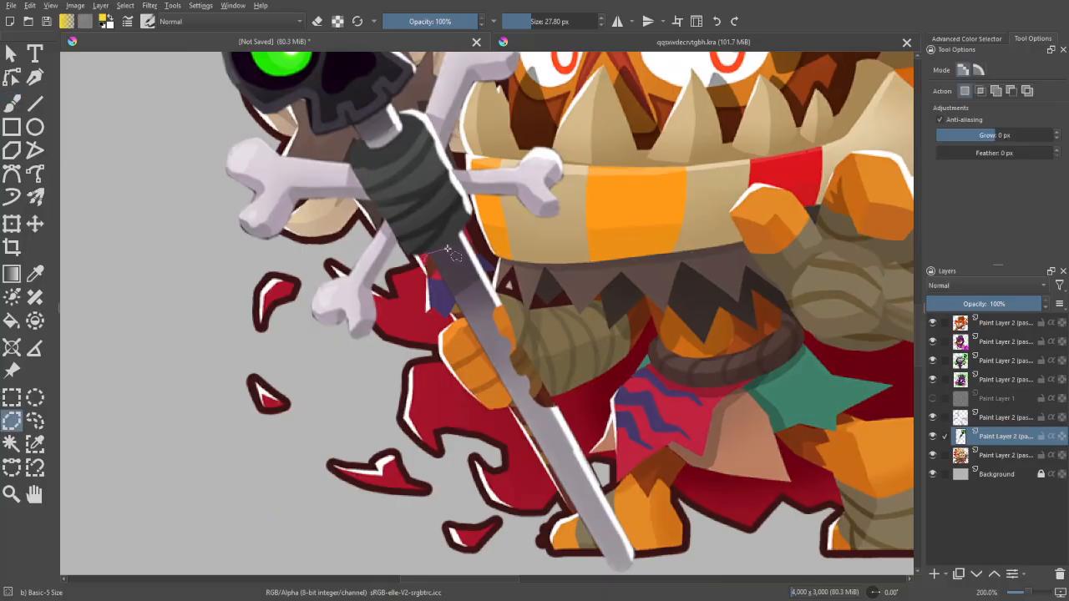
left_click(470, 228)
key("minus")
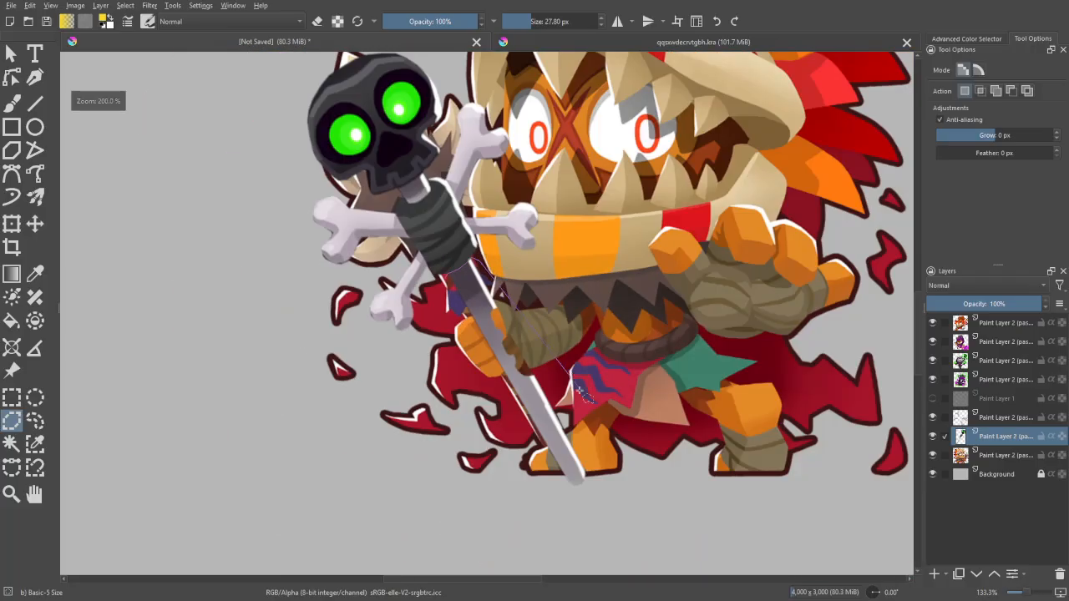
left_click(568, 358)
left_click(595, 399)
left_click(625, 469)
left_click(609, 511)
left_click(542, 493)
left_click(455, 324)
double_click(445, 283)
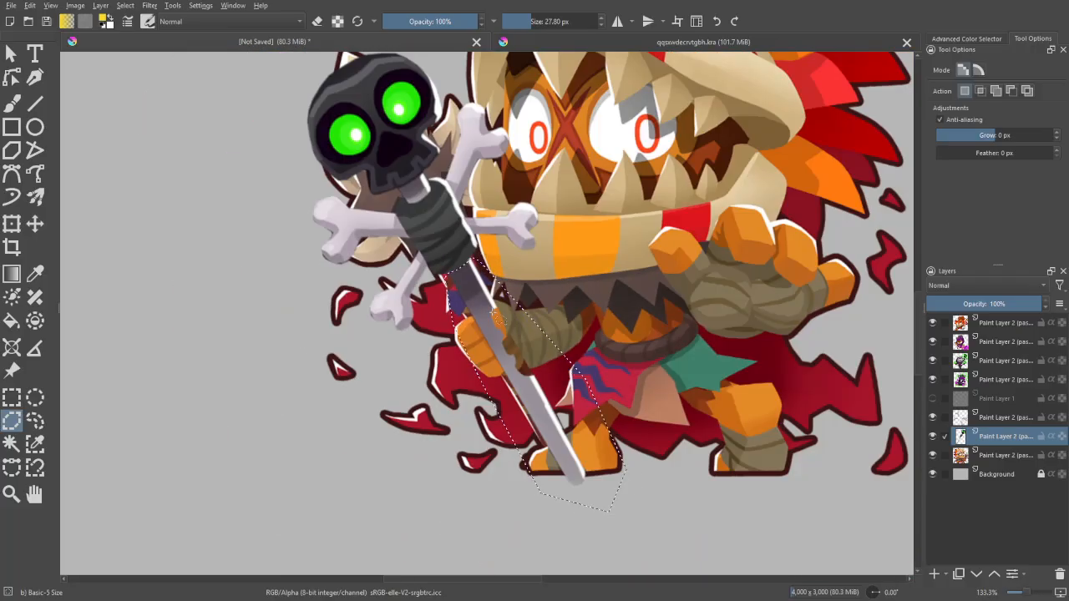
key("ctrl+x")
key("ctrl+v")
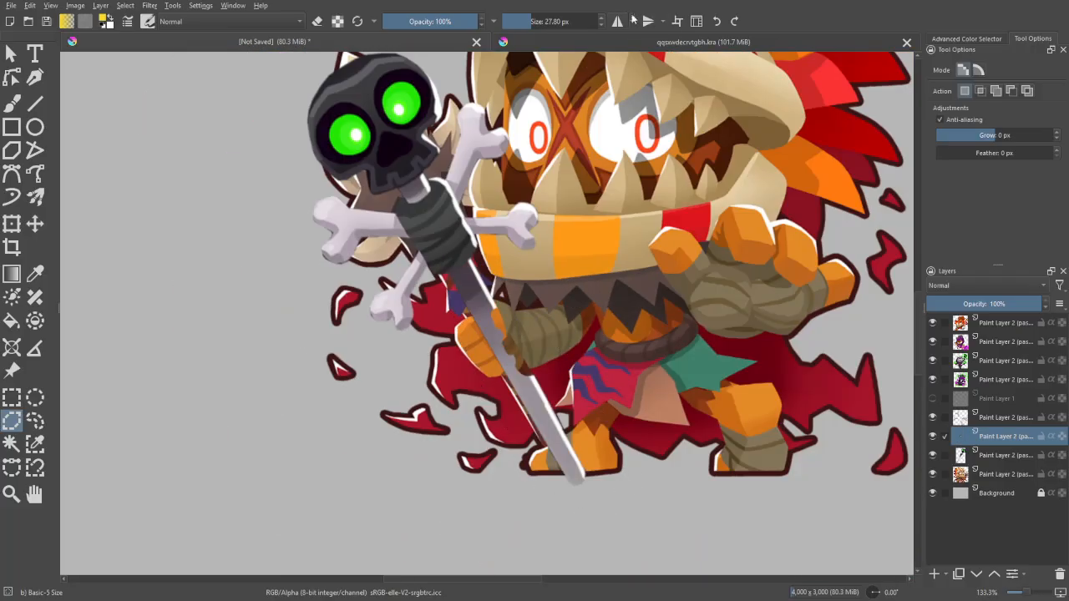
- Turn on horizontal mirror painting and rotate the cut handle upright, centring it on the mirror axis
left_click(618, 21)
left_click(12, 224)
left_click_drag(584, 252, 696, 266)
left_click_drag(638, 291, 684, 291)
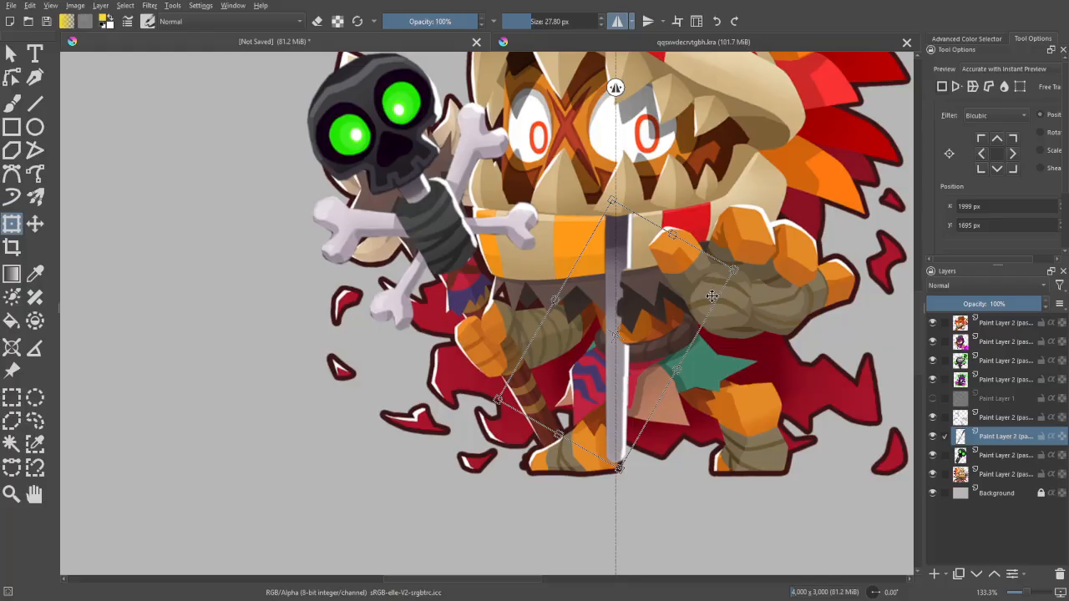
key("b")
scroll(490, 392, "up", 5)
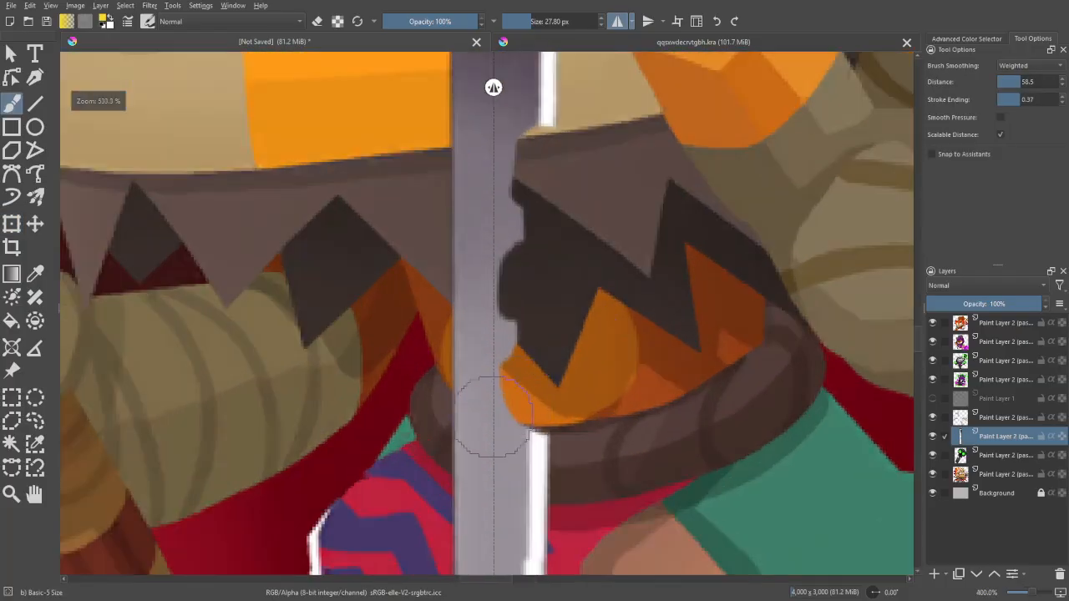
key("minus")
key("minus")
key("minus")
key("minus")
- Rotate the handle back to the staff's lean and fit it under the dark wrap, at about 2128 px, 1749 px
key("ctrl+t")
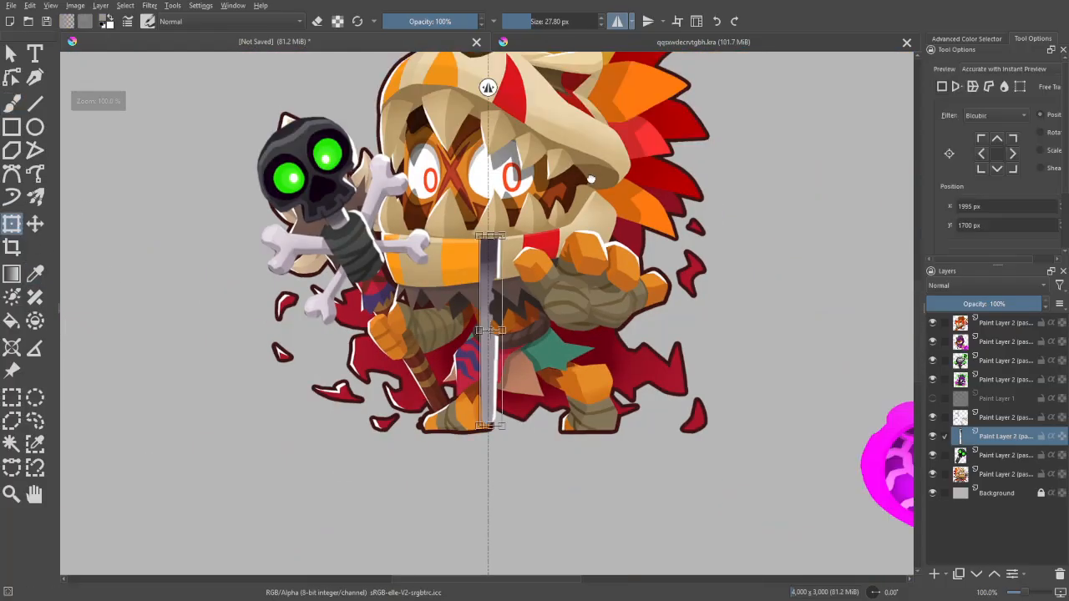
left_click_drag(591, 178, 640, 194)
key("plus")
left_click_drag(547, 294, 432, 336)
left_click_drag(468, 404, 468, 402)
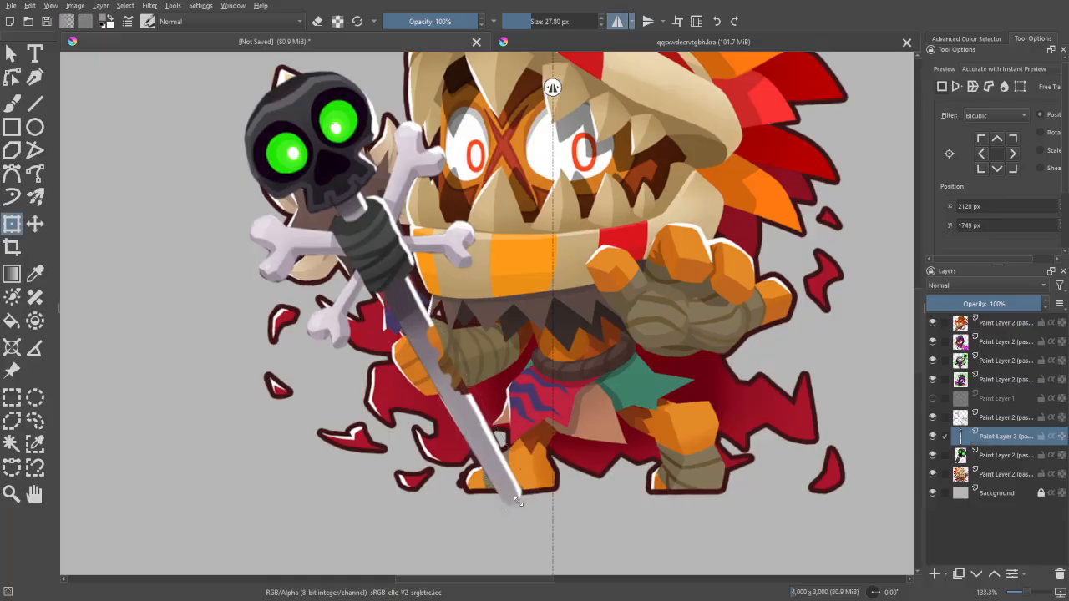
- Shorten the handle so its tip rests on the character's foot and nudge it to about 2137 px, 1757 px
left_click_drag(516, 500, 505, 482)
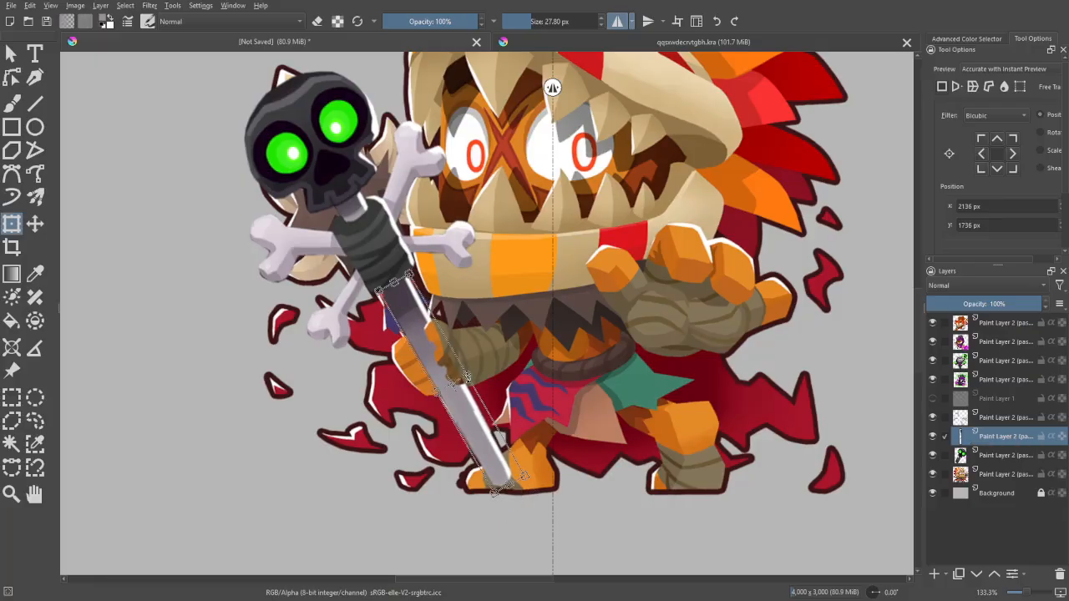
left_click_drag(470, 374, 499, 362)
key("ctrl+plus")
left_click_drag(461, 416, 461, 417)
left_click_drag(461, 417, 459, 418)
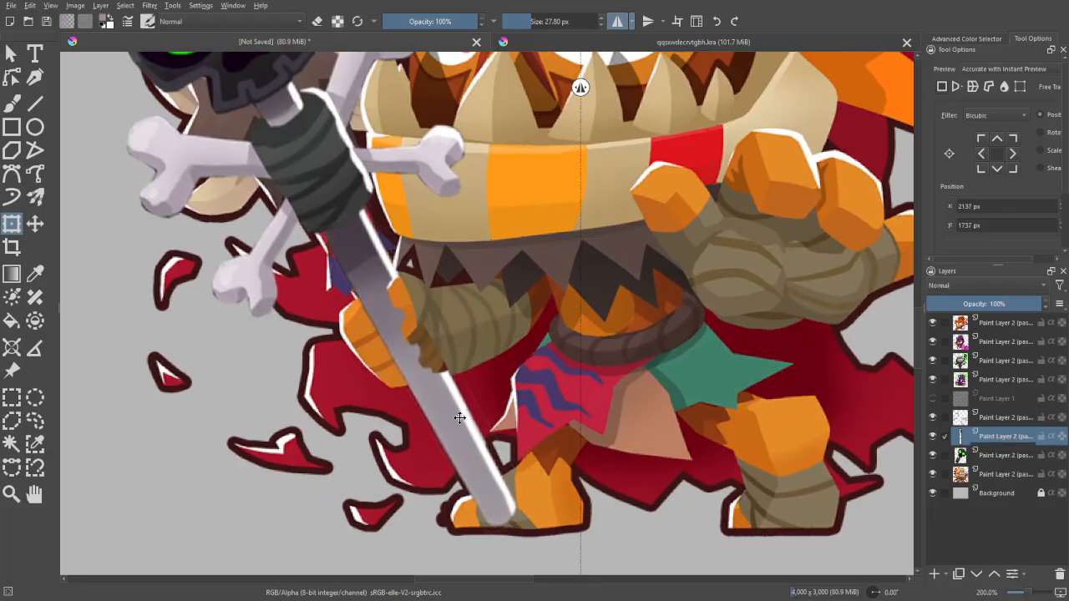
left_click_drag(495, 354, 453, 357)
key("b")
- Examine the refitted staff on the character at several zoom levels, with the canvas mirrored and unmirrored
key("minus")
key("minus")
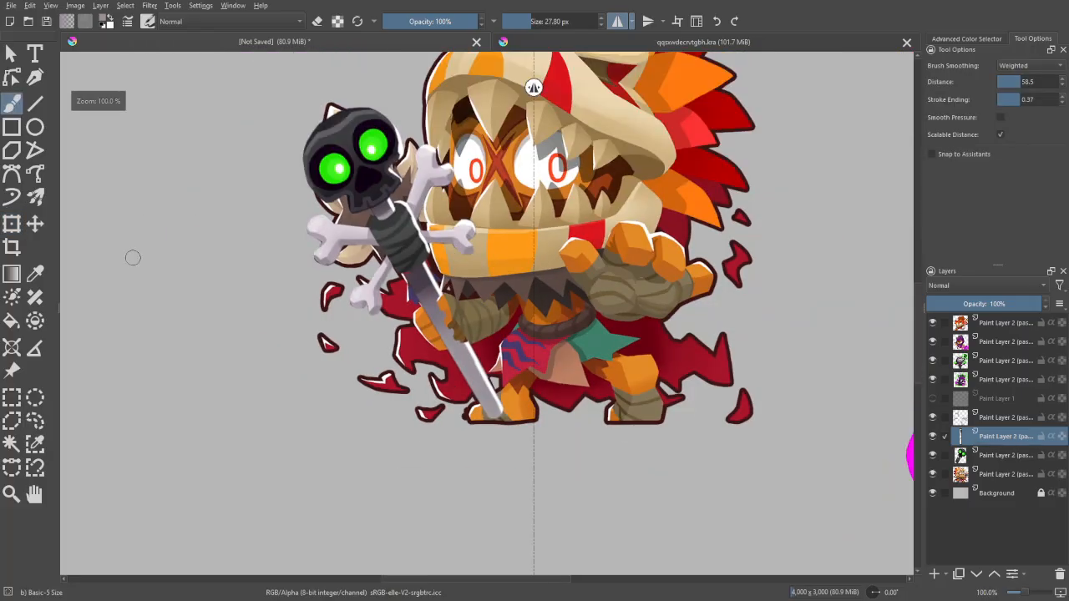
key("plus")
key("plus")
key("minus")
key("minus")
key("m")
key("m")
key("m")
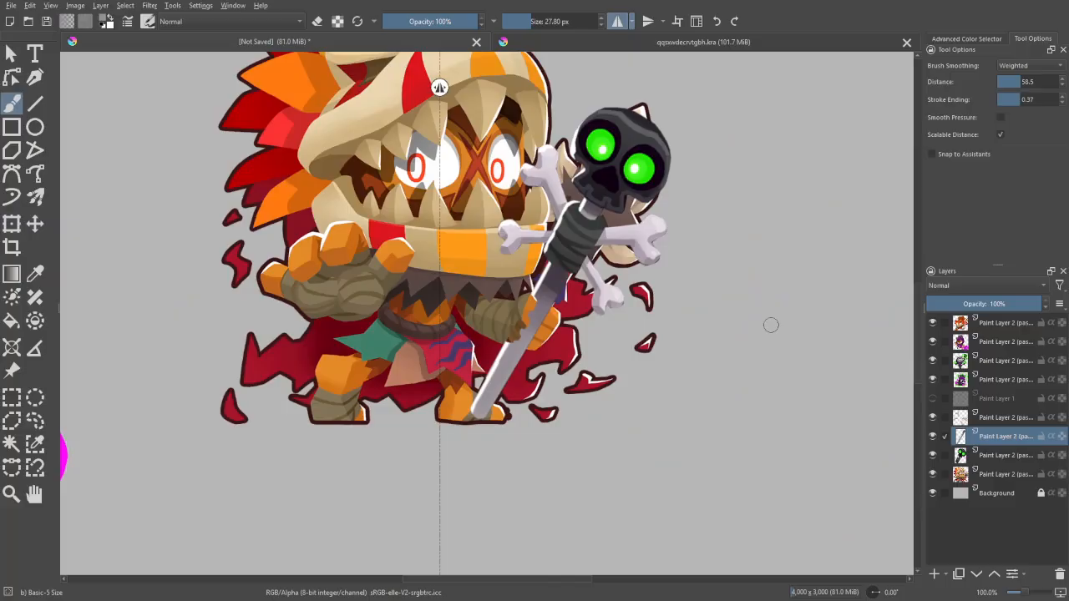
key("plus")
key("m")
- Touch up the handle's upper end just below the dark wrap, reducing the brush size to about 19 px
left_click_drag(733, 205, 797, 296)
key("plus")
key("plus")
key("plus")
key("plus")
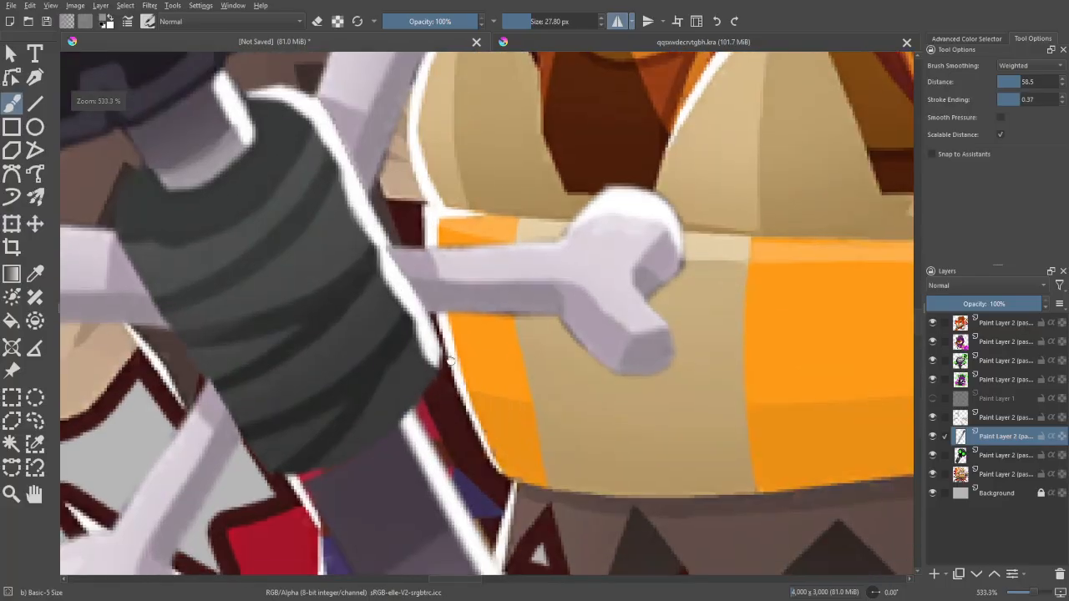
left_click_drag(444, 355, 487, 235)
left_click(373, 375, "ctrl")
left_click_drag(374, 369, 352, 359)
key("minus")
key("minus")
key("minus")
key("minus")
- Duplicate the beast-skull character's layer and hide the lower copy
left_click(995, 478)
key("plus")
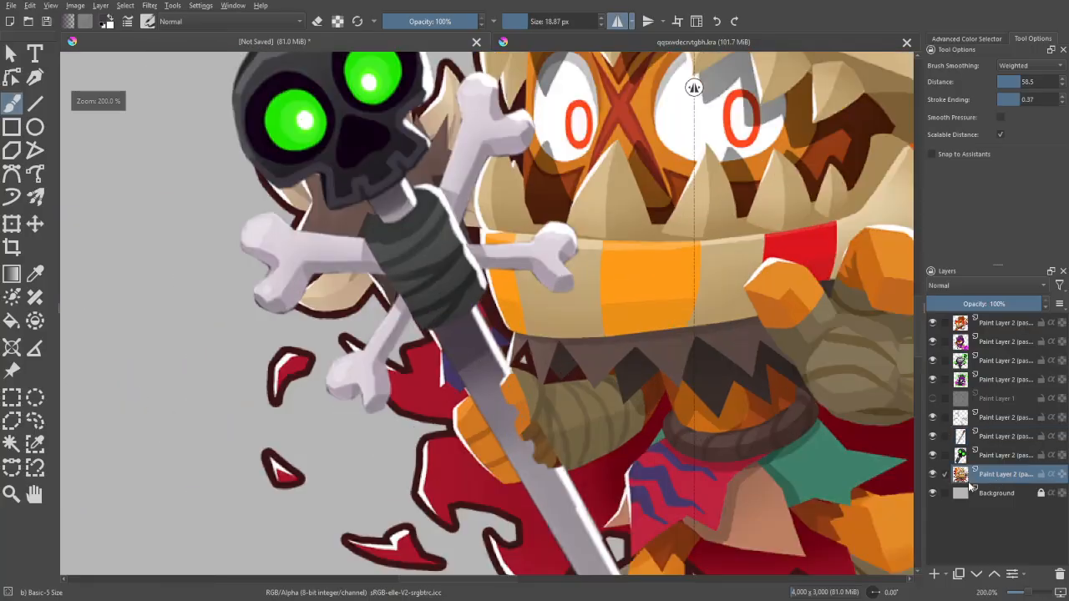
key("ctrl+j")
left_click(933, 493)
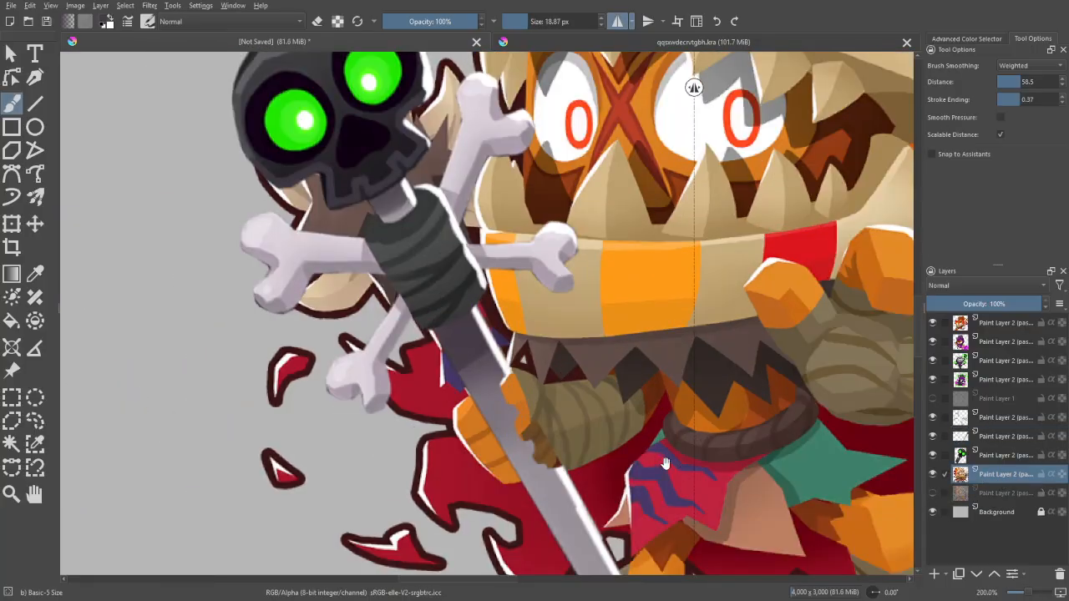
- Erase the leftovers of the character's original spear and cape beside the lower end of the new handle
left_click_drag(665, 463, 599, 351)
key("e")
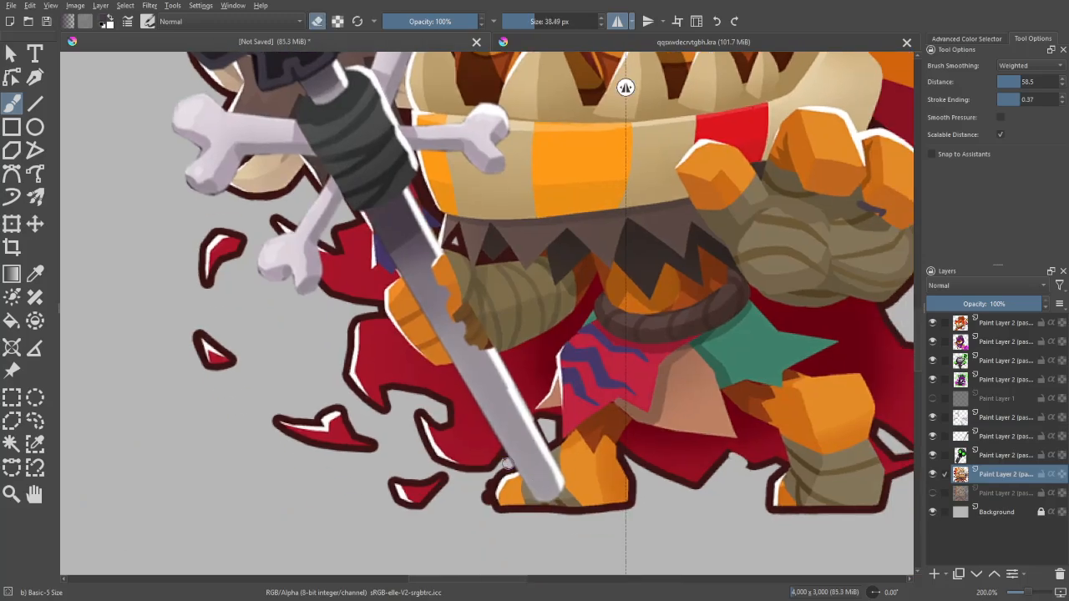
mouse_move(508, 457)
left_mouse_down()
mouse_move(528, 436)
mouse_move(540, 440)
left_mouse_up()
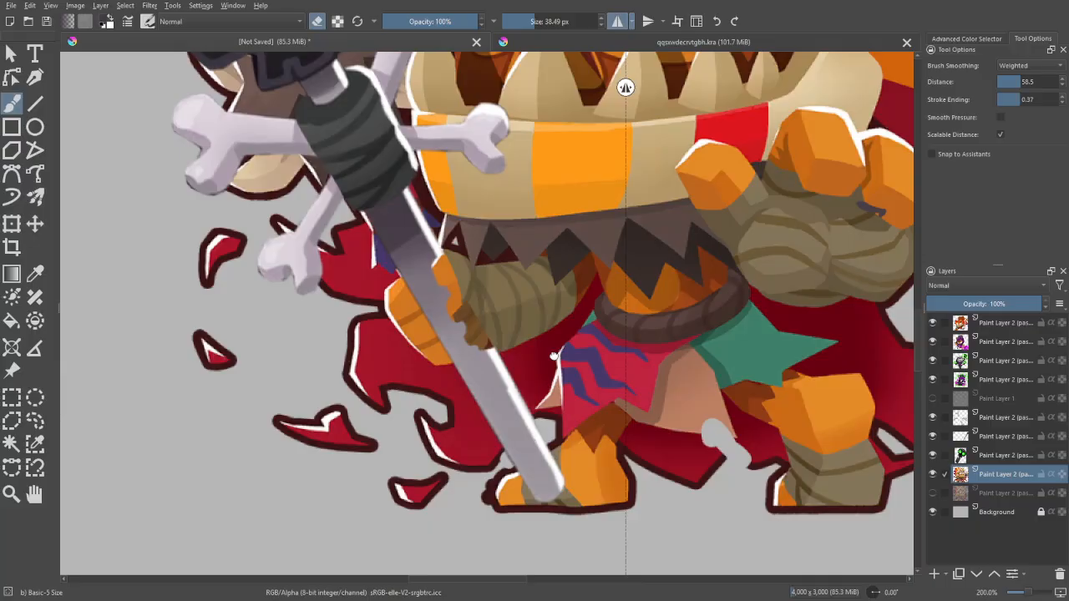
left_click_drag(553, 356, 549, 412)
mouse_move(515, 343)
left_mouse_down()
mouse_move(547, 415)
mouse_move(577, 438)
left_mouse_up()
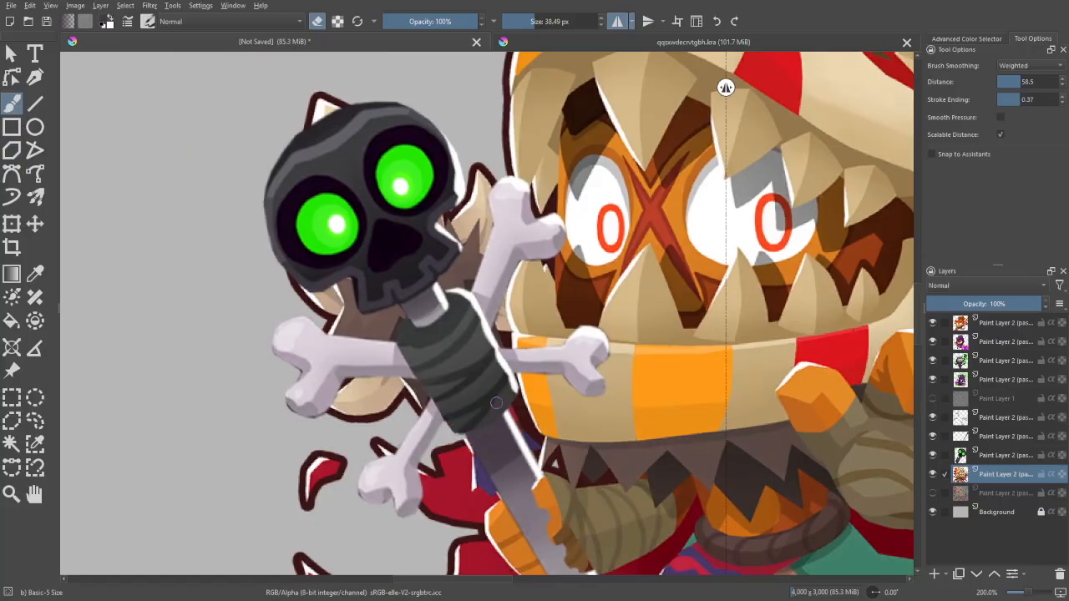
- Erase the remains of the original spear behind the black skull and crossed bones, enlarging the brush to about 94 px
left_click_drag(501, 396, 583, 400)
mouse_move(463, 405)
left_mouse_down()
mouse_move(440, 351)
mouse_move(395, 390)
mouse_move(424, 263)
left_mouse_up()
mouse_move(392, 370)
left_mouse_down("shift")
mouse_move(459, 391)
mouse_move(445, 296)
left_mouse_up("shift")
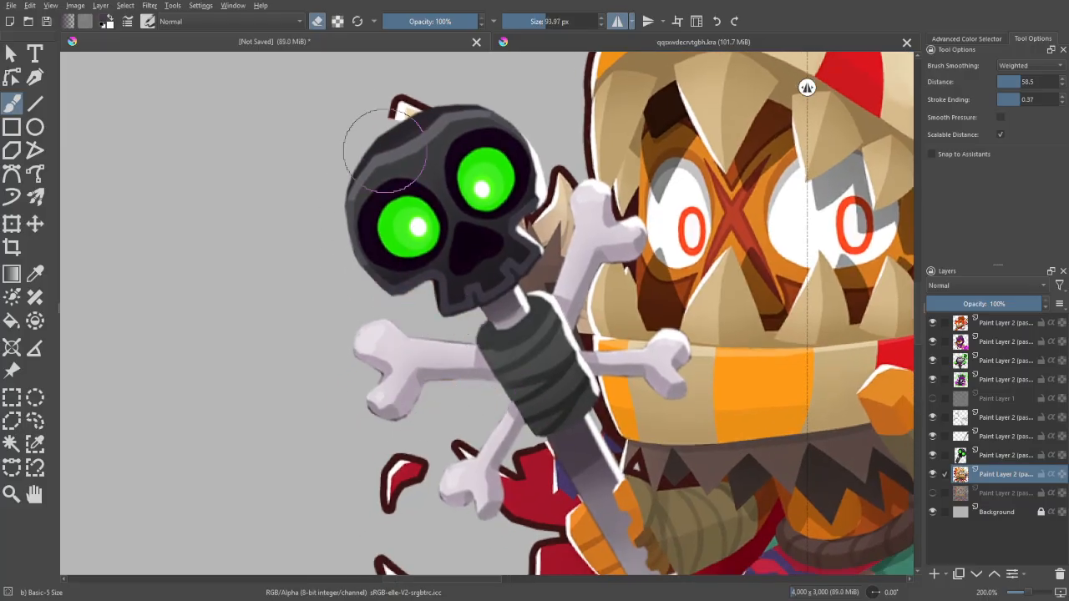
mouse_move(376, 138)
left_mouse_down()
mouse_move(491, 136)
mouse_move(524, 153)
mouse_move(553, 226)
mouse_move(553, 215)
mouse_move(539, 221)
mouse_move(506, 299)
mouse_move(593, 271)
mouse_move(578, 330)
mouse_move(564, 276)
mouse_move(565, 342)
mouse_move(567, 273)
mouse_move(566, 339)
mouse_move(583, 402)
mouse_move(568, 363)
mouse_move(606, 433)
left_mouse_up()
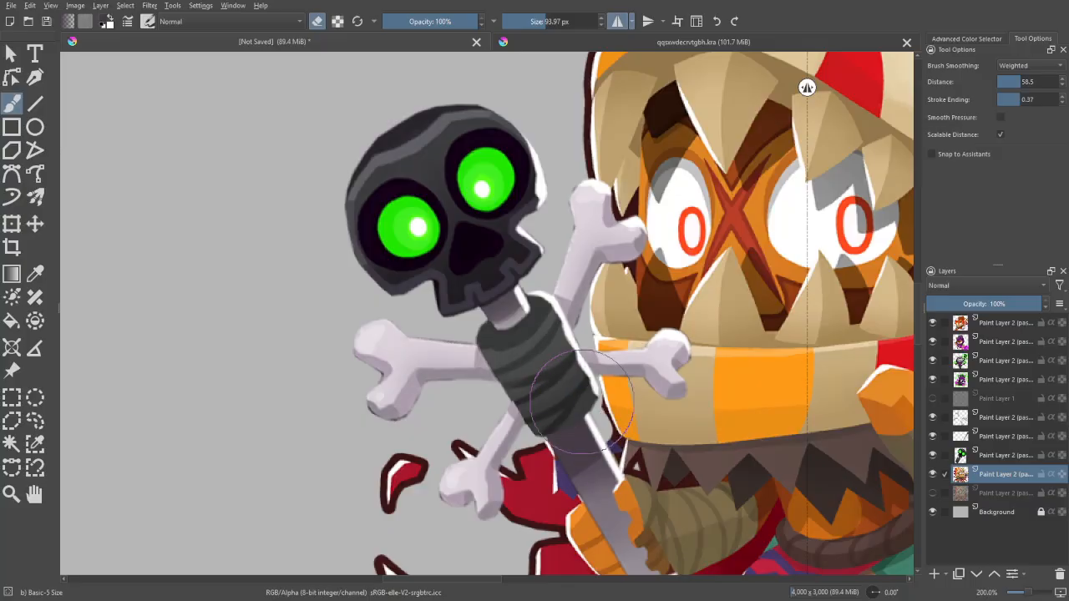
- Examine the cleaned area around the skull staff at several zoom levels, with the canvas mirrored and unmirrored
key("e")
key("ctrl+minus")
key("ctrl+minus")
key("ctrl+minus")
key("ctrl+minus")
key("m")
key("ctrl+plus")
key("ctrl+plus")
key("ctrl+plus")
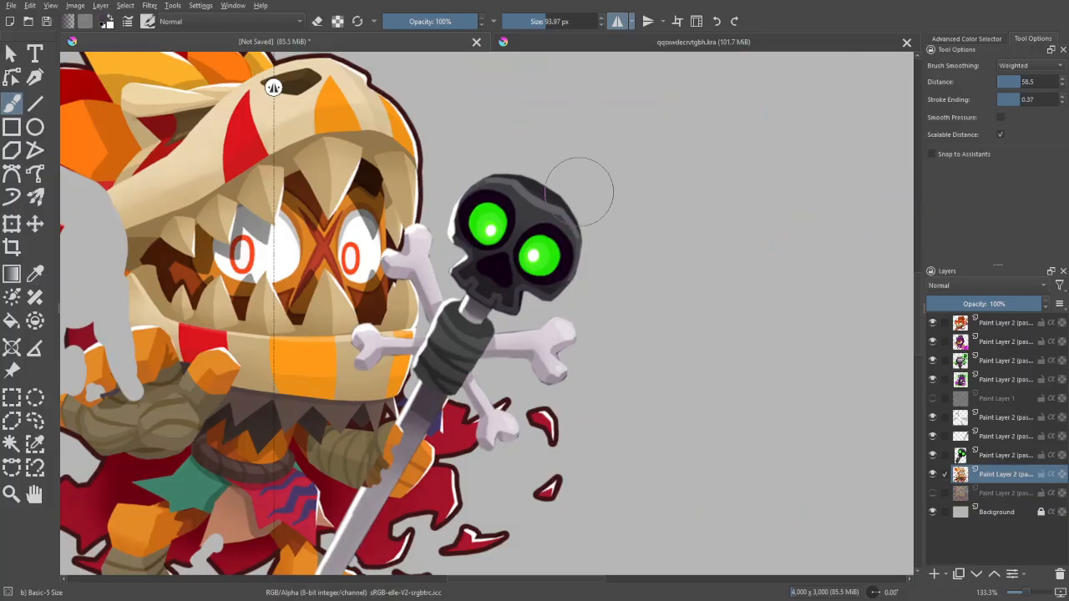
key("ctrl+minus")
key("ctrl+minus")
key("m")
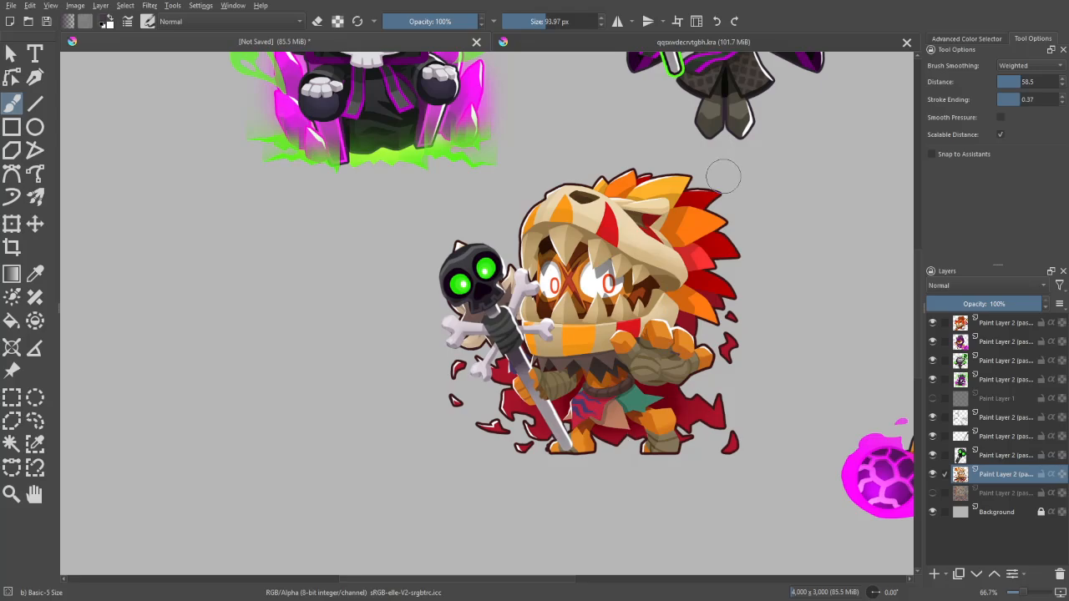
- Undo the erasing on the beast-skull character while keeping the duplicated layer
key("ctrl+z")
key("ctrl+z")
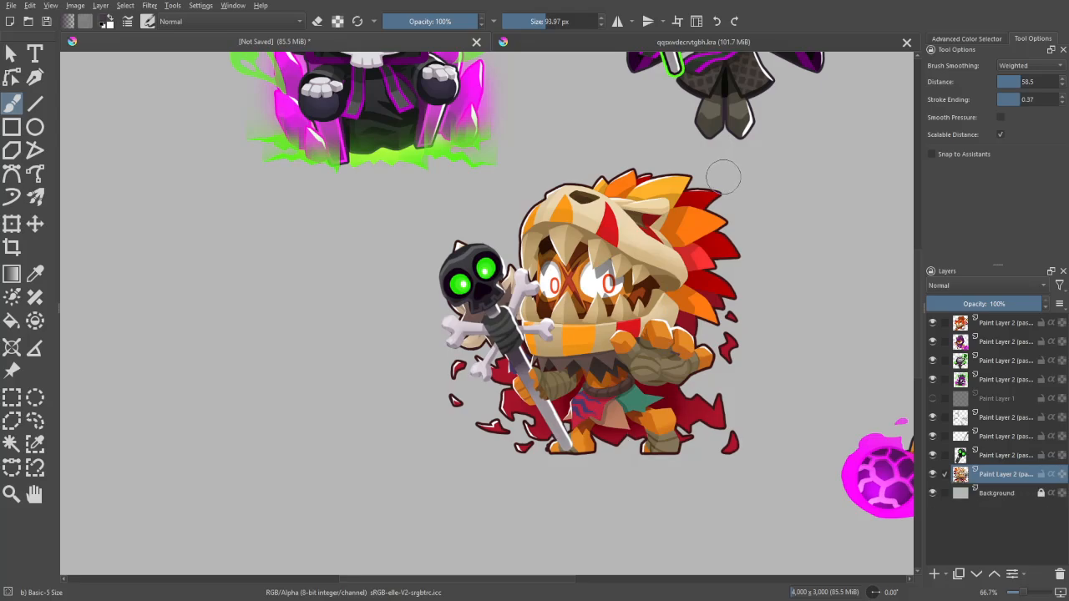
key("ctrl+shift+z")
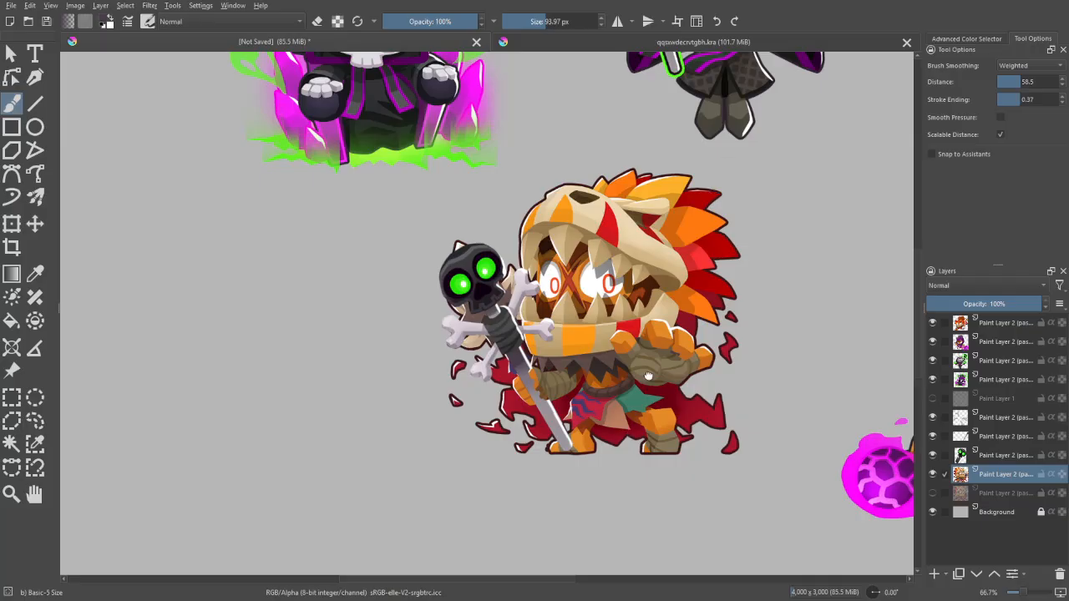
- Erase the original spear's leftover beside the lower end of the handle, reducing the brush to about 46 px
left_click_drag(648, 376, 551, 256)
scroll(549, 291, "up", 4)
left_click_drag(554, 339, 699, 444)
key("e")
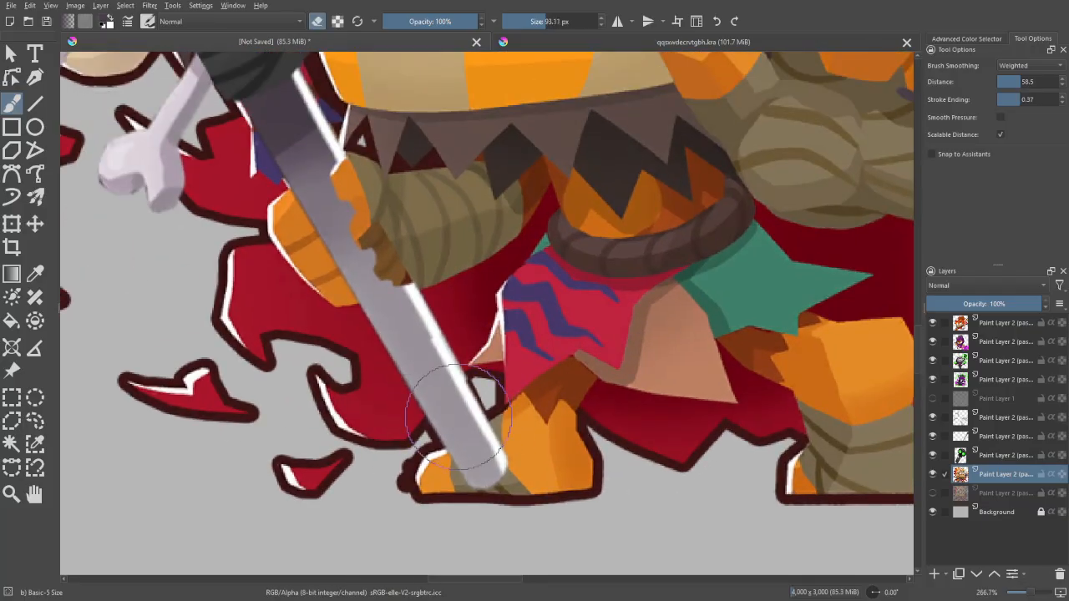
mouse_move(458, 417)
left_mouse_down()
mouse_move(431, 405)
mouse_move(430, 435)
left_mouse_up()
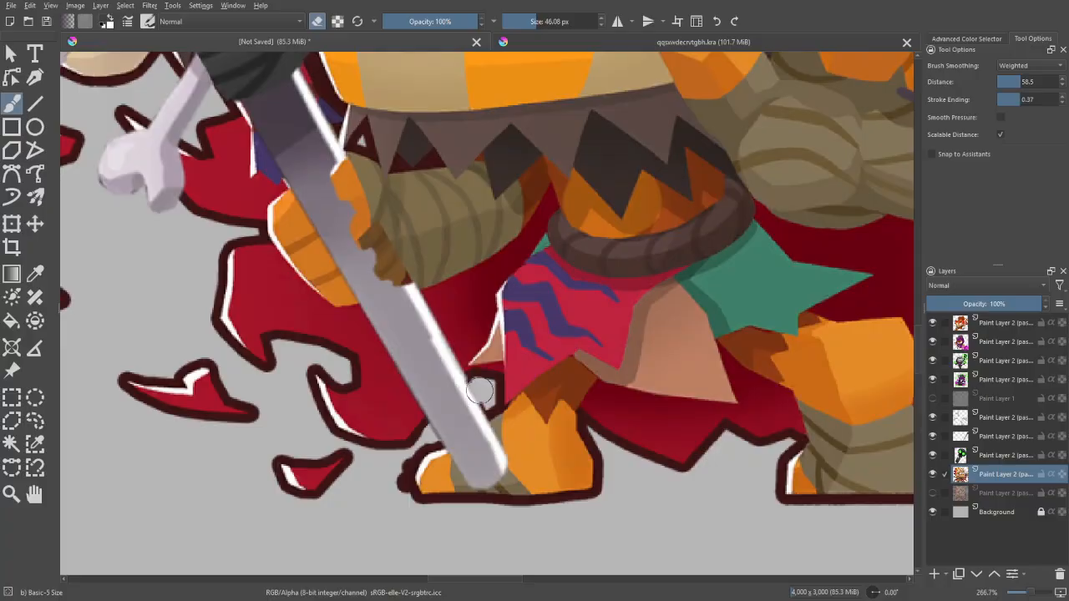
- Erase the original spear's remains around the black skull, the crossed bones and the dark wrap
left_click_drag(405, 199, 582, 527)
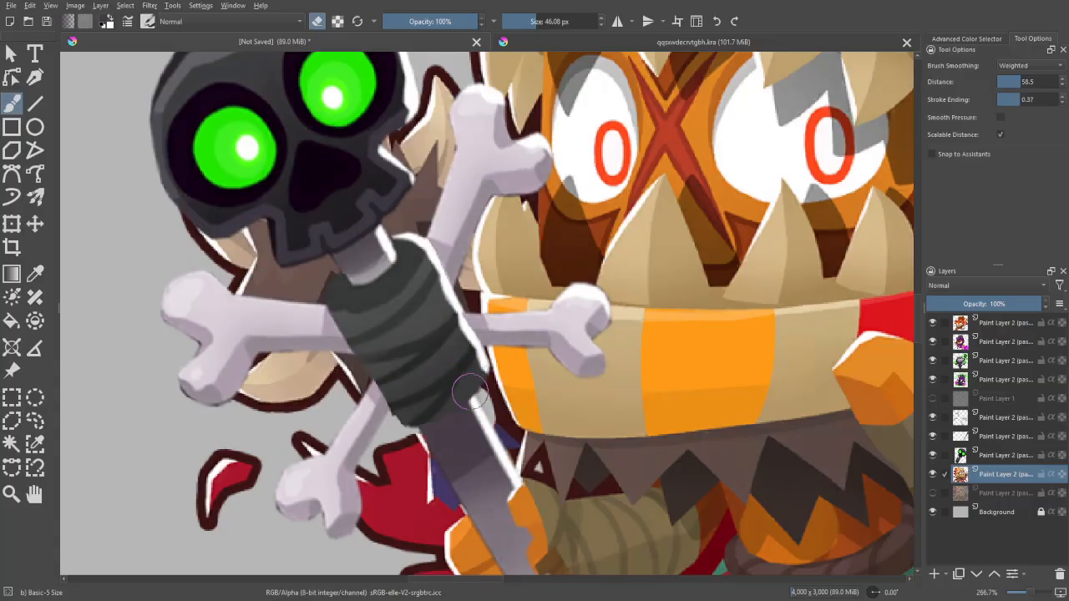
left_click_drag(458, 284, 451, 379)
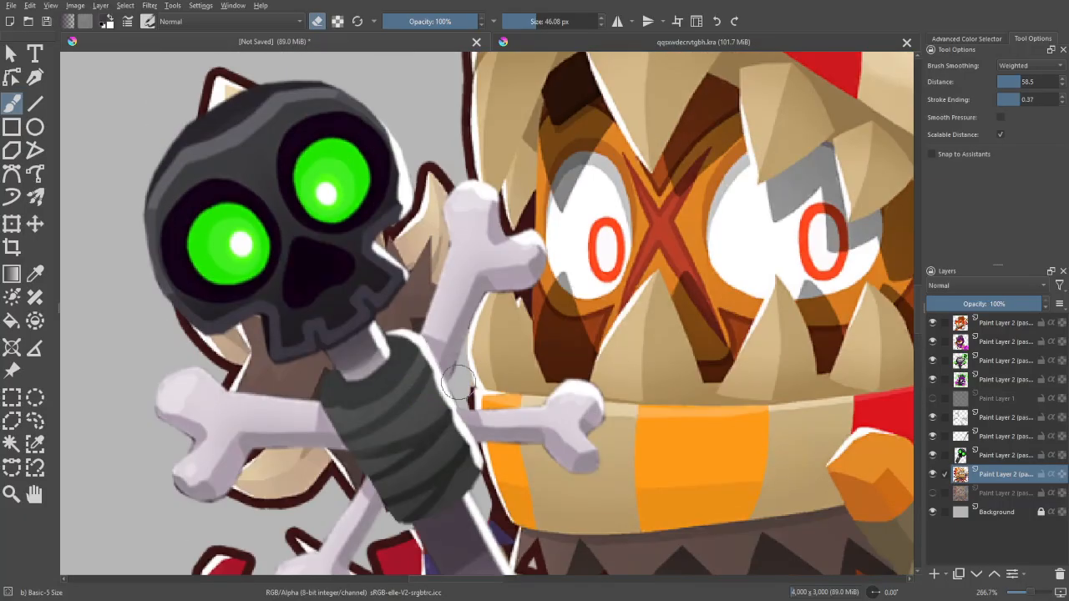
mouse_move(451, 377)
left_mouse_down()
mouse_move(433, 322)
mouse_move(441, 226)
mouse_move(422, 226)
mouse_move(409, 311)
mouse_move(274, 121)
mouse_move(182, 147)
mouse_move(232, 301)
mouse_move(355, 289)
mouse_move(342, 80)
left_mouse_up()
mouse_move(345, 242)
left_mouse_down()
mouse_move(343, 288)
mouse_move(307, 248)
mouse_move(257, 278)
mouse_move(203, 267)
mouse_move(311, 235)
left_mouse_up()
scroll(483, 290, "down", 5)
scroll(483, 289, "up", 5)
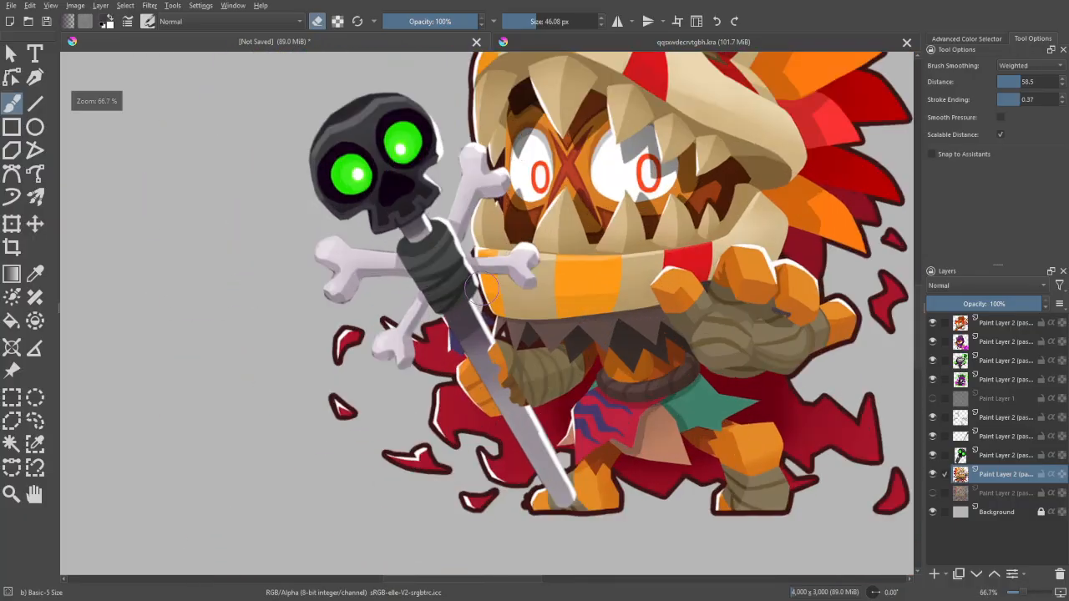
key("e")
- Select the staff handle's layer and remove its stray pixels away from the handle with a freehand selection
scroll(469, 278, "down", 4)
scroll(543, 171, "up", 1)
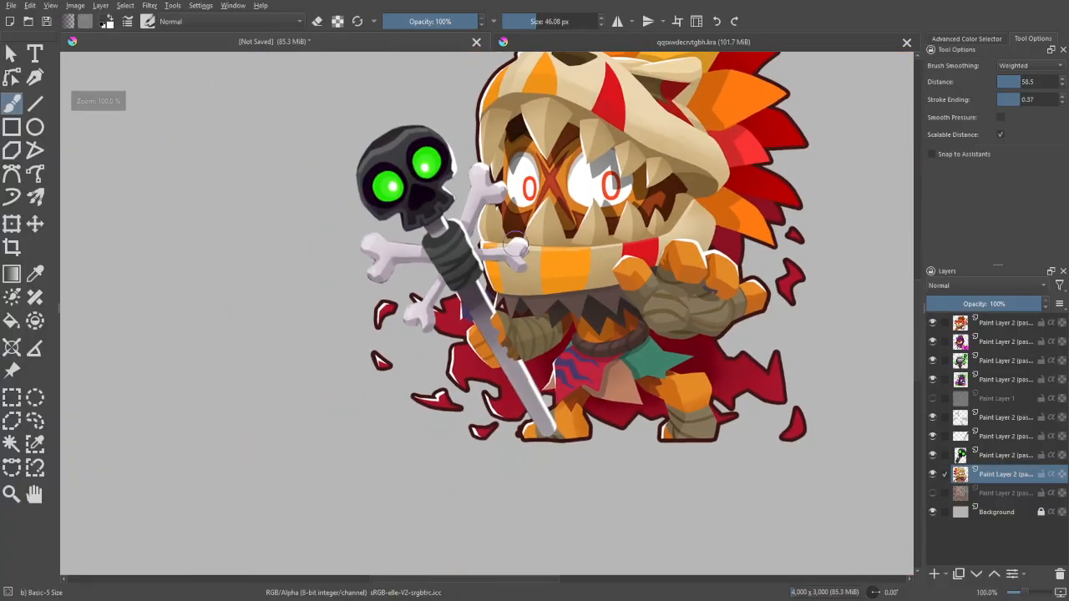
scroll(542, 171, "up", 2)
scroll(547, 171, "up", 2)
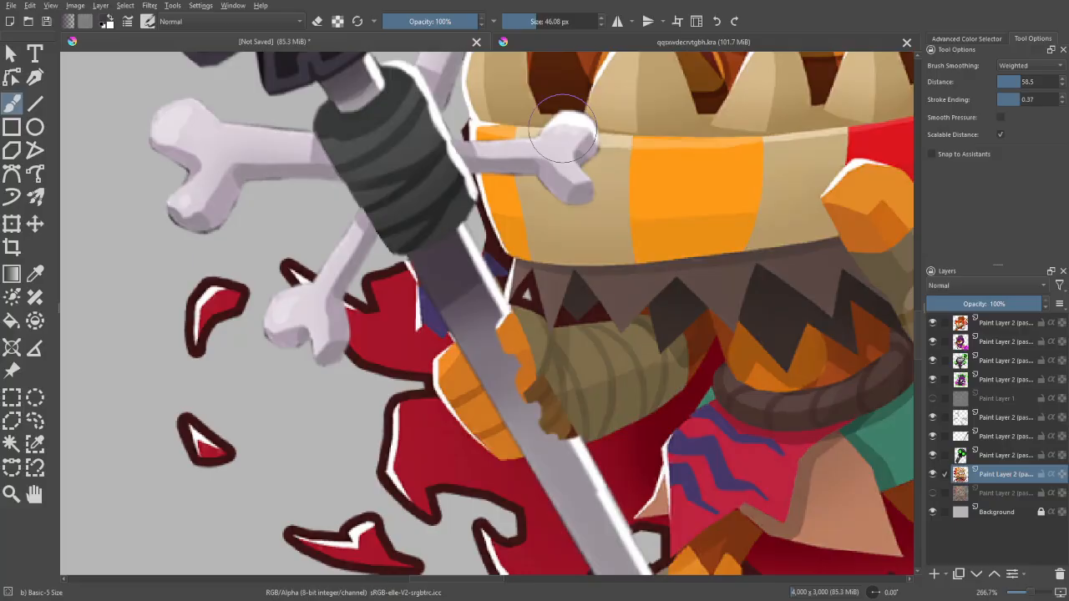
left_click(995, 437)
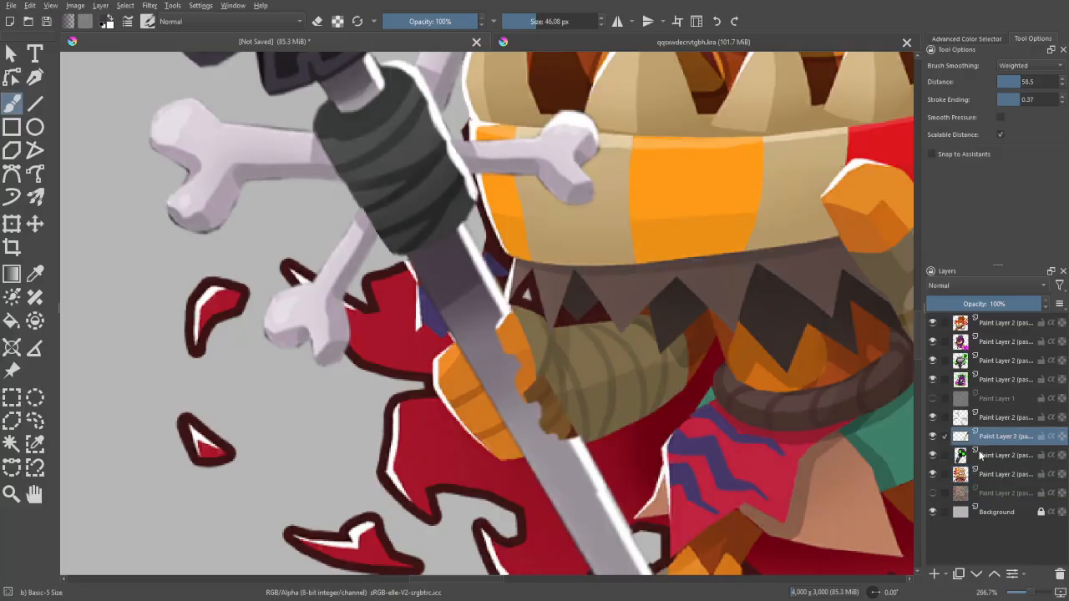
key("1")
left_click(12, 224)
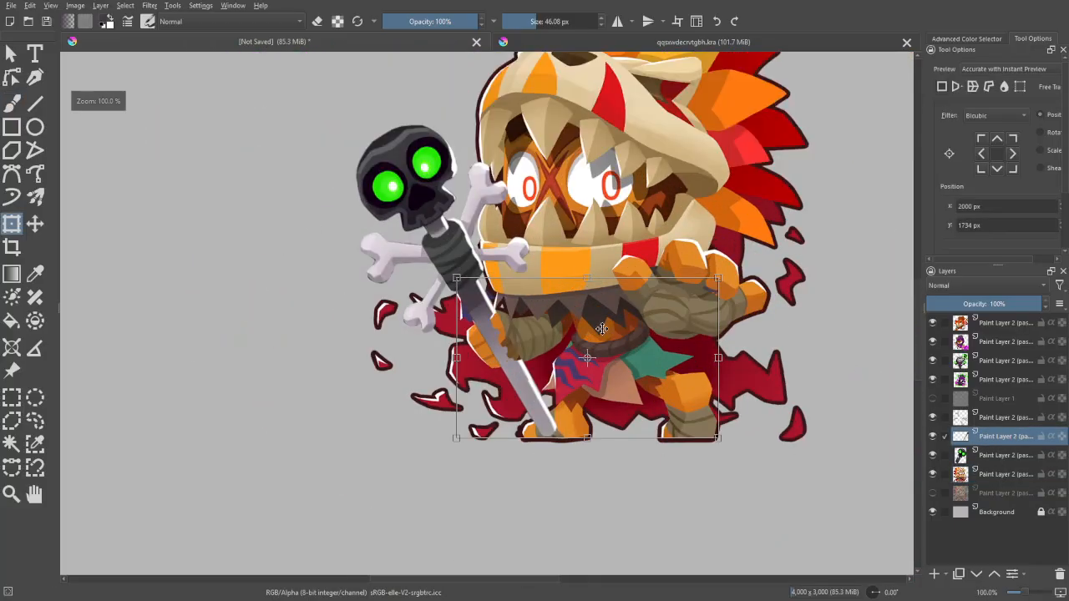
left_click_drag(660, 275, 667, 495)
key("ctrl+z")
key("ctrl+plus")
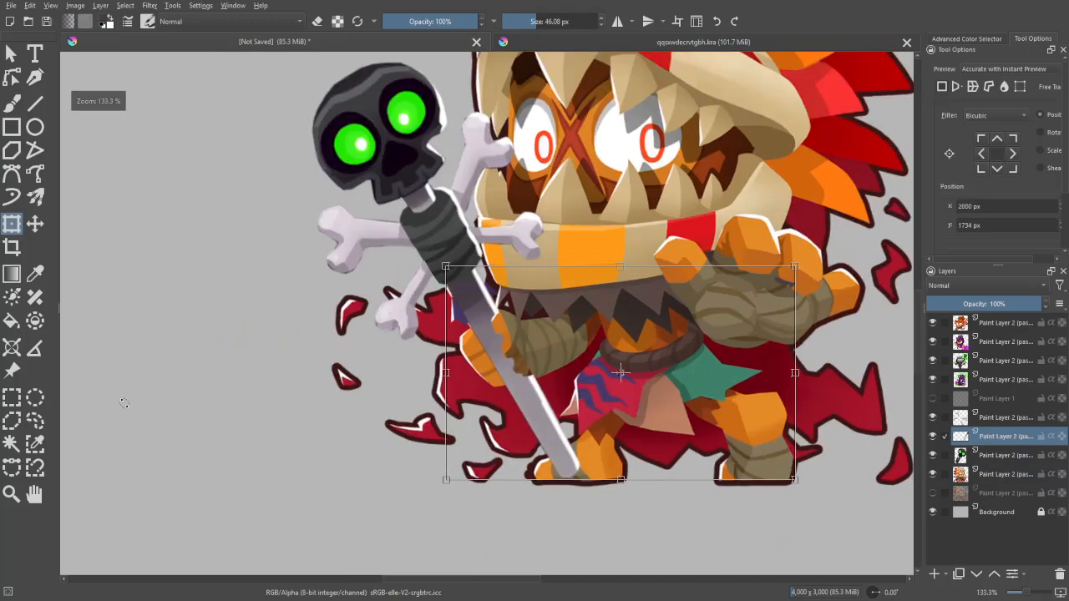
left_click(34, 421)
mouse_move(755, 367)
left_mouse_down()
mouse_move(759, 230)
mouse_move(775, 367)
left_mouse_up()
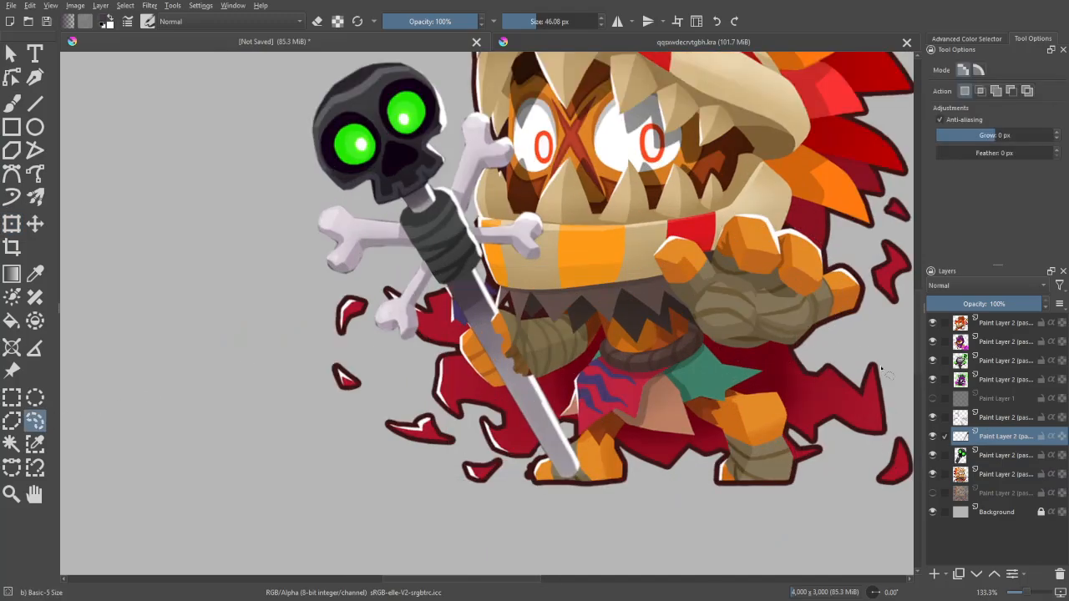
- Erase the handle where it covers the gripping fist, working at about 64% layer opacity and restoring it to 100%
key("ctrl+plus")
key("ctrl+plus")
left_click(1002, 305)
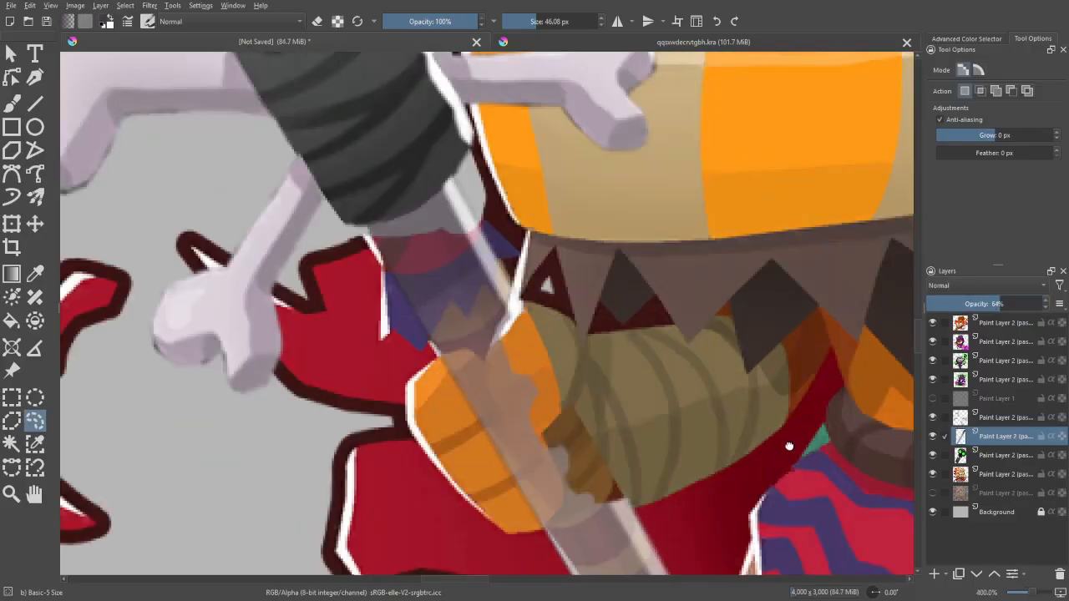
key("ctrl+plus")
key("b")
left_click_drag(387, 307, 319, 307, "shift")
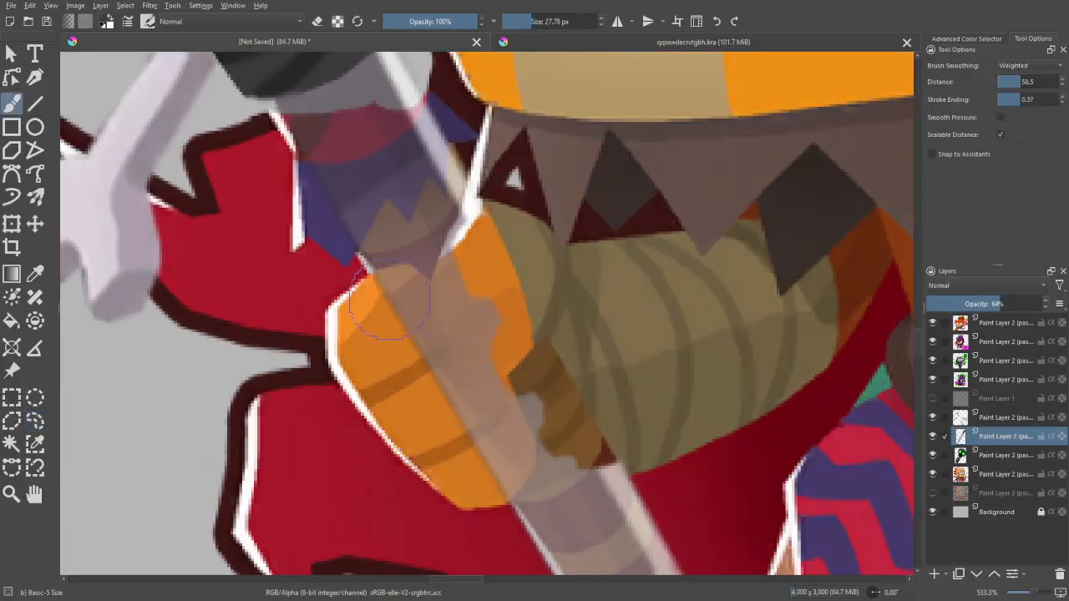
key("e")
mouse_move(391, 296)
left_mouse_down()
mouse_move(423, 307)
mouse_move(459, 288)
left_mouse_up()
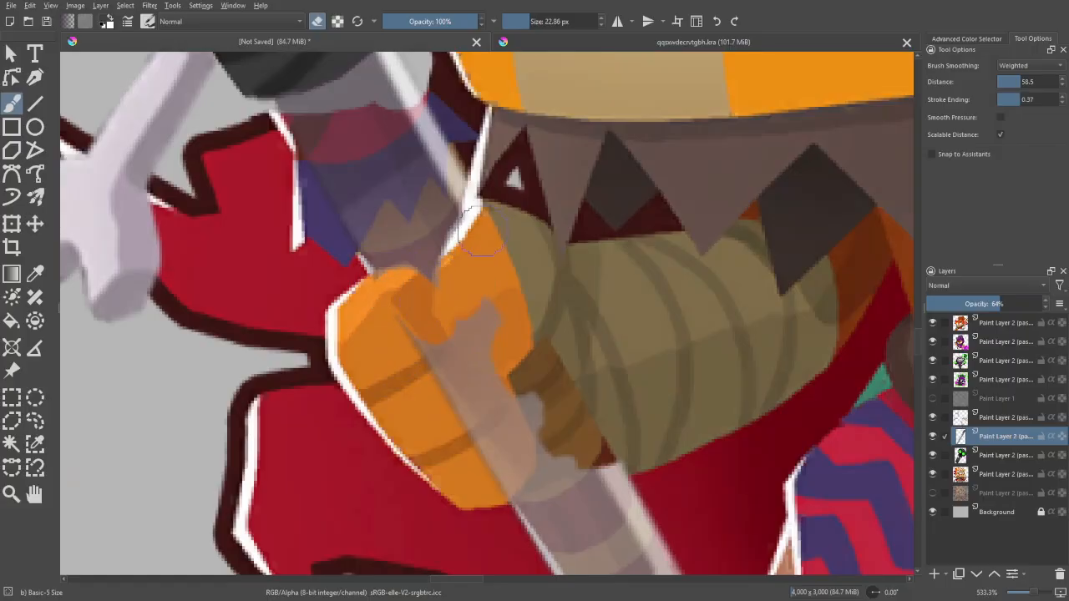
mouse_move(478, 333)
left_mouse_down()
mouse_move(480, 399)
mouse_move(504, 436)
mouse_move(498, 461)
left_mouse_up()
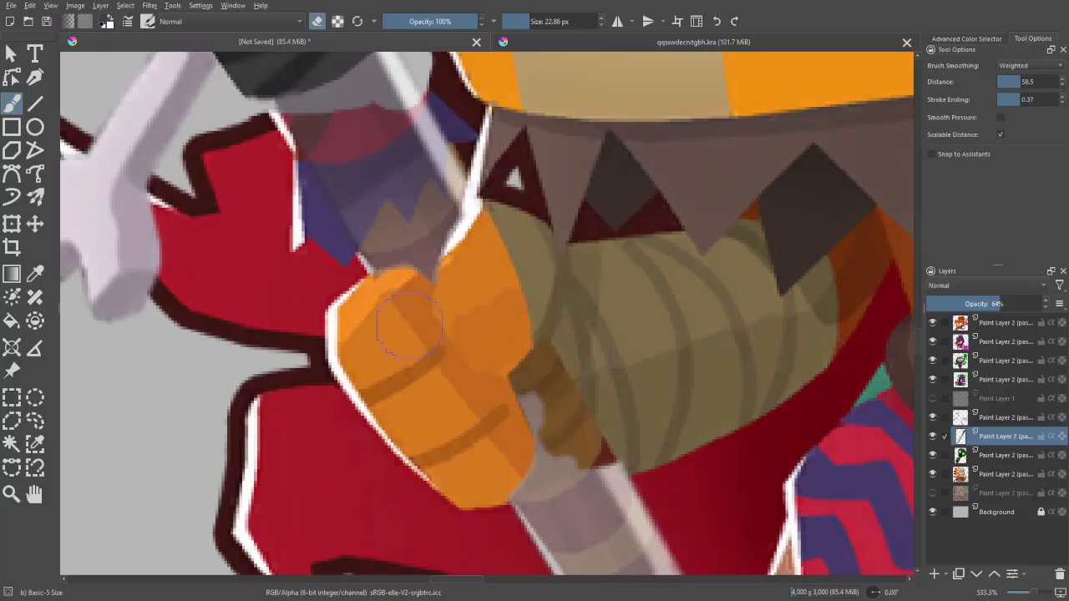
left_click_drag(987, 304, 1044, 304)
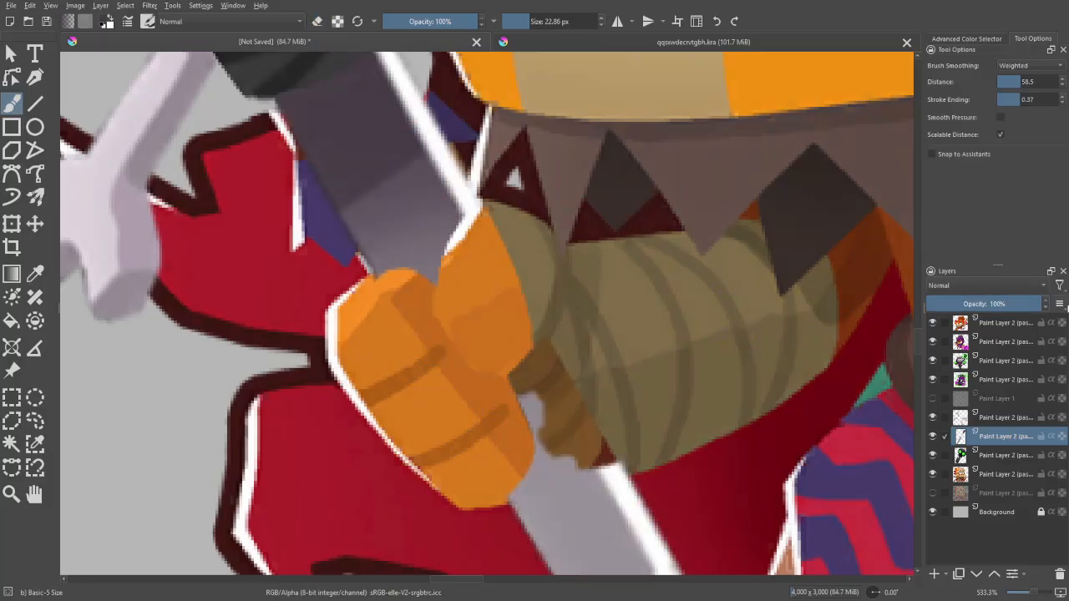
- Fill in the jagged part of the handle just below the fist with the handle's grey, using a brush of about 20 px
scroll(543, 100, "down", 1)
mouse_move(807, 365)
left_mouse_down()
mouse_move(721, 355)
mouse_move(800, 366)
left_mouse_up()
scroll(800, 365, "up", 1)
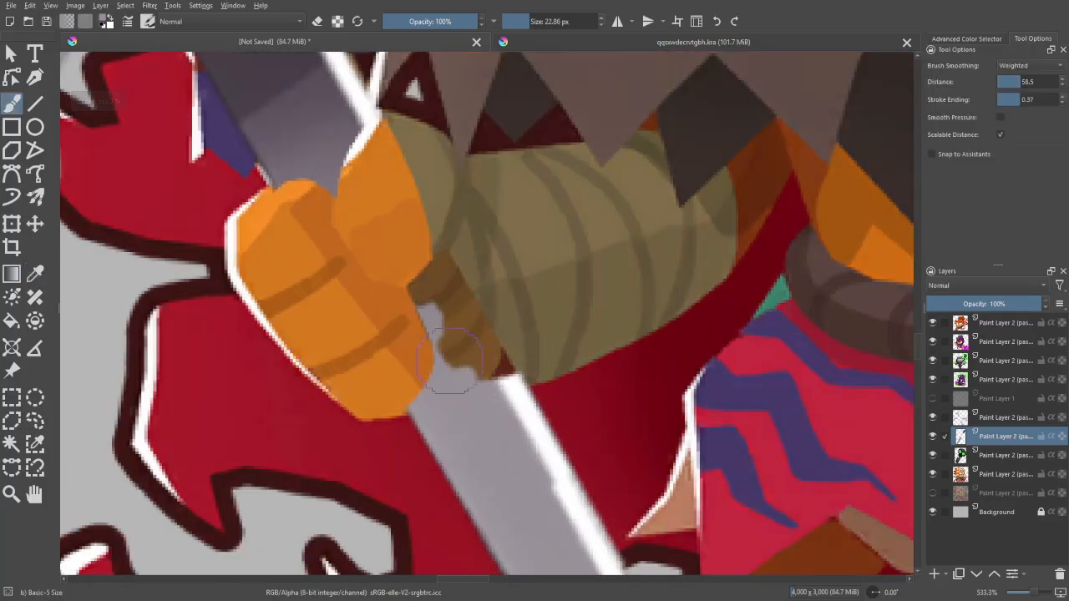
key("bracketleft")
mouse_move(428, 284)
left_mouse_down()
mouse_move(443, 337)
mouse_move(417, 289)
mouse_move(485, 393)
left_mouse_up()
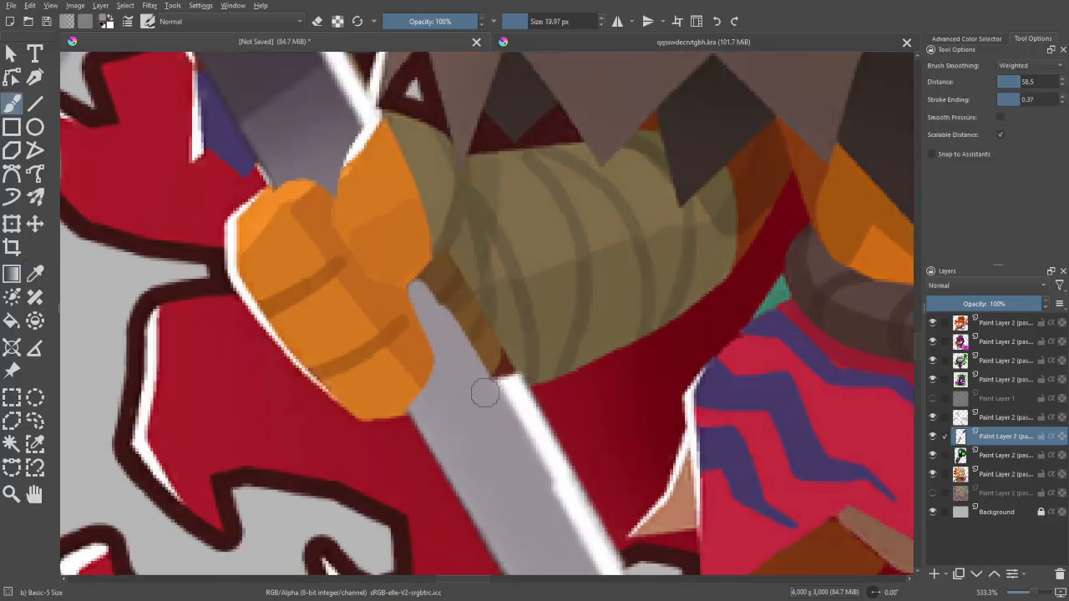
mouse_move(443, 326)
left_mouse_down()
mouse_move(430, 290)
mouse_move(463, 343)
left_mouse_up()
- Extend the handle's white edge highlight up to the fist, using white picked from the existing highlight
left_click(517, 384, "ctrl")
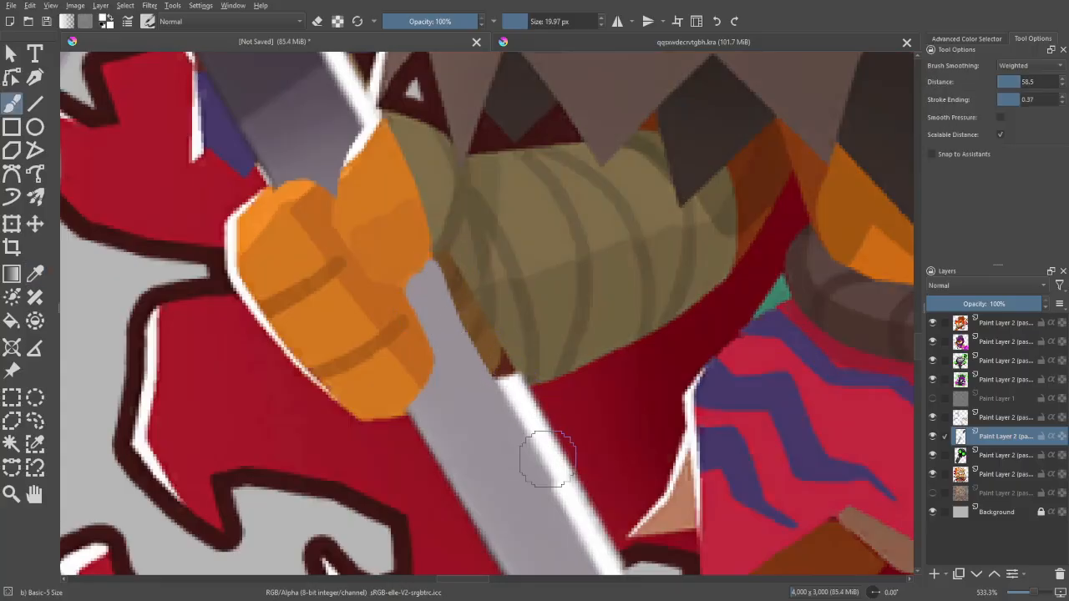
mouse_move(548, 459)
left_mouse_down()
mouse_move(532, 421)
mouse_move(566, 489)
mouse_move(458, 307)
left_mouse_up()
key("ctrl+z")
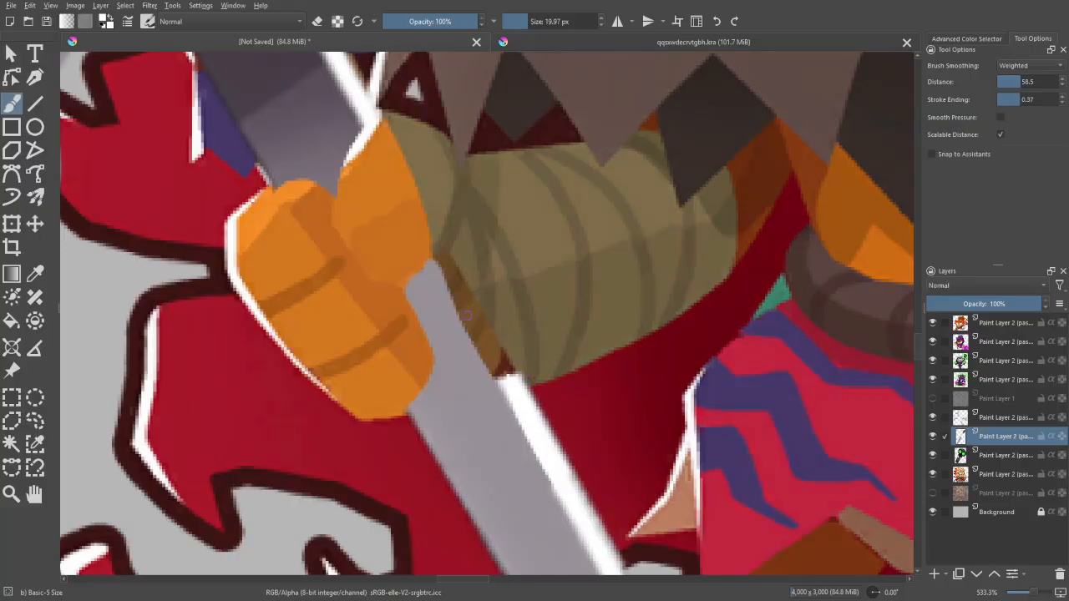
left_click_drag(524, 416, 504, 383)
left_click_drag(451, 279, 504, 384)
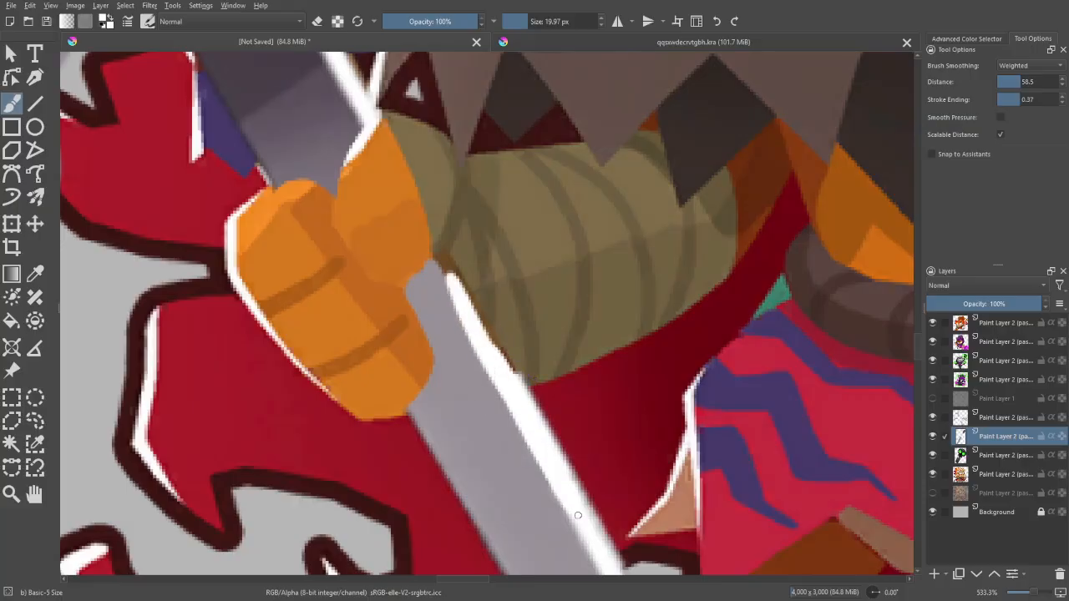
mouse_move(471, 322)
left_mouse_down()
mouse_move(441, 262)
mouse_move(524, 413)
left_mouse_up()
- Refine the top of the handle's white highlight where it leaves the fist, reducing the brush to about 11 px
key("ctrl+minus")
key("ctrl+minus")
key("ctrl+minus")
key("ctrl+minus")
key("ctrl+minus")
key("ctrl+minus")
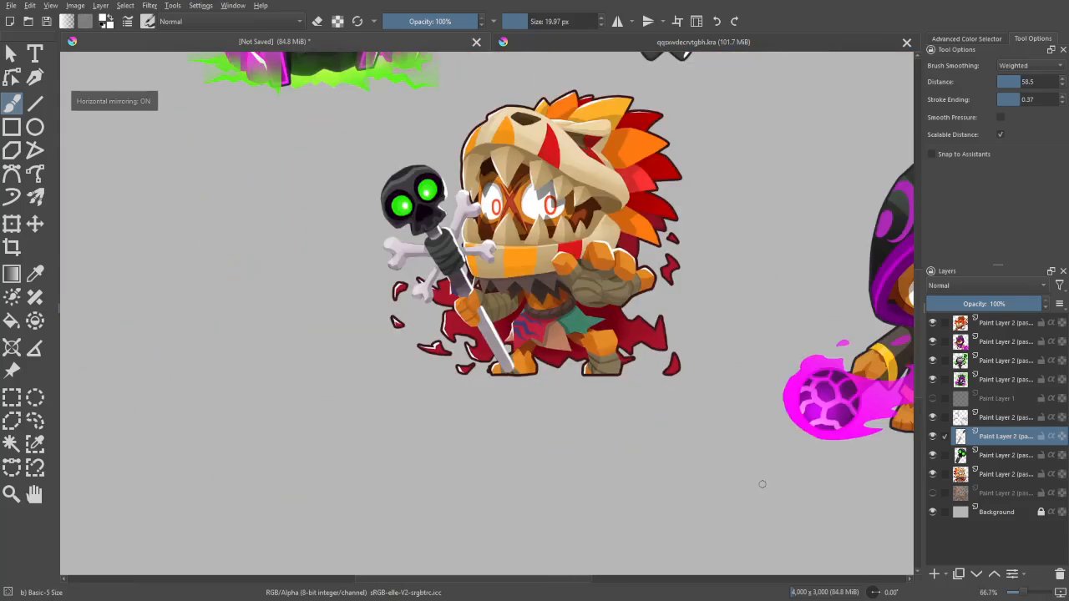
key("ctrl+plus")
key("ctrl+plus")
key("ctrl+plus")
key("ctrl+plus")
key("ctrl+plus")
key("ctrl+plus")
key("ctrl+plus")
key("ctrl+plus")
left_click_drag(393, 219, 434, 290)
key("ctrl+minus")
key("ctrl+minus")
key("ctrl+minus")
key("ctrl+minus")
key("ctrl+minus")
key("ctrl+minus")
key("ctrl+minus")
key("ctrl+minus")
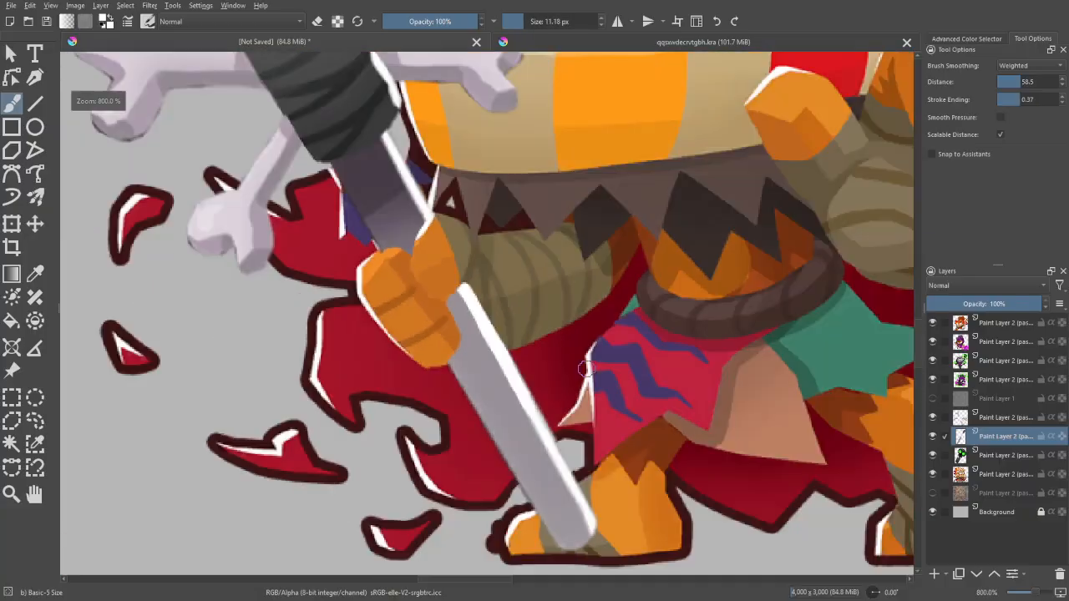
key("ctrl+plus")
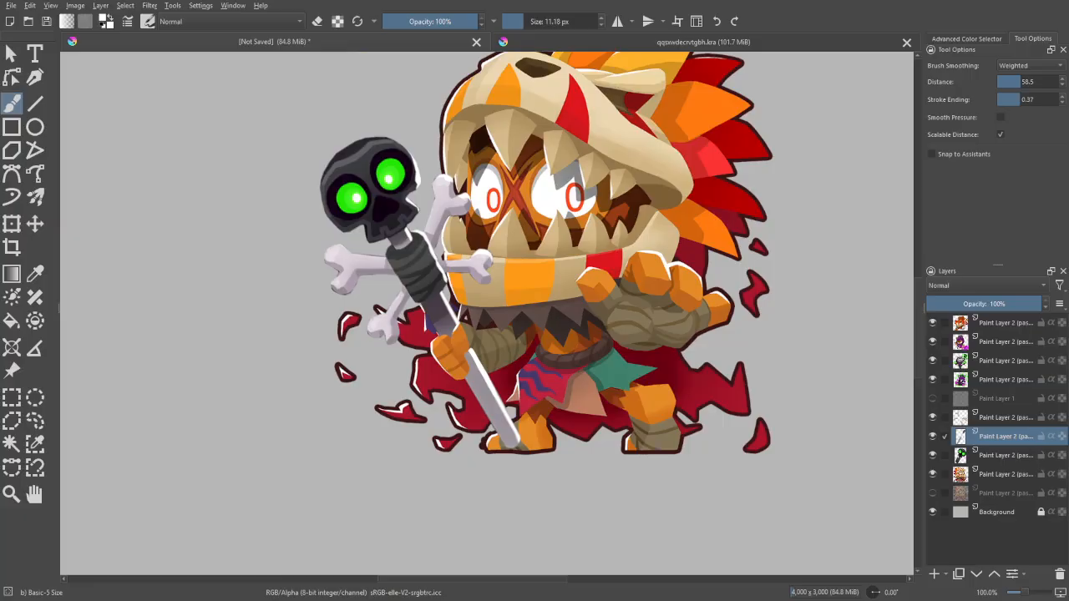
- Examine the whole character with the staff in its fist, with the canvas mirrored and unmirrored
left_click_drag(823, 492, 761, 517)
key("ctrl+z")
left_click(994, 462)
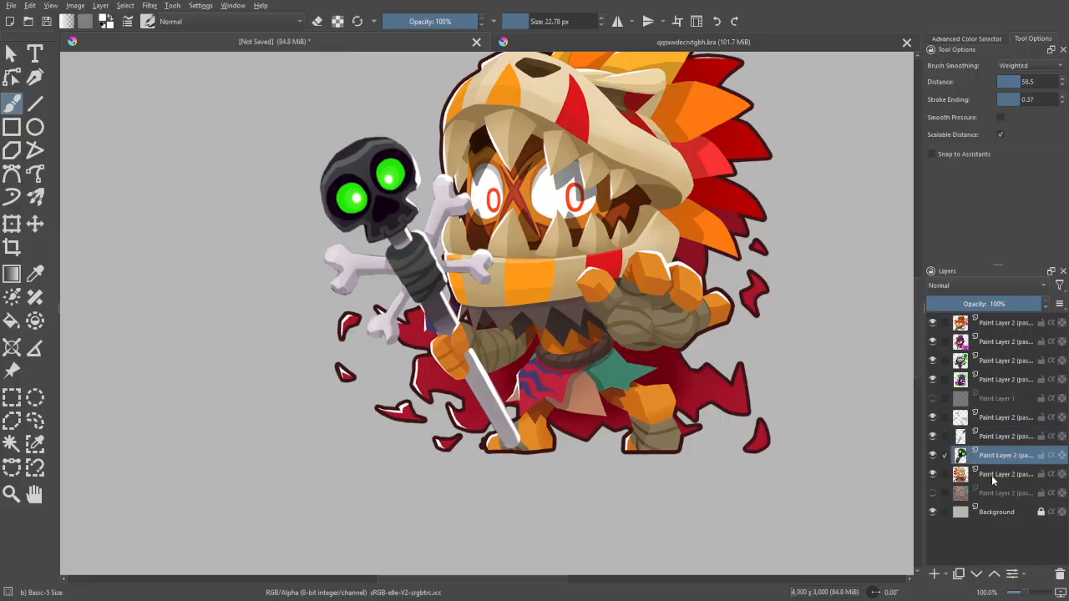
left_click(994, 480)
key("bracketright")
left_click_drag(823, 478, 819, 496)
key("ctrl+minus")
key("m")
key("m")
key("m")
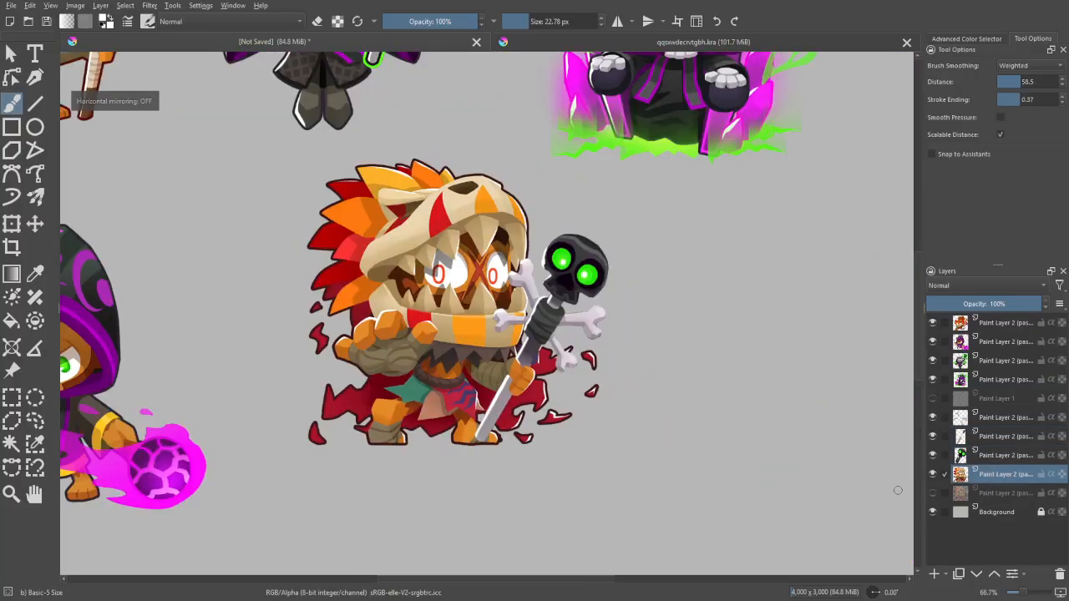
left_click_drag(859, 458, 902, 496)
- Move the crossed-bones layer below the beast-skull character's layer so the bones sit behind the head
key("ctrl+plus")
left_click(1008, 457)
left_click_drag(826, 459, 764, 413)
key("ctrl+plus")
key("ctrl+plus")
left_click(1004, 420)
key("ctrl+plus")
key("ctrl+minus")
key("ctrl+minus")
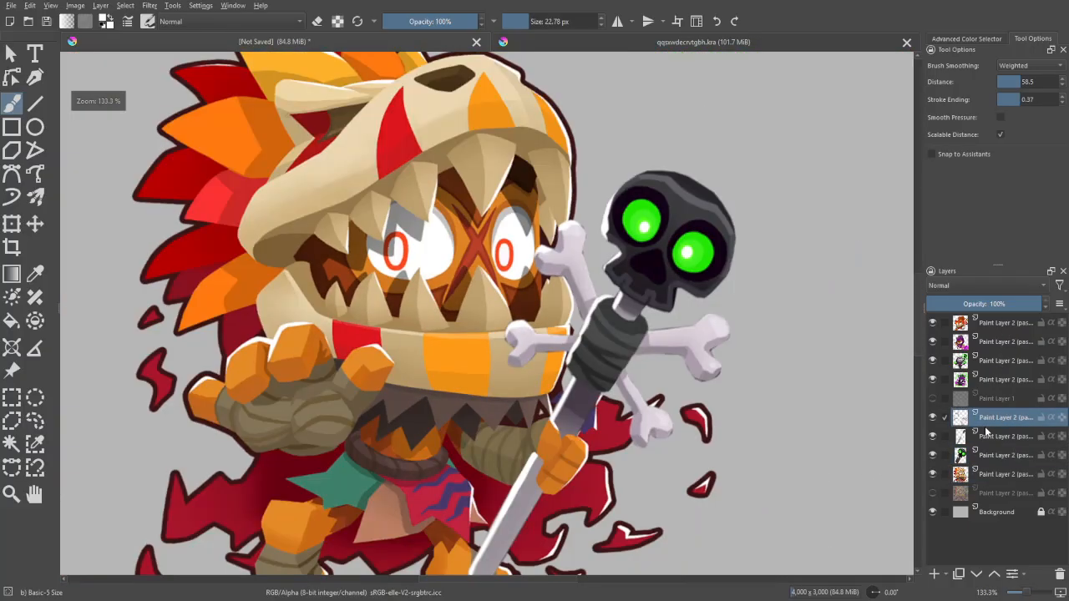
mouse_move(990, 426)
left_mouse_down()
mouse_move(990, 451)
mouse_move(952, 493)
left_mouse_up()
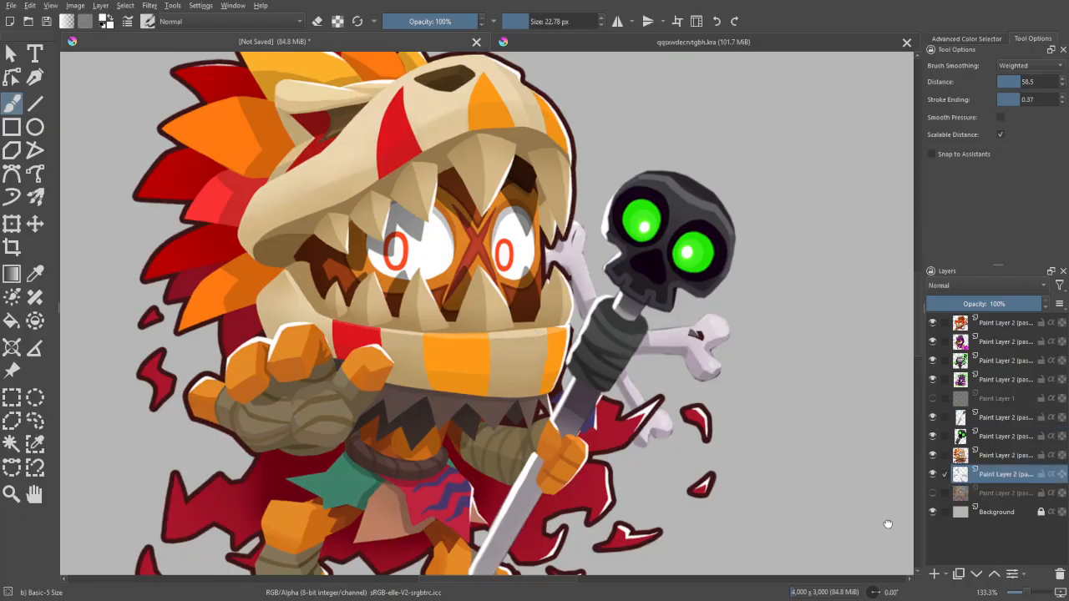
- Examine the whole character with the crossed bones behind its head
left_click_drag(888, 523, 840, 528)
left_click(1009, 455)
key("e")
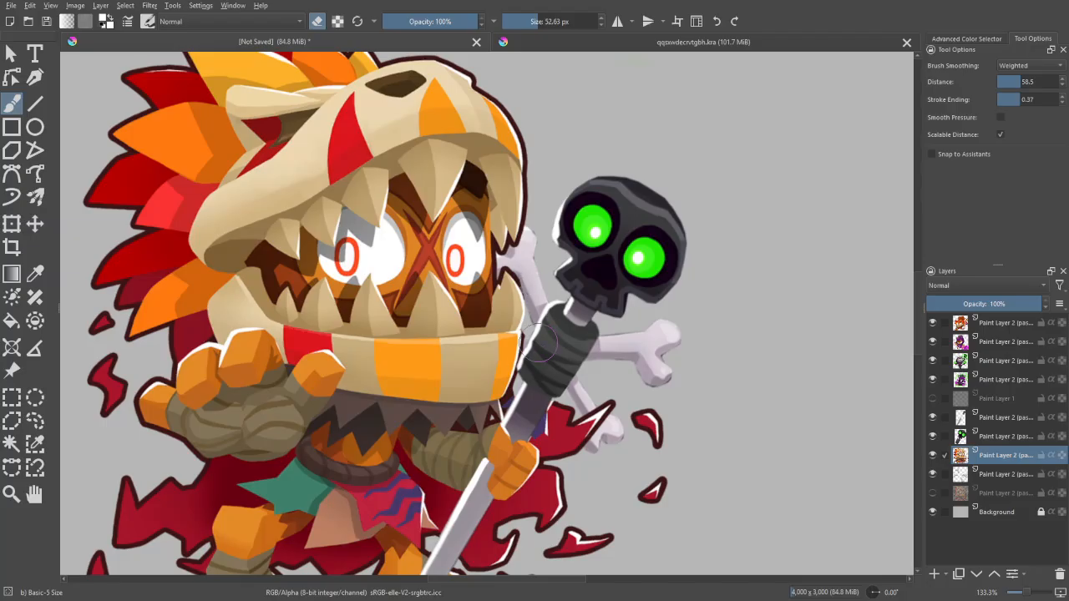
key("e")
left_click_drag(830, 471, 858, 479)
key("ctrl+minus")
key("ctrl+minus")
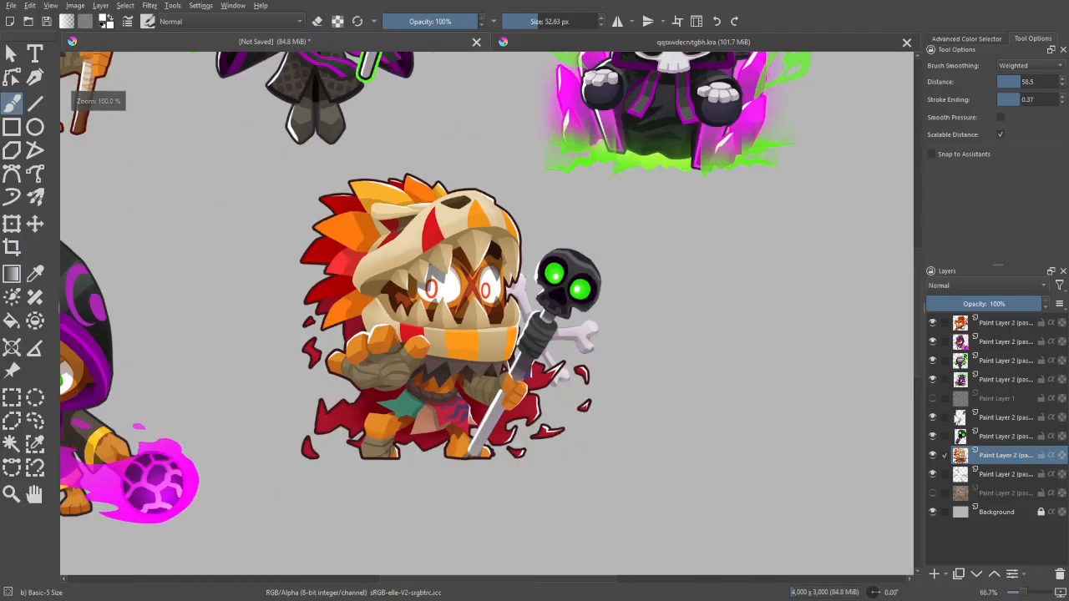
key("ctrl+plus")
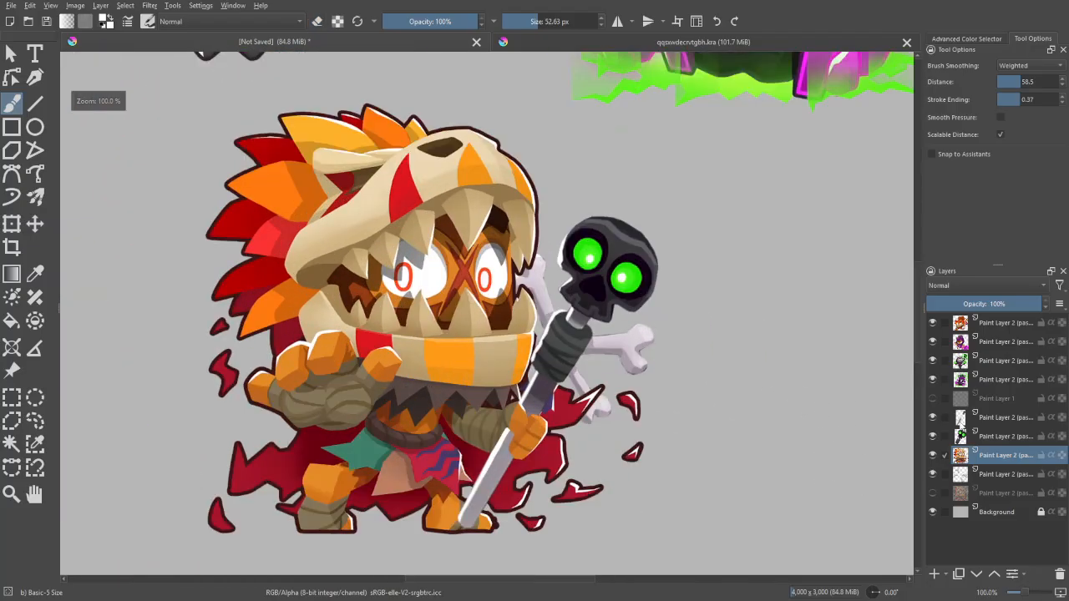
- On the beast-skull character's layer, select the light cream areas of the skull with the Similar Color Selection tool at threshold 3
left_click(995, 442)
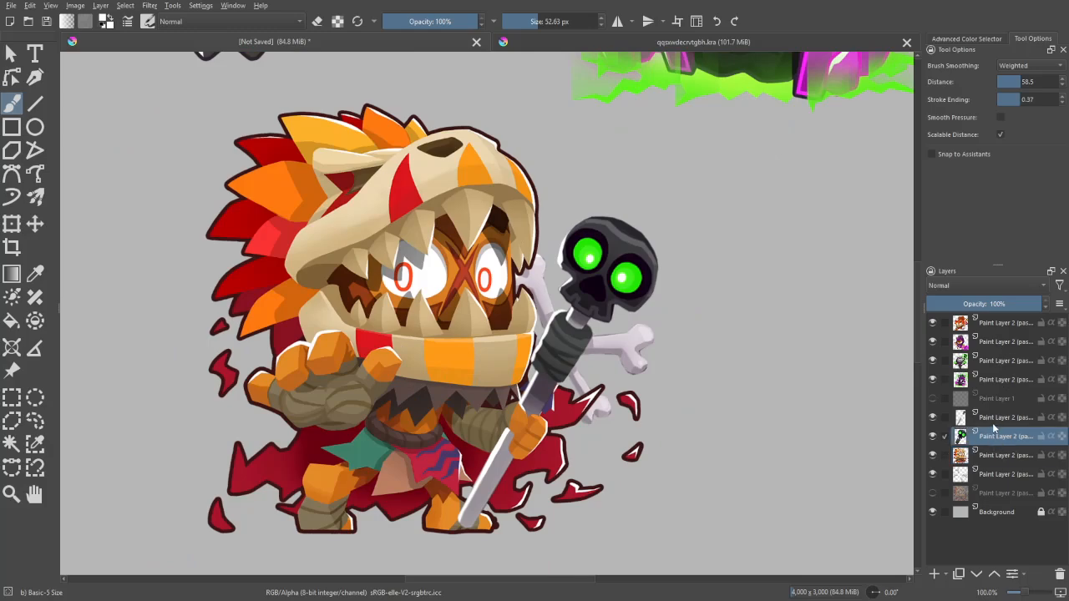
left_click(990, 421)
left_click(990, 457)
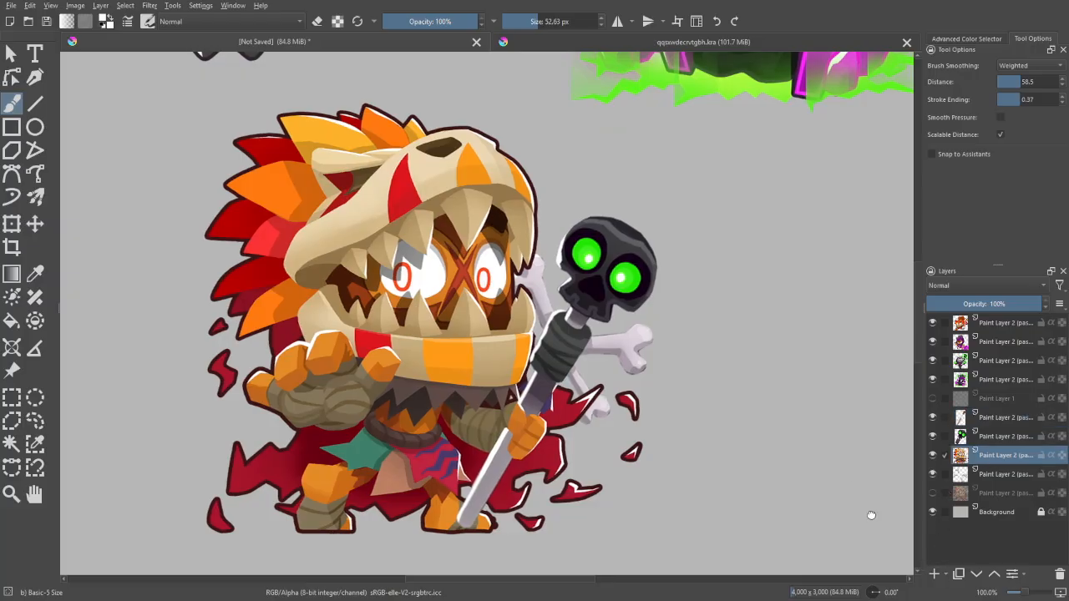
left_click_drag(871, 513, 901, 574)
key("ctrl+plus")
key("ctrl+plus")
left_click(35, 444)
key("ctrl+minus")
key("ctrl+minus")
key("ctrl+plus")
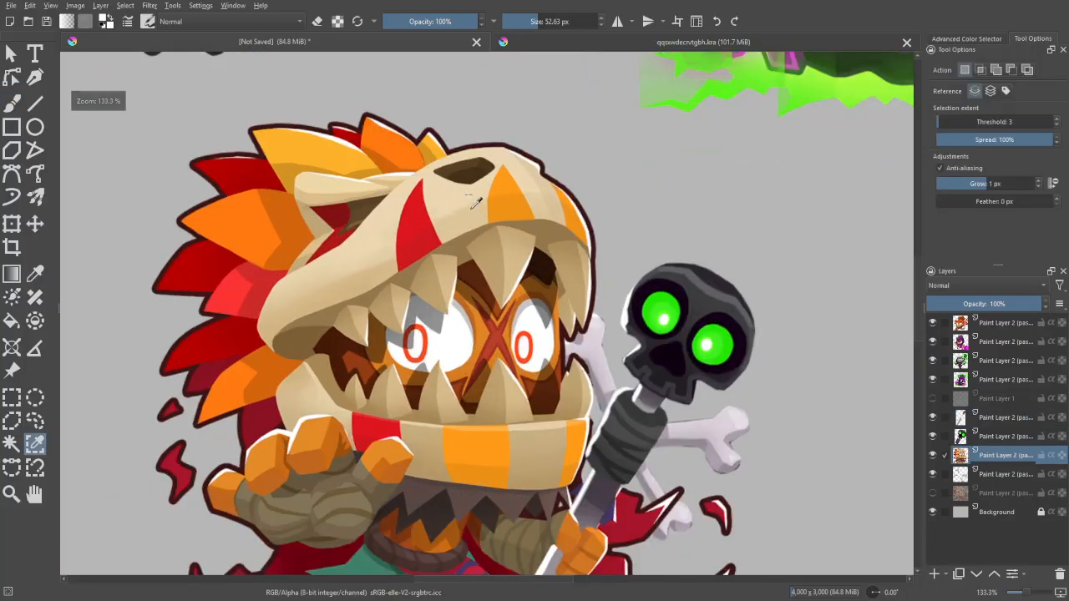
left_click(435, 182)
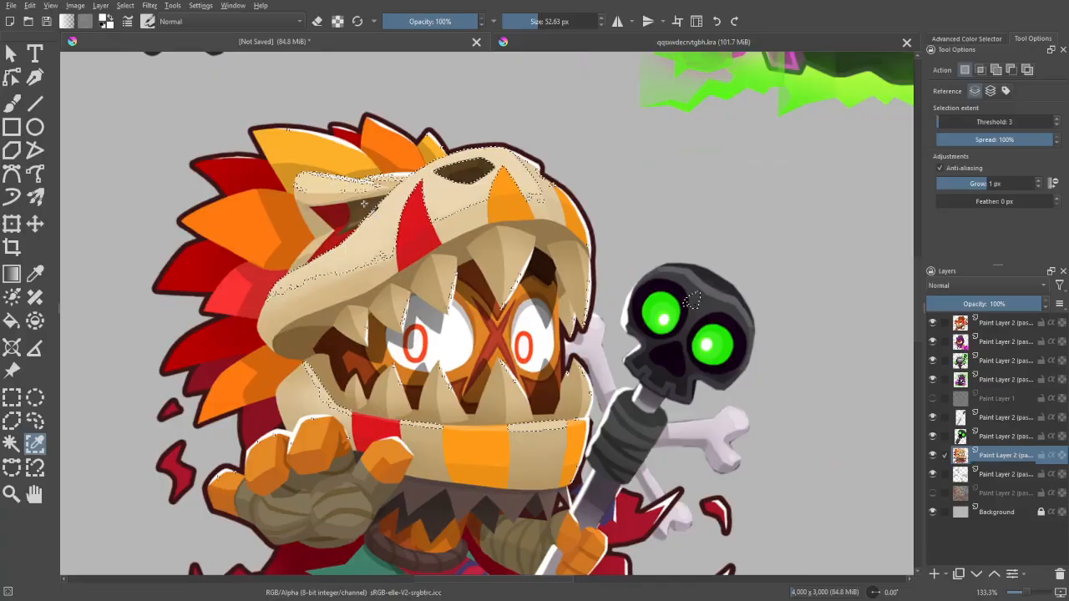
left_click(480, 221)
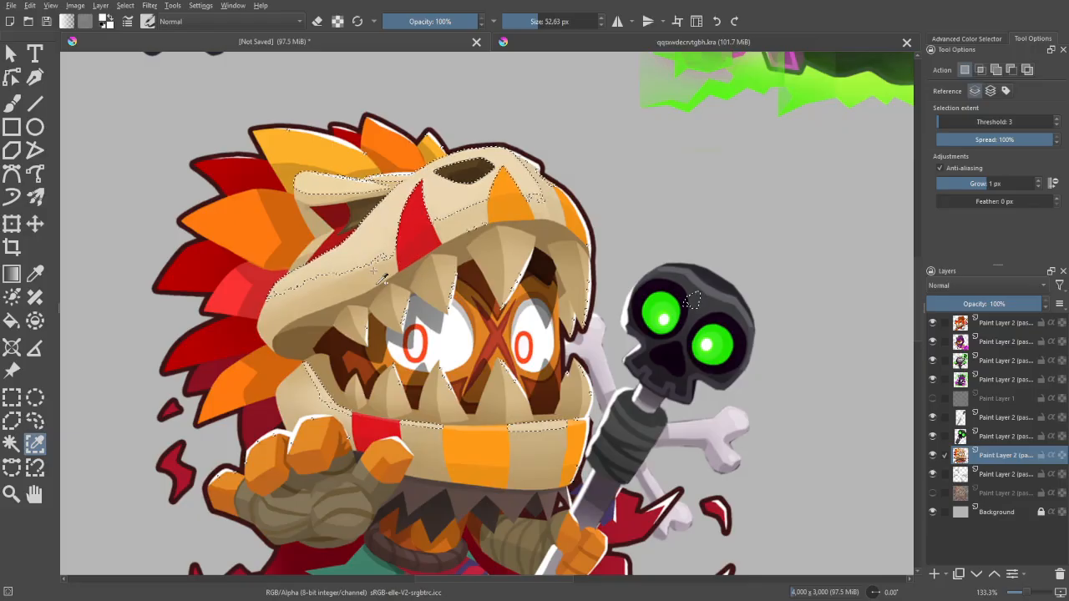
- Extend the colour selection to the shaded tan tones of the snout, upper teeth and jaw
left_click(408, 266)
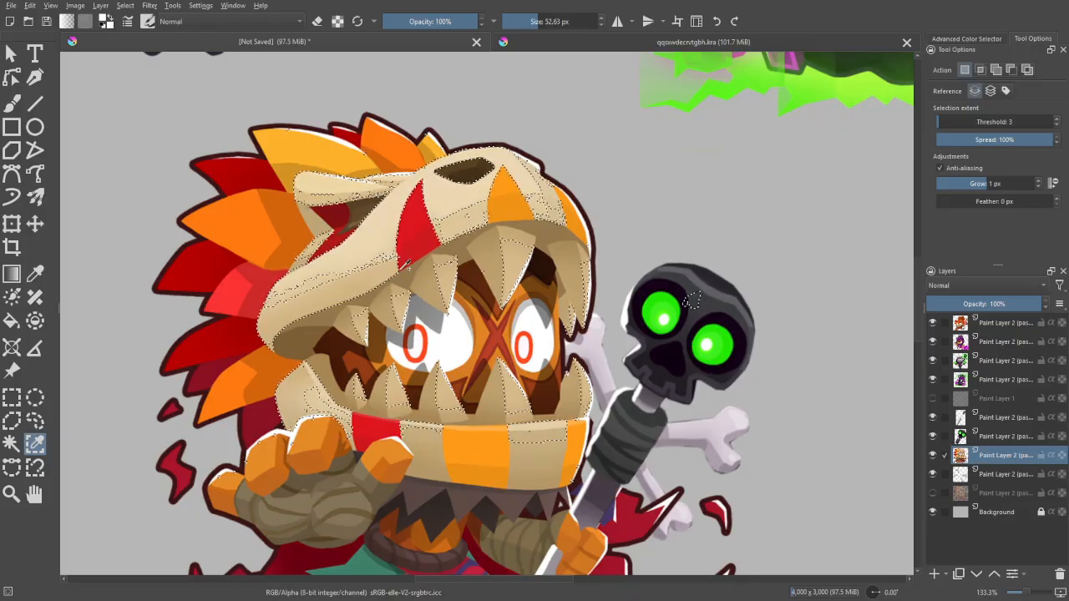
left_click(407, 244)
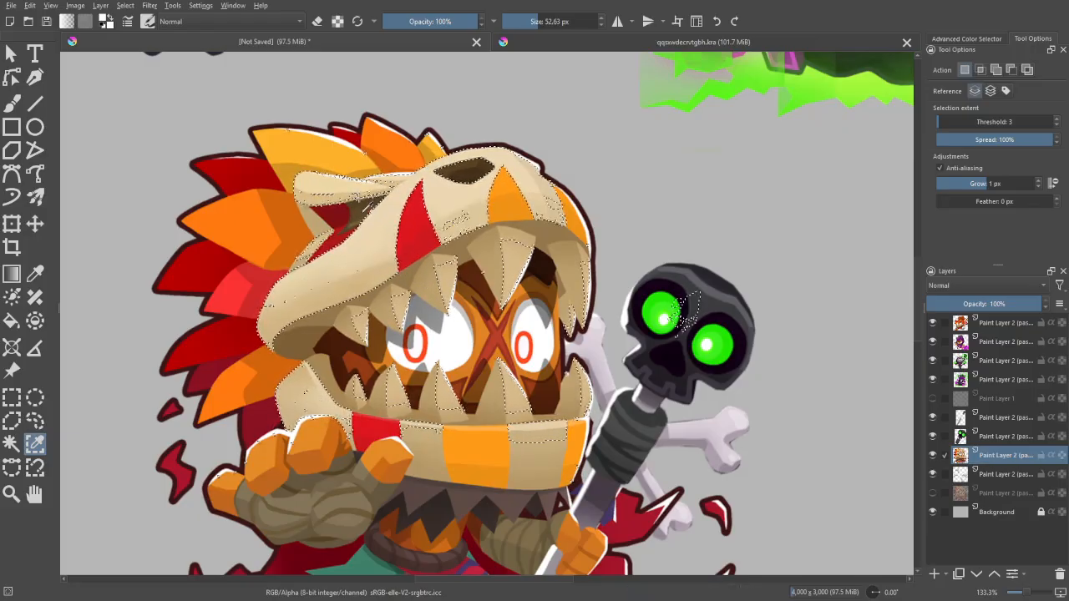
left_click(365, 280)
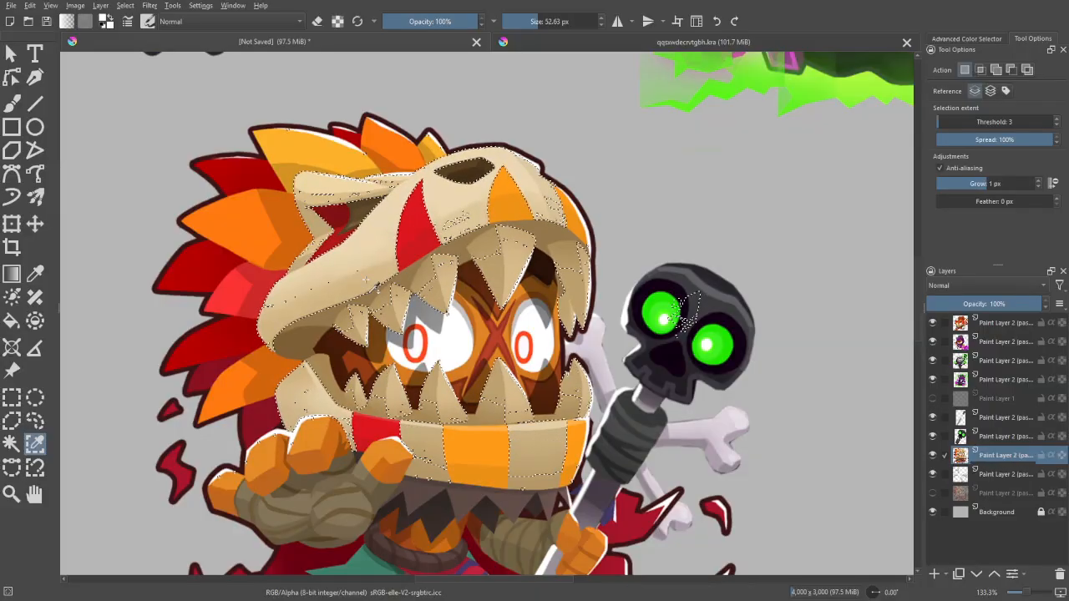
left_click(340, 266)
left_click(390, 299)
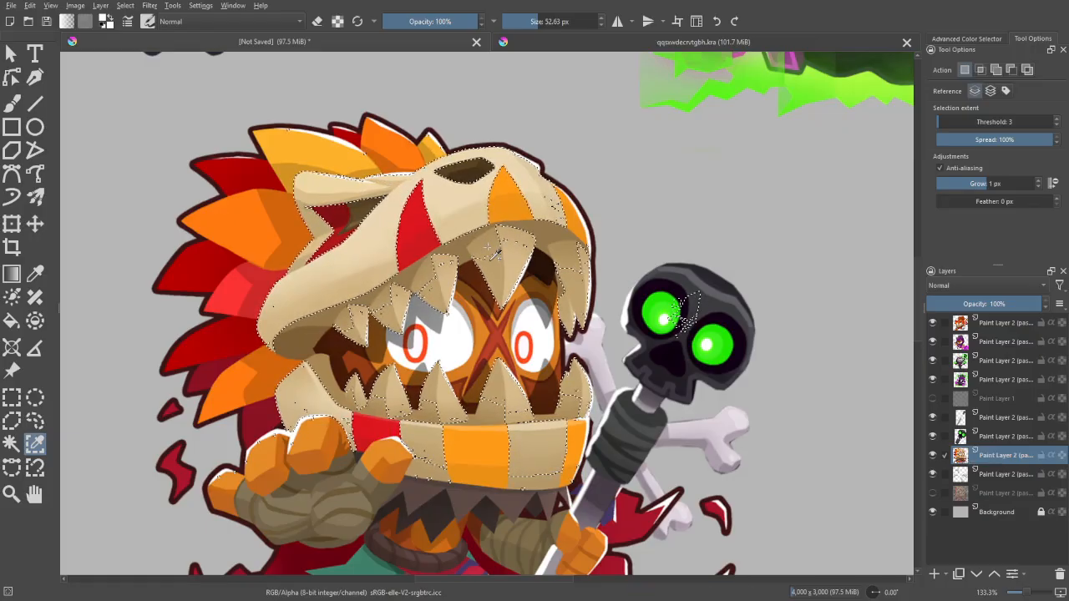
left_click(516, 287)
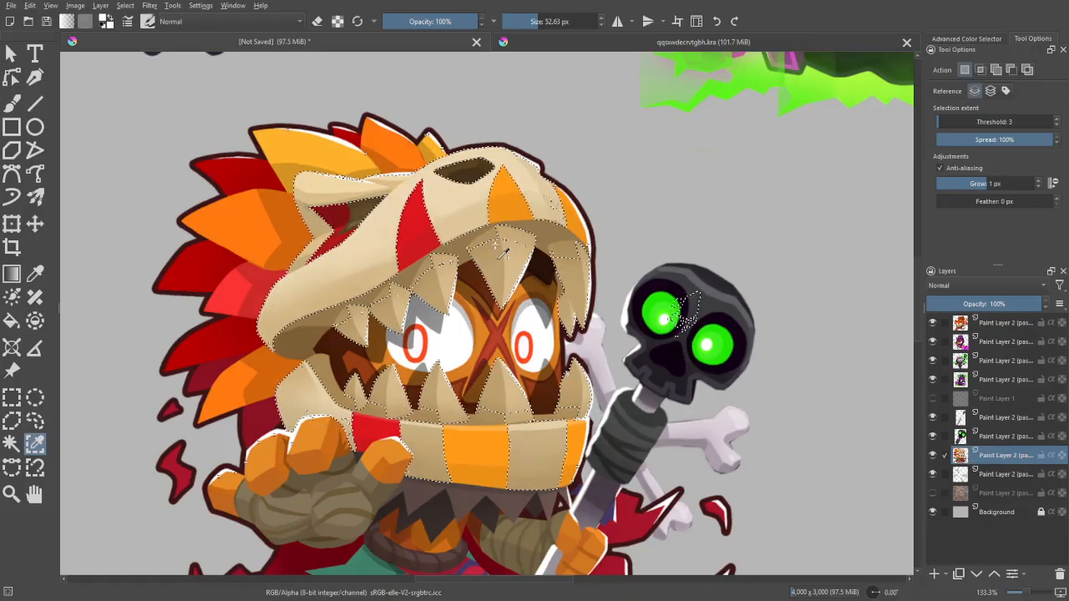
left_click(529, 265)
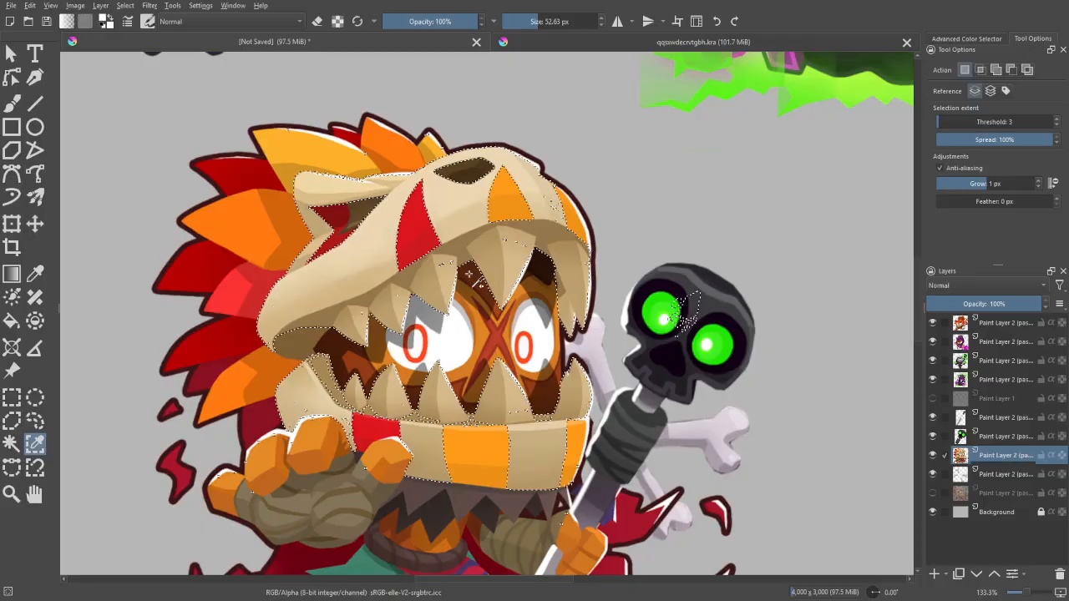
- Add the remaining darker tan shades around the mouth corner and lower jaw to the selection
scroll(500, 261, "down", 2)
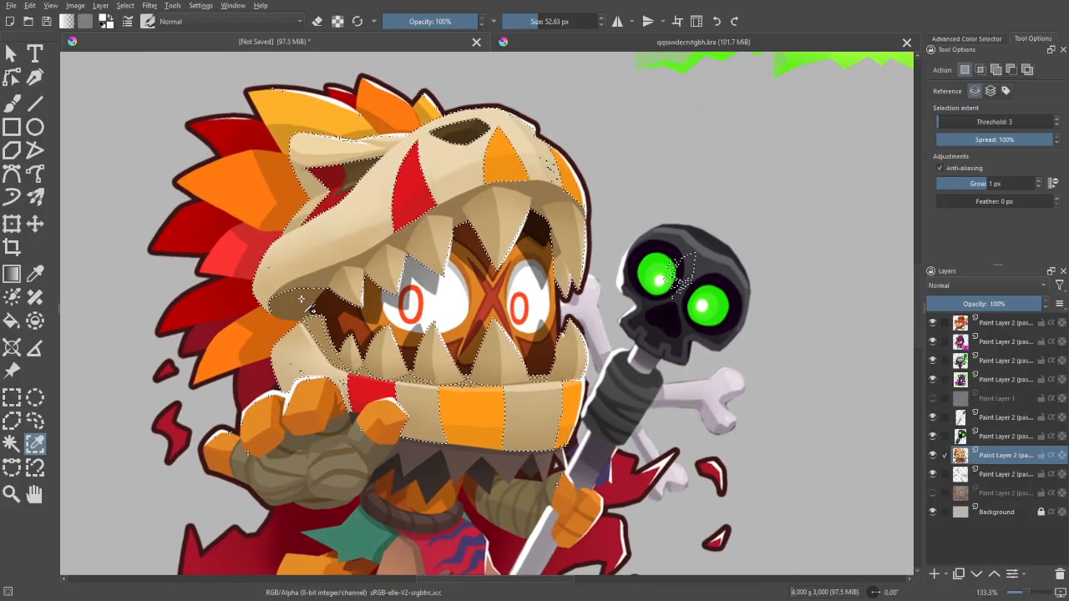
left_click(375, 354)
left_click(410, 392, "shift")
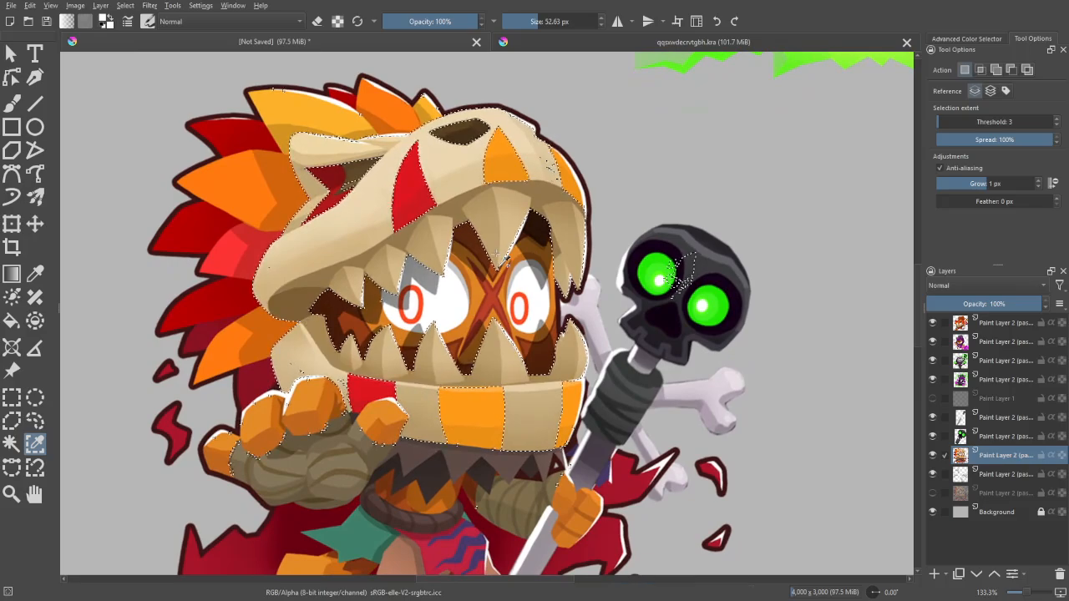
left_click(489, 395, "shift")
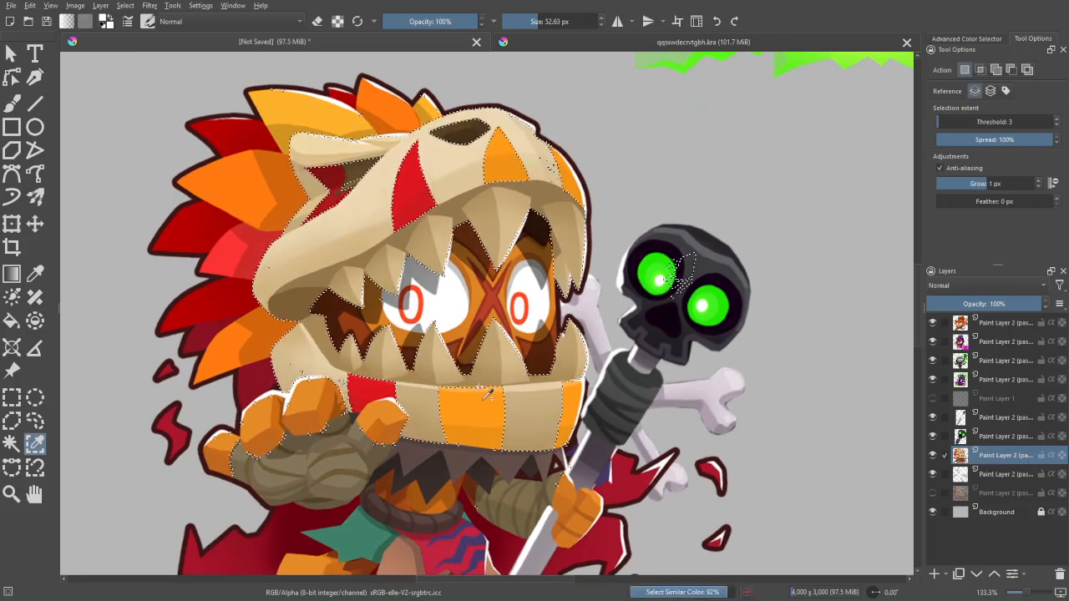
- Add the dark brown shades of the skull's nostril and eye socket to the selection
left_click_drag(618, 153, 537, 273)
key("ctrl+minus")
key("ctrl+minus")
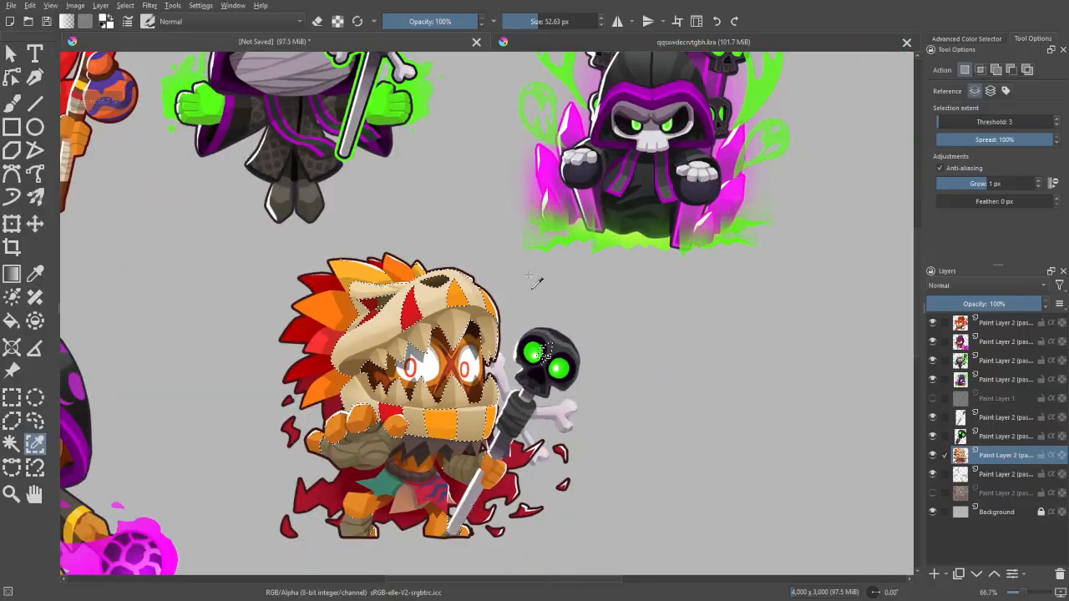
key("ctrl+plus")
key("ctrl+plus")
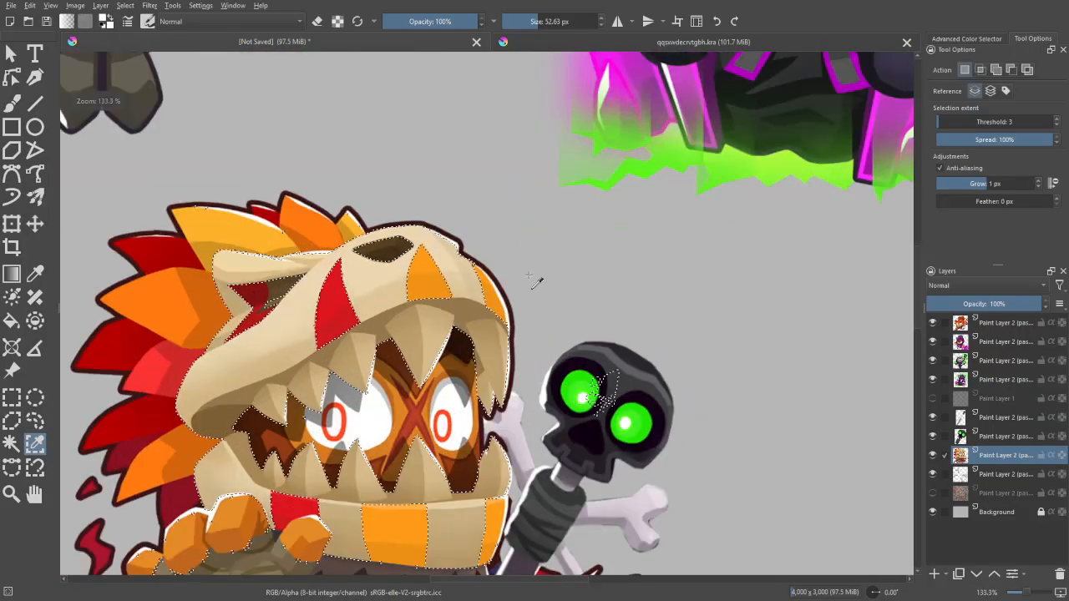
left_click(392, 251, "shift")
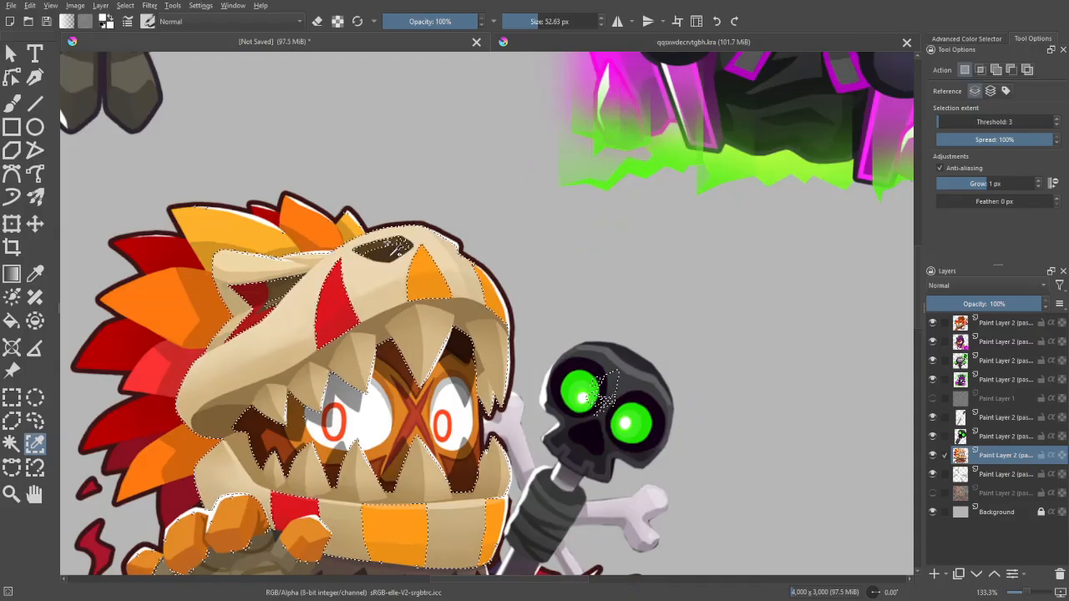
left_click(434, 285, "shift")
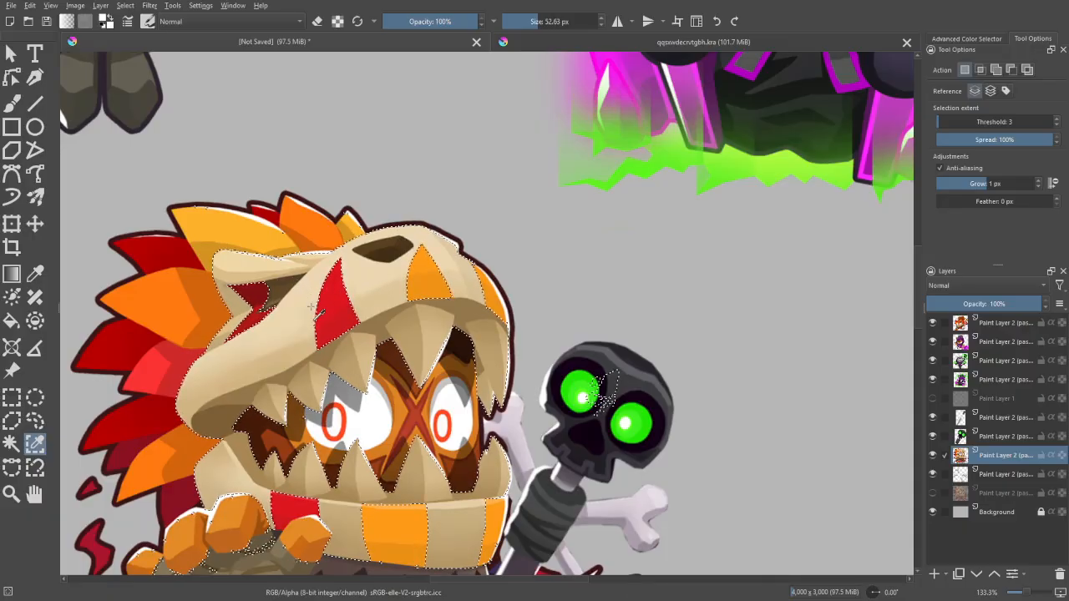
left_click(383, 341, "shift")
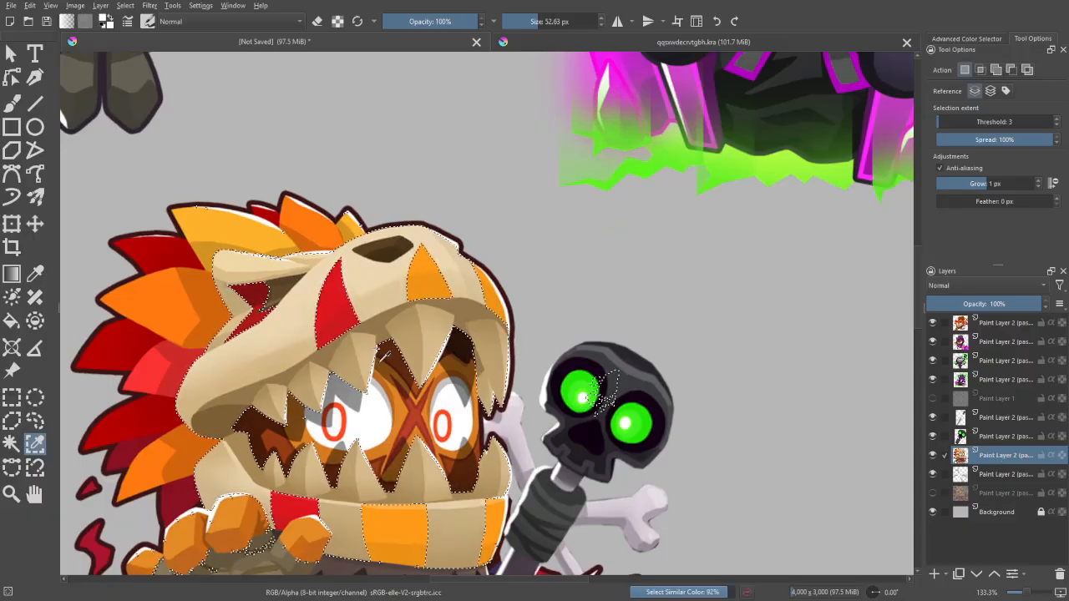
left_click(266, 311, "shift")
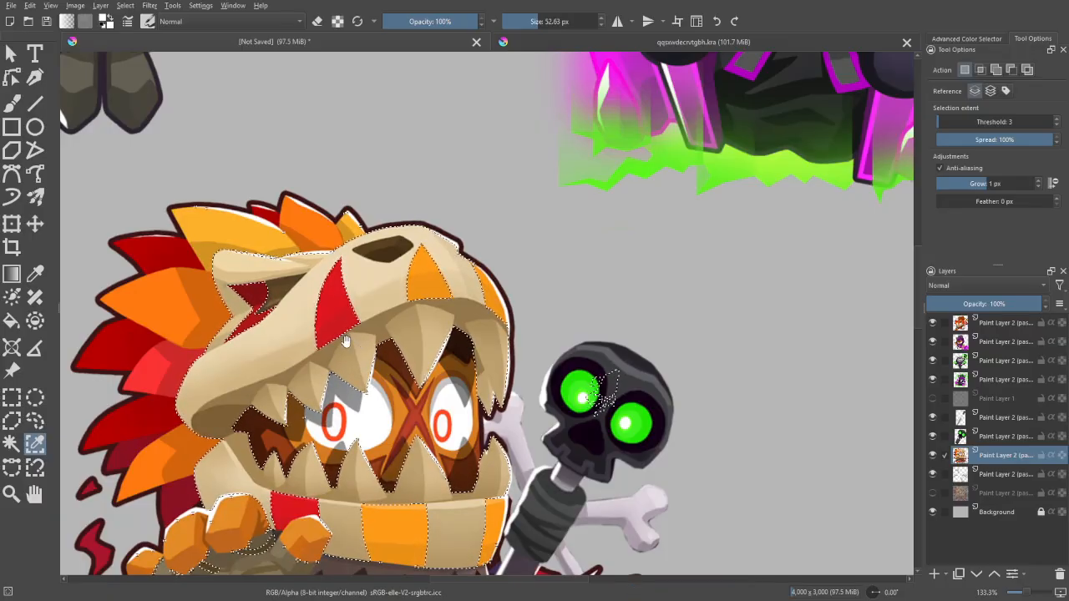
- Intersect the selection with a polygon drawn around the beast skull to exclude the arms and staff, and restore the replace selection mode
left_click_drag(358, 347, 377, 282)
left_click(15, 419)
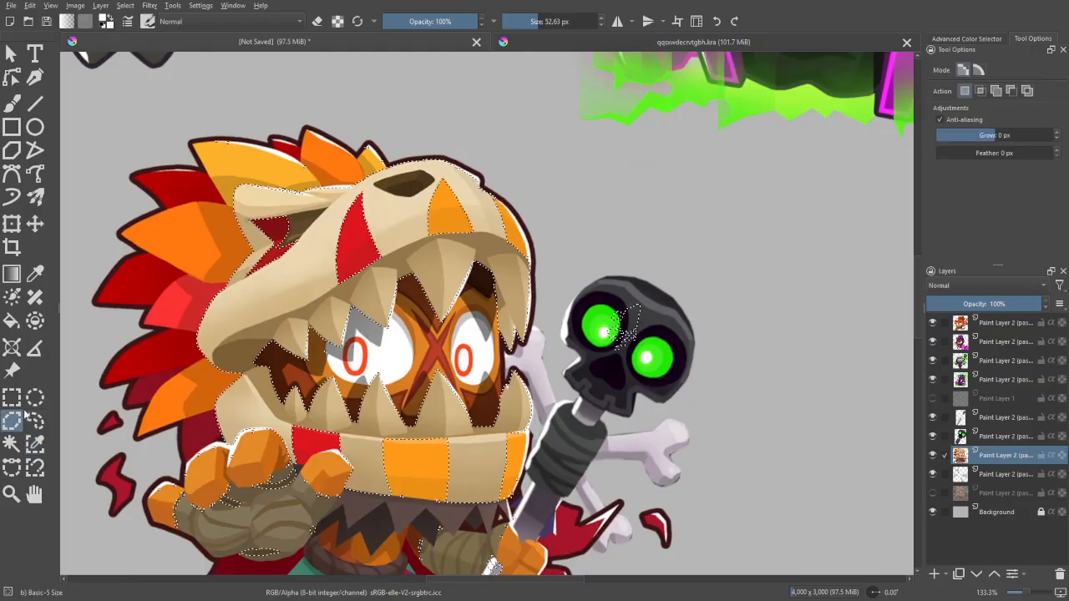
left_click(982, 92)
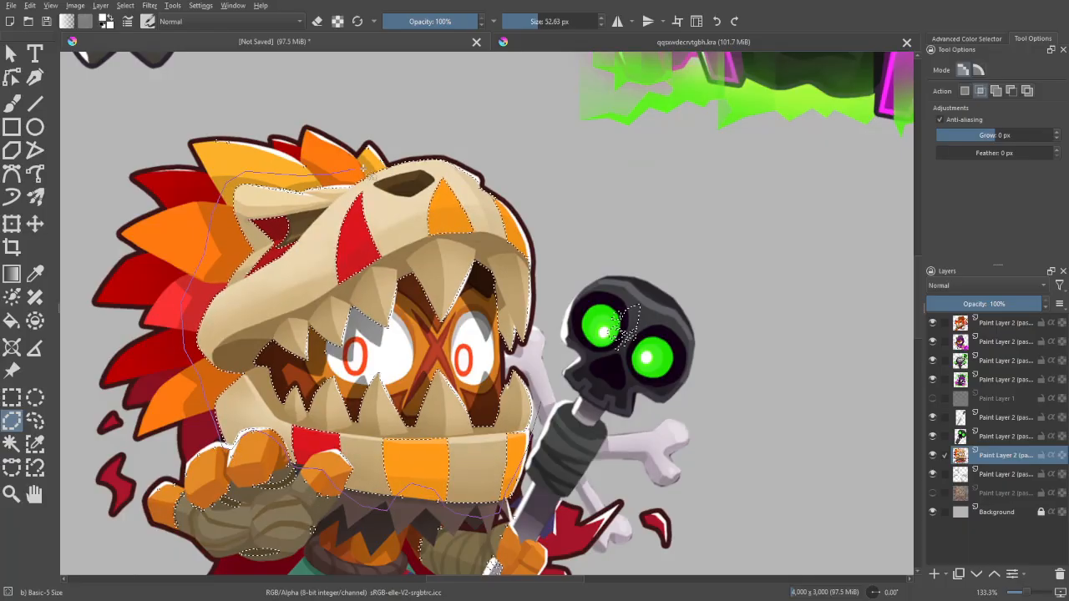
left_click(378, 167)
left_click(442, 143)
left_click(490, 155)
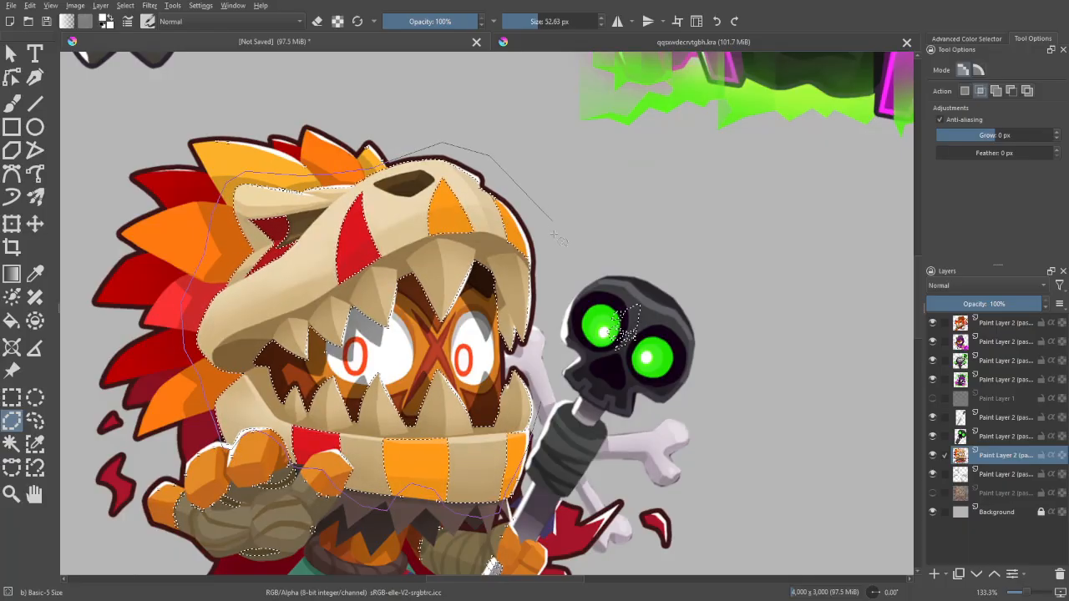
left_click(543, 406)
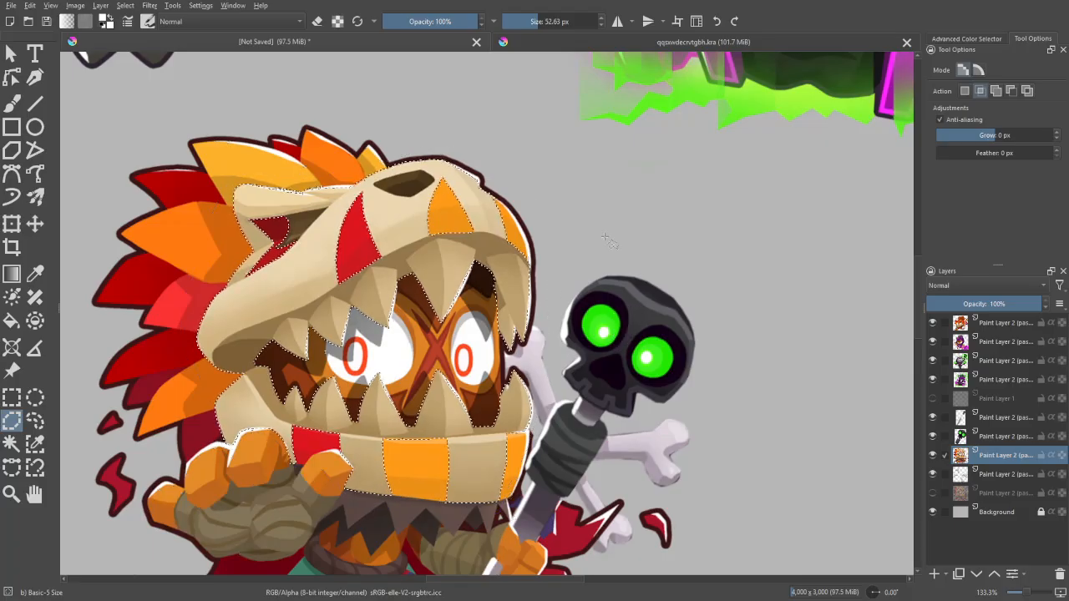
left_click(965, 91)
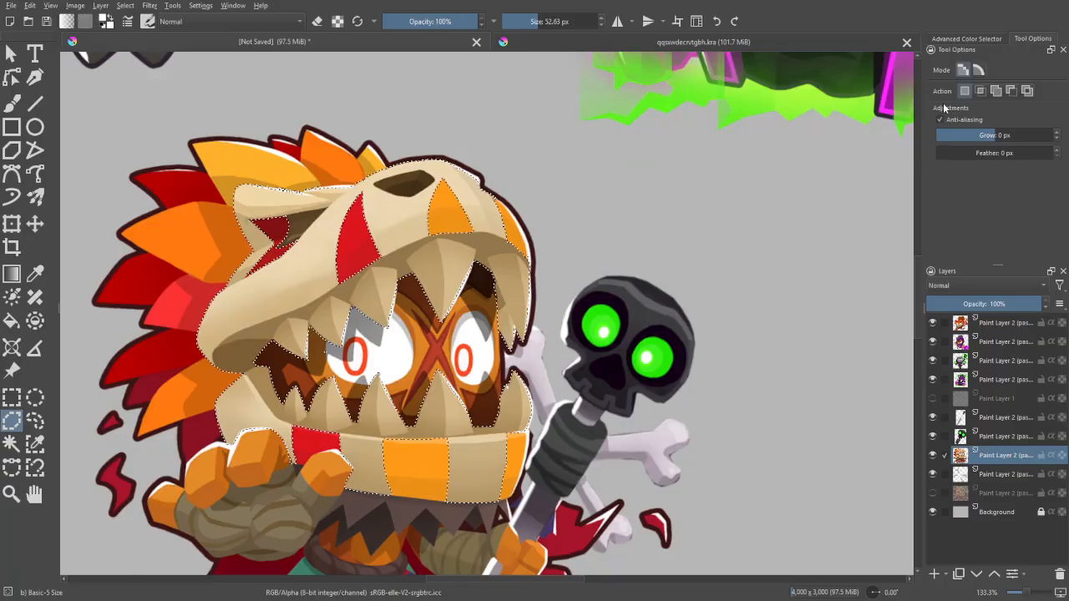
- Copy the selected skull bone areas and paste them as a new layer above the character
key("ctrl+c")
key("ctrl+v")
key("ctrl+minus")
key("ctrl+minus")
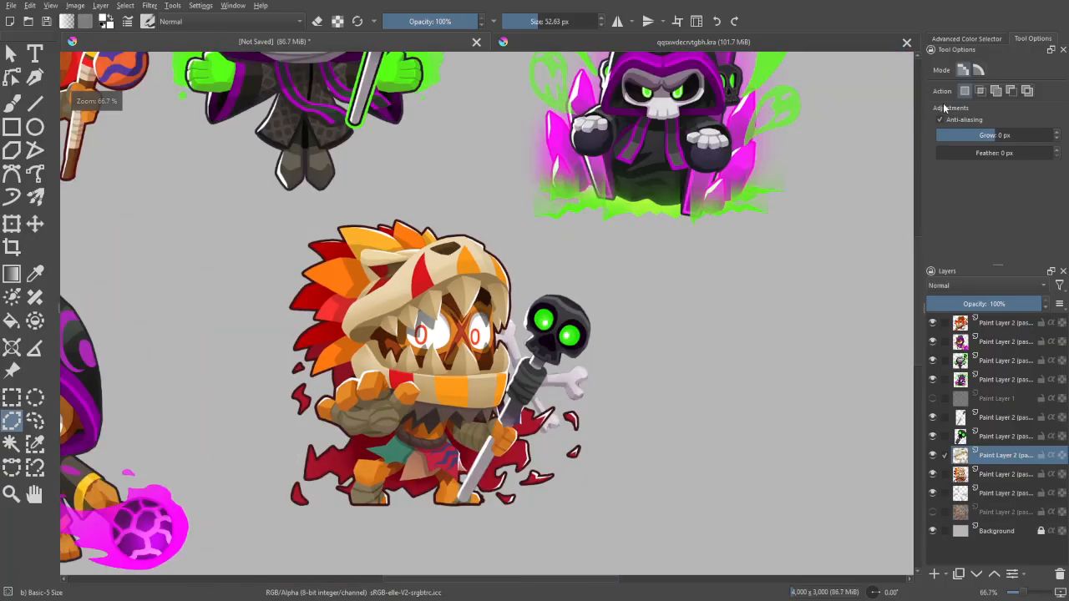
- Start an HSV/HSL adjustment on the pasted skull layer with hue at -53 and saturation at -73
key("ctrl+u")
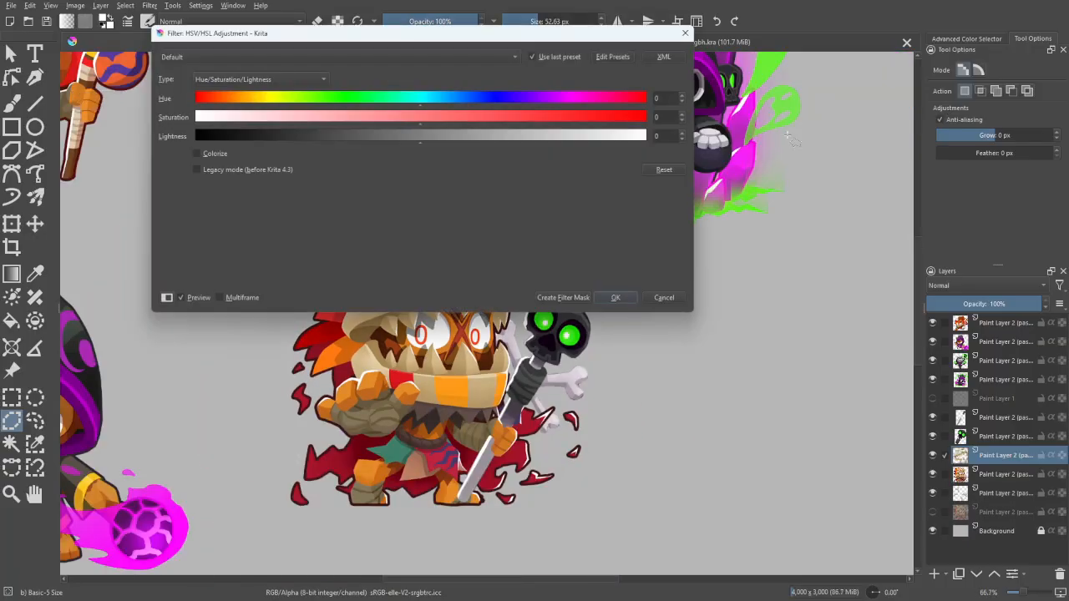
left_click_drag(588, 37, 697, 24)
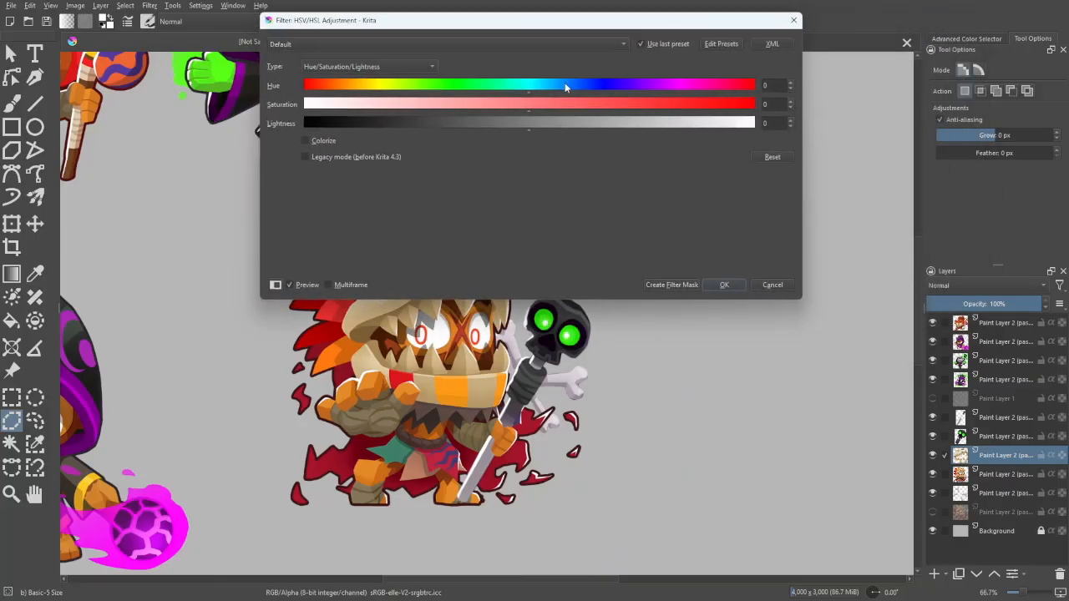
left_click_drag(530, 93, 466, 88)
mouse_move(525, 124)
left_mouse_down()
mouse_move(425, 111)
mouse_move(528, 121)
left_mouse_up()
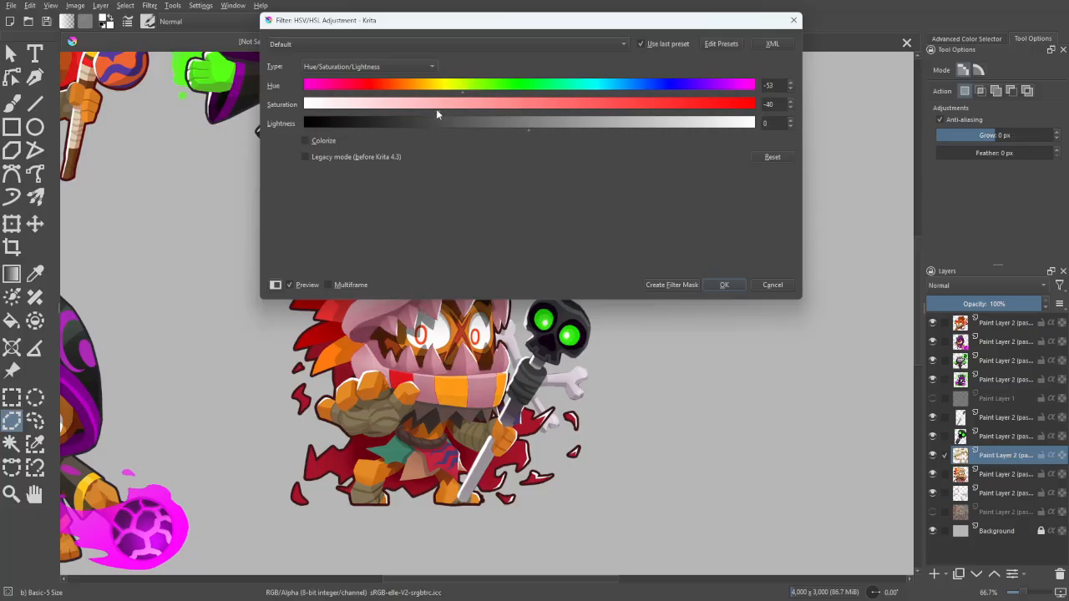
left_click_drag(436, 111, 400, 107)
- Refine the pasted skull layer's hue, keep saturation at -73, raise its lightness, and apply the HSV/HSL adjustment
left_click_drag(500, 20, 824, 135)
left_click_drag(854, 240, 878, 244)
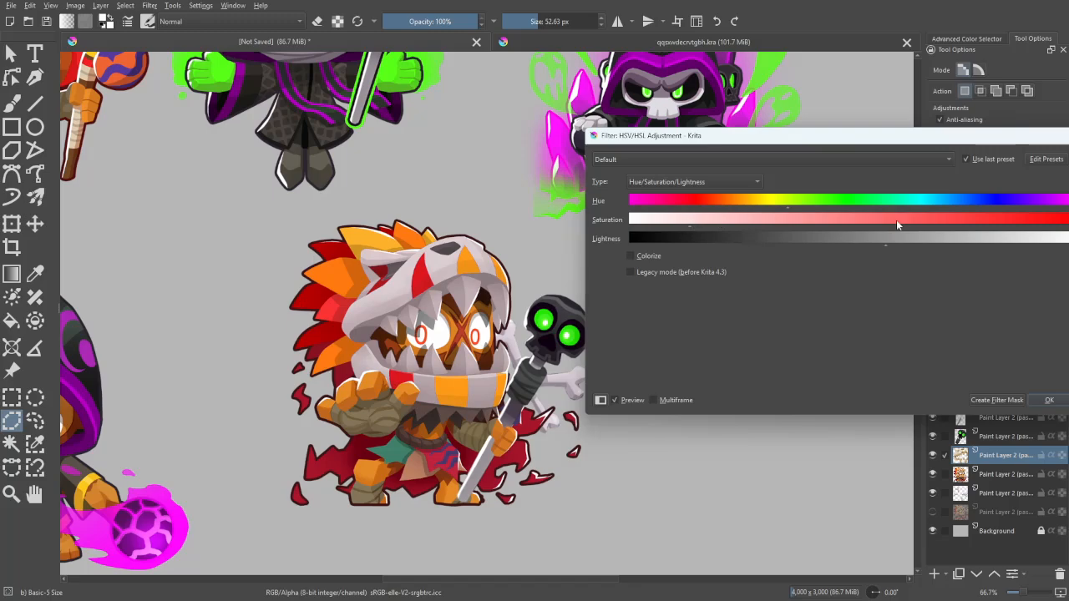
left_click_drag(950, 135, 884, 92)
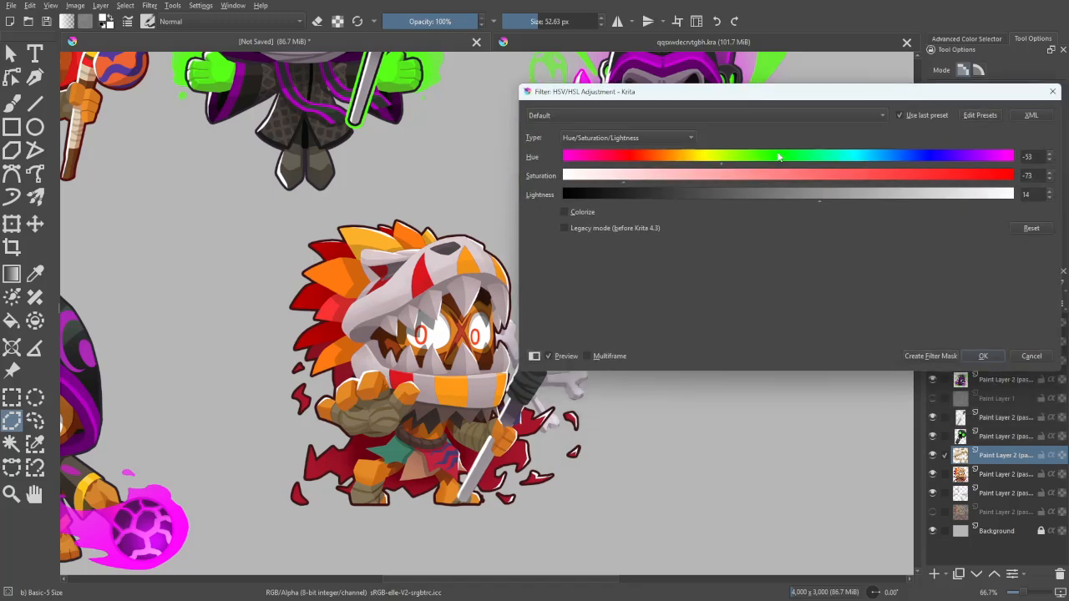
left_click_drag(721, 165, 694, 165)
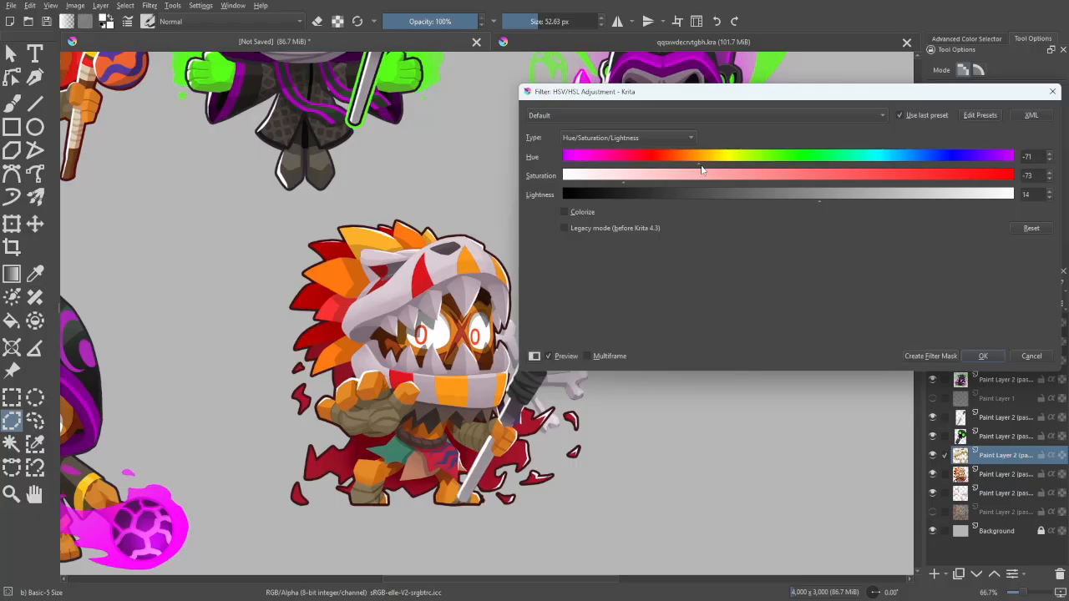
left_click_drag(763, 100, 805, 102)
left_click_drag(888, 205, 893, 205)
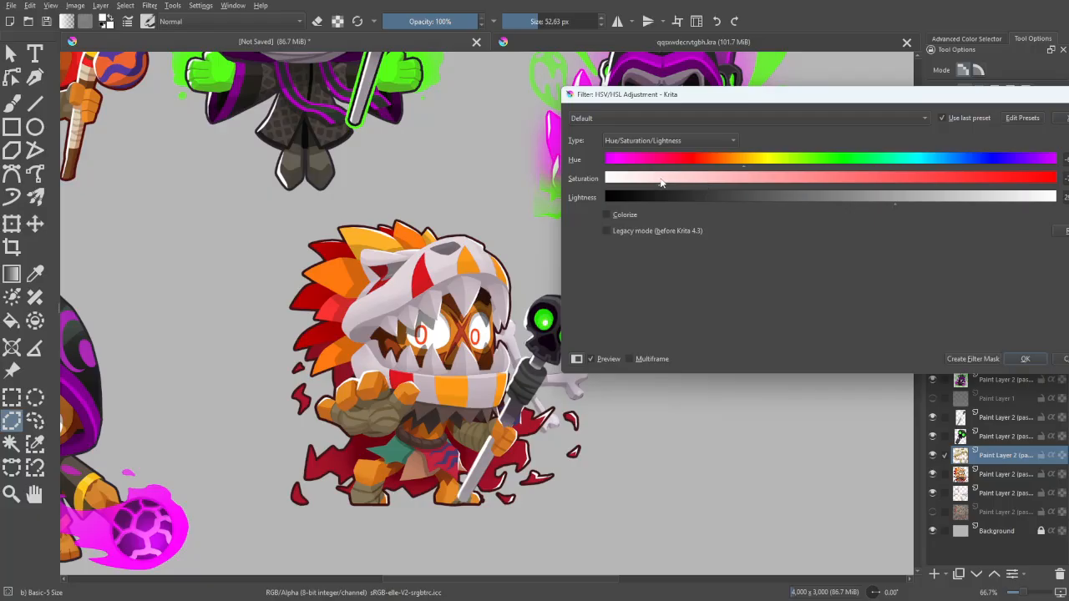
left_click(1014, 361)
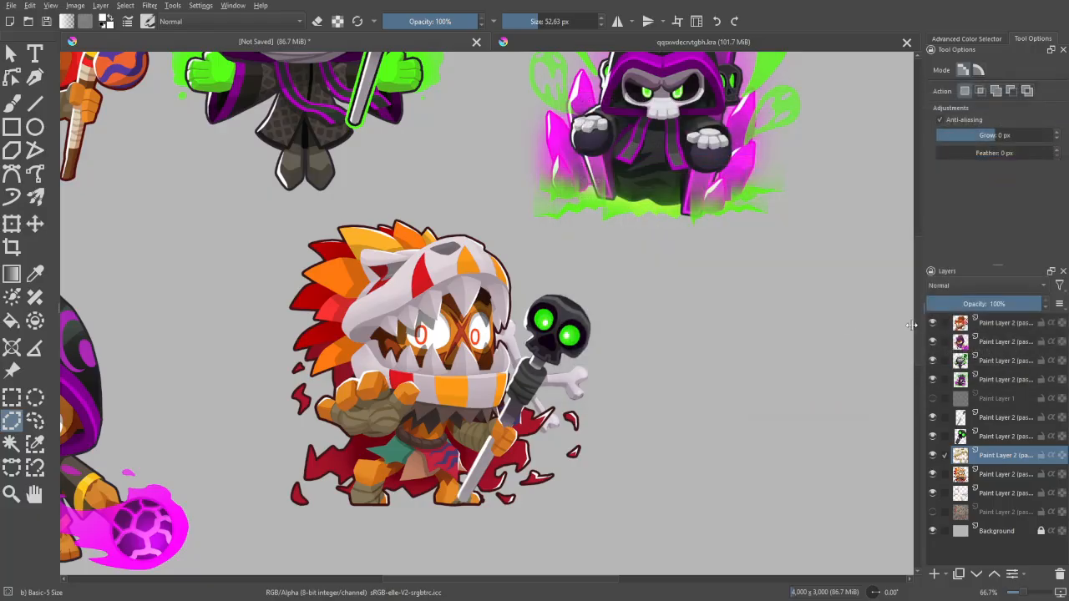
- Sample the near-black of the hooded figure's eye socket and brush it along the upper part of the beast skull's nostril
key("b")
left_click_drag(632, 175, 553, 284)
scroll(553, 284, "up", 2)
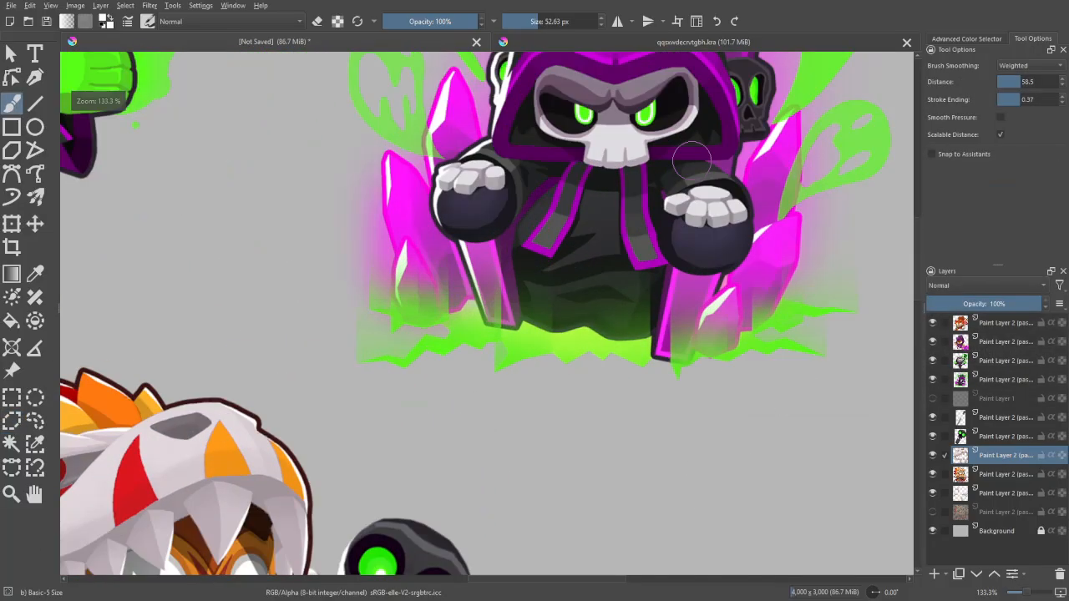
key("p")
left_click(671, 120)
key("b")
mouse_move(832, 306)
left_mouse_down()
mouse_move(992, 196)
mouse_move(1052, 175)
left_mouse_up()
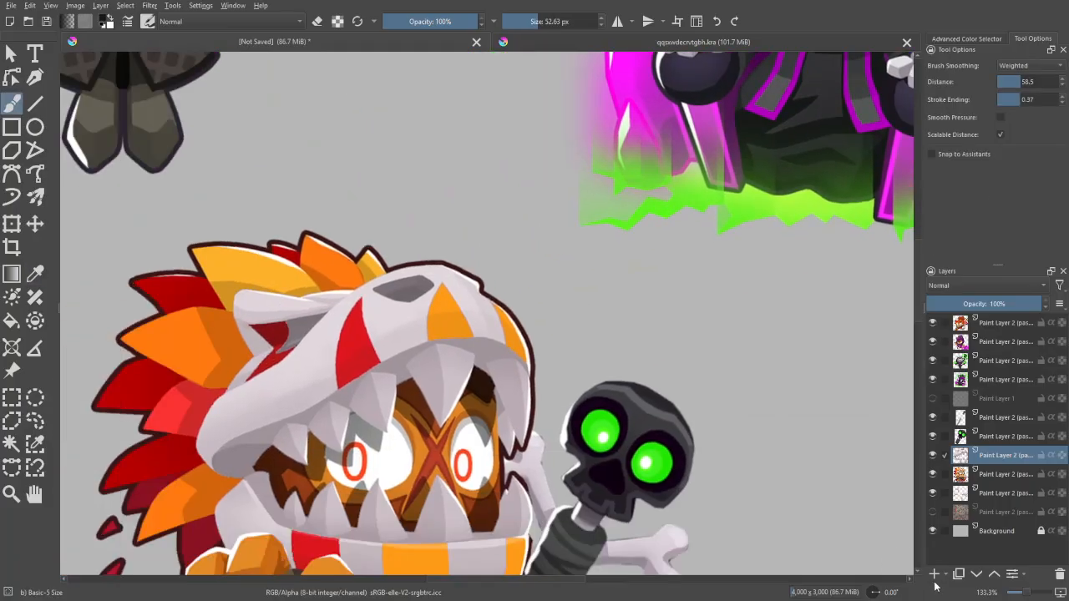
left_click_drag(426, 300, 512, 308)
scroll(512, 308, "up", 3)
scroll(492, 309, "up", 1)
left_click_drag(443, 297, 338, 297)
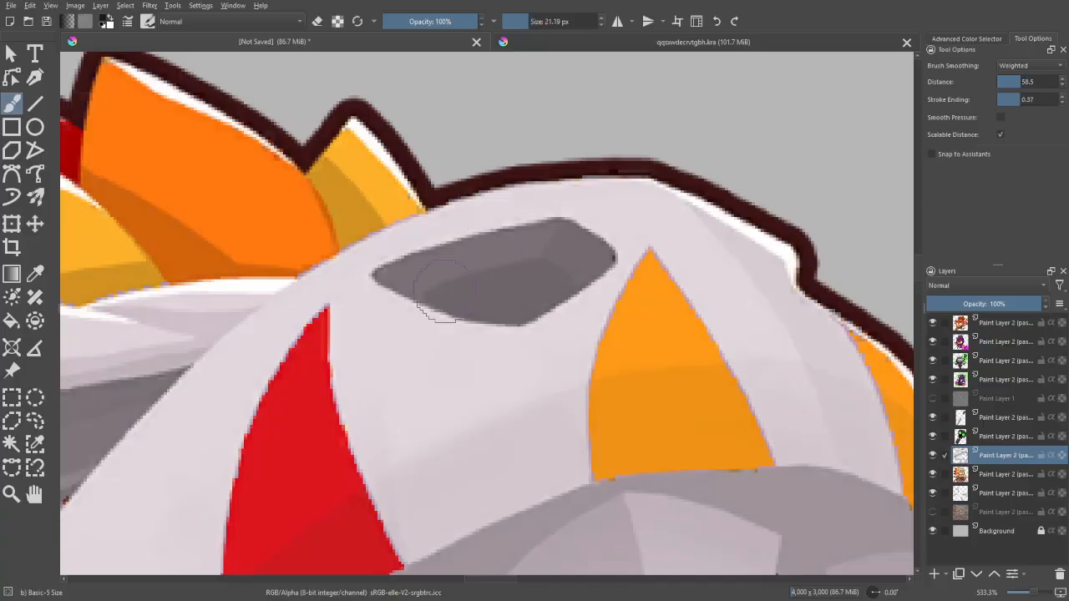
mouse_move(436, 301)
left_mouse_down()
mouse_move(518, 268)
mouse_move(584, 280)
mouse_move(547, 255)
mouse_move(482, 246)
mouse_move(419, 286)
mouse_move(389, 284)
mouse_move(422, 258)
mouse_move(543, 239)
mouse_move(587, 248)
mouse_move(599, 266)
mouse_move(589, 272)
mouse_move(601, 255)
mouse_move(557, 221)
left_mouse_up()
key("ctrl+z")
key("ctrl+z")
key("ctrl+z")
key("ctrl+z")
- Paint the beast skull's eye socket rim in the same near-black and tidy its edge with the sampled bone colour
left_click_drag(517, 317, 956, 228)
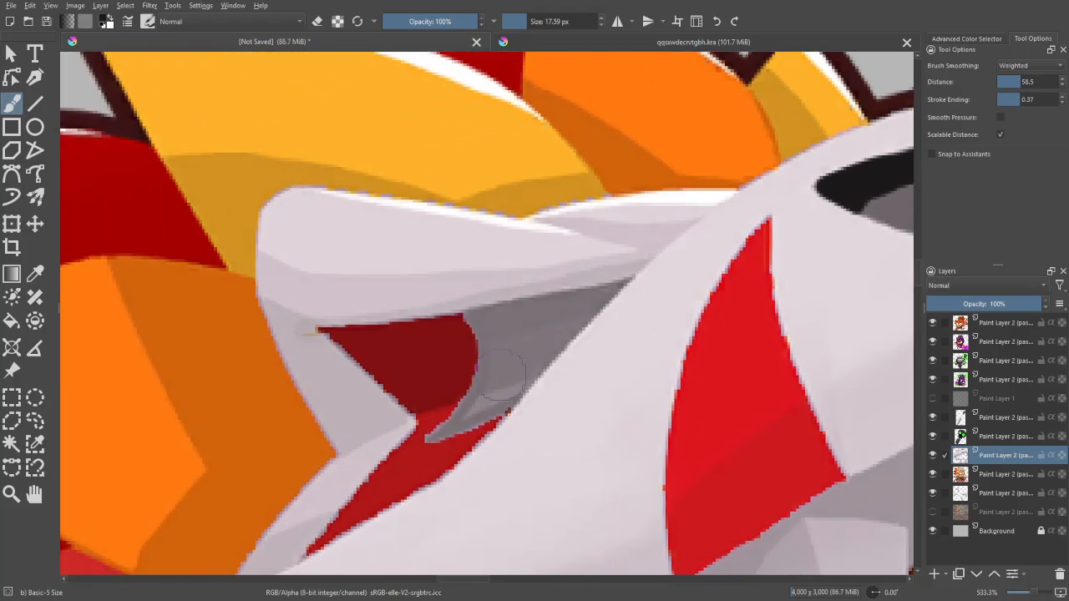
mouse_move(456, 428)
left_mouse_down()
mouse_move(434, 441)
mouse_move(524, 397)
mouse_move(462, 409)
mouse_move(483, 349)
mouse_move(472, 321)
mouse_move(639, 284)
mouse_move(611, 330)
left_mouse_up()
key("p")
left_click(630, 297)
key("b")
key("ctrl+minus")
- Add a new paint layer above the skull and fill the nostril's grey inner area with pure black using a smaller brush
left_click(934, 574)
left_click_drag(791, 451, 604, 543)
left_click(966, 38)
left_click_drag(999, 105, 1012, 13)
left_click_drag(717, 346, 846, 129)
key("ctrl+plus")
key("bracketleft")
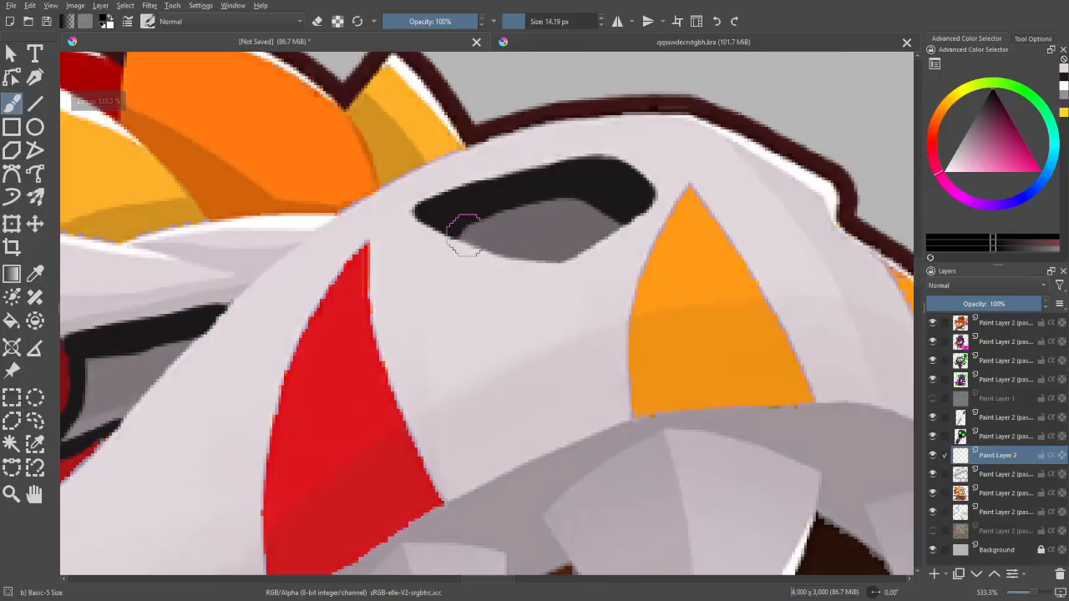
mouse_move(459, 230)
left_mouse_down()
mouse_move(551, 257)
mouse_move(614, 225)
mouse_move(561, 205)
mouse_move(474, 228)
mouse_move(543, 247)
mouse_move(570, 228)
mouse_move(549, 225)
mouse_move(552, 259)
left_mouse_up()
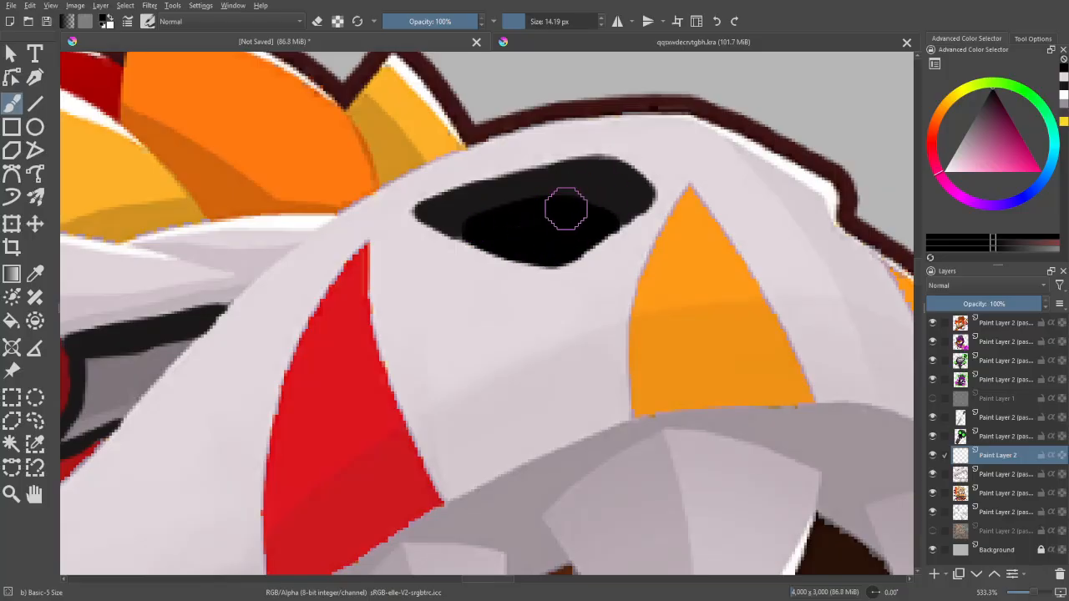
- Fill the grey interior of the beast skull's eye socket with black
left_click_drag(499, 209, 703, 163)
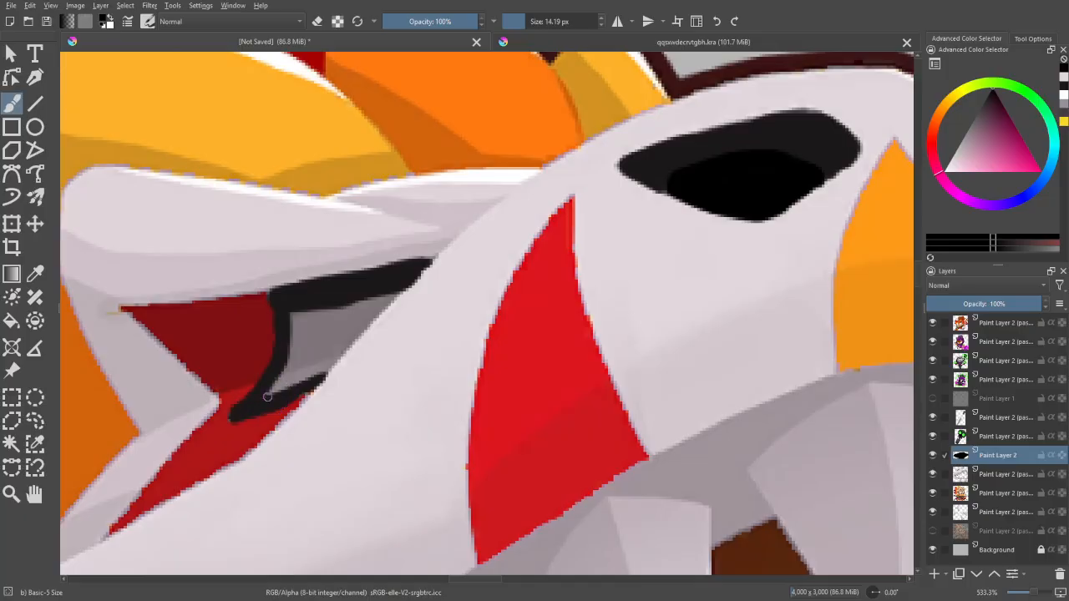
mouse_move(269, 396)
left_mouse_down()
mouse_move(289, 363)
mouse_move(269, 395)
mouse_move(296, 318)
mouse_move(395, 296)
mouse_move(324, 379)
mouse_move(331, 371)
mouse_move(281, 389)
mouse_move(305, 327)
mouse_move(356, 316)
left_mouse_up()
scroll(491, 334, "down", 7)
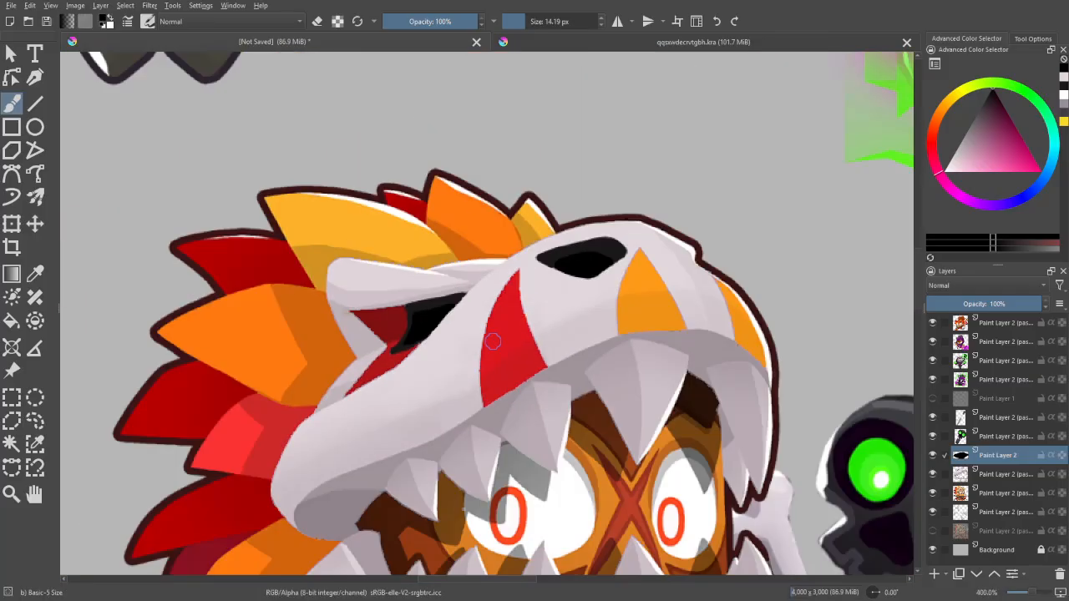
left_click_drag(824, 458, 766, 487)
key("ctrl+plus")
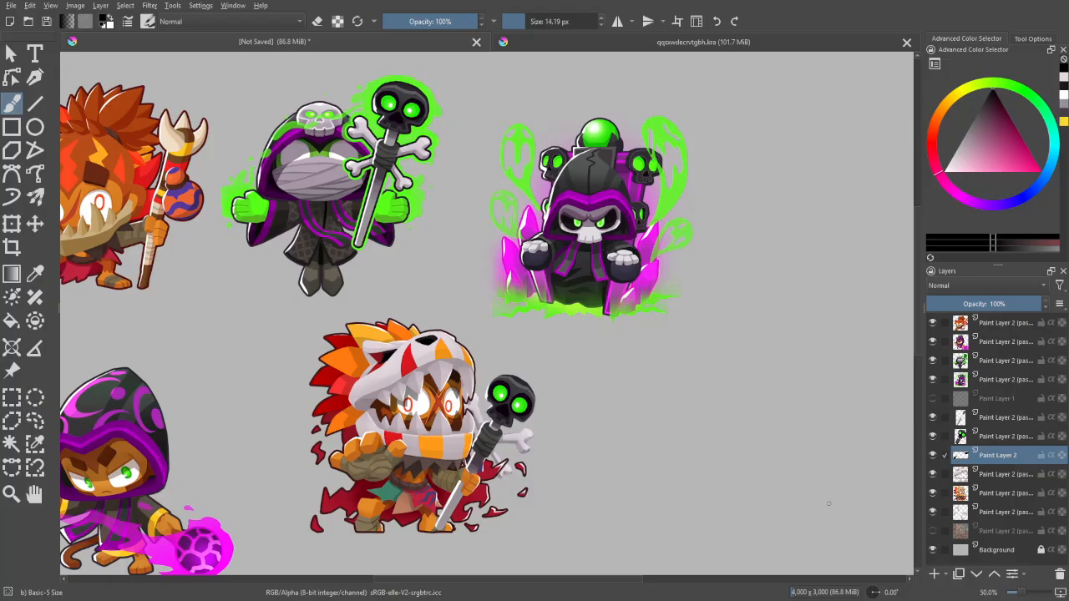
left_click_drag(795, 510, 823, 513)
key("ctrl+plus")
key("ctrl+plus")
key("ctrl+minus")
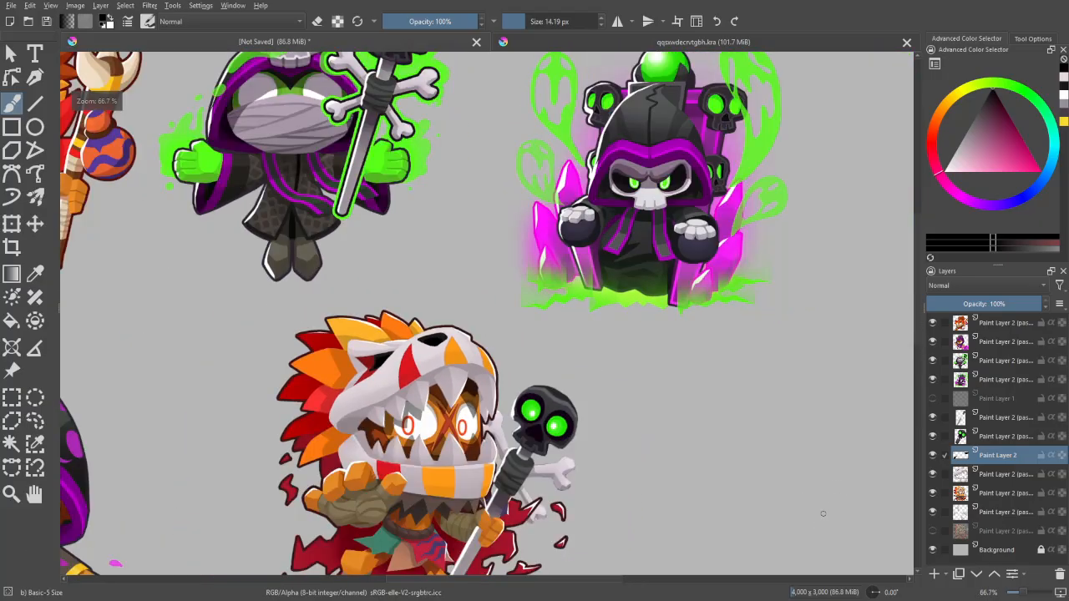
mouse_move(858, 444)
left_mouse_down()
mouse_move(835, 469)
mouse_move(829, 510)
mouse_move(836, 439)
left_mouse_up()
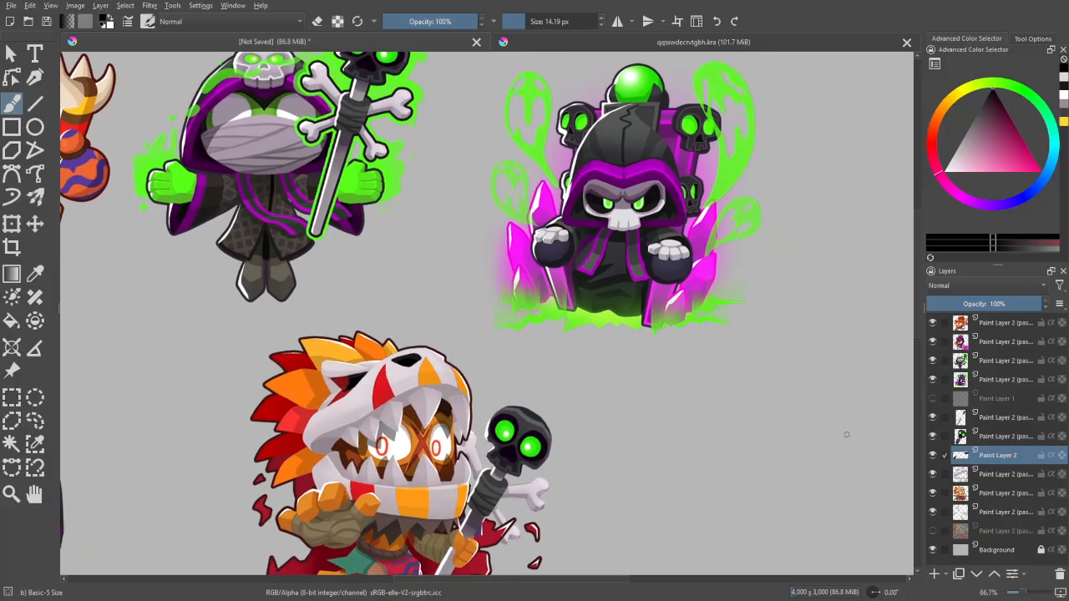
- On the character layer, select the orange shades of the beast skull's stripes with Similar Color Selection
left_click(988, 494)
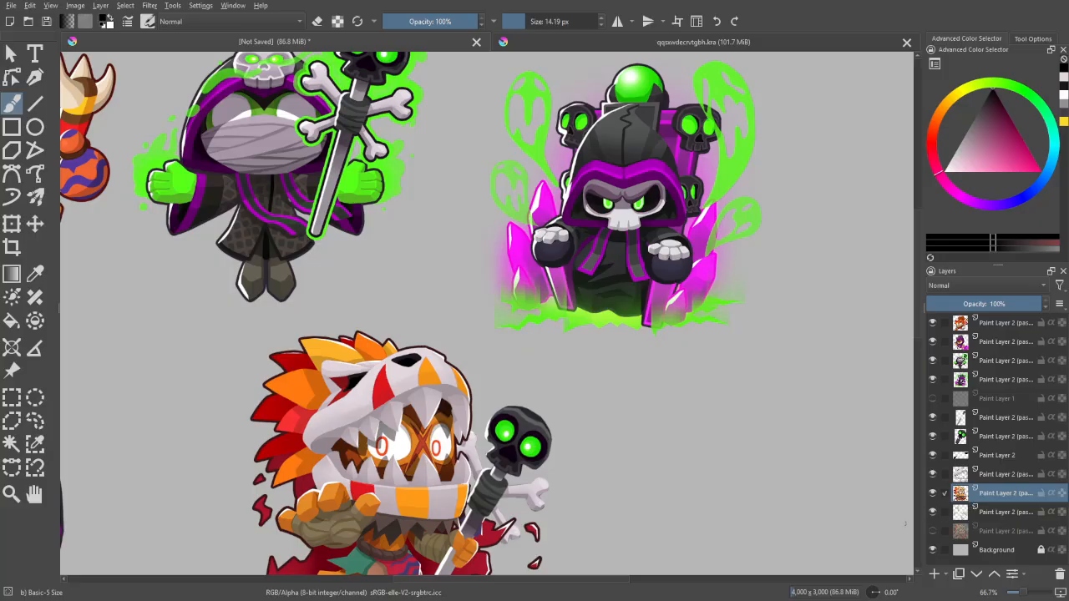
left_click_drag(806, 518, 851, 439)
key("ctrl+plus")
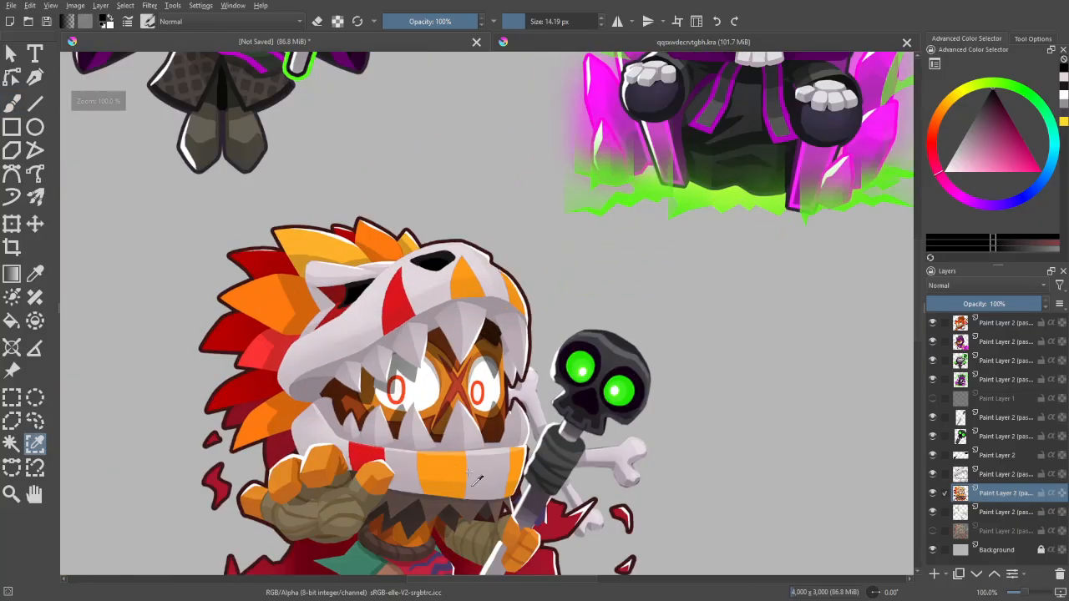
left_click(455, 491)
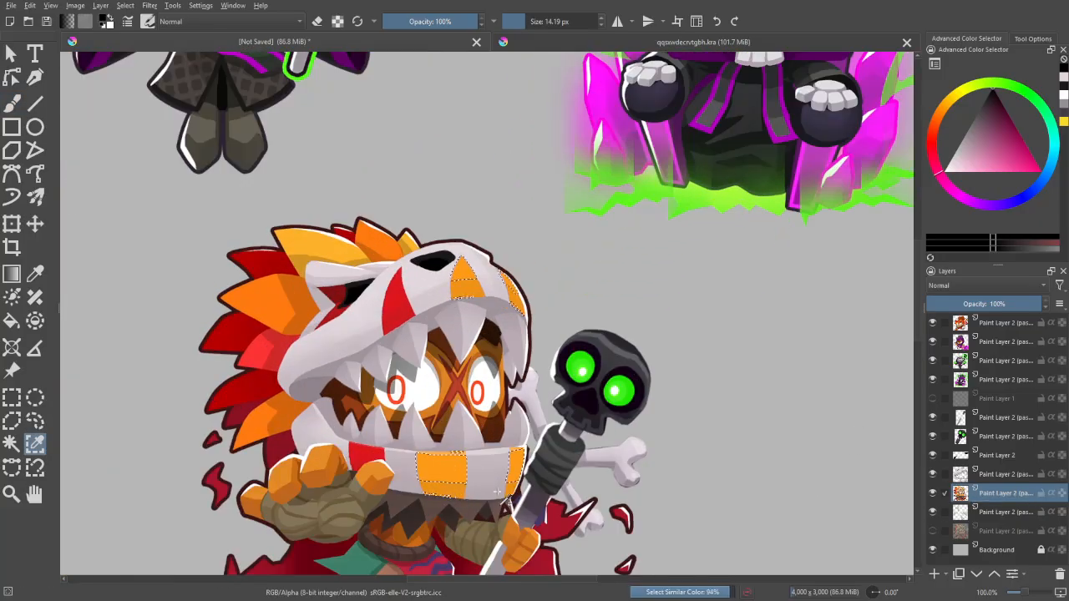
left_click(1033, 39)
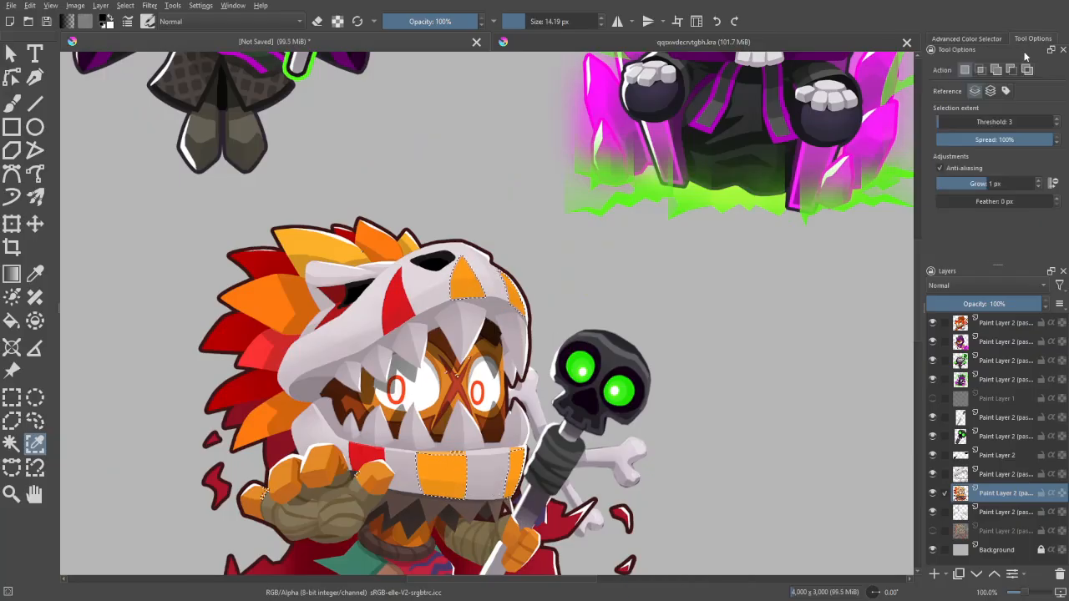
- Add the red shades of the jaw, snout and eye-corner markings and the remaining stripe shades to the selection
left_click(373, 475)
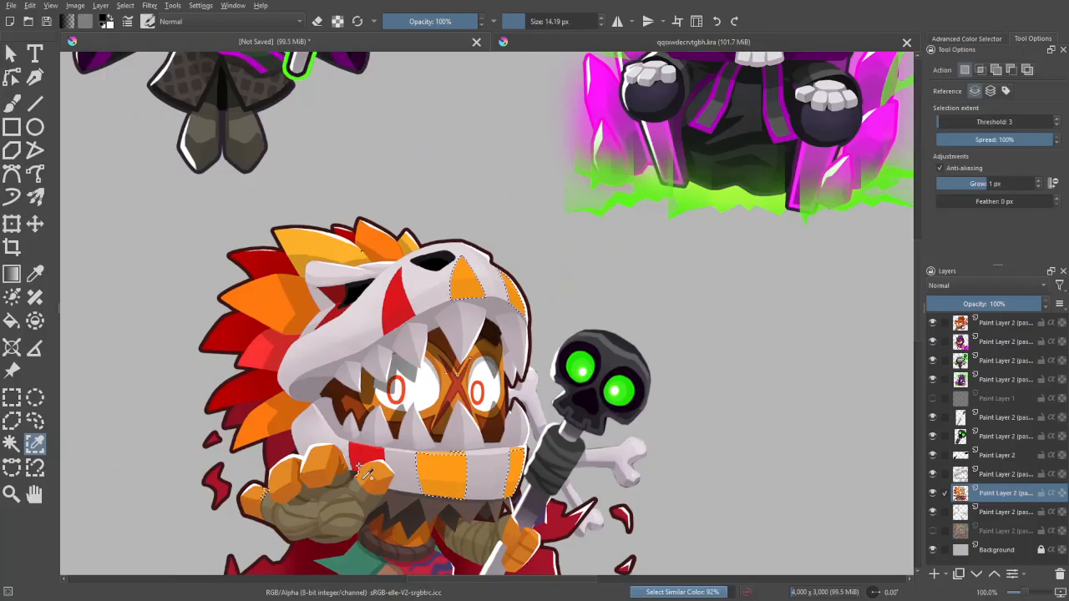
left_click(435, 294)
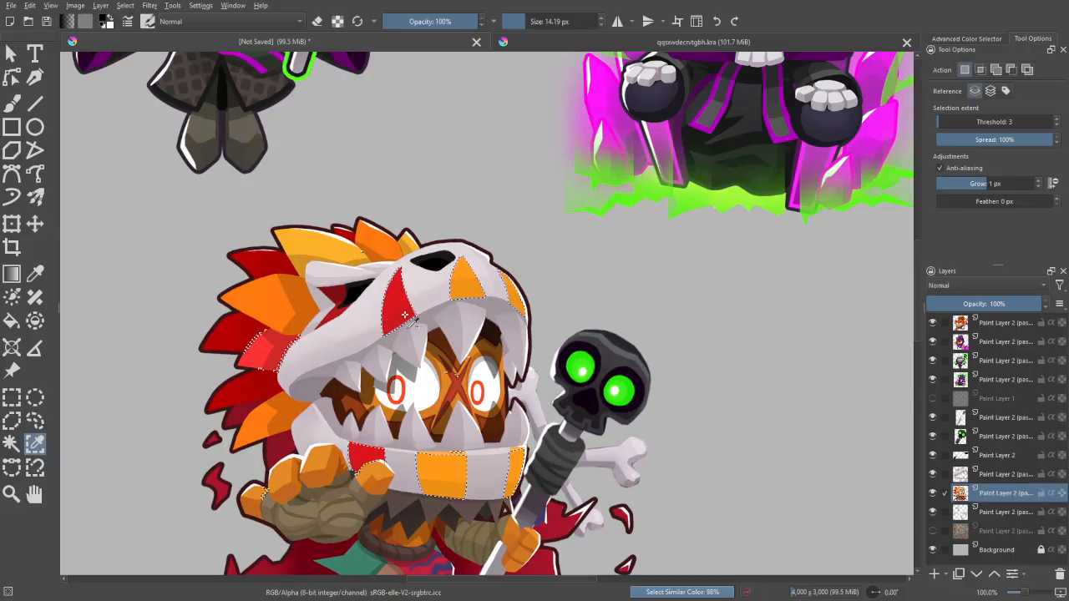
left_click(339, 291)
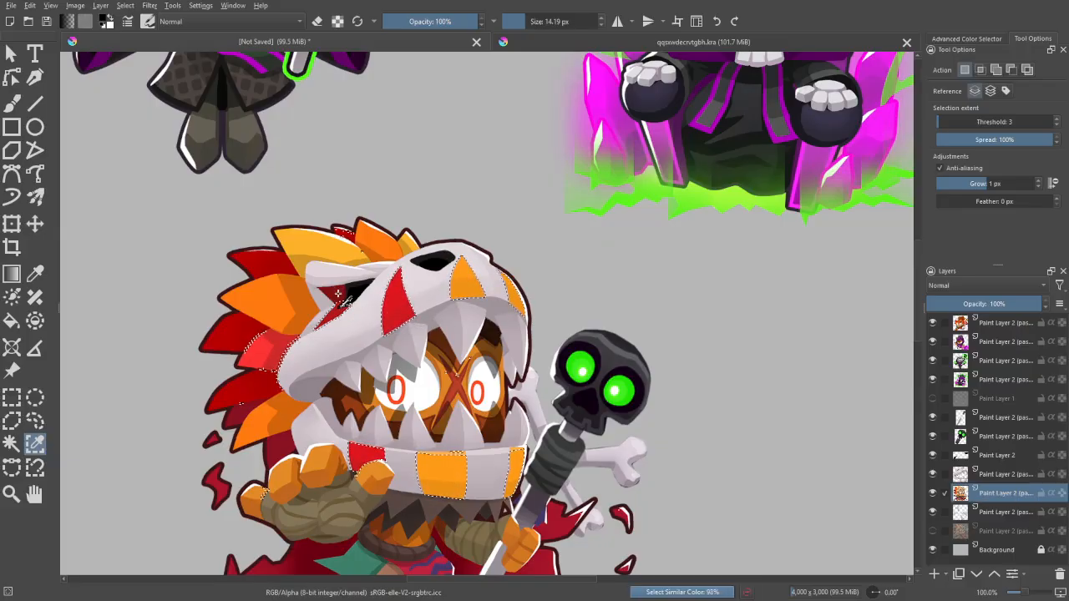
left_click(526, 299)
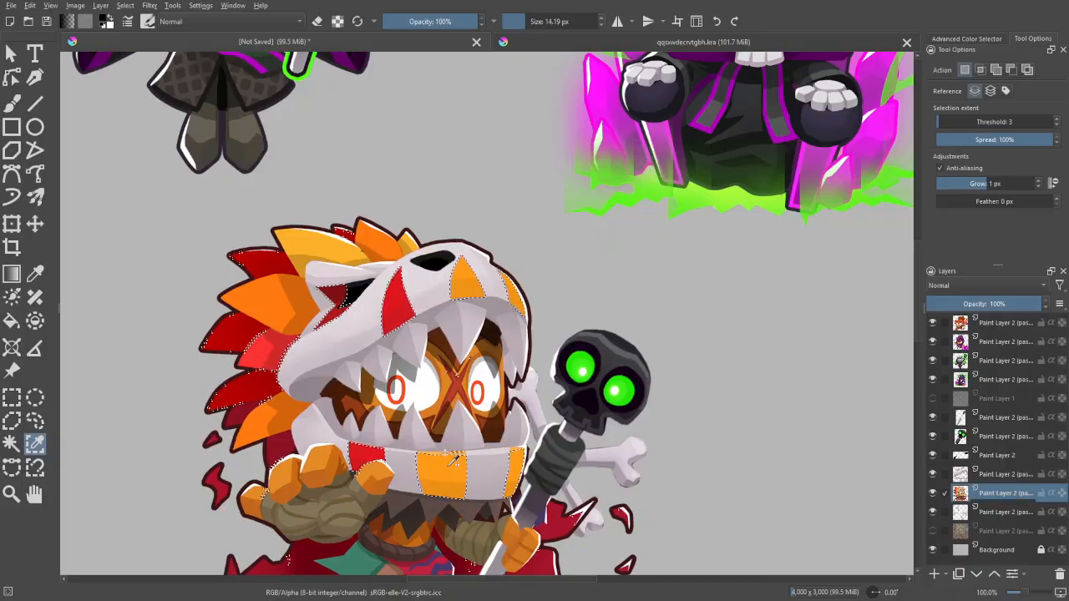
left_click(518, 400)
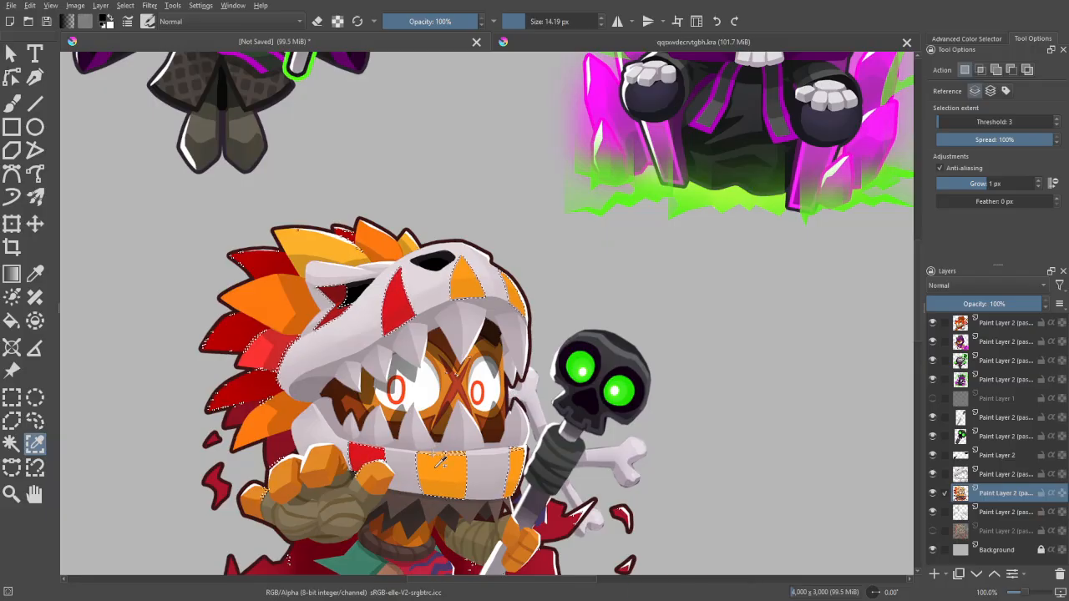
left_click(552, 476)
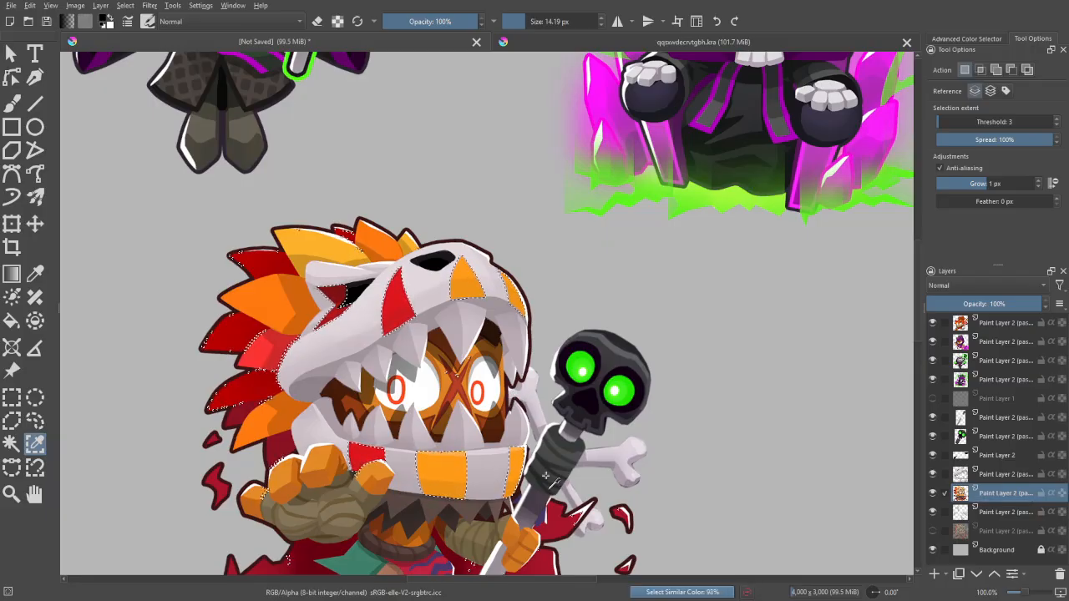
- Intersect the selection with a freehand outline around the beast skull to exclude the feathers, and restore the replace selection mode
left_click(36, 421)
left_click(982, 92)
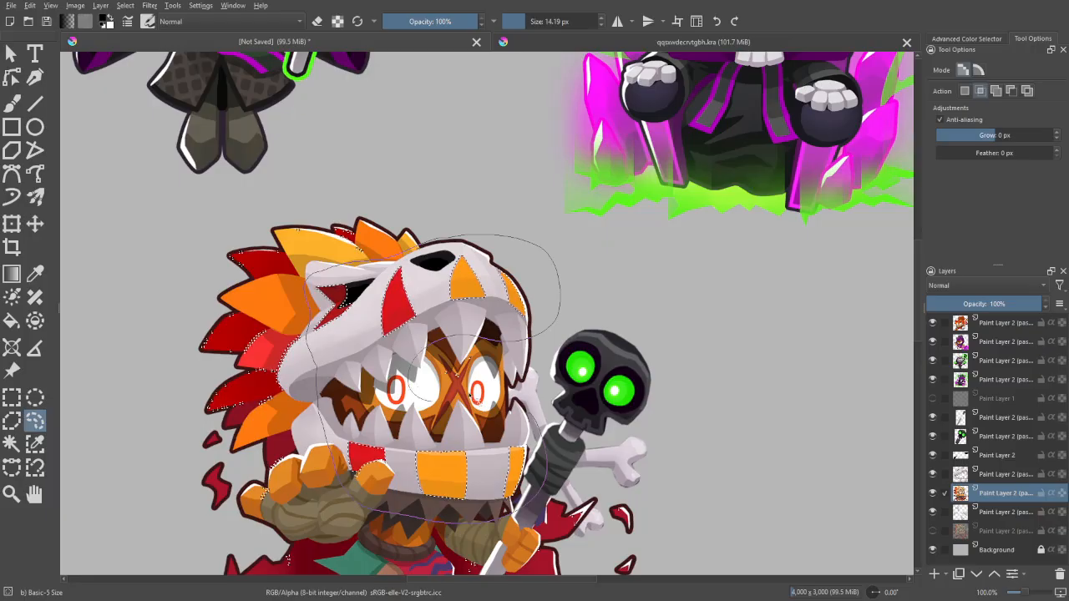
left_click_drag(511, 383, 543, 397)
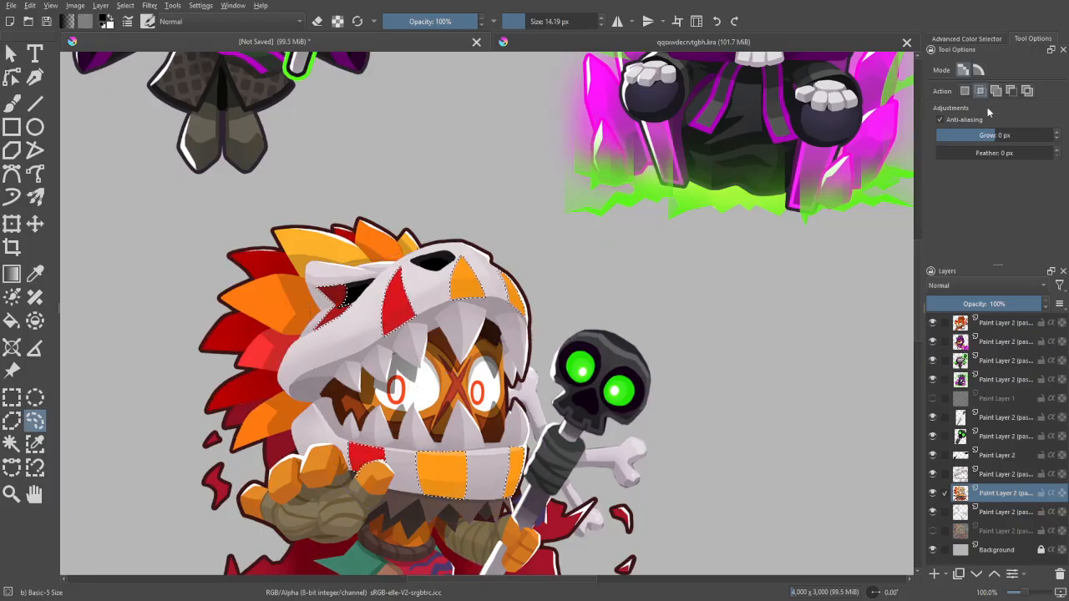
left_click(1010, 92)
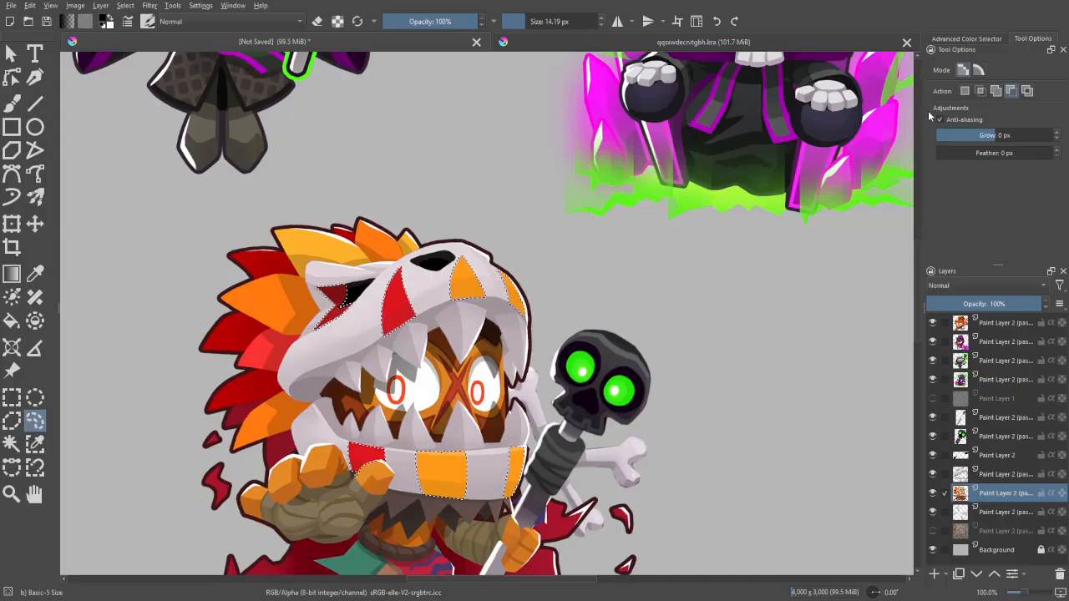
left_click(964, 92)
- Copy the selected skull stripes and paste them as a new layer above the character layer
key("ctrl+c")
key("ctrl+v")
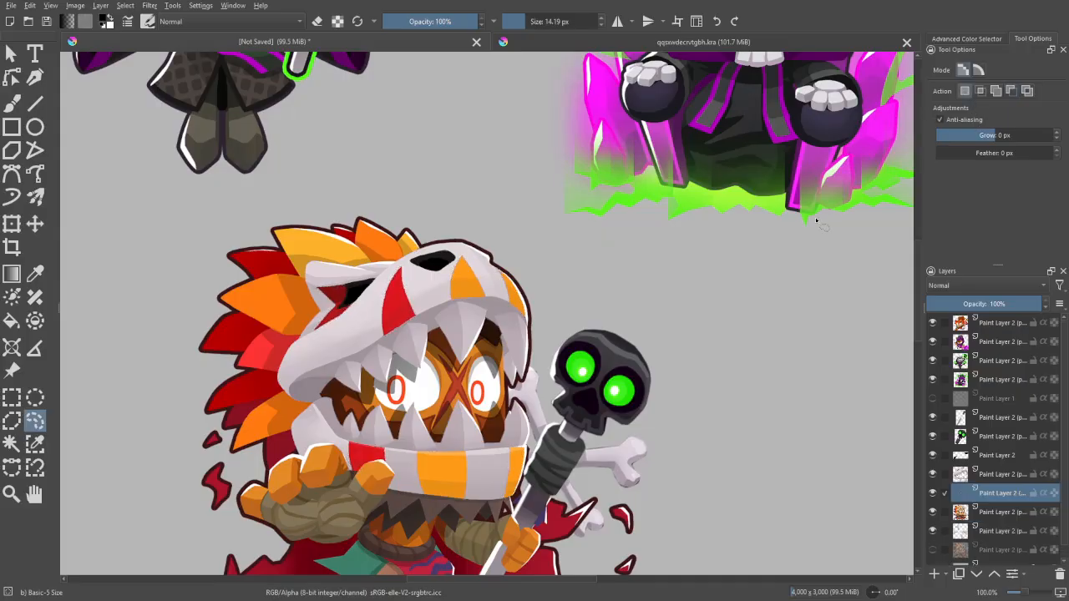
key("ctrl+minus")
left_click_drag(674, 203, 577, 265)
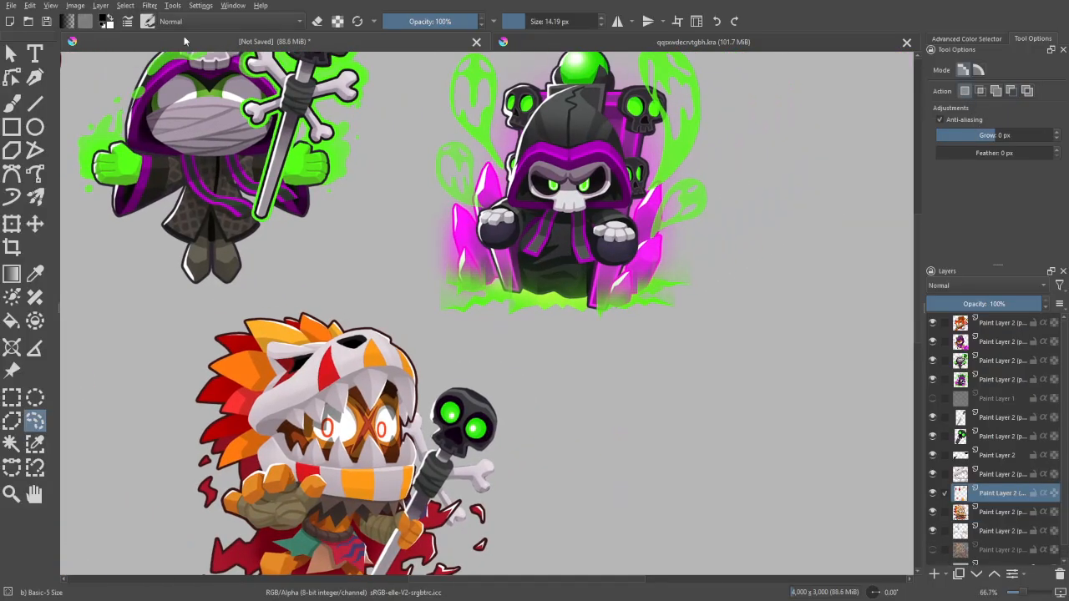
key("ctrl+u")
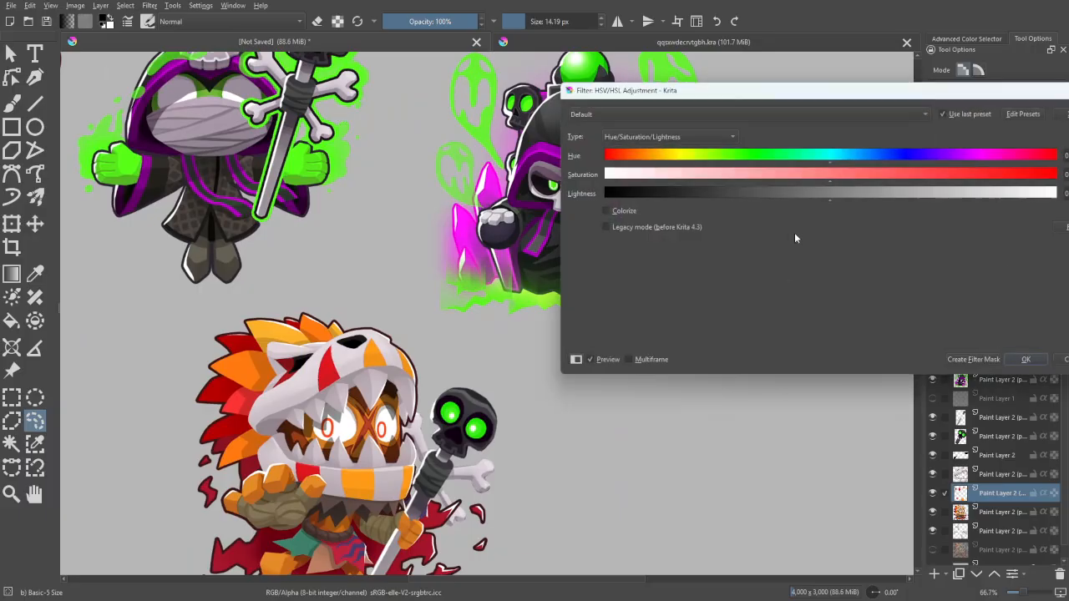
left_click_drag(811, 177, 654, 182)
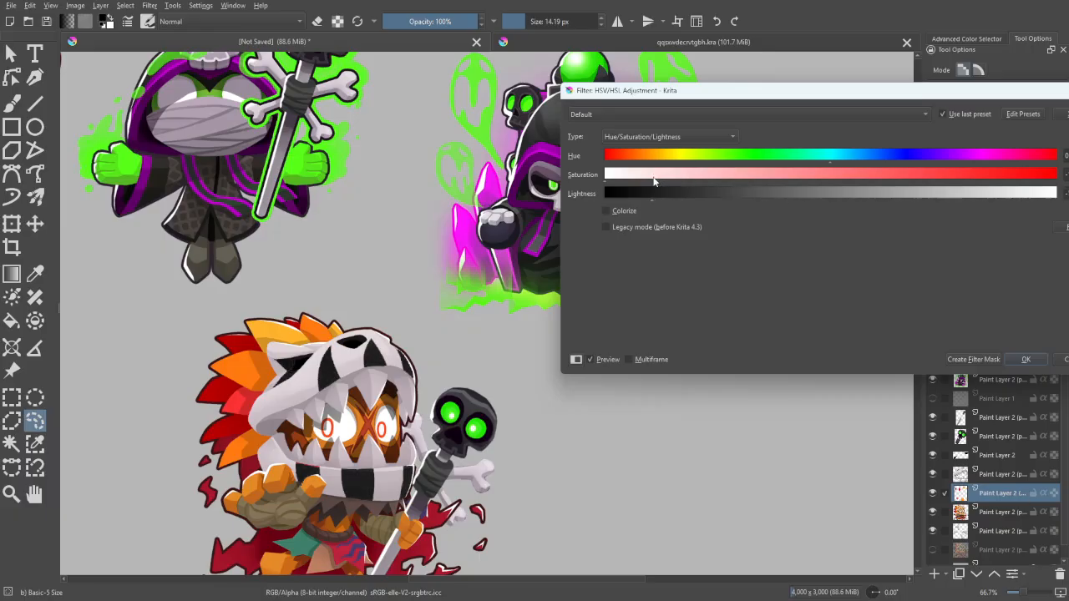
left_click(1054, 361)
- Start a Gradient Map filter on the skull stripes layer and set its end stop to an opaque very dark grey
left_click(149, 5)
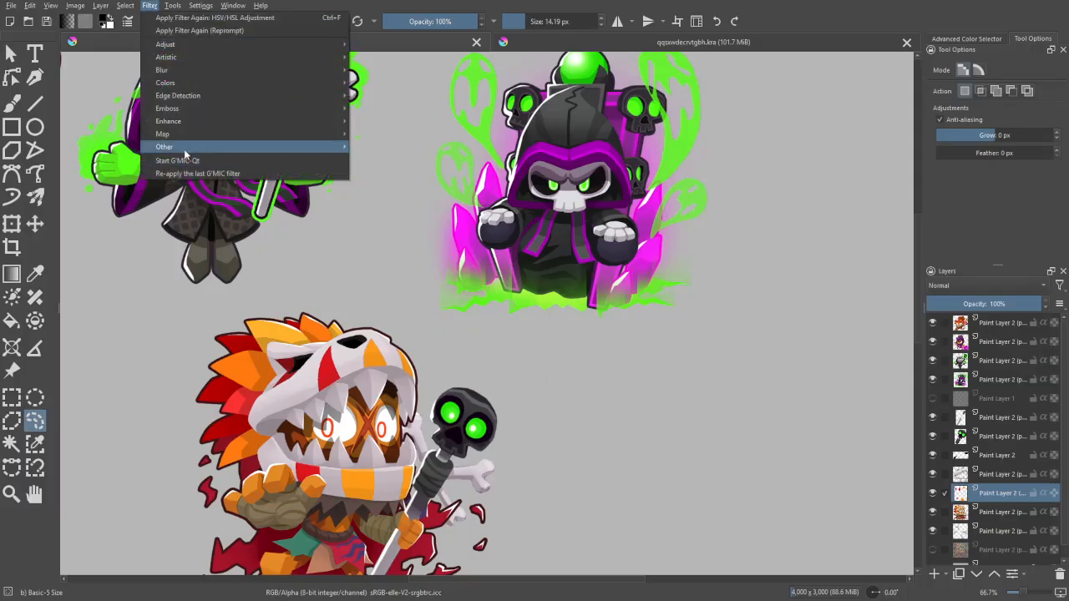
mouse_move(220, 134)
left_click(395, 137)
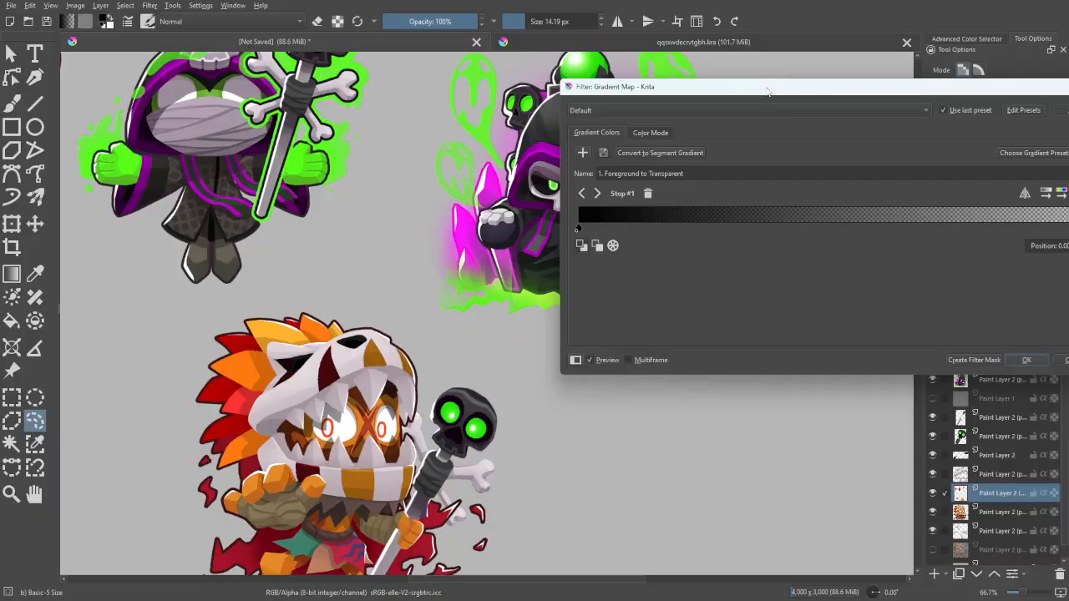
left_click_drag(959, 113, 906, 115)
left_click(1009, 248)
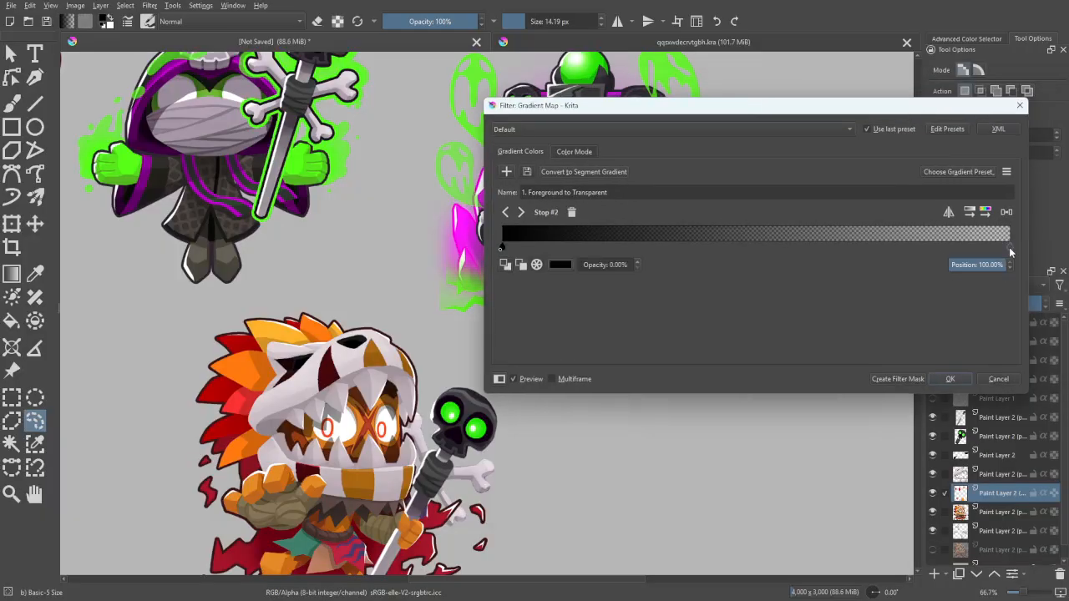
left_click(560, 264)
left_click_drag(681, 142, 670, 149)
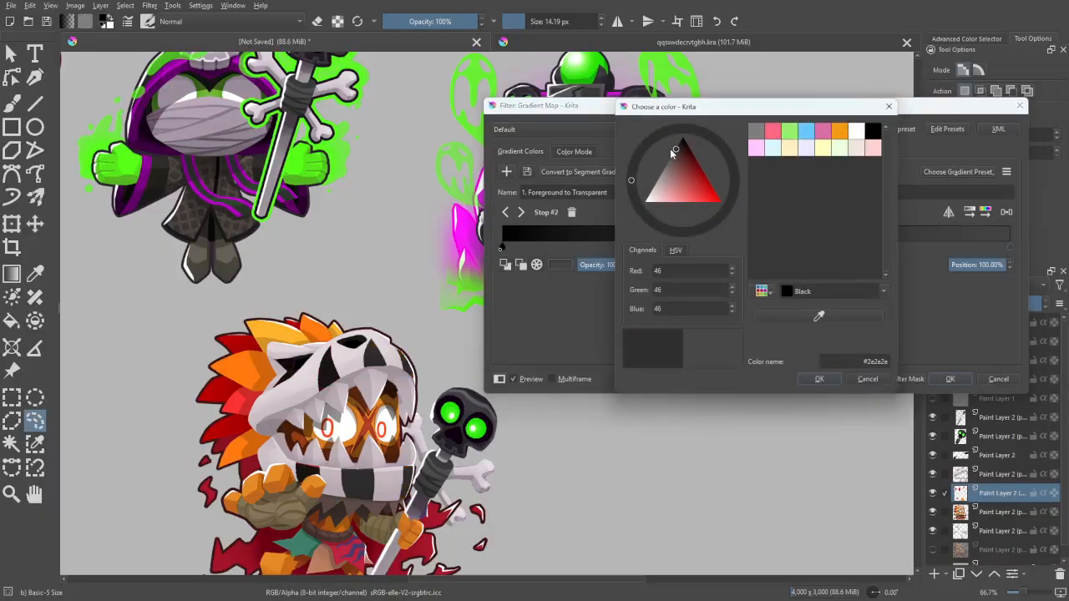
left_click(820, 380)
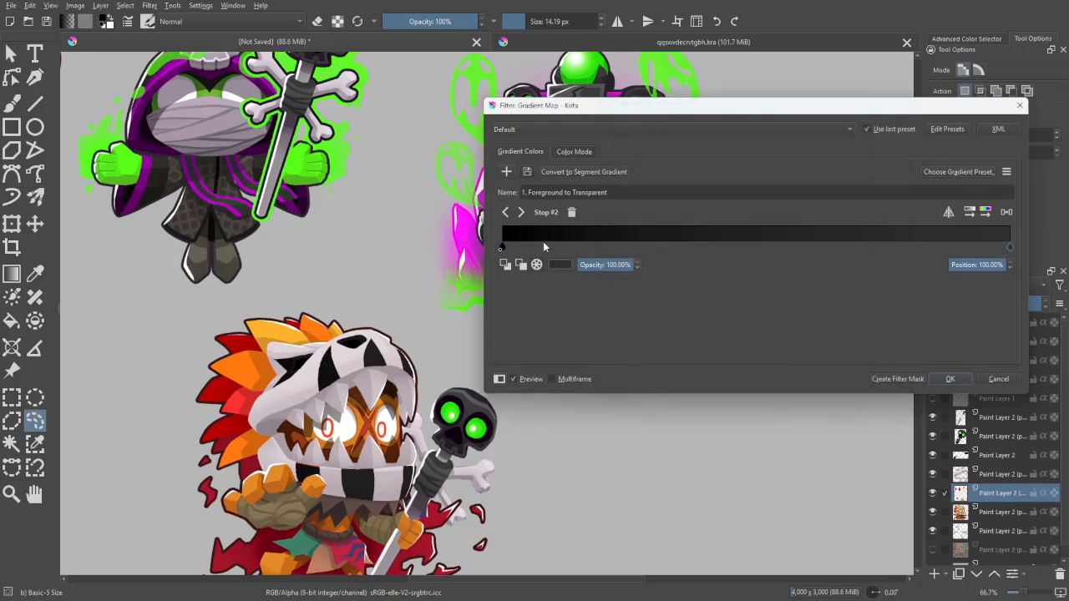
- Test other stop positions in the gradient map, return the stops to 0% and 100%, and apply the filter
left_click_drag(501, 248, 571, 251)
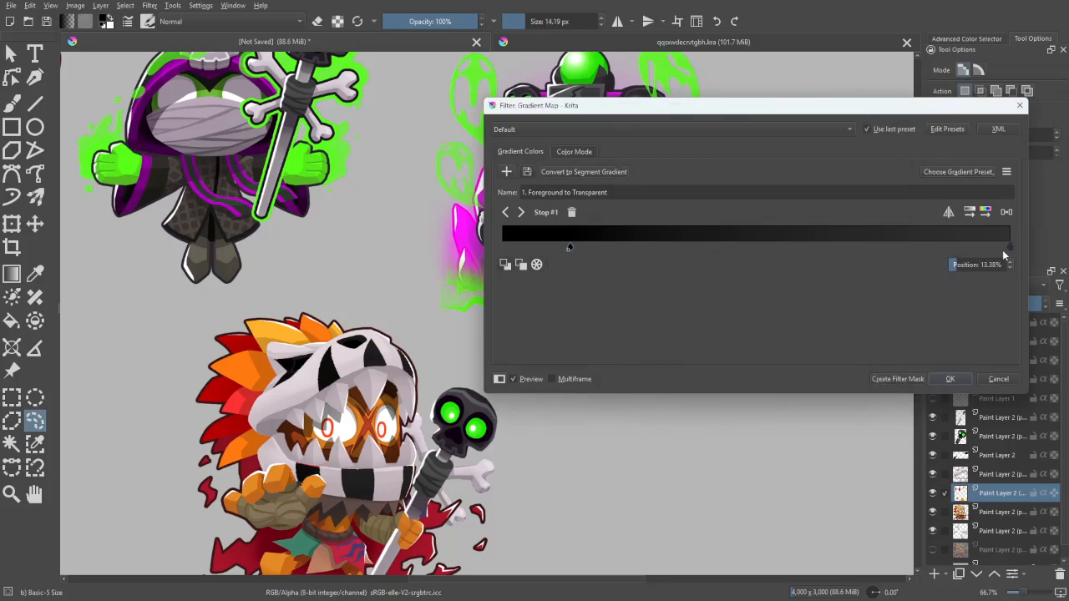
left_click_drag(1003, 252, 1002, 249)
left_click_drag(879, 248, 1028, 266)
left_click_drag(565, 248, 488, 259)
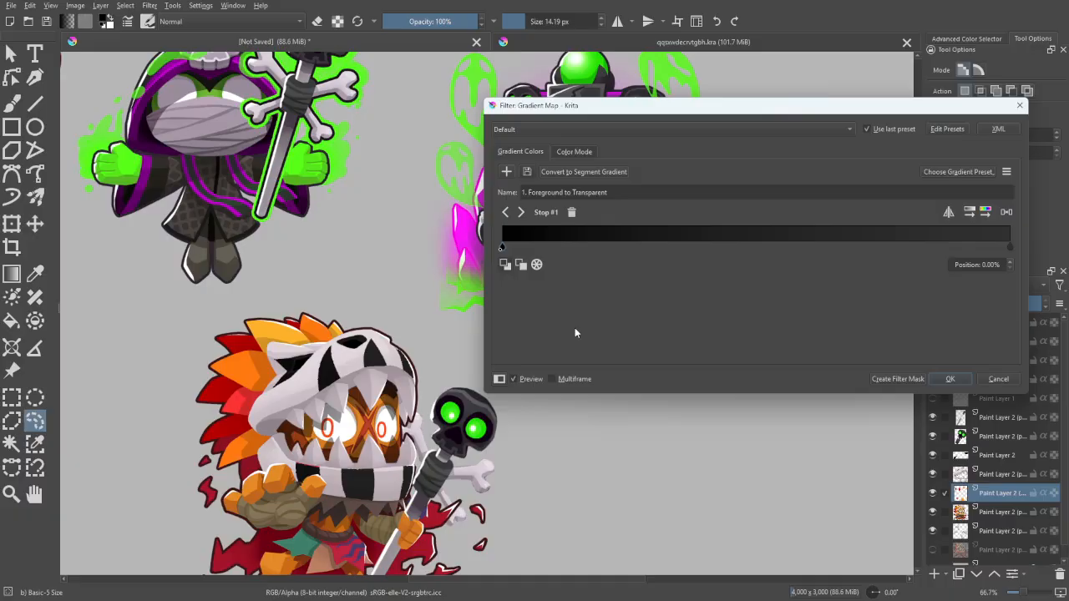
left_click(950, 378)
key("b")
key("minus")
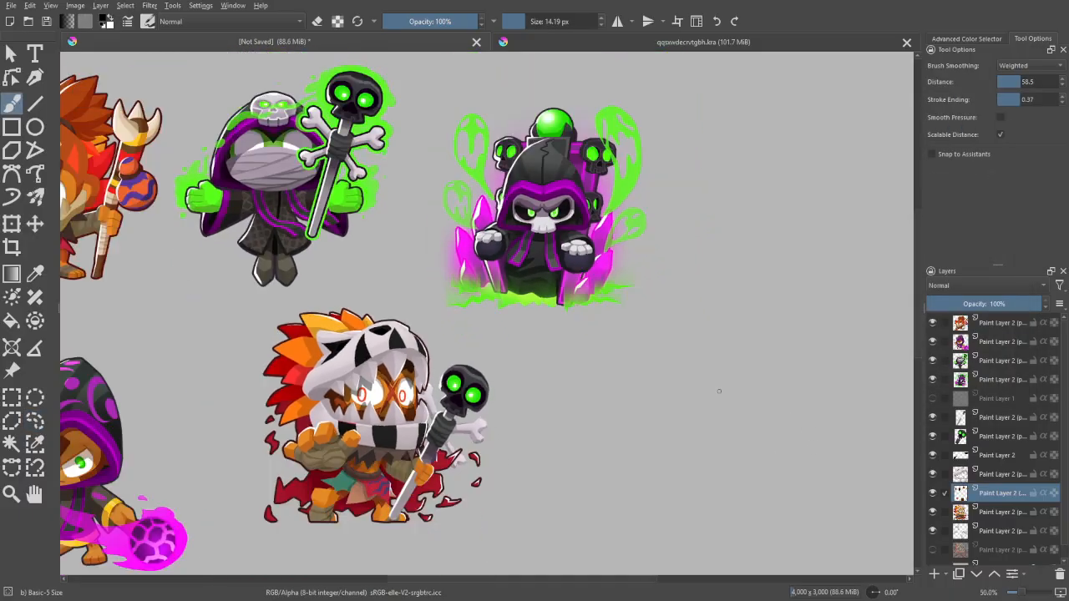
key("plus")
key("minus")
left_click_drag(777, 466, 869, 453)
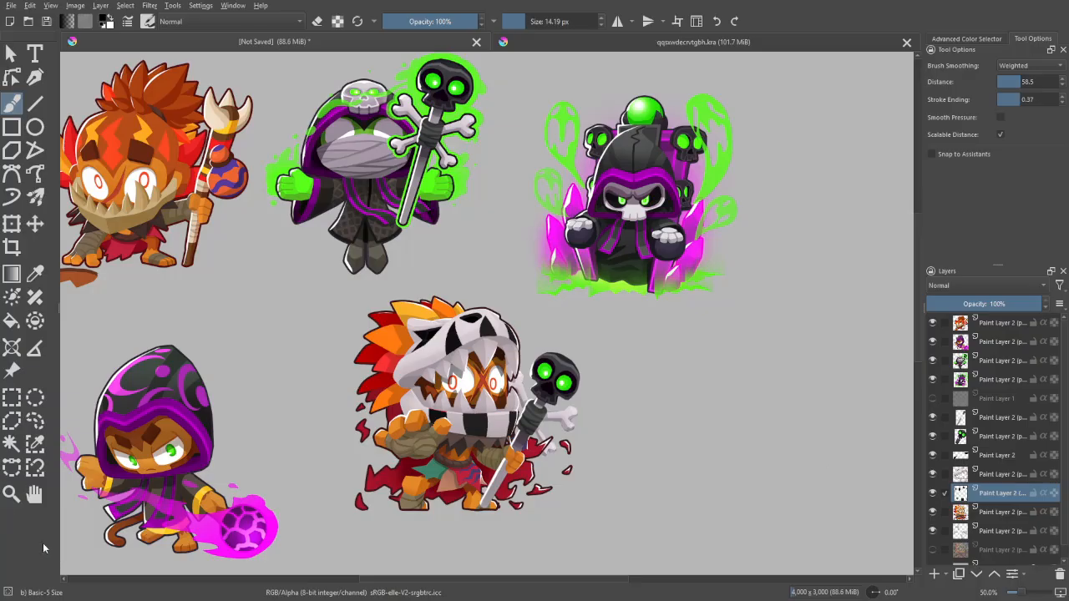
left_click_drag(454, 266, 557, 332)
left_click_drag(156, 254, 192, 342)
key("ctrl+z")
left_click_drag(725, 315, 653, 279)
mouse_move(638, 334)
left_mouse_down()
mouse_move(596, 328)
mouse_move(743, 312)
mouse_move(714, 324)
left_mouse_up()
key("ctrl+z")
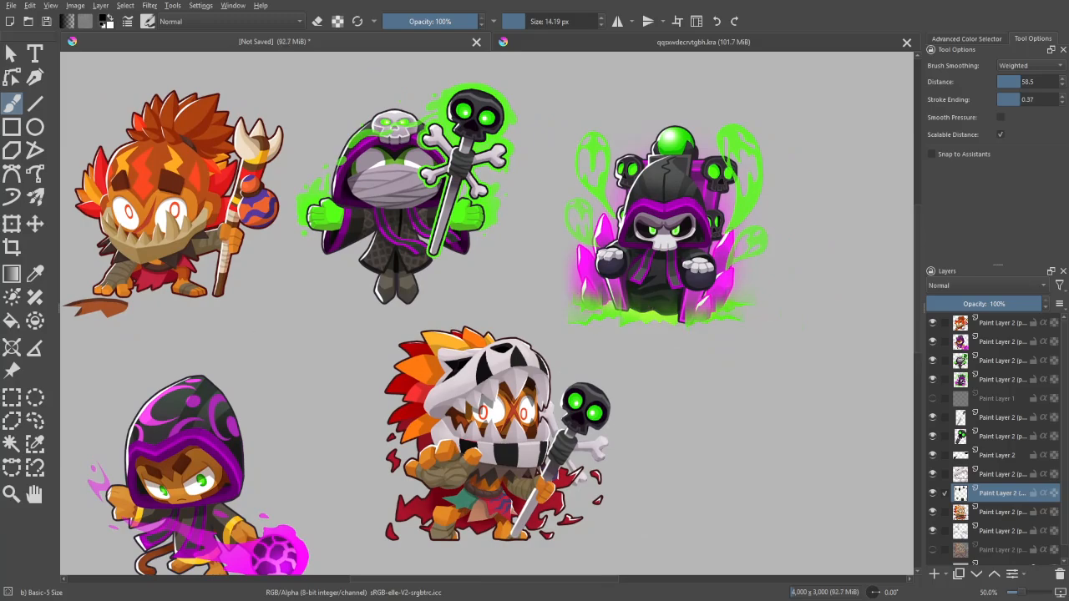
mouse_move(65, 307)
left_mouse_down()
mouse_move(84, 292)
mouse_move(134, 307)
left_mouse_up()
key("ctrl+z")
left_click_drag(841, 451, 781, 410)
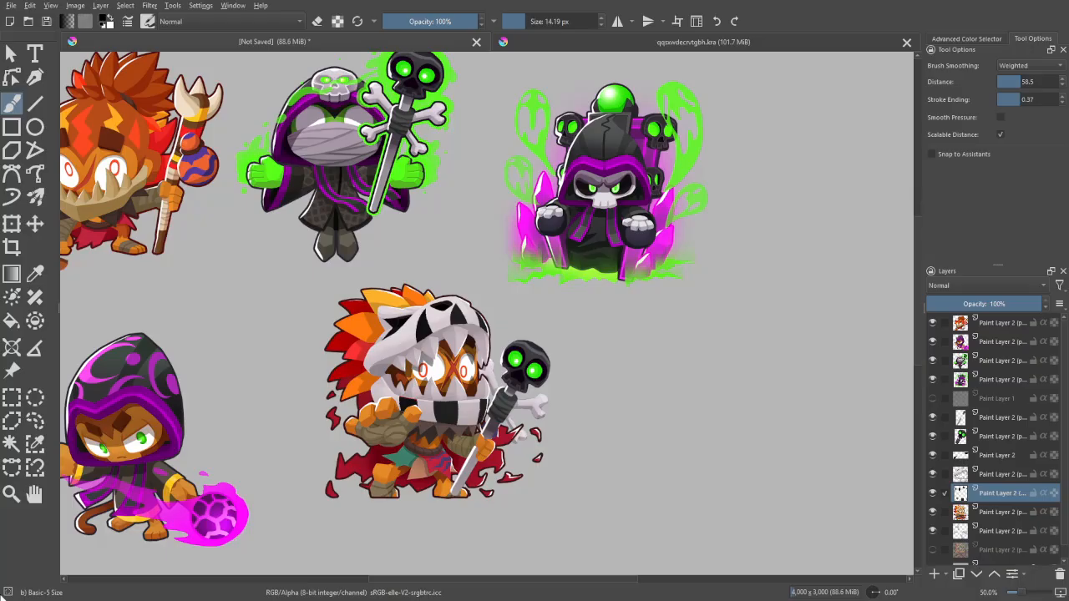
- Paste the throne and a magenta crystal cluster as separate new layers above the skull stripes, and hide the throne layer
key("ctrl+v")
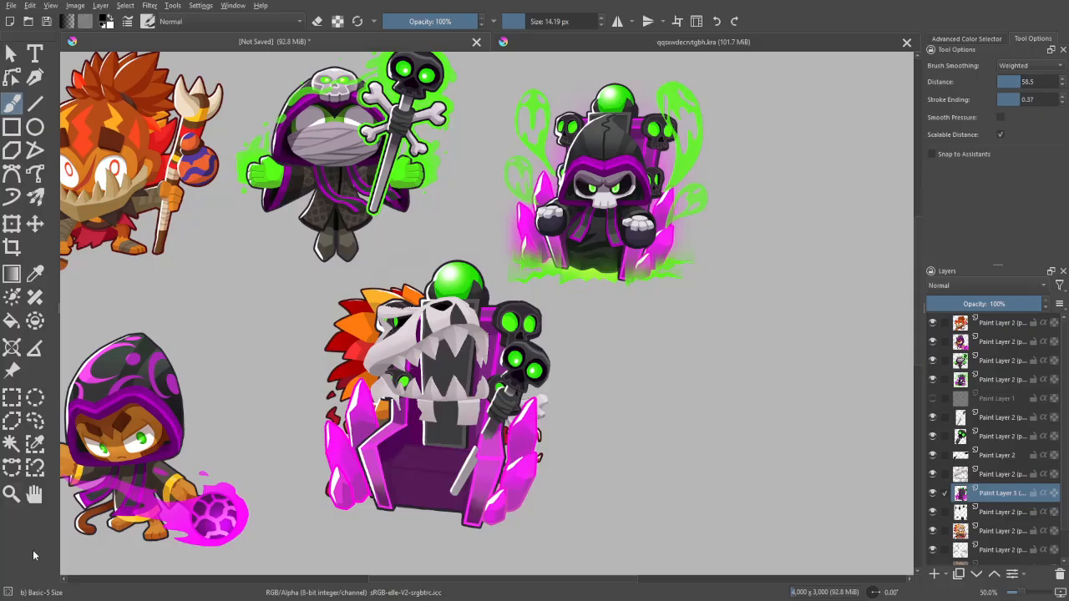
key("ctrl+v")
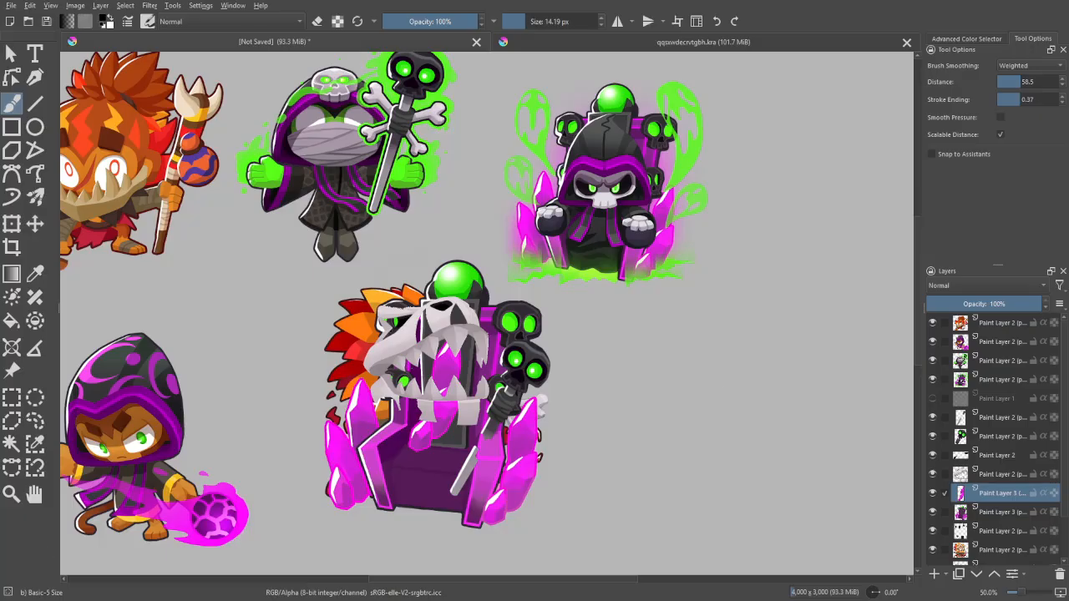
left_click_drag(845, 492, 787, 504)
left_click(933, 513)
- Move the crystal cluster off the character to the empty area beside its feathers
key("minus")
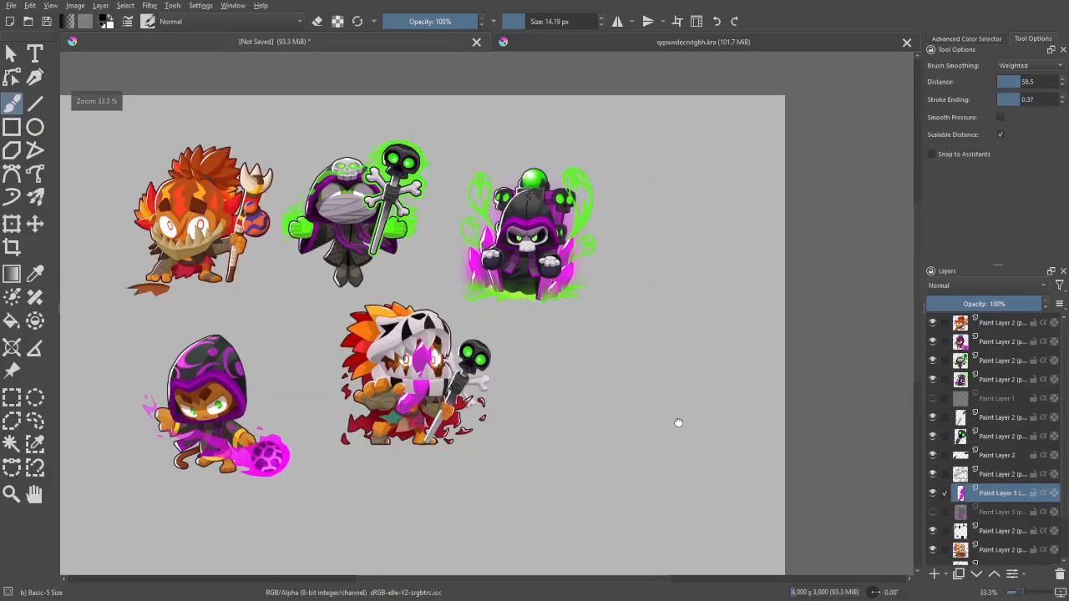
left_click_drag(678, 423, 577, 475)
key("plus")
key("t")
left_click_drag(463, 436, 741, 310)
left_click_drag(656, 396, 501, 294)
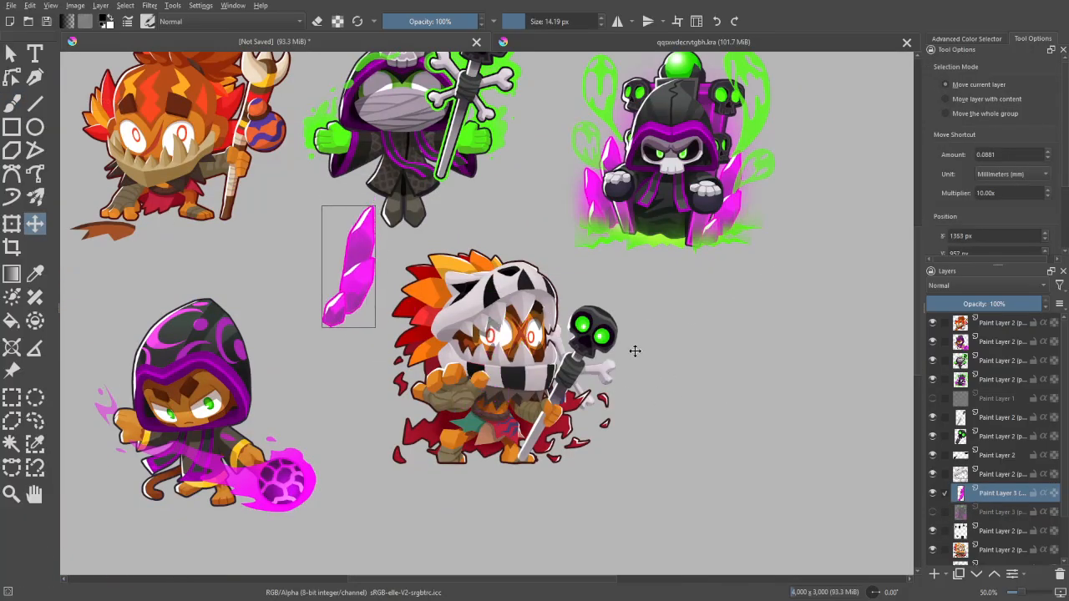
left_click_drag(635, 352, 614, 360)
- Rotate the crystal cluster to follow the headdress and fit it over the uppermost feathers
left_click(11, 224)
left_click_drag(373, 368, 350, 230)
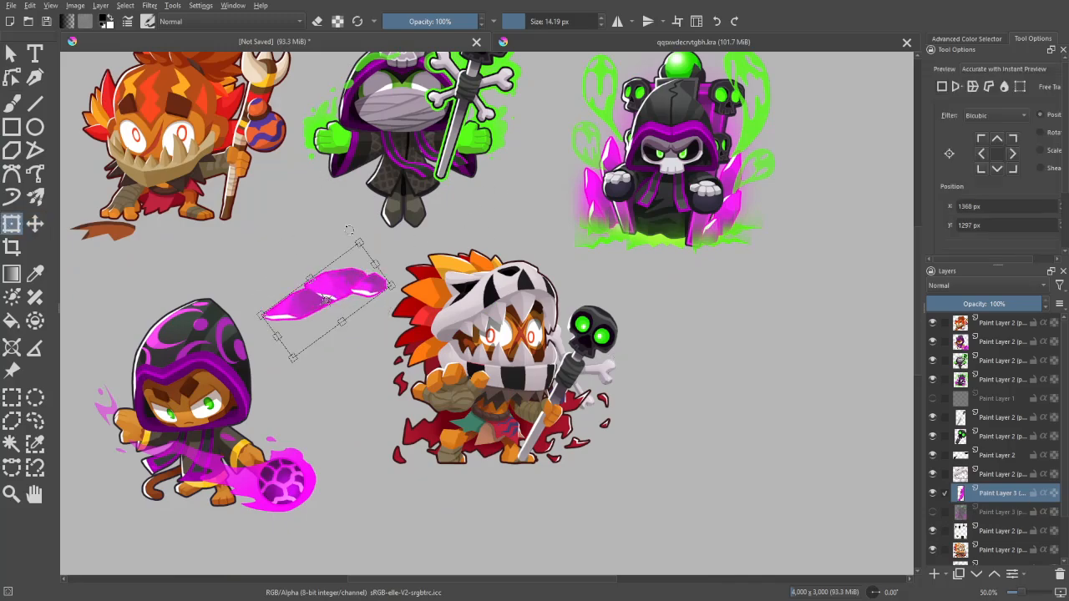
left_click_drag(342, 288, 461, 263)
mouse_move(486, 219)
left_mouse_down()
mouse_move(495, 226)
mouse_move(480, 243)
mouse_move(484, 232)
left_mouse_up()
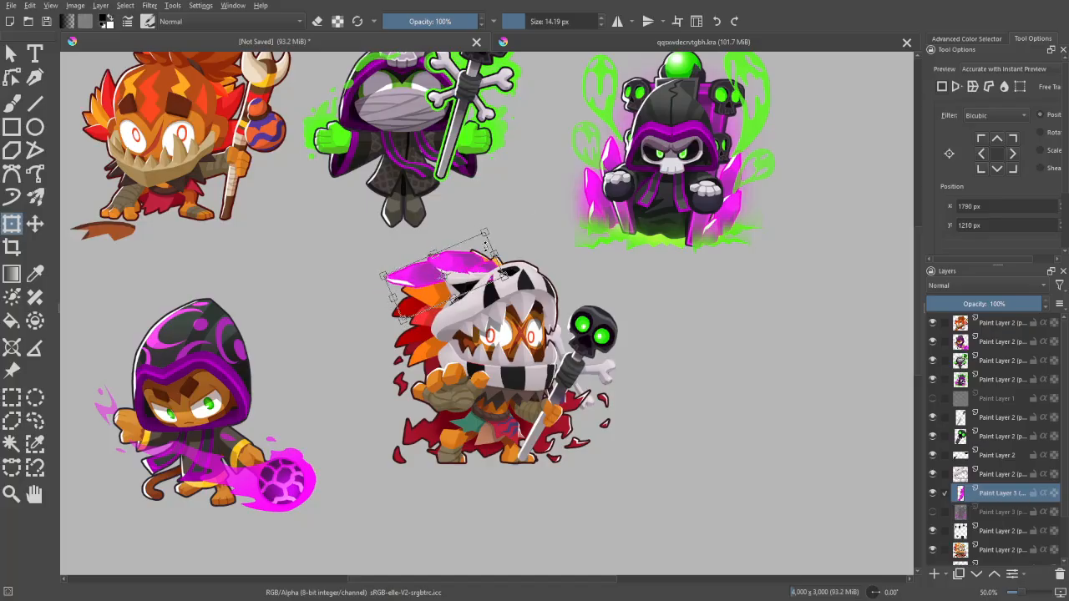
key("ctrl+plus")
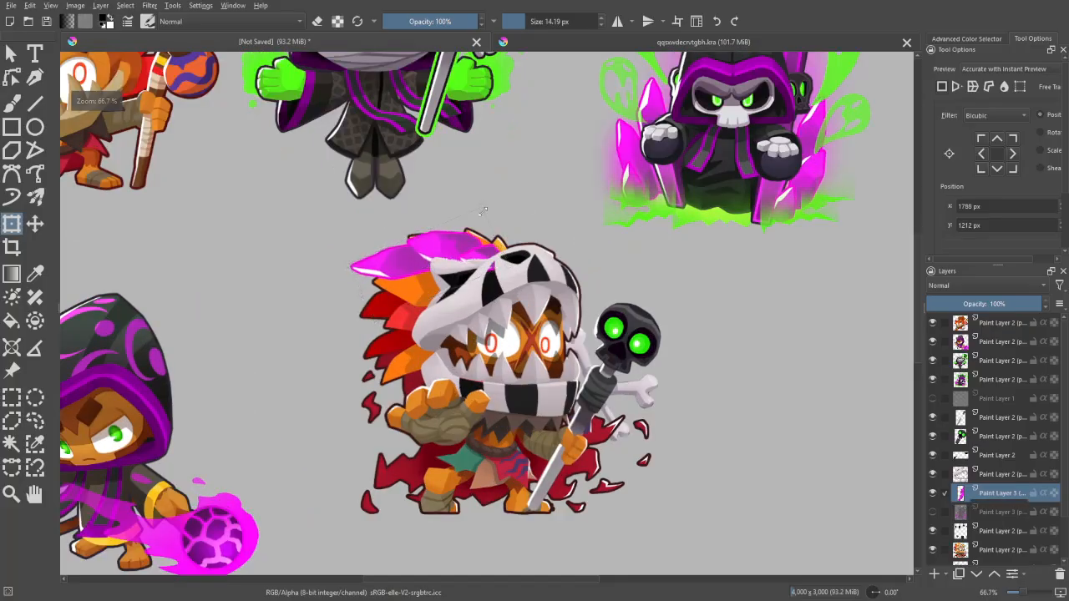
mouse_move(483, 212)
left_mouse_down()
mouse_move(484, 226)
mouse_move(470, 222)
mouse_move(481, 230)
left_mouse_up()
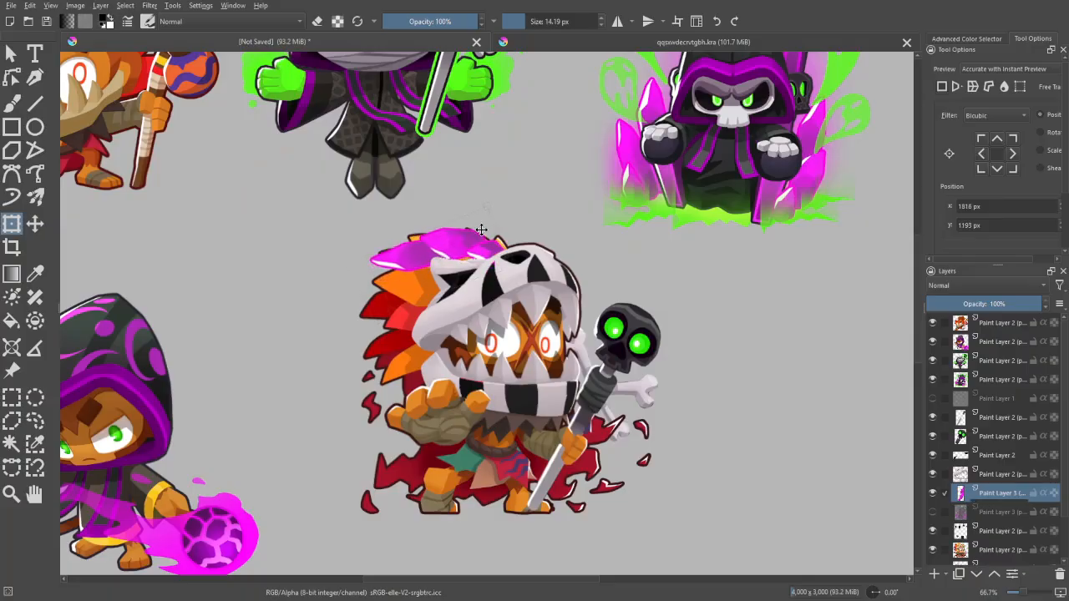
left_click_drag(504, 195, 501, 188)
left_click_drag(474, 235, 482, 235)
- Place the crystal layer directly above the character layer, beneath the skull layers, and fine-tune its position and angle over the top feathers
mouse_move(998, 511)
left_mouse_down()
mouse_move(1002, 545)
mouse_move(996, 537)
left_mouse_up()
left_click(988, 479)
left_click_drag(994, 494, 1004, 538)
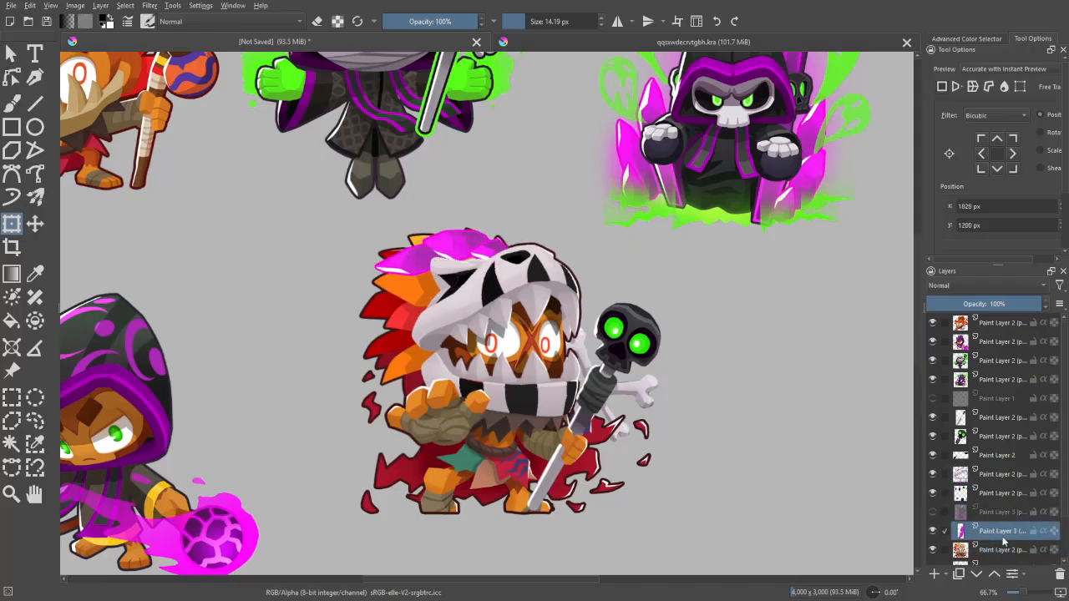
left_click_drag(444, 262, 440, 250)
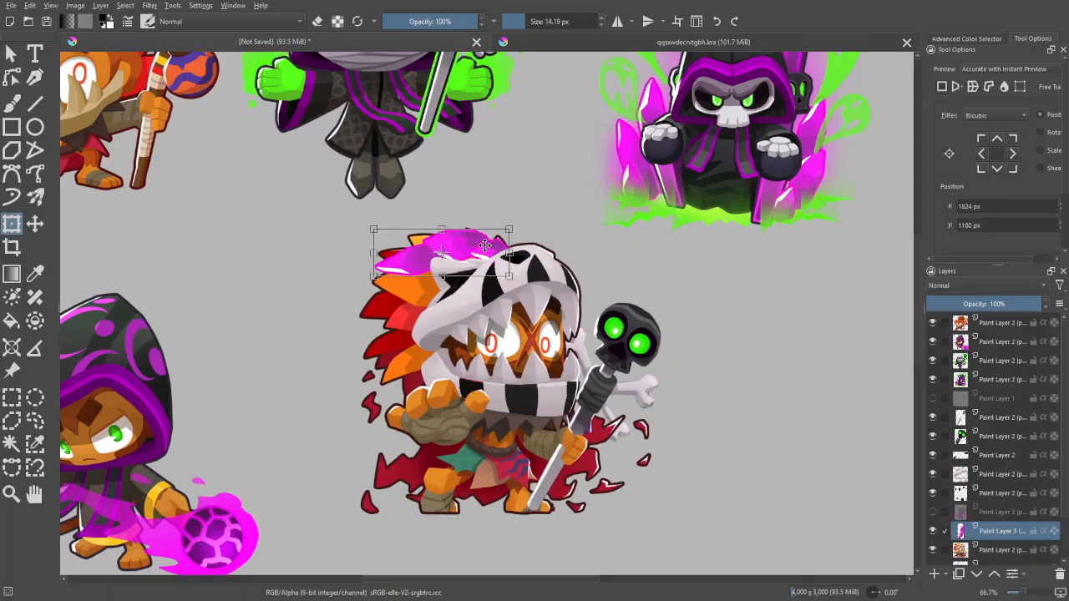
left_click_drag(521, 201, 513, 212)
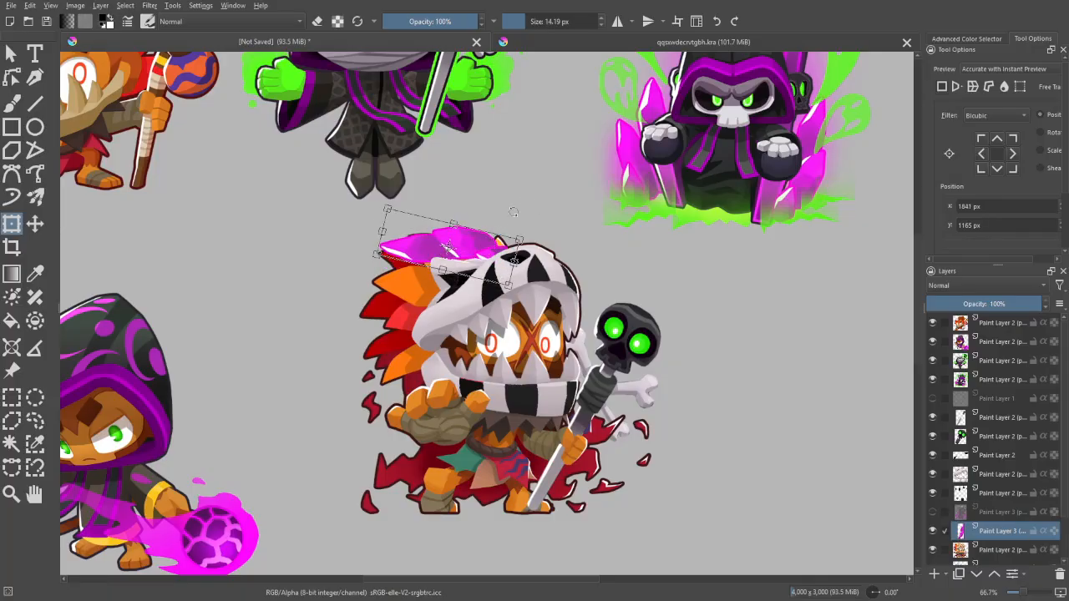
key("Return")
- Try covering the lower feathers with rotated duplicates of the crystal cluster
key("ctrl+j")
left_click(487, 246)
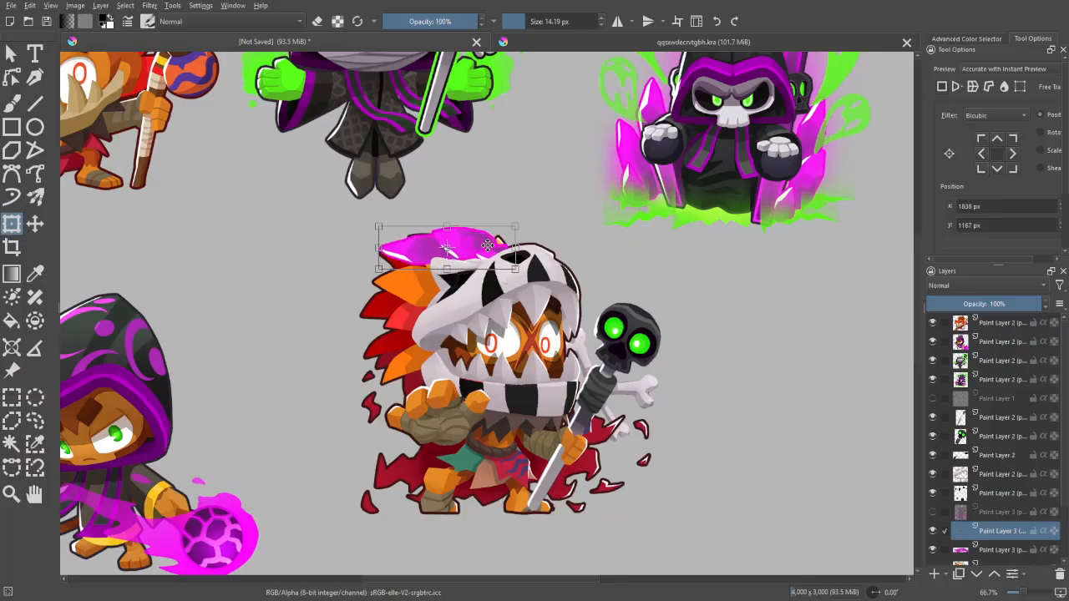
left_click_drag(488, 246, 494, 219)
left_click_drag(475, 290, 461, 290)
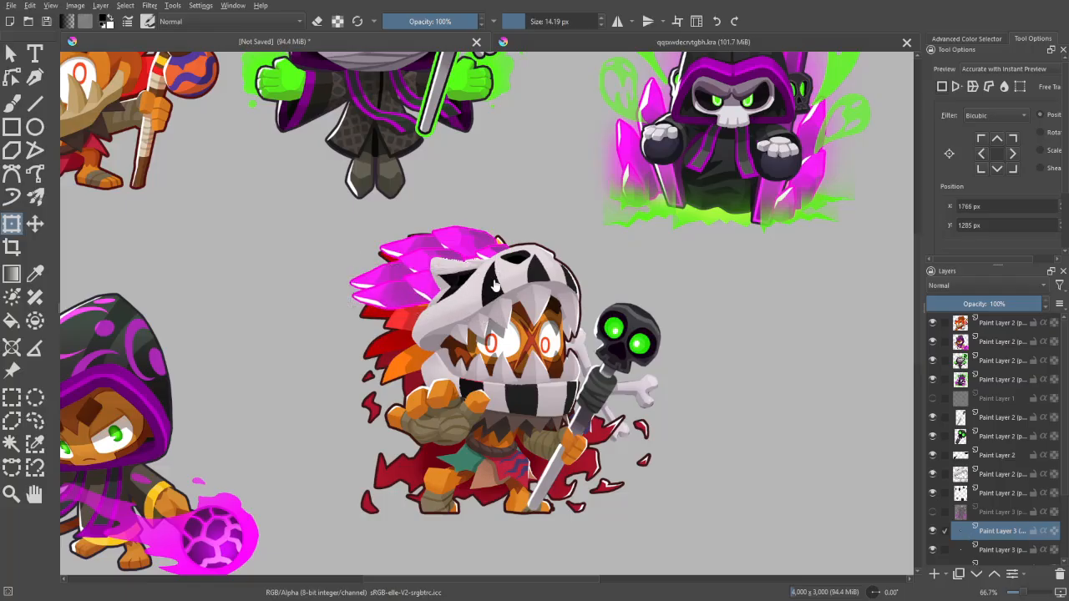
left_click(501, 274)
left_click_drag(468, 286, 454, 243)
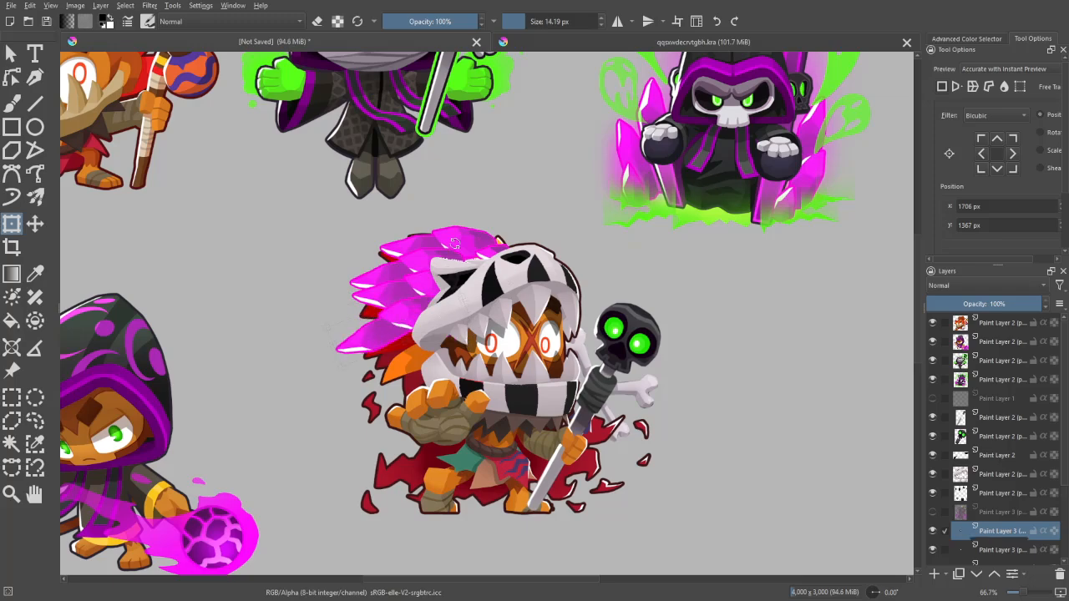
mouse_move(445, 307)
left_mouse_down()
mouse_move(460, 265)
mouse_move(439, 294)
mouse_move(444, 322)
left_mouse_up()
- Undo the newest crystal duplicate and delete the other duplicate layers, keeping only the original cluster
key("ctrl+j")
left_click(431, 297)
key("ctrl+z")
key("ctrl+z")
key("ctrl+z")
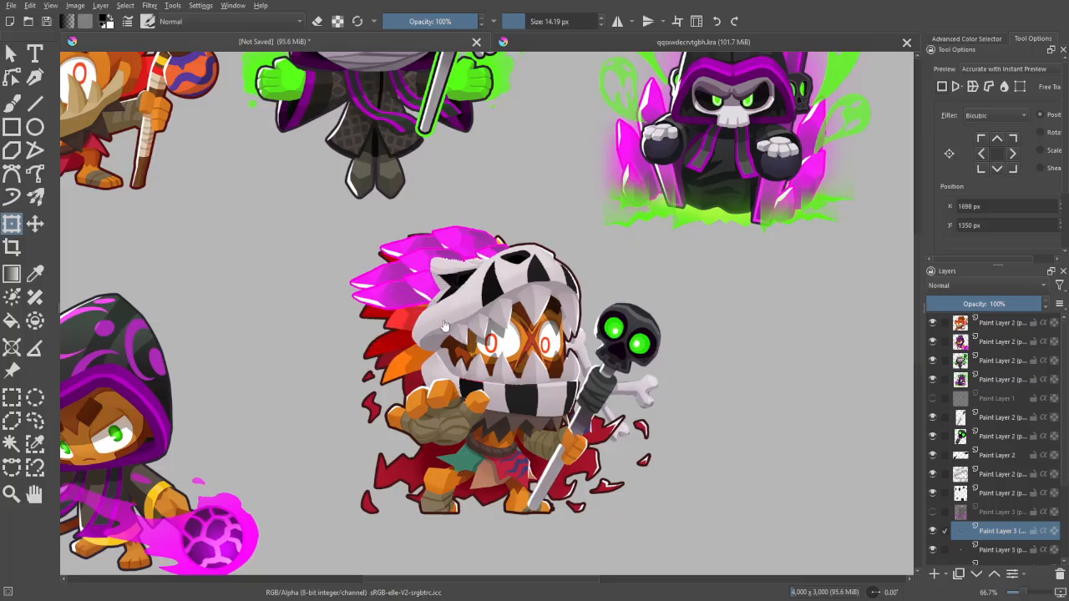
key("shift+Delete")
key("shift+Delete")
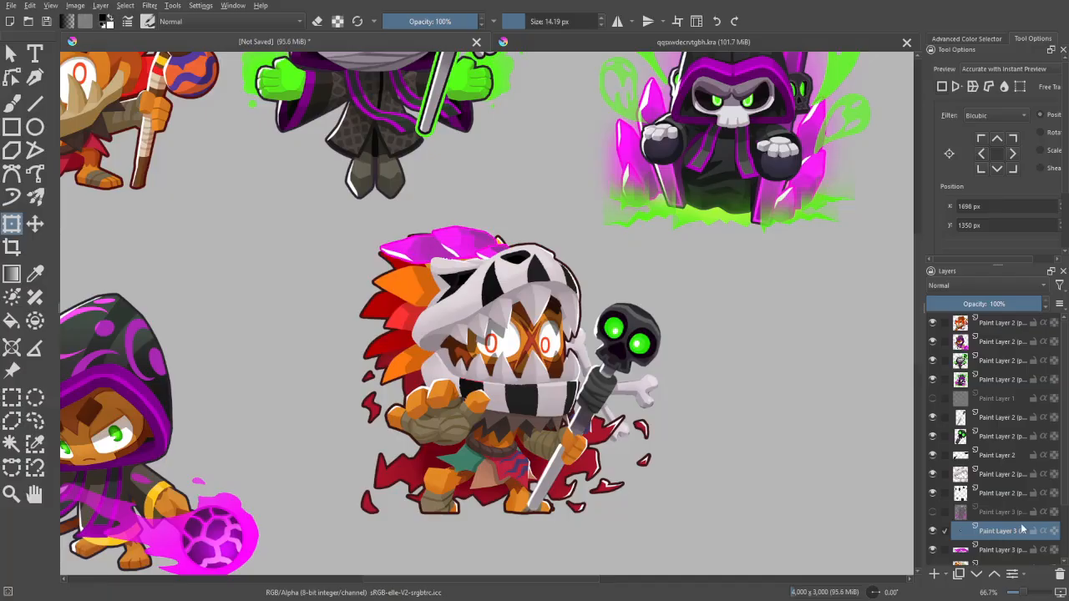
key("shift+Delete")
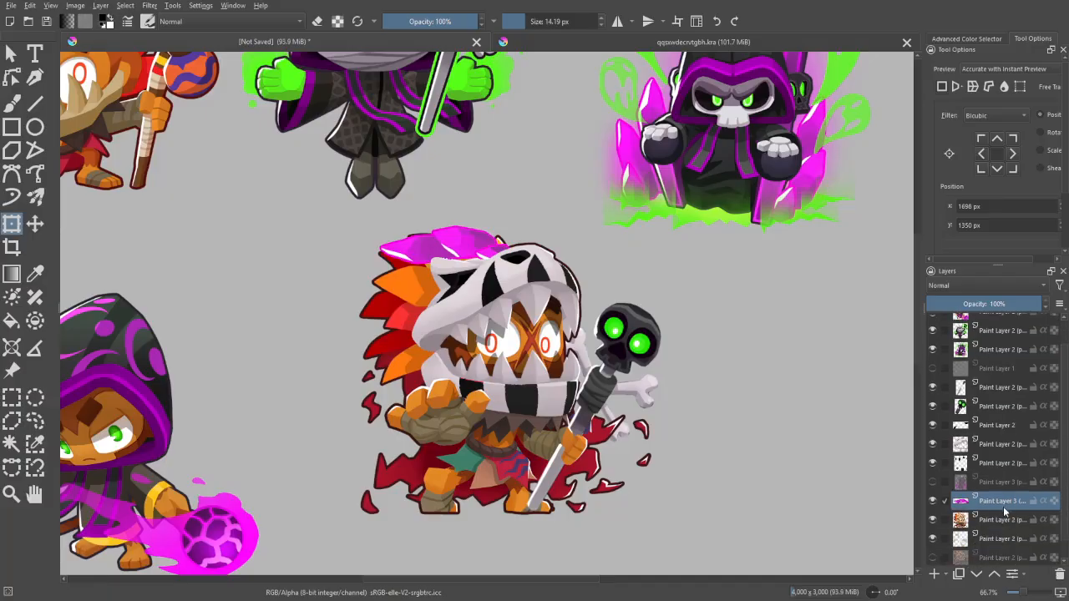
- Select the crystals' white highlights by similar colour, sample the crystals' magenta and lighten it to a pale pink
scroll(482, 299, "up", 4)
key("w")
left_click(434, 187)
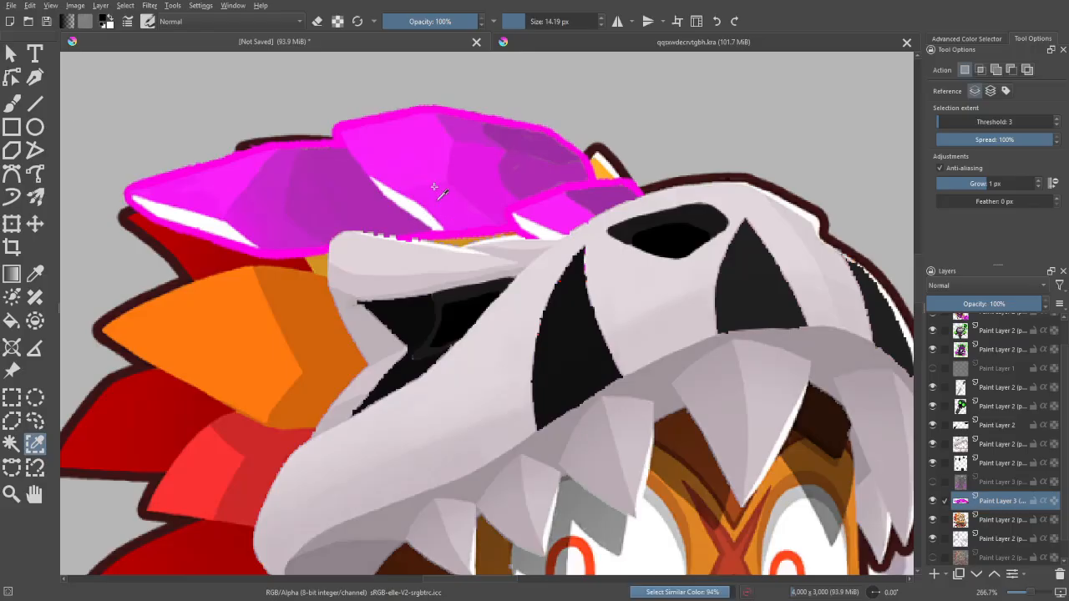
key("p")
left_click(424, 171)
left_click(961, 39)
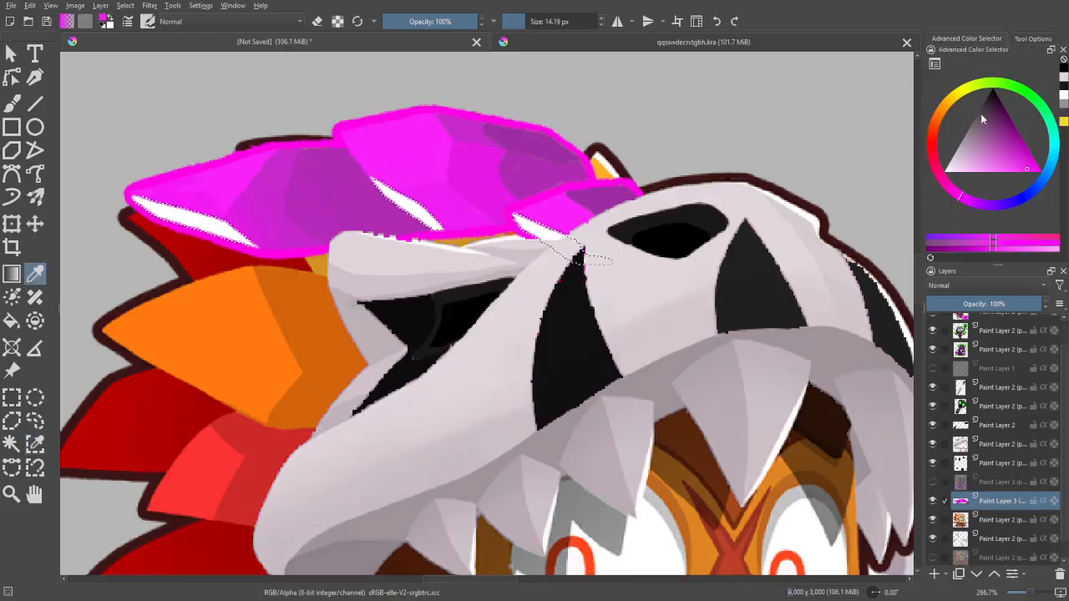
left_click_drag(982, 118, 997, 171)
- Paint the crystals' selected highlights pale pink with the brush enlarged to about 45 px
key("b")
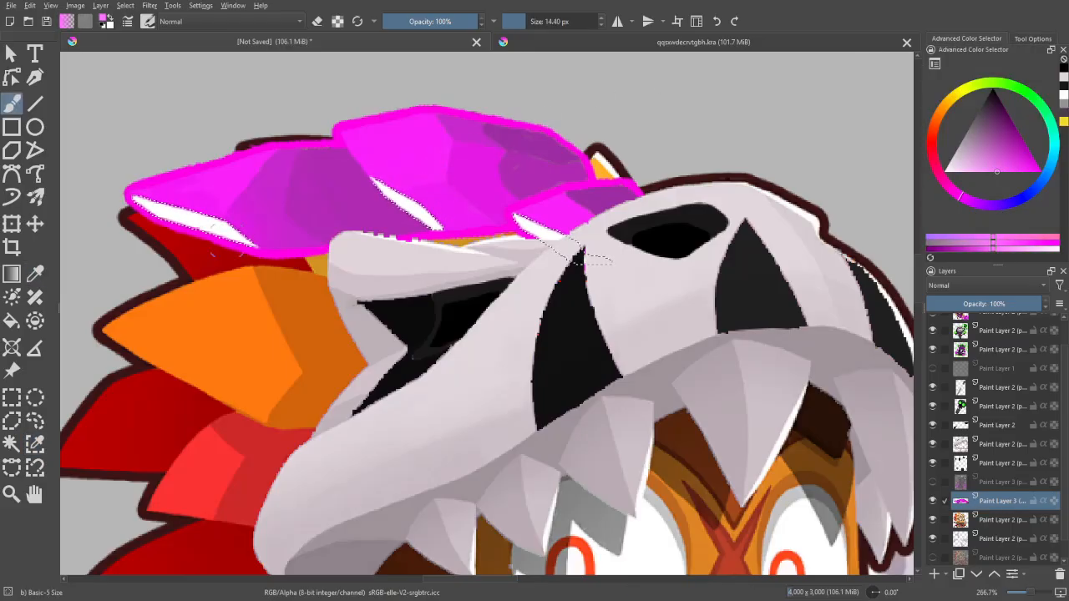
left_click_drag(227, 239, 252, 242, "shift")
left_click_drag(134, 199, 251, 242)
left_click_drag(373, 180, 455, 246)
mouse_move(513, 215)
left_mouse_down()
mouse_move(530, 237)
mouse_move(595, 260)
left_mouse_up()
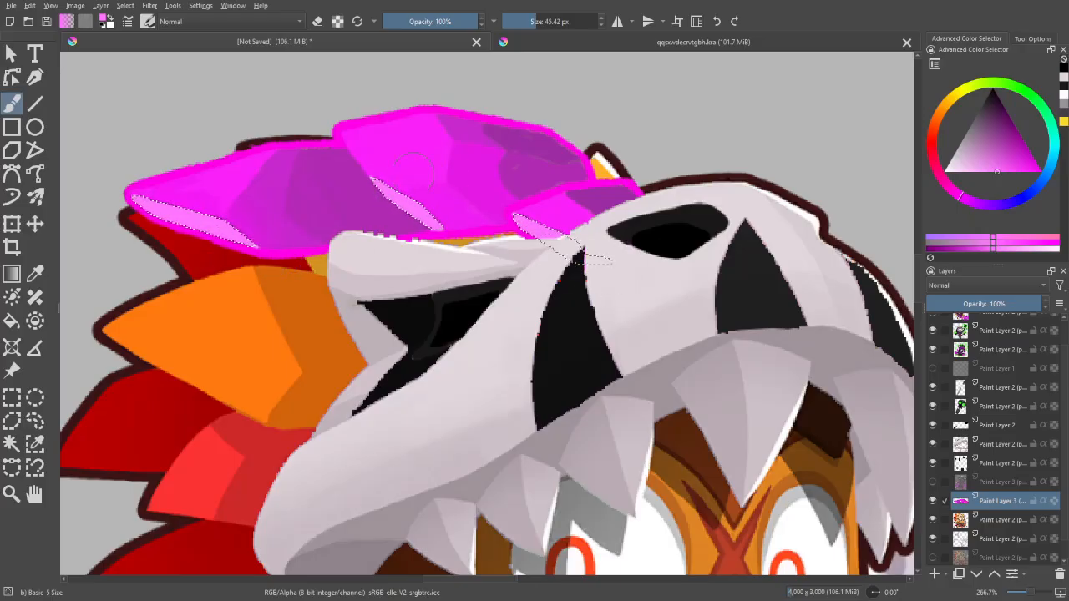
- Check how the crystals with recoloured highlights look against the whole character
key("minus")
key("minus")
key("minus")
key("minus")
key("minus")
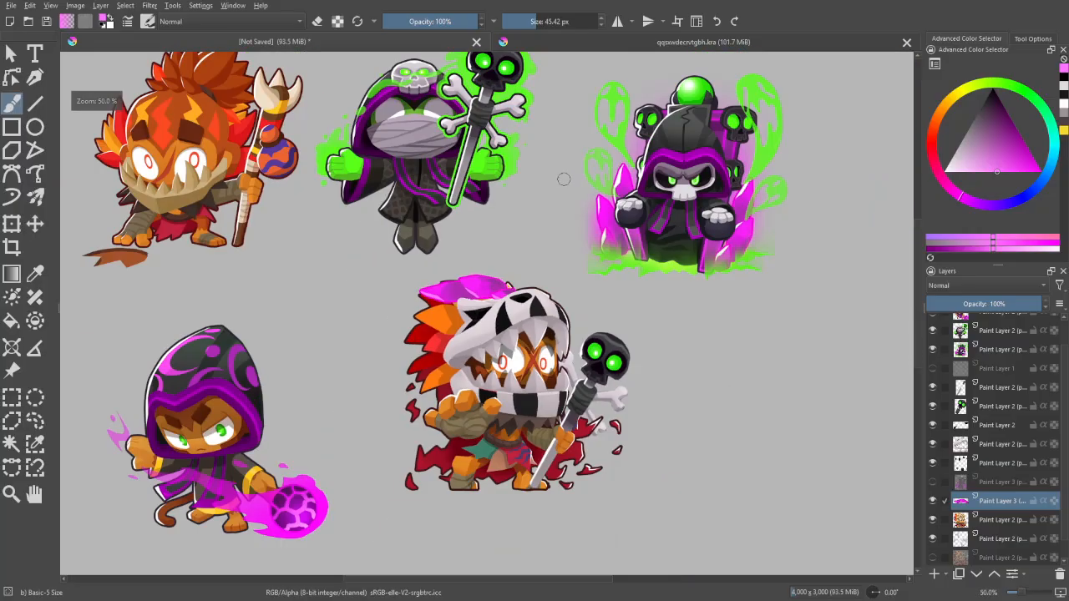
key("plus")
key("plus")
key("plus")
key("plus")
key("minus")
key("minus")
key("minus")
- Paste a copy of the recoloured crystal cluster and rotate it into a second row over the feathers below
key("ctrl+v")
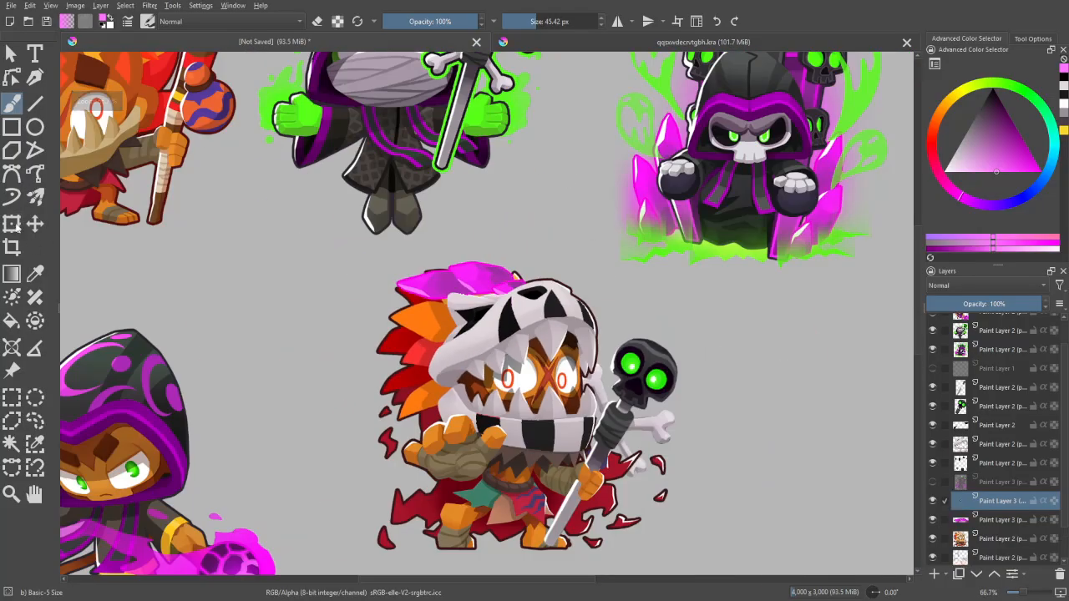
left_click(16, 227)
left_click_drag(501, 277, 490, 301)
left_click_drag(526, 249, 523, 219)
mouse_move(489, 298)
left_mouse_down()
mouse_move(489, 321)
mouse_move(429, 326)
left_mouse_up()
- Paste further copies of the recoloured crystal cluster and rotate them over the feathers behind the beast skull's ear
key("ctrl+c")
key("ctrl+v")
left_click(496, 296)
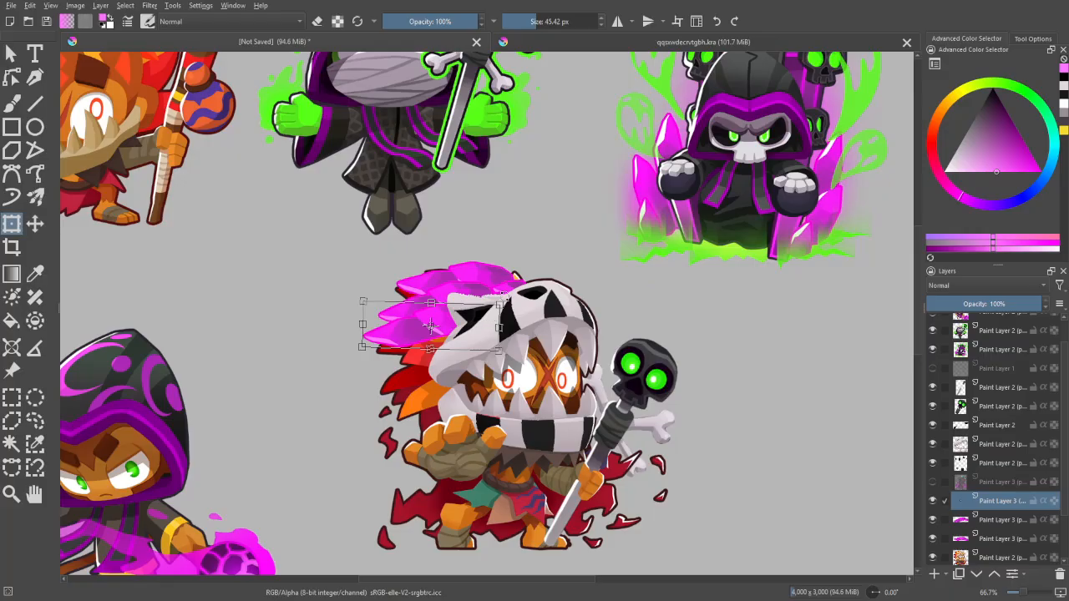
key("b")
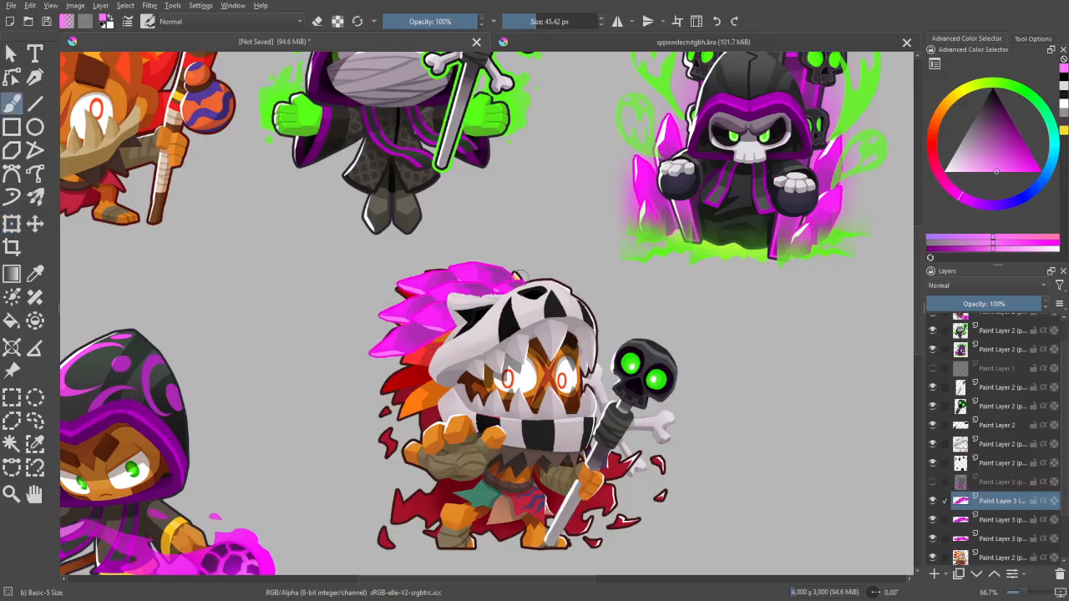
key("Insert")
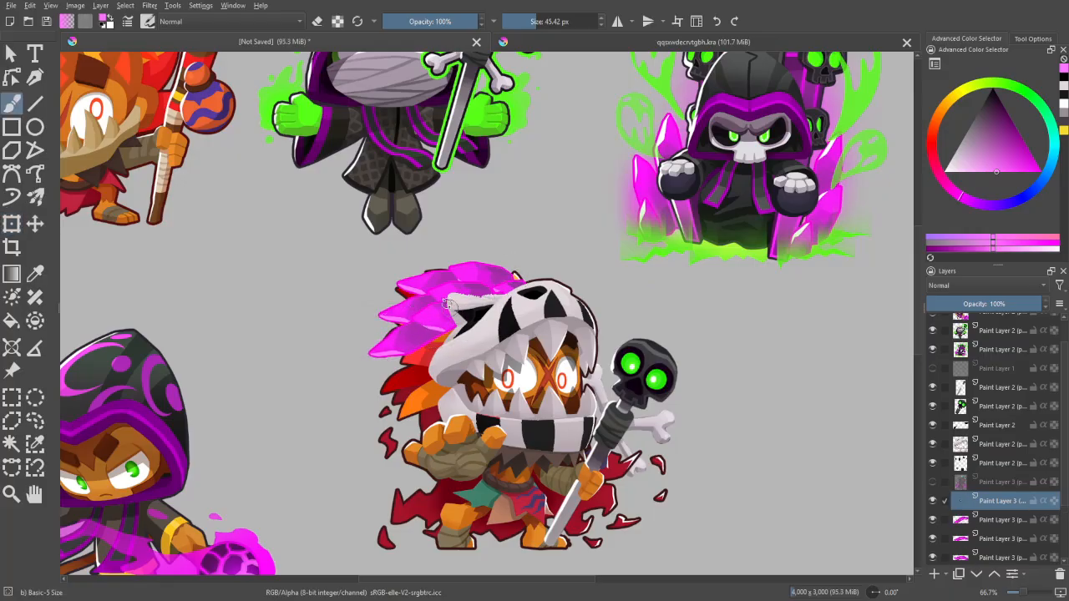
key("ctrl+r")
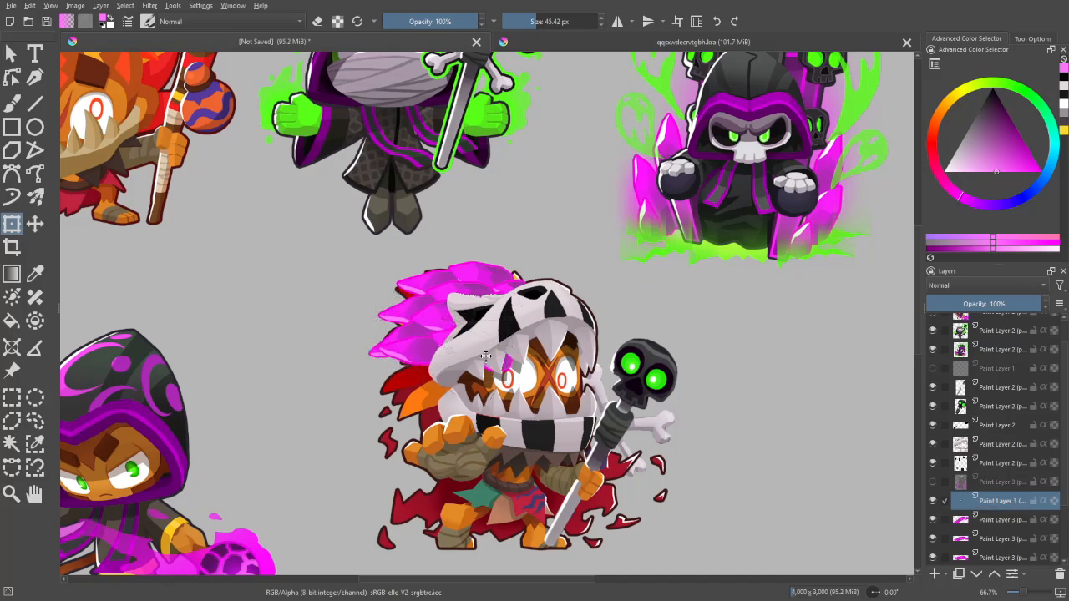
left_click(486, 355)
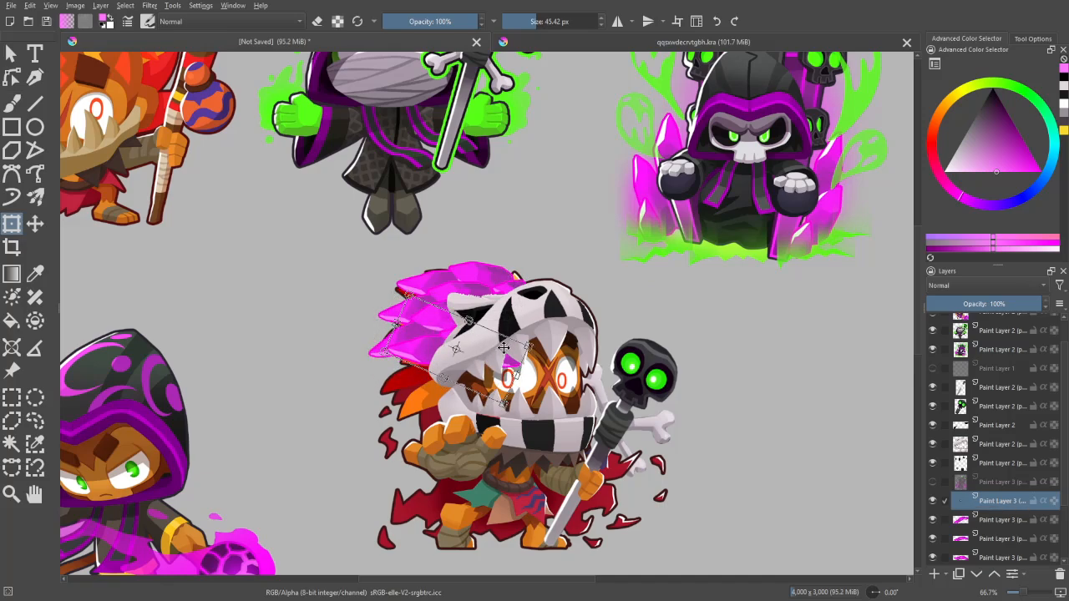
- Paste another crystal cluster, move it below the previous row and tilt it over the red feathers beside the jaw
key("ctrl+v")
left_click(489, 355)
left_click_drag(489, 354, 468, 375)
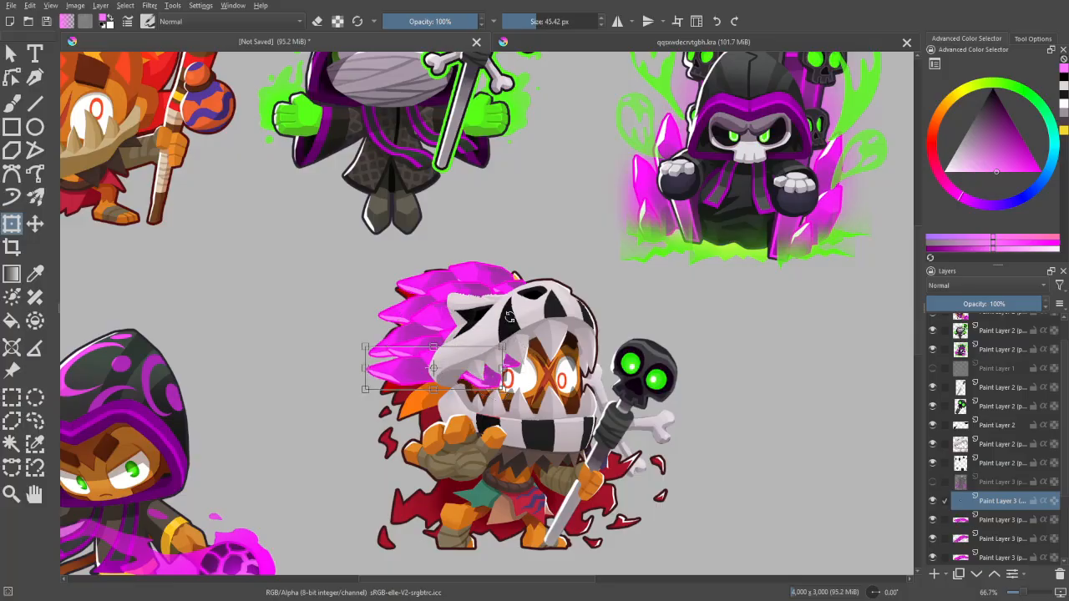
left_click_drag(509, 317, 463, 301)
key("Return")
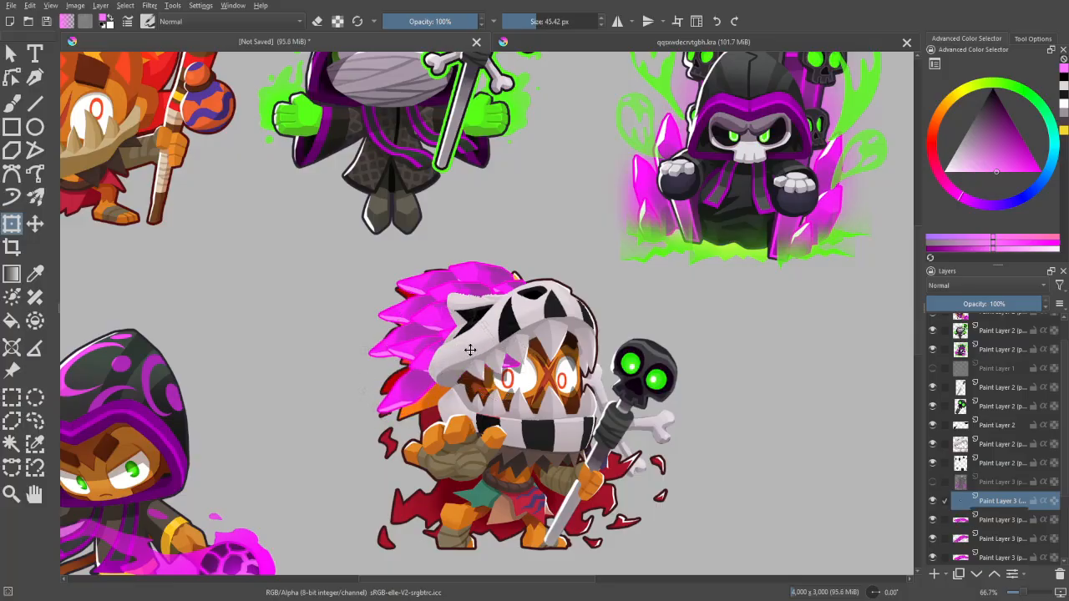
- Place another rotated crystal cluster over the lower feathers, overlapping the row beside the skull's cheek
left_click(469, 348)
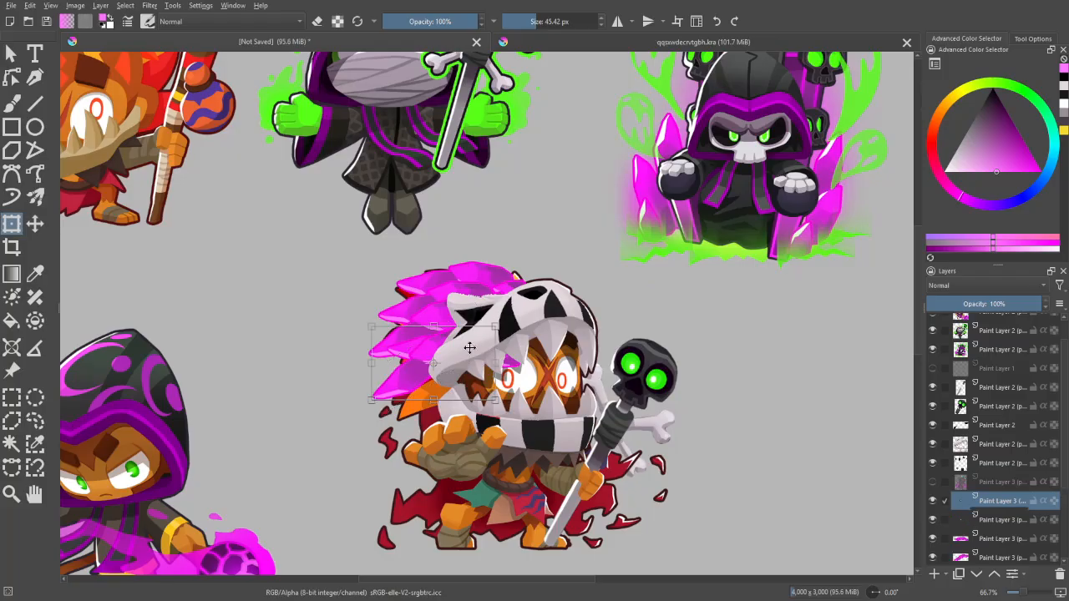
left_click_drag(469, 348, 526, 382)
key("Return")
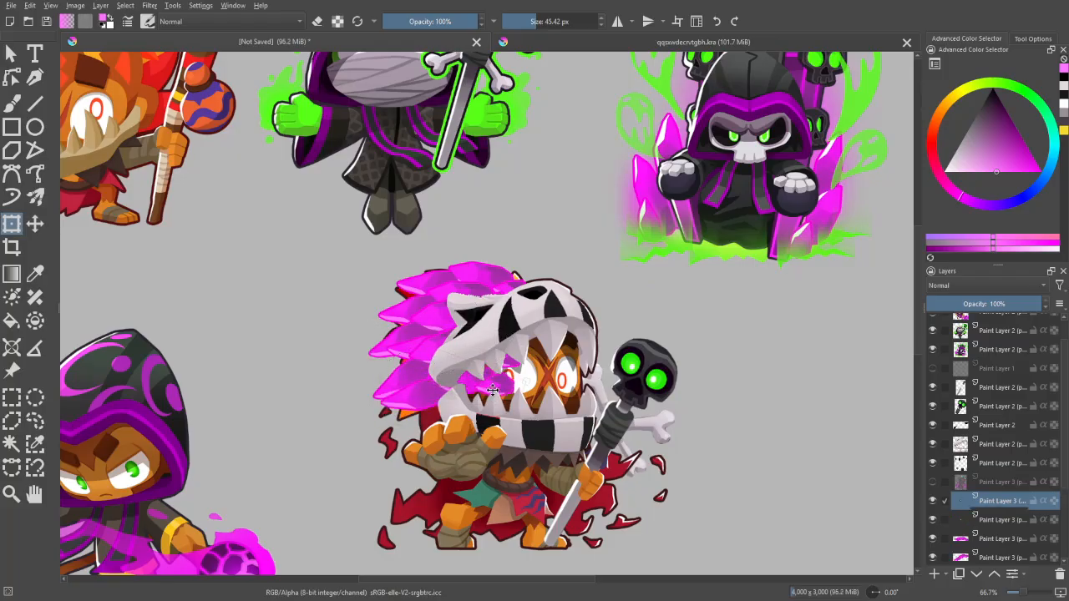
left_click(493, 379)
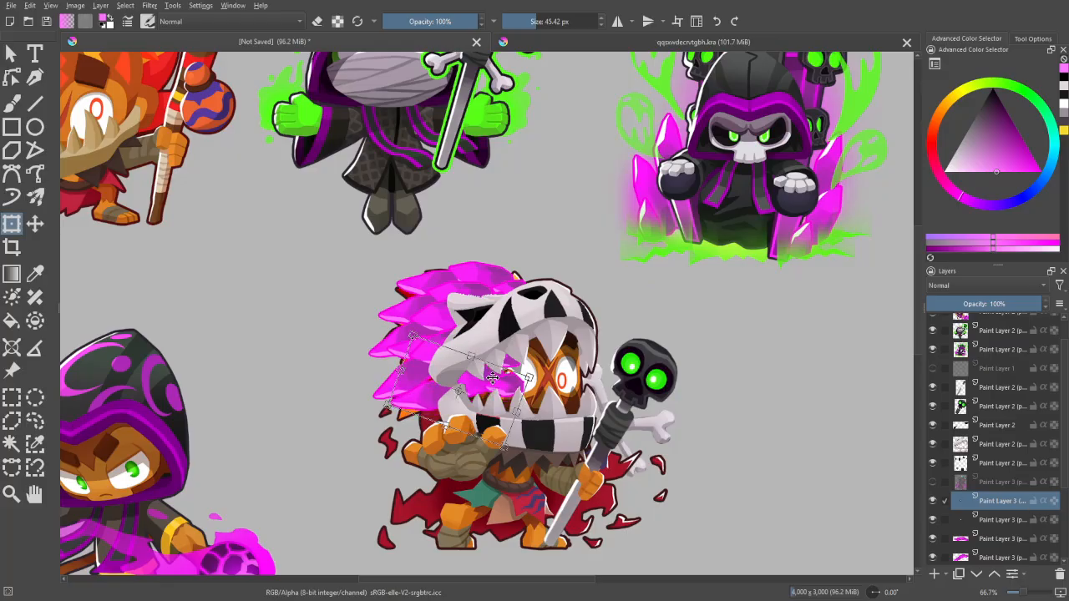
key("Return")
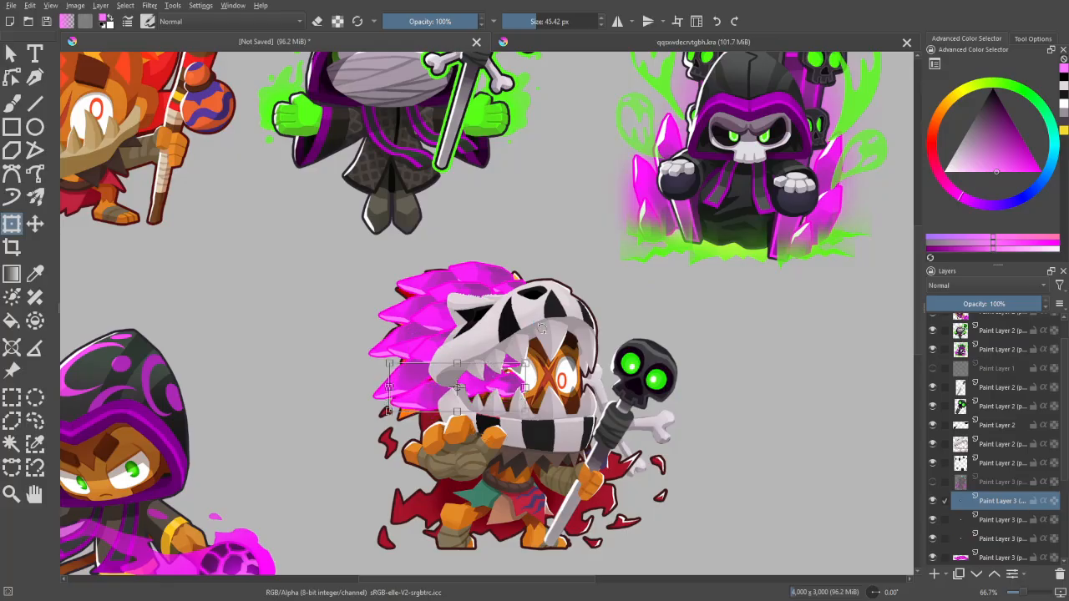
- Turn a crystal cluster steeply downward over the lowest feathers and fit another copy beneath it to fill the mane
key("Return")
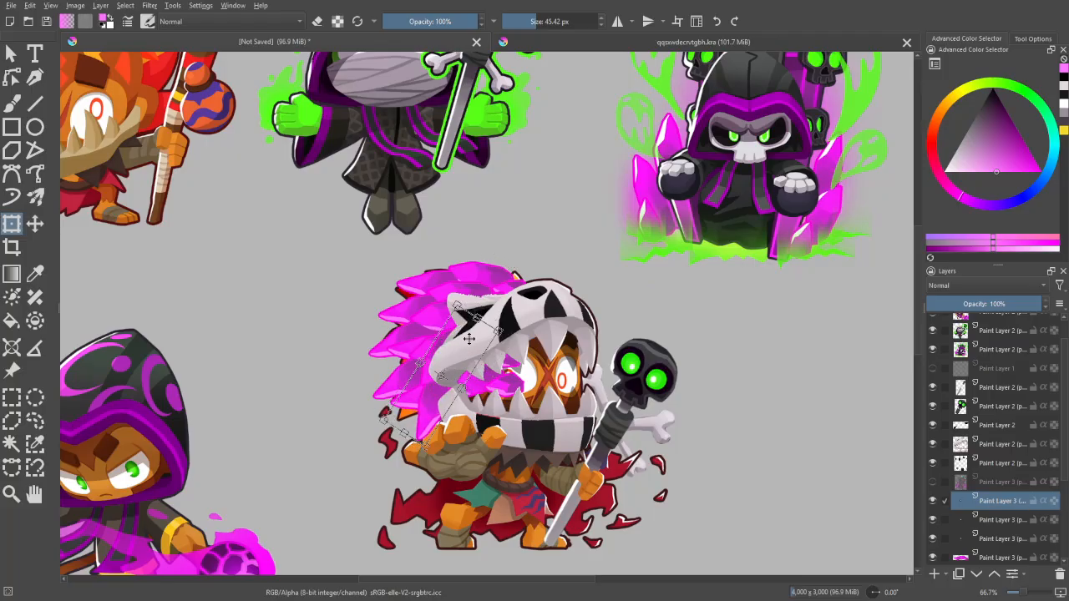
left_click(502, 293)
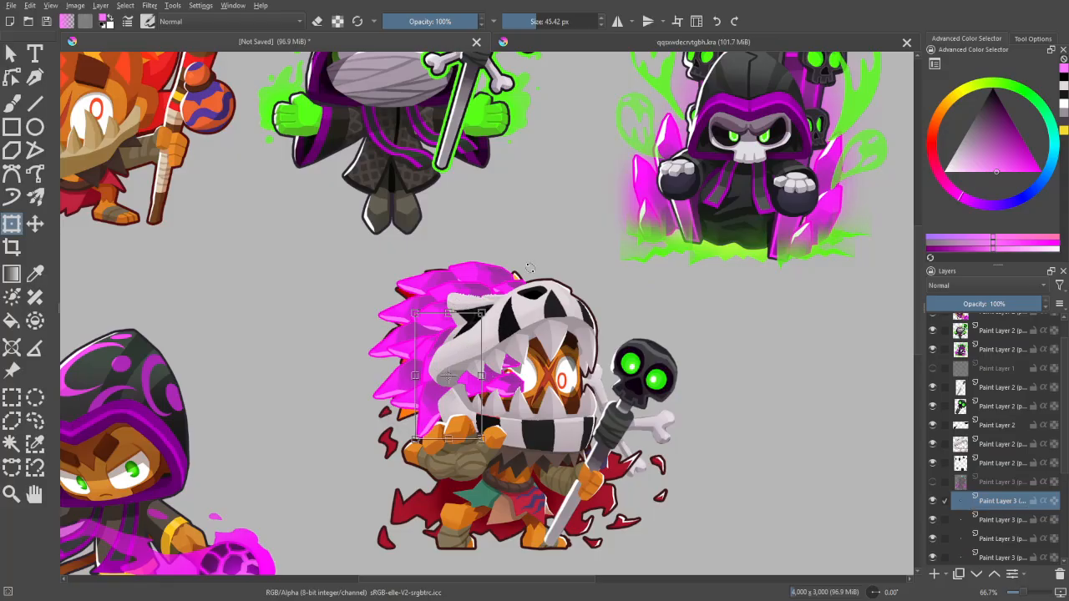
left_click(1003, 520)
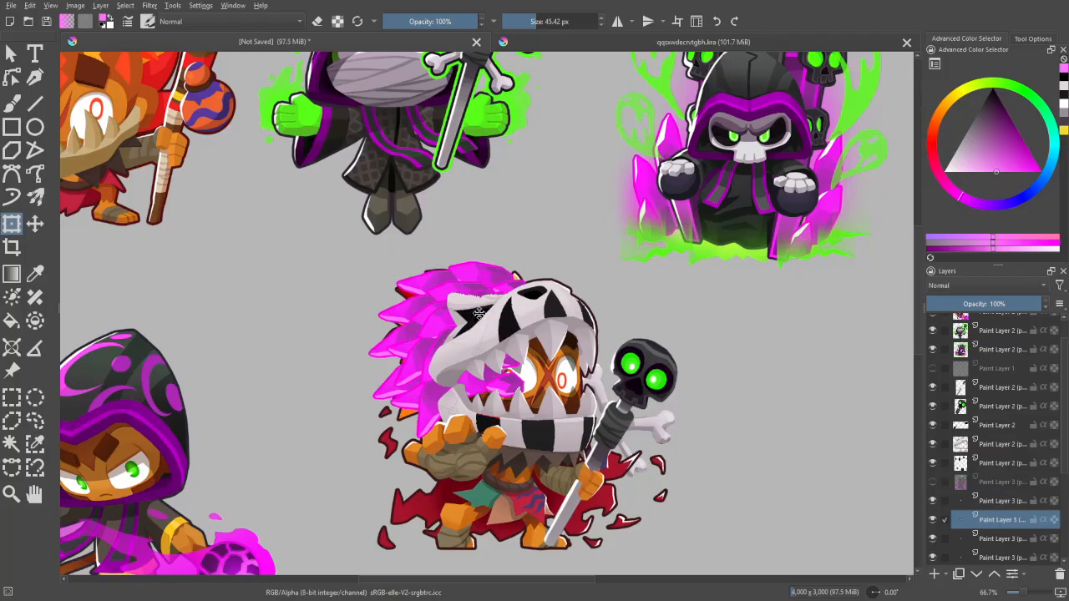
left_click(478, 314)
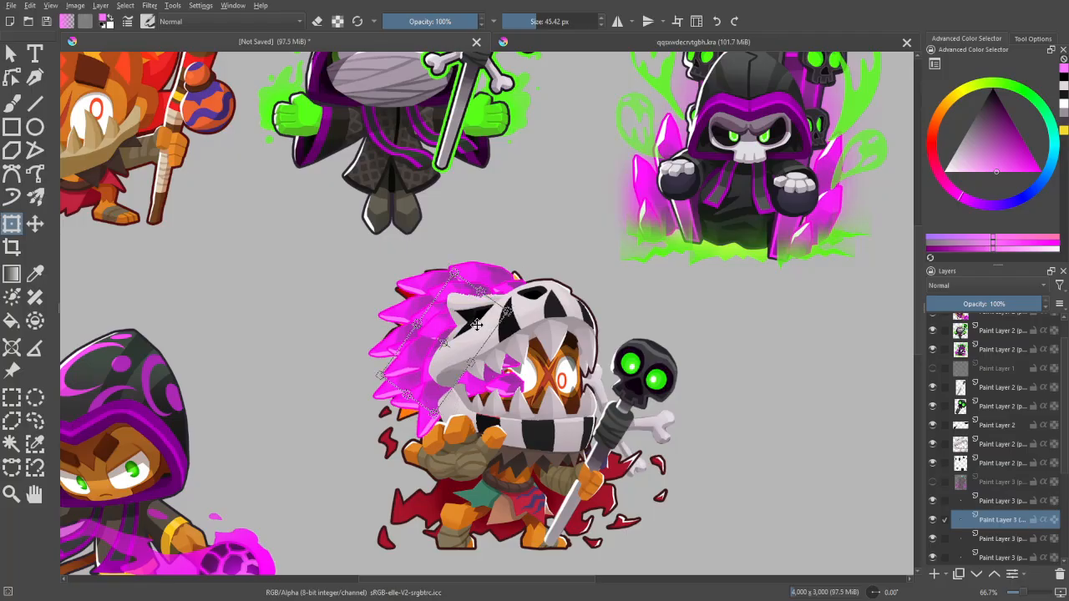
- Merge the separate crystal layers into a single layer above the character
key("b")
scroll(540, 342, "down", 1)
key("m")
key("m")
scroll(535, 338, "up", 2)
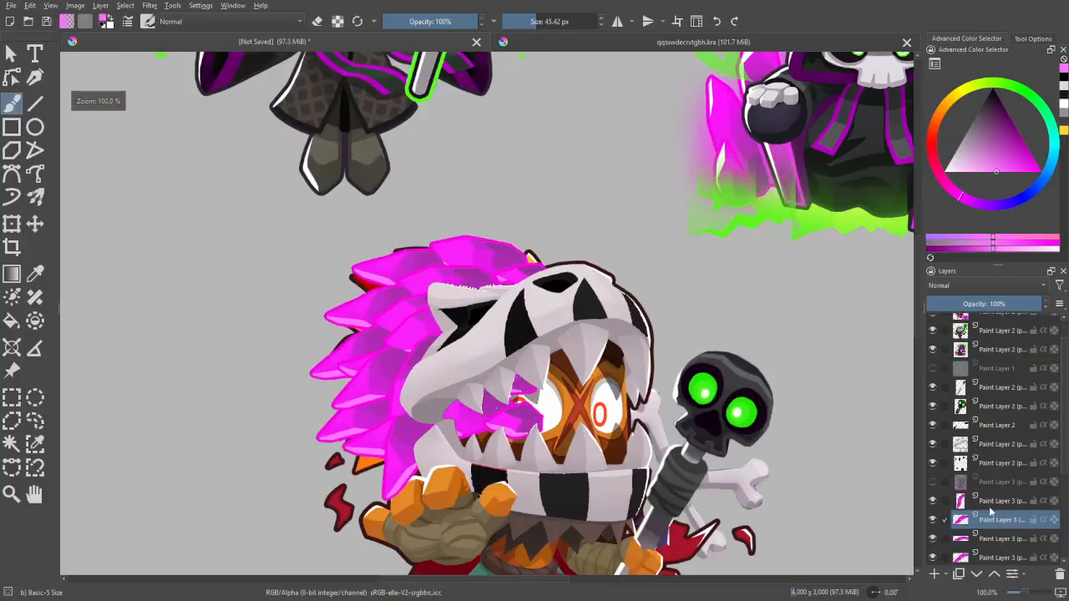
left_click(993, 501)
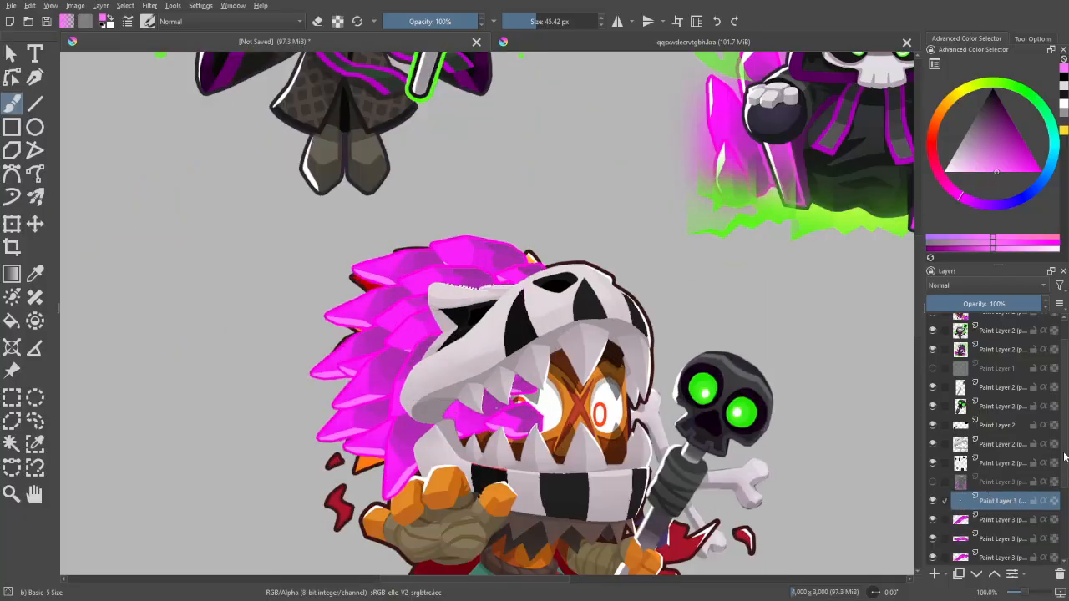
scroll(1065, 455, "down", 2)
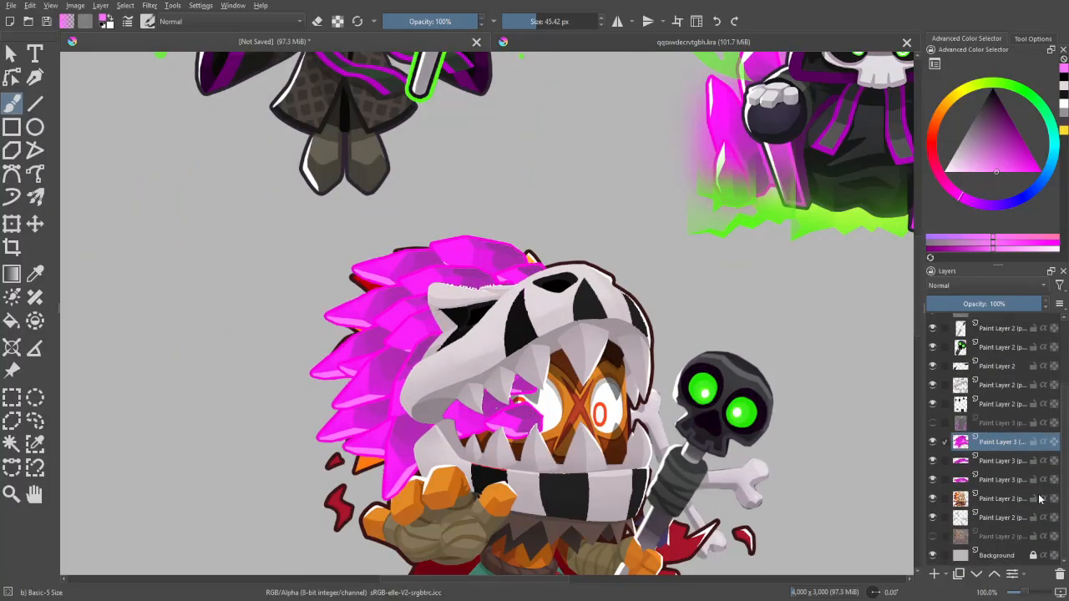
scroll(1040, 499, "up", 2)
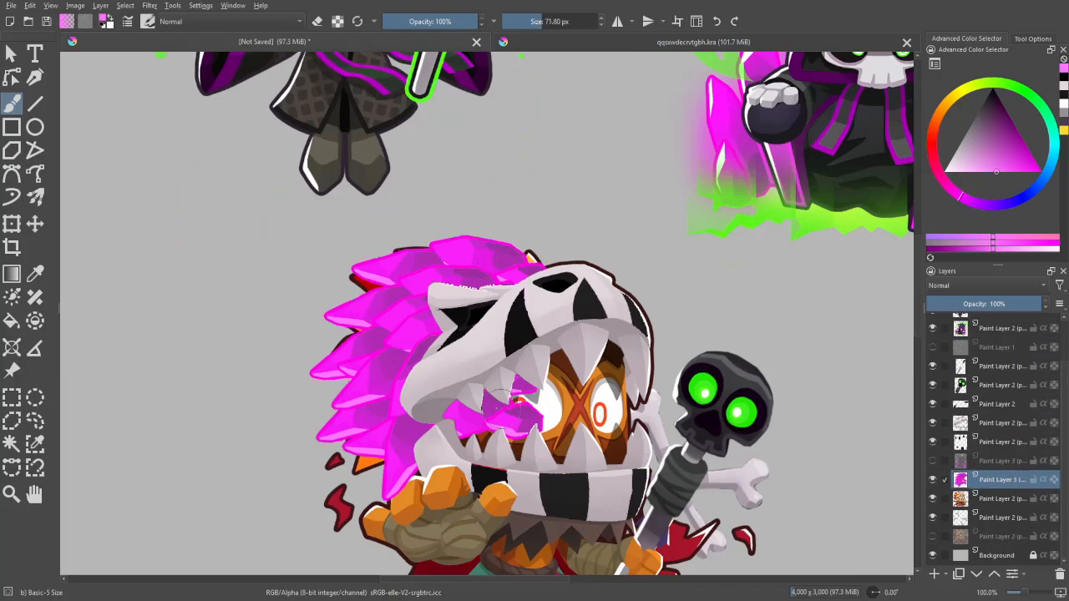
- Erase the crystal parts covering the face inside the skull's mouth with the eraser enlarged to about 91 px
key("bracketright")
key("e")
mouse_move(535, 401)
left_mouse_down()
mouse_move(536, 434)
mouse_move(493, 455)
mouse_move(476, 426)
left_mouse_up()
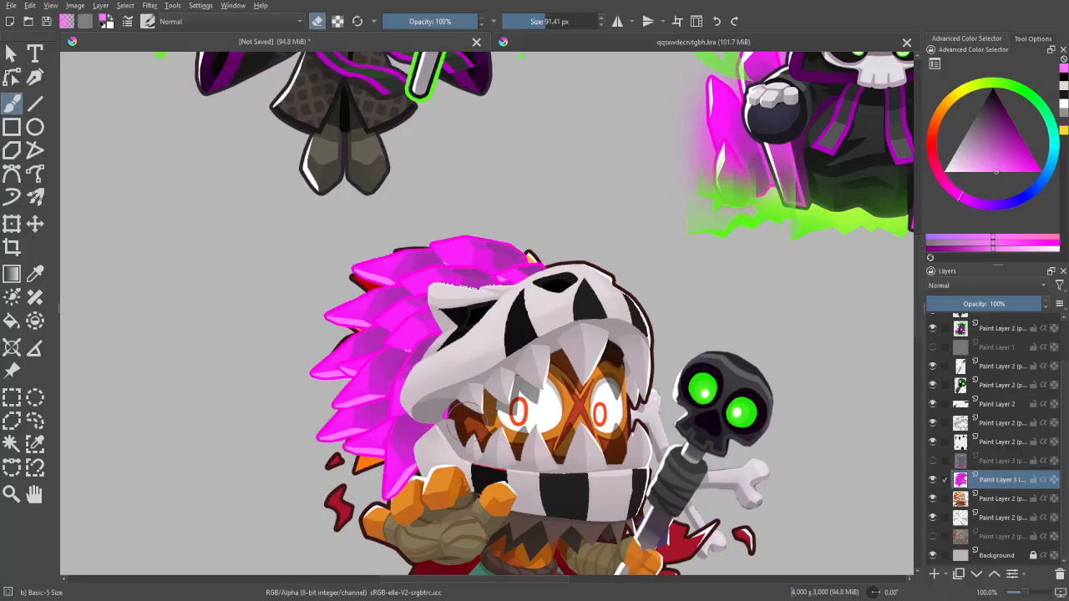
key("e")
- Check the merged crystal mane in mirrored view and compare it with the reference characters
key("minus")
key("minus")
key("m")
key("m")
key("plus")
key("plus")
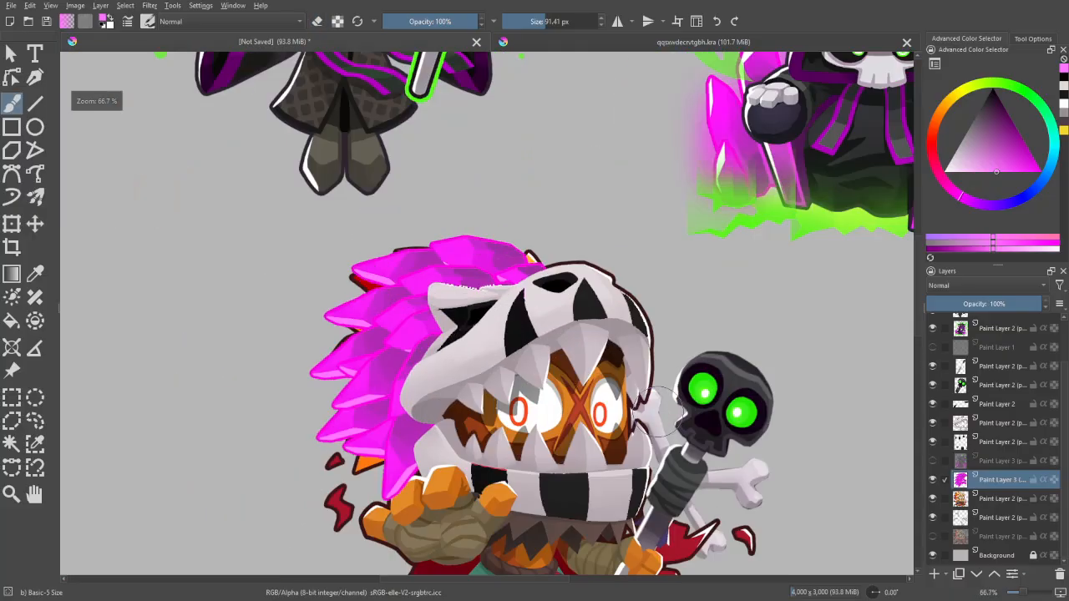
key("plus")
left_click_drag(665, 331, 661, 395)
scroll(661, 395, "up", 1)
scroll(486, 314, "down", 2)
scroll(487, 313, "down", 1)
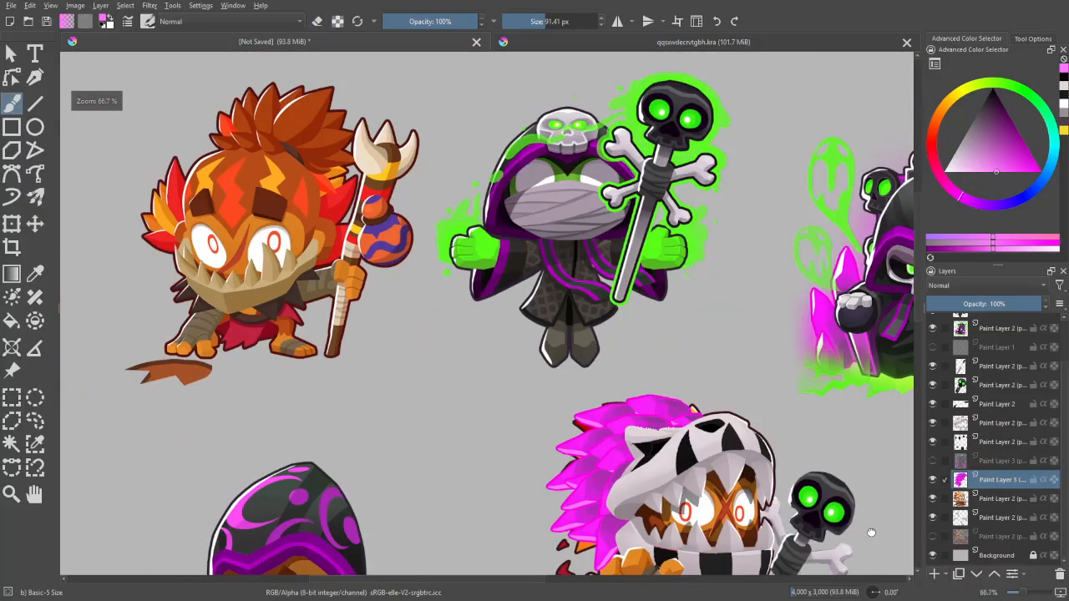
- Paint white over the jagged upper edge of the skull's ear on its own layer and undo the last two strokes
scroll(757, 501, "up", 1)
left_click(998, 423)
key("plus")
left_click(945, 172)
key("plus")
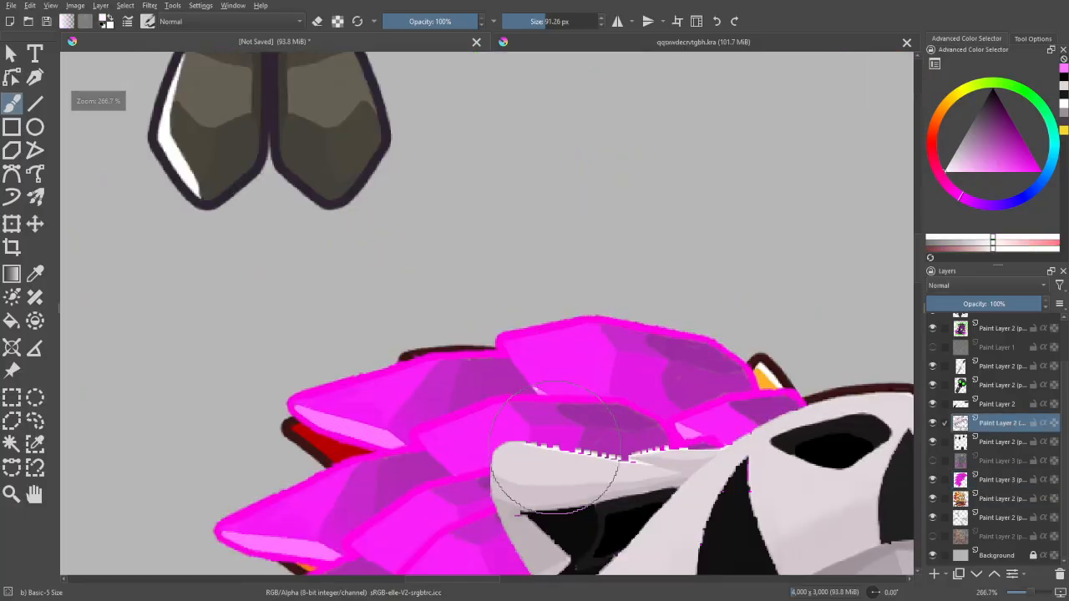
left_click_drag(523, 449, 438, 449, "shift")
left_click_drag(548, 447, 534, 446)
mouse_move(543, 448)
left_mouse_down("shift")
mouse_move(638, 464)
mouse_move(642, 453)
mouse_move(423, 394)
mouse_move(537, 387)
mouse_move(508, 398)
left_mouse_up("shift")
key("ctrl+z")
key("ctrl+z")
- Touch up the skull's ear edge with an off-white brush reduced to about 17 px
key("e")
key("e")
left_click(516, 399, "ctrl")
key("minus")
key("minus")
key("minus")
key("minus")
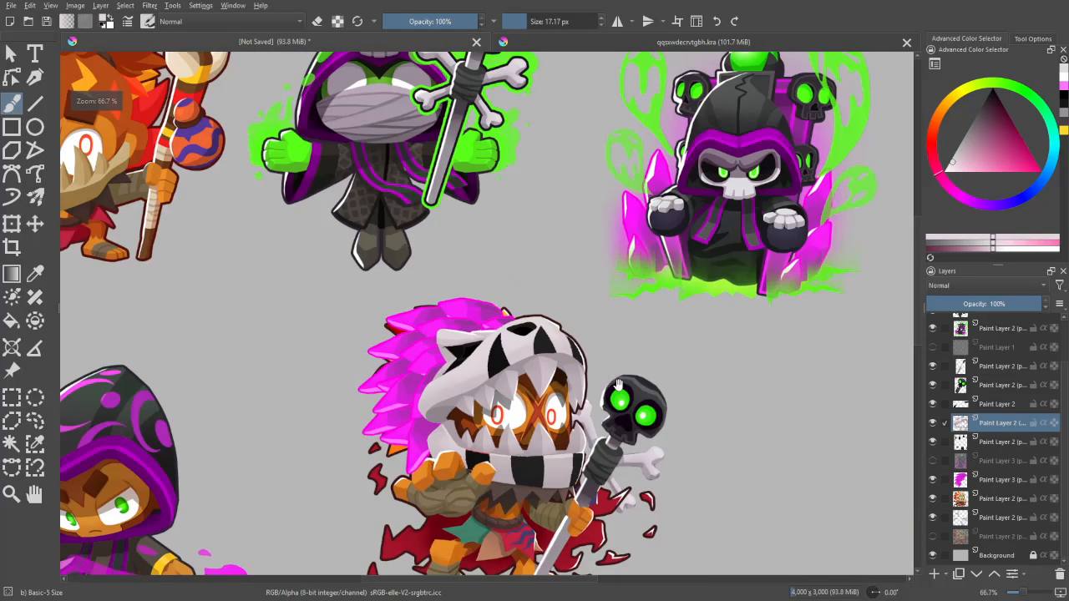
- Erase the original feathers still showing around the crystals on the base character layer with an eraser of about 83 px
left_click_drag(709, 499, 698, 391)
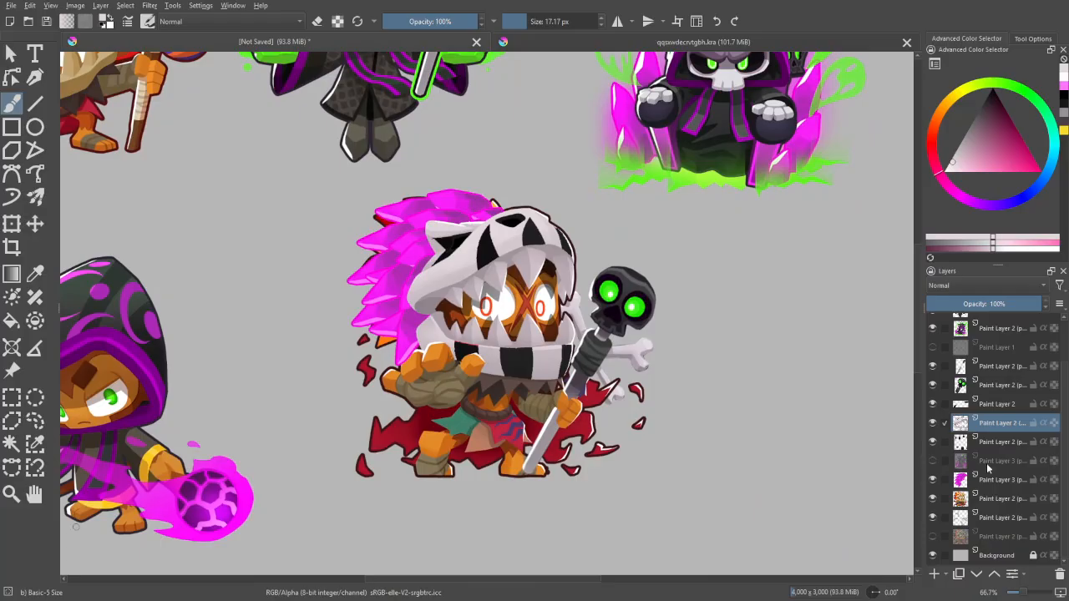
left_click(998, 498)
key("1")
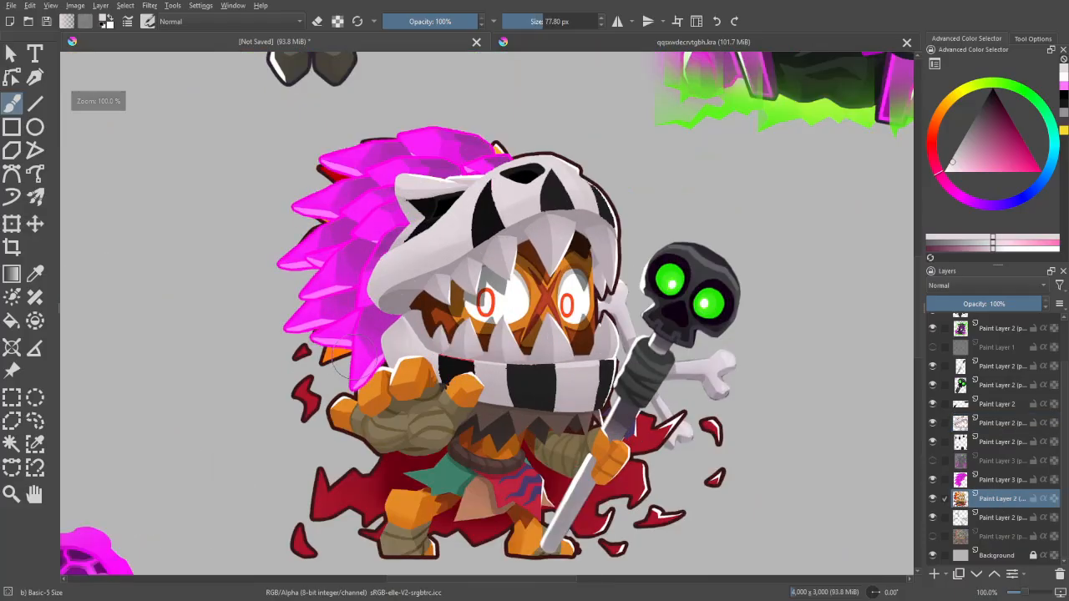
key("e")
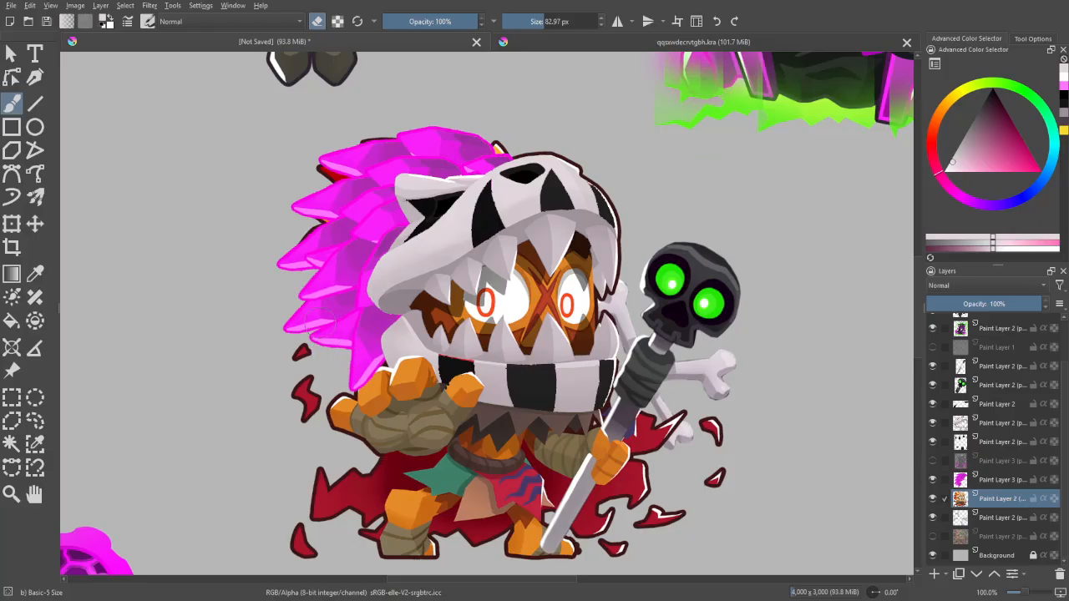
left_click_drag(314, 290, 326, 336)
mouse_move(323, 291)
left_mouse_down()
mouse_move(324, 239)
mouse_move(363, 236)
left_mouse_up()
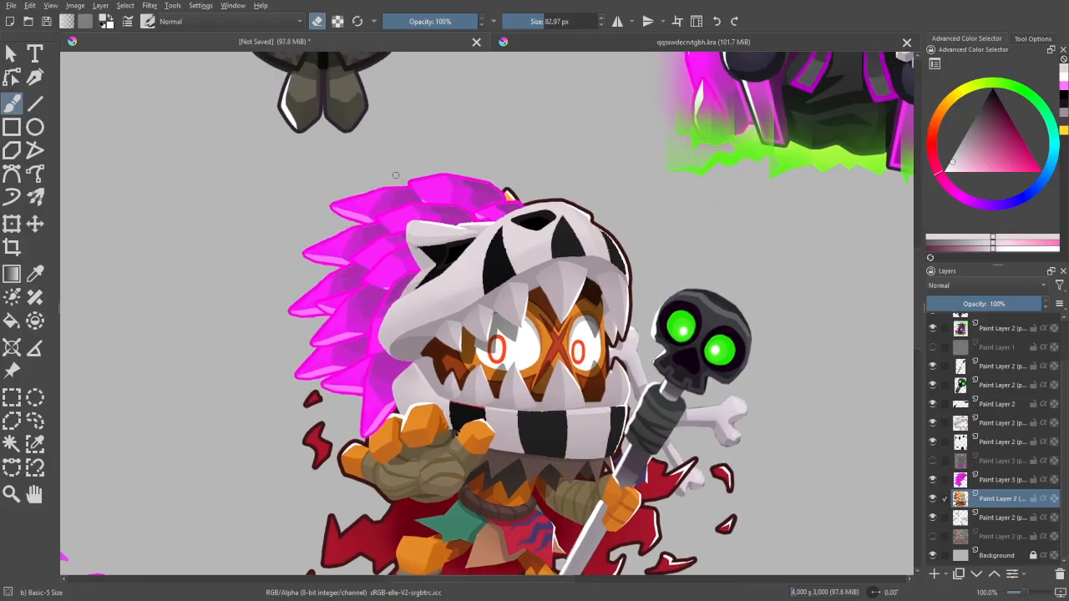
mouse_move(433, 178)
left_mouse_down()
mouse_move(490, 172)
mouse_move(517, 181)
left_mouse_up()
key("e")
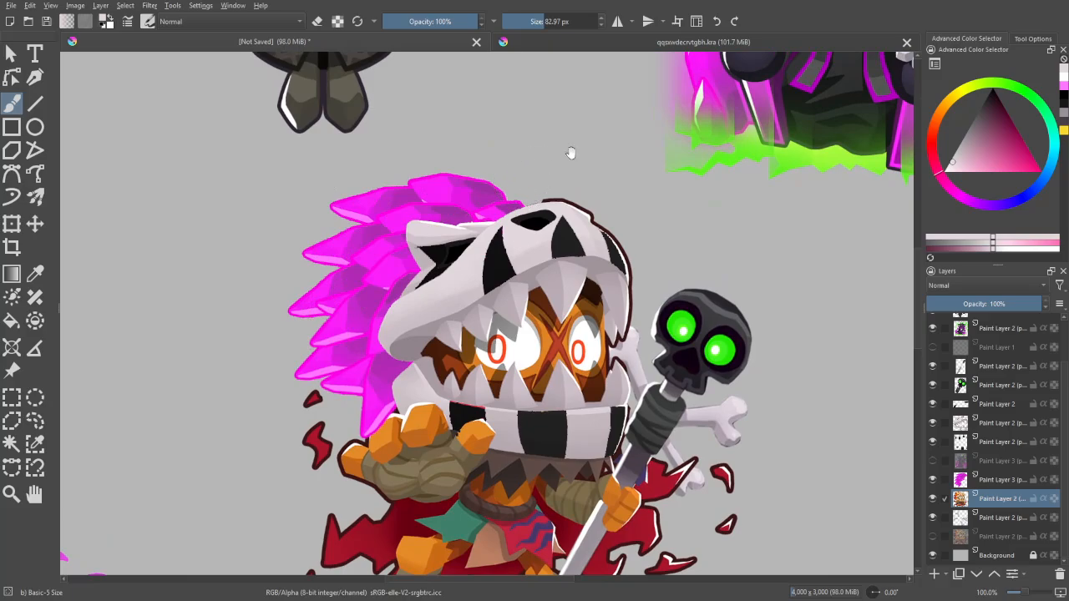
scroll(529, 231, "up", 3)
key("e")
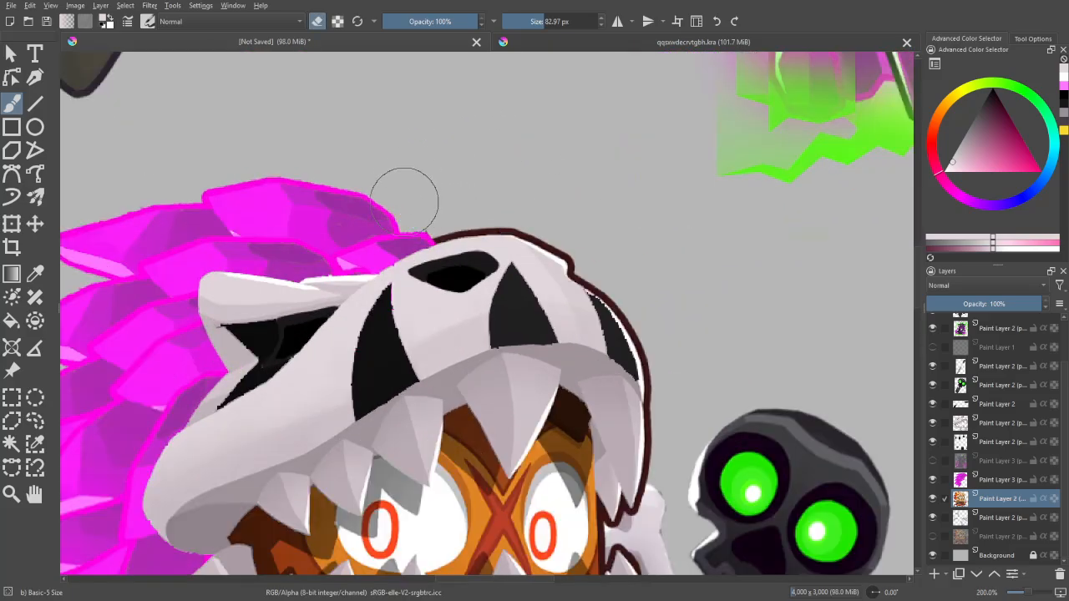
scroll(501, 250, "down", 4)
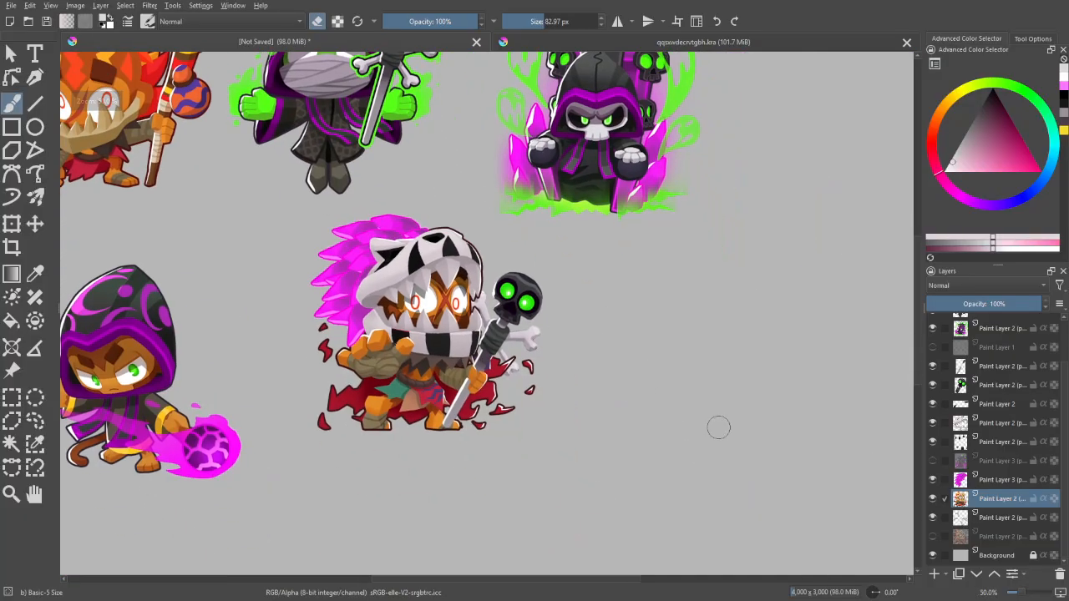
- Check the cleaned-up crystal mane mirrored and at several zoom levels against the whole reference sheet
key("m")
key("m")
key("ctrl+plus")
left_click_drag(719, 344, 731, 401)
key("ctrl+minus")
key("ctrl+minus")
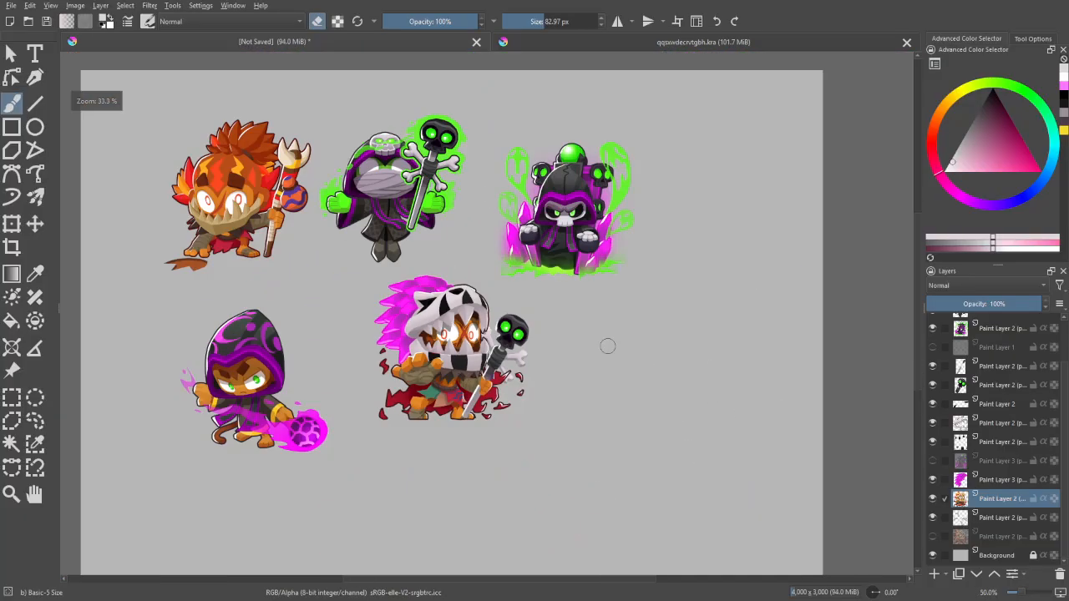
key("ctrl+plus")
left_click_drag(782, 473, 825, 499)
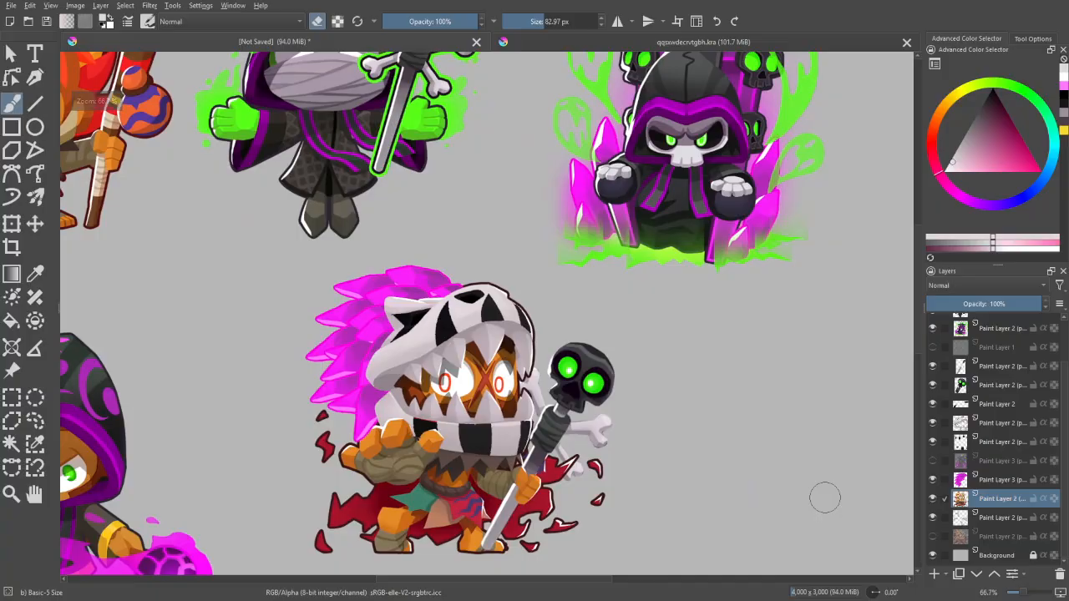
mouse_move(794, 430)
left_mouse_down()
mouse_move(771, 466)
mouse_move(777, 430)
left_mouse_up()
key("ctrl+minus")
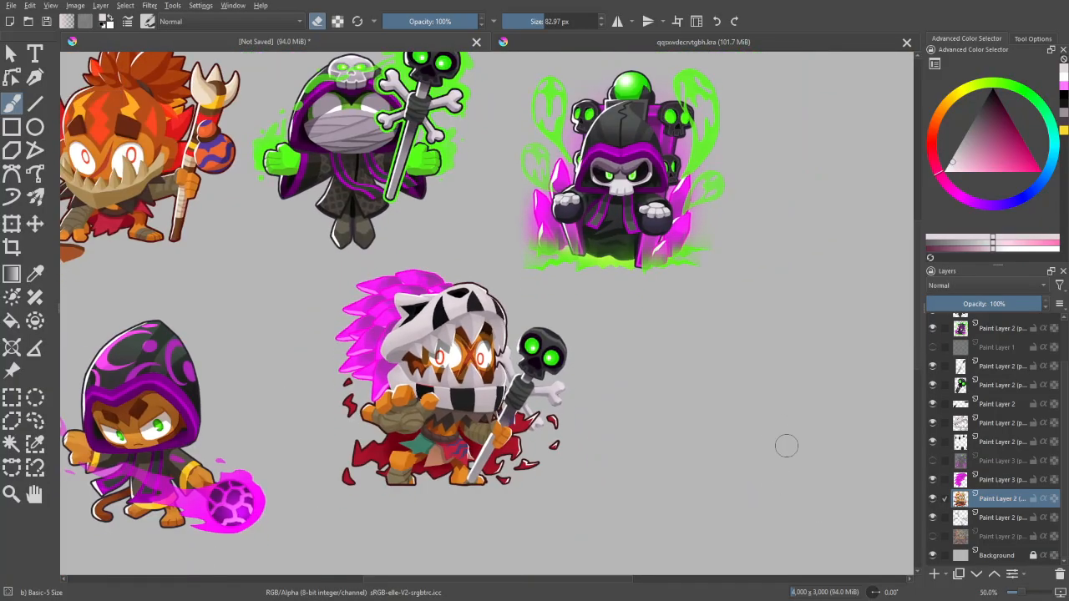
key("ctrl+plus")
key("ctrl+plus")
- Take the white of the eyes and paint out both red pupils with a brush of about 33 px
key("w")
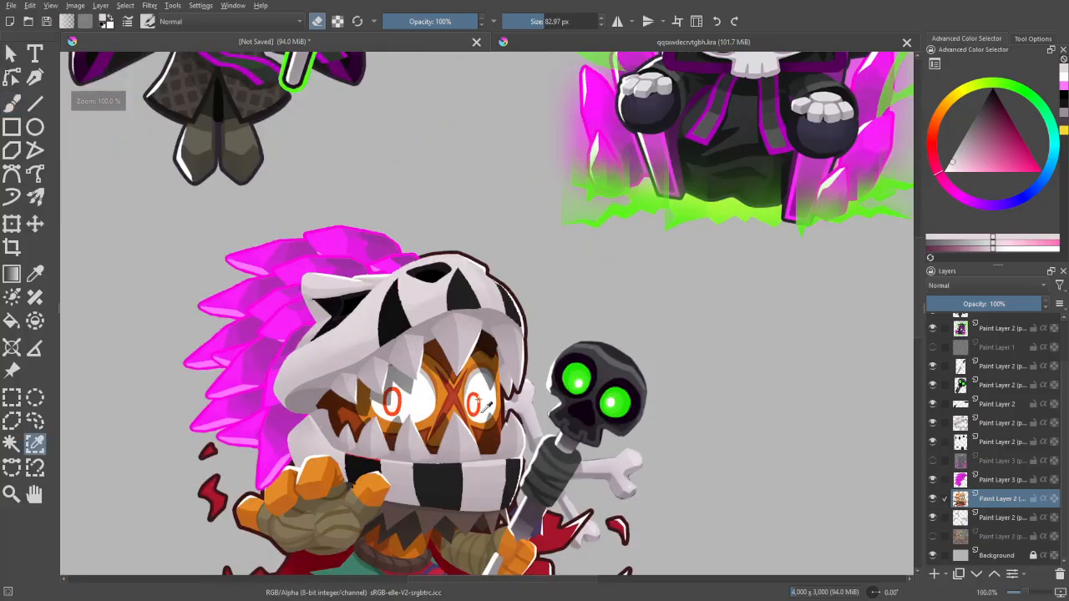
left_click_drag(535, 397, 562, 335)
key("ctrl+plus")
key("ctrl+plus")
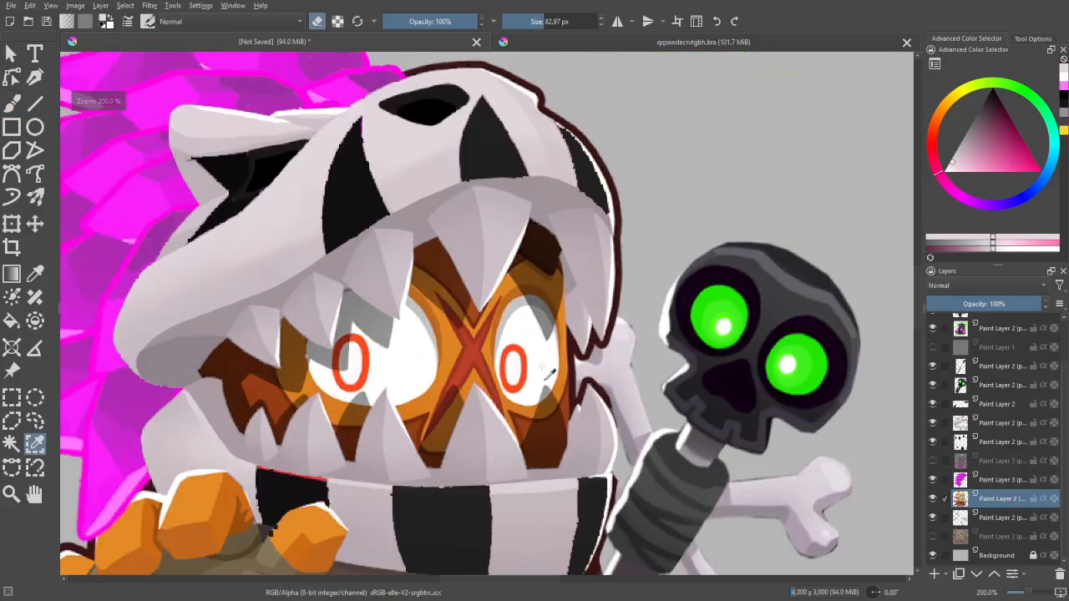
key("b")
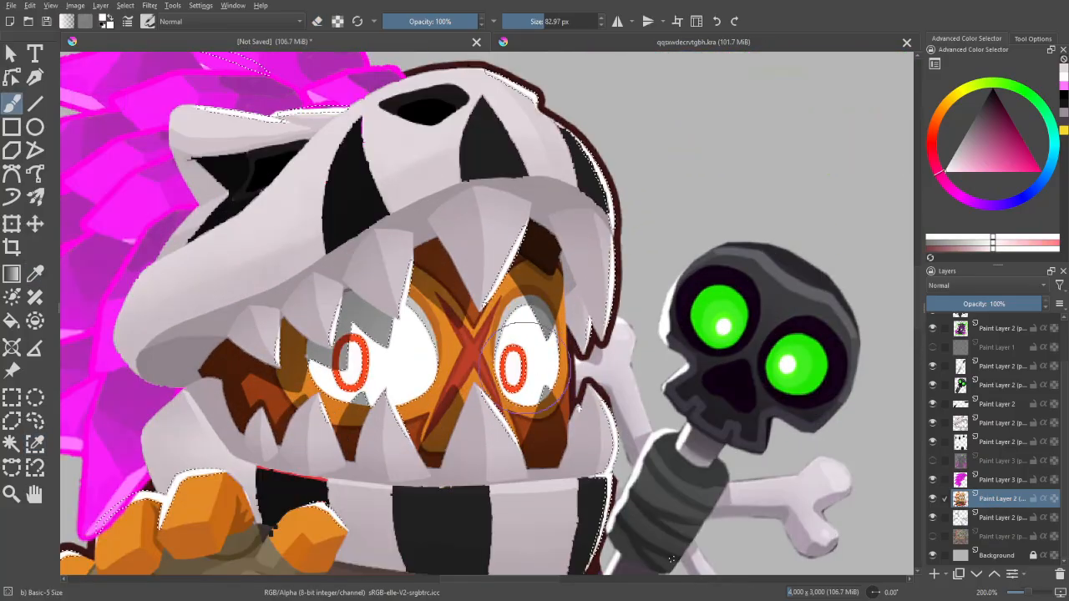
key("ctrl+plus")
mouse_move(540, 386)
left_mouse_down("shift")
mouse_move(512, 373)
mouse_move(519, 402)
mouse_move(513, 380)
mouse_move(537, 394)
left_mouse_up("shift")
left_click_drag(334, 400, 313, 343)
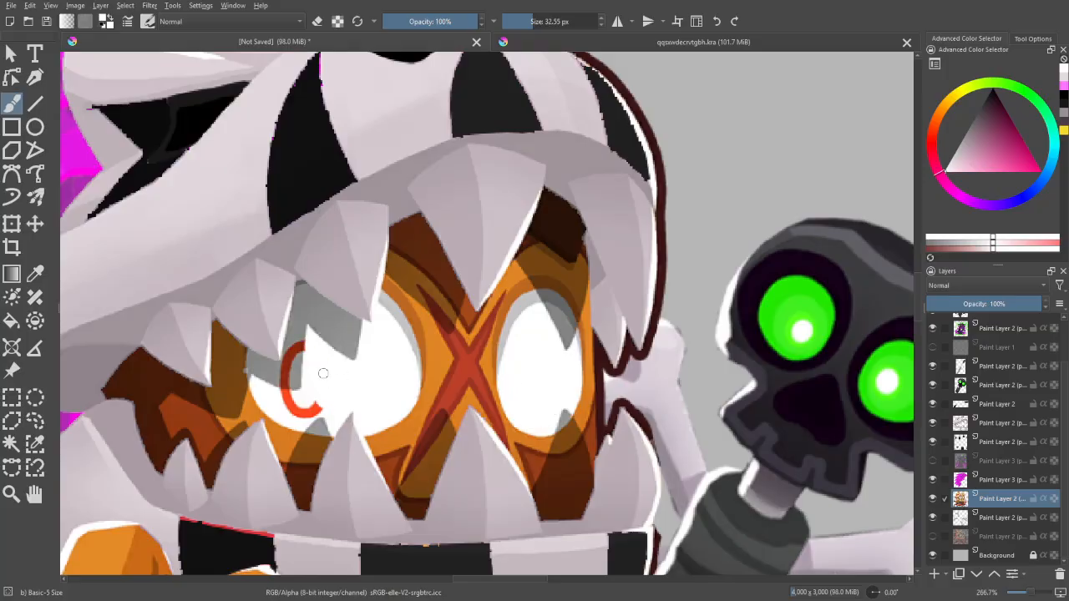
mouse_move(314, 405)
left_mouse_down()
mouse_move(287, 399)
mouse_move(288, 357)
mouse_move(309, 354)
mouse_move(309, 344)
left_mouse_up()
left_click(299, 370, "ctrl")
left_click(311, 353, "ctrl")
- Check the face with its pupils painted out and activate Similar Color Selection on the base character layer
key("ctrl+minus")
key("ctrl+minus")
left_click_drag(694, 390, 700, 463)
key("ctrl+minus")
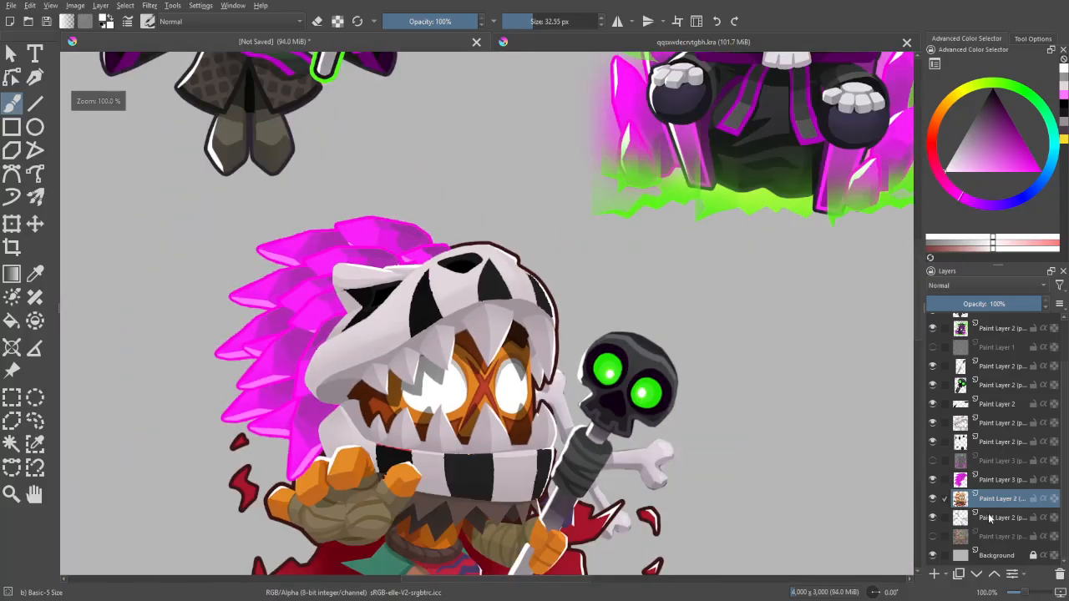
key("ctrl+plus")
key("w")
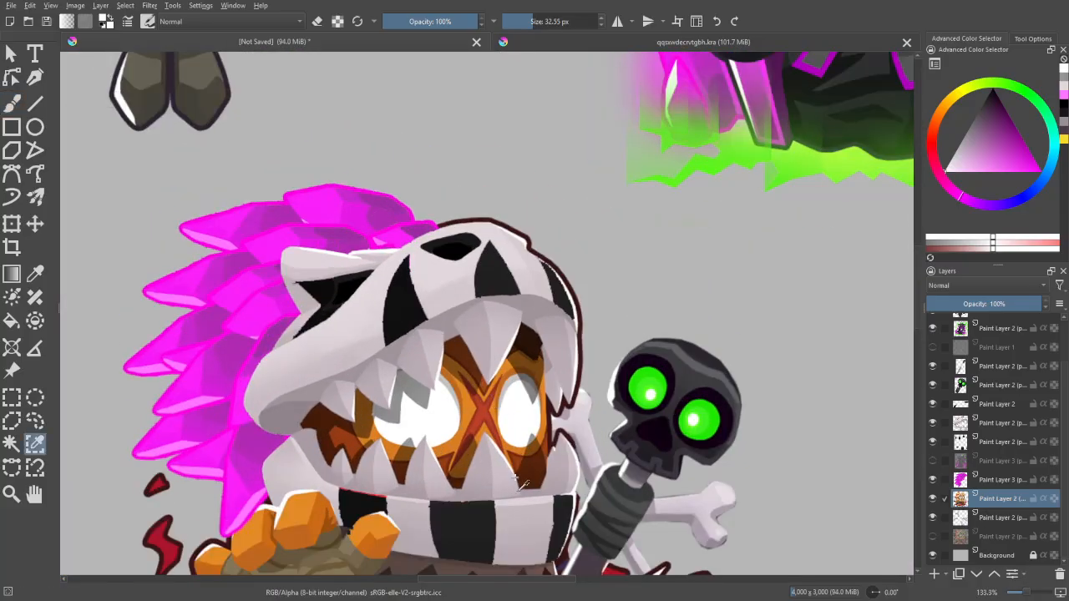
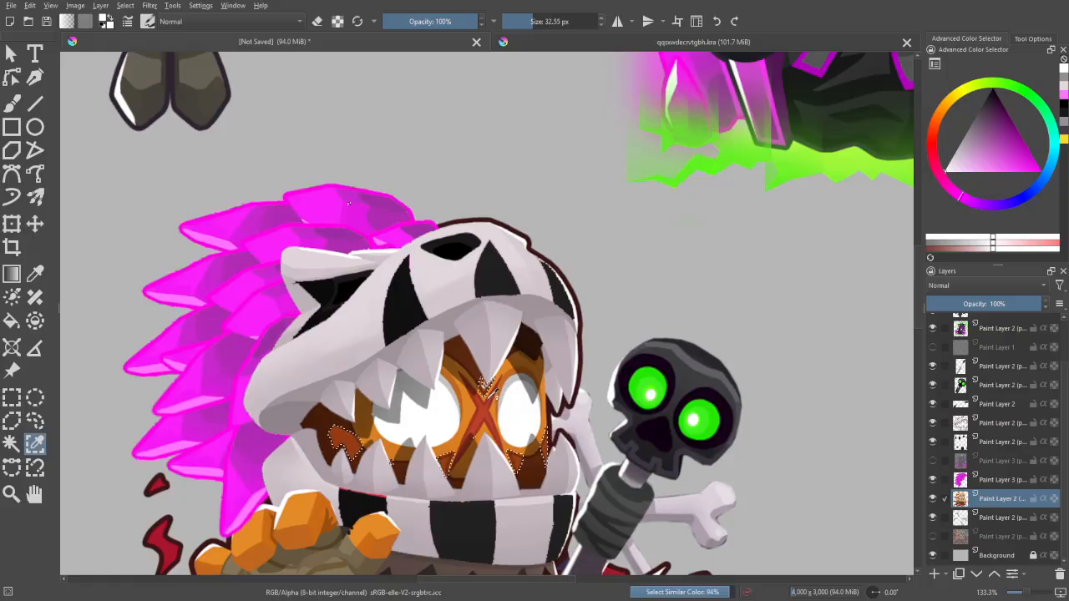
- Select the dark brown shades around the eyes inside the skull's mouth on the base character layer with Similar Color Selection
left_click(505, 400)
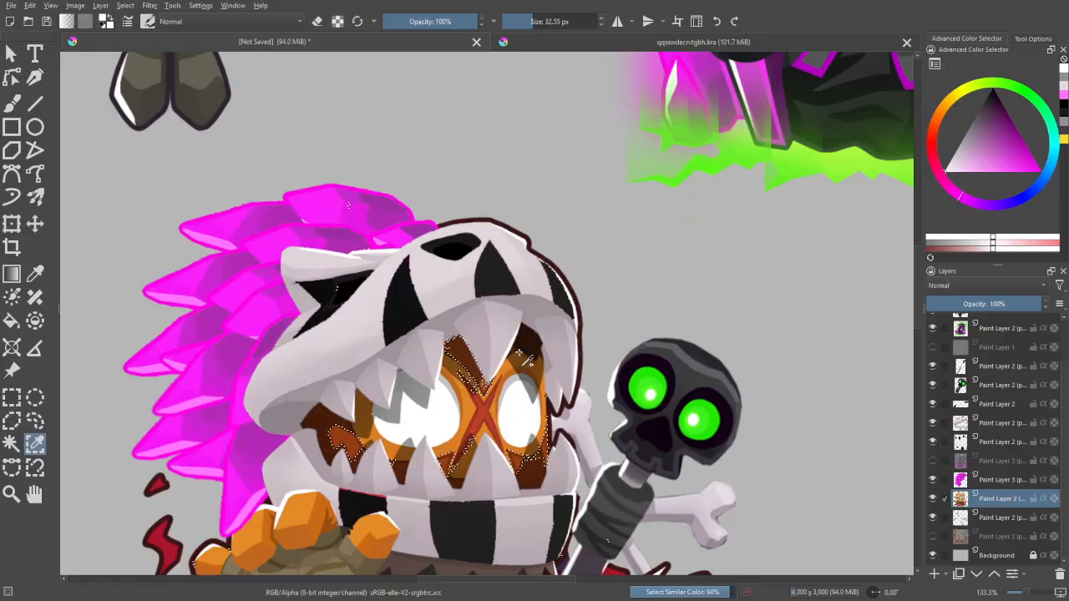
left_click(516, 361)
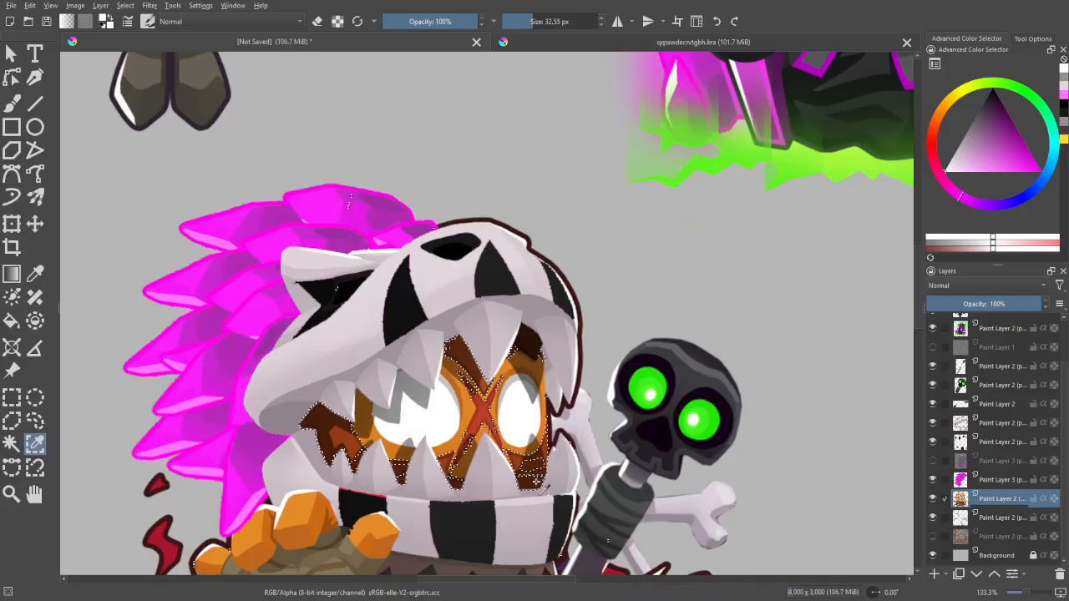
left_click(547, 494)
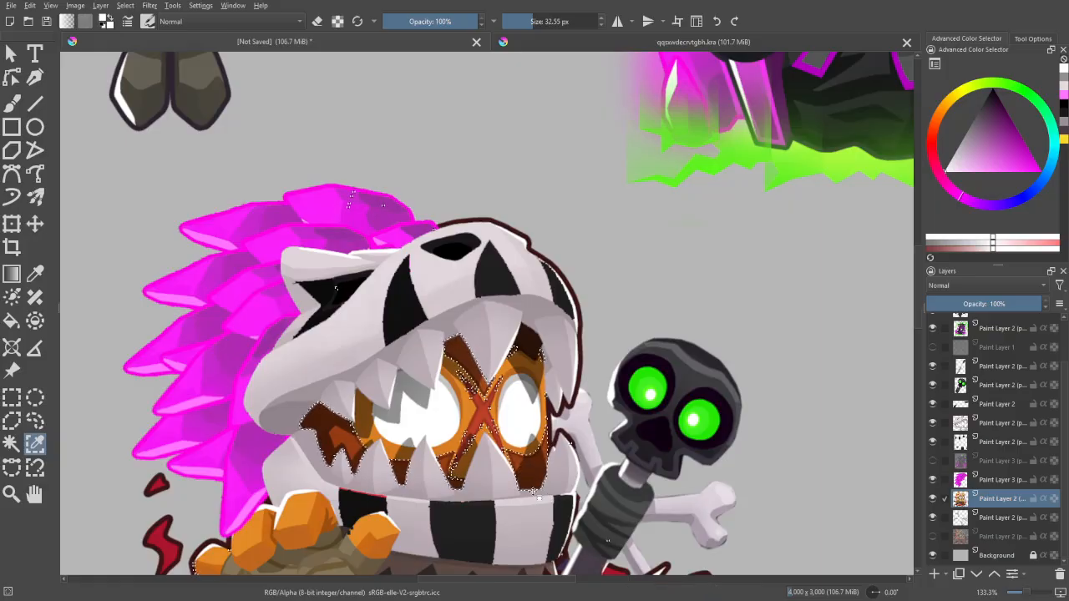
- Check the dark brown selection on the face and body at several zoom levels against the reference sheet
scroll(538, 498, "up", 3)
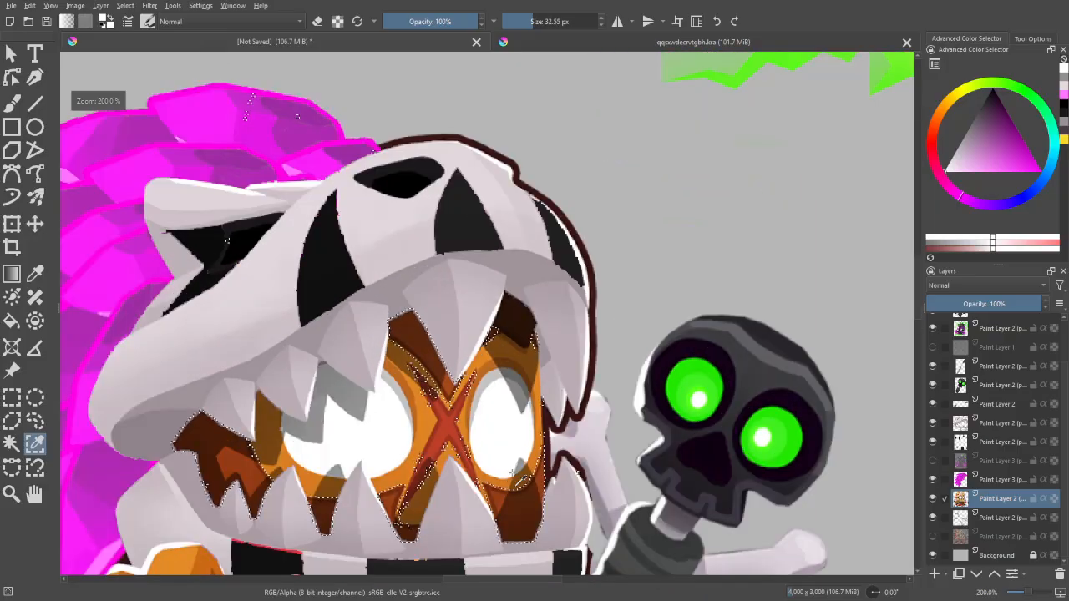
scroll(516, 478, "down", 4)
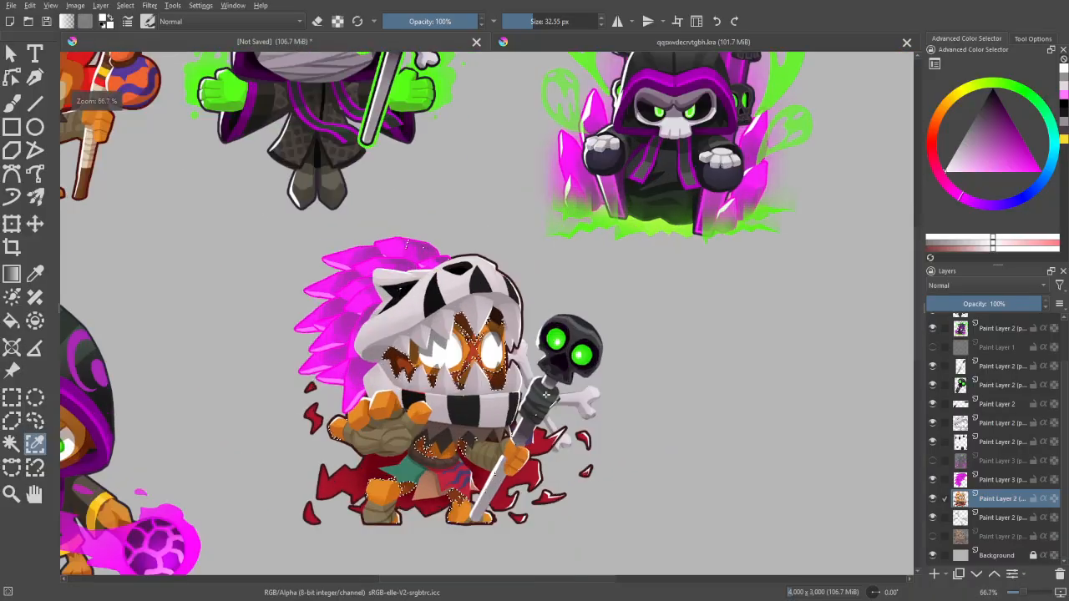
scroll(488, 313, "up", 2)
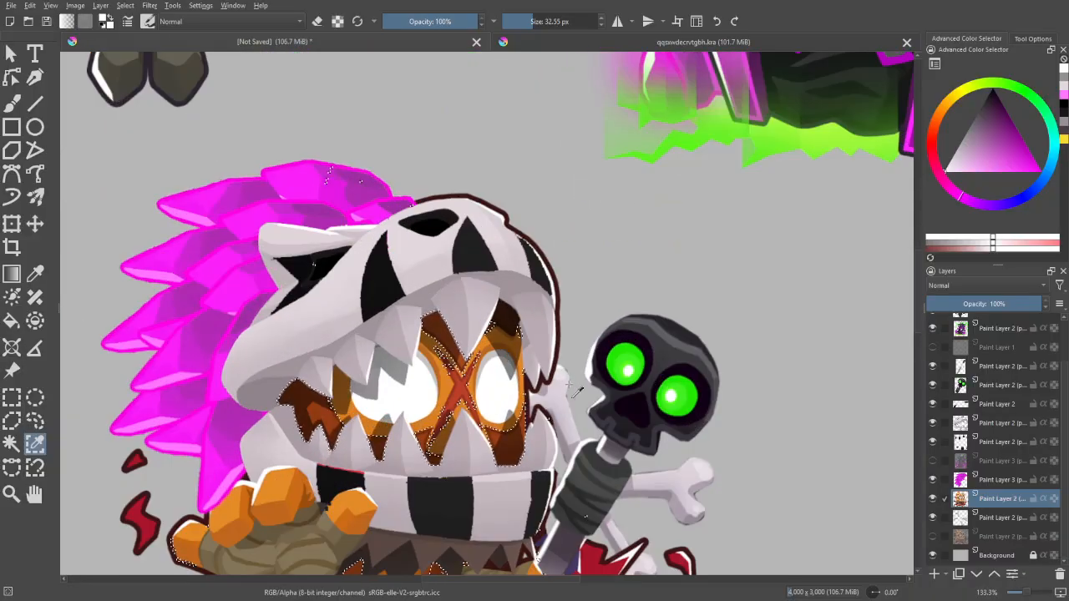
scroll(575, 390, "down", 3)
scroll(609, 304, "up", 1)
scroll(639, 390, "down", 2)
scroll(732, 370, "up", 2)
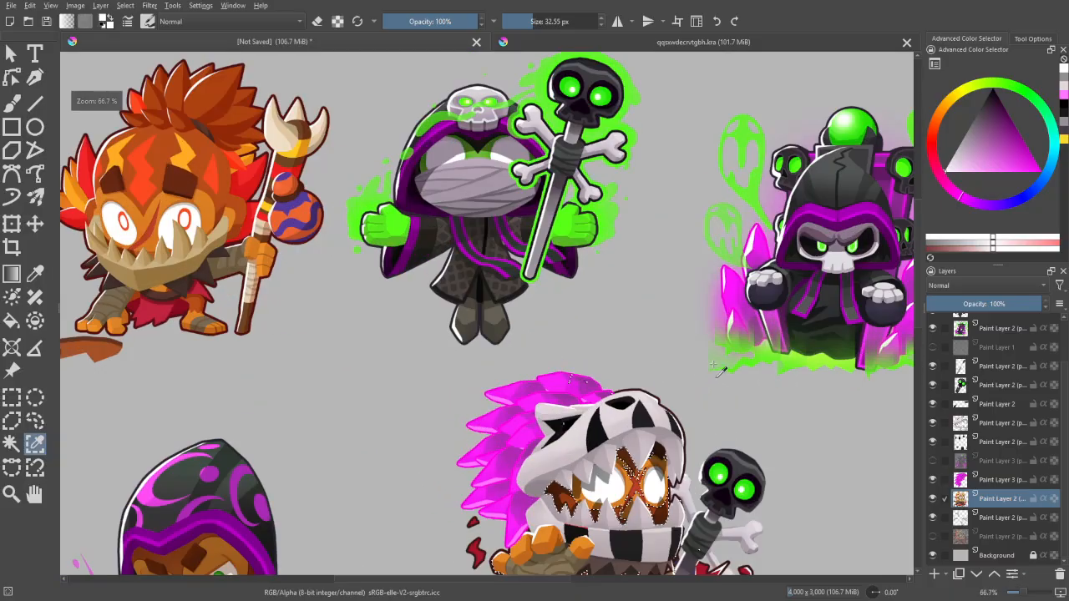
left_click_drag(738, 410, 684, 410)
left_click_drag(715, 464, 647, 382)
scroll(647, 383, "up", 2)
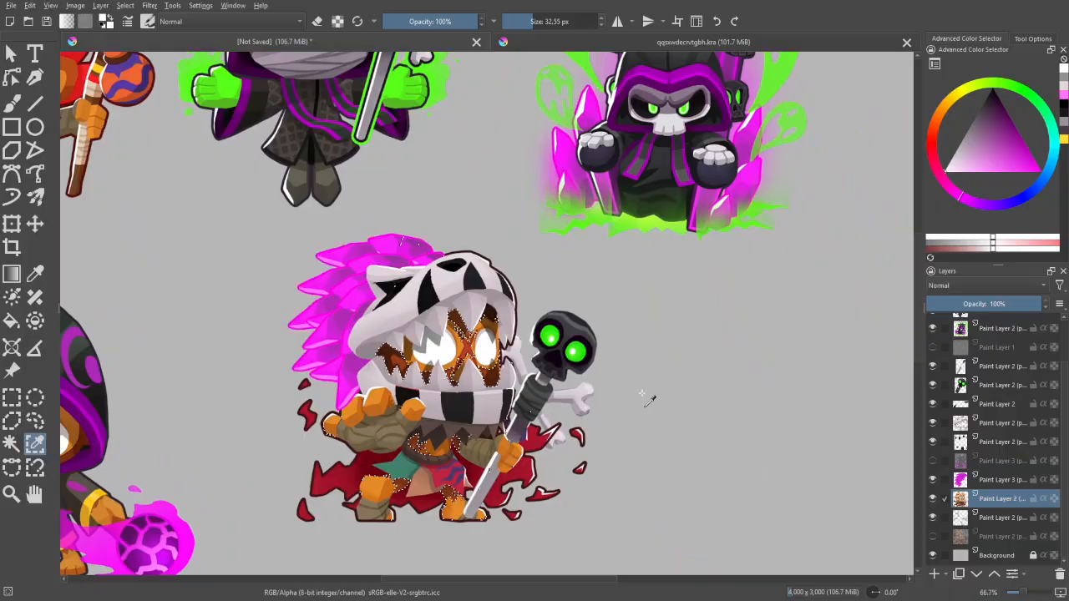
scroll(645, 384, "down", 1)
scroll(643, 380, "up", 1)
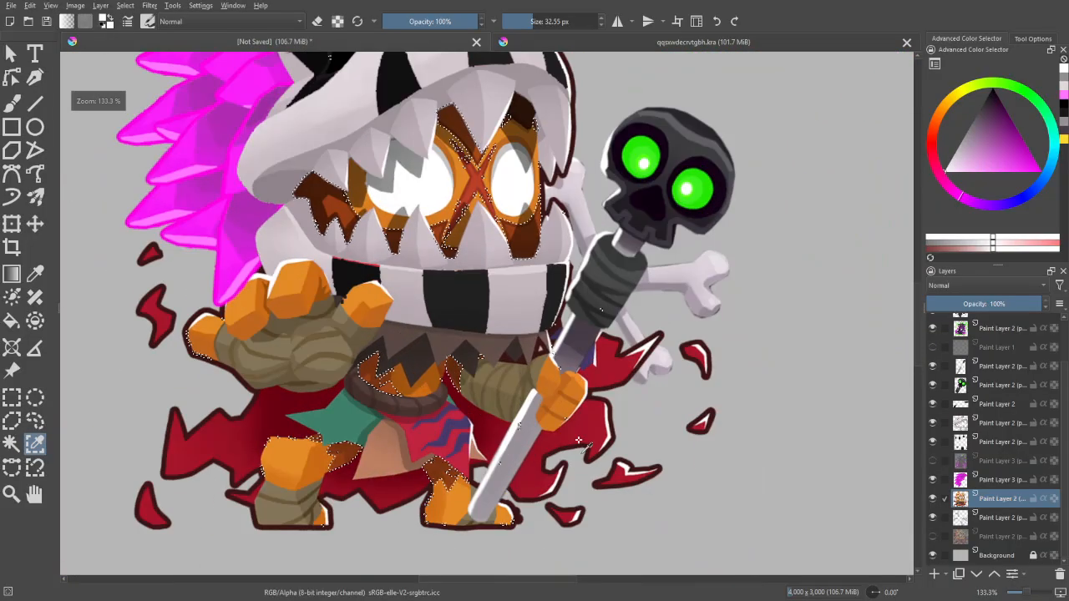
left_click_drag(610, 378, 614, 436)
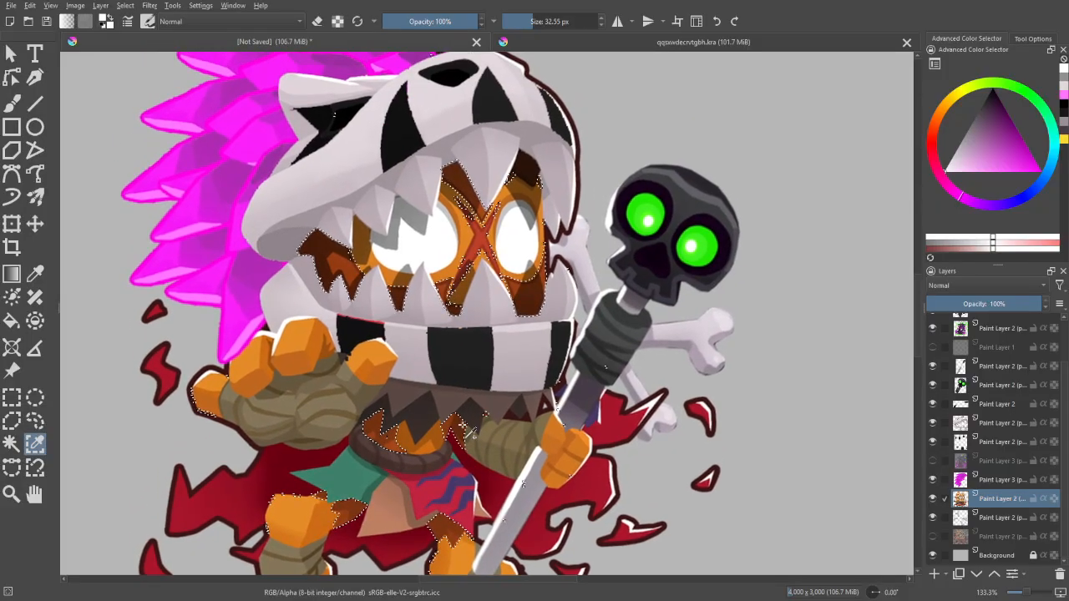
- Add the remaining dark brown skin shadows on the character's lower body to the selection
left_click(517, 507)
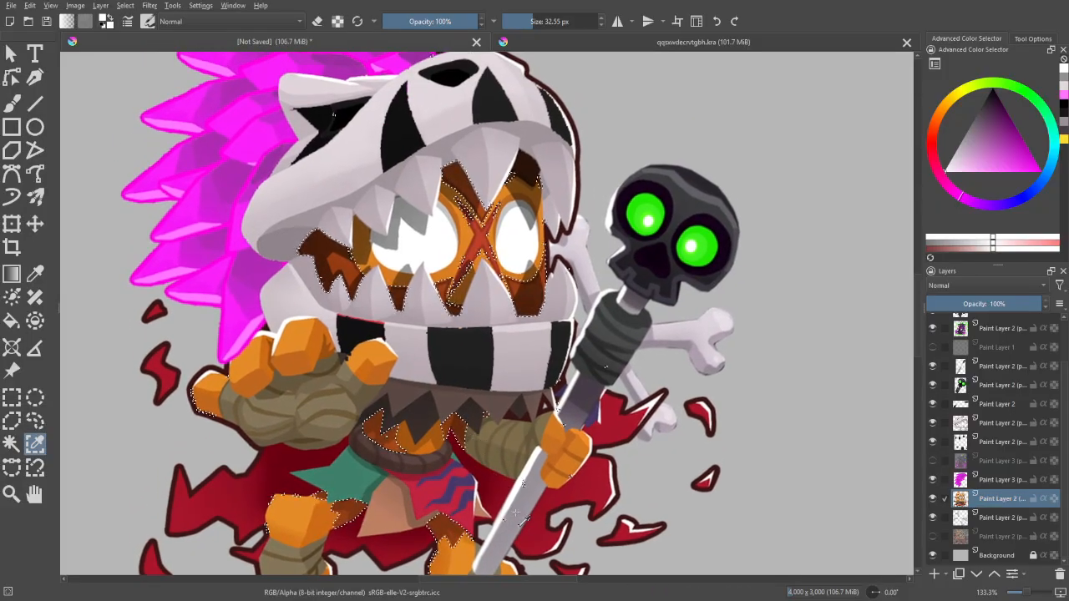
left_click(483, 498)
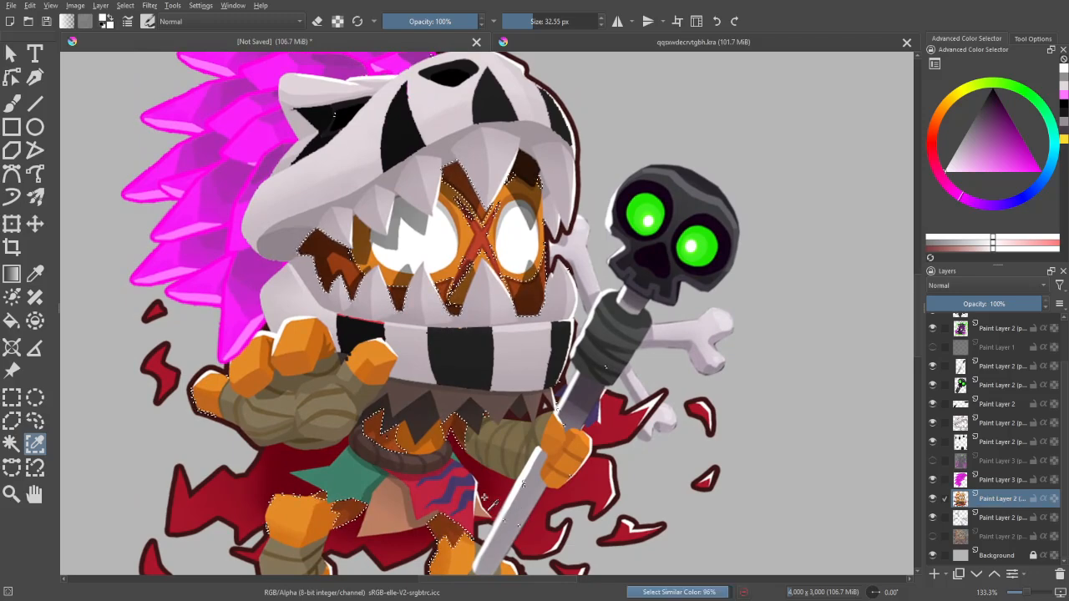
key("minus")
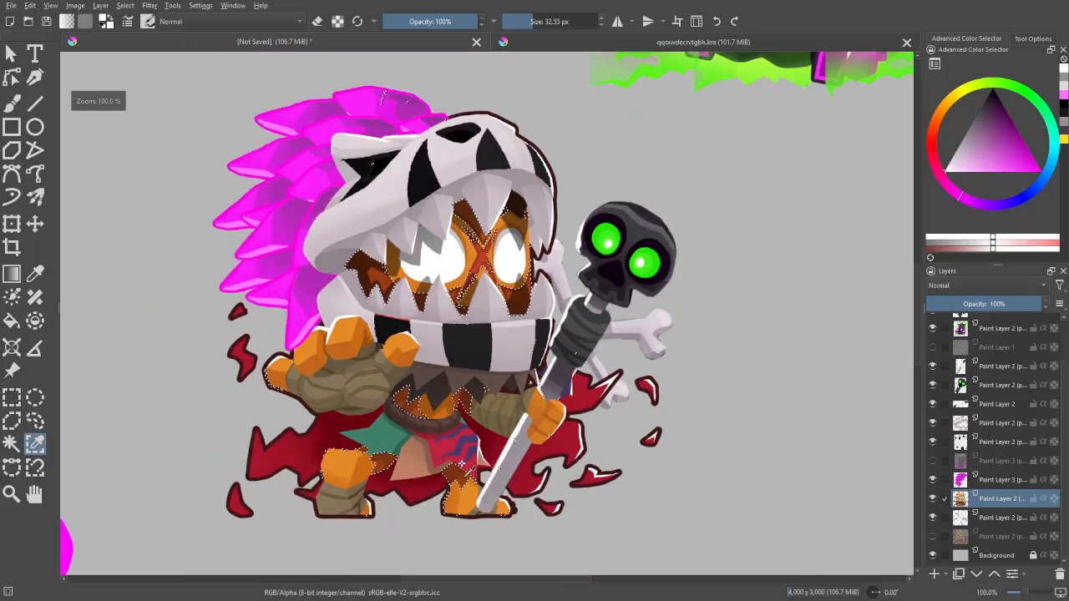
- Intersect the selection with a freehand outline around the face, waist and legs, and set the selection action back to replace
left_click(35, 420)
left_click(1034, 40)
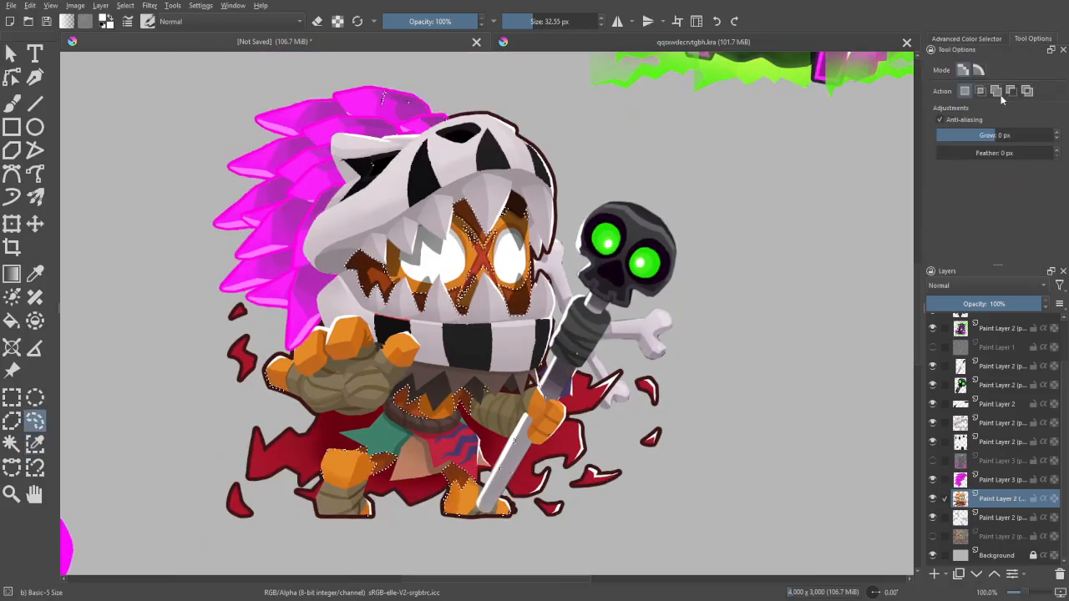
left_click(979, 94)
mouse_move(465, 228)
left_mouse_down()
mouse_move(487, 259)
mouse_move(483, 238)
mouse_move(508, 221)
mouse_move(544, 240)
mouse_move(563, 234)
mouse_move(556, 194)
mouse_move(504, 169)
mouse_move(417, 185)
mouse_move(336, 227)
left_mouse_up()
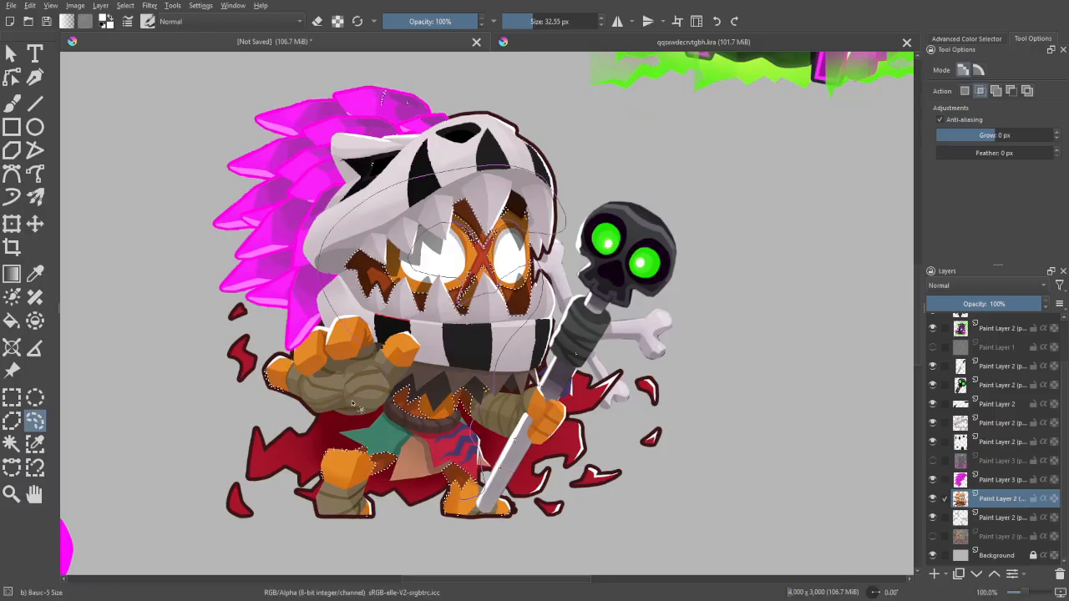
mouse_move(337, 410)
left_mouse_down()
mouse_move(348, 479)
mouse_move(393, 507)
left_mouse_up()
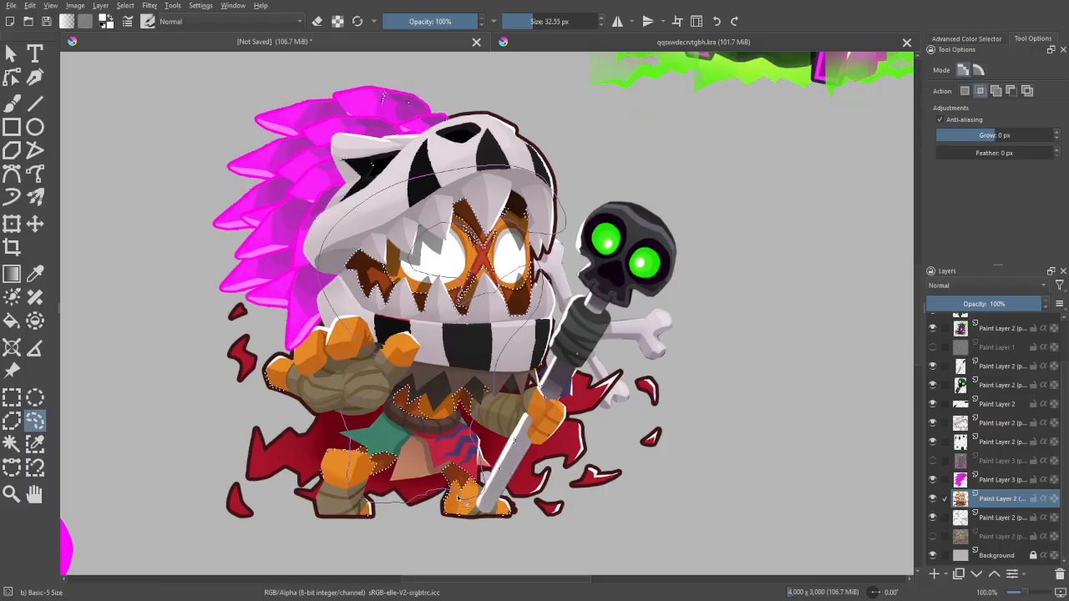
left_click_drag(464, 500, 476, 504)
left_click(963, 91)
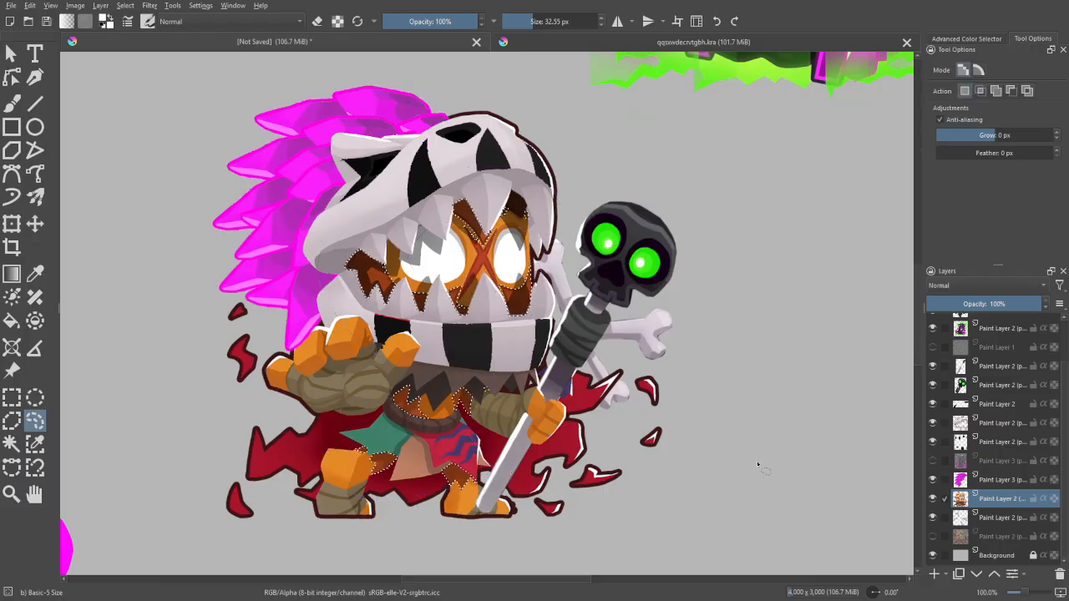
- Put the selected dark brown areas on their own layer and apply HSV/HSL Adjustment with saturation -100 and lightness -53
key("minus")
key("minus")
key("minus")
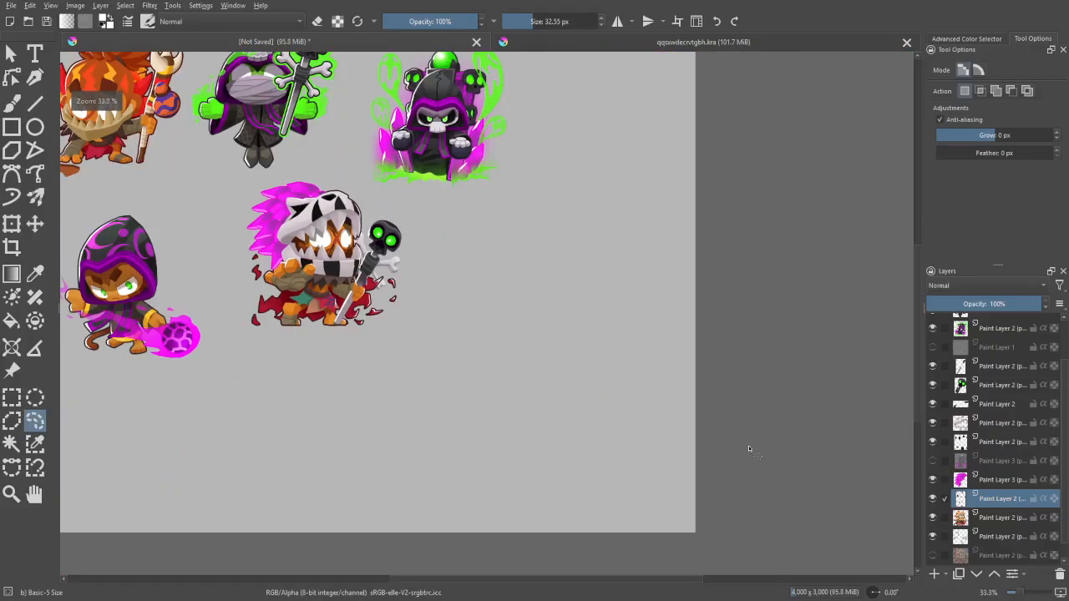
key("plus")
key("plus")
left_click_drag(622, 348, 795, 444)
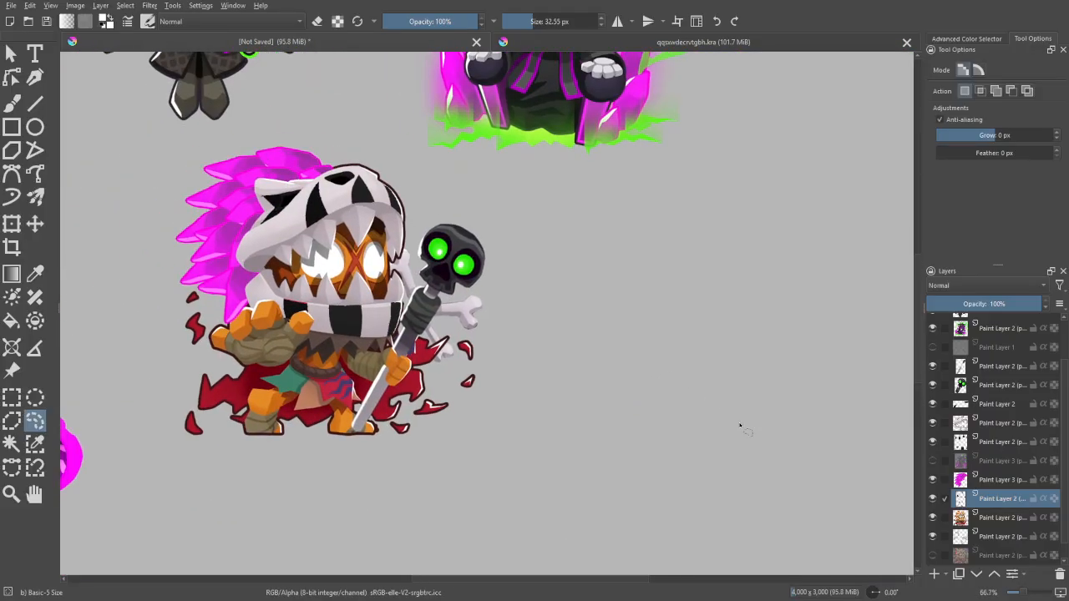
key("ctrl+u")
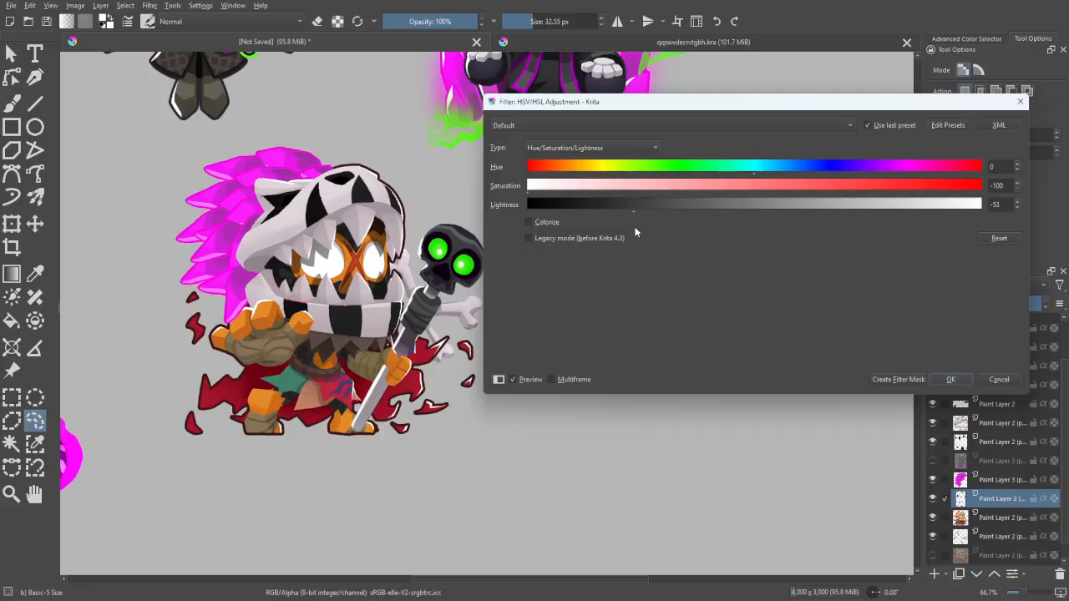
left_click(951, 379)
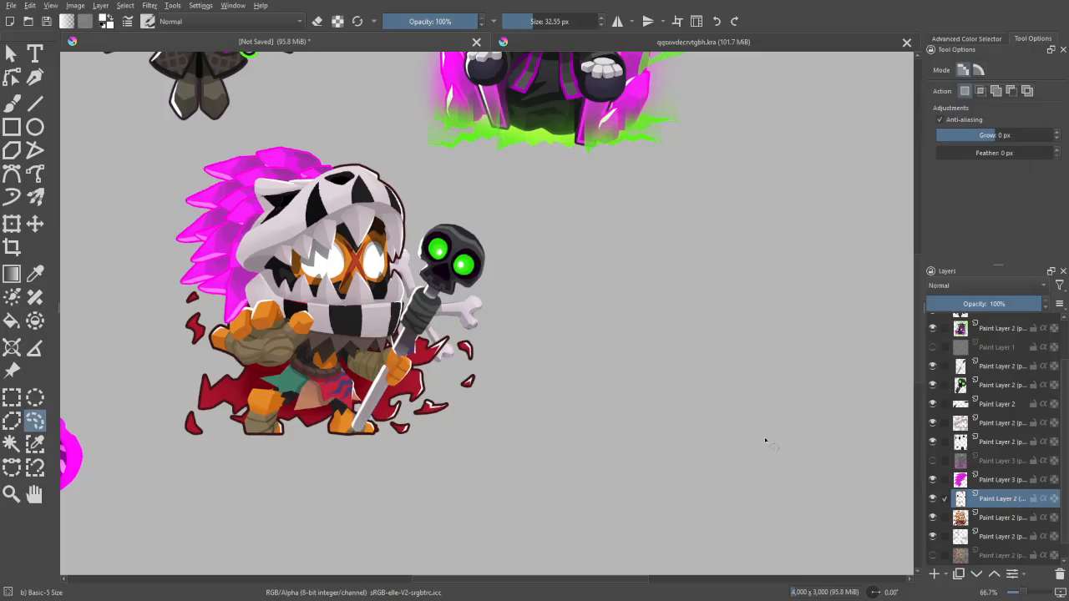
- Check the darkened face and body shadows up close and against the reference characters
key("b")
left_click_drag(693, 347, 761, 430)
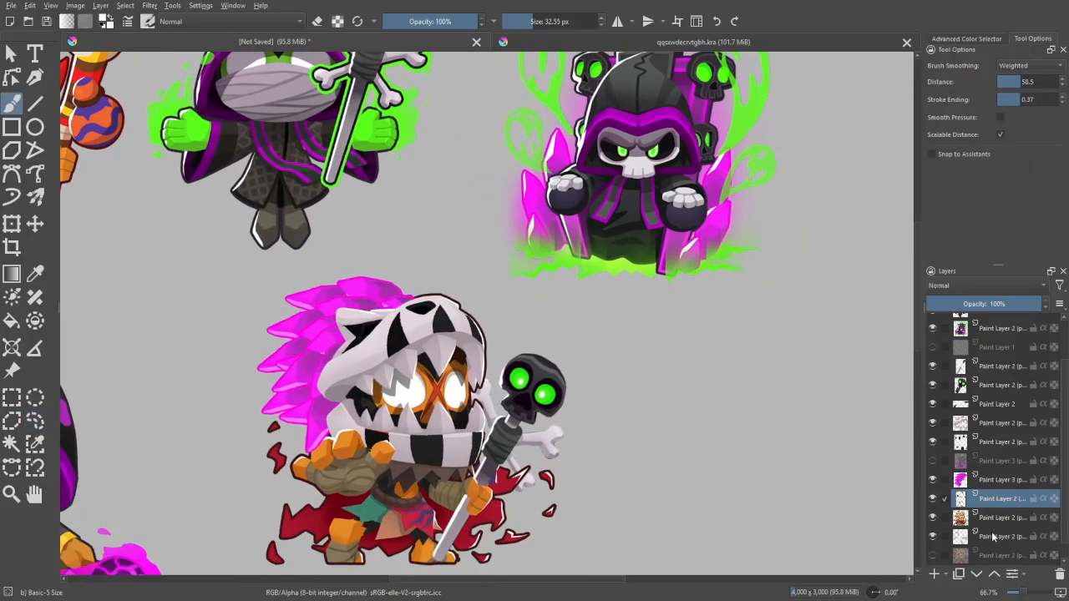
left_click(977, 516)
key("plus")
key("w")
key("plus")
key("plus")
key("plus")
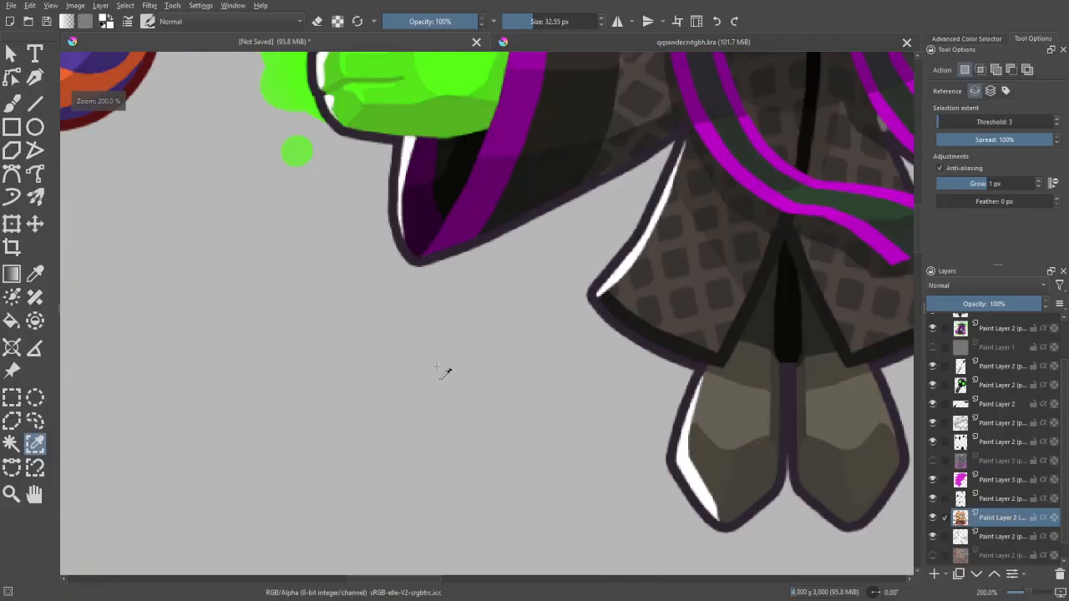
key("b")
key("minus")
key("minus")
key("minus")
key("minus")
key("minus")
key("plus")
key("plus")
key("plus")
key("plus")
mouse_move(811, 510)
left_mouse_down()
mouse_move(708, 409)
mouse_move(940, 502)
left_mouse_up()
key("plus")
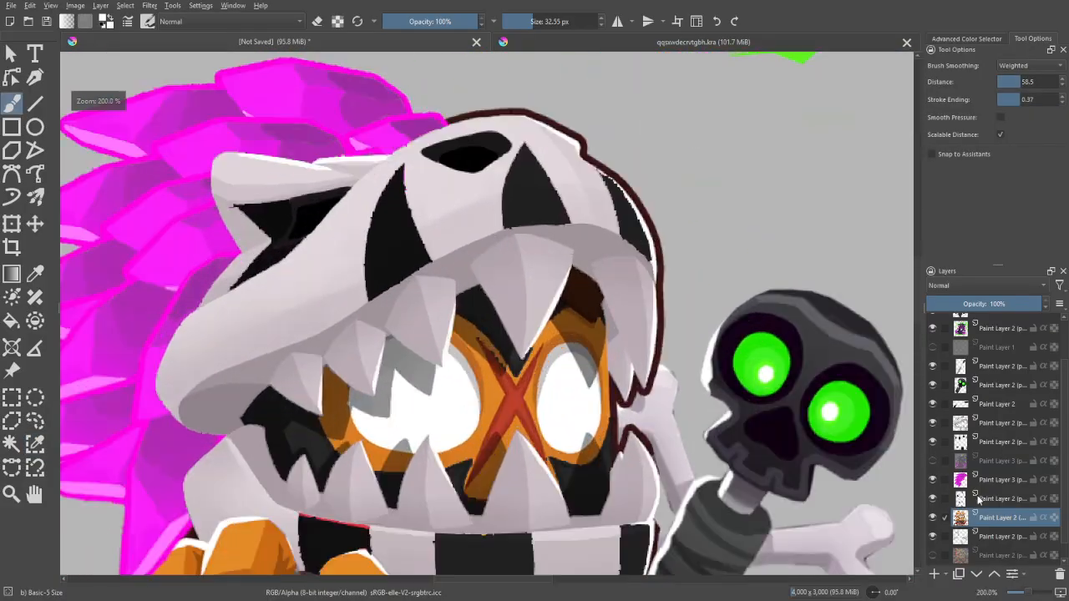
- Erase the stray black over the red X between the eyes on the darkened shadow layer with an eraser of about 37 px
left_click(979, 499)
key("plus")
key("e")
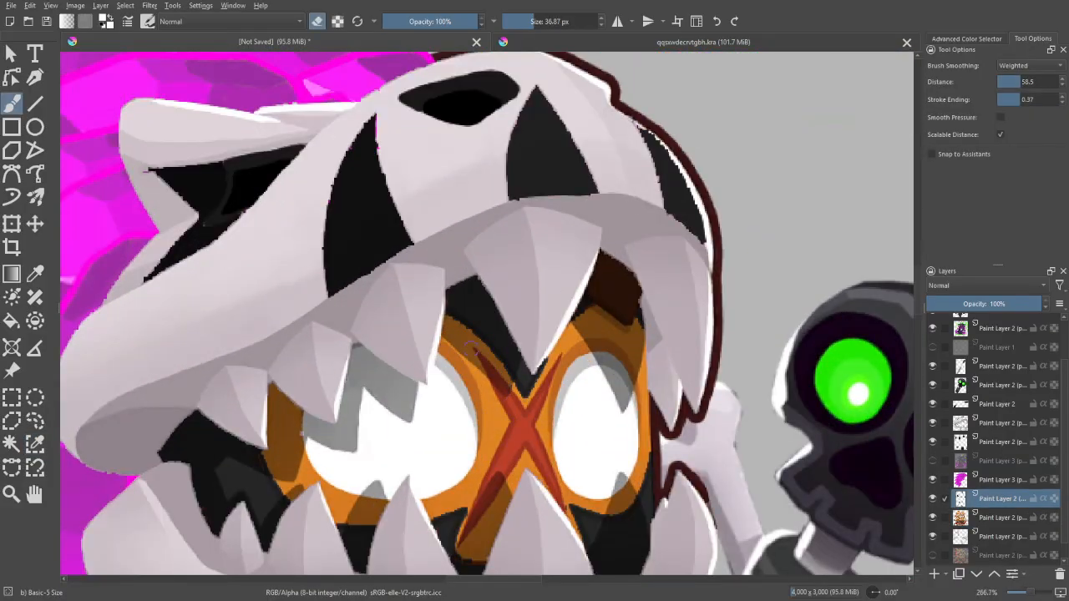
key("e")
key("minus")
key("minus")
key("plus")
key("minus")
key("minus")
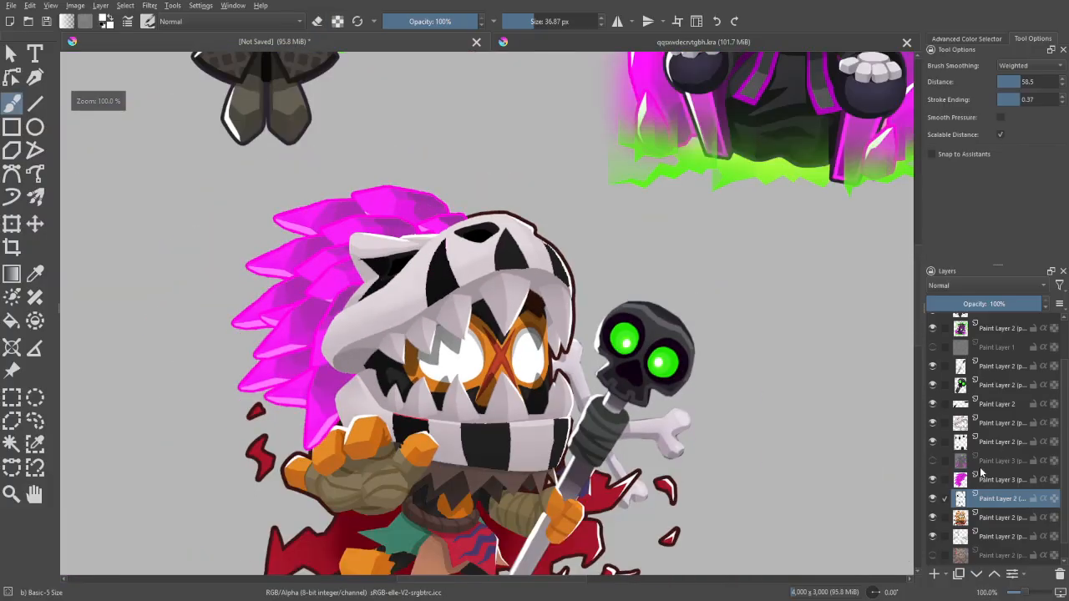
- Select the main orange skin colour around the eyes on the base character layer with Similar Color Selection at threshold 3
left_click(990, 519)
key("m")
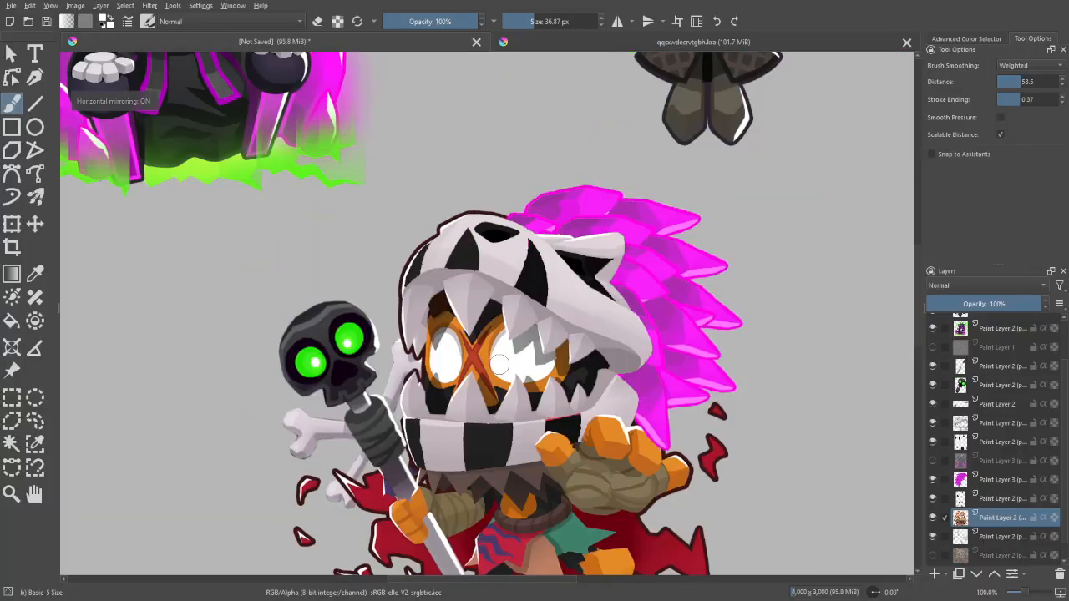
key("m")
key("w")
key("plus")
key("plus")
key("plus")
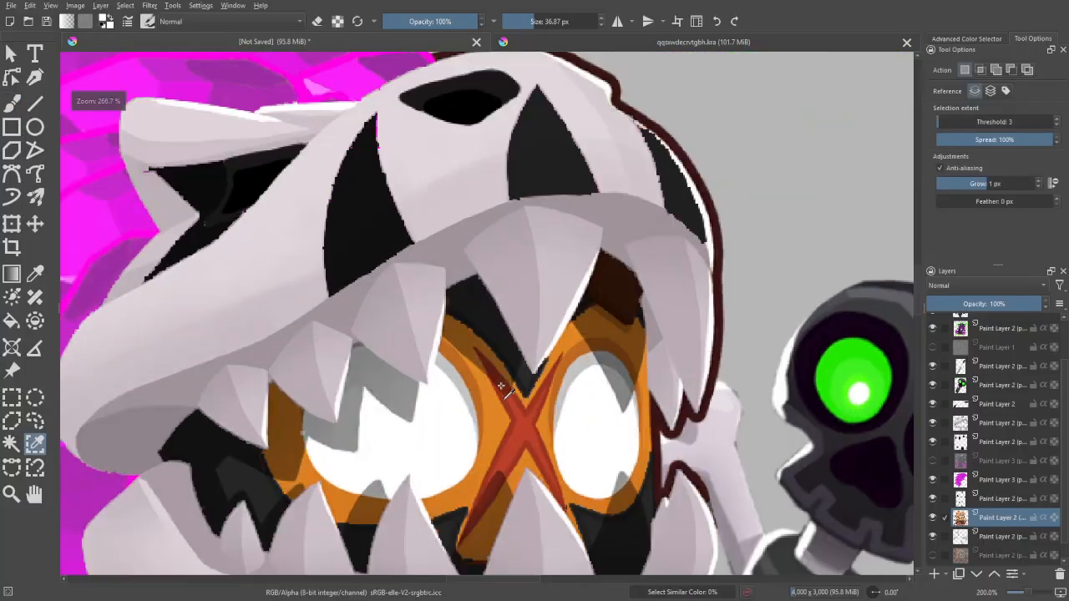
left_click(494, 424)
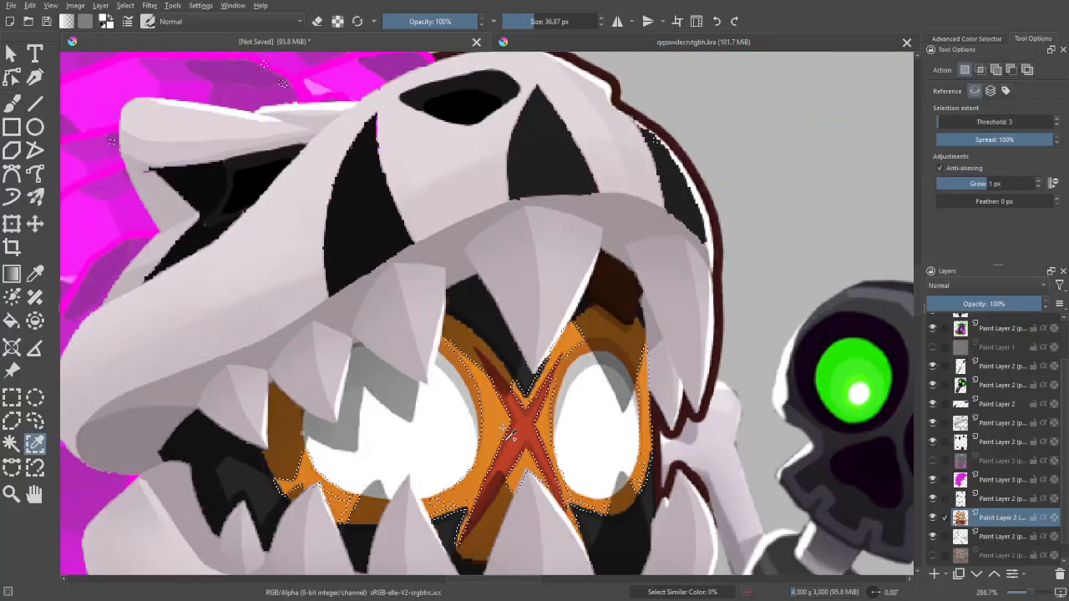
- Raise the selection threshold to 6, add the shaded orange tones around the eyes, and undo the last addition
left_click(1056, 119)
left_click(1056, 119)
left_click(1056, 120)
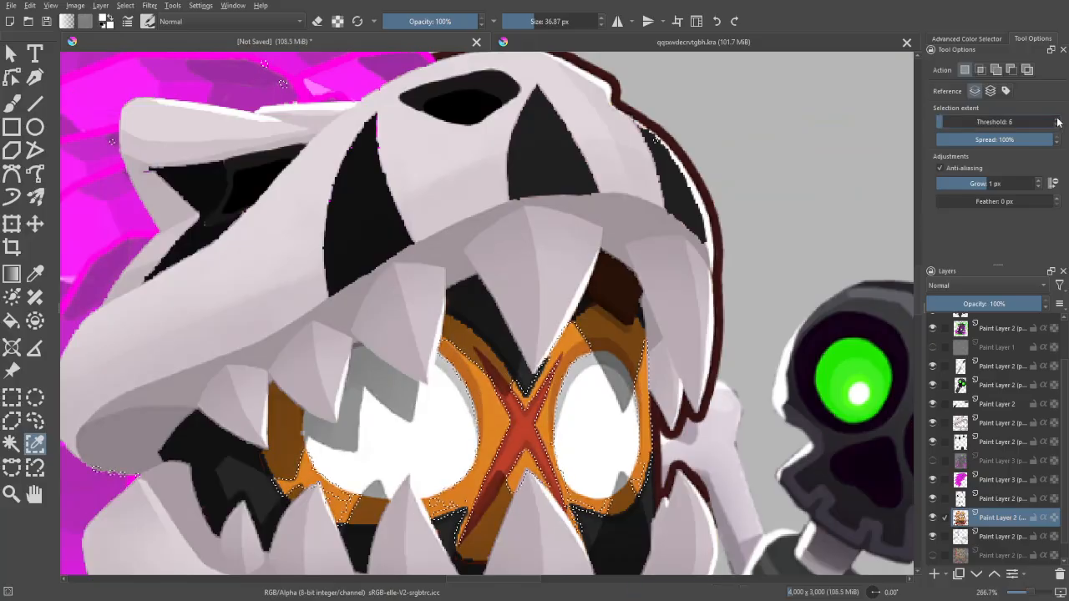
left_click(485, 358, "shift")
left_click_drag(641, 373, 613, 324)
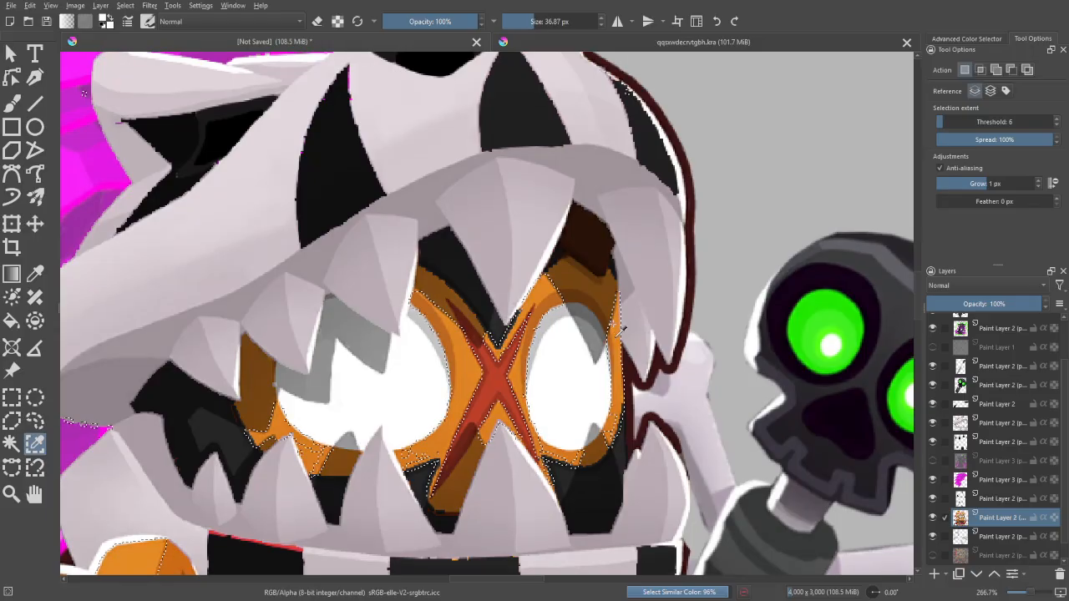
left_click(595, 273, "shift")
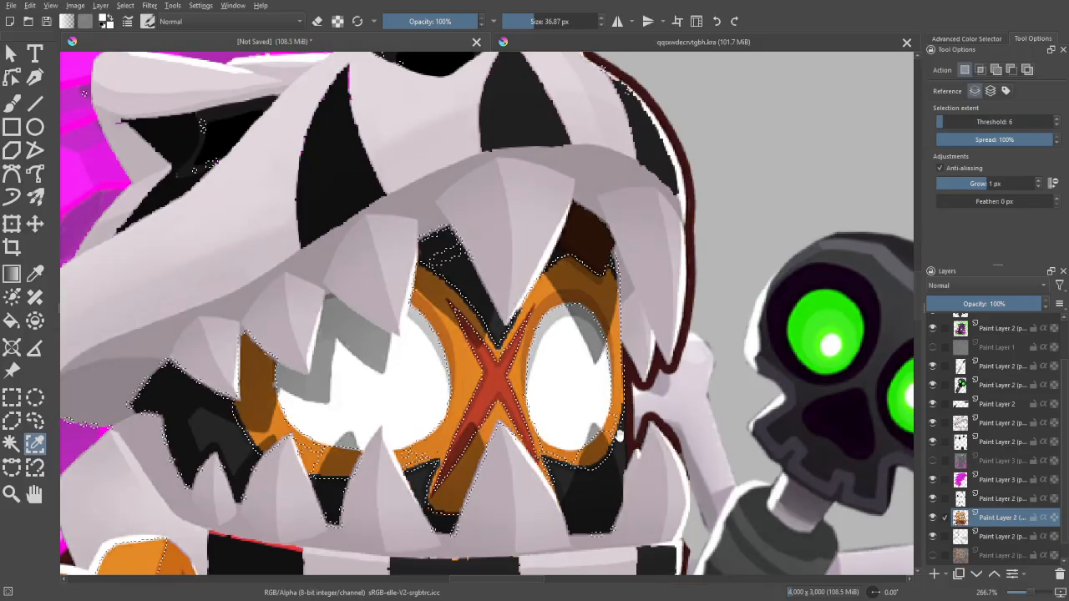
mouse_move(617, 418)
left_mouse_down()
mouse_move(603, 390)
mouse_move(605, 419)
left_mouse_up()
key("ctrl+z")
- Set the selection threshold to 3 and add the shaded orange beside the narrower eye to the selection
triple_click(1056, 125)
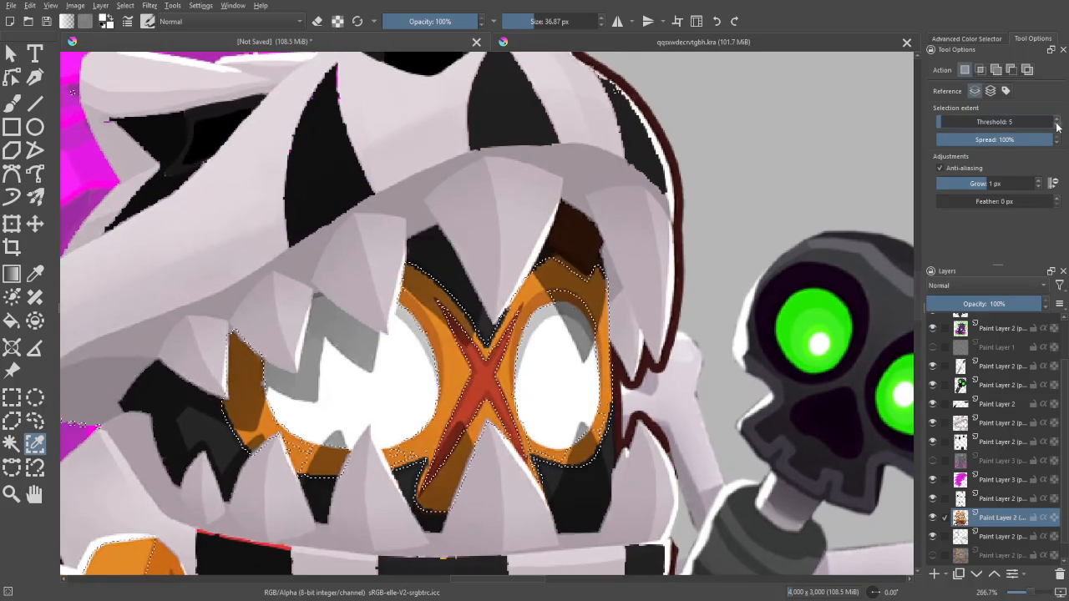
left_click(591, 318, "shift")
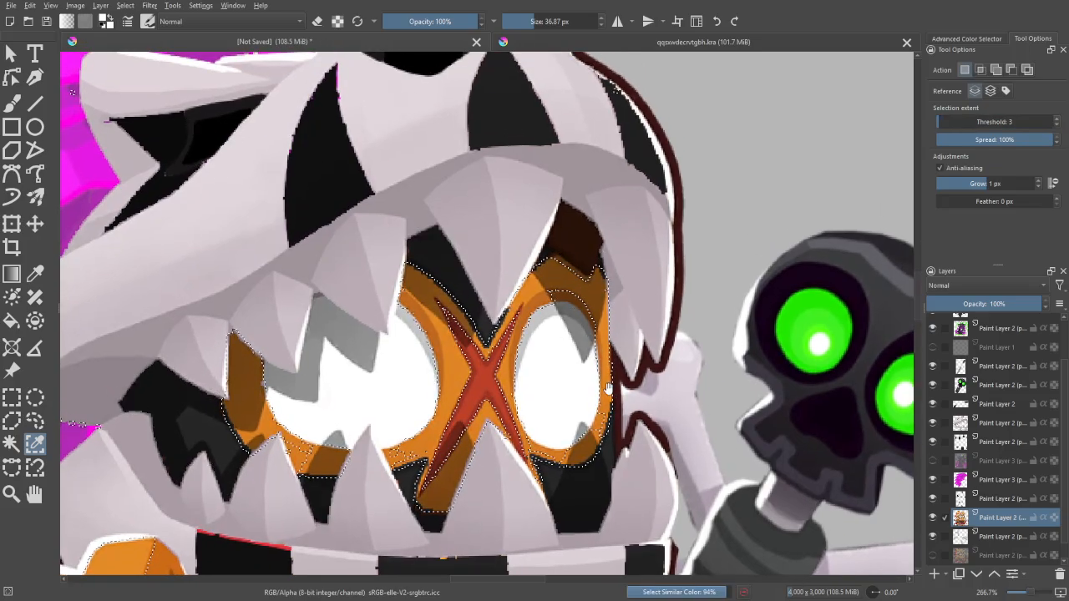
mouse_move(607, 389)
left_mouse_down()
mouse_move(590, 354)
mouse_move(607, 348)
left_mouse_up()
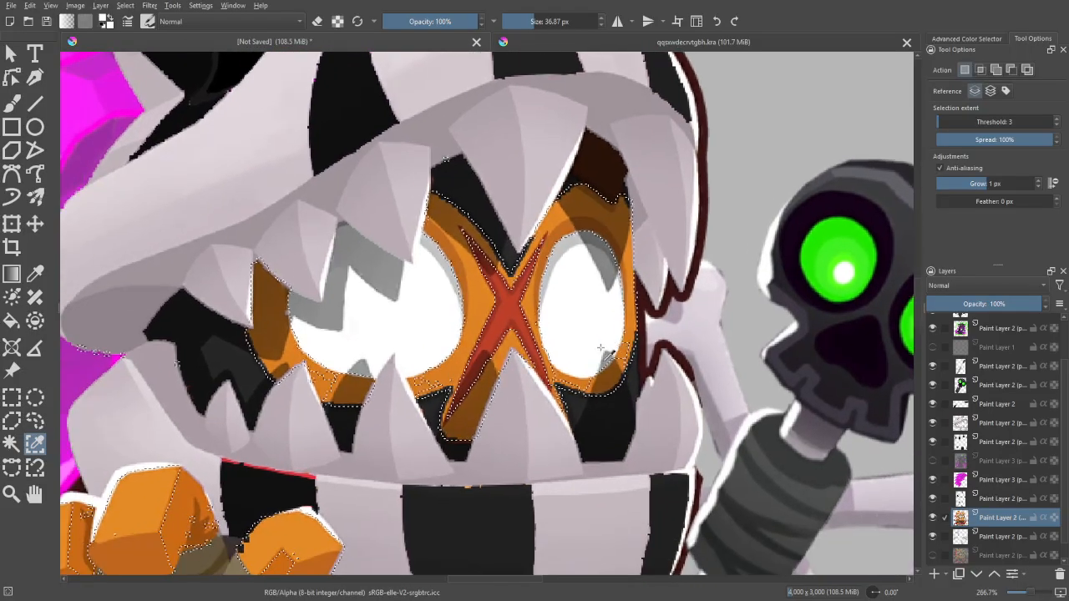
- Add the remaining shaded orange tones around the eyes and on the chest to the similar-colour selection at threshold 3
left_click_drag(511, 381, 559, 390)
left_click(552, 445, "shift")
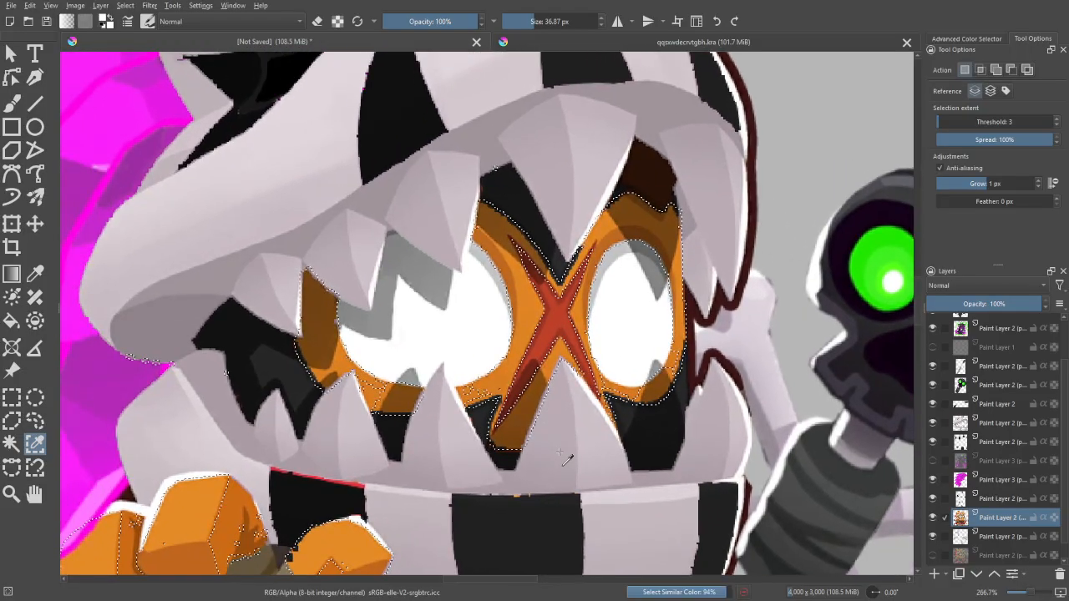
left_click(480, 418, "shift")
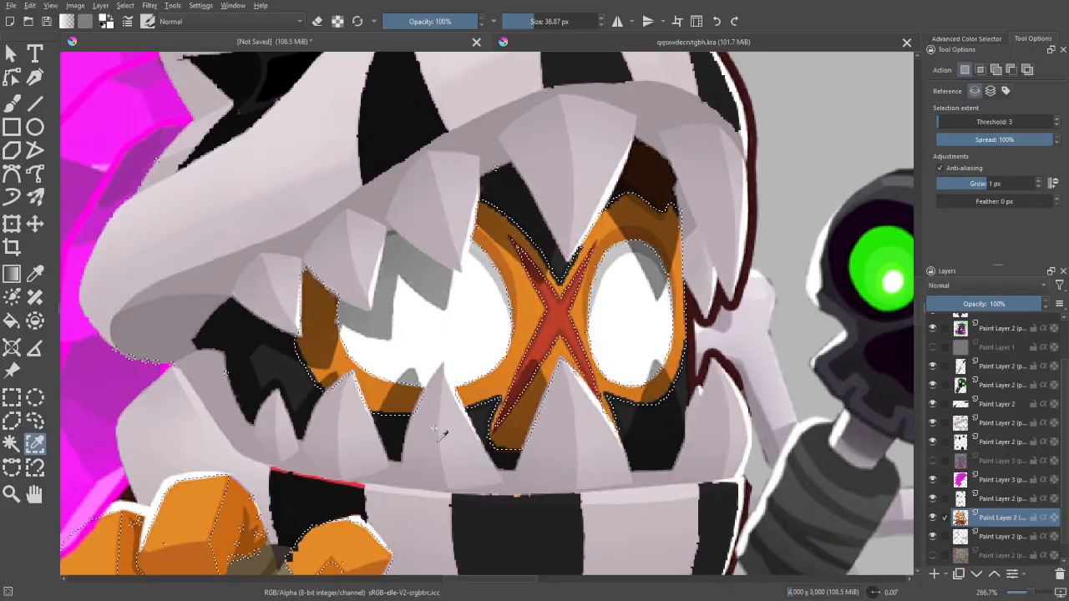
scroll(445, 436, "down", 2)
left_click_drag(489, 561, 537, 431)
left_click(484, 456, "shift")
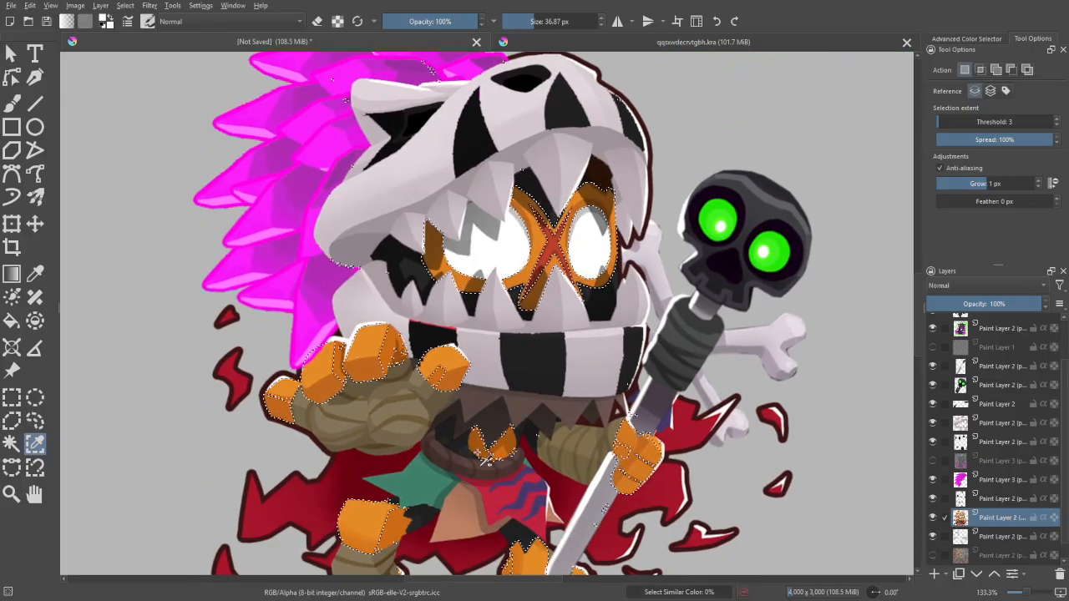
left_click(416, 436, "shift")
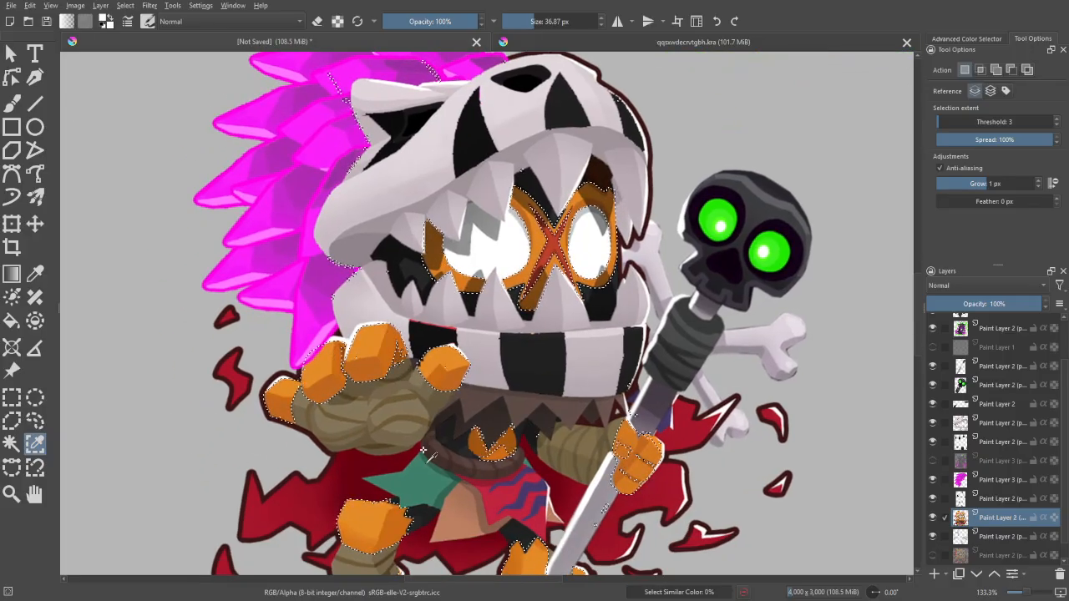
- Add the remaining orange tones of the hand holding the staff to the skin selection
left_click_drag(618, 533, 596, 486)
left_click(623, 480)
left_click(620, 467)
left_click(590, 429)
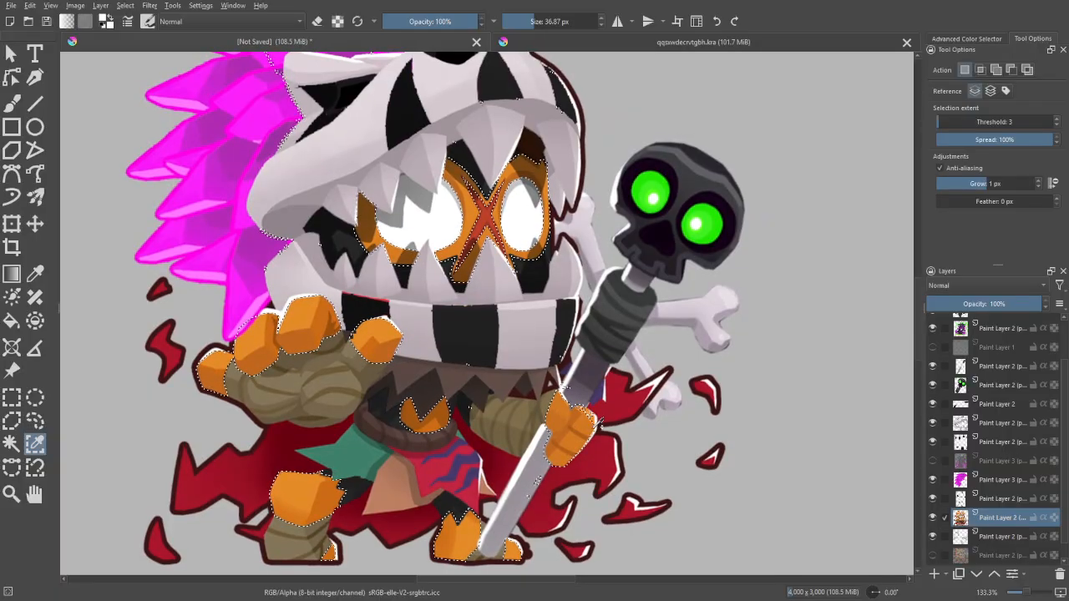
left_click(587, 426)
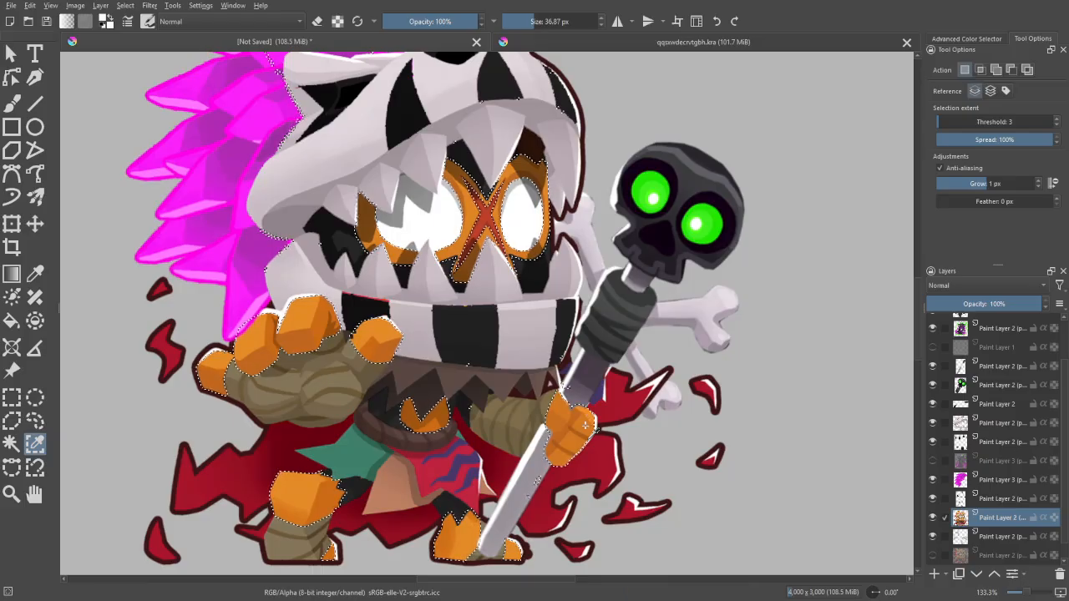
key("minus")
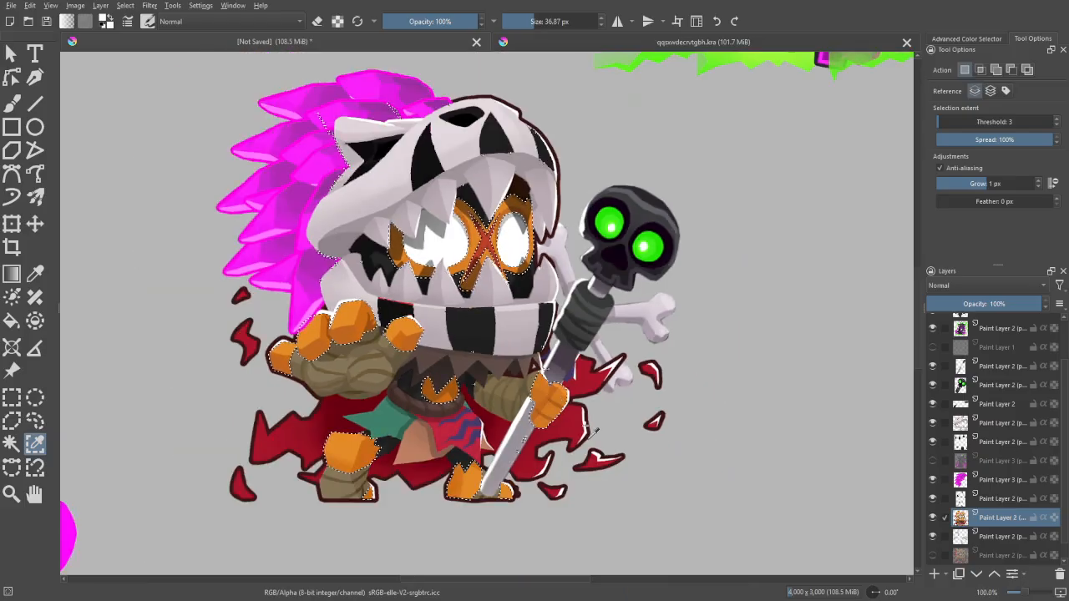
- Limit the orange selection with an intersecting freehand outline, and copy the selected skin onto a new layer
left_click(35, 421)
left_click(981, 91)
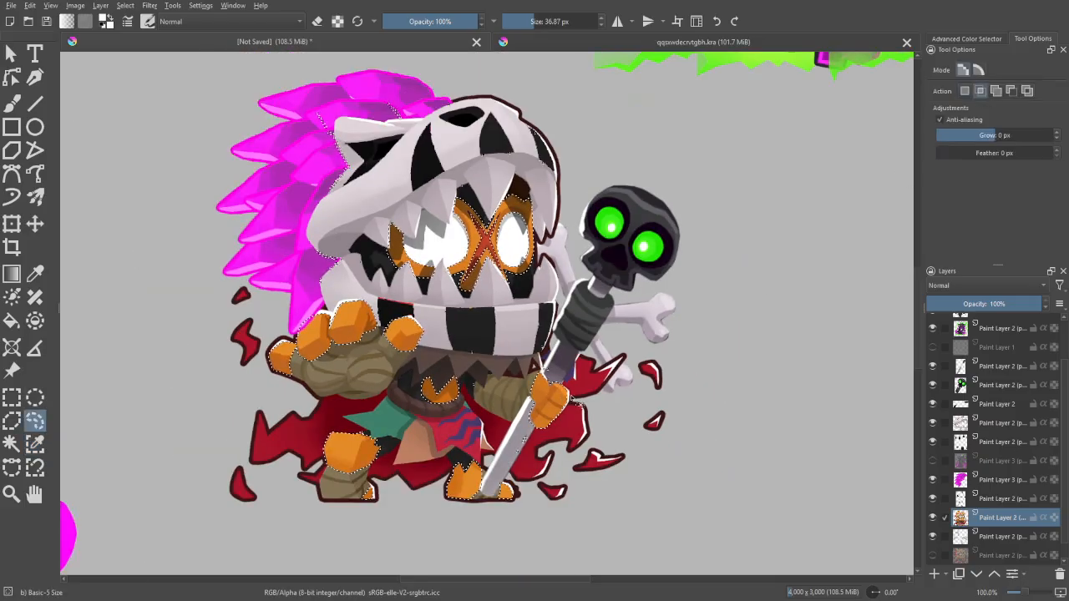
mouse_move(582, 385)
left_mouse_down()
mouse_move(513, 483)
mouse_move(446, 526)
mouse_move(298, 472)
mouse_move(243, 355)
mouse_move(440, 189)
mouse_move(510, 189)
mouse_move(555, 205)
mouse_move(559, 268)
mouse_move(457, 334)
mouse_move(455, 354)
mouse_move(555, 383)
left_mouse_up()
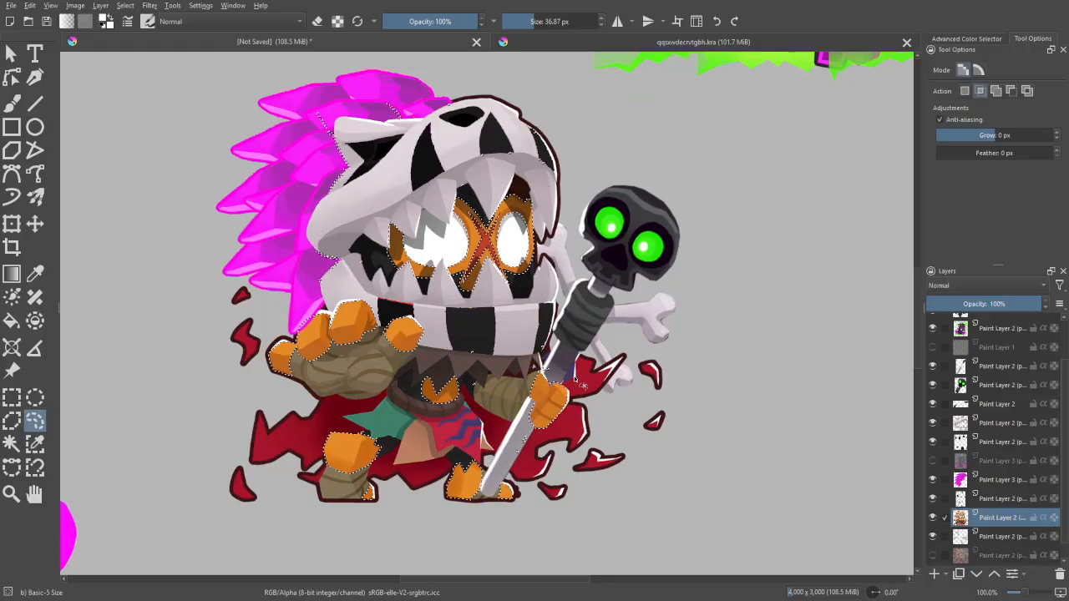
left_click(964, 91)
key("ctrl+c")
key("ctrl+v")
- Start a Gradient Map on the copied skin and set its end stop to green #6bb631, sampled from the masked reference character
key("ctrl+minus")
left_click_drag(828, 414, 806, 467)
key("ctrl+minus")
left_click_drag(298, 108, 289, 141)
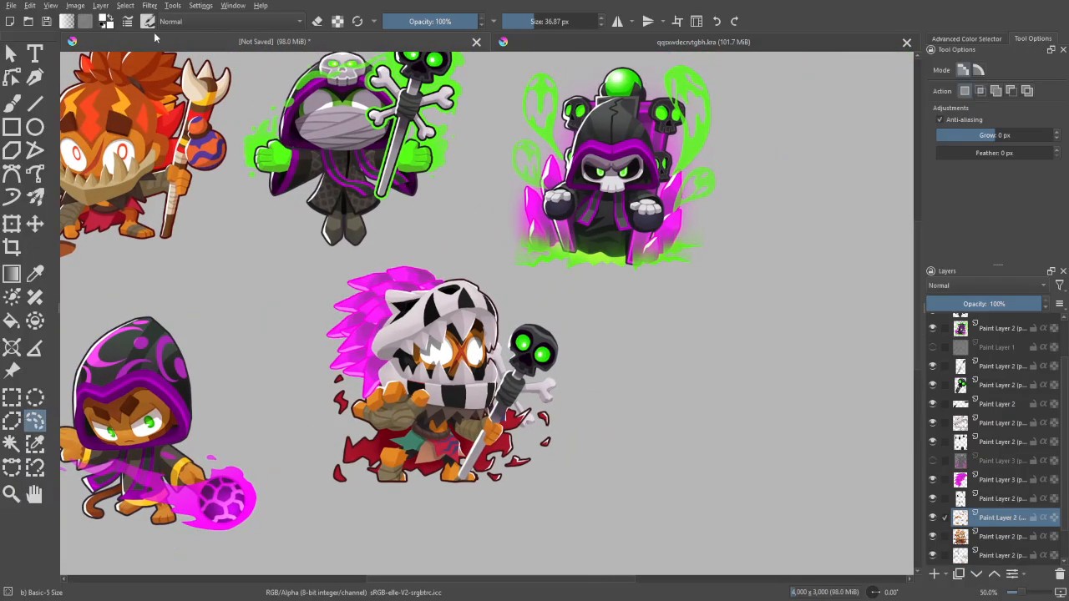
left_click(150, 5)
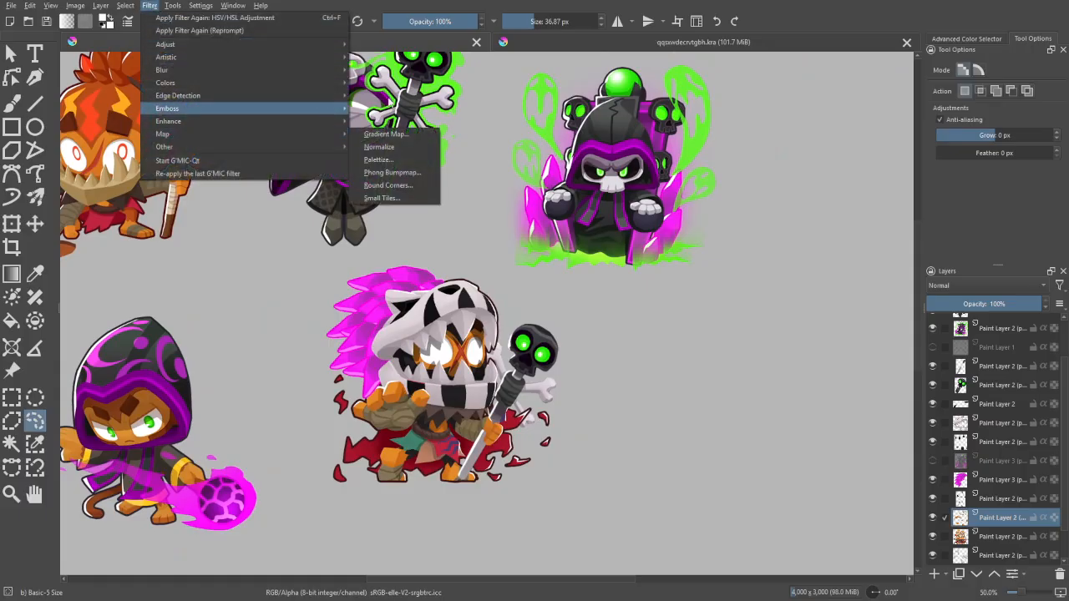
mouse_move(307, 147)
left_click(386, 134)
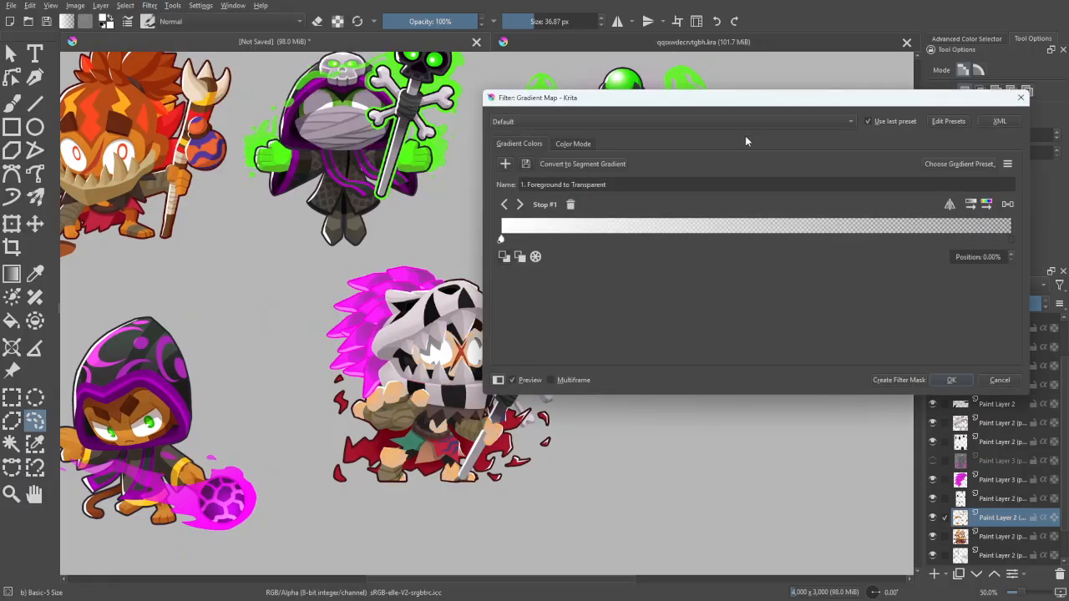
double_click(1012, 238)
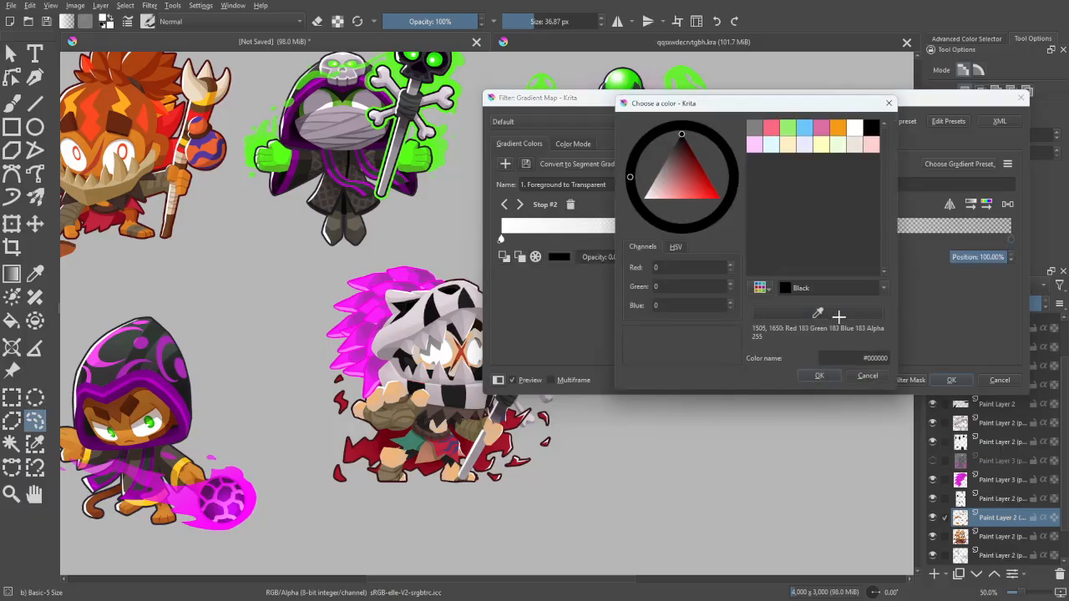
left_click(351, 106)
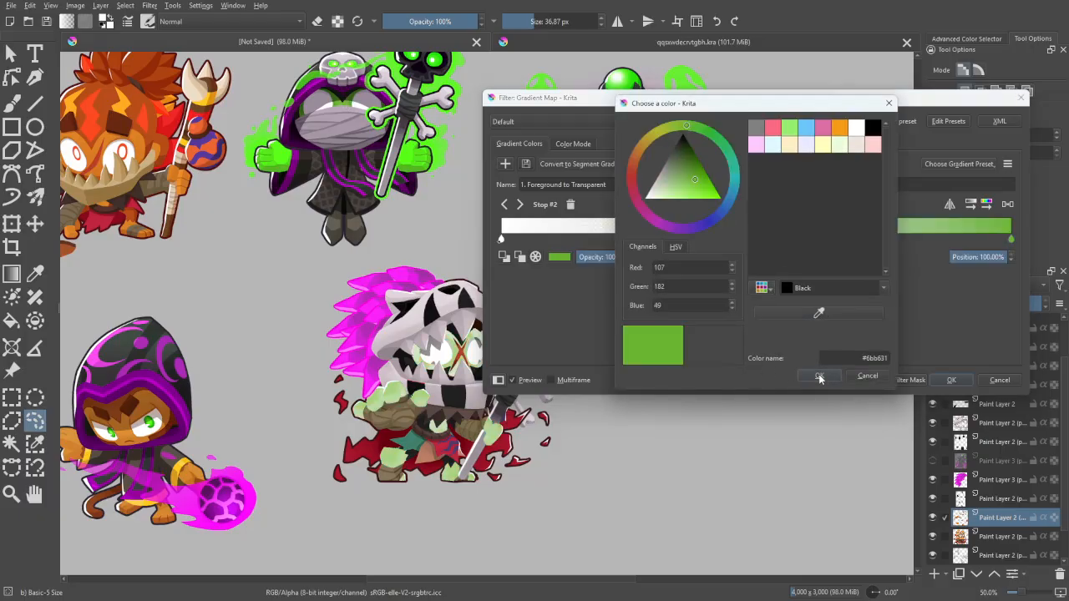
left_click(820, 378)
- Set the gradient's start stop to dark green #295010, based on the darker green sampled from the masked reference character
double_click(501, 239)
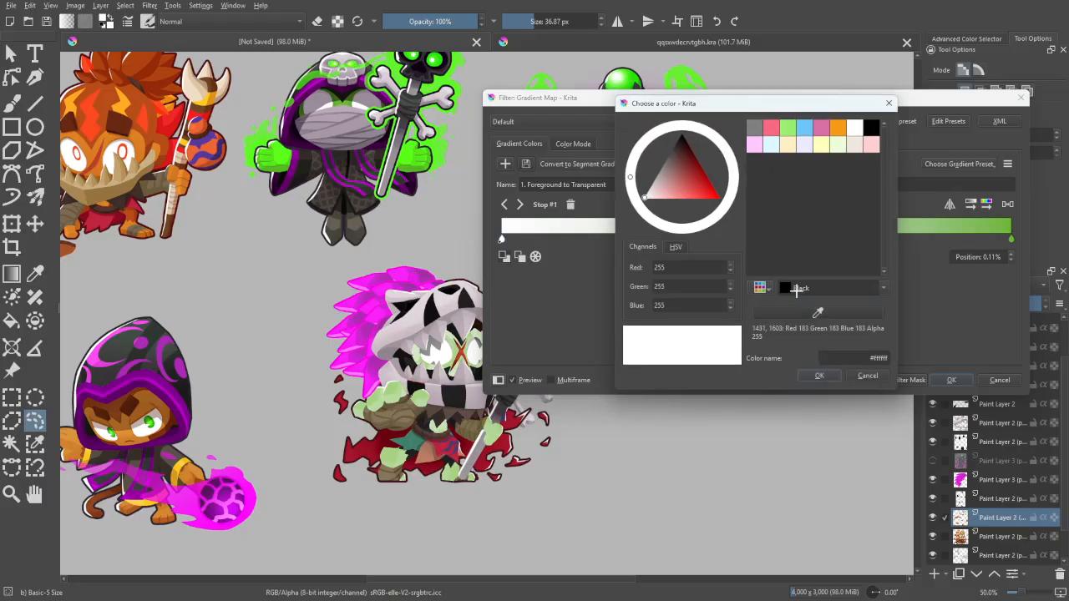
left_click(351, 97)
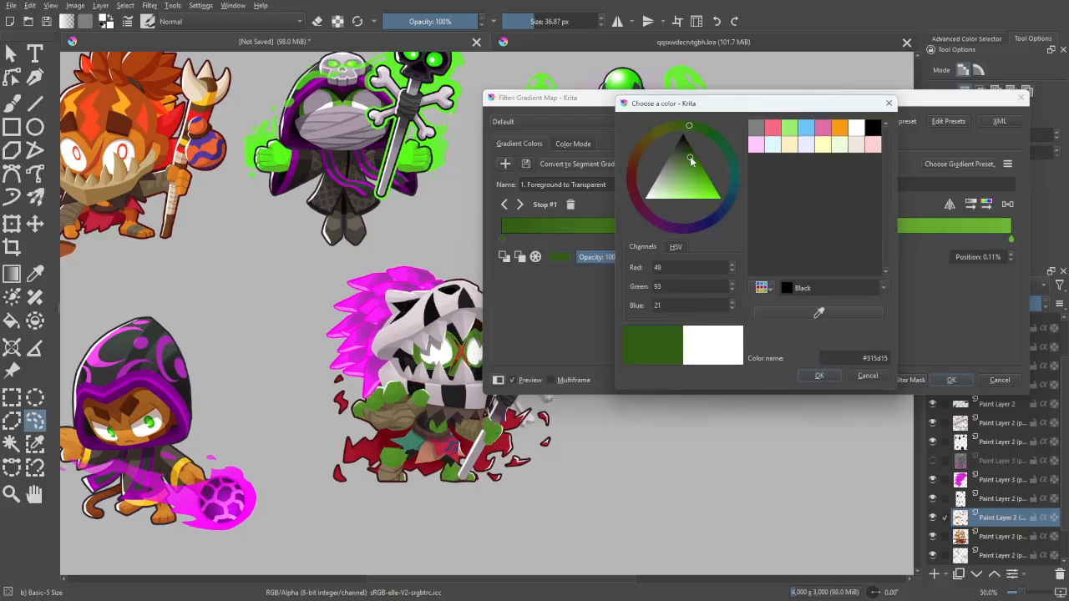
left_click(690, 156)
left_click(819, 376)
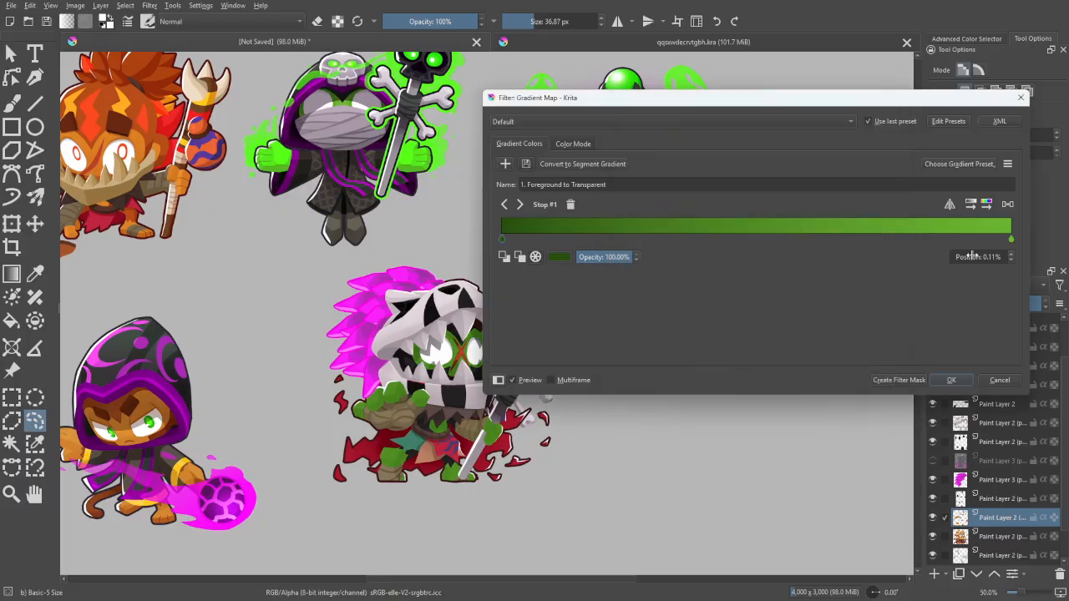
- Move both gradient stops inward, darken the start green a little more, and apply the gradient map to the skin
left_click_drag(1011, 240, 788, 247)
left_click(504, 240)
double_click(518, 241)
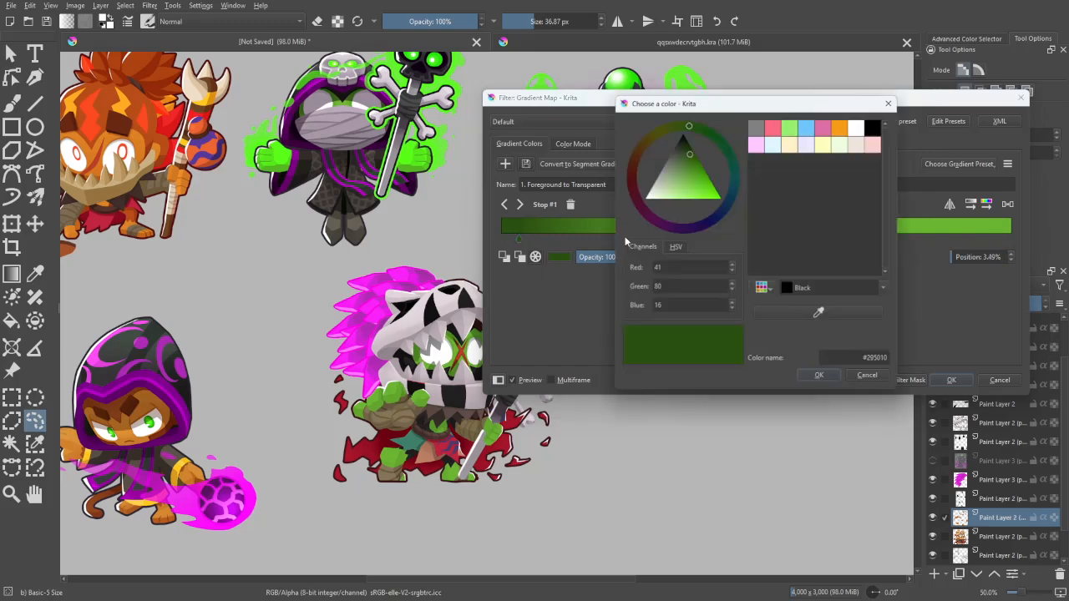
left_click(688, 153)
left_click(819, 376)
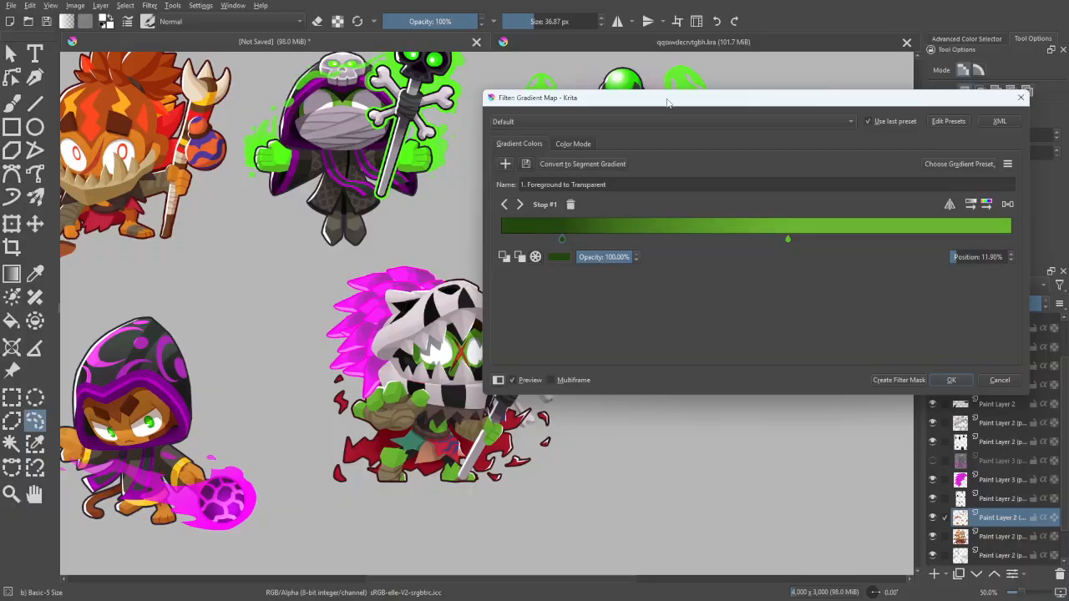
left_click_drag(667, 102, 758, 78)
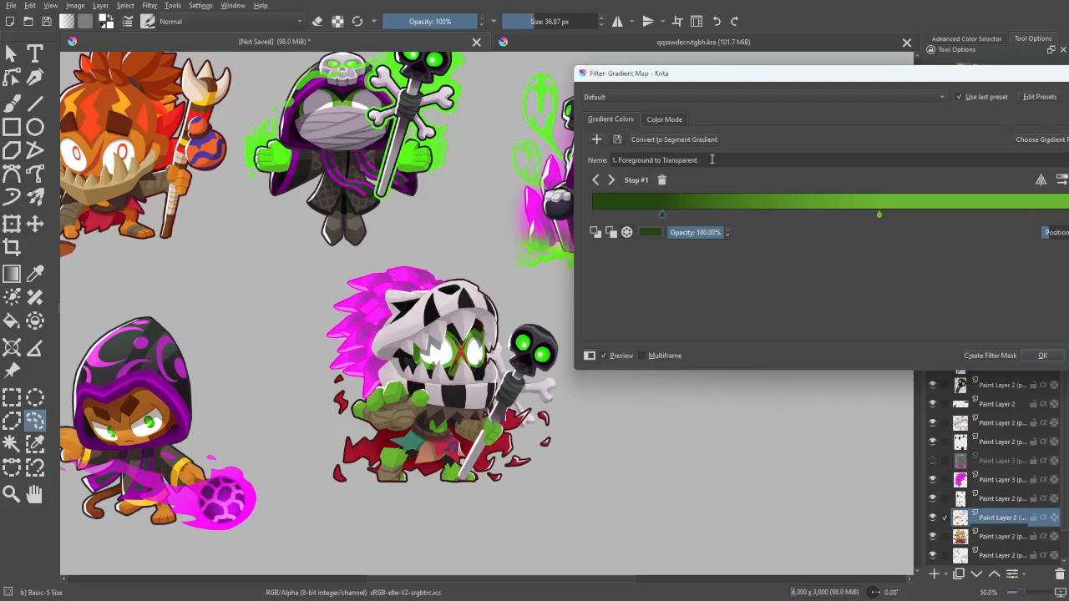
left_click_drag(762, 76, 691, 72)
left_click(968, 351)
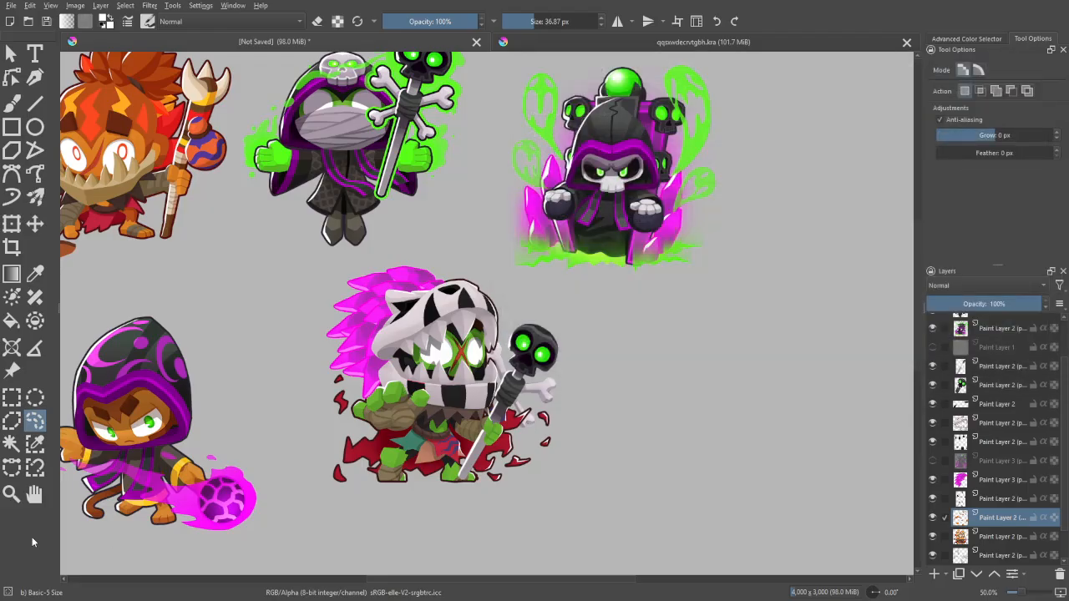
- Examine the recoloured green skin up close, mirrored, and beside the reference portraits
left_click(12, 103)
left_click_drag(724, 499, 735, 468)
key("ctrl+plus")
key("ctrl+plus")
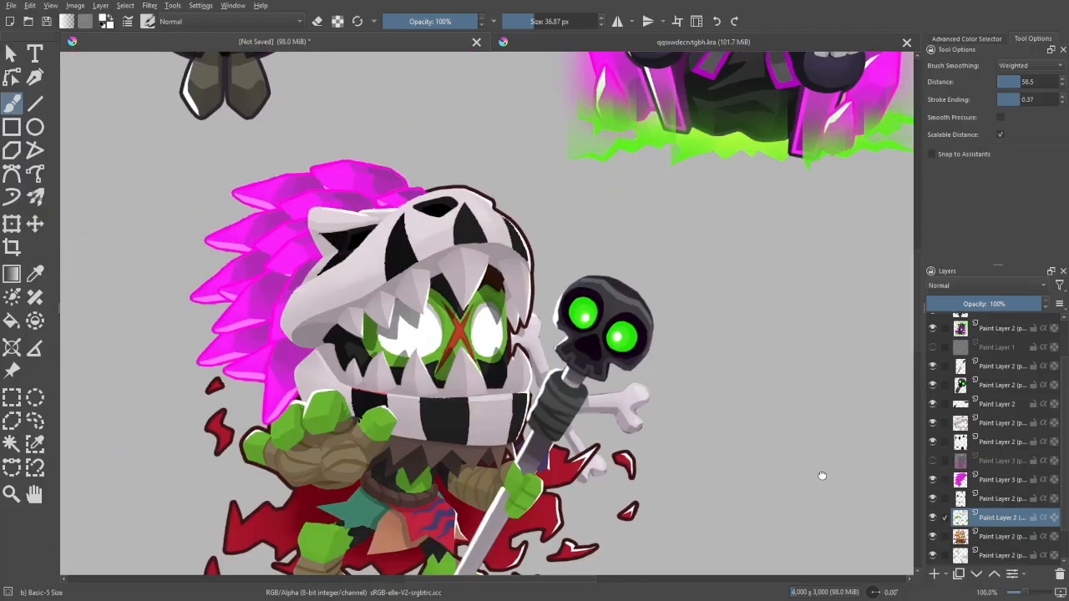
key("ctrl+minus")
key("ctrl+minus")
key("ctrl+minus")
key("m")
key("m")
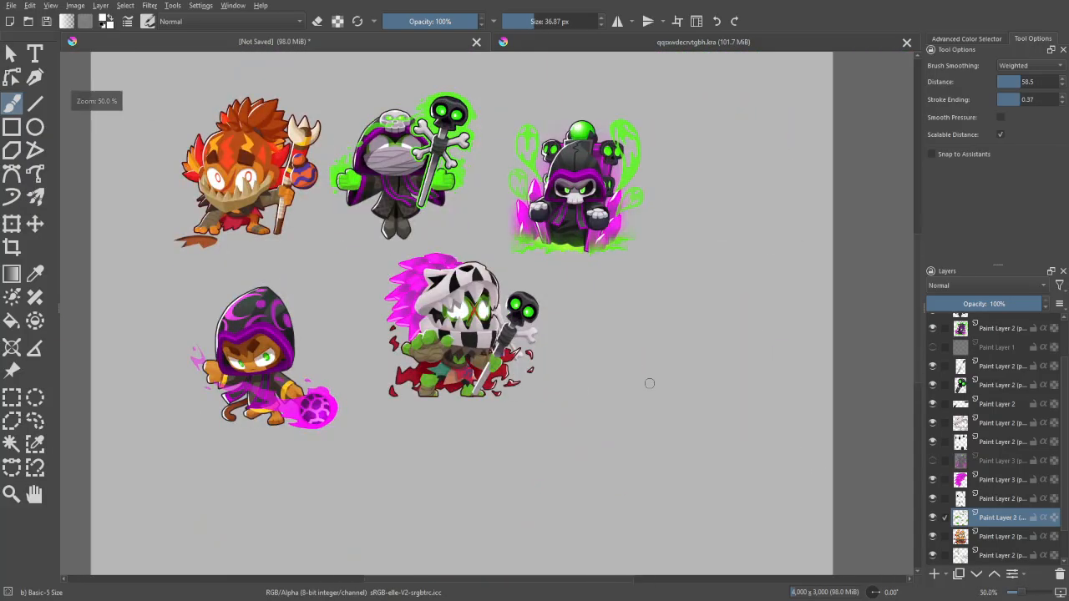
key("ctrl+plus")
left_click_drag(768, 410, 775, 462)
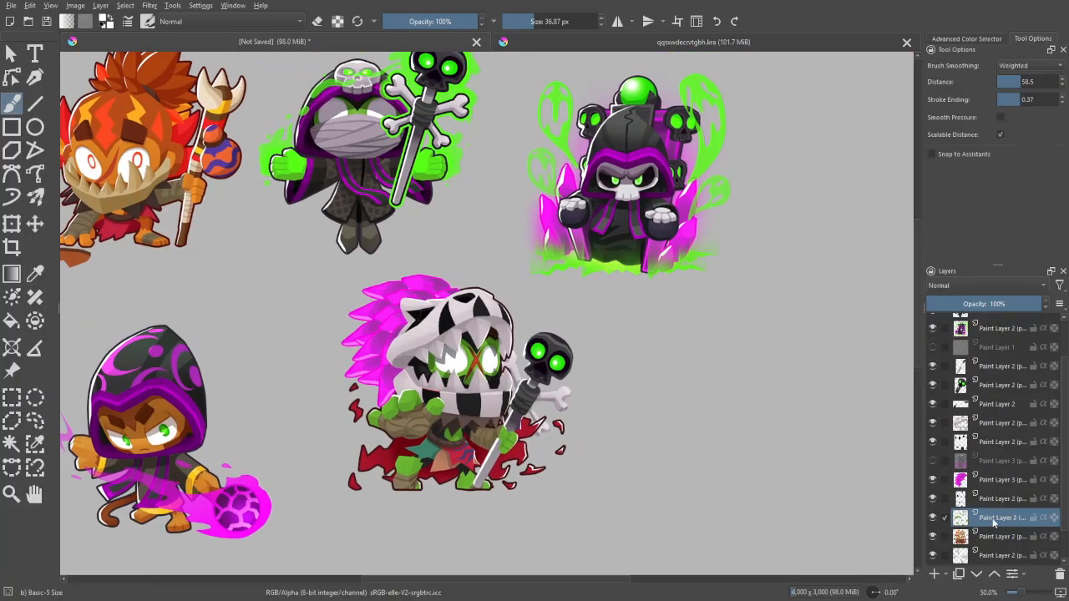
- Make the base character layer directly below the green skin layer active
scroll(1063, 474, "down", 1)
key("ctrl+plus")
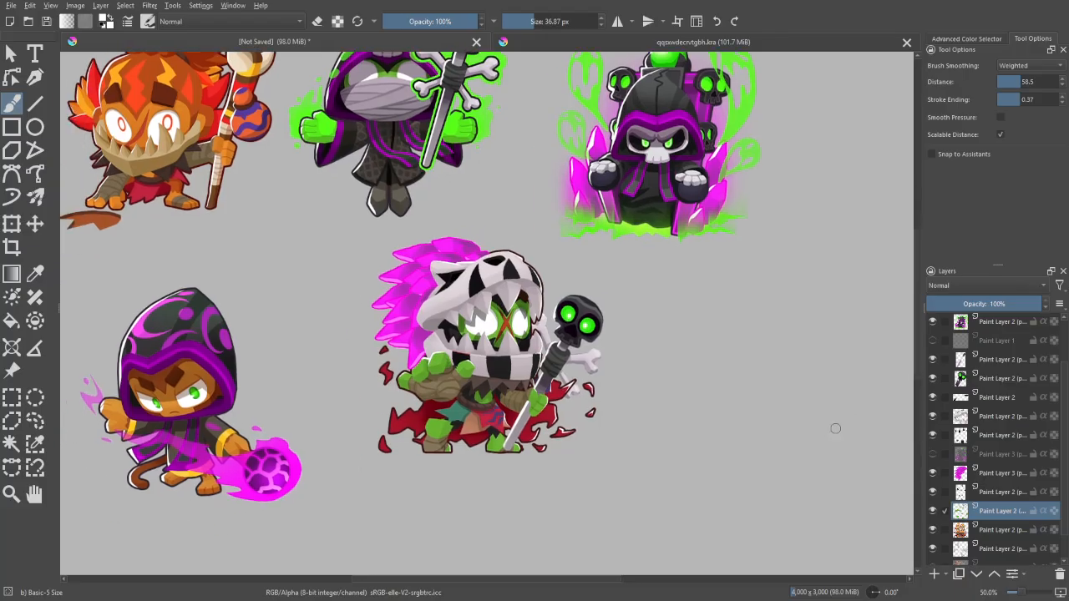
key("Page_Down")
key("ctrl+plus")
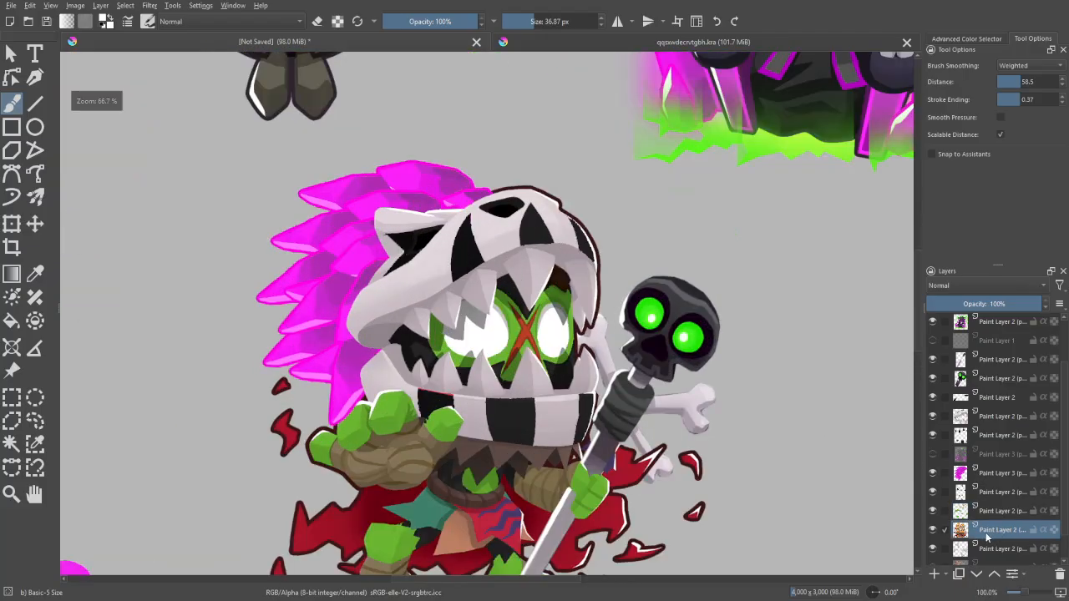
left_click_drag(826, 518, 788, 415)
key("ctrl+plus")
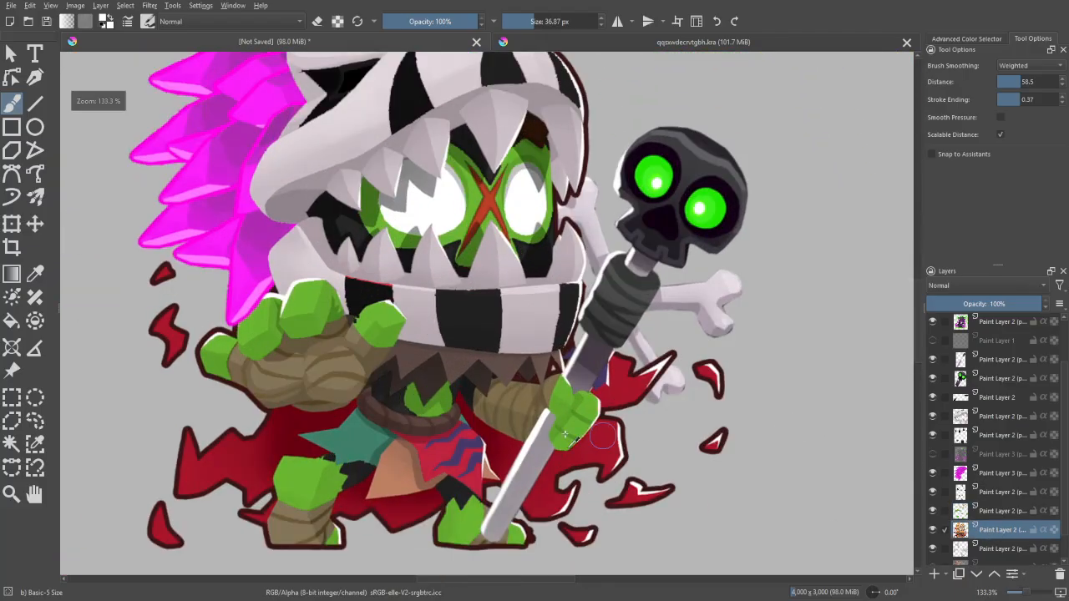
- Try to select the brown of the jagged collar and belt with Similar Color Selection at threshold 3
key("w")
key("ctrl+plus")
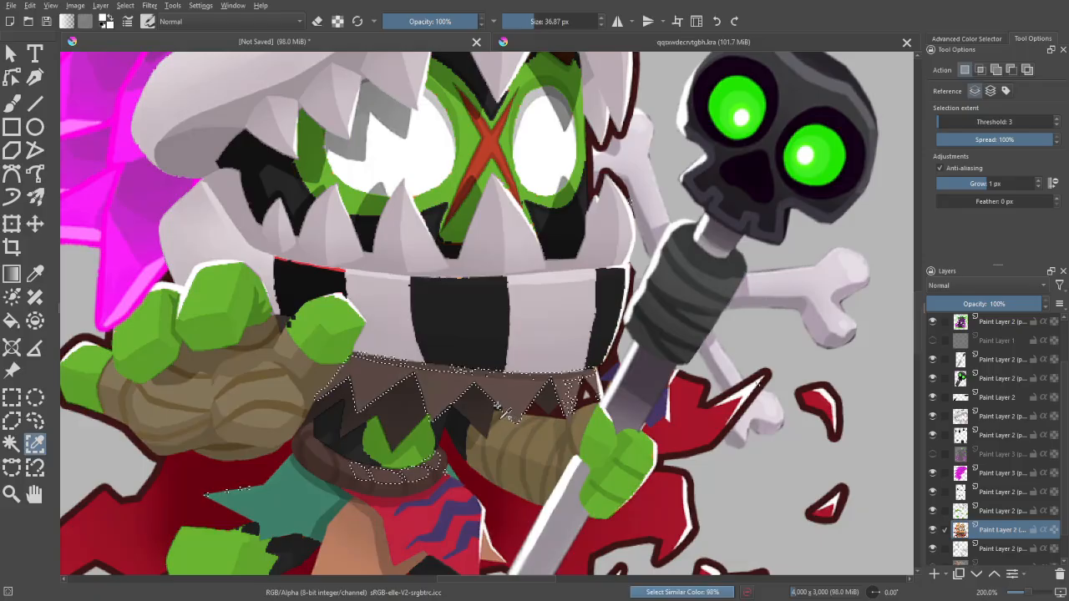
key("ctrl+minus")
key("ctrl+minus")
key("ctrl+minus")
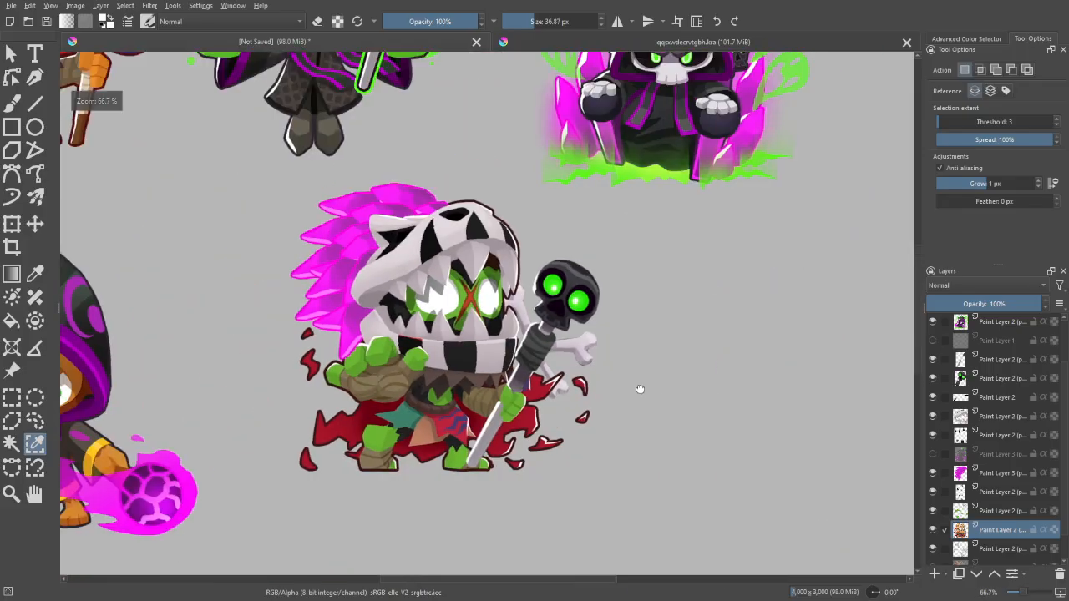
left_click_drag(640, 389, 630, 352)
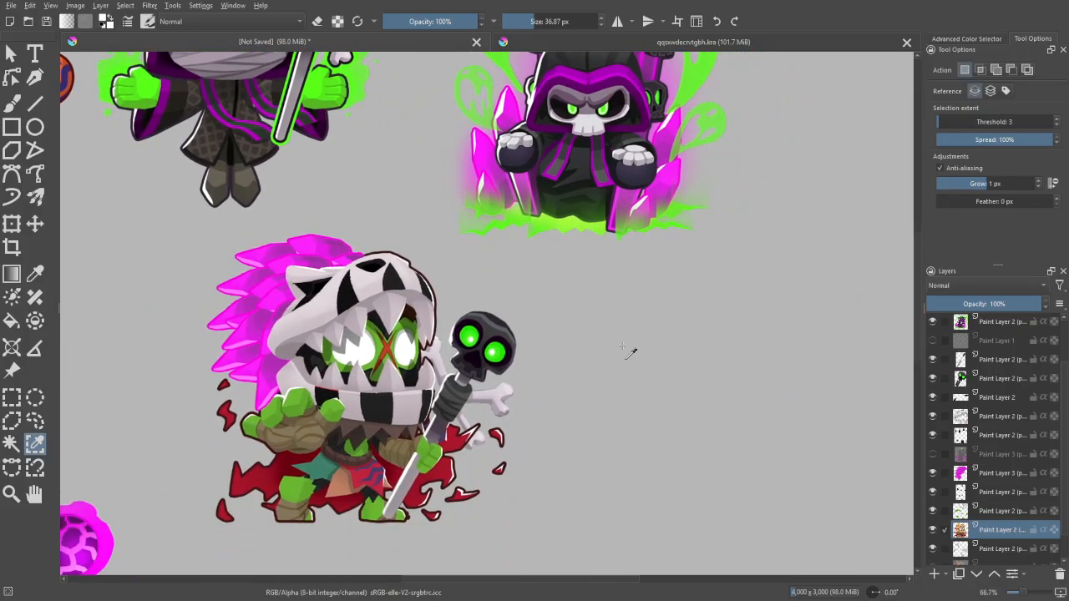
- Add a paint layer above the base character layer and pick the purple of the hooded references as brush colour
left_click(936, 576)
key("b")
left_click_drag(715, 393, 724, 451)
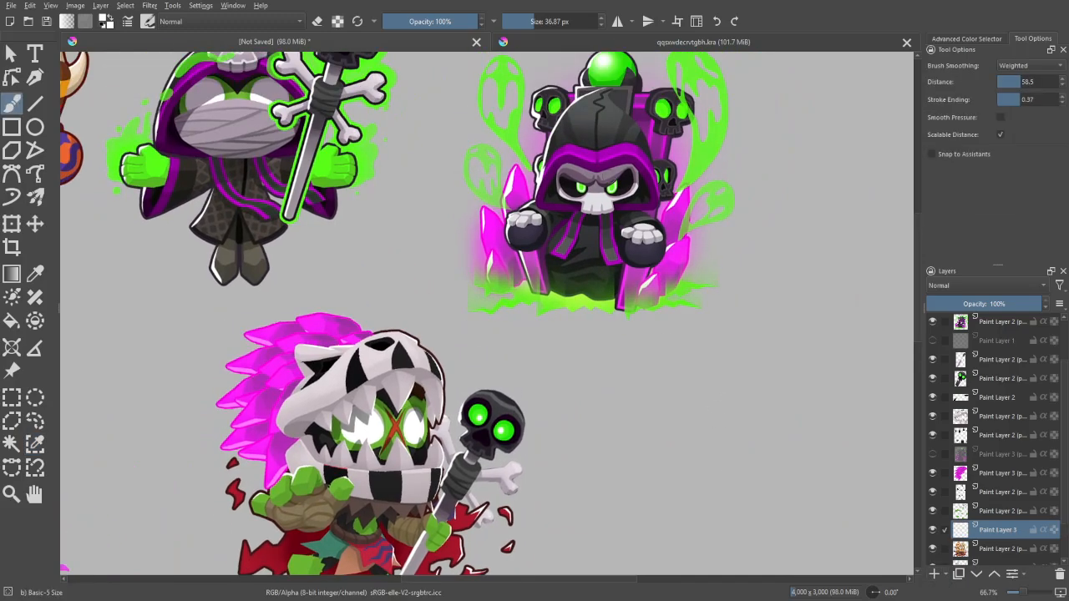
key("ctrl+plus")
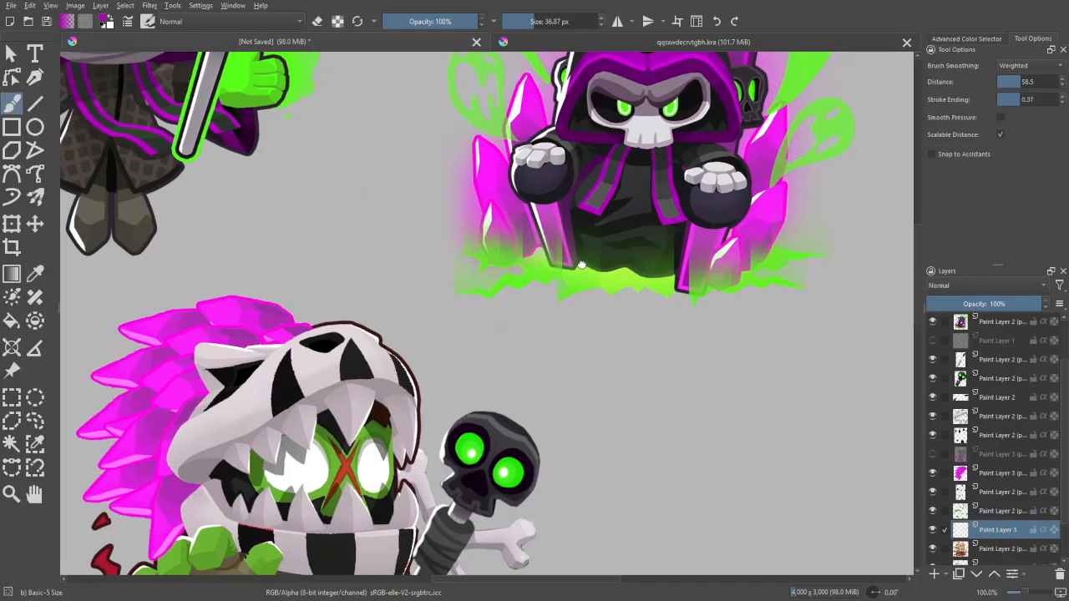
- Reduce the brush size to 16.70 px and move the new paint layer directly below the magenta crystal layer
left_click_drag(581, 264, 644, 75)
key("ctrl+plus")
key("ctrl+plus")
key("ctrl+minus")
left_click_drag(359, 412, 452, 277)
key("ctrl+plus")
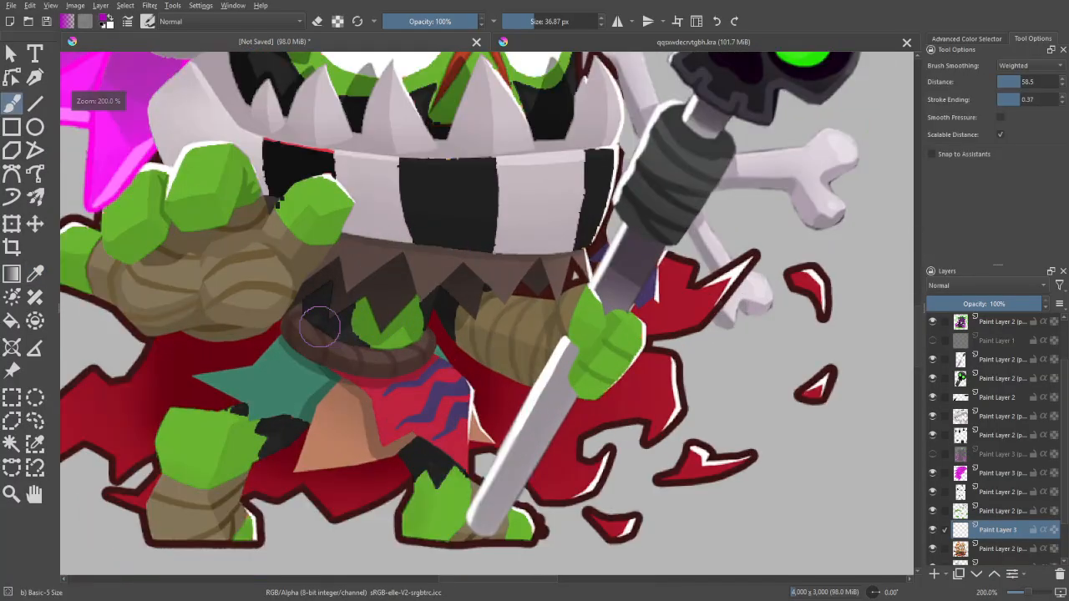
left_click_drag(320, 326, 299, 309, "shift")
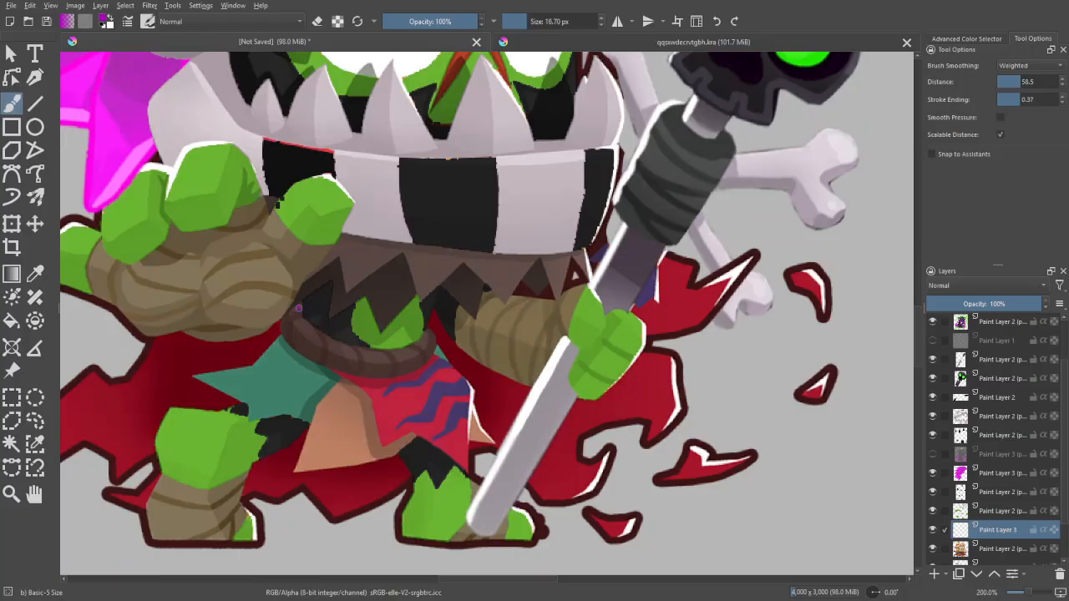
left_click_drag(992, 522, 1002, 487)
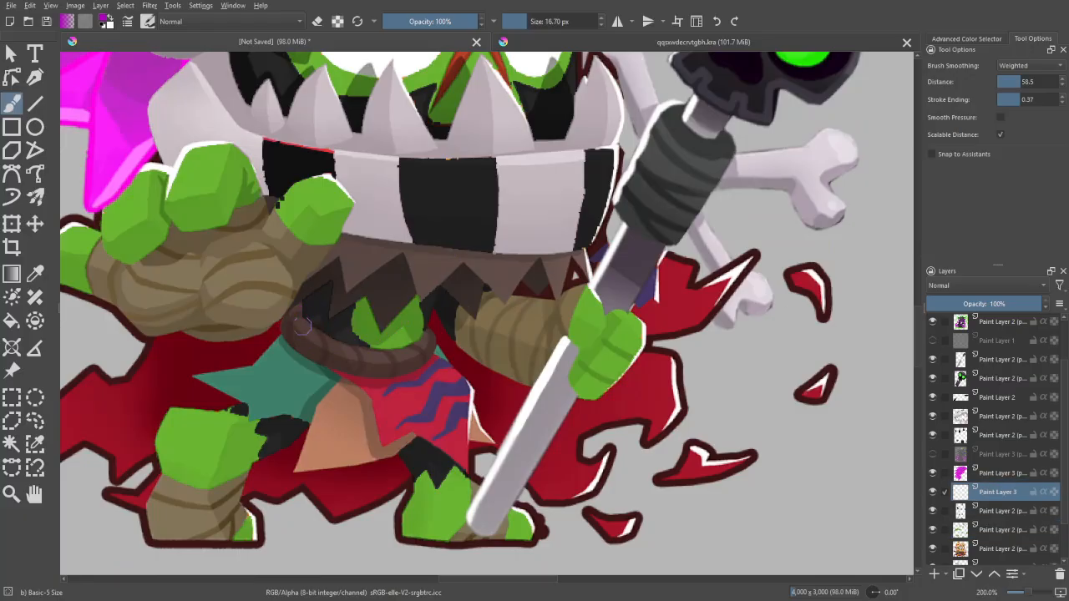
- Outline the character's belt in purple on the new paint layer and fill the outlined shape
mouse_move(301, 309)
left_mouse_down()
mouse_move(330, 336)
mouse_move(369, 349)
left_mouse_up()
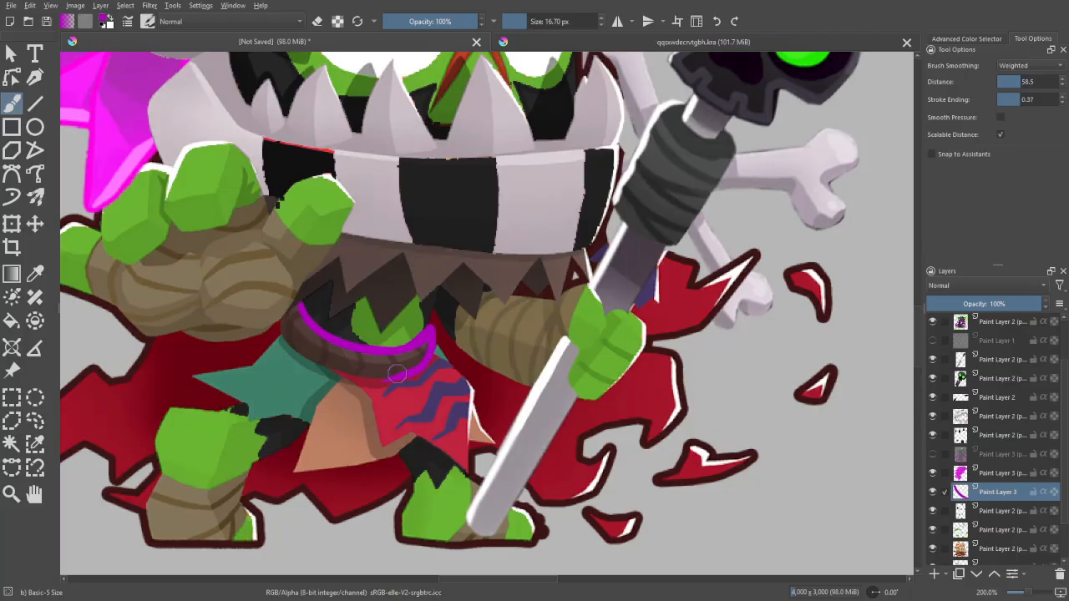
left_click_drag(399, 376, 329, 370)
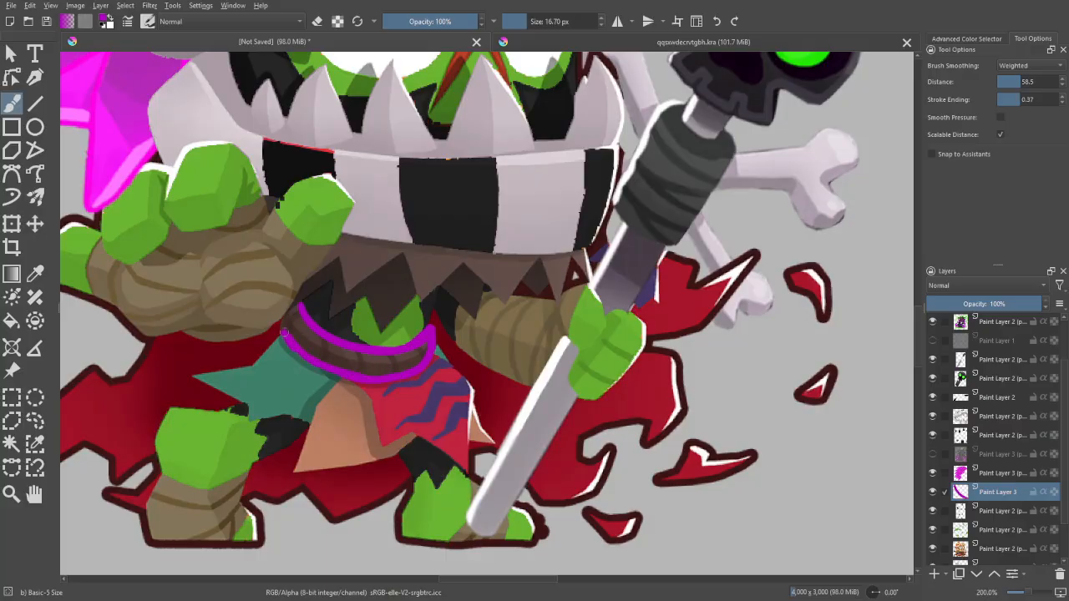
key("f")
left_click(317, 345)
key("b")
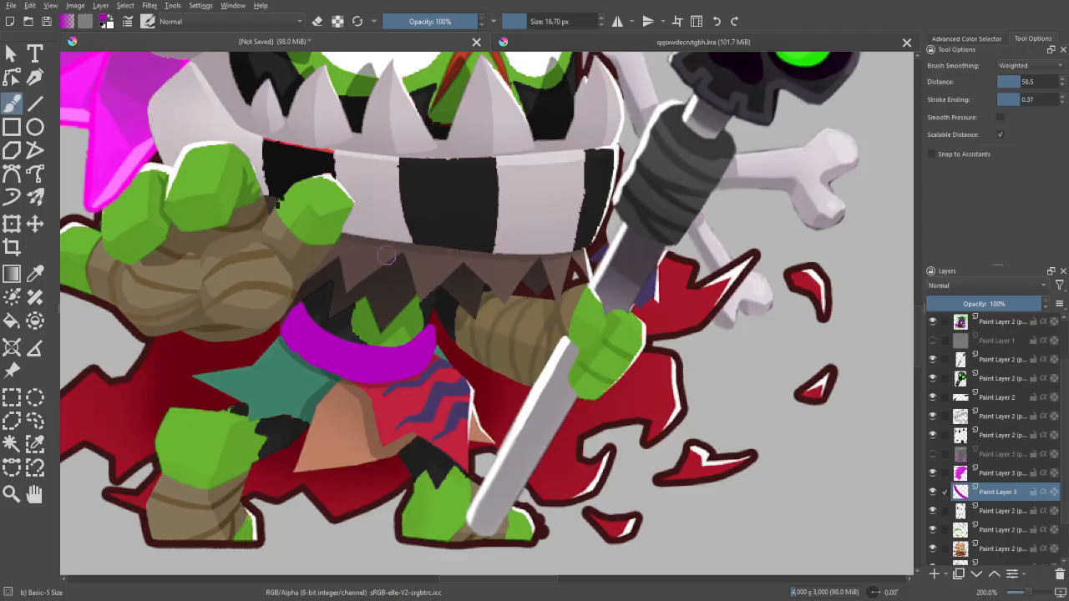
- Select the purple belt shape with Similar Color Selection at threshold 3
scroll(526, 251, "down", 1)
scroll(526, 252, "up", 1)
key("e")
key("e")
key("w")
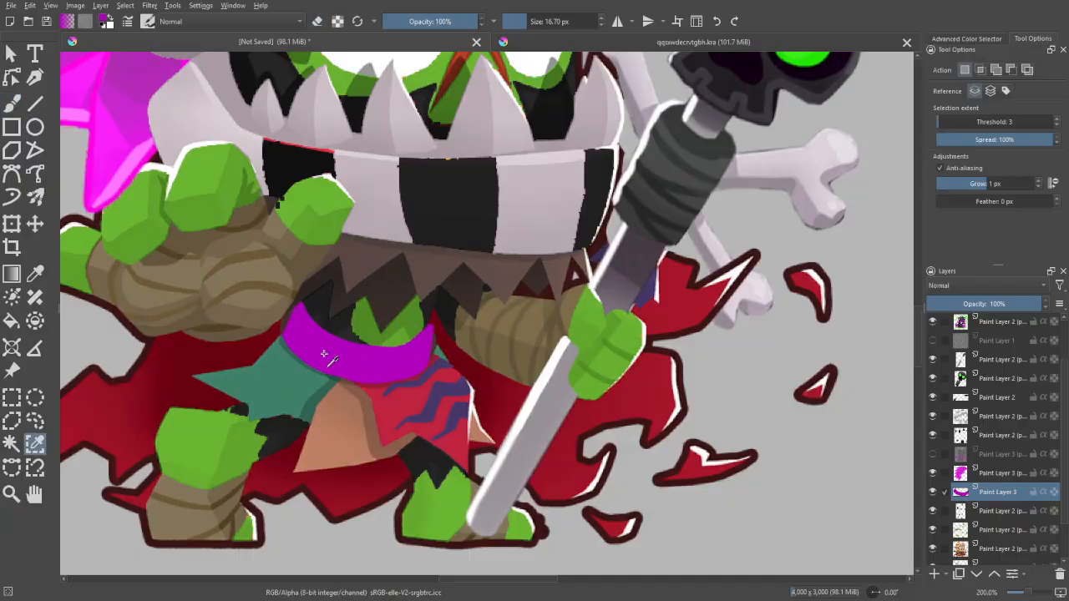
left_click(359, 362)
key("b")
- Add a paint layer above the purple belt layer and pick the grey of the seated reaper's scarf as brush colour
key("minus")
key("minus")
key("minus")
left_click(934, 575)
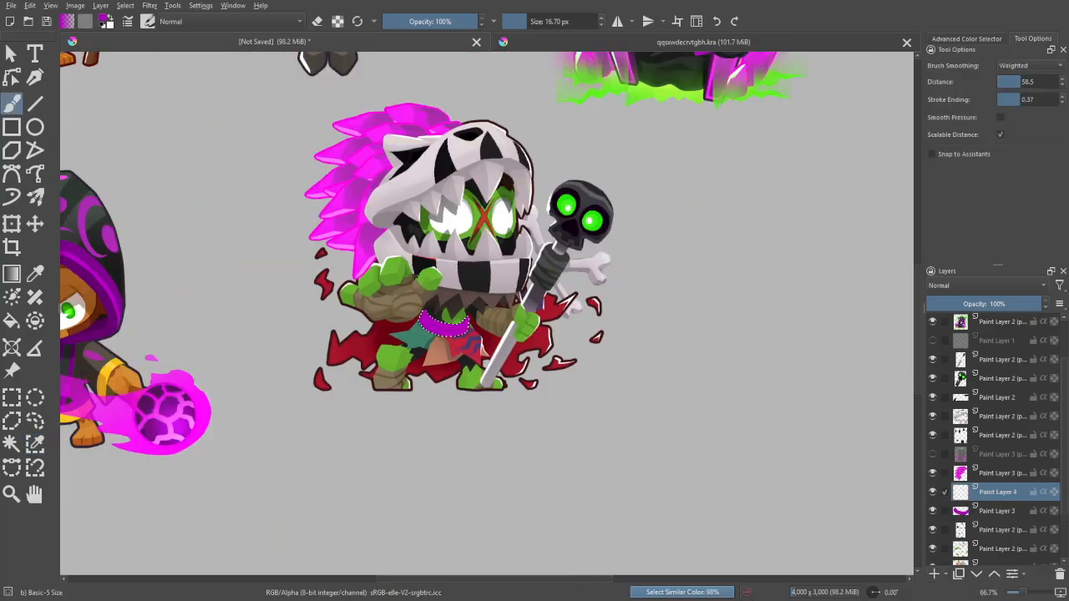
key("ctrl+z")
left_click_drag(833, 334, 807, 478)
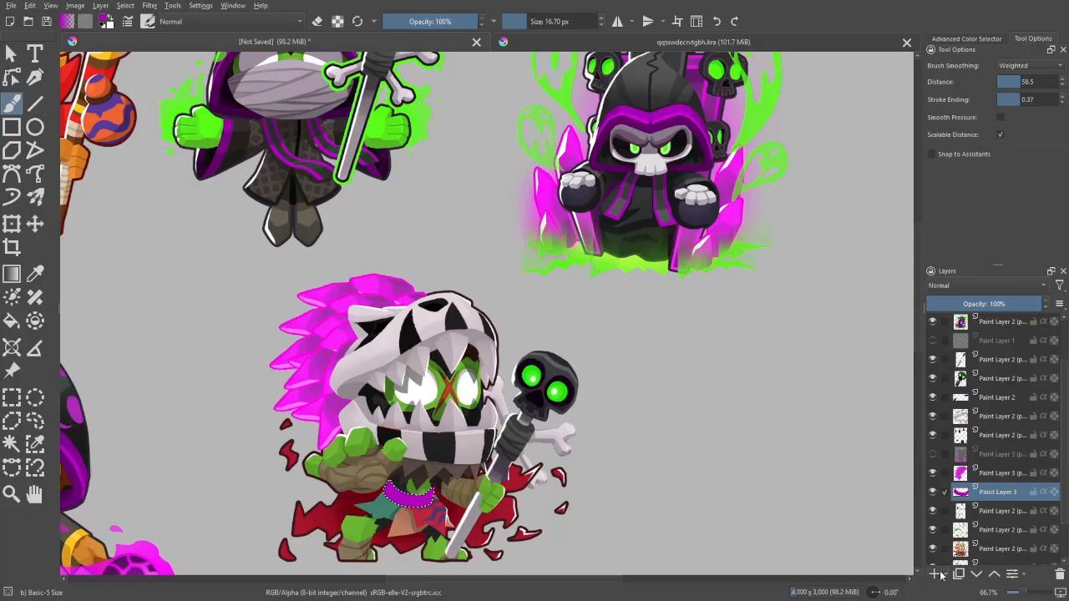
left_click(935, 574)
key("p")
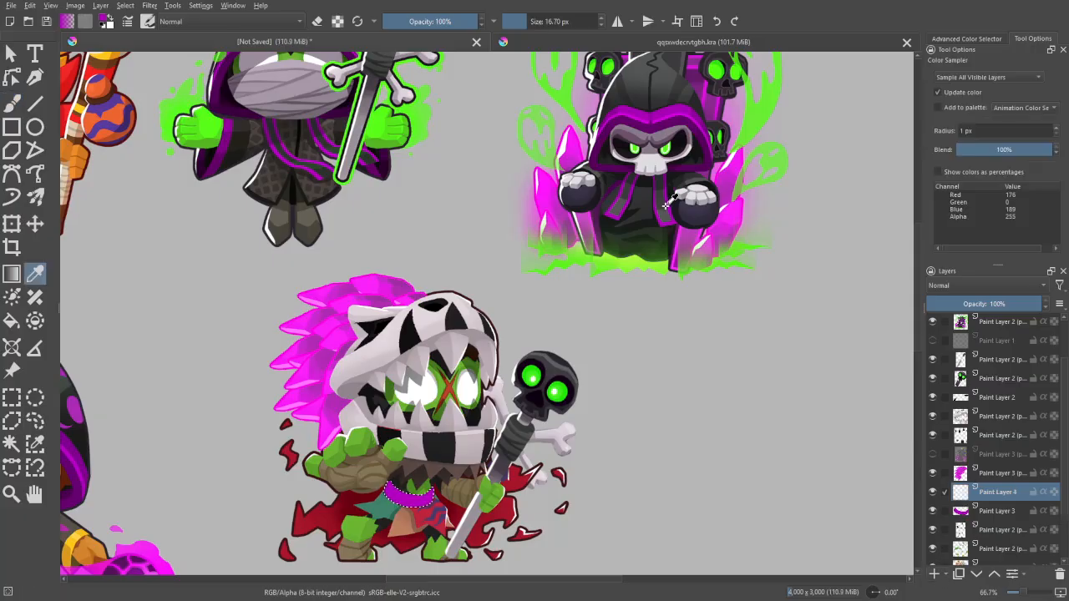
left_click(665, 222)
key("b")
- Paint a grey band along the middle of the purple belt with a 27.28 px brush
left_click_drag(597, 274, 655, 131)
key("ctrl+plus")
key("ctrl+plus")
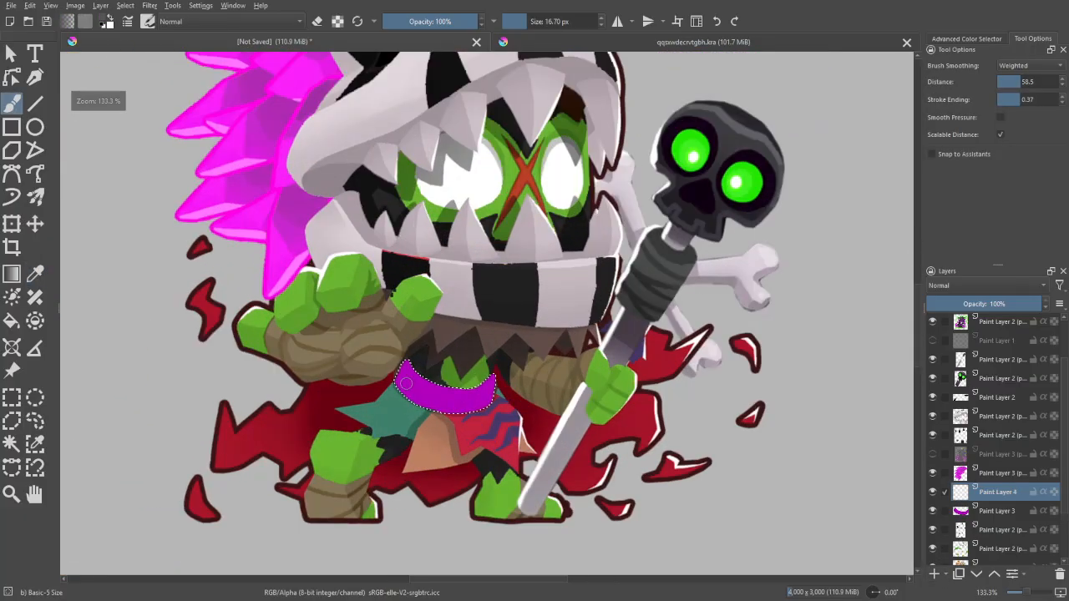
mouse_move(406, 383)
left_mouse_down()
mouse_move(436, 398)
mouse_move(494, 390)
left_mouse_up()
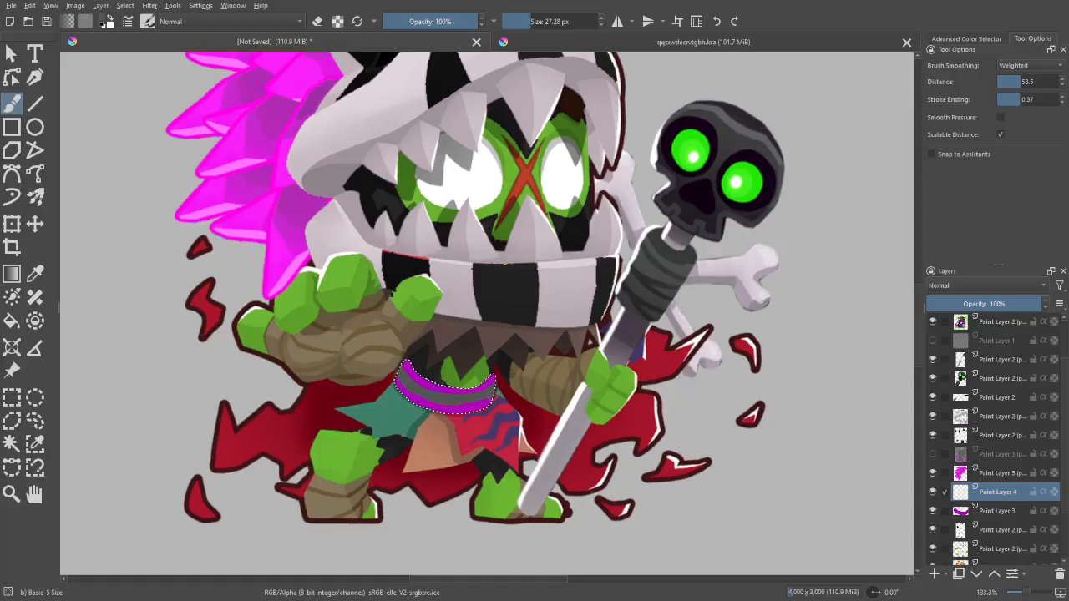
- Select the belt's grey band with Similar Color Selection and add a paint layer above it
key("w")
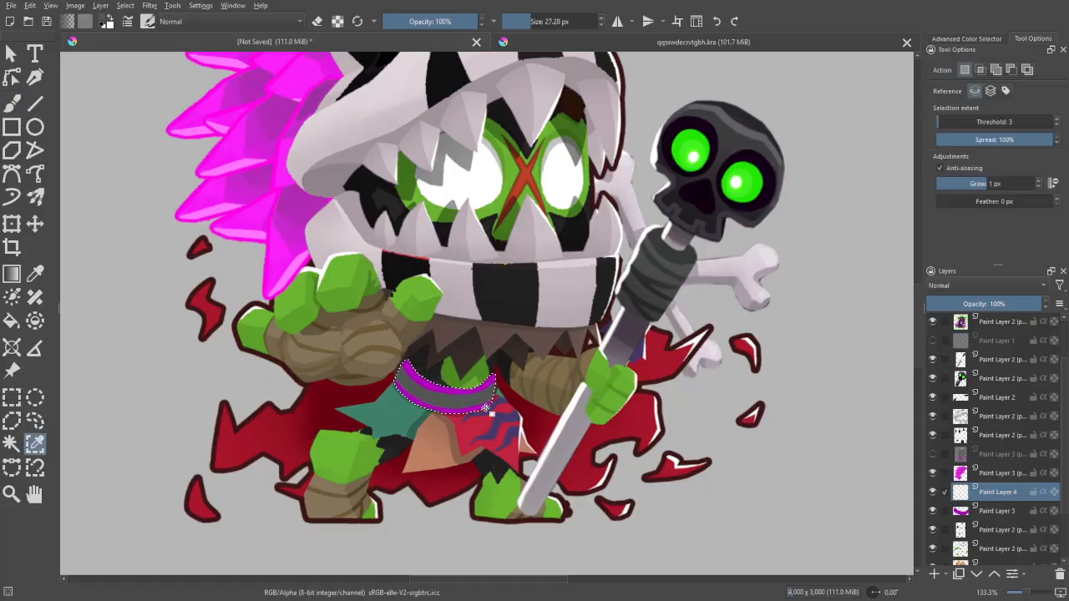
left_click(489, 406)
key("b")
key("Insert")
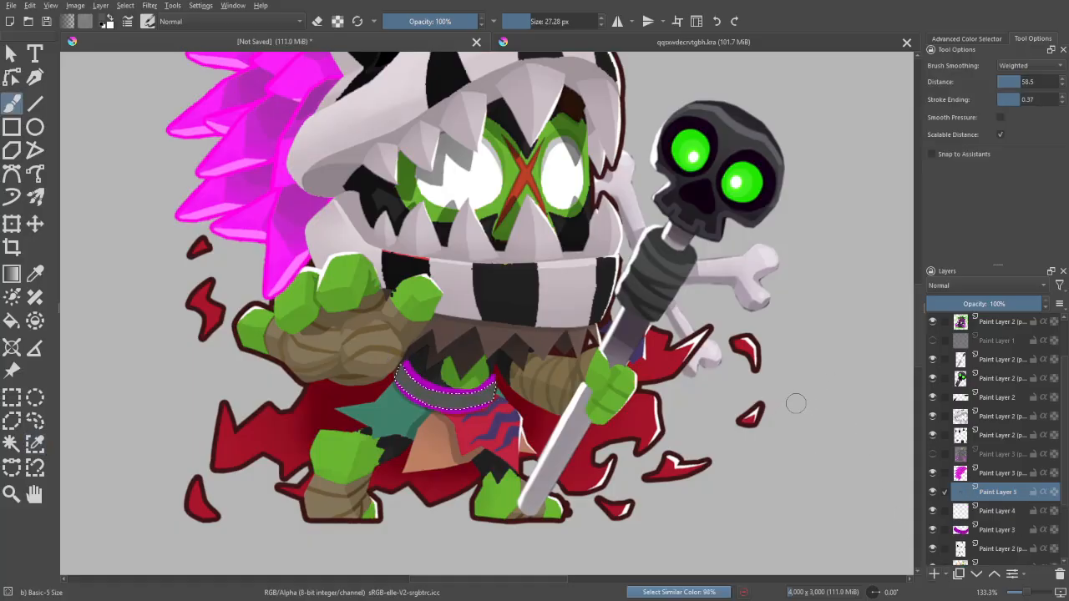
- Pick the darker grey of the seated reaper's scarf and shade both ends of the belt's grey band
key("1")
left_click_drag(861, 339, 838, 434)
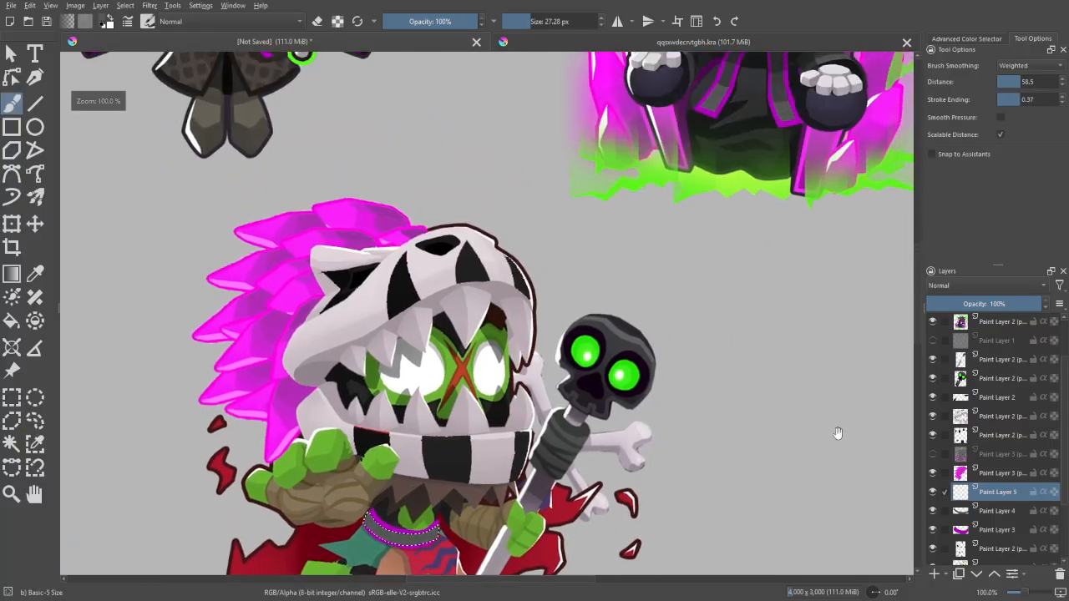
key("p")
left_click(779, 80)
key("b")
left_click_drag(636, 318, 665, 249)
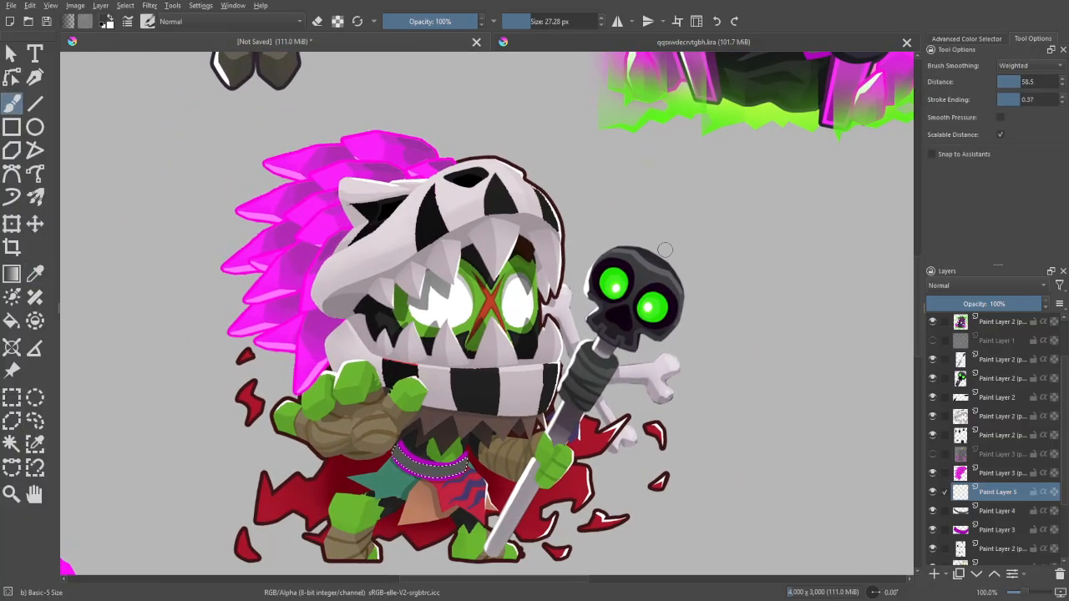
left_click_drag(401, 434, 396, 483)
left_click_drag(467, 443, 461, 491)
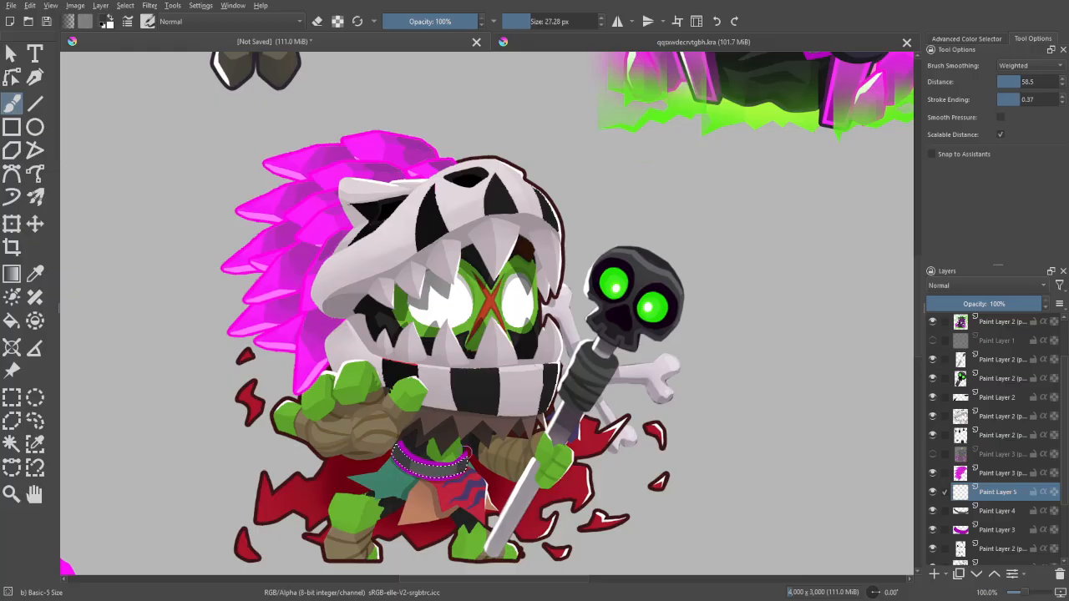
- Sample the grey of the seated reaper's scarf once more as brush colour
left_click_drag(809, 87, 745, 193)
key("p")
left_click(743, 111)
key("b")
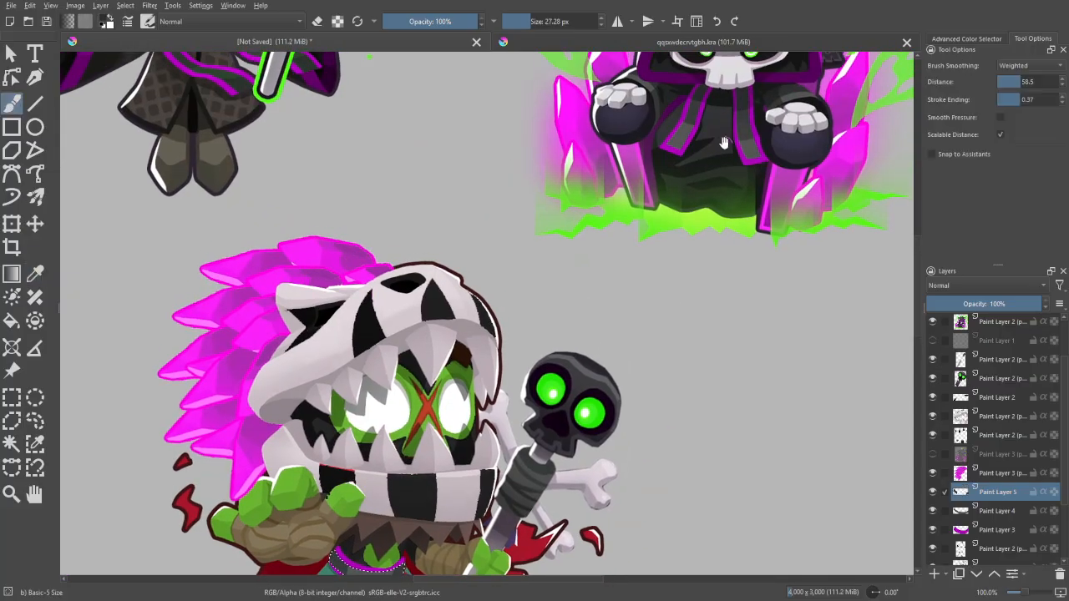
left_click_drag(725, 142, 787, 9)
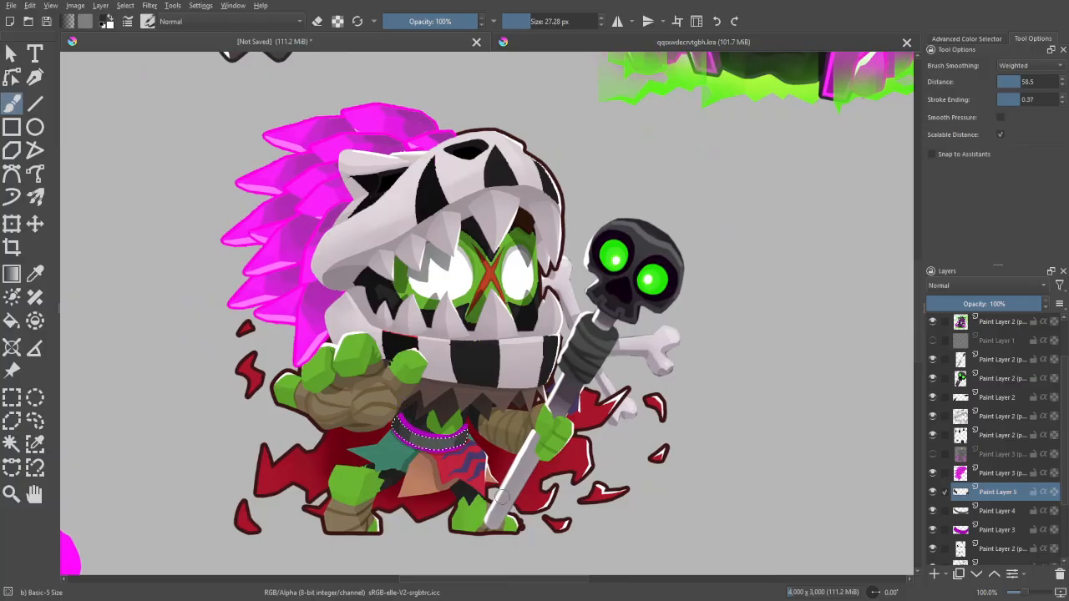
- Select the purple on the belt's base layer with Similar Color Selection and add a paint layer directly above it
left_click(991, 529)
key("w")
left_click(458, 445)
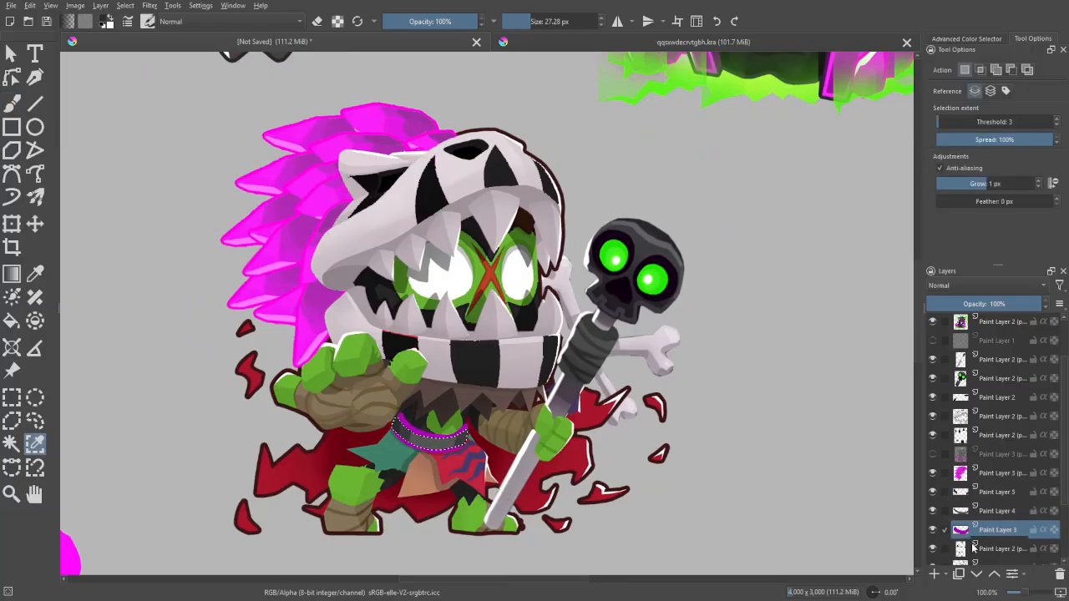
key("b")
key("Insert")
- Pick the darker purple of the seated reaper's scarf and shade both ends of the belt's purple trim
left_click_drag(822, 349, 778, 493)
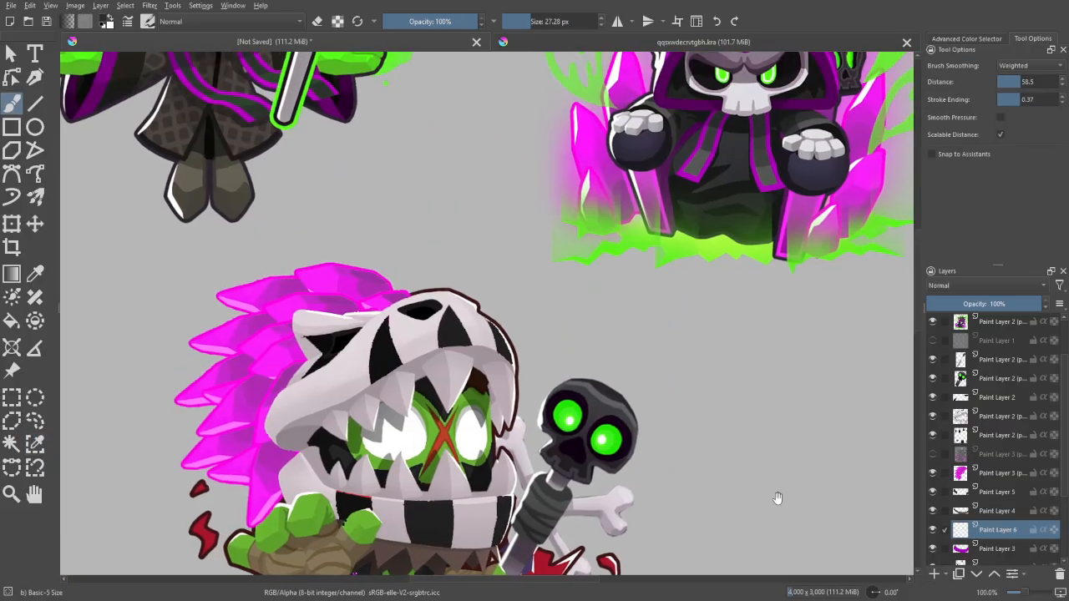
key("p")
left_click(770, 147)
key("b")
left_click_drag(586, 420, 653, 272)
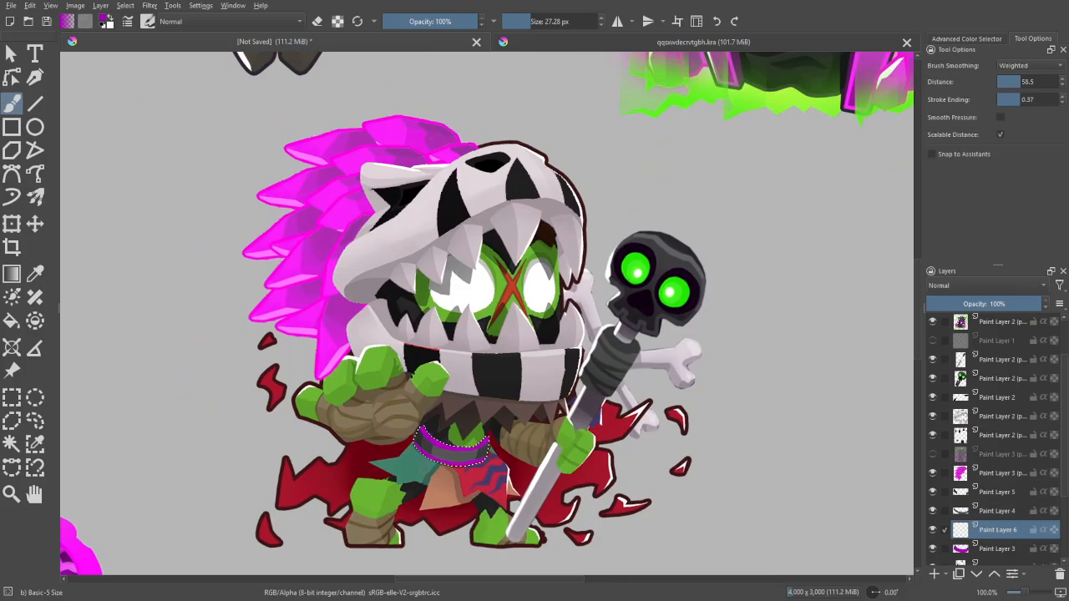
left_click_drag(668, 264, 468, 561)
key("p")
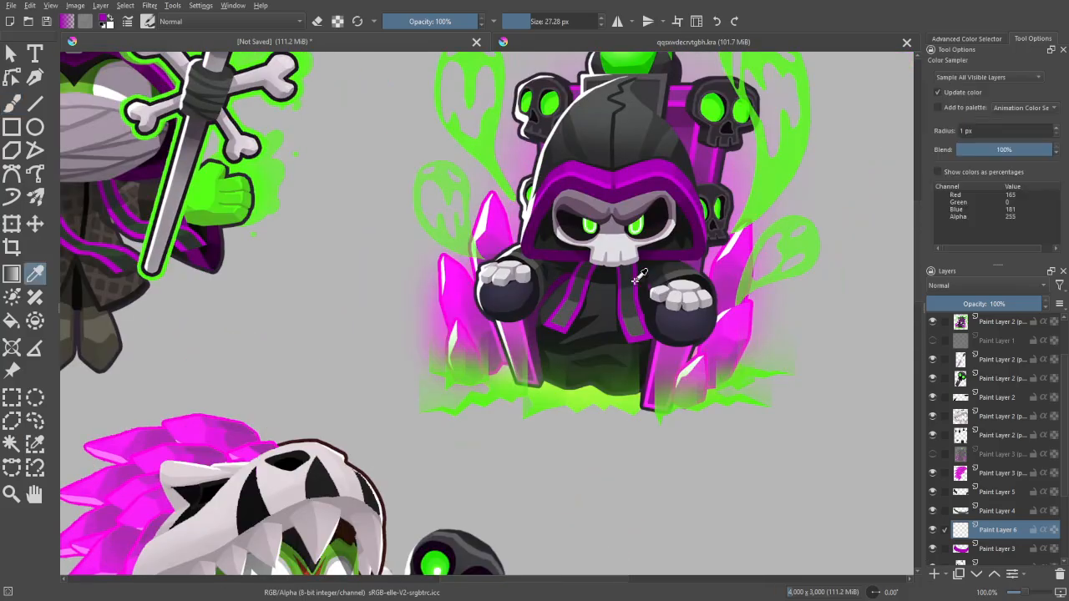
left_click(636, 275)
key("b")
left_click_drag(568, 492, 717, 229)
left_click_drag(425, 473, 436, 513)
left_click_drag(372, 465, 403, 481)
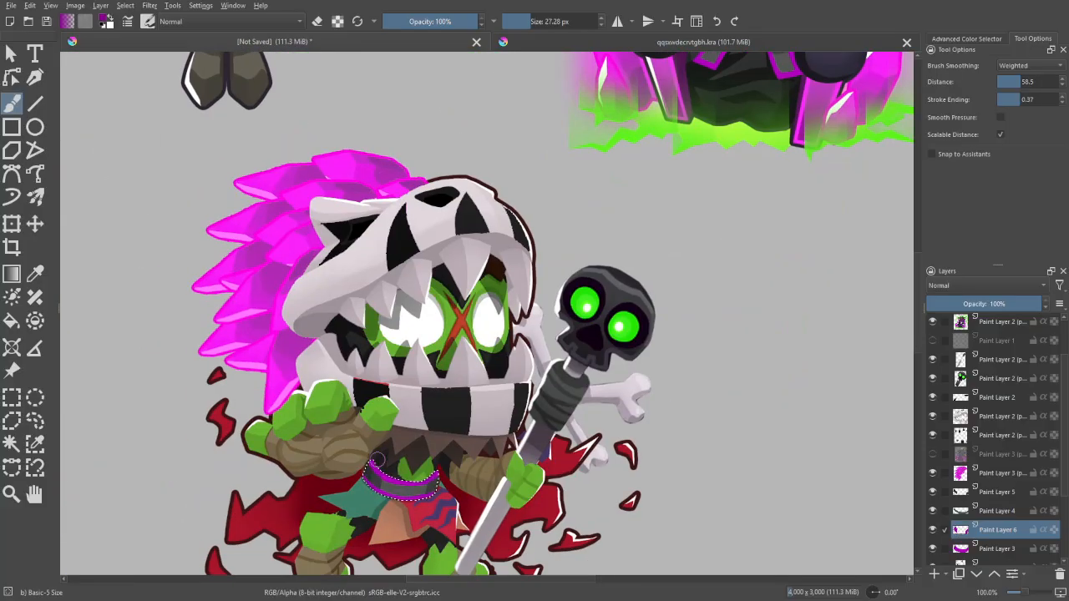
- Clear the selection and add a paint layer between the layer just below the purple belt and the belt itself
key("ctrl+shift+a")
key("ctrl+minus")
key("ctrl+minus")
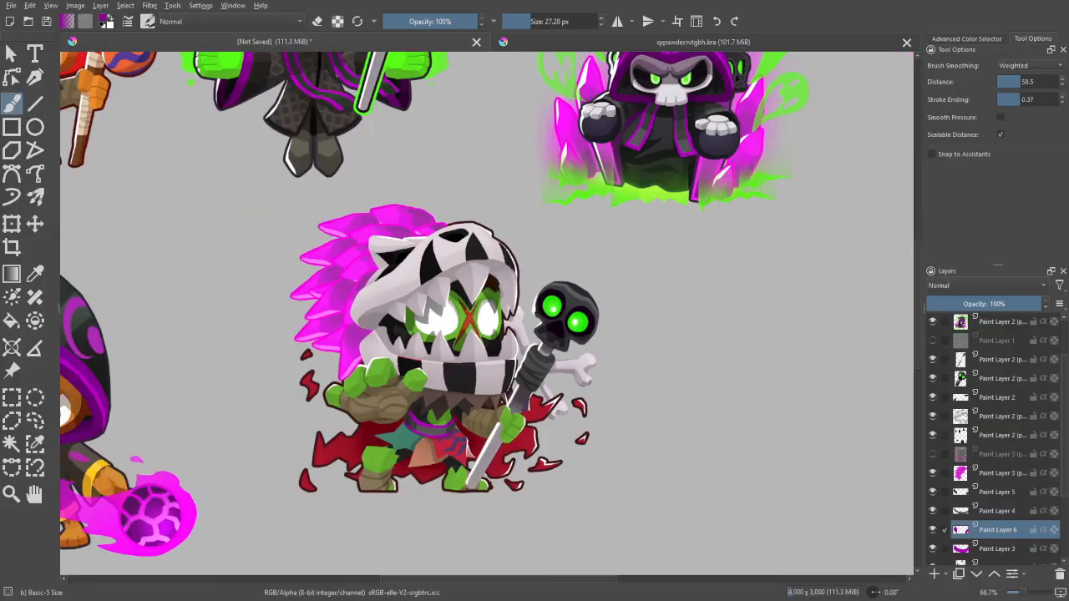
left_click_drag(685, 420, 697, 447)
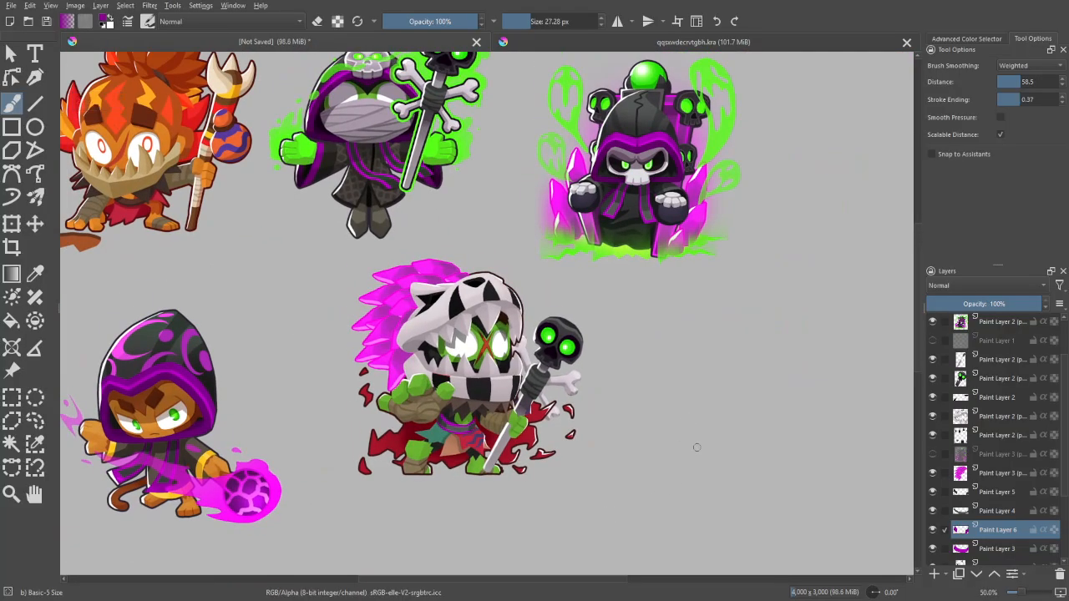
left_click_drag(1065, 482, 1065, 502)
left_click(992, 527)
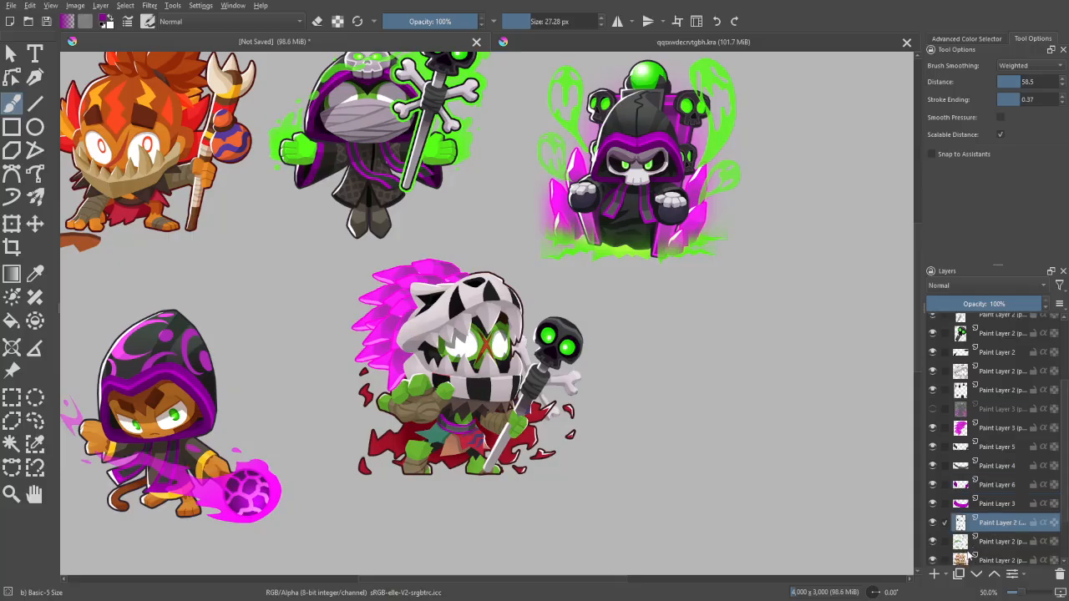
left_click(935, 573)
- Pick the dark grey of the seated reaper's clothing as brush colour for the waist cloth
key("ctrl+plus")
left_click_drag(793, 434, 721, 503)
key("p")
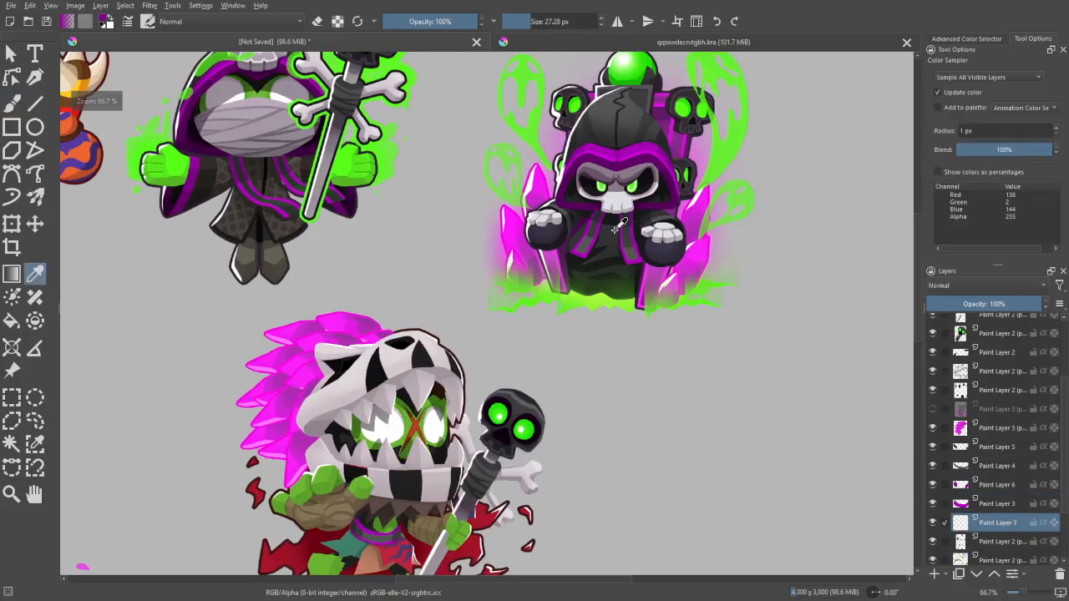
left_click(620, 223)
key("b")
left_click_drag(613, 388, 720, 161)
key("ctrl+plus")
key("ctrl+plus")
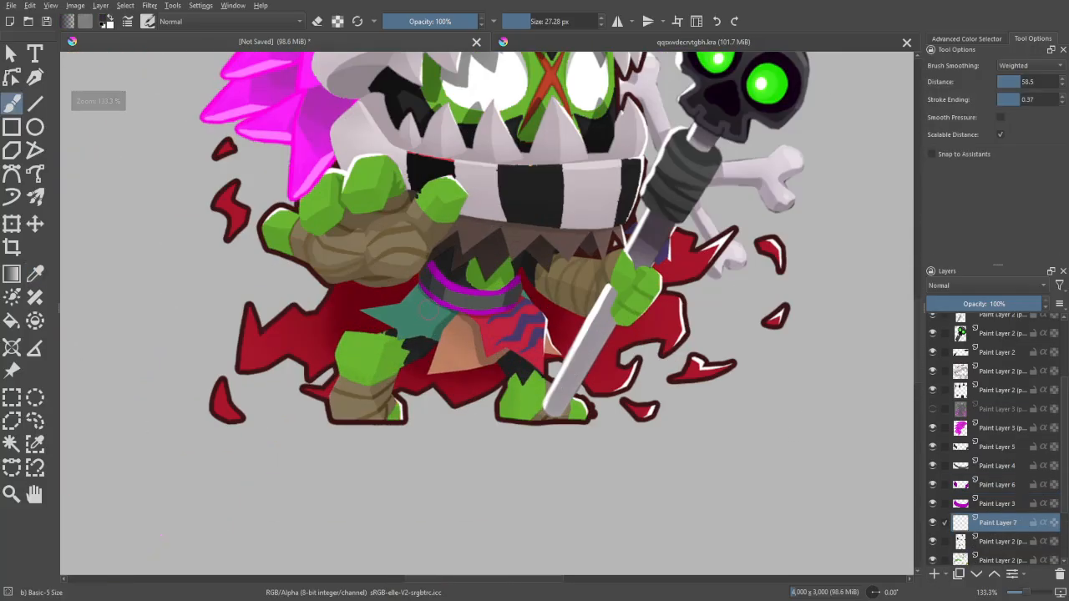
- Reduce the brush size to 19.95 px and try a dark grey stroke along the upper edge of the teal cloth
key("ctrl+plus")
key("ctrl+plus")
key("bracketleft")
mouse_move(358, 247)
left_mouse_down()
mouse_move(334, 280)
mouse_move(238, 306)
left_mouse_up()
key("ctrl+minus")
key("ctrl+minus")
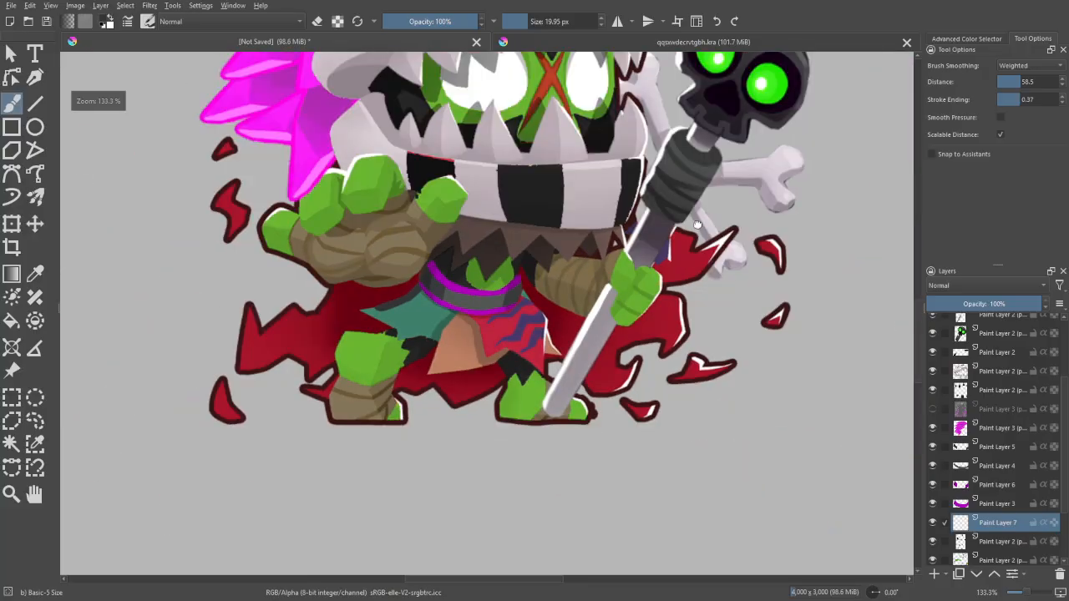
left_click_drag(698, 226, 521, 495)
key("ctrl+minus")
left_click_drag(611, 381, 538, 465)
left_click_drag(605, 486, 851, 177)
key("ctrl+plus")
key("ctrl+plus")
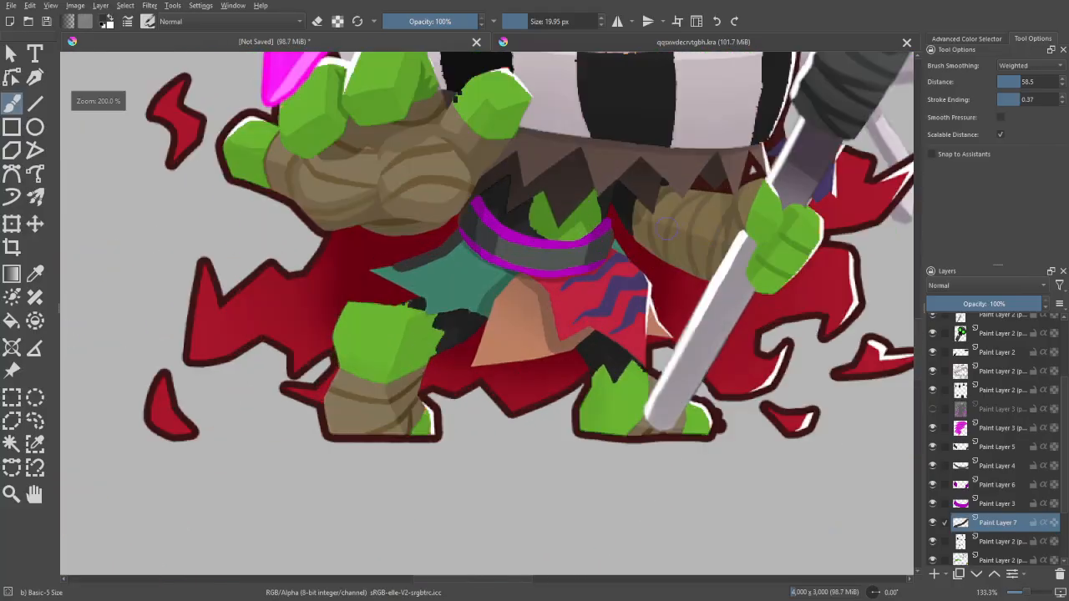
key("ctrl+z")
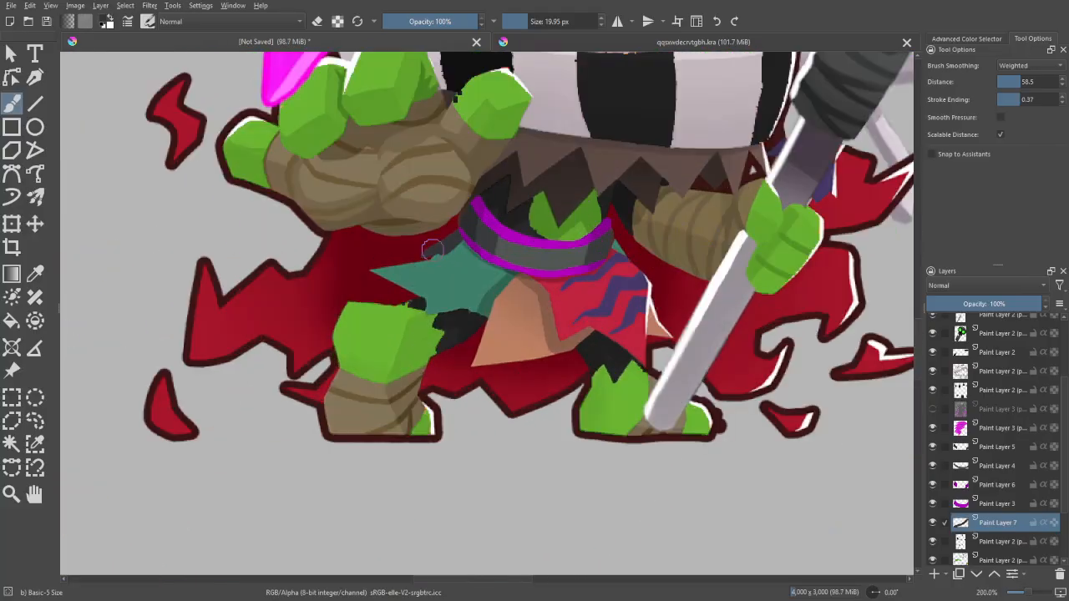
- Outline the waist cloth in dark grey from the belt around its hem, and fill it as a single skirt
mouse_move(432, 249)
left_mouse_down()
mouse_move(380, 275)
mouse_move(457, 317)
mouse_move(431, 319)
mouse_move(511, 375)
mouse_move(537, 345)
left_mouse_up()
key("ctrl+z")
key("ctrl+z")
key("ctrl+z")
key("ctrl+z")
key("ctrl+z")
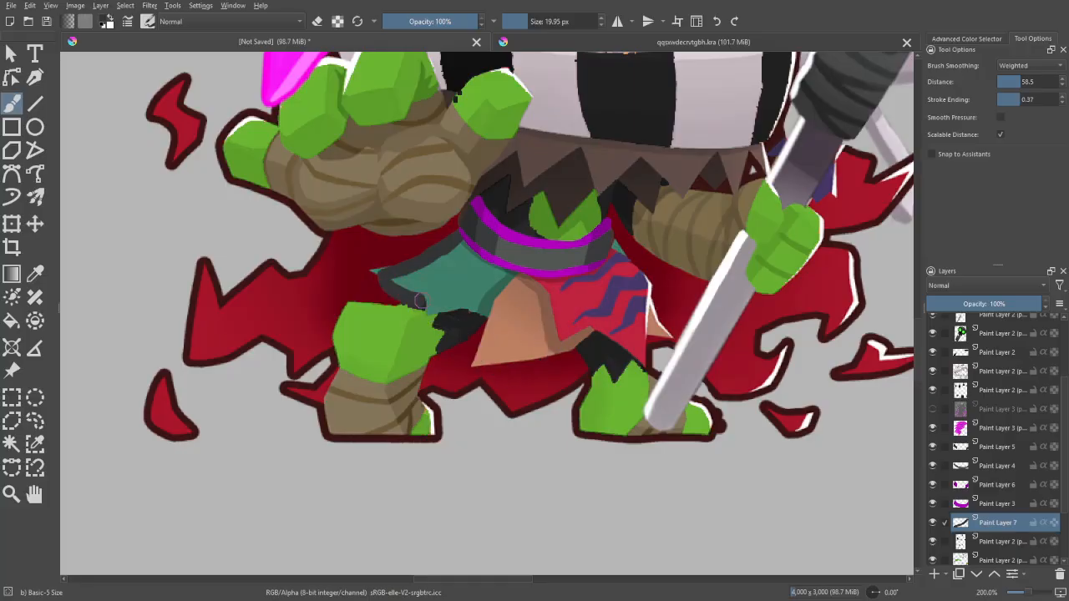
left_click_drag(456, 273, 430, 299)
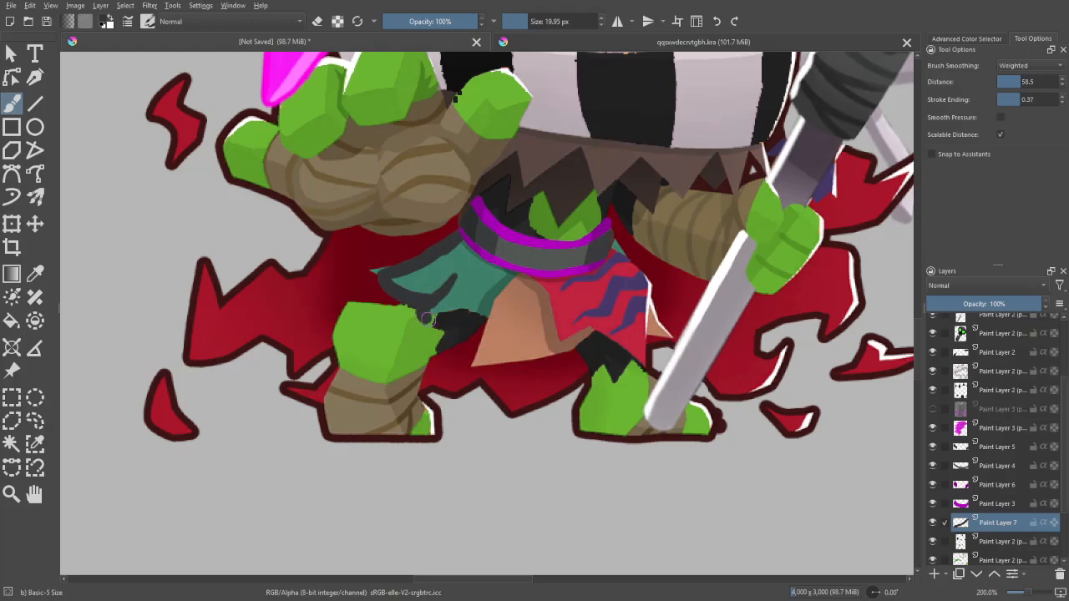
mouse_move(426, 318)
left_mouse_down()
mouse_move(501, 368)
mouse_move(595, 334)
mouse_move(625, 344)
mouse_move(660, 323)
mouse_move(649, 285)
mouse_move(623, 260)
left_mouse_up()
key("ctrl+z")
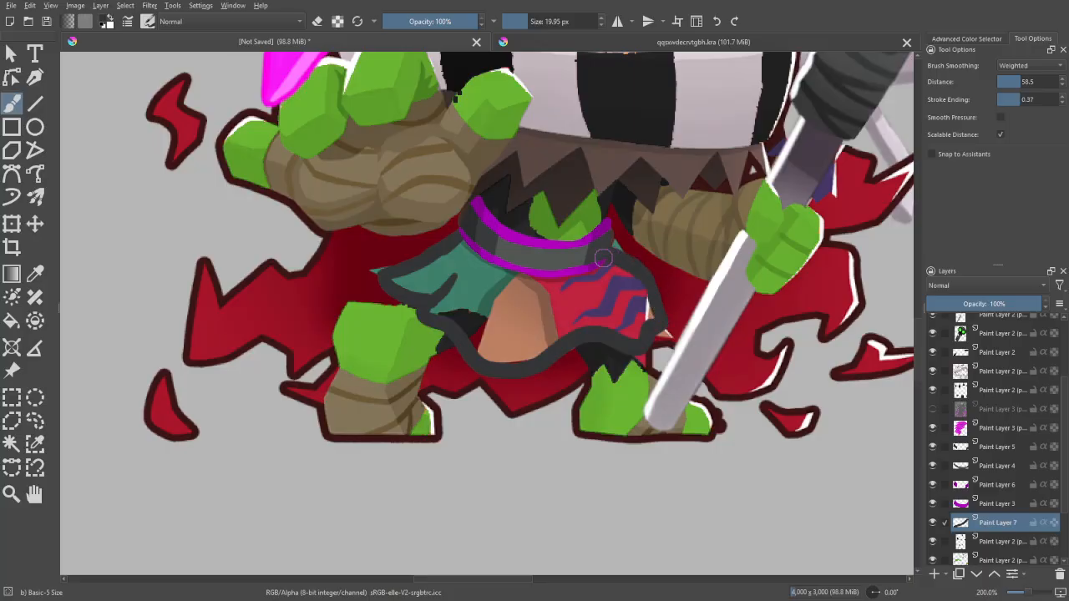
key("f")
left_click(498, 309)
key("b")
- Select the dark grey skirt with Similar Color Selection and add one paint layer above it, removing the surplus layer
left_click_drag(765, 372, 752, 430)
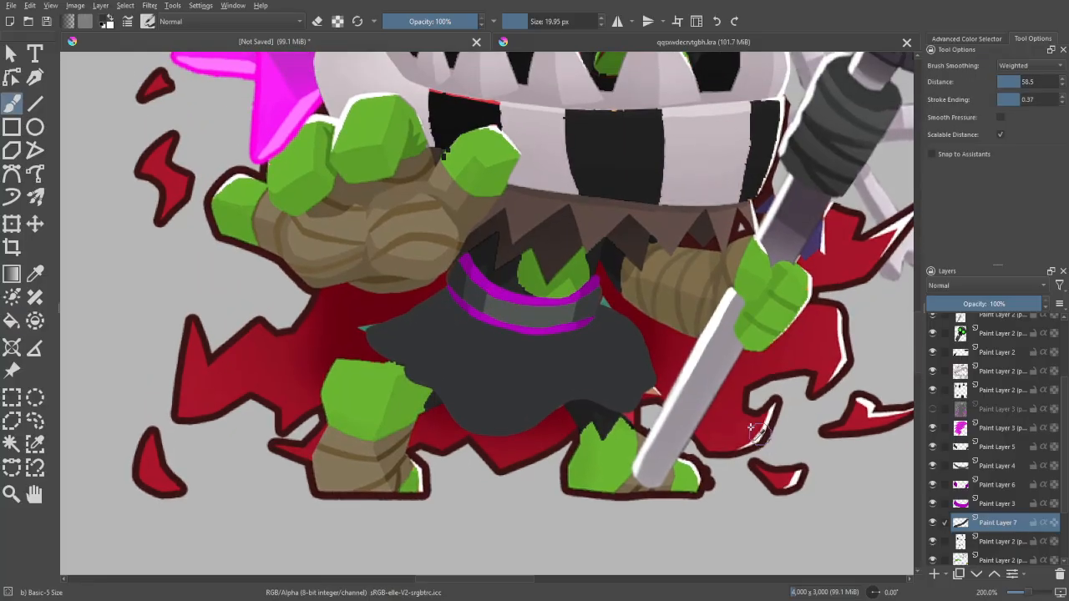
key("w")
left_click(820, 436)
key("1")
left_click(934, 574)
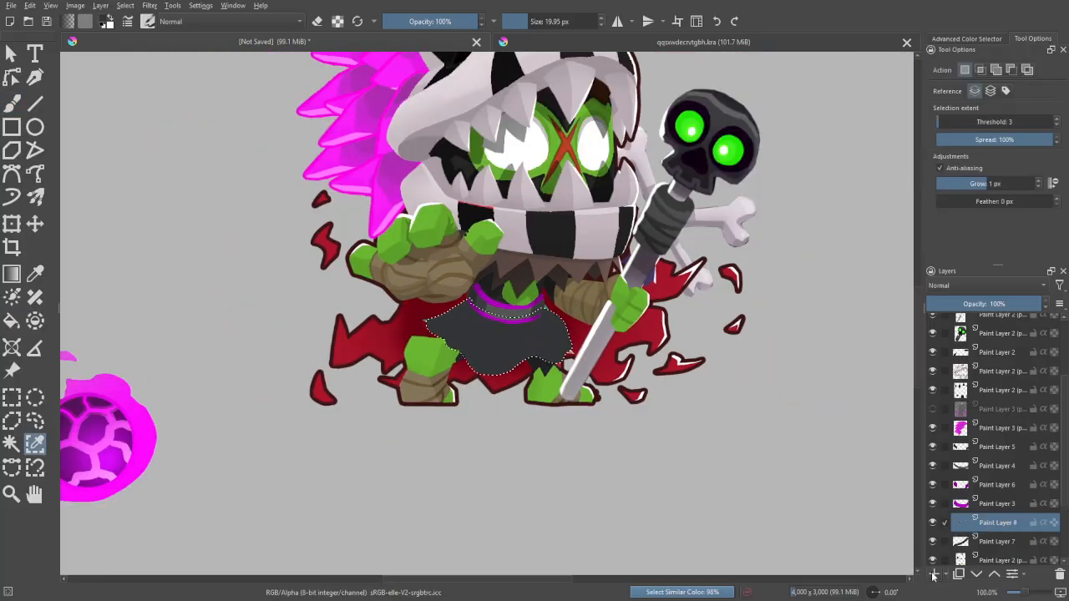
left_click(934, 574)
left_click(1061, 575)
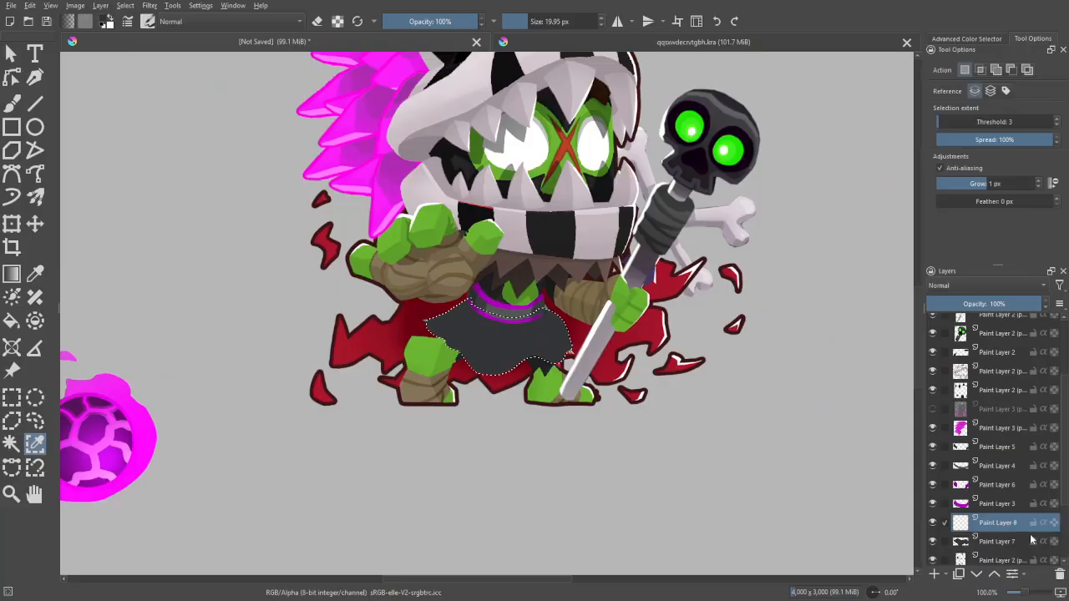
- Pick the near-black shade from the seated reaper's robe as brush colour for the skirt shading
left_click_drag(810, 276, 669, 468)
left_click_drag(745, 220, 635, 370)
key("p")
left_click(597, 218)
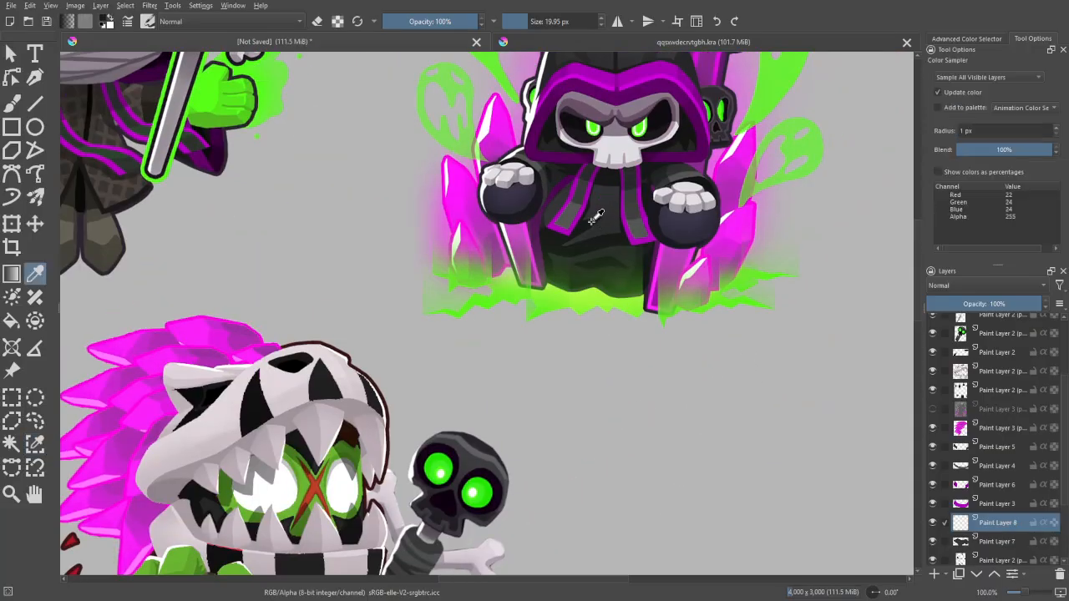
key("b")
mouse_move(614, 326)
left_mouse_down()
mouse_move(722, 73)
mouse_move(751, 37)
left_mouse_up()
scroll(460, 334, "up", 2)
left_click_drag(369, 407, 377, 407, "shift")
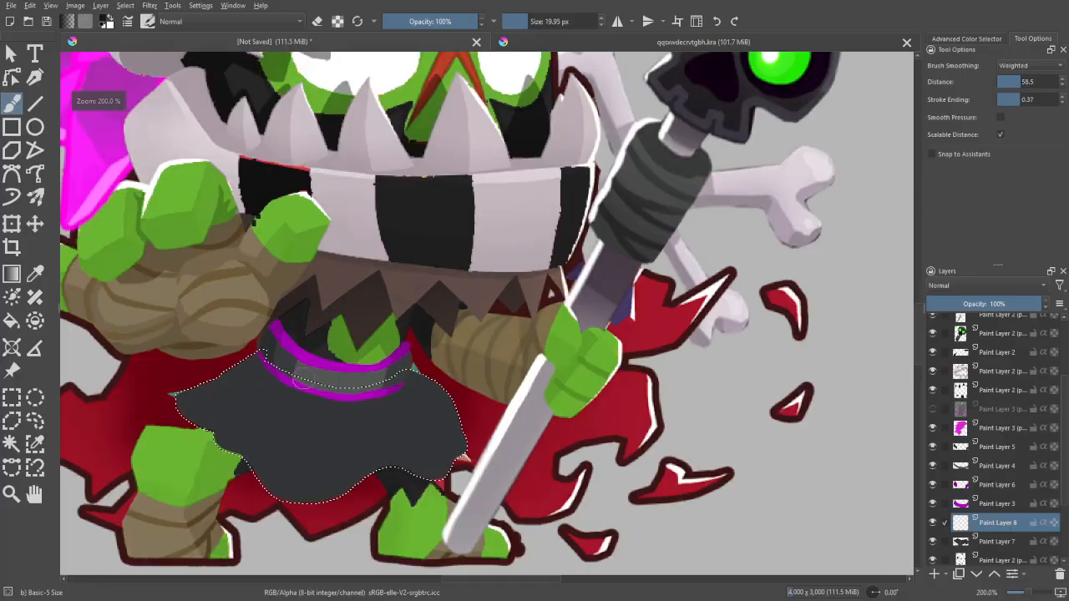
- Paint near-black fold shadows along the sides and hem of the dark grey skirt, redoing the first stroke
mouse_move(250, 360)
left_mouse_down()
mouse_move(311, 362)
mouse_move(274, 390)
mouse_move(250, 367)
mouse_move(317, 392)
left_mouse_up()
key("ctrl+z")
left_click_drag(412, 371, 408, 378)
left_click_drag(222, 399, 349, 357)
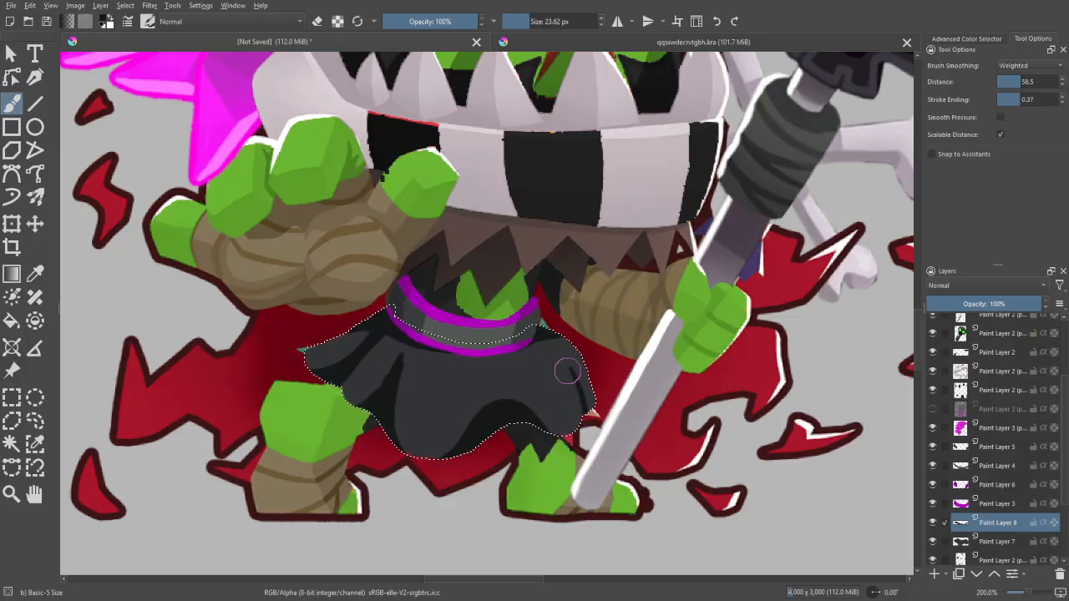
- Add near-black crease shadows on the skirt just below the purple belt with the 23.62 px brush
key("ctrl+shift+a")
scroll(644, 424, "down", 2)
left_click_drag(751, 401, 535, 485)
left_click_drag(735, 317, 699, 489)
mouse_move(493, 568)
left_mouse_down()
mouse_move(613, 405)
mouse_move(876, 201)
left_mouse_up()
scroll(467, 334, "up", 1)
left_click_drag(468, 409, 455, 266)
scroll(451, 309, "up", 1)
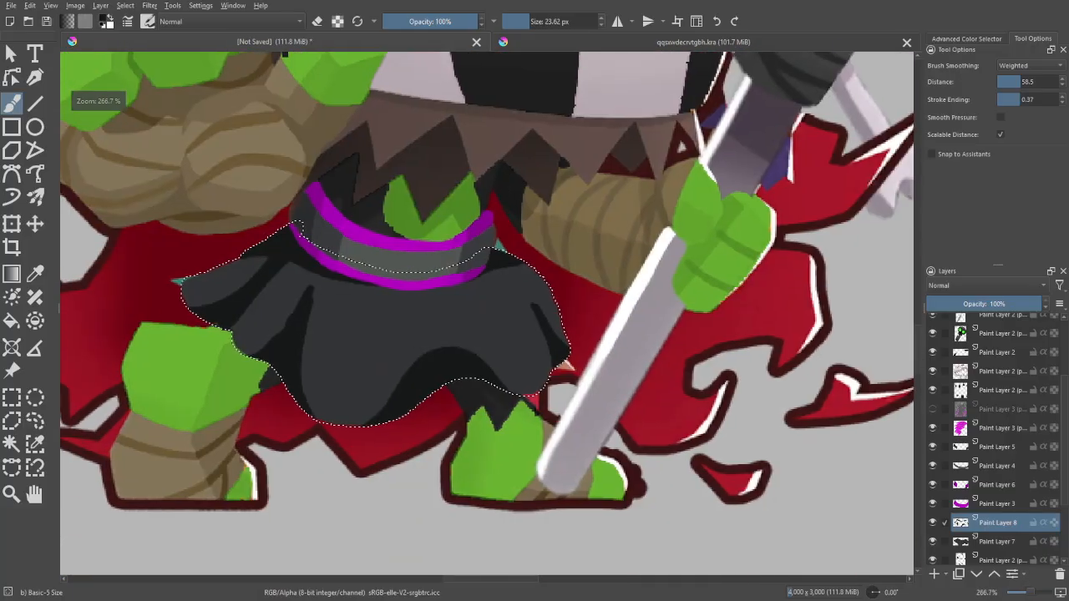
left_click_drag(309, 293, 299, 334)
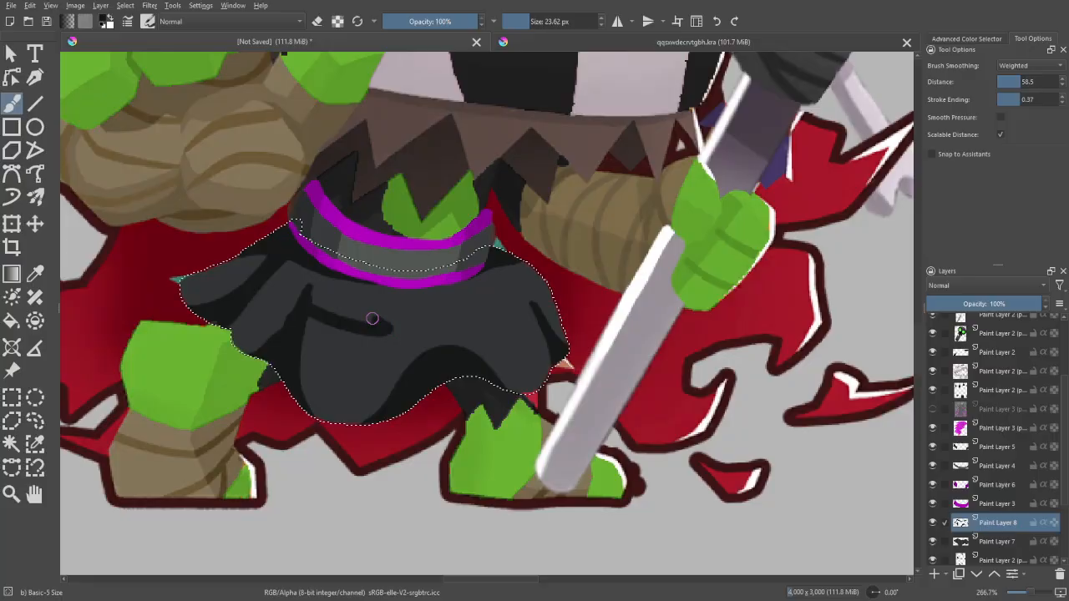
mouse_move(310, 289)
left_mouse_down()
mouse_move(379, 317)
mouse_move(314, 303)
mouse_move(367, 320)
mouse_move(305, 324)
mouse_move(336, 314)
mouse_move(337, 325)
mouse_move(303, 331)
left_mouse_up()
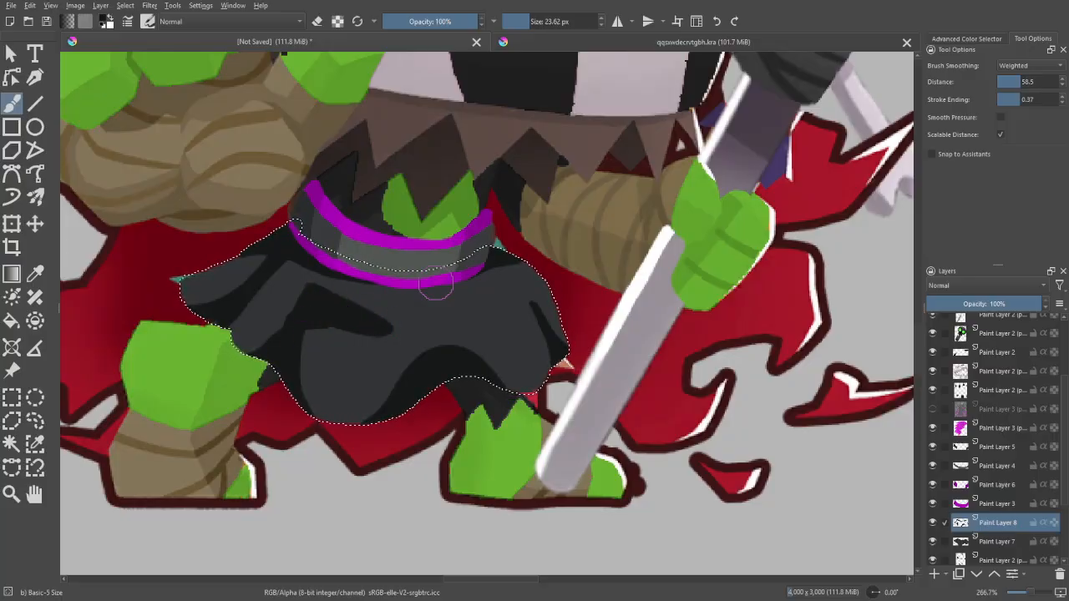
mouse_move(488, 270)
left_mouse_down()
mouse_move(404, 293)
mouse_move(430, 304)
left_mouse_up()
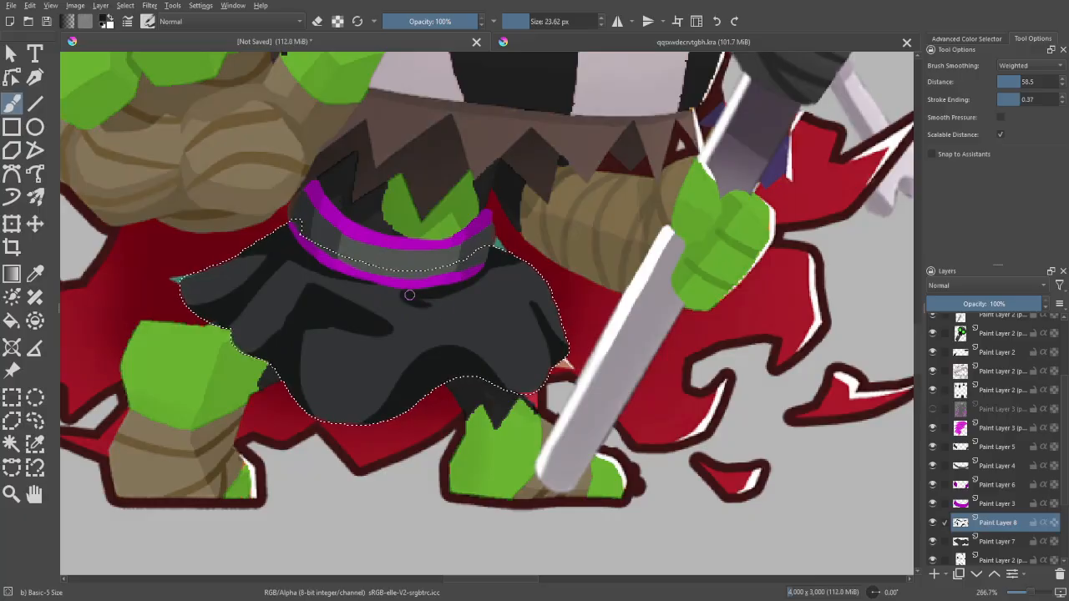
- Compare the whole character with the reference portraits, including in a mirrored view
key("ctrl+minus")
key("ctrl+minus")
key("ctrl+minus")
key("ctrl+minus")
key("ctrl+minus")
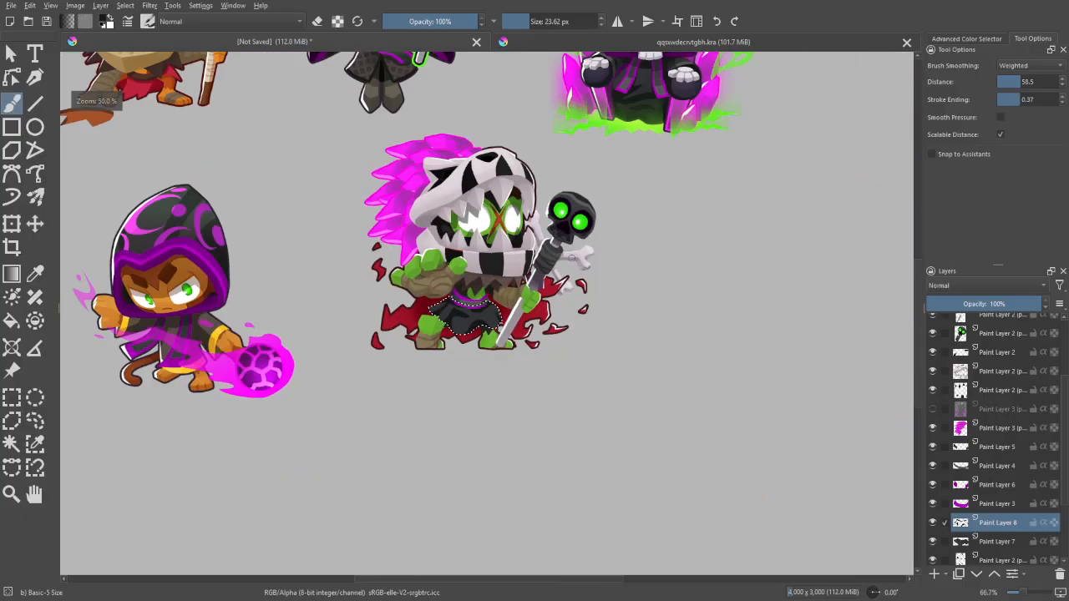
key("ctrl+minus")
key("ctrl+minus")
key("m")
key("ctrl+plus")
key("ctrl+plus")
key("m")
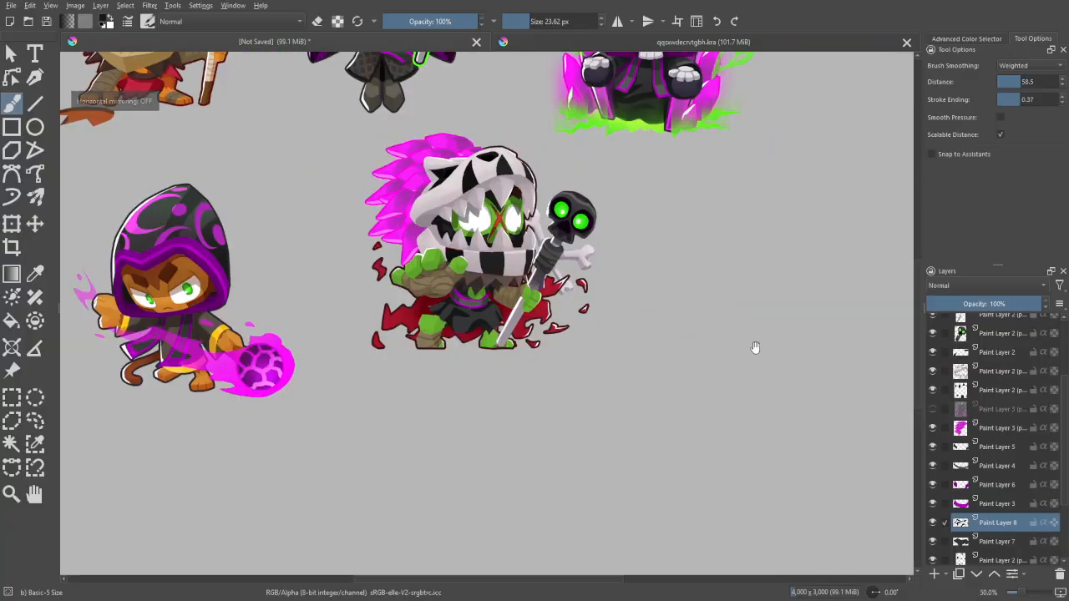
left_click_drag(756, 353, 719, 500)
key("ctrl+plus")
key("ctrl+plus")
left_click_drag(831, 497, 864, 384)
key("ctrl+minus")
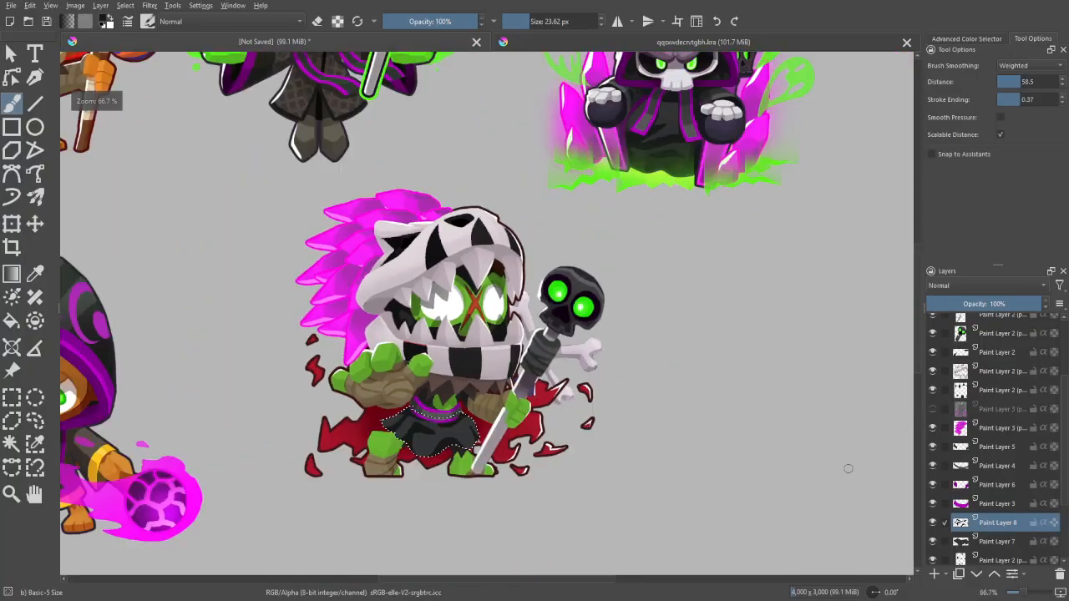
key("ctrl+minus")
left_click_drag(838, 451, 847, 506)
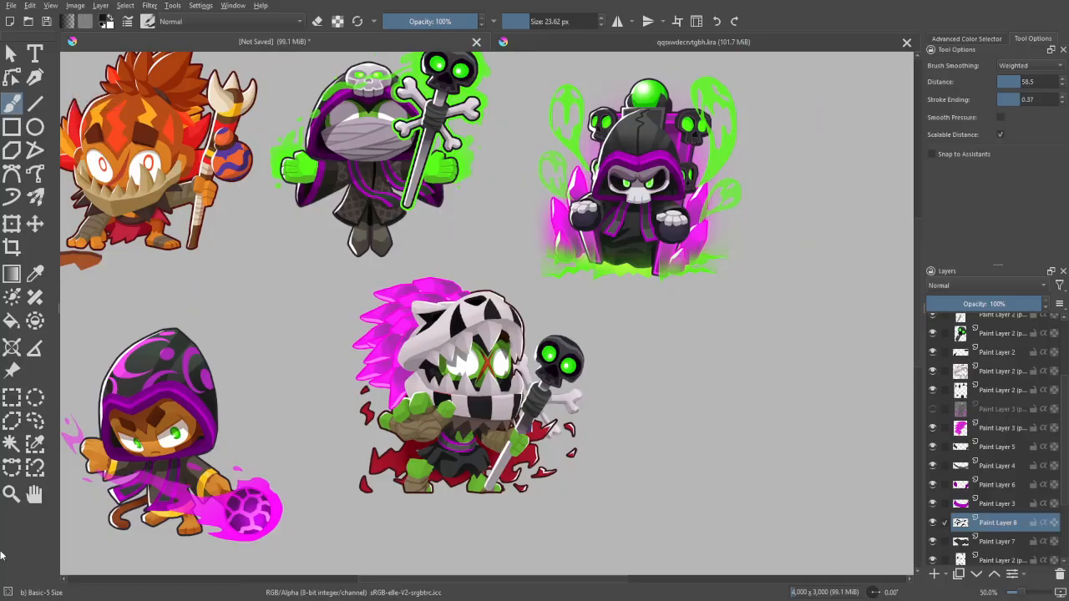
left_click_drag(730, 476, 738, 448)
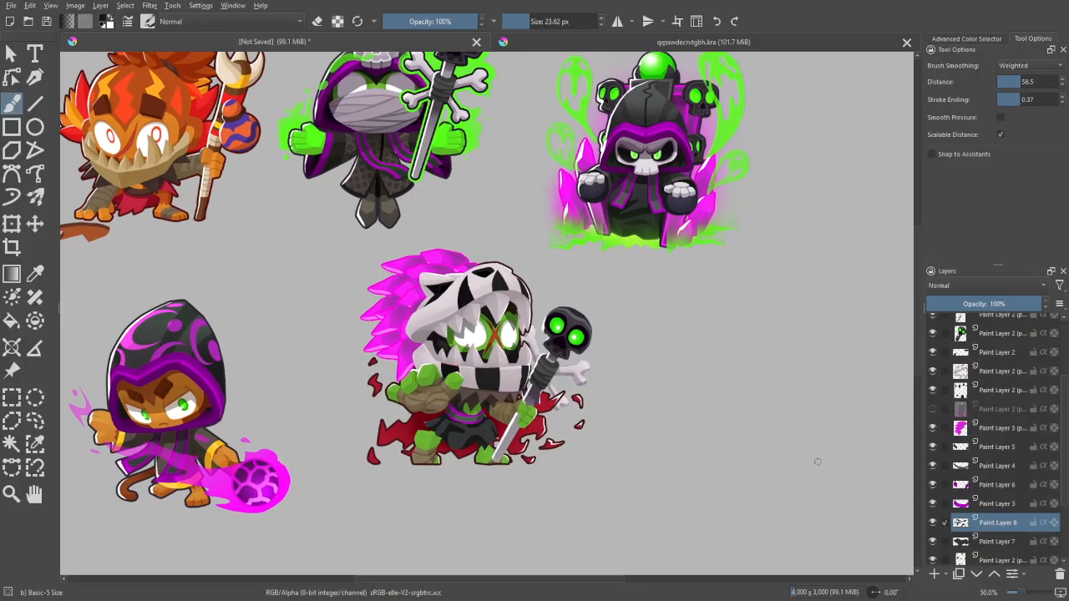
left_click_drag(818, 461, 817, 416)
key("ctrl+plus")
key("ctrl+minus")
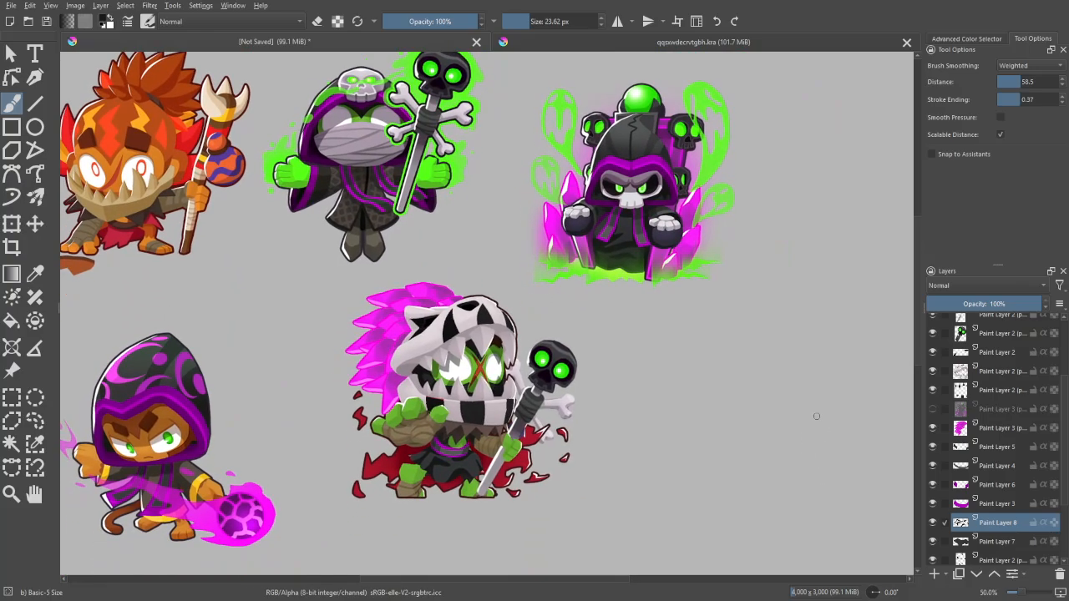
left_click_drag(825, 501, 819, 470)
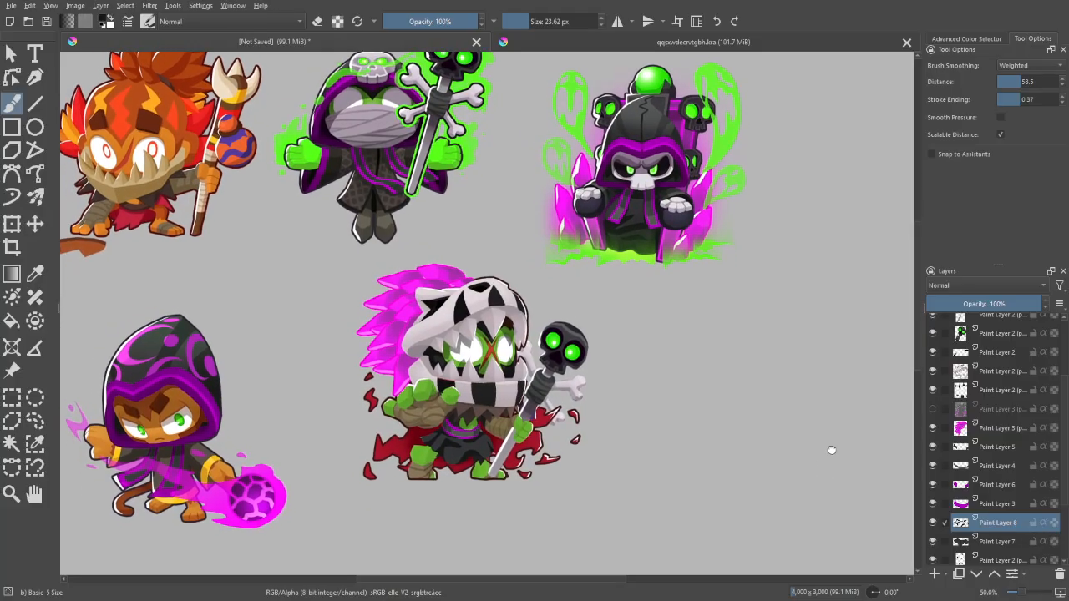
- Activate the original character's paint layer and select the lighter brown of the ragged collar with Similar Color Selection
key("ctrl+plus")
left_click(999, 546)
left_click_drag(1063, 473, 1064, 519)
left_click(986, 508)
key("ctrl+plus")
left_click(34, 444)
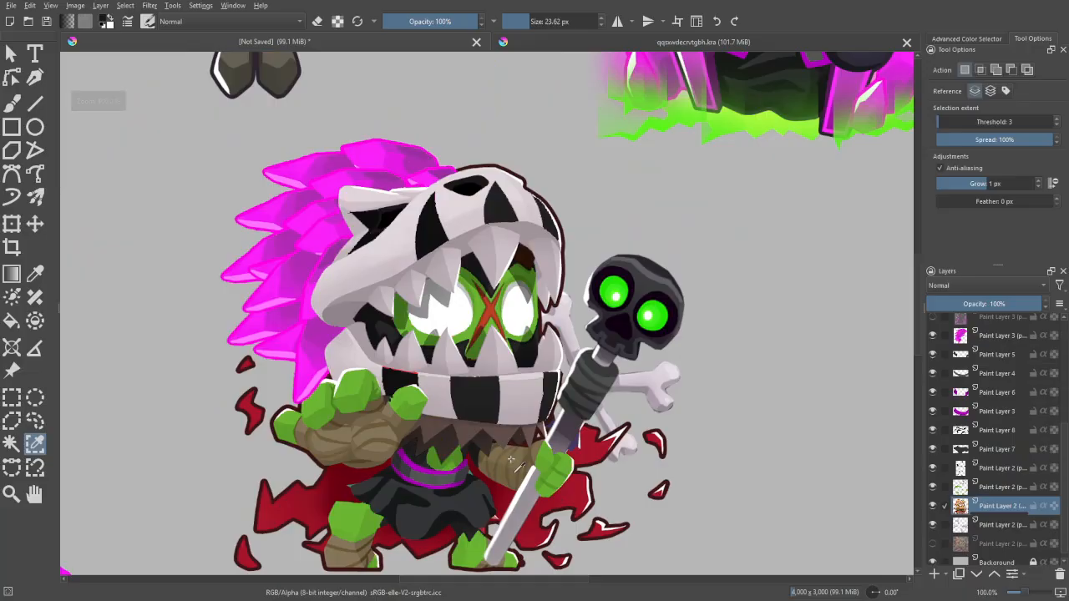
left_click(504, 463)
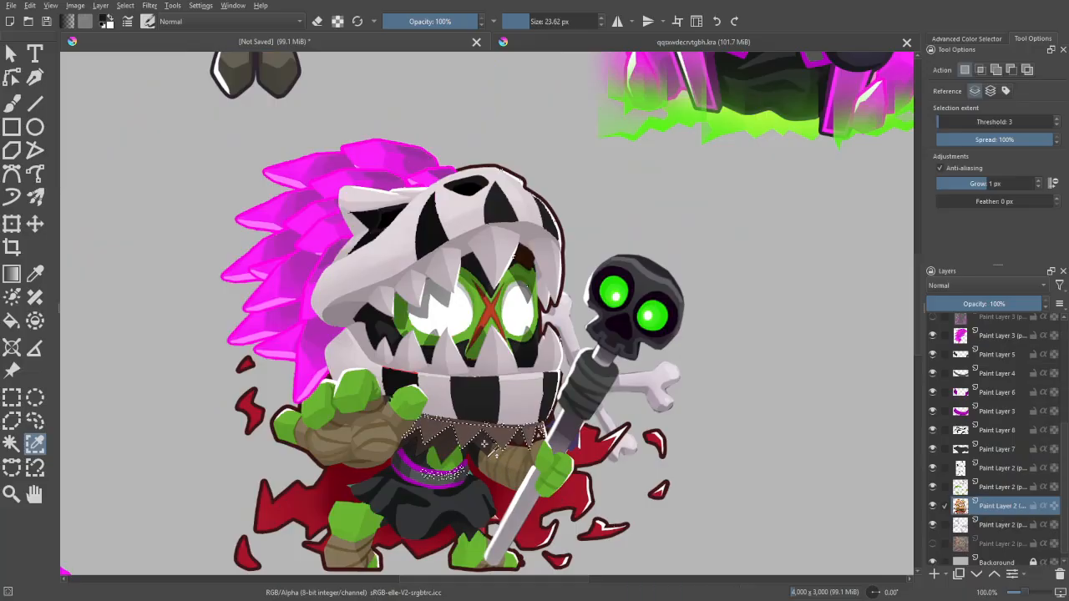
key("ctrl+plus")
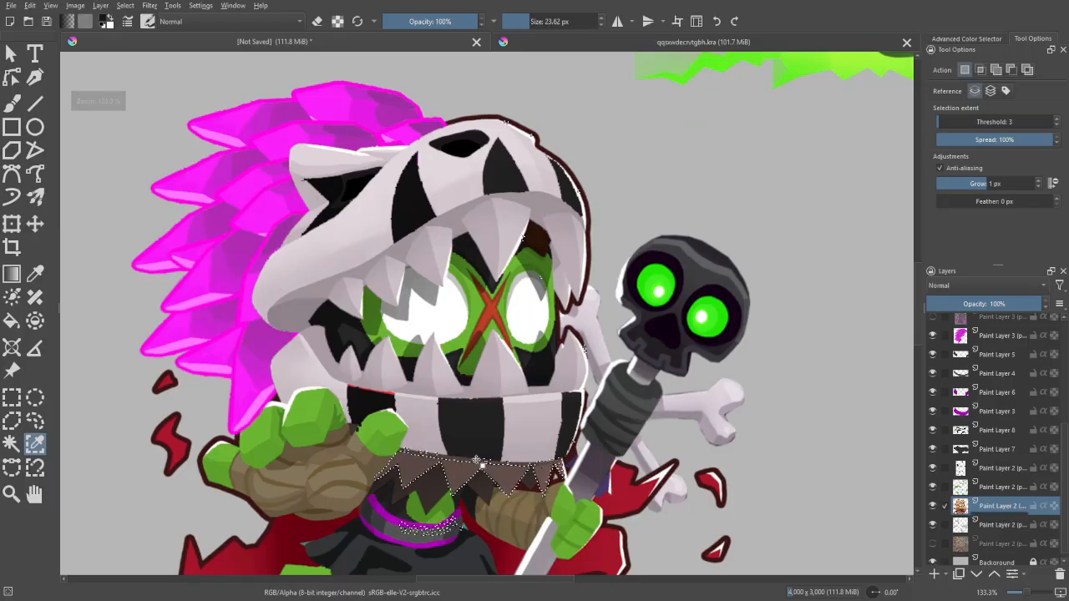
left_click(478, 463)
key("ctrl+minus")
key("ctrl+plus")
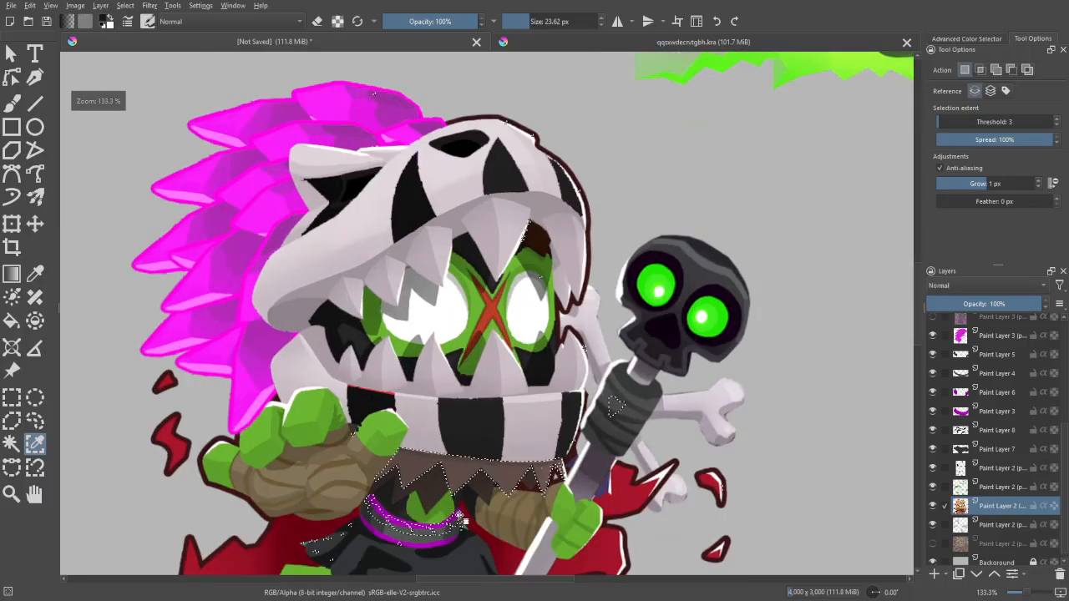
- Paint the selected lighter part of the ragged collar purple and clear the selection
scroll(465, 520, "down", 1)
key("b")
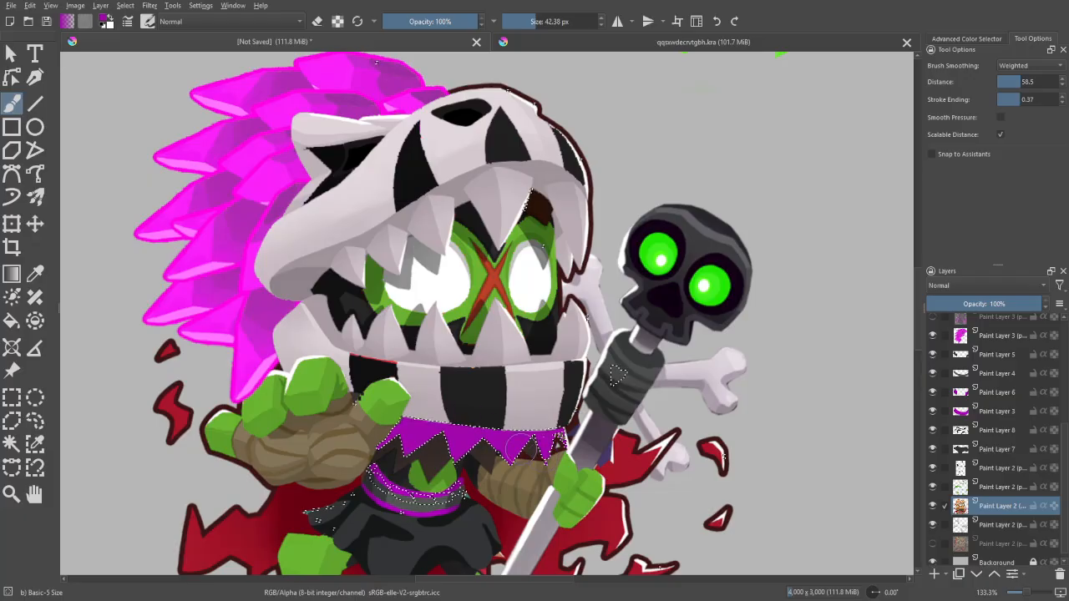
key("ctrl+plus")
key("bracketleft")
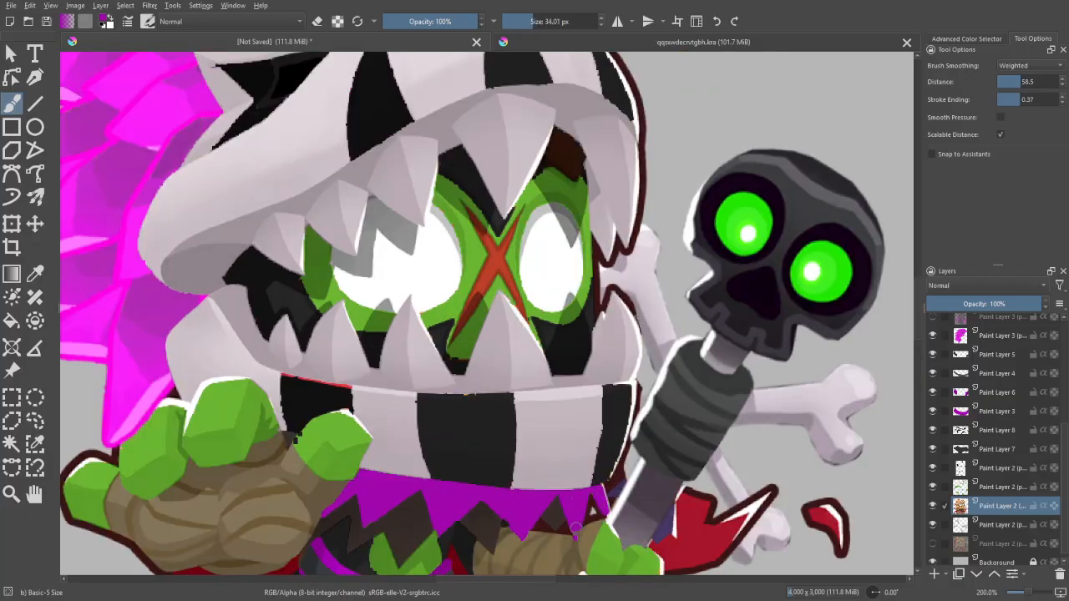
left_click_drag(574, 538, 584, 469)
- Select the dark brown shadow pieces of the ragged collar, paint them a darker purple, and deselect
key("w")
left_click(568, 467)
key("p")
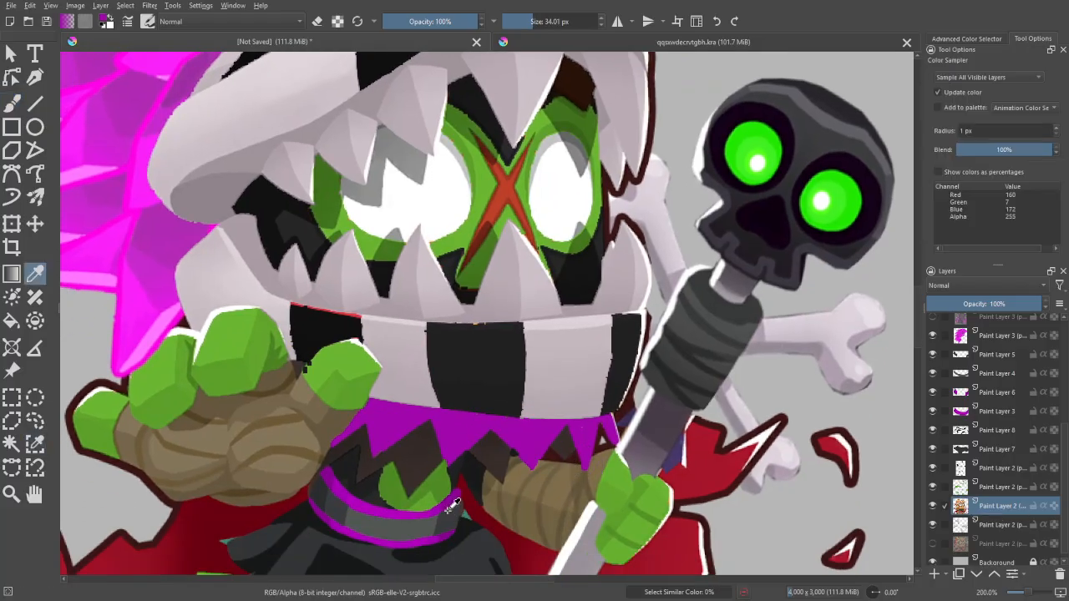
key("b")
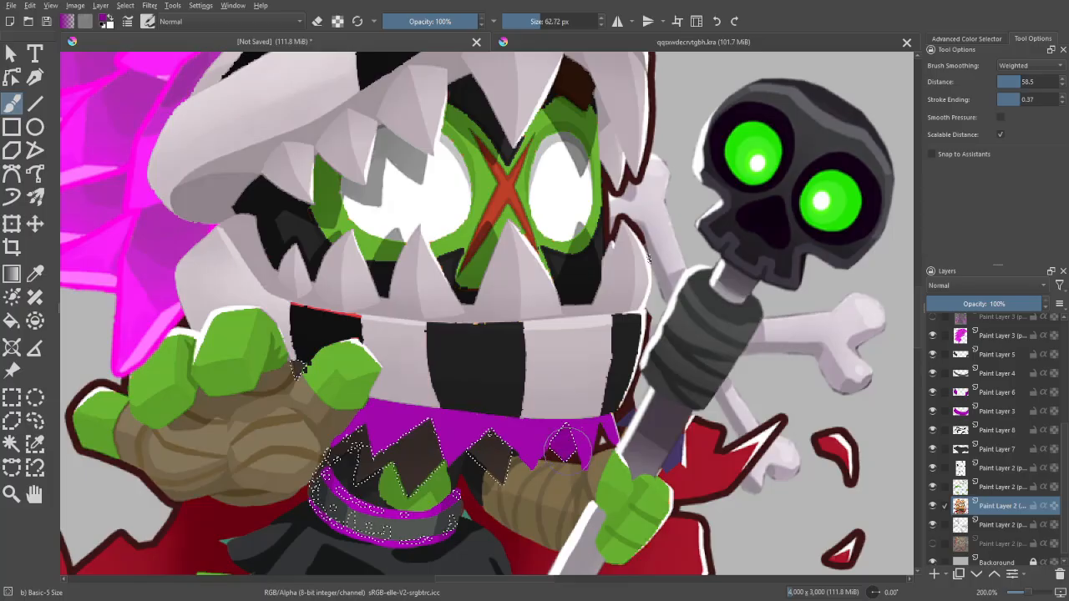
key("w")
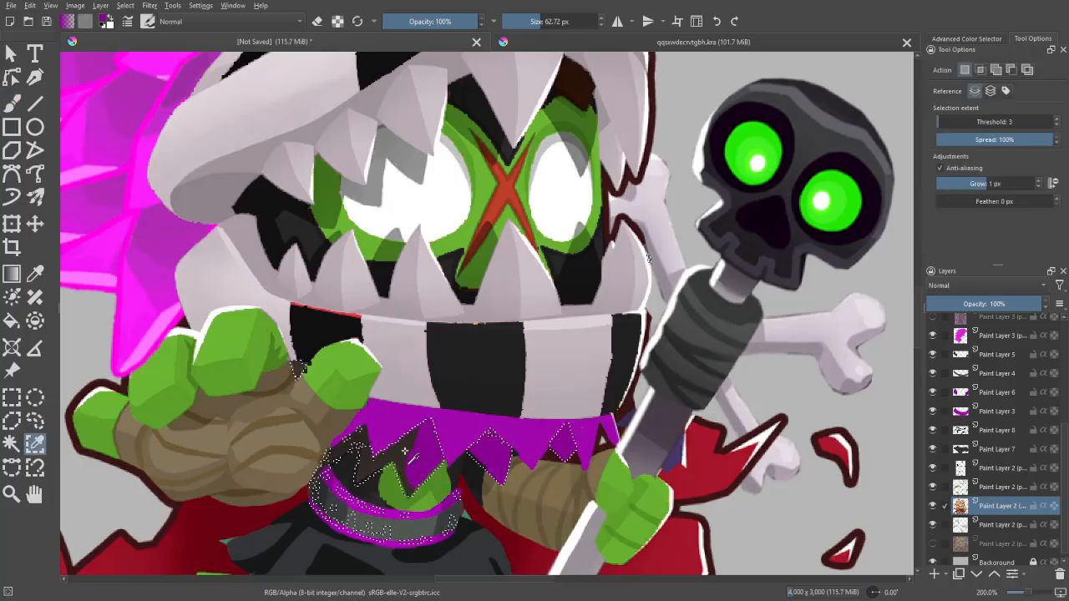
left_click(448, 477)
key("b")
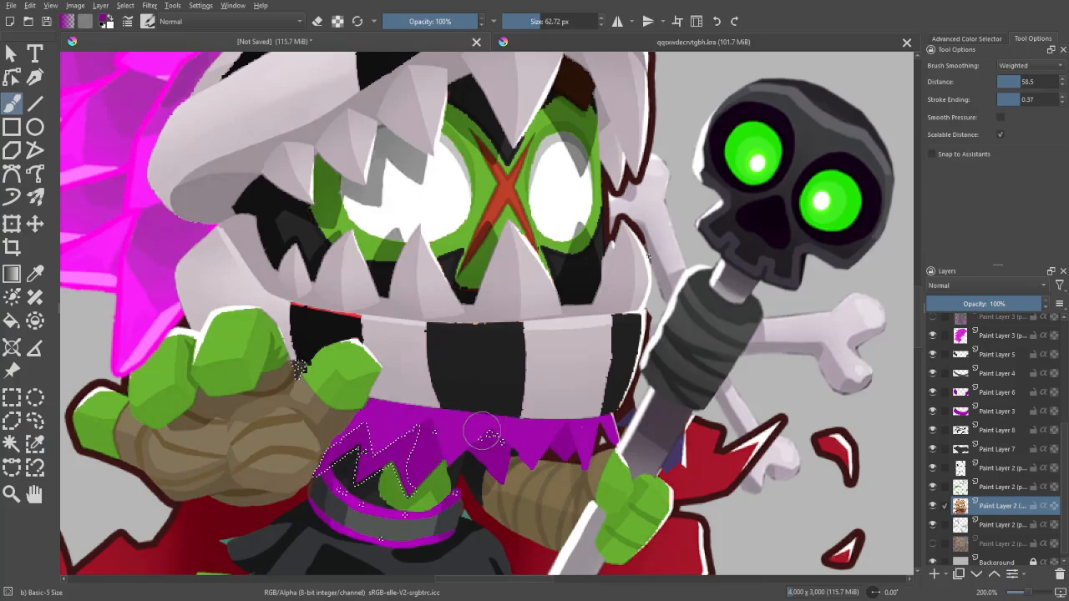
left_click_drag(482, 431, 501, 431)
key("ctrl+shift+a")
- Examine the purple collar on the whole character against the reference portraits
key("ctrl+minus")
key("ctrl+minus")
key("ctrl+plus")
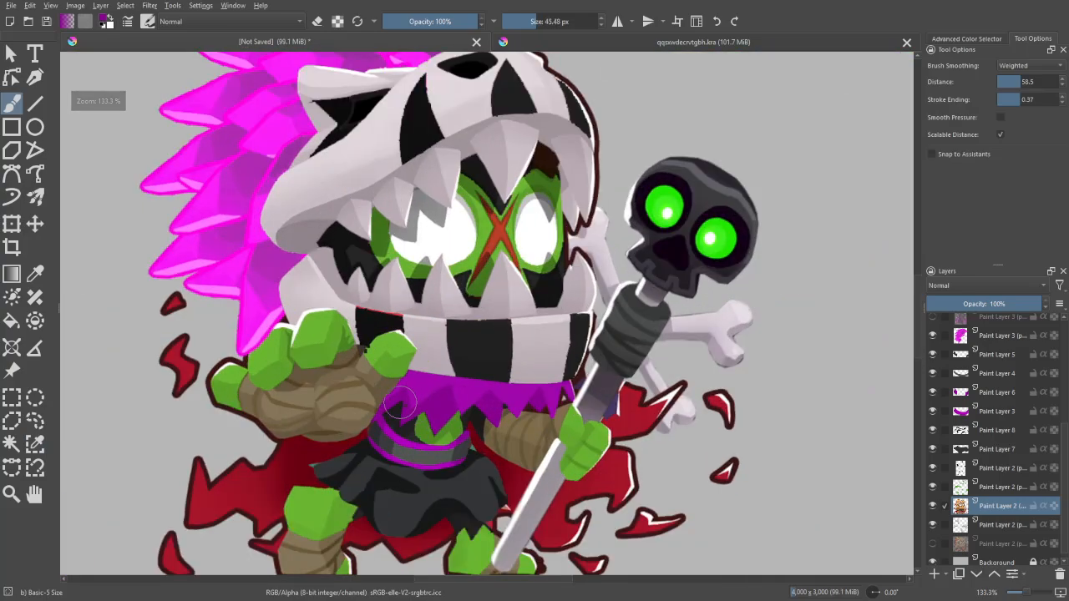
left_click_drag(406, 413, 406, 413)
key("ctrl+minus")
key("ctrl+minus")
left_click_drag(679, 384, 678, 429)
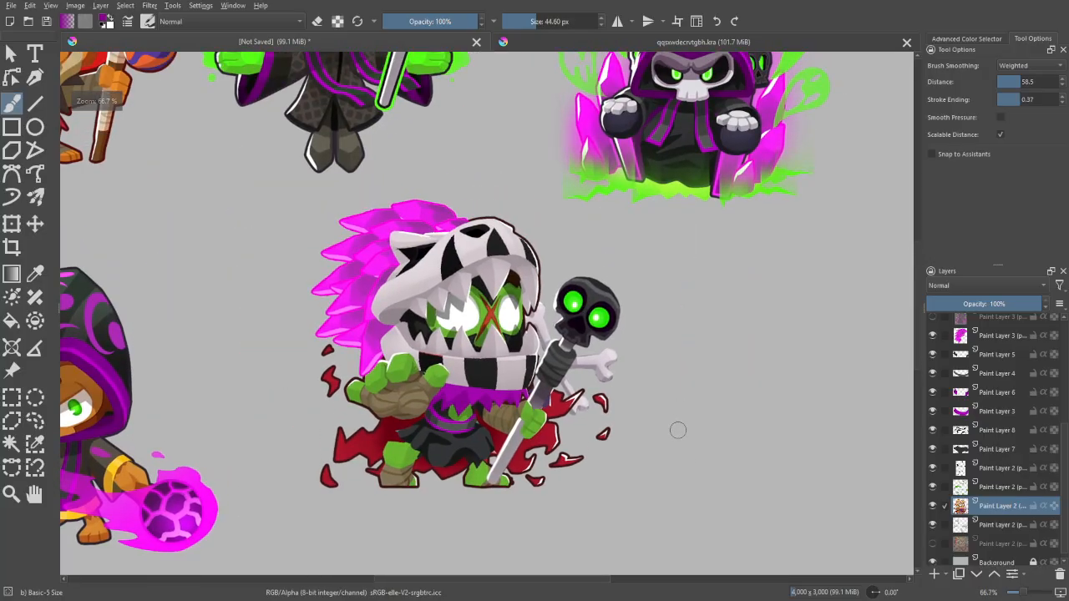
mouse_move(707, 360)
left_mouse_down()
mouse_move(680, 432)
mouse_move(685, 411)
left_mouse_up()
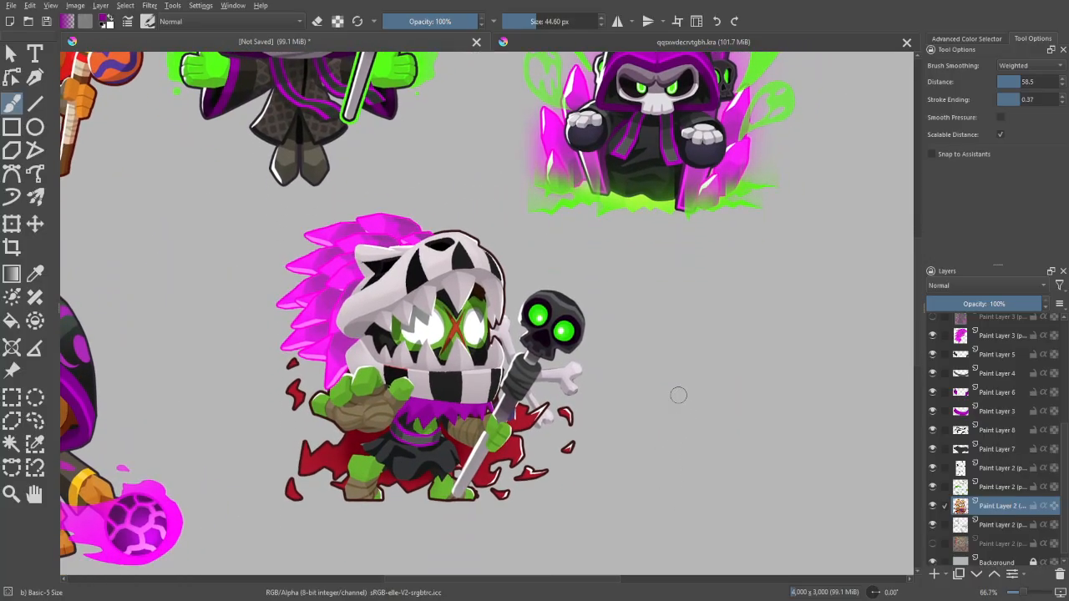
key("ctrl+plus")
left_click_drag(666, 458, 687, 348)
key("ctrl+minus")
key("ctrl+plus")
key("ctrl+plus")
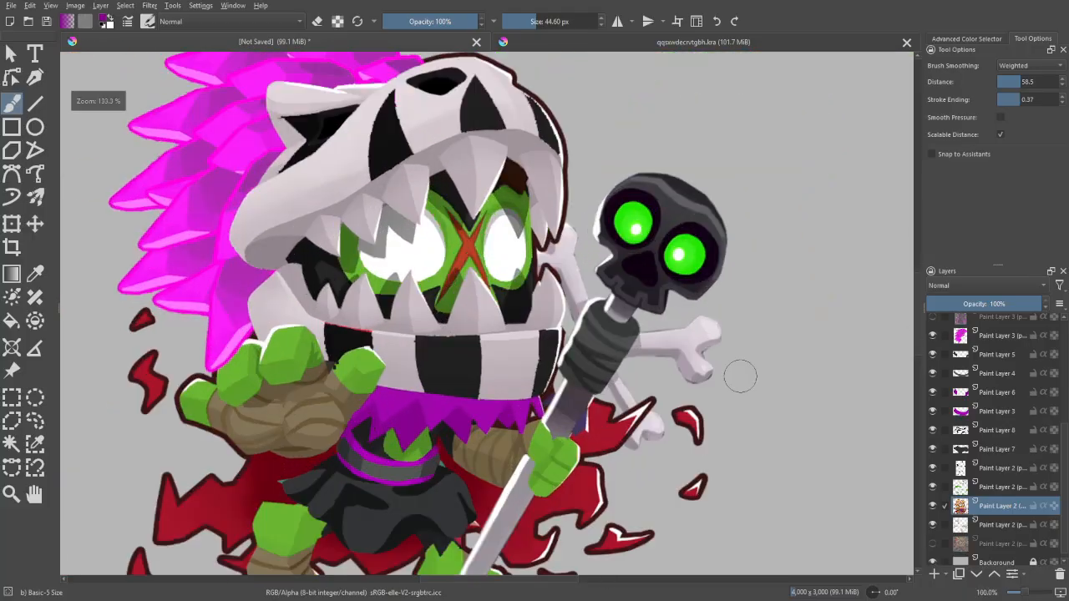
- Select all brown tones of the arm and leg wraps by adding them up with Similar Color Selection
key("w")
left_click_drag(592, 440, 635, 383)
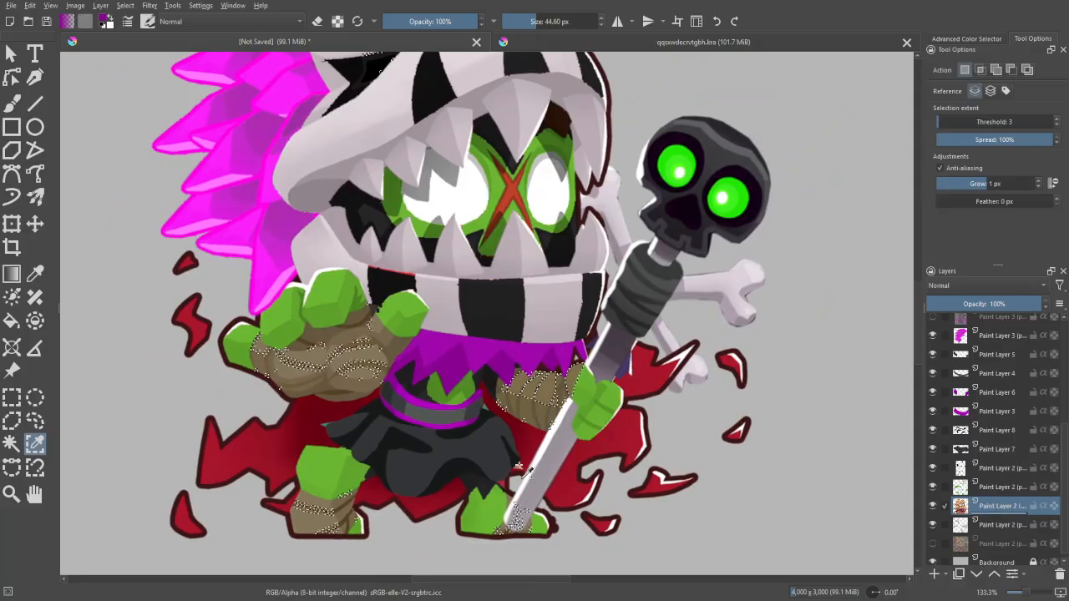
left_click(564, 413)
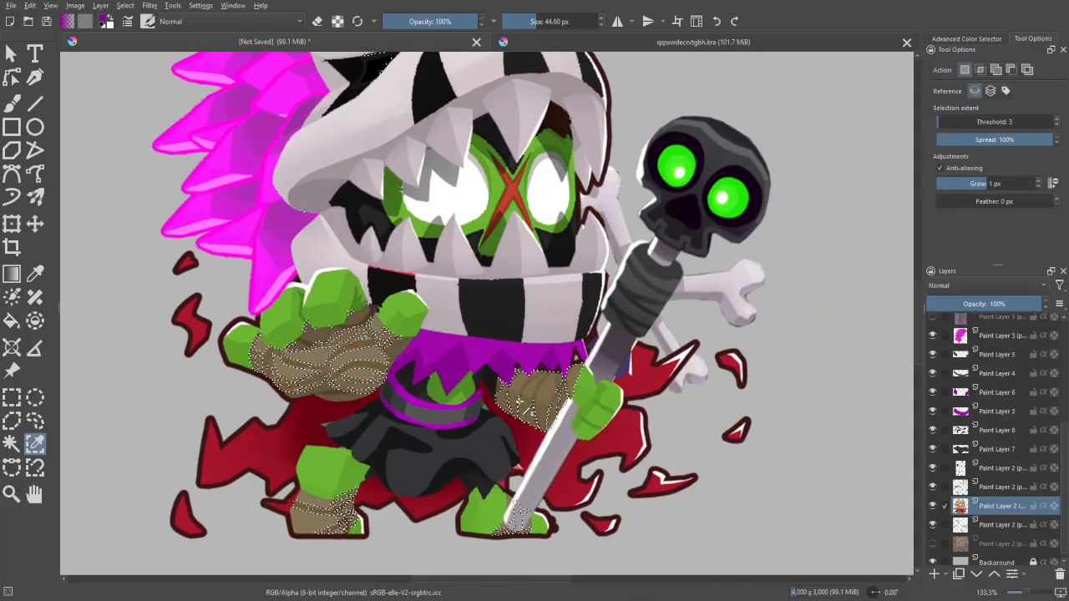
left_click(530, 437)
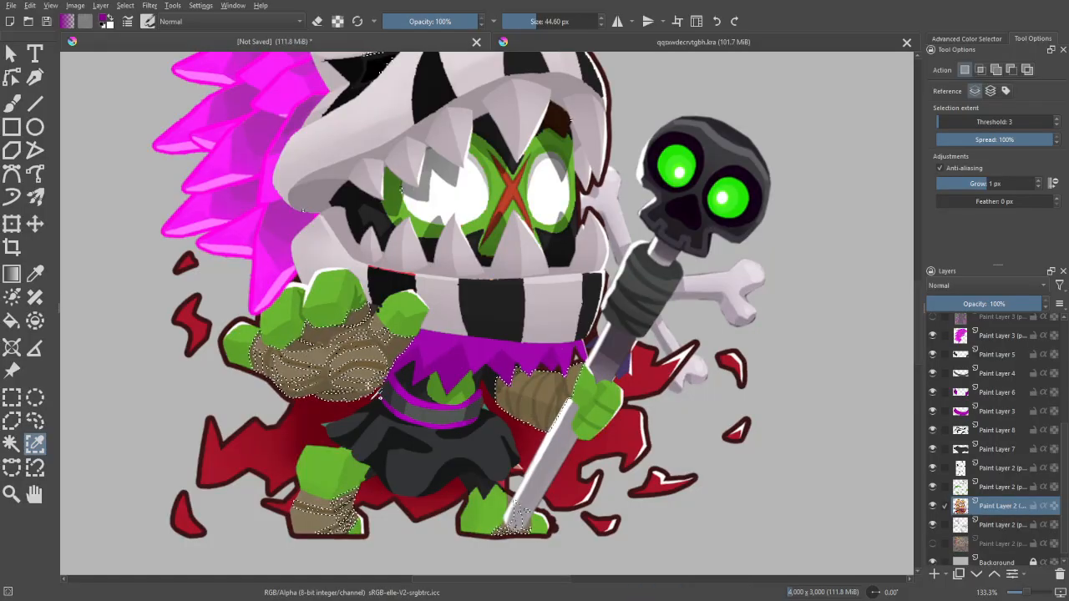
left_click(326, 361)
left_click(392, 383)
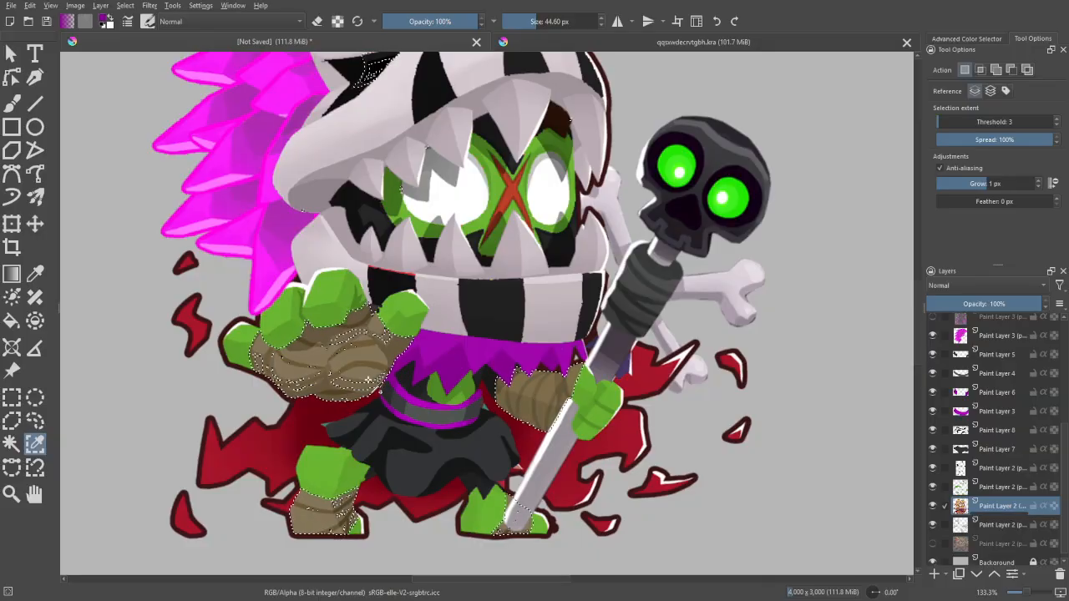
left_click(334, 337)
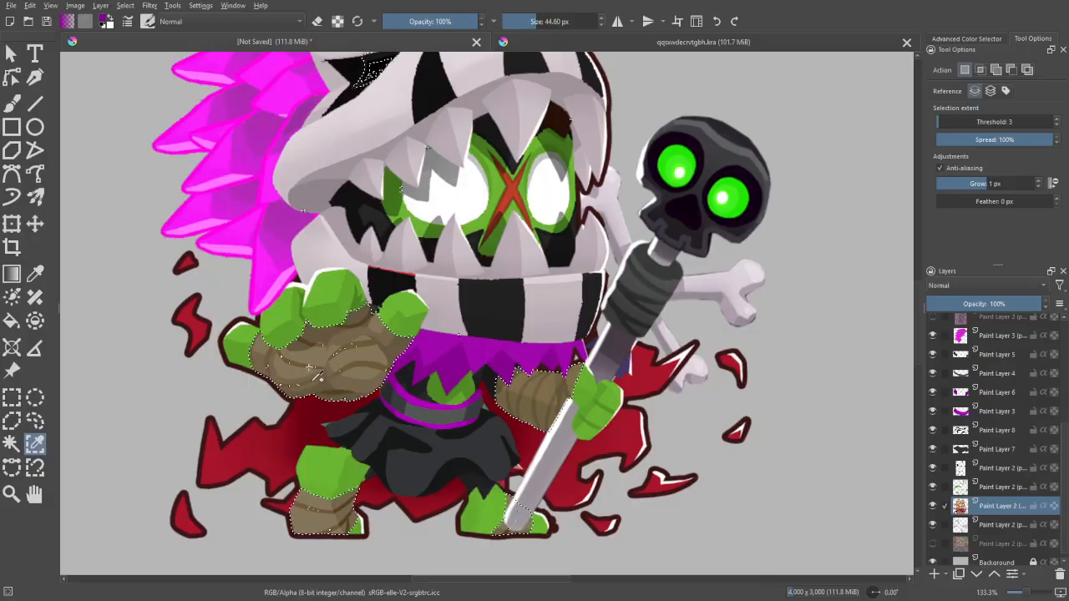
left_click(423, 370)
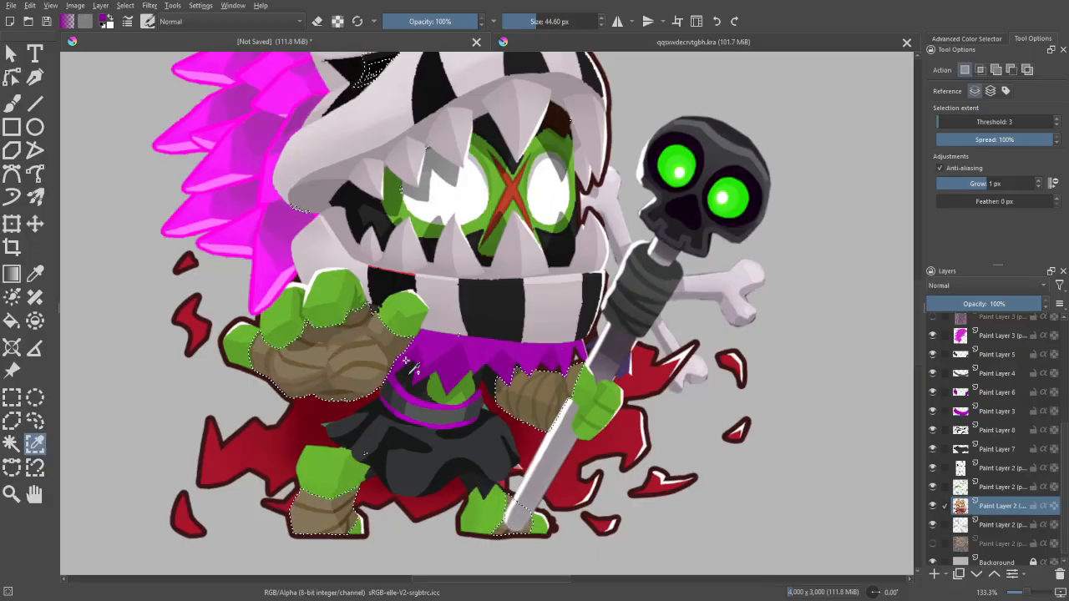
- Restrict the selection to the arm and leg wraps with an intersecting freehand selection and copy them onto a new layer
left_click_drag(424, 406, 413, 368)
left_click_drag(477, 306, 449, 335)
left_click(34, 421)
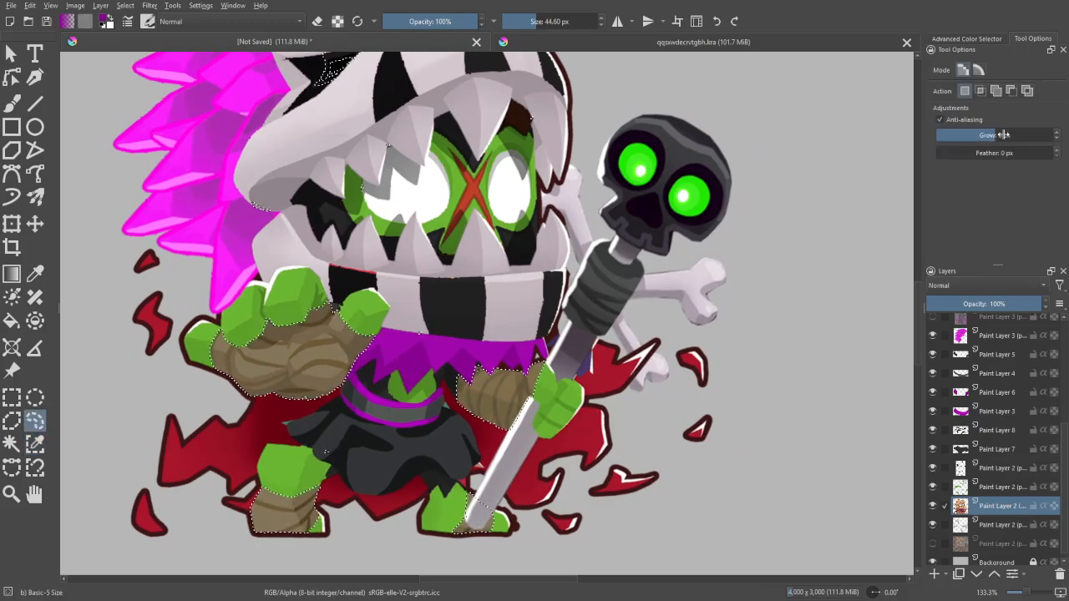
left_click(979, 90)
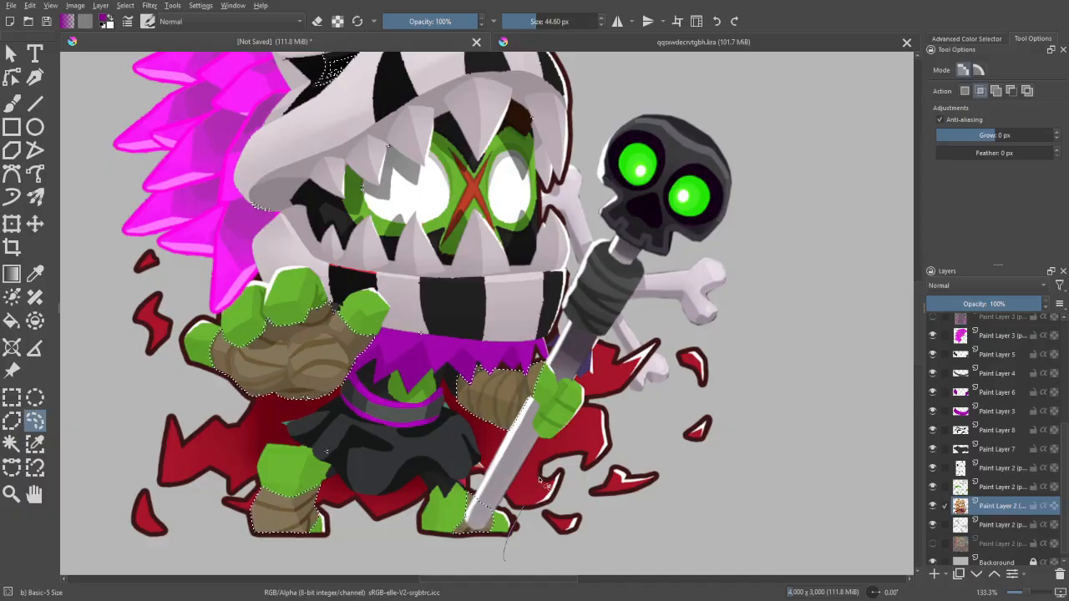
mouse_move(505, 558)
left_mouse_down()
mouse_move(547, 418)
mouse_move(418, 355)
mouse_move(221, 355)
mouse_move(312, 568)
mouse_move(454, 559)
left_mouse_up()
left_click(964, 91)
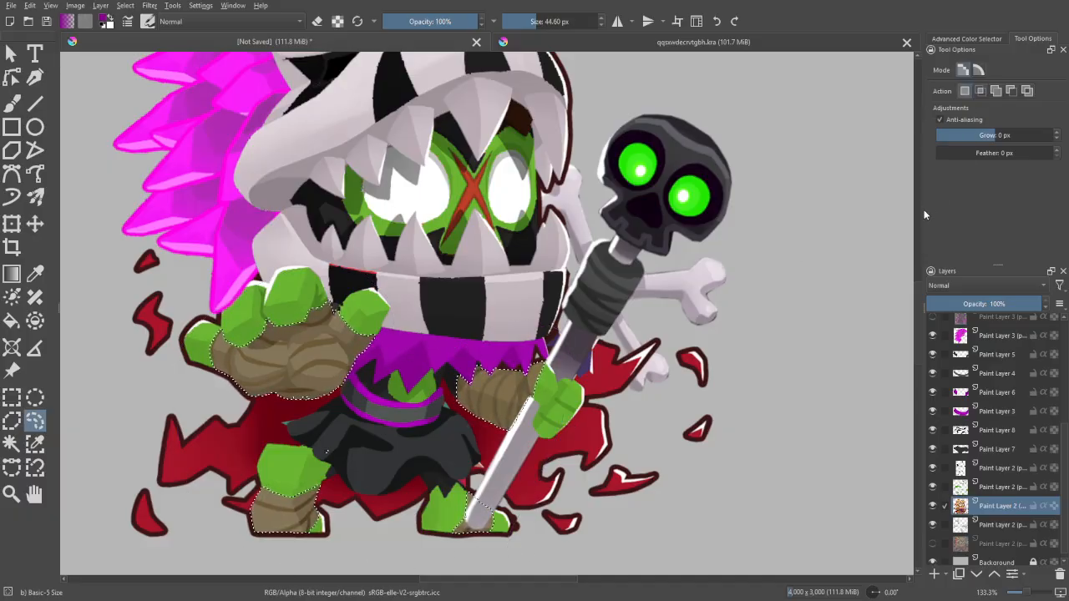
key("ctrl+c")
key("ctrl+v")
key("minus")
key("minus")
key("minus")
key("minus")
key("minus")
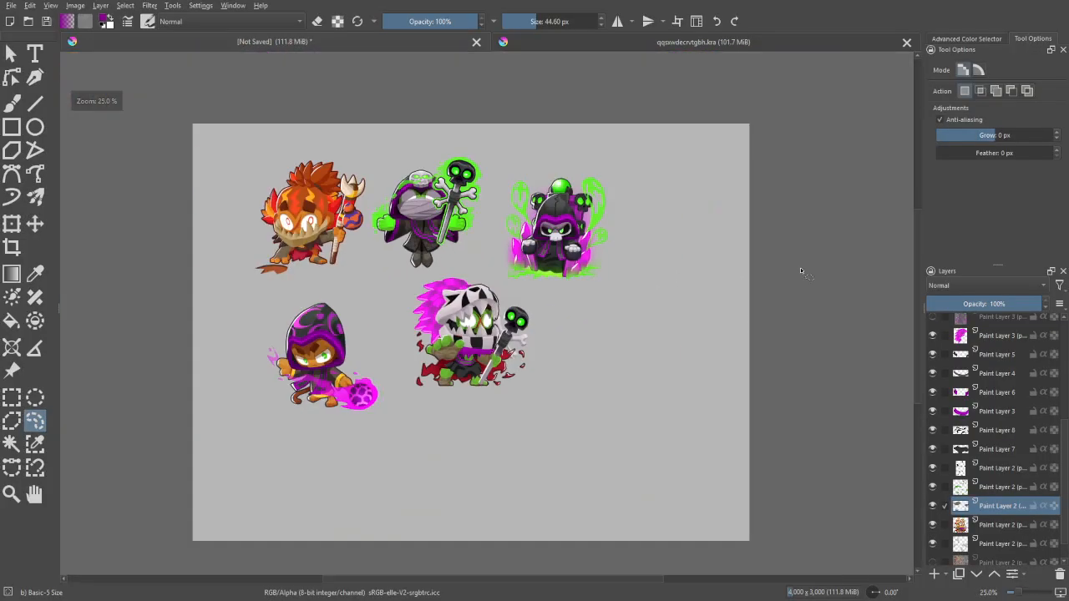
key("ctrl+u")
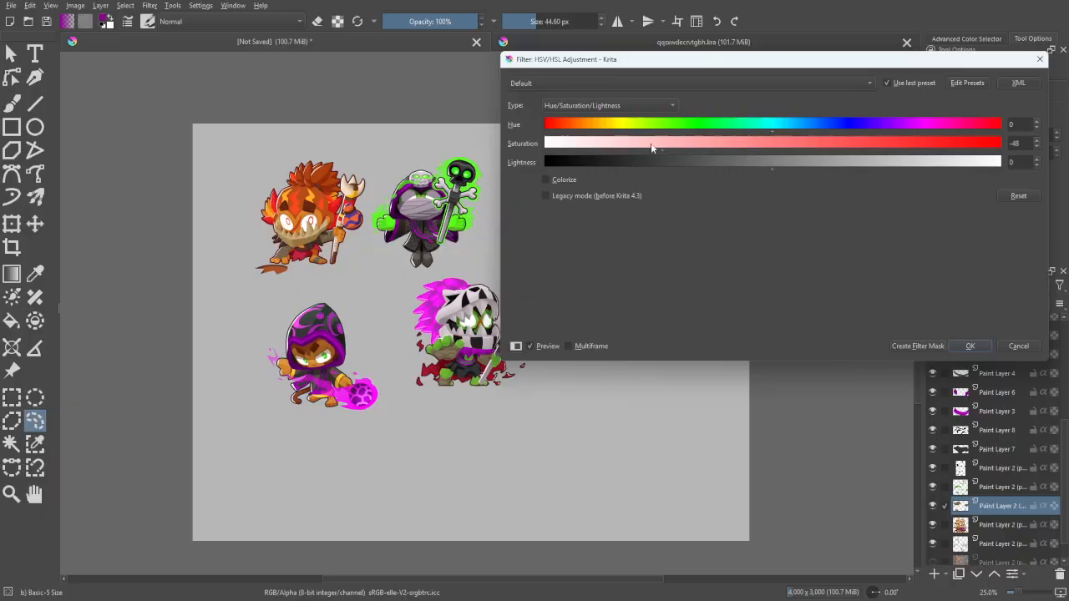
left_click_drag(777, 170, 817, 168)
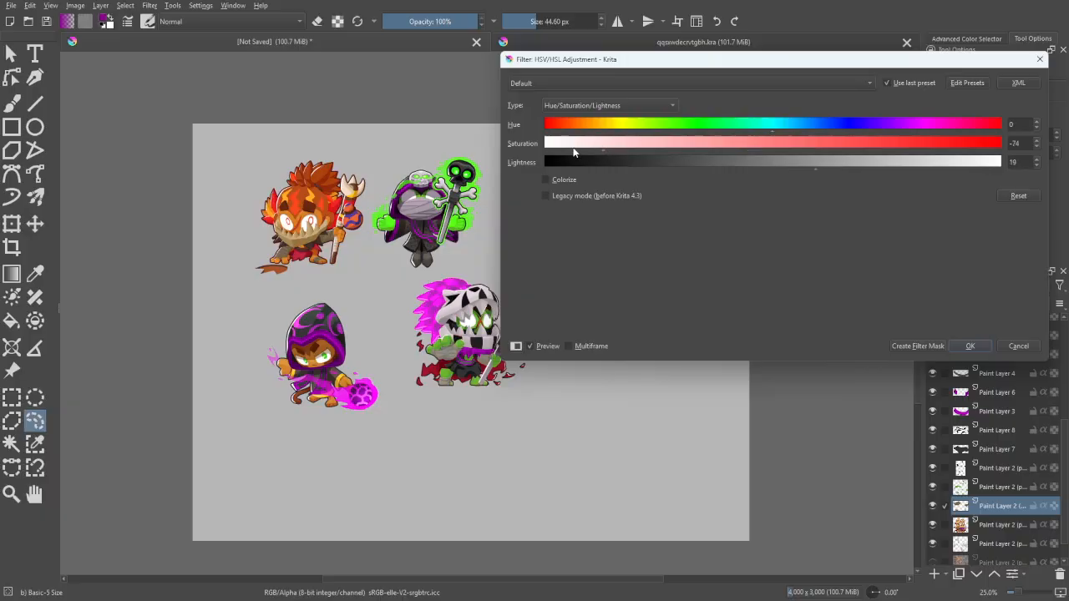
left_click(1015, 345)
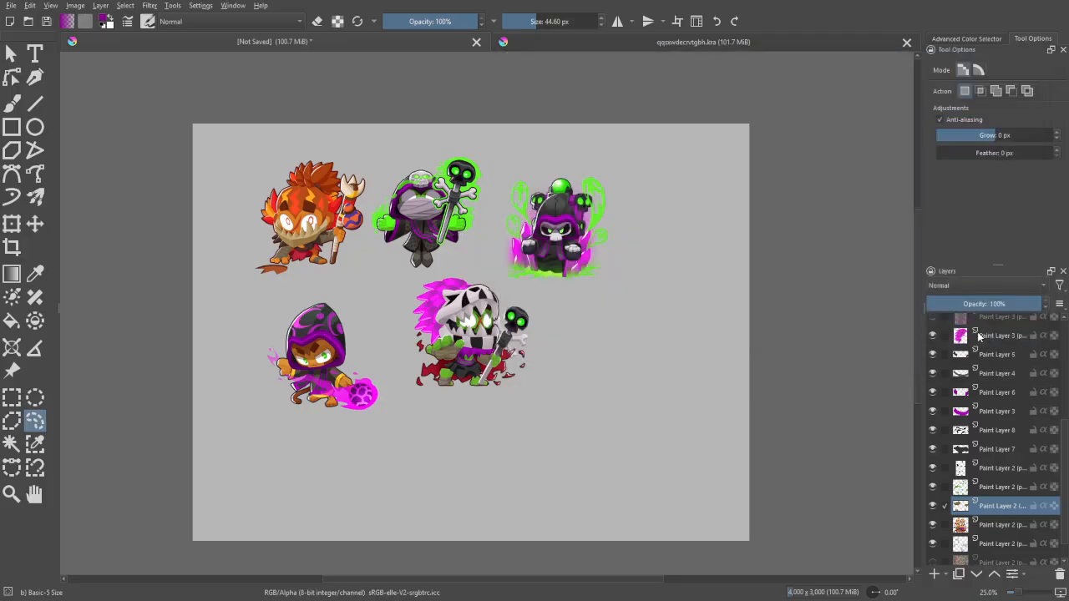
- Start a Gradient Map filter on the wraps layer and set the end stop to light greyish purple #bbaabb sampled from the canvas
left_click(151, 5)
mouse_move(235, 125)
left_click(374, 132)
double_click(1029, 199)
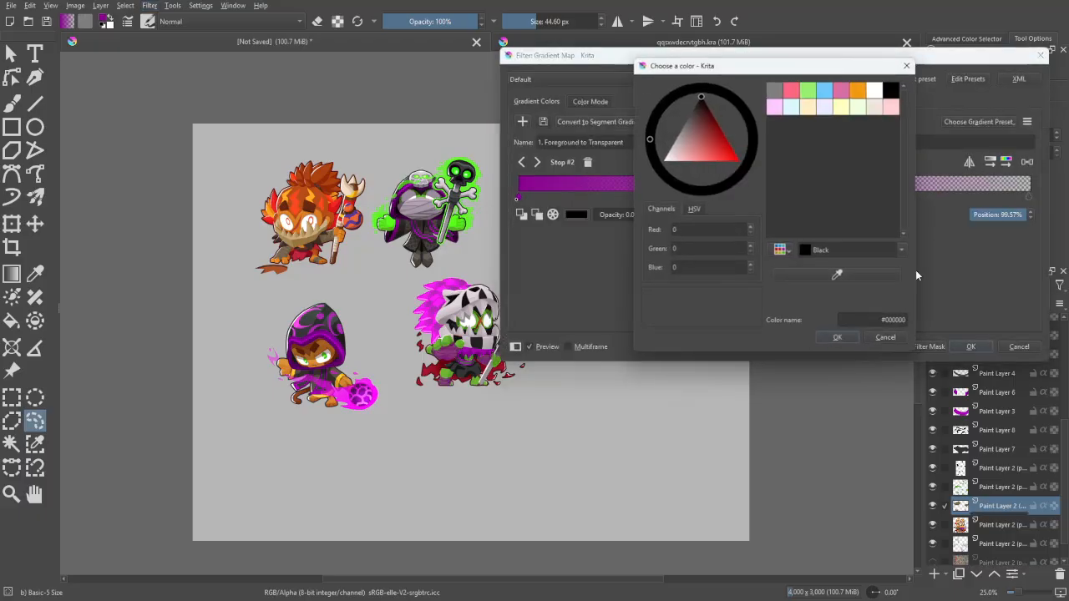
left_click(836, 275)
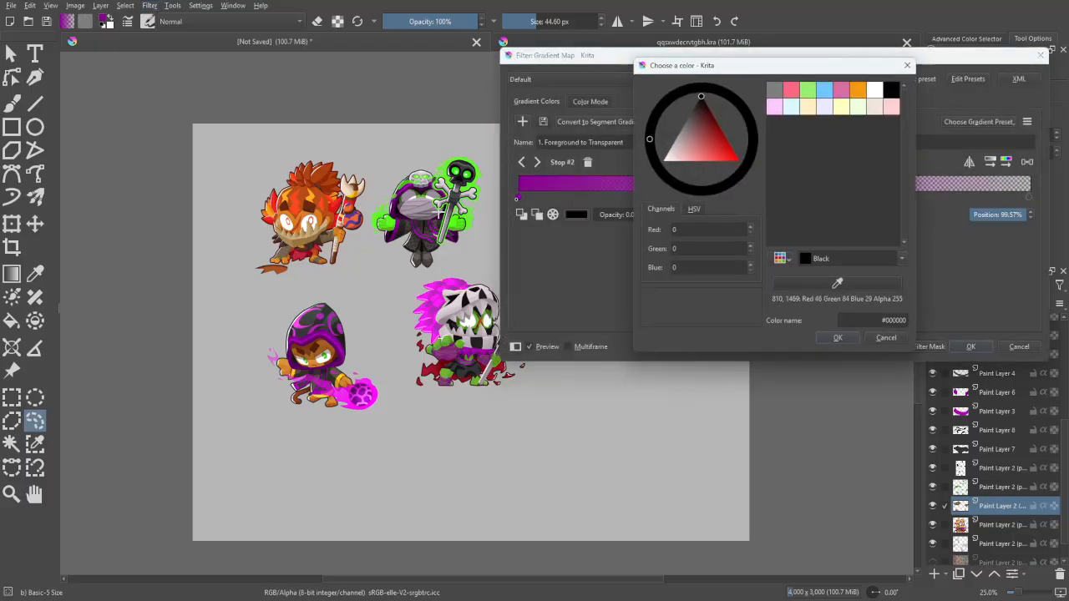
left_click(837, 338)
- Set the gradient's start stop to dark grey-purple #5d555d, sampled from the hooded skull character's portrait
left_click(518, 198)
double_click(518, 198)
left_click(837, 275)
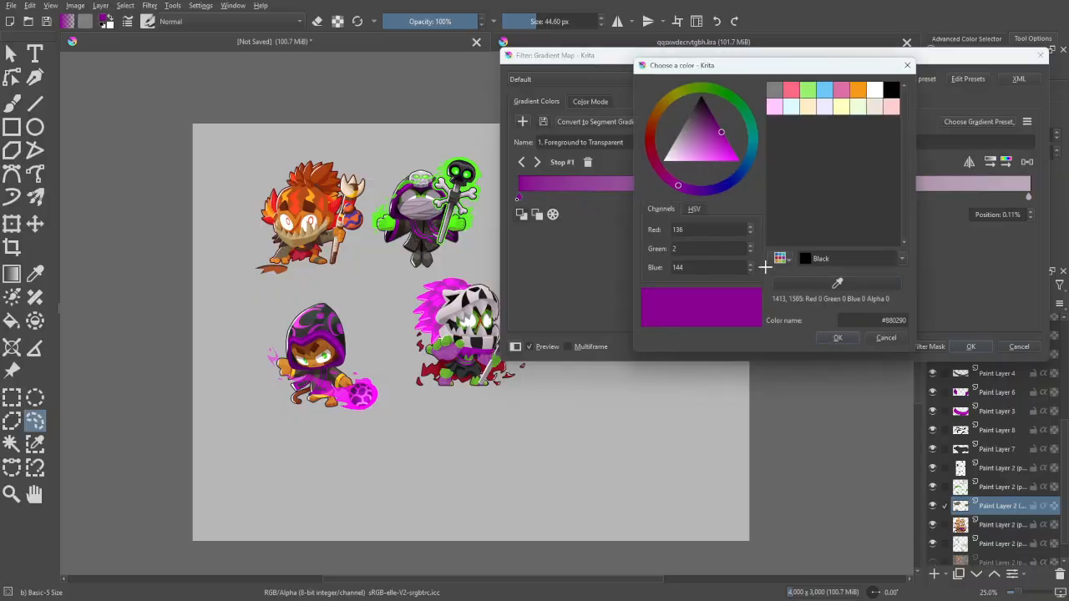
left_click(423, 217)
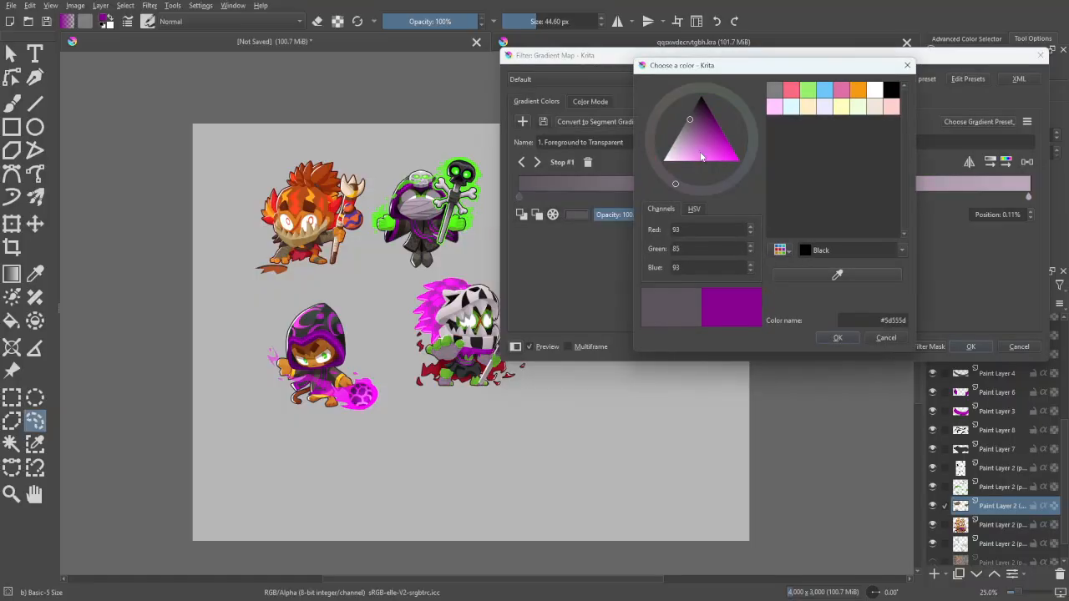
left_click(838, 337)
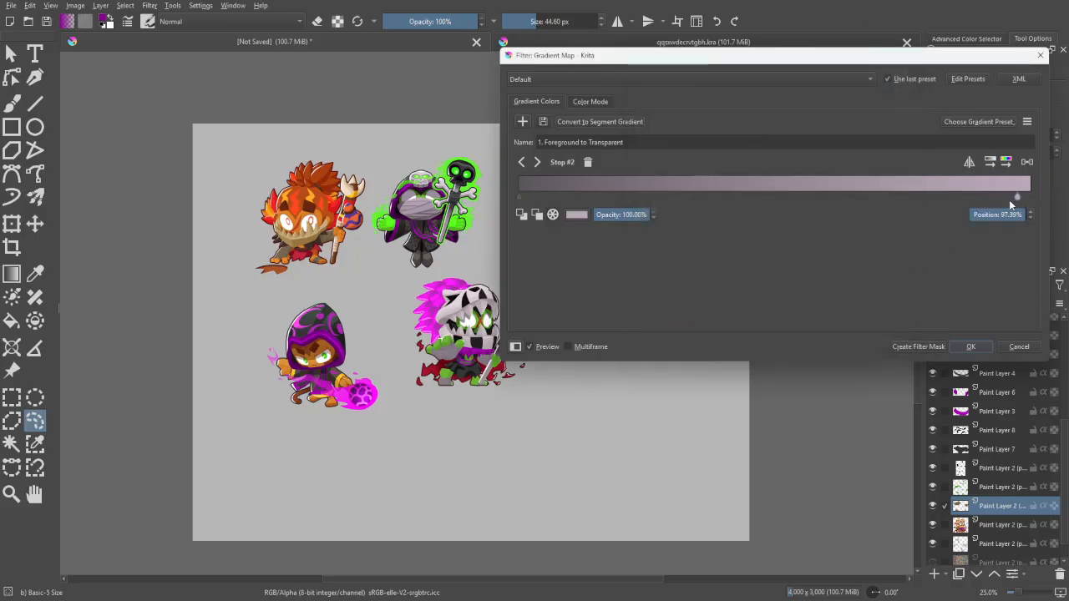
- Move the dark gradient stop to about 27% and the light one to about 54%, and apply the gradient map
left_click_drag(958, 212, 945, 211)
left_click_drag(521, 197, 711, 202)
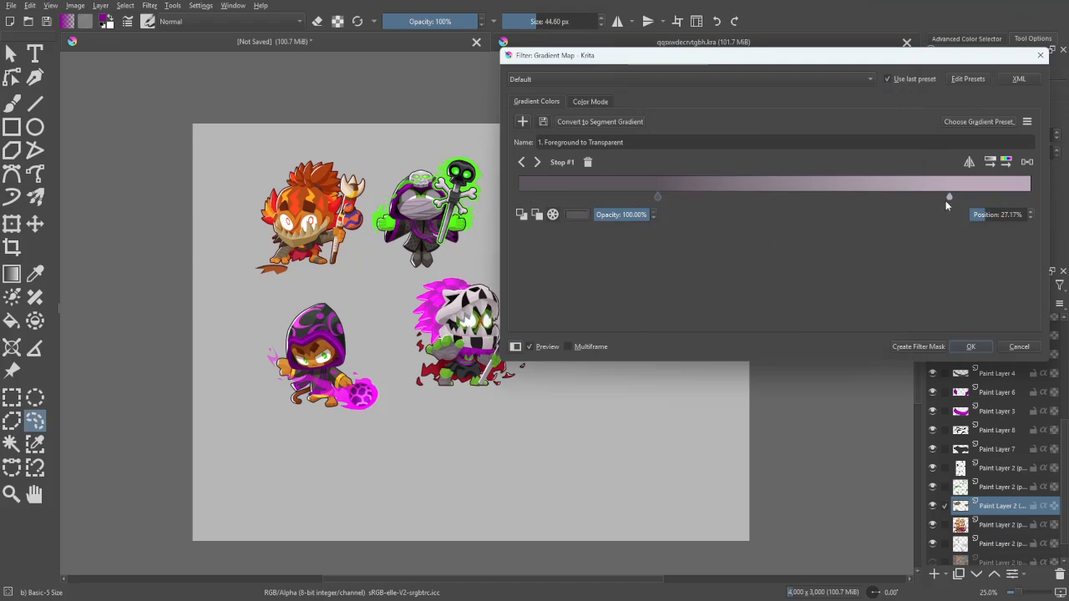
left_click_drag(947, 199, 838, 201)
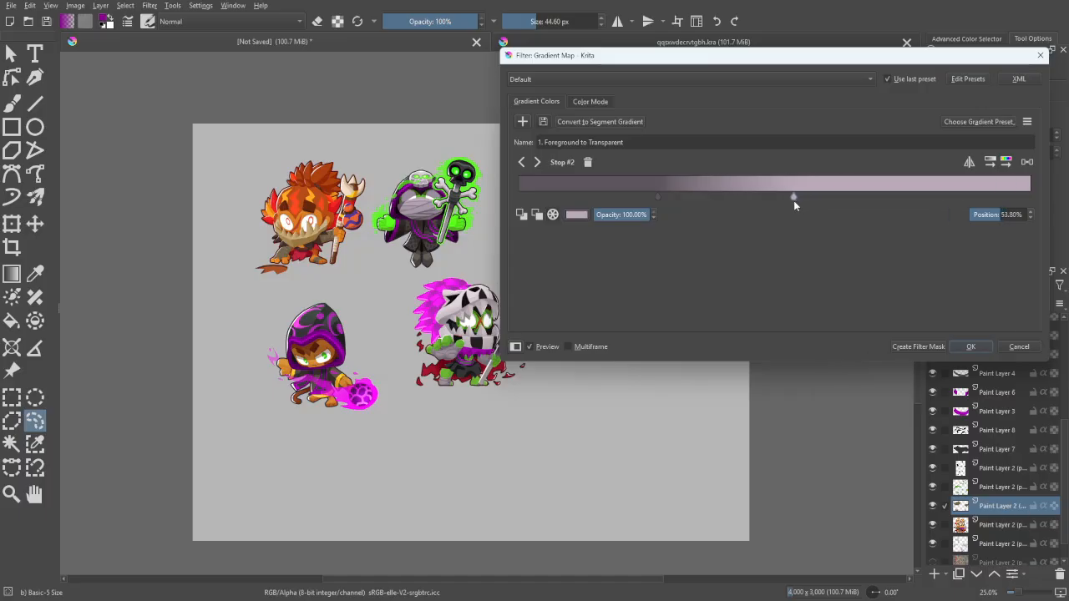
left_click(658, 197)
left_click(970, 346)
- Erase the torn red cape pieces on the staff side of the character from the base character layer
scroll(725, 337, "up", 3)
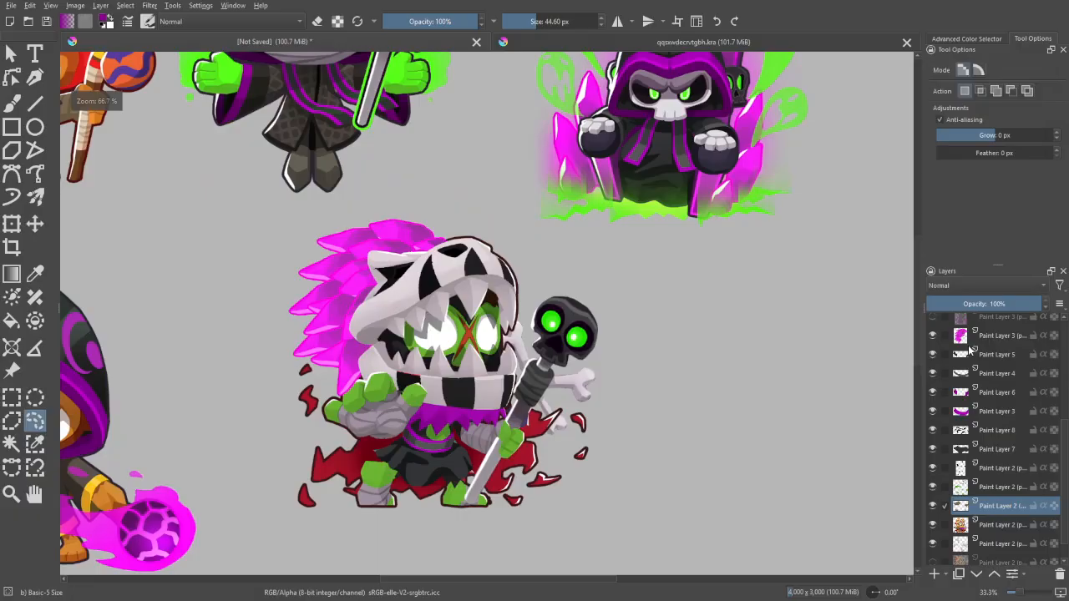
left_click_drag(726, 338, 763, 382)
scroll(618, 329, "down", 2)
left_click_drag(737, 298, 714, 281)
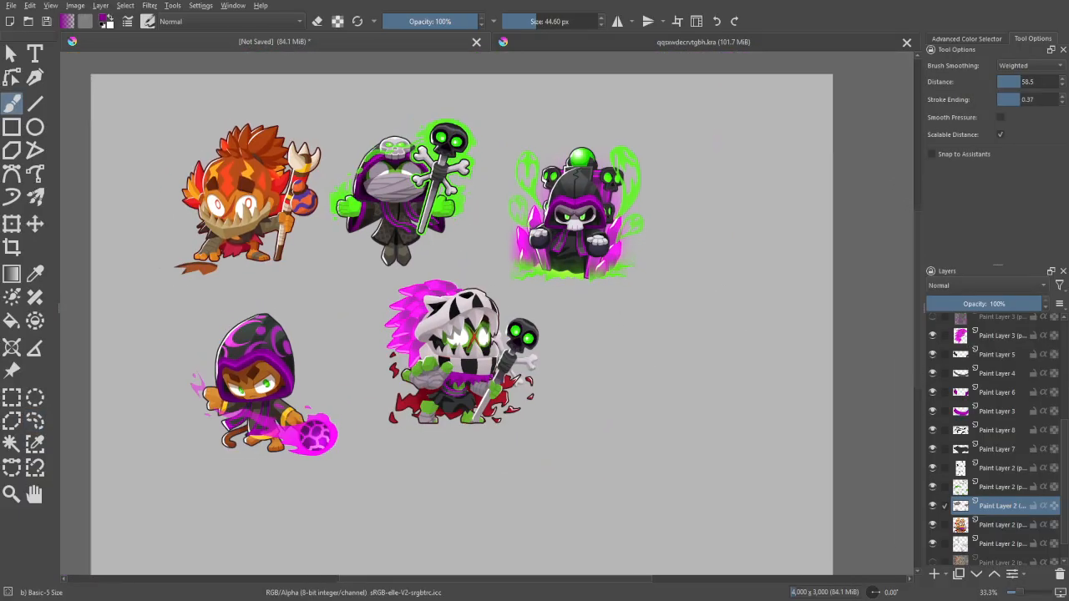
scroll(828, 345, "up", 2)
left_click(994, 525)
scroll(737, 418, "up", 1)
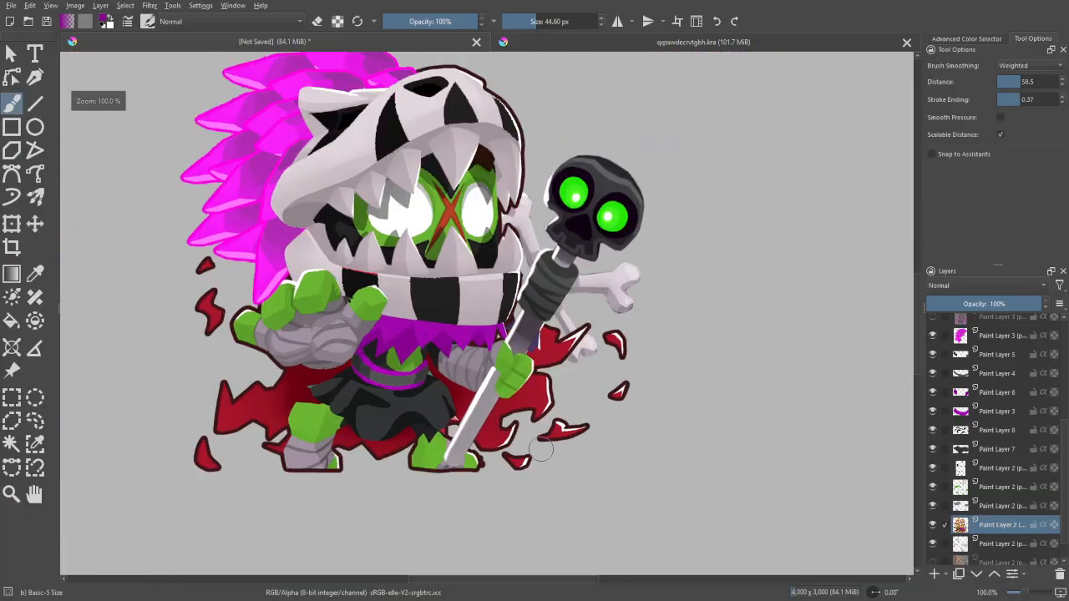
key("e")
mouse_move(526, 466)
left_mouse_down()
mouse_move(438, 417)
mouse_move(491, 443)
mouse_move(498, 485)
mouse_move(541, 448)
mouse_move(503, 459)
mouse_move(489, 447)
mouse_move(494, 467)
mouse_move(507, 447)
mouse_move(482, 421)
mouse_move(496, 449)
mouse_move(467, 403)
mouse_move(431, 380)
mouse_move(498, 399)
mouse_move(484, 393)
mouse_move(531, 442)
mouse_move(526, 410)
mouse_move(511, 412)
mouse_move(559, 325)
mouse_move(540, 397)
mouse_move(594, 324)
mouse_move(577, 425)
mouse_move(610, 431)
mouse_move(643, 350)
mouse_move(531, 332)
left_mouse_up()
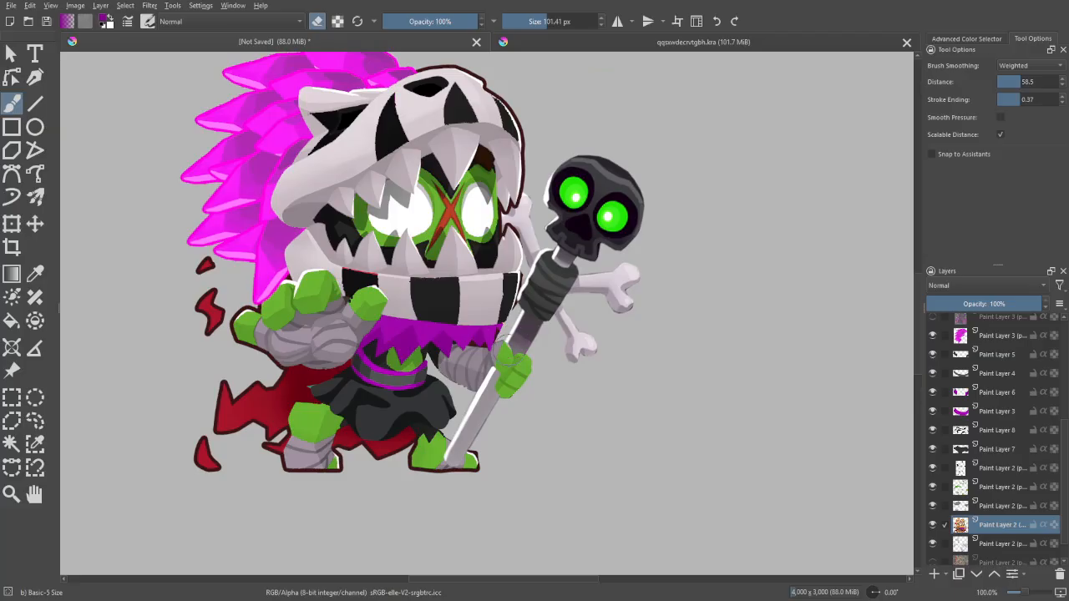
key("ctrl+z")
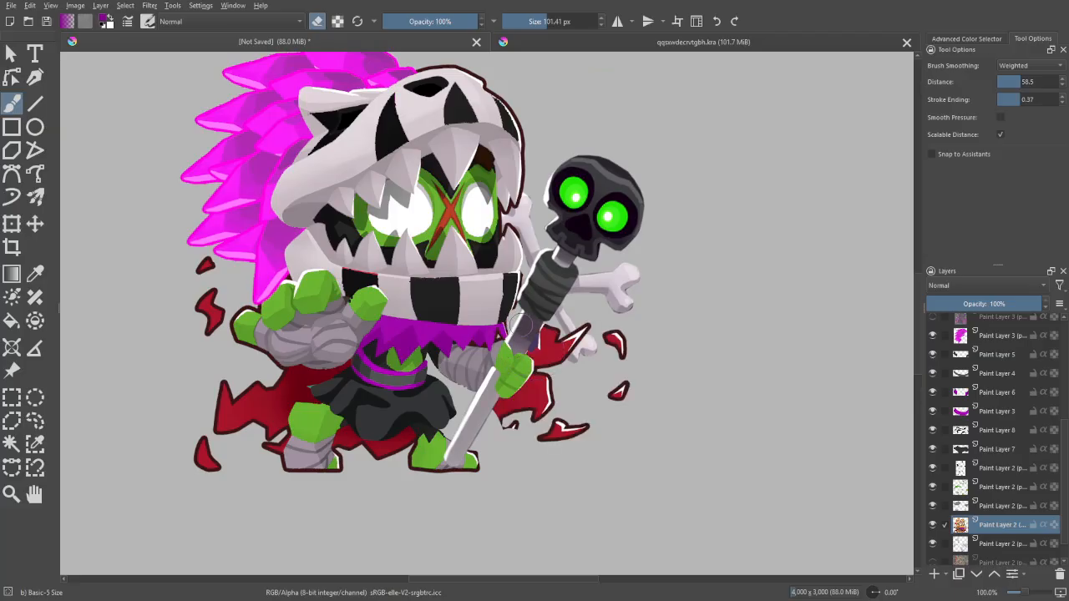
mouse_move(520, 324)
left_mouse_down()
mouse_move(543, 351)
mouse_move(540, 423)
mouse_move(502, 415)
mouse_move(561, 328)
mouse_move(589, 378)
mouse_move(596, 452)
mouse_move(585, 328)
mouse_move(549, 454)
left_mouse_up()
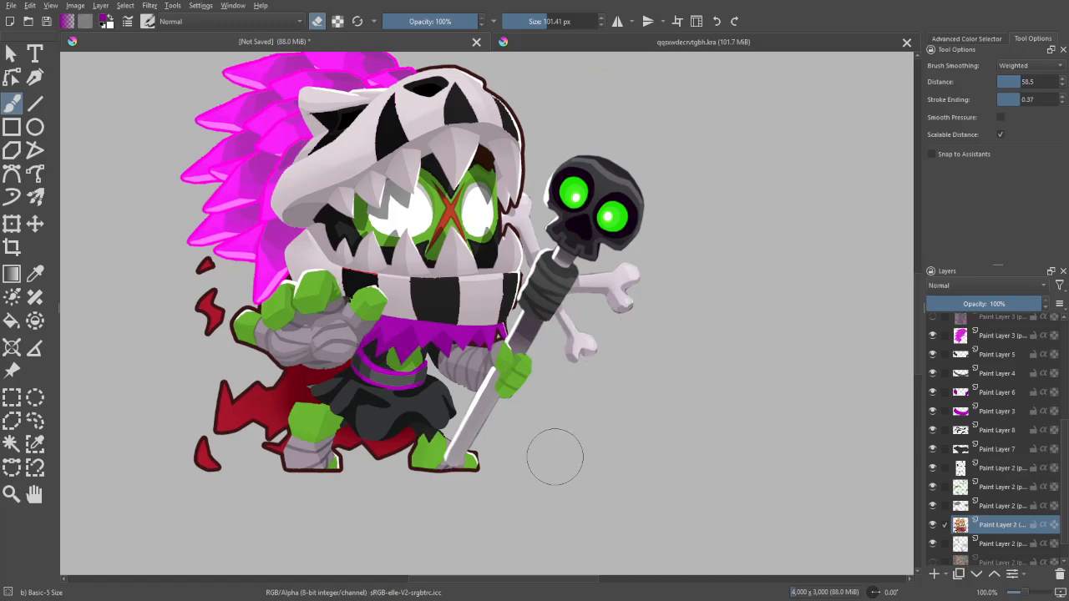
- Erase the red cape remnants below the skirt and between the legs
key("ctrl+plus")
left_click_drag(555, 457, 660, 389)
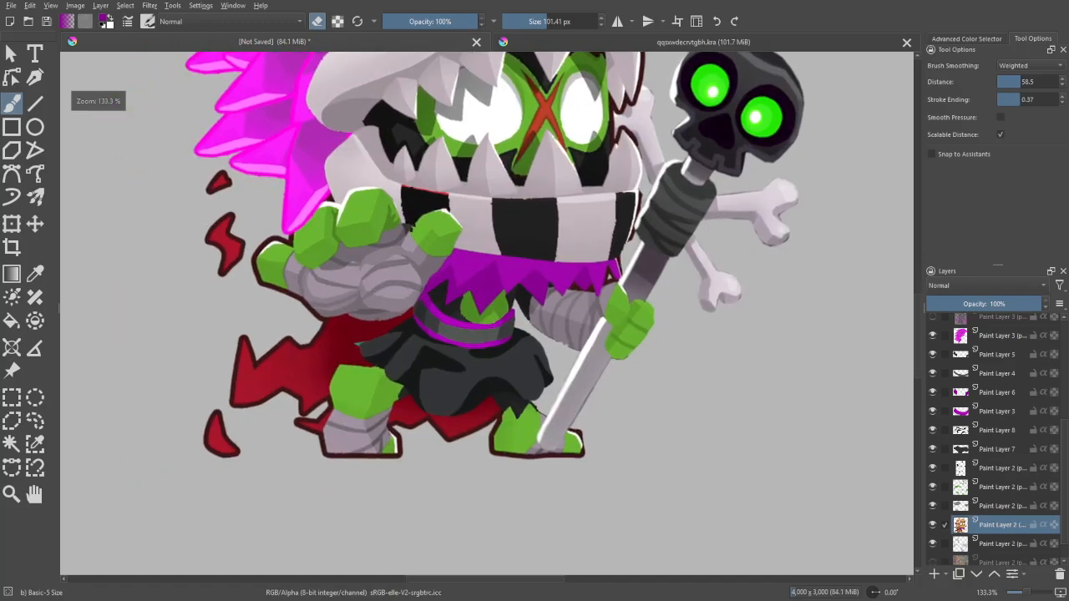
mouse_move(479, 384)
left_mouse_down()
mouse_move(476, 417)
mouse_move(453, 429)
mouse_move(410, 422)
left_mouse_up()
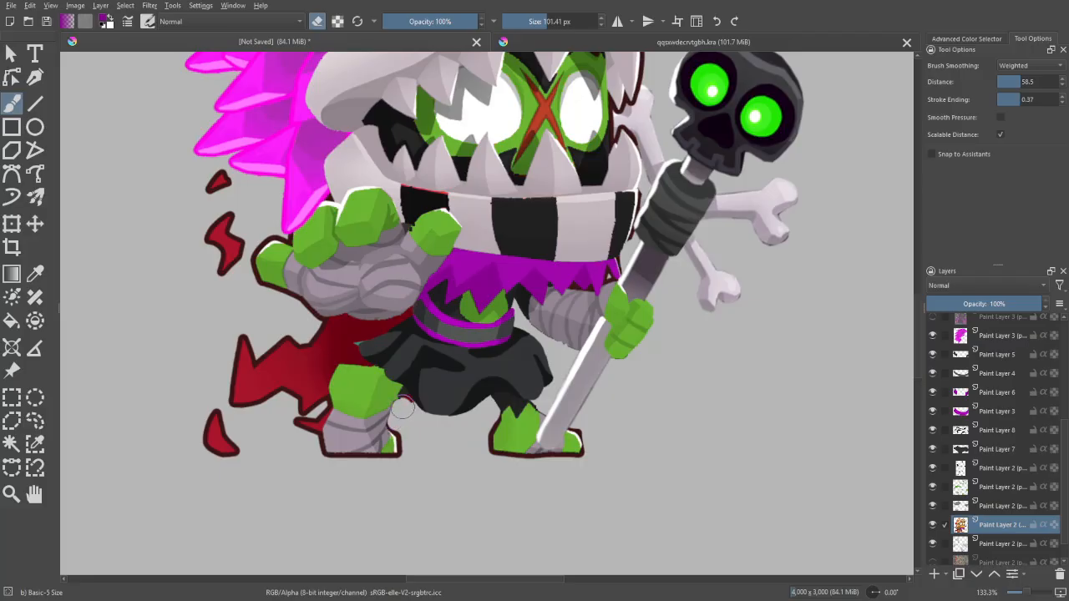
left_click_drag(405, 401, 430, 411)
- Erase the red cape and its loose fragments behind the raised wrapped arm and bent leg
mouse_move(396, 332)
left_mouse_down()
mouse_move(481, 365)
mouse_move(527, 363)
left_mouse_up()
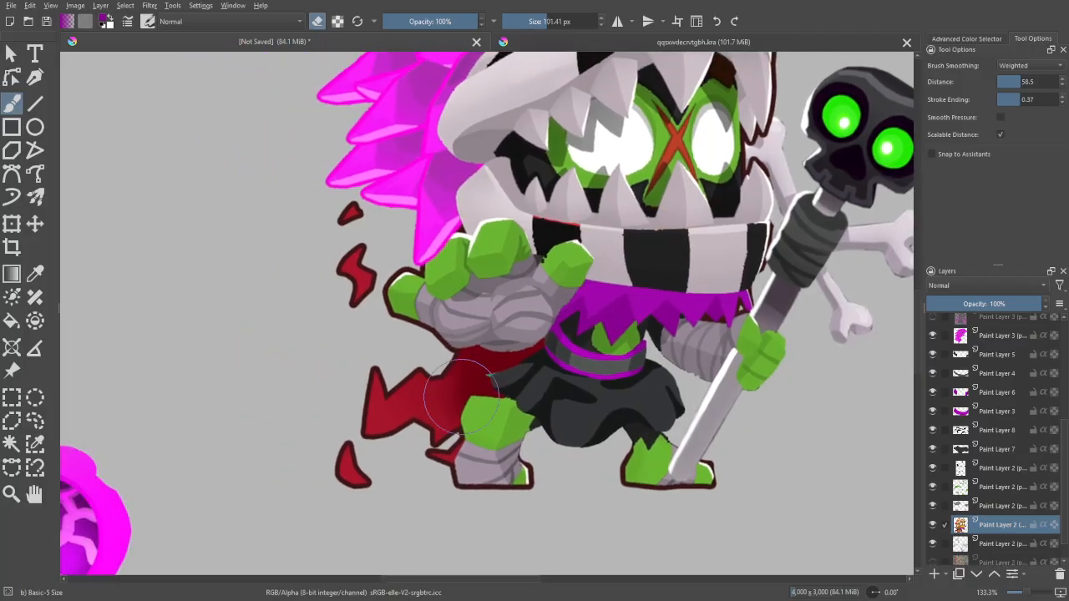
mouse_move(428, 469)
left_mouse_down()
mouse_move(463, 424)
mouse_move(551, 355)
mouse_move(501, 344)
mouse_move(438, 376)
mouse_move(411, 460)
mouse_move(391, 396)
left_mouse_up()
mouse_move(442, 339)
left_mouse_down()
mouse_move(454, 436)
mouse_move(467, 454)
mouse_move(412, 415)
mouse_move(362, 406)
mouse_move(368, 368)
mouse_move(353, 314)
mouse_move(365, 363)
left_mouse_up()
key("ctrl+z")
left_click_drag(472, 286, 419, 348)
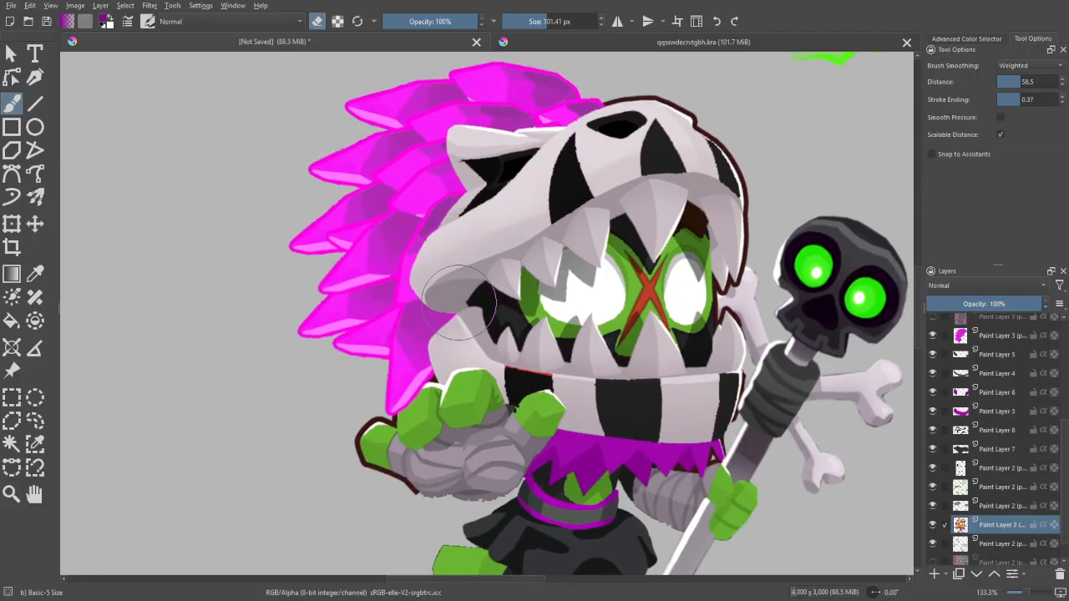
- Examine the character without the red cape against the reference portraits
key("minus")
key("minus")
key("plus")
key("plus")
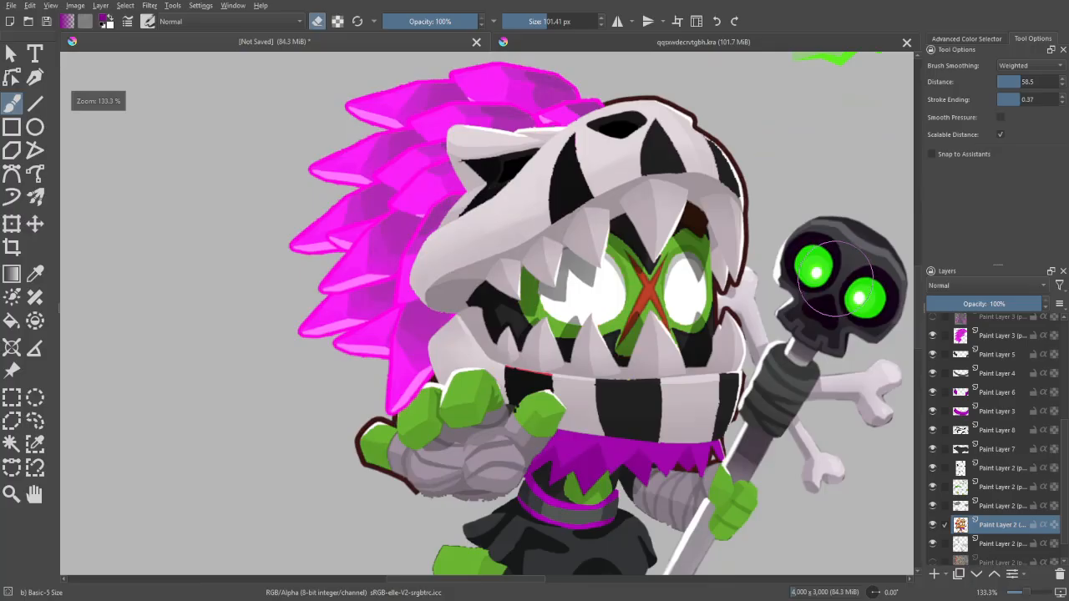
key("minus")
key("minus")
key("e")
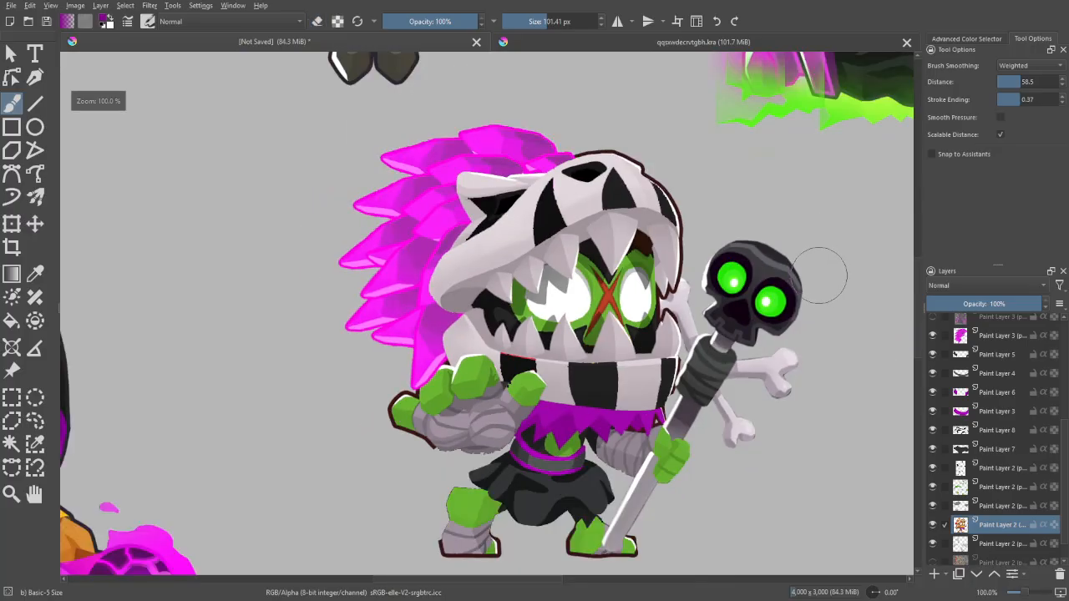
key("plus")
key("minus")
key("minus")
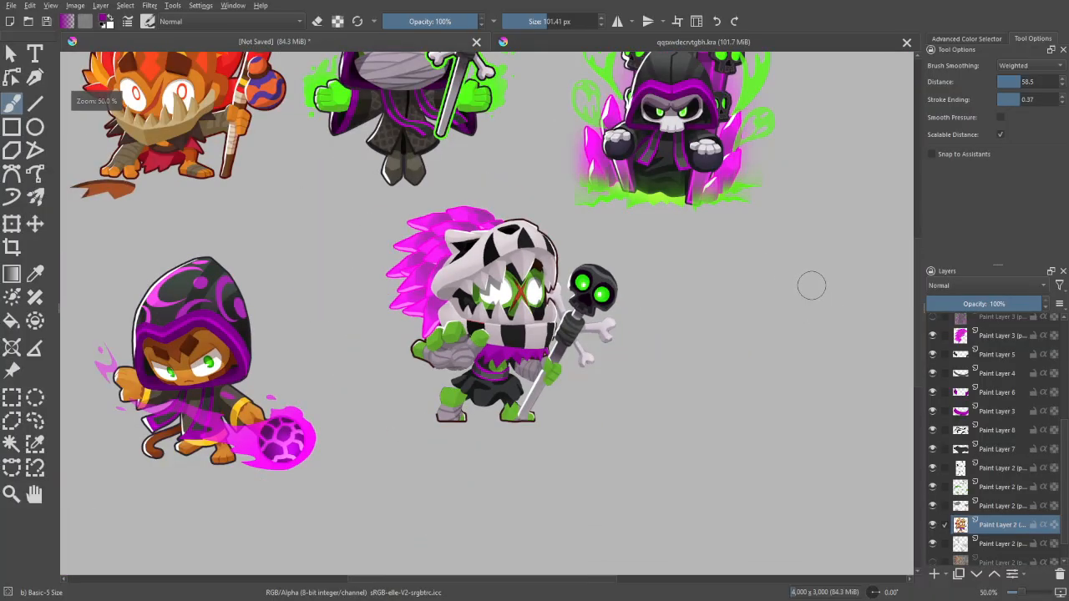
key("plus")
key("plus")
- Erase the dark red outline around the teeth where the staff's bone meets the open jaw
left_click_drag(814, 296, 696, 320)
key("plus")
key("plus")
key("e")
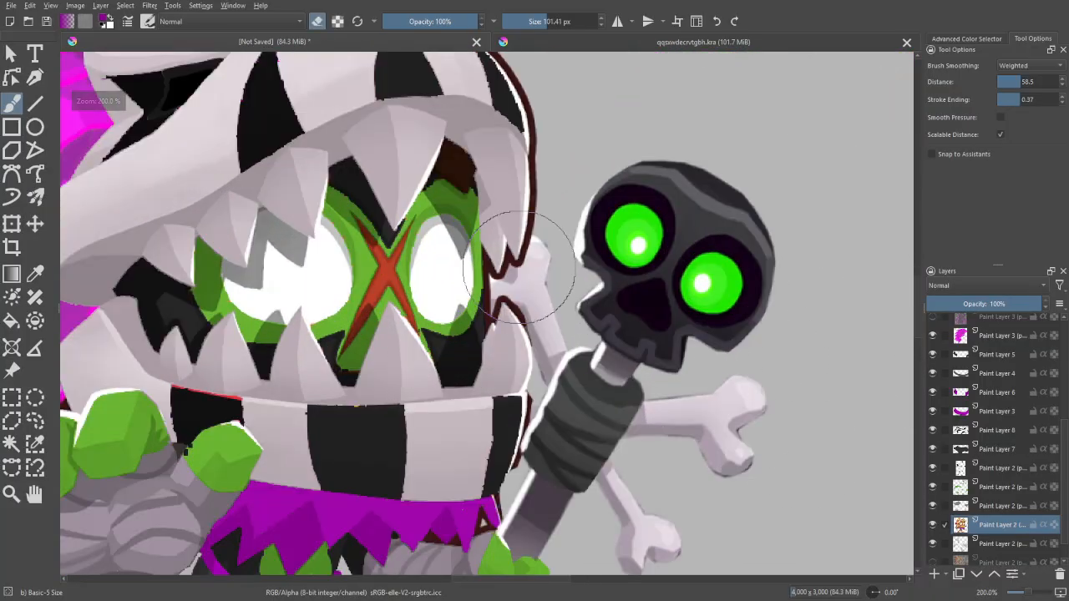
mouse_move(526, 256)
left_mouse_down()
mouse_move(506, 276)
mouse_move(534, 281)
mouse_move(521, 260)
mouse_move(516, 279)
mouse_move(524, 253)
left_mouse_up()
key("ctrl+z")
key("ctrl+z")
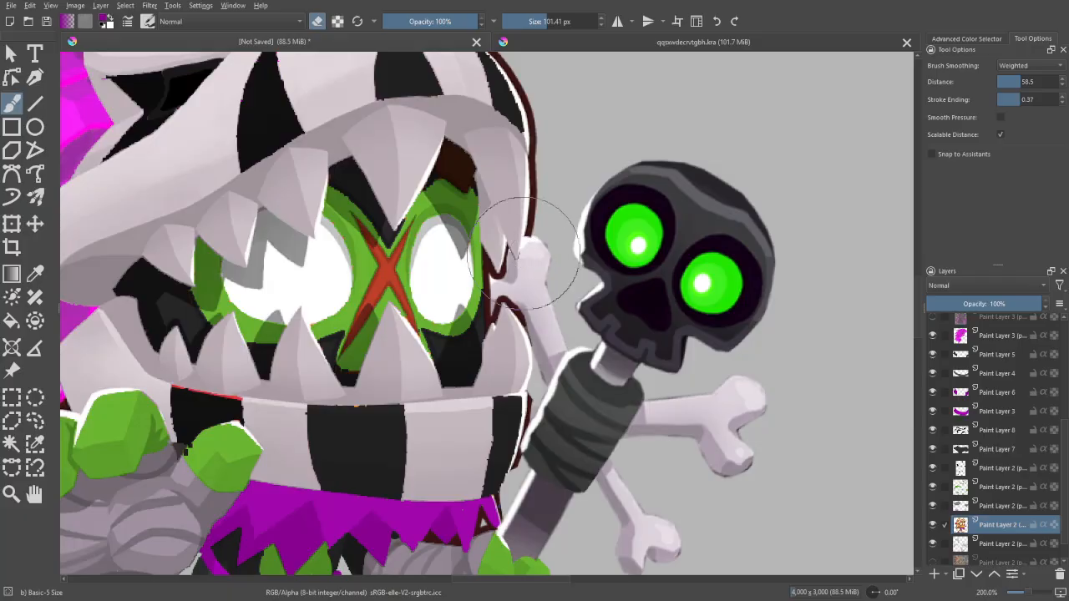
key("plus")
key("plus")
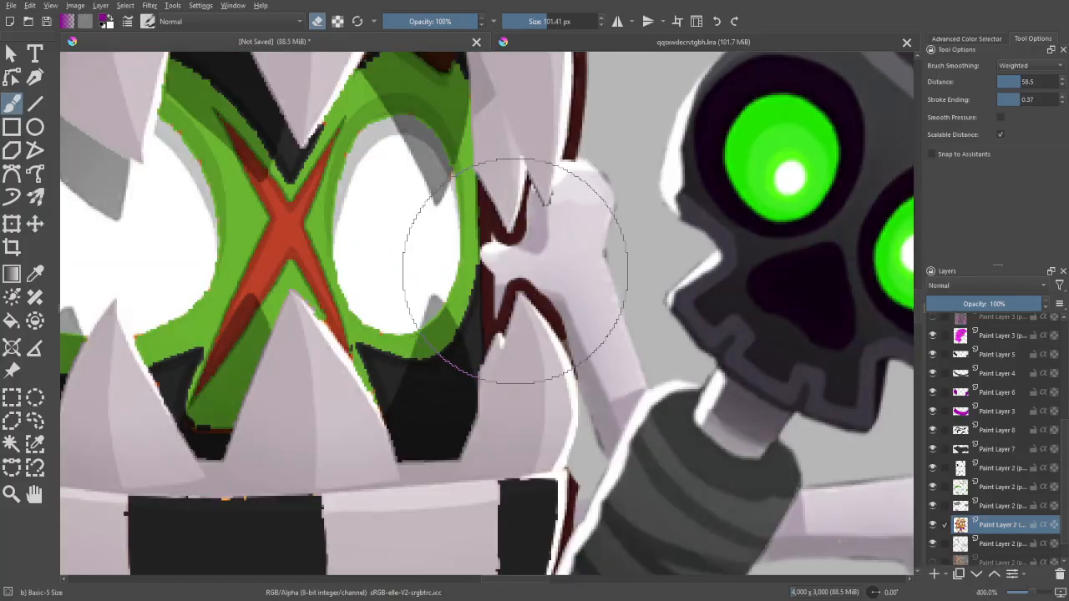
mouse_move(506, 262)
left_mouse_down()
mouse_move(494, 289)
mouse_move(527, 289)
mouse_move(487, 305)
left_mouse_up()
key("ctrl+z")
mouse_move(570, 304)
left_mouse_down()
mouse_move(553, 286)
mouse_move(506, 275)
mouse_move(501, 292)
left_mouse_up()
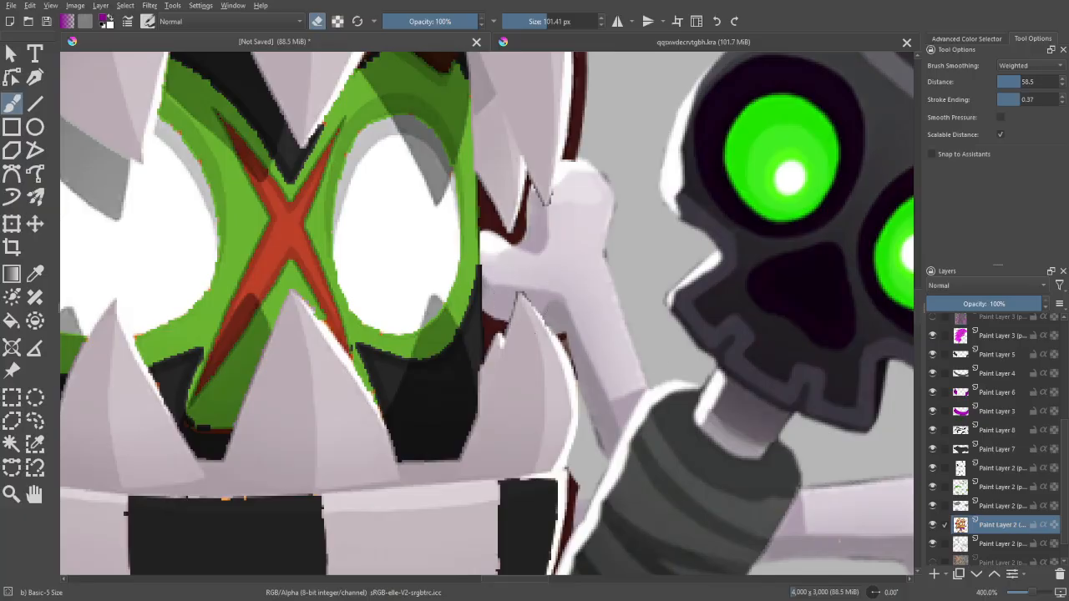
- Paste the copied original orange character as a new layer and move it below the edited base character layer
scroll(668, 284, "down", 5)
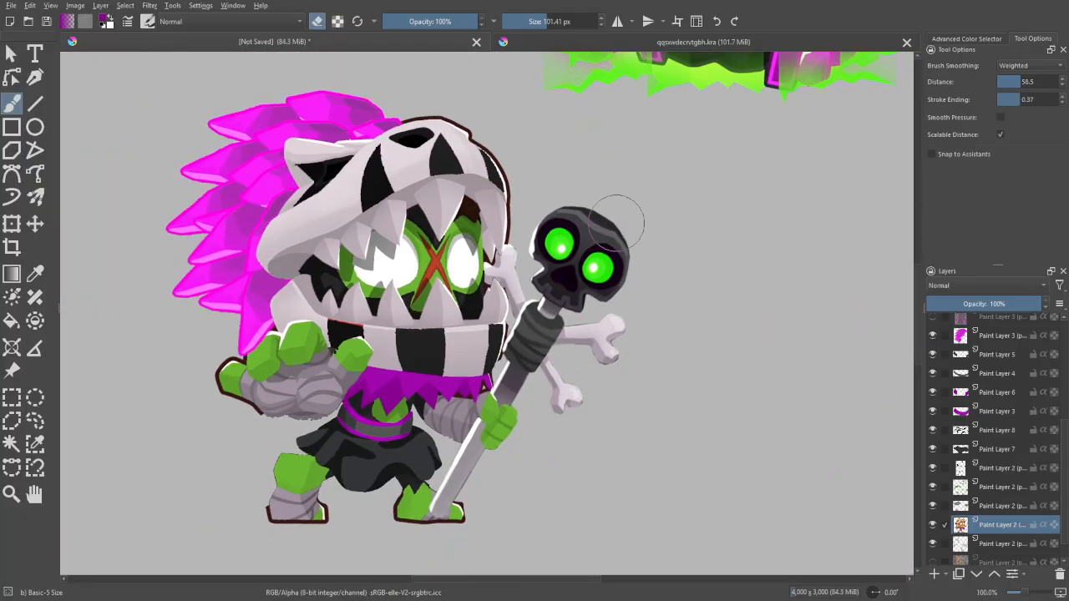
scroll(590, 185, "down", 1)
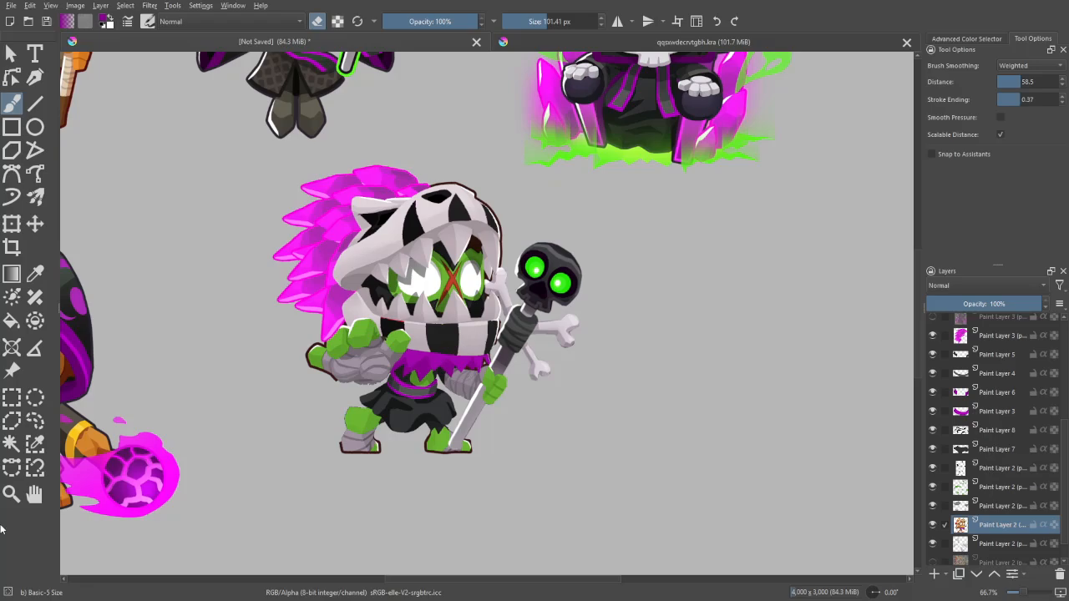
key("ctrl+v")
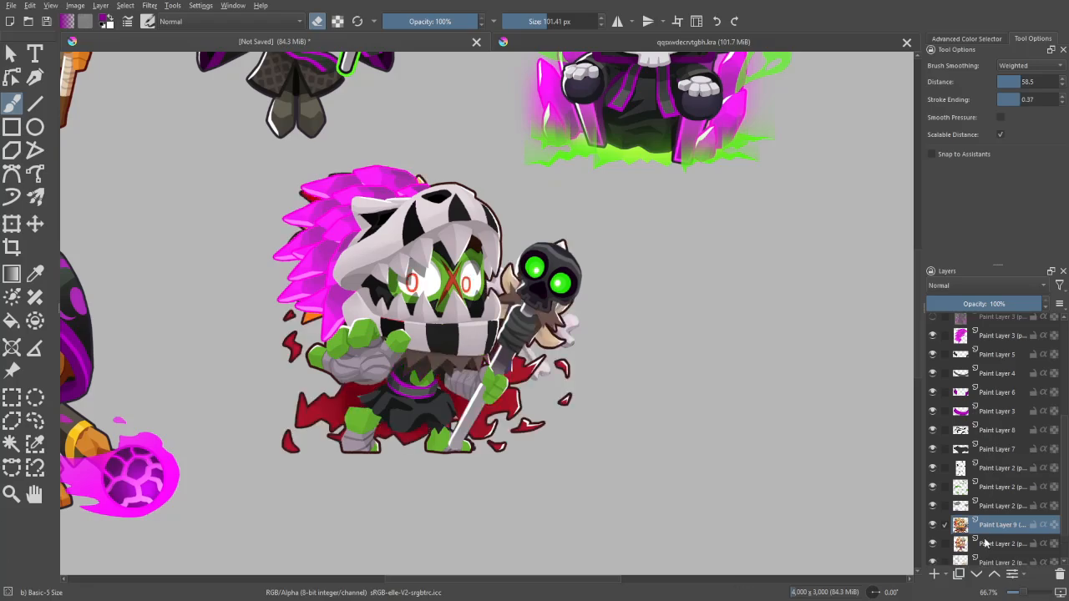
left_click_drag(982, 539, 987, 552)
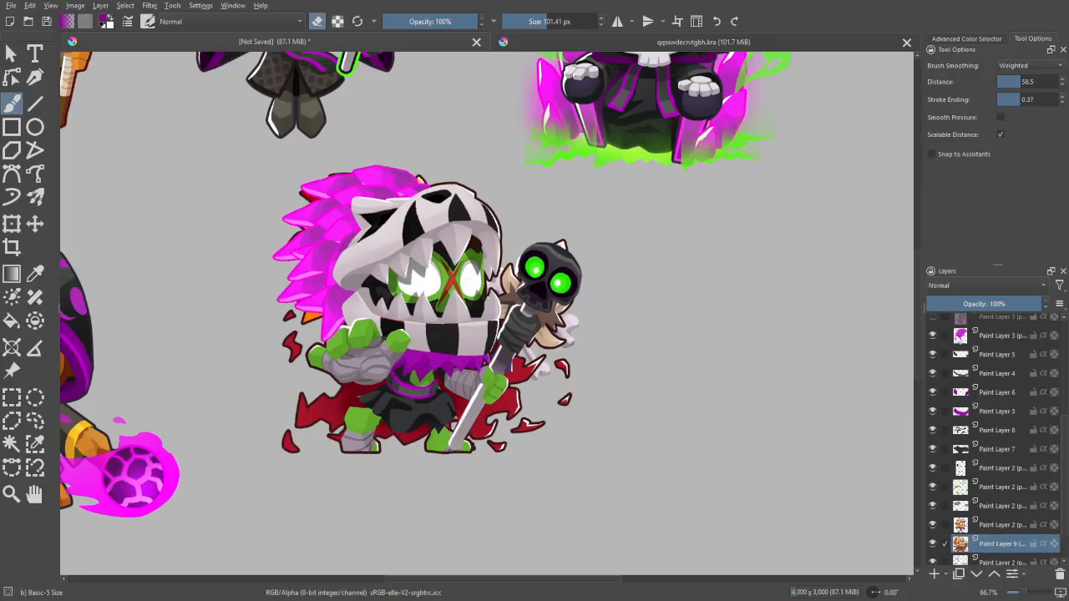
- Lower the pasted original character layer's opacity to 22% and add a new paint layer above it
left_click(954, 303)
left_click_drag(954, 303, 952, 303)
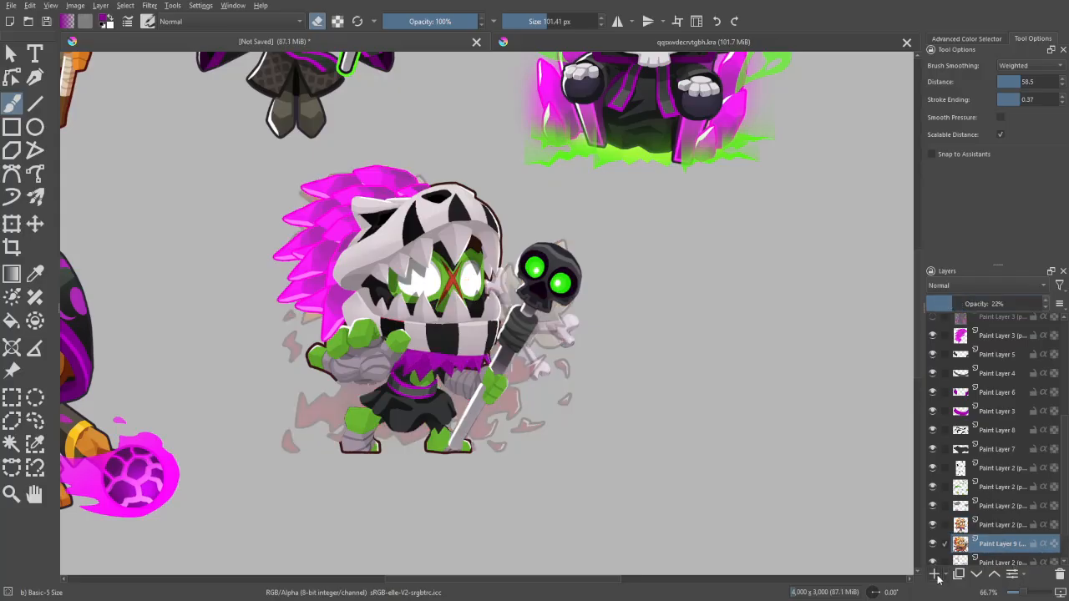
left_click(935, 575)
- Sample the bright green of the ghost flames beside the hooded skull reference as the brush color
left_click_drag(750, 240, 631, 458)
key("p")
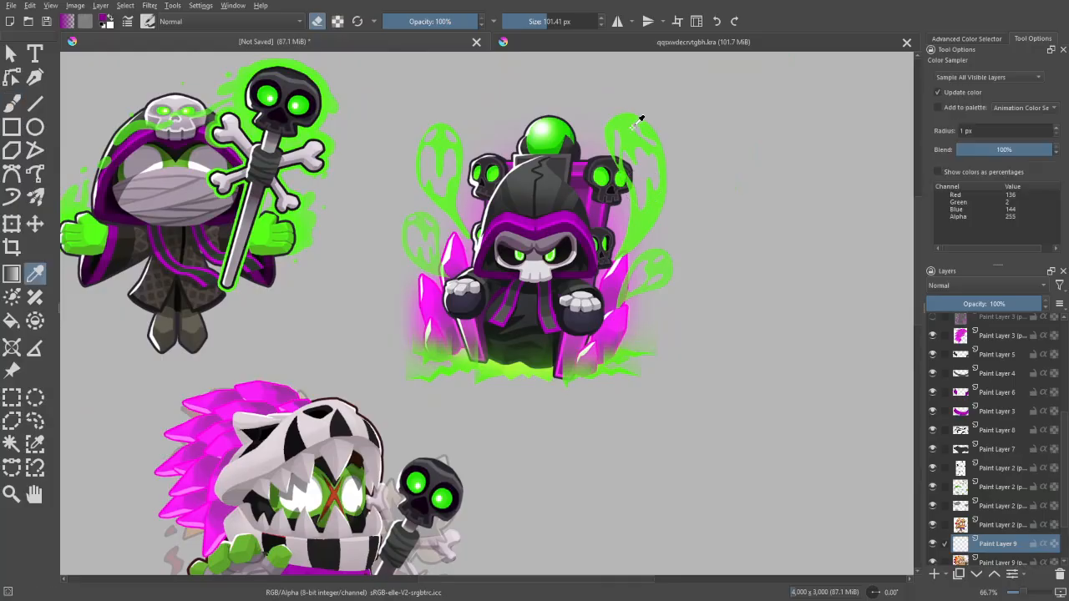
key("e")
left_click(630, 165)
key("b")
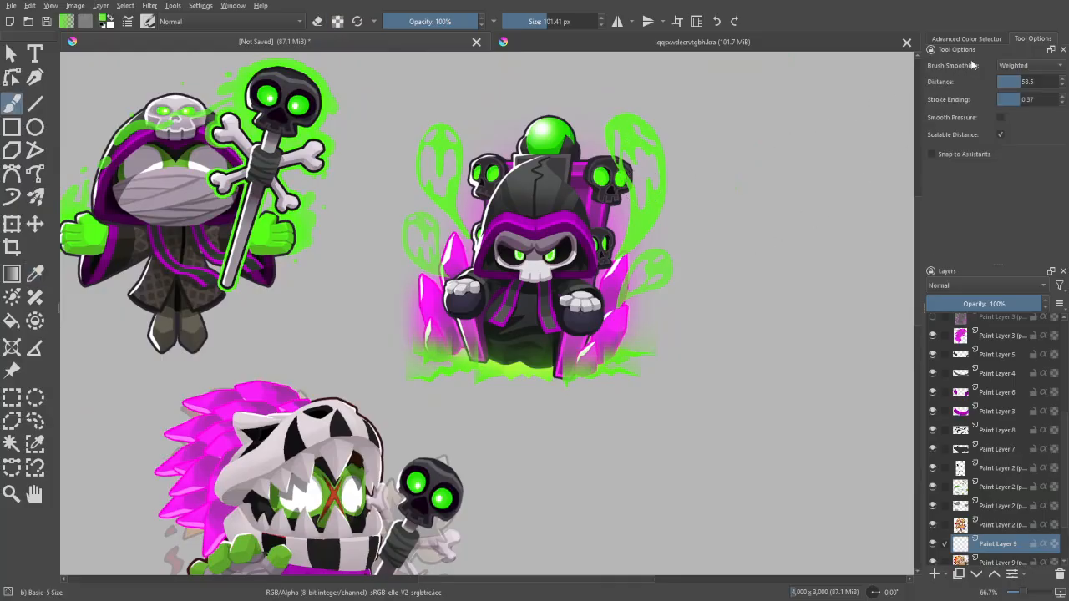
left_click(967, 39)
mouse_move(741, 333)
left_mouse_down()
mouse_move(887, 213)
mouse_move(921, 168)
left_mouse_up()
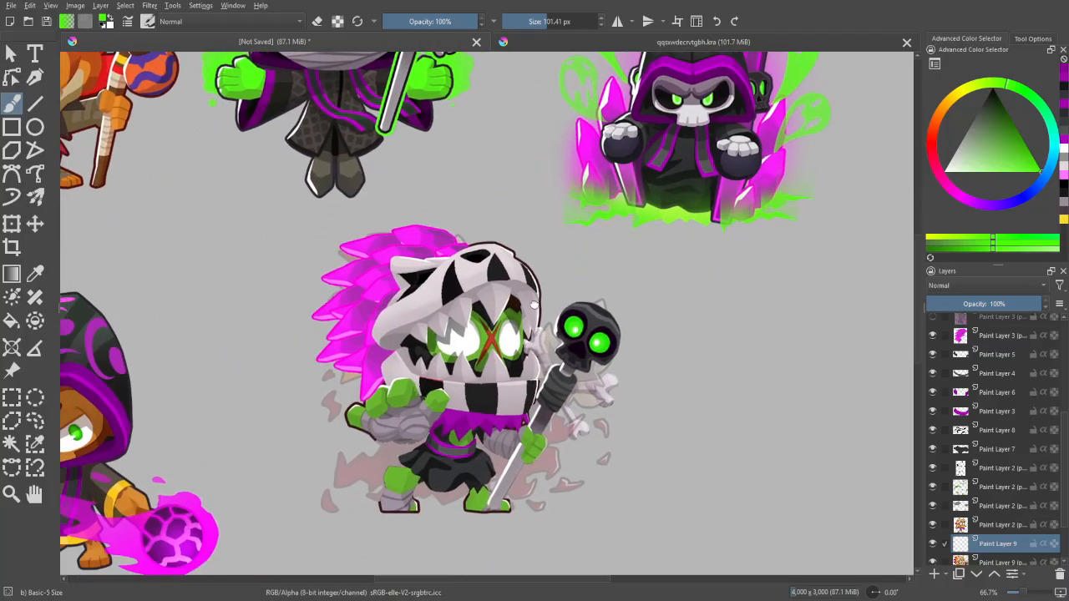
scroll(531, 271, "up", 1)
mouse_move(437, 369)
left_mouse_down()
mouse_move(403, 369)
mouse_move(412, 387)
mouse_move(403, 401)
mouse_move(358, 422)
left_mouse_up()
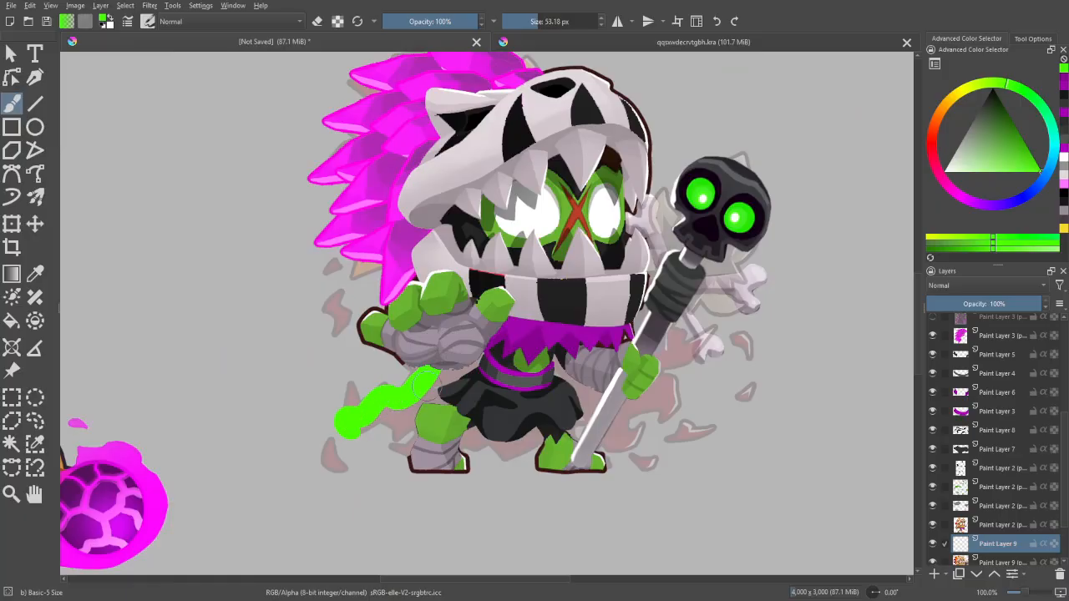
key("ctrl+z")
mouse_move(424, 370)
left_mouse_down()
mouse_move(386, 400)
mouse_move(410, 428)
left_mouse_up()
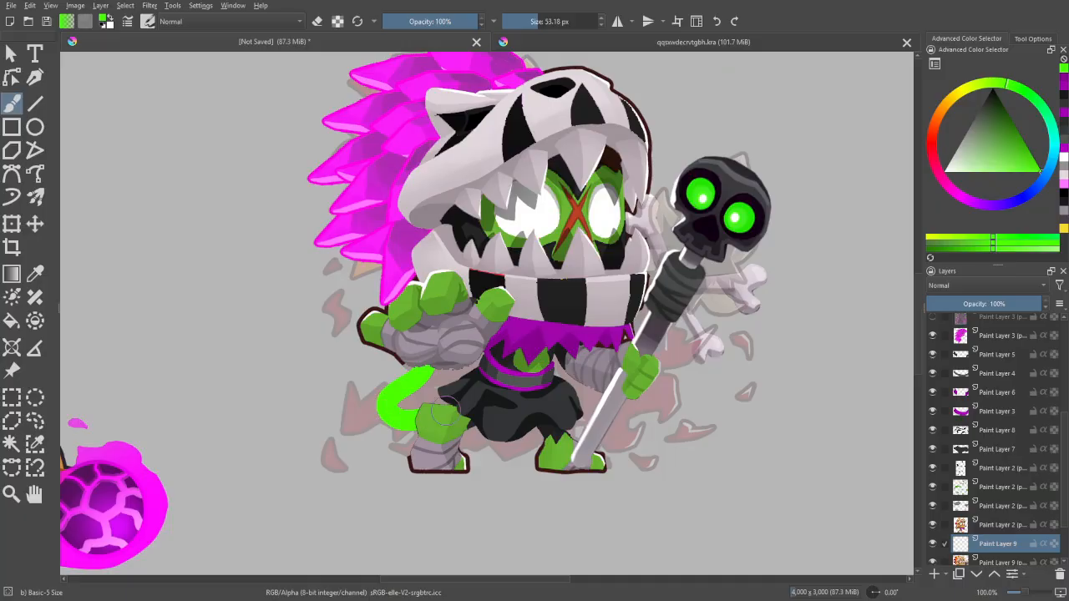
key("ctrl+z")
- Outline a bright green cape shape behind the legs and skirt, fill it, and set its layer opacity to 55%
mouse_move(418, 378)
left_mouse_down()
mouse_move(375, 433)
mouse_move(443, 447)
mouse_move(397, 441)
mouse_move(640, 439)
mouse_move(638, 415)
mouse_move(589, 391)
left_mouse_up()
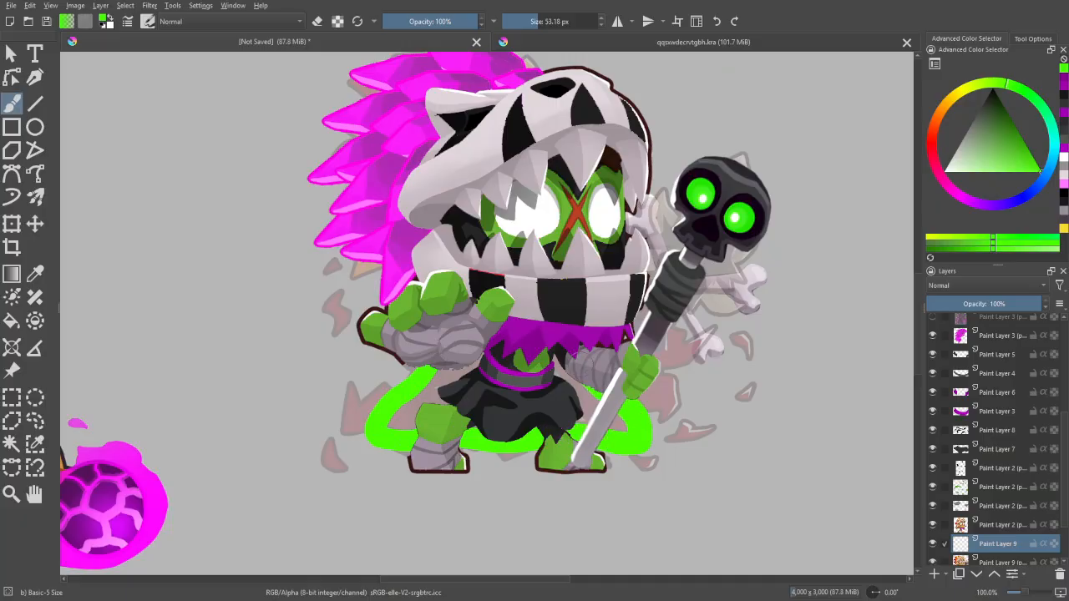
key("f")
left_click(646, 428)
key("b")
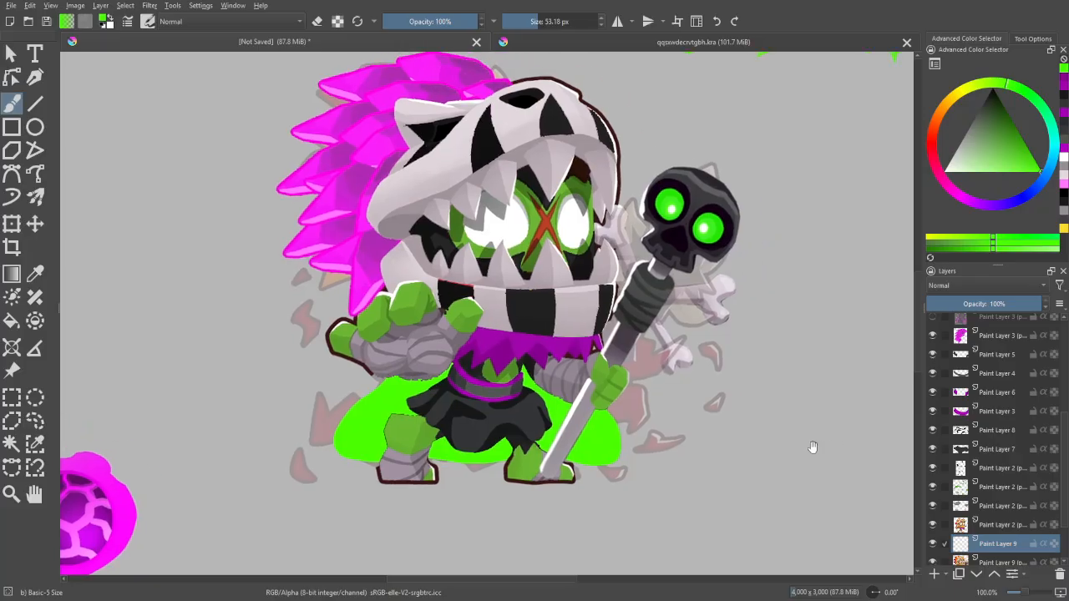
left_click(988, 304)
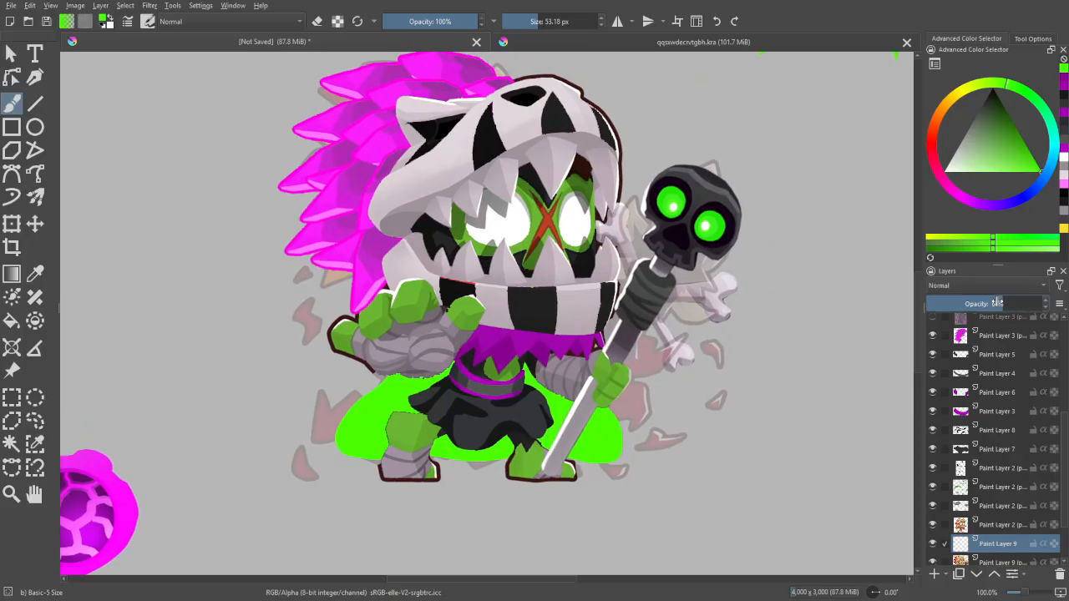
- On a new layer at 48% opacity, paint a wider green glow around the cape shape, reaching up behind the staff
left_click(936, 573)
left_click_drag(802, 435, 857, 382)
left_click(981, 305)
left_click_drag(438, 392, 445, 392, "shift")
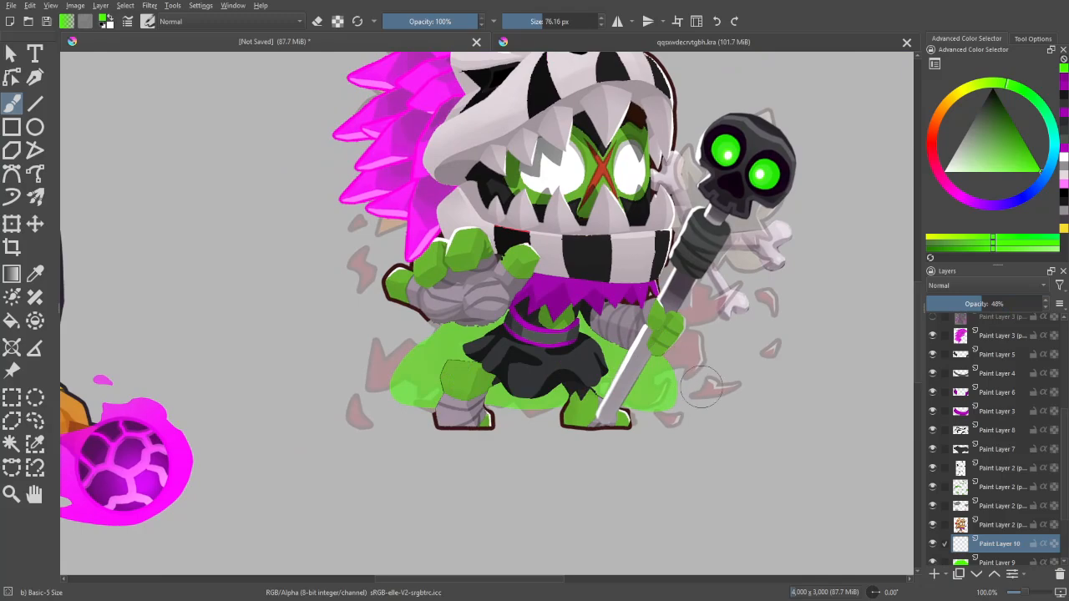
left_click_drag(701, 388, 687, 344)
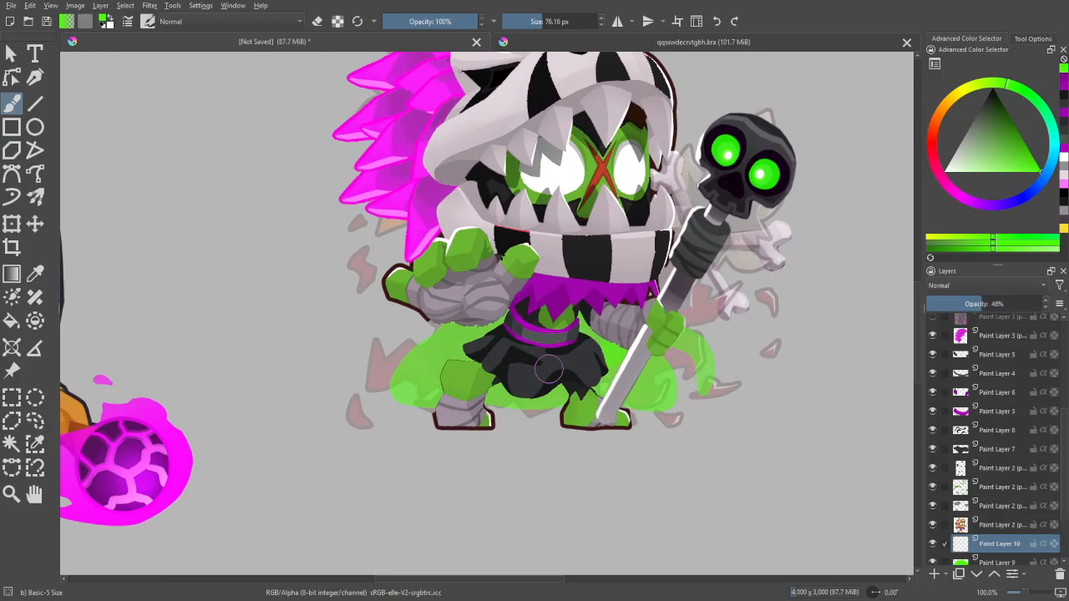
mouse_move(461, 356)
left_mouse_down()
mouse_move(386, 379)
mouse_move(383, 390)
mouse_move(614, 402)
mouse_move(670, 397)
mouse_move(690, 382)
mouse_move(683, 359)
mouse_move(638, 360)
left_mouse_up()
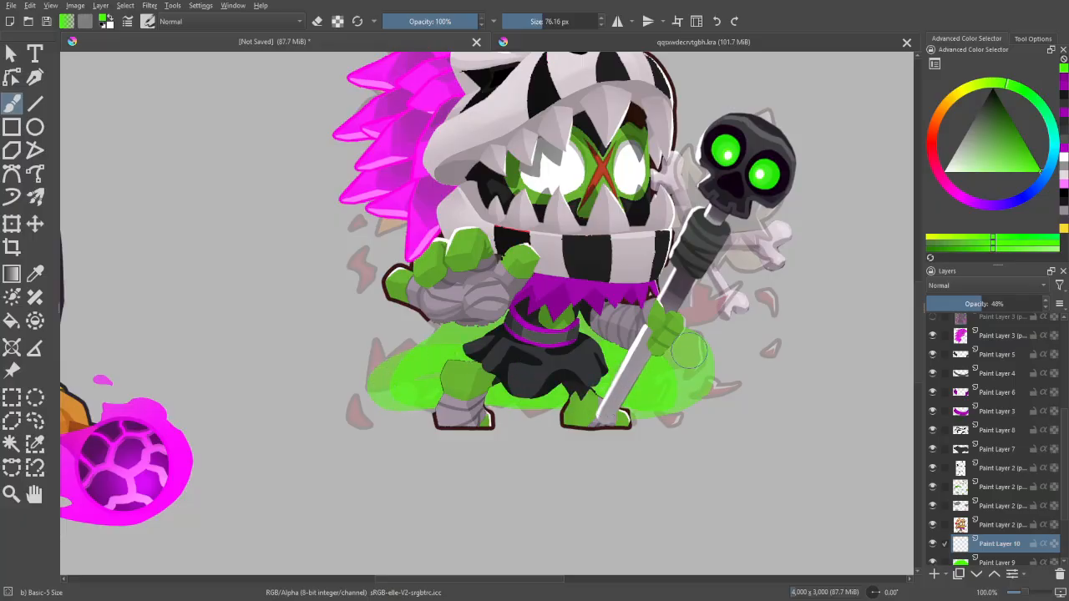
left_click_drag(715, 346, 633, 404)
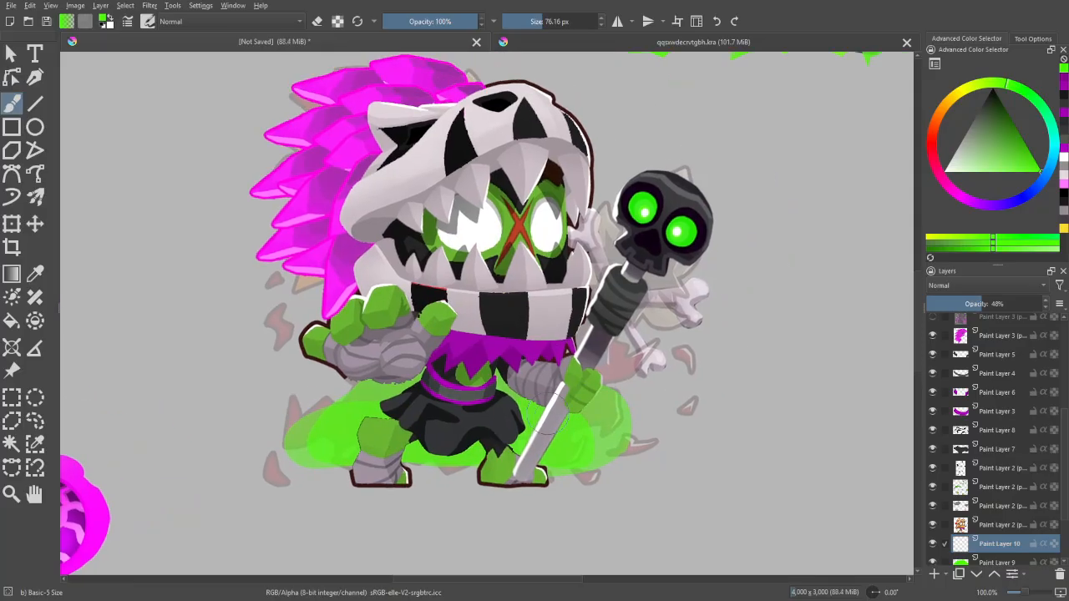
mouse_move(550, 333)
left_mouse_down()
mouse_move(633, 331)
mouse_move(594, 374)
left_mouse_up()
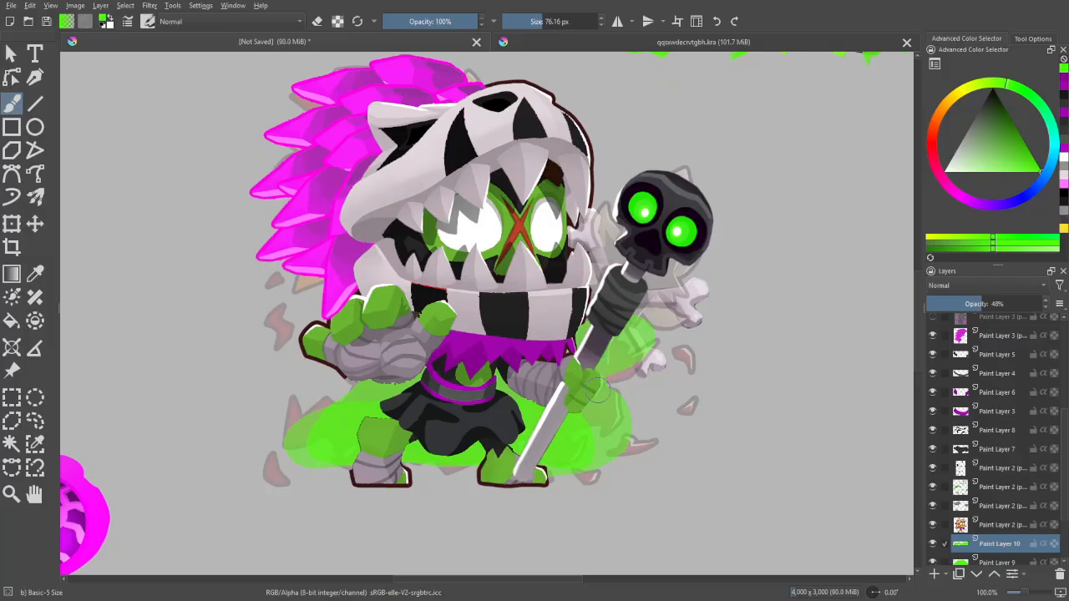
left_click_drag(725, 413, 753, 411)
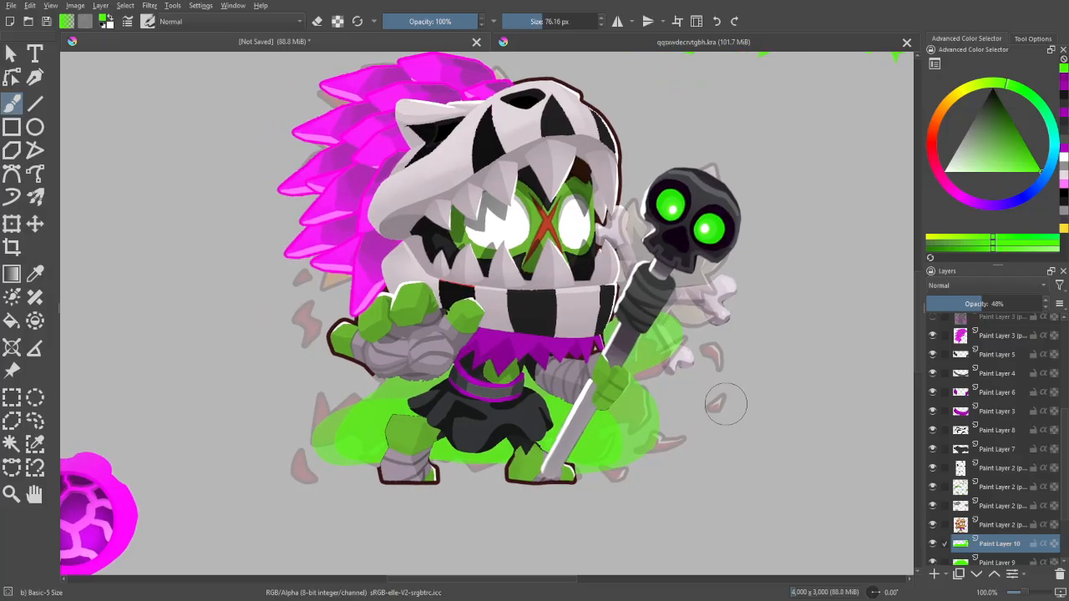
- On another new layer, paint a wide horizontal green band behind the feet and set its opacity to 52%
left_click_drag(770, 463, 789, 426)
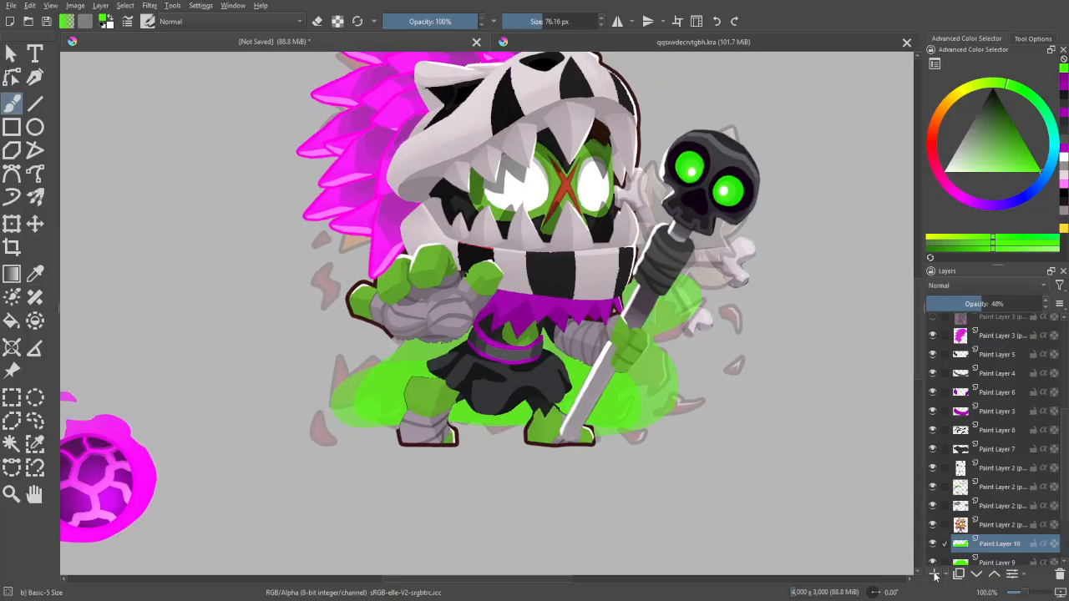
left_click(934, 575)
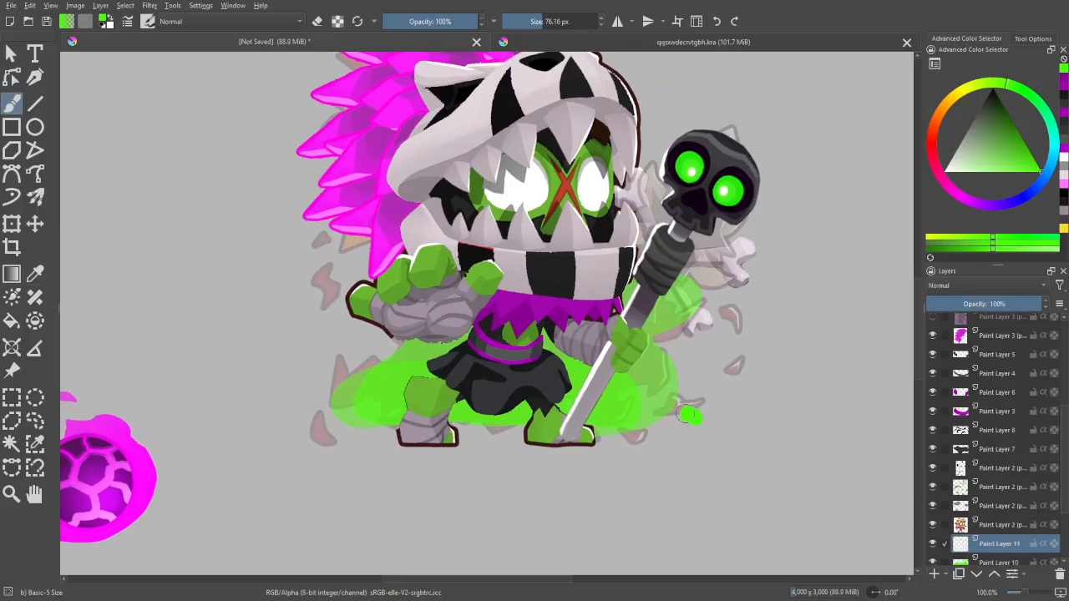
mouse_move(689, 415)
left_mouse_down()
mouse_move(431, 403)
mouse_move(297, 425)
left_mouse_up()
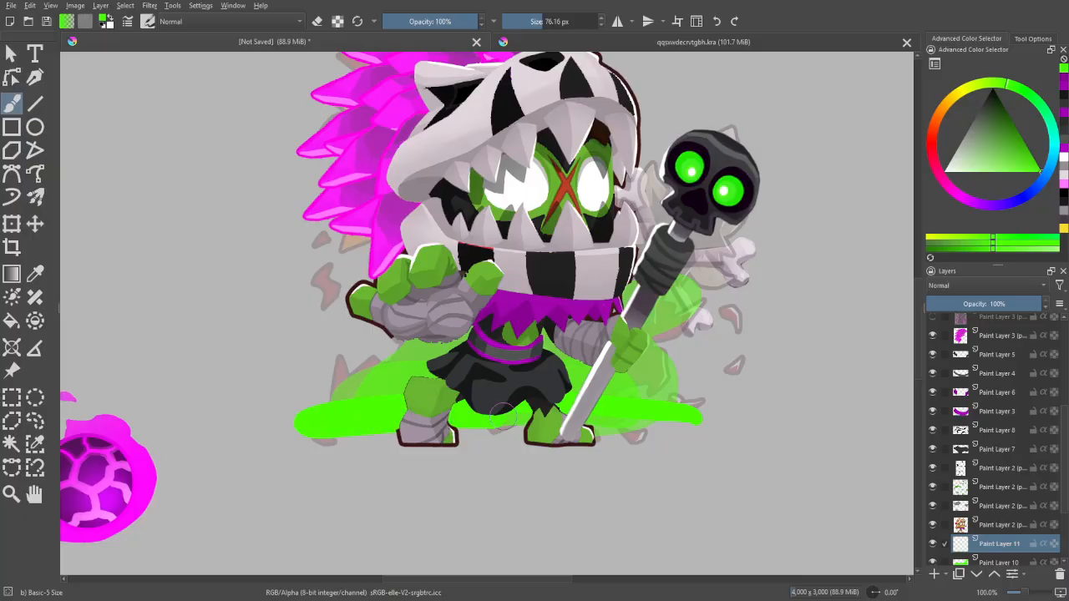
left_click_drag(600, 429, 649, 430)
left_click(979, 304)
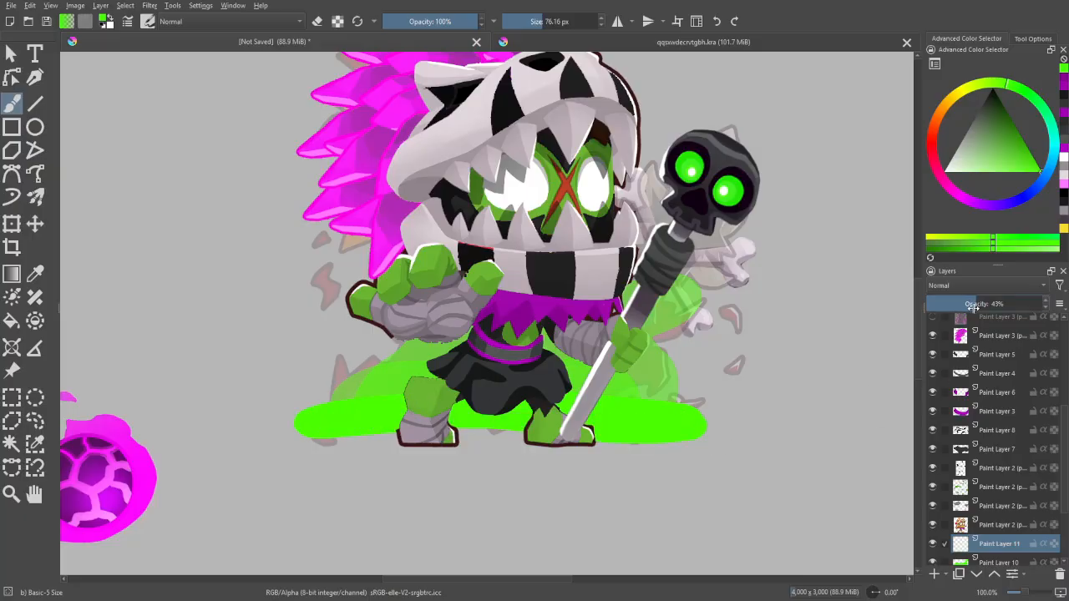
key("plus")
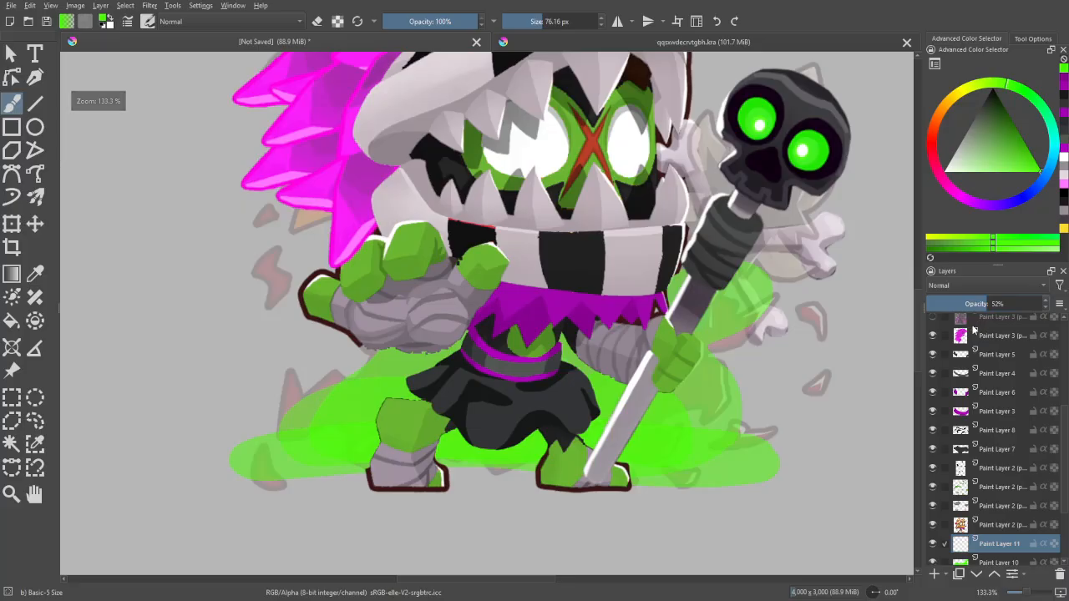
- Move the horizontal green band on Paint Layer 11 slightly higher behind the feet and check the mirrored view
scroll(1035, 493, "down", 3)
scroll(1035, 492, "up", 1)
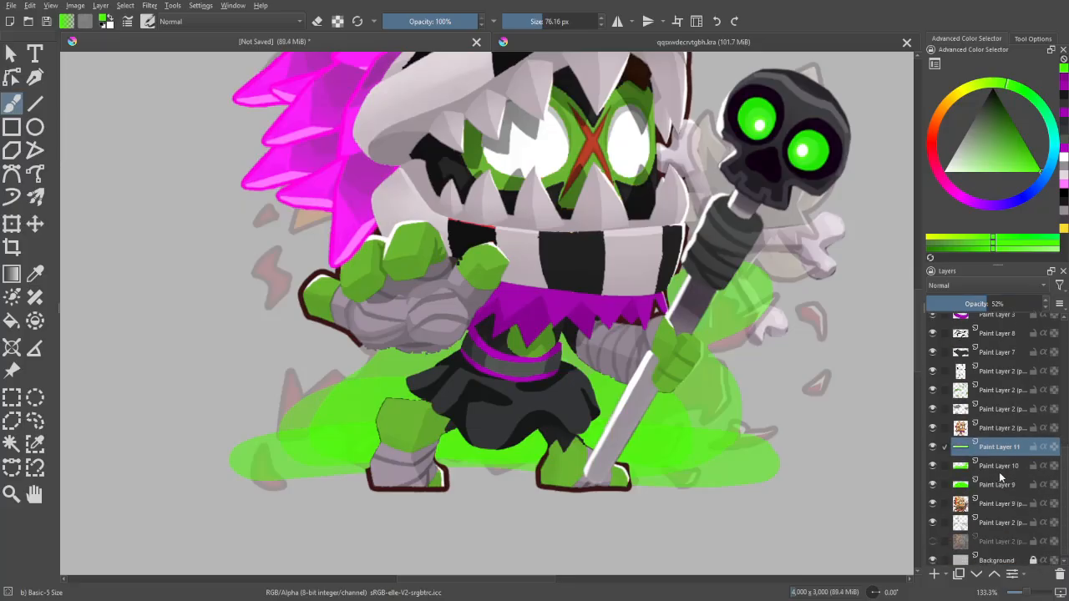
left_click(998, 466)
left_click(947, 442)
left_click(34, 225)
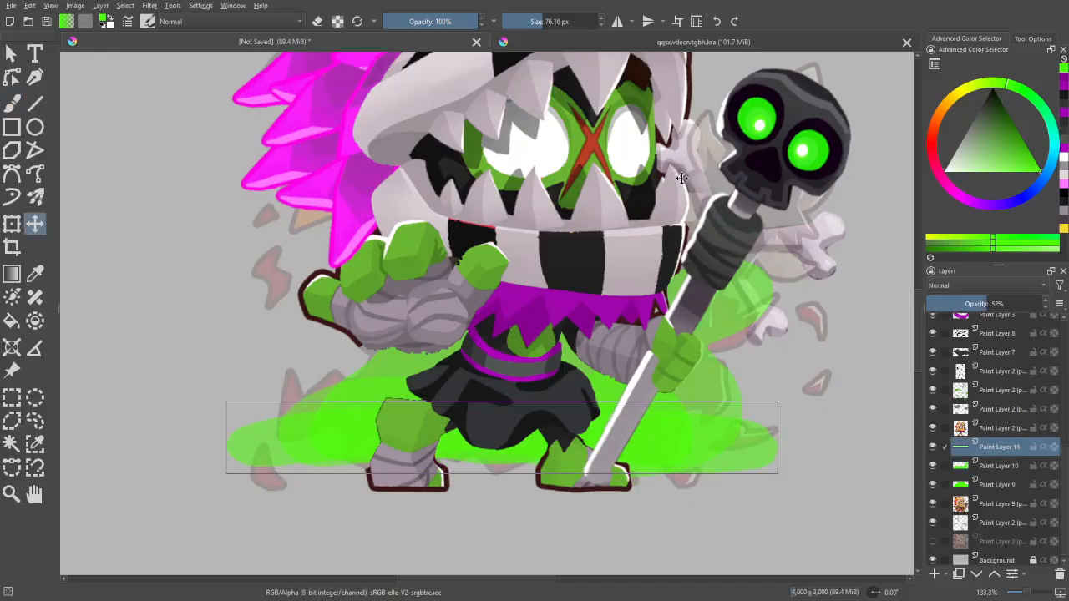
key("b")
scroll(634, 217, "down", 4)
key("m")
key("m")
scroll(635, 218, "up", 3)
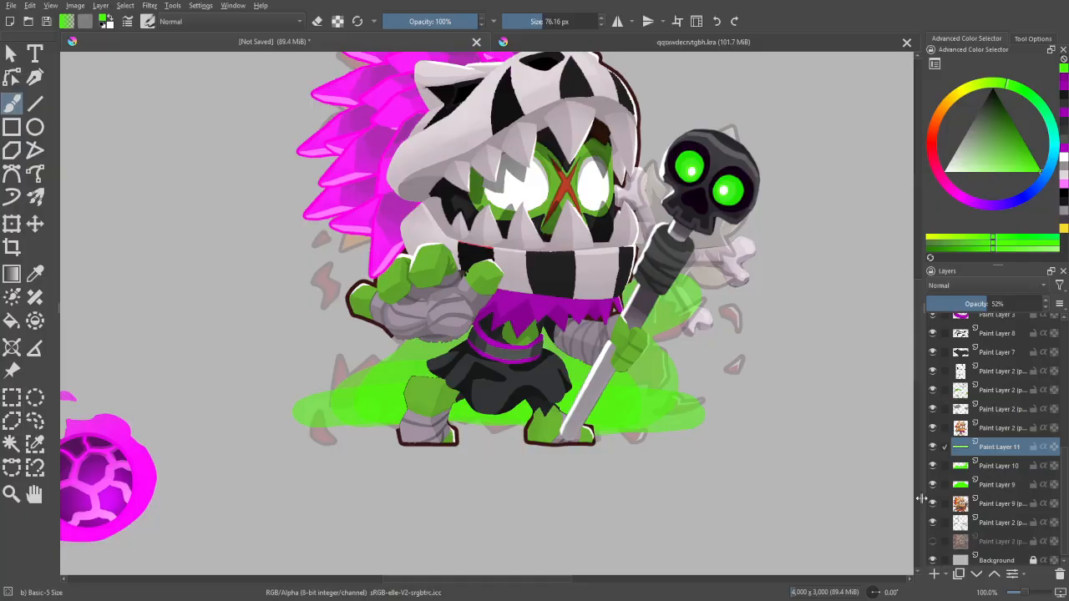
- Paint two green droplets over the faded red fragments on the staff side of the character
left_click_drag(789, 382, 749, 422)
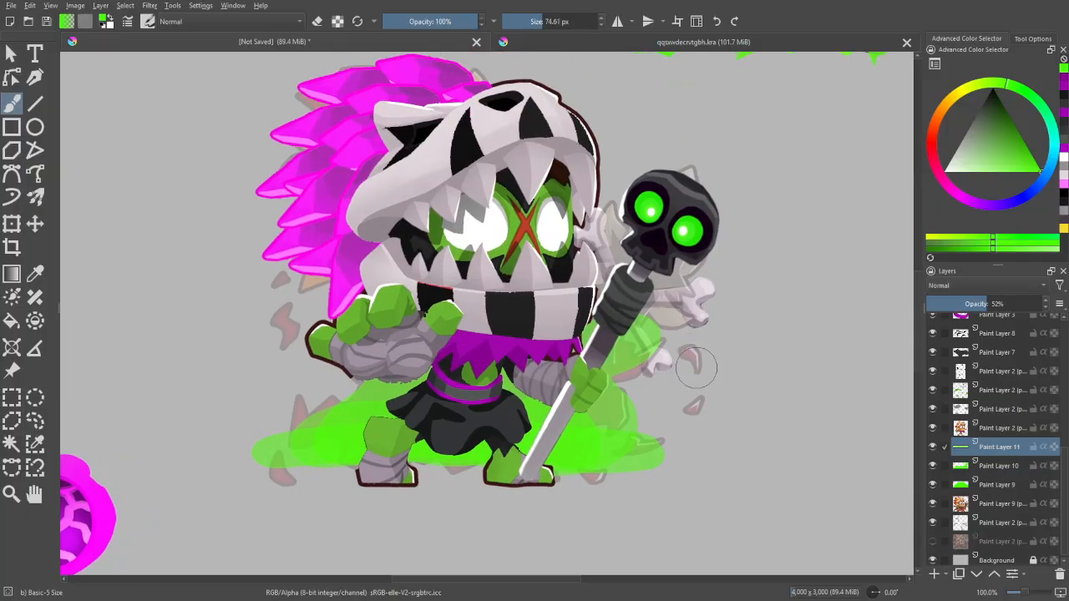
left_click_drag(694, 361, 686, 349)
left_click_drag(699, 411, 690, 397)
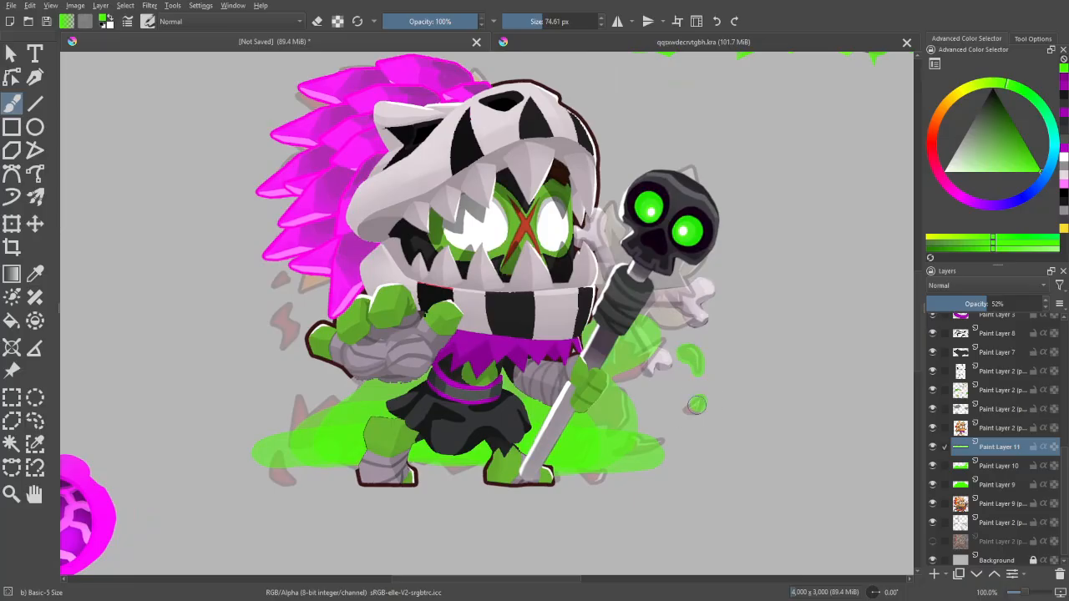
left_click_drag(685, 449, 774, 394)
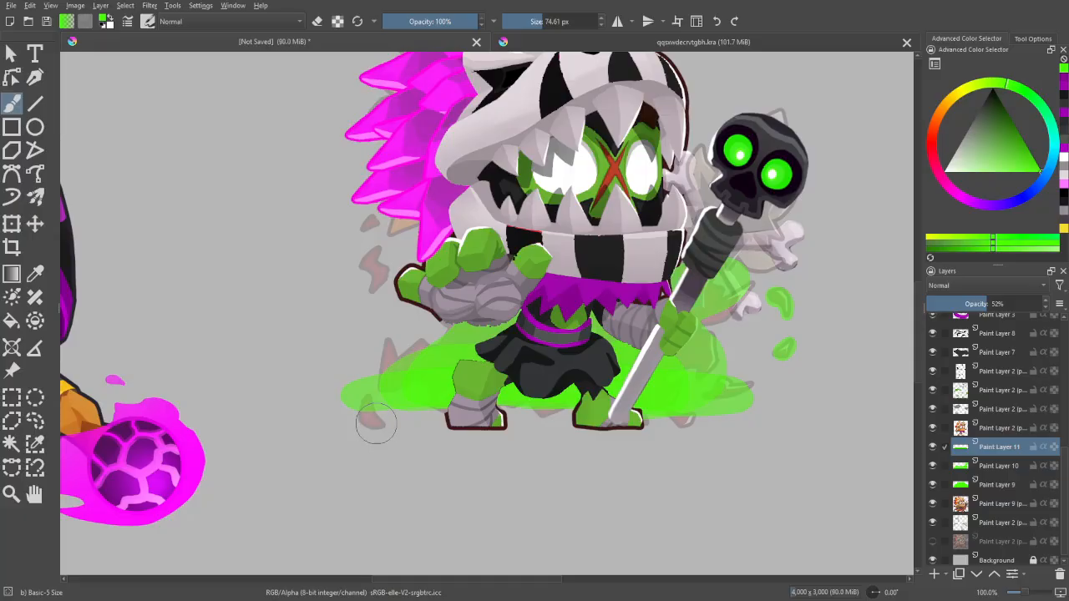
- Paint a green droplet on Paint Layer 10 over the faded fragment below the glow's outer end, beside the wrapped foot
left_click_drag(375, 423, 369, 401)
key("ctrl+z")
left_click(982, 466)
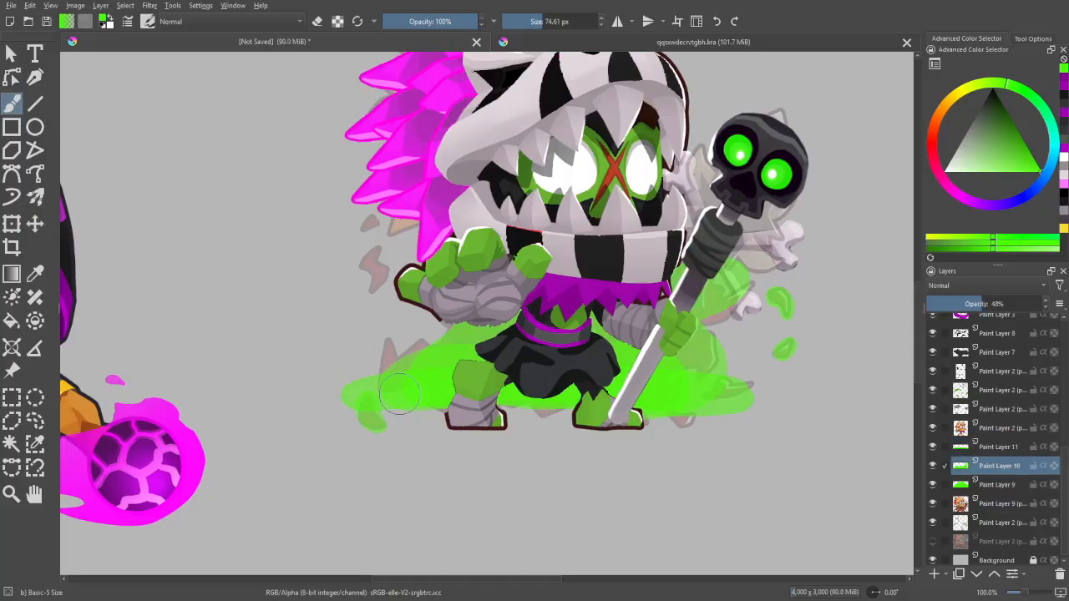
mouse_move(372, 415)
left_mouse_down()
mouse_move(375, 380)
mouse_move(407, 360)
mouse_move(432, 368)
mouse_move(447, 342)
mouse_move(390, 362)
mouse_move(392, 380)
mouse_move(389, 346)
left_mouse_up()
left_click_drag(448, 305, 467, 329)
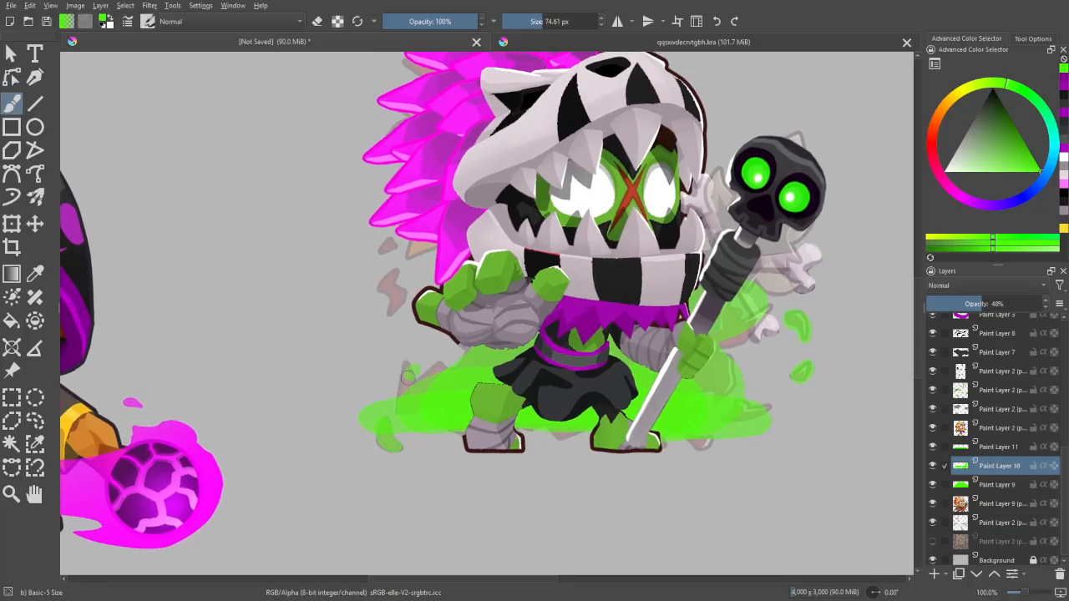
key("ctrl+z")
left_click_drag(419, 395, 410, 396)
mouse_move(445, 351)
left_mouse_down()
mouse_move(436, 382)
mouse_move(301, 417)
left_mouse_up()
key("ctrl+z")
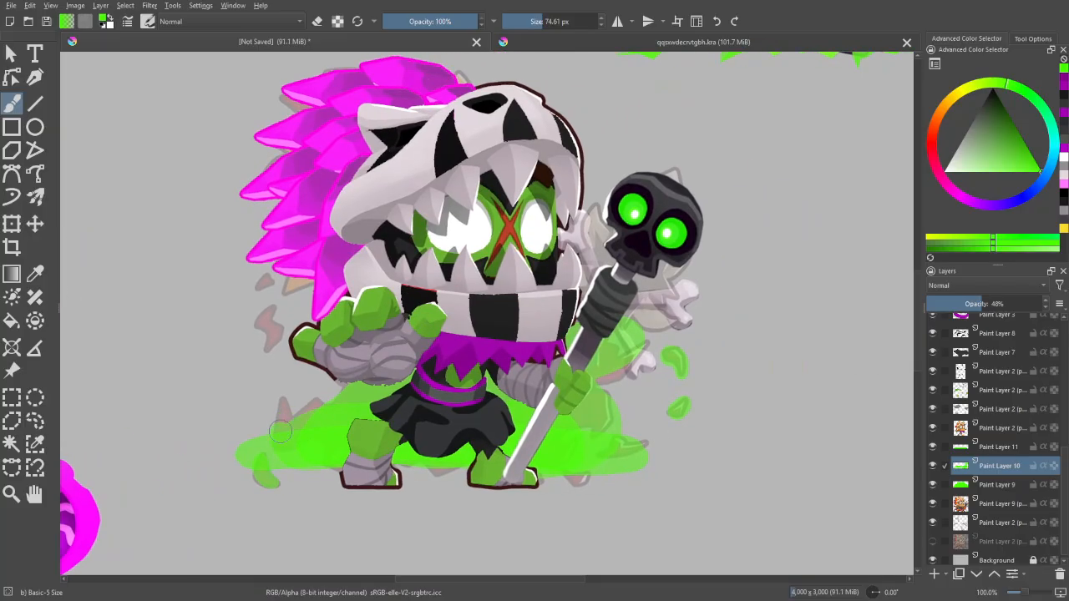
- Paint green droplets over the faded fragments beside the raised wrapped arm, undoing unwanted strokes
left_click_drag(370, 356, 462, 378)
left_click_drag(362, 335, 362, 351)
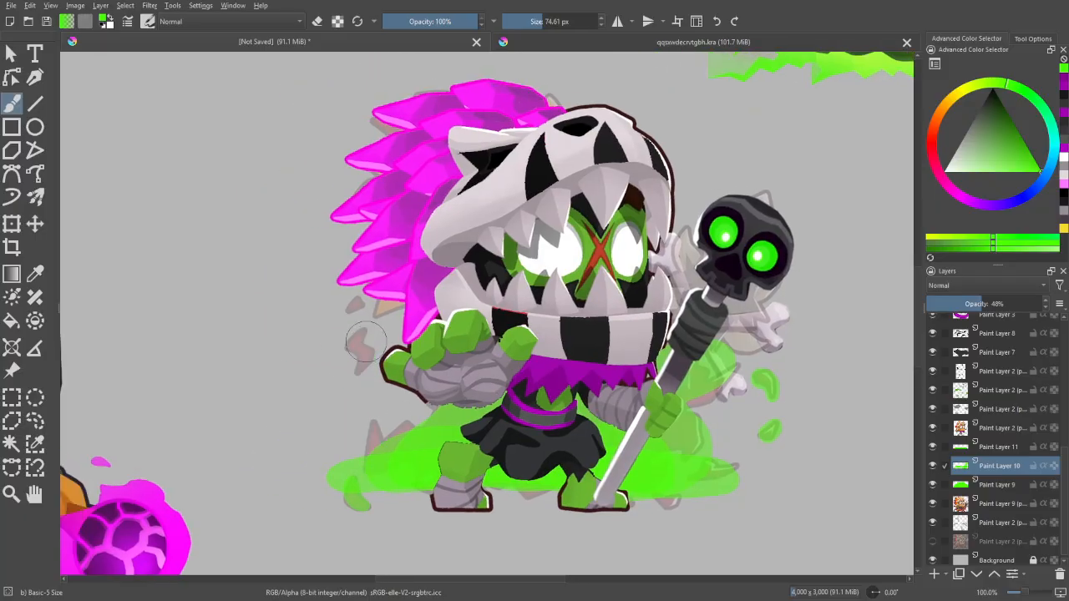
mouse_move(361, 355)
left_mouse_down()
mouse_move(370, 387)
mouse_move(356, 339)
left_mouse_up()
key("ctrl+z")
key("ctrl+z")
- Hide the original character layers under the green glow and move the crossed bones layer above Paint Layer 11
key("minus")
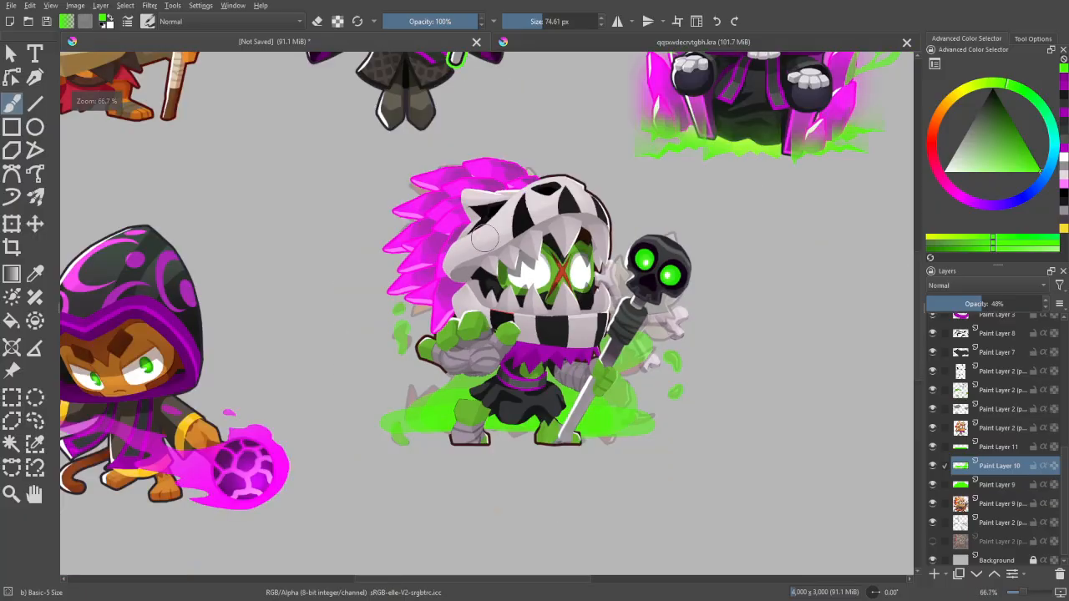
left_click_drag(737, 325, 677, 351)
left_click_drag(792, 390, 778, 340)
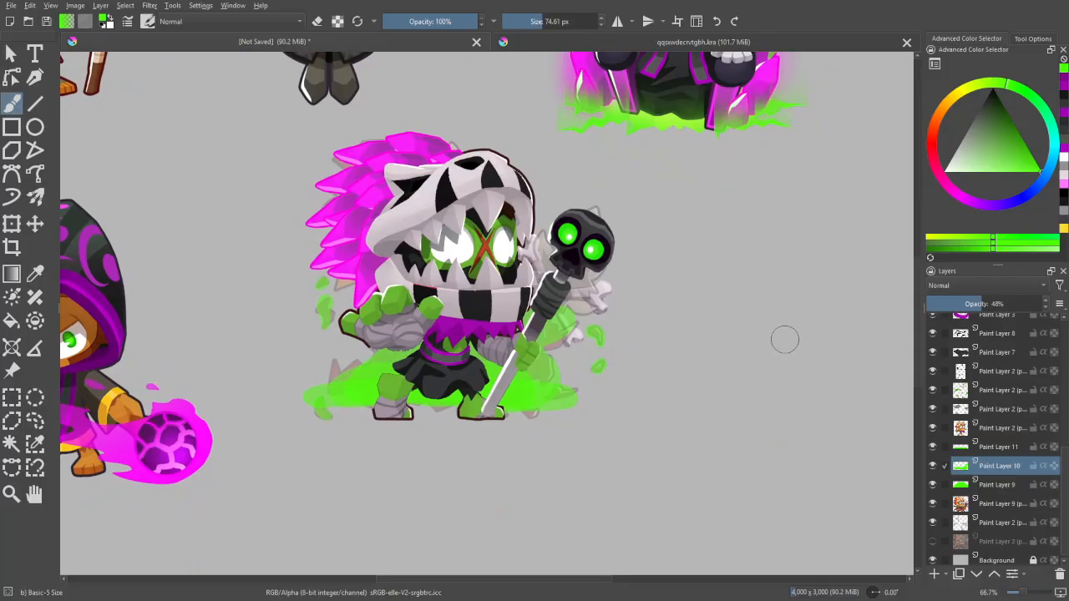
key("plus")
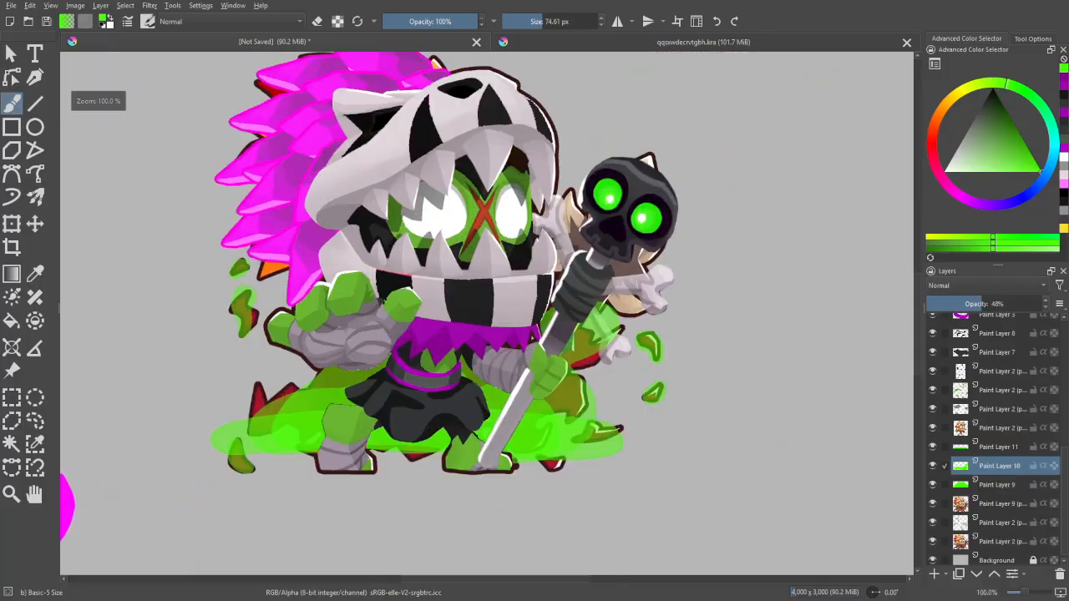
left_click(933, 542)
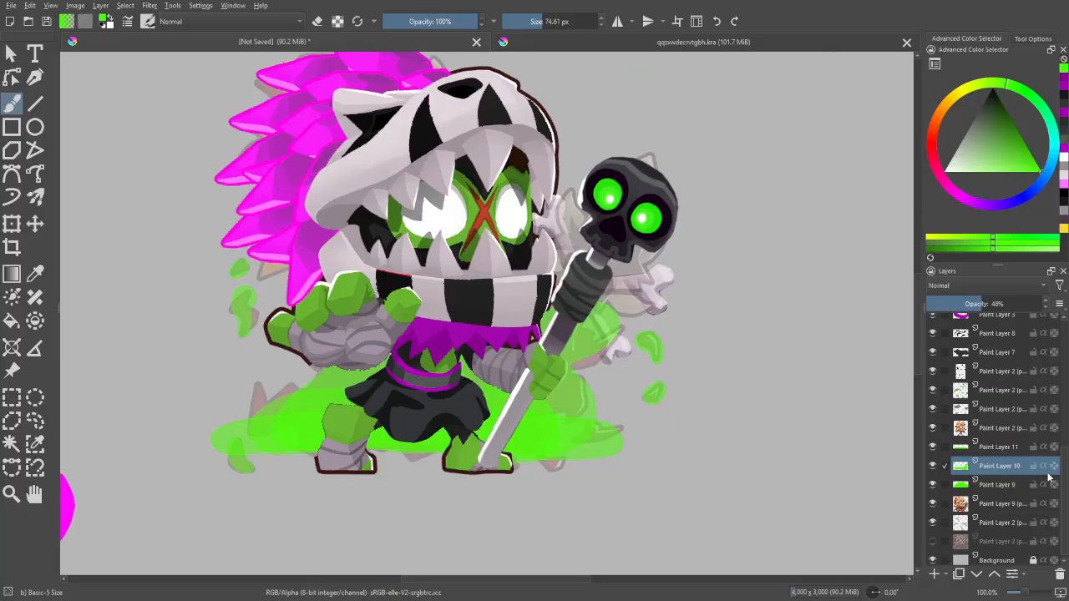
scroll(1065, 493, "down", 1)
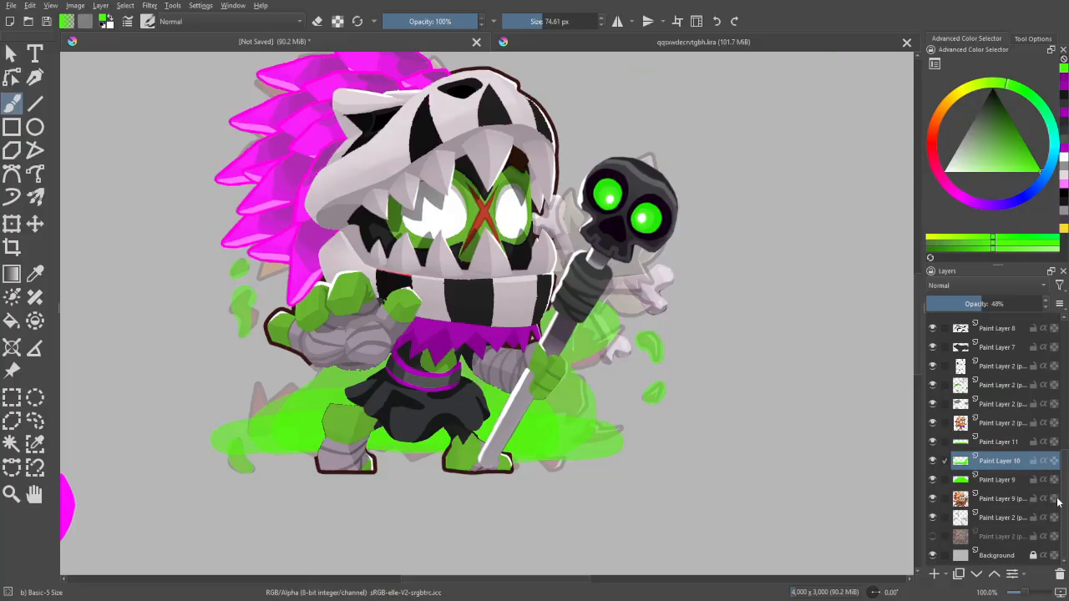
left_click(933, 498)
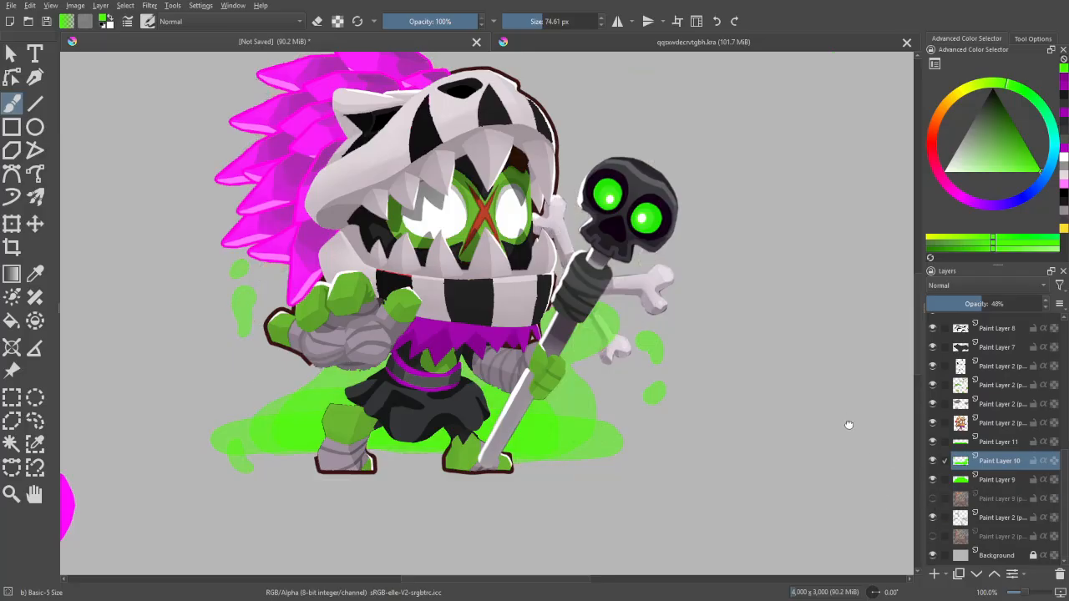
left_click_drag(849, 425, 877, 456)
mouse_move(996, 513)
left_mouse_down()
mouse_move(1019, 476)
mouse_move(1014, 441)
mouse_move(1002, 461)
mouse_move(1008, 437)
mouse_move(960, 427)
left_mouse_up()
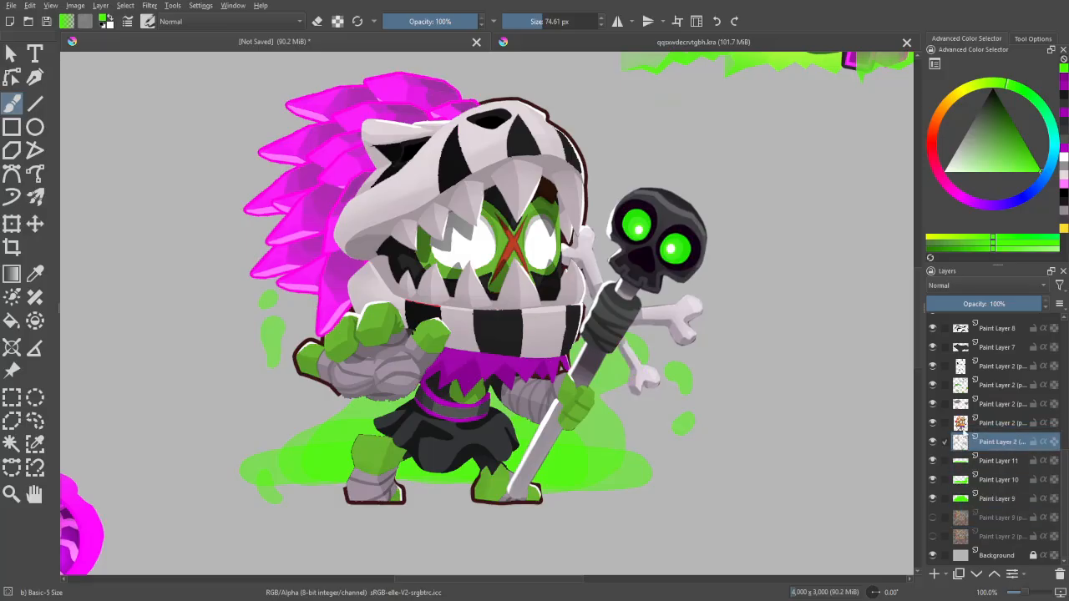
- Darken the grey Background layer with an HSV/HSL adjustment of -32 lightness
key("minus")
key("minus")
key("m")
key("m")
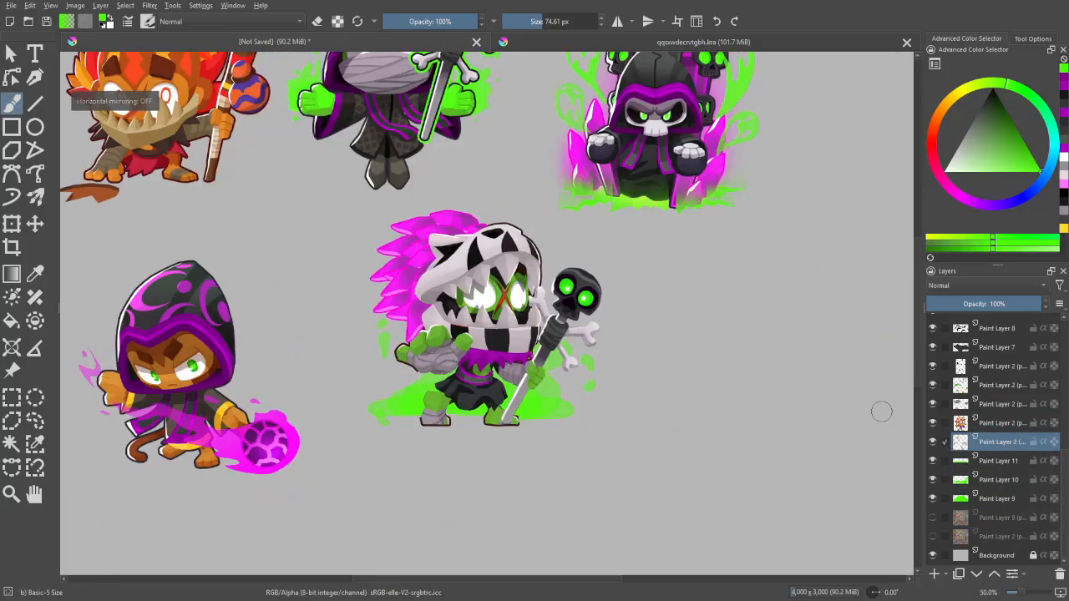
left_click(993, 558)
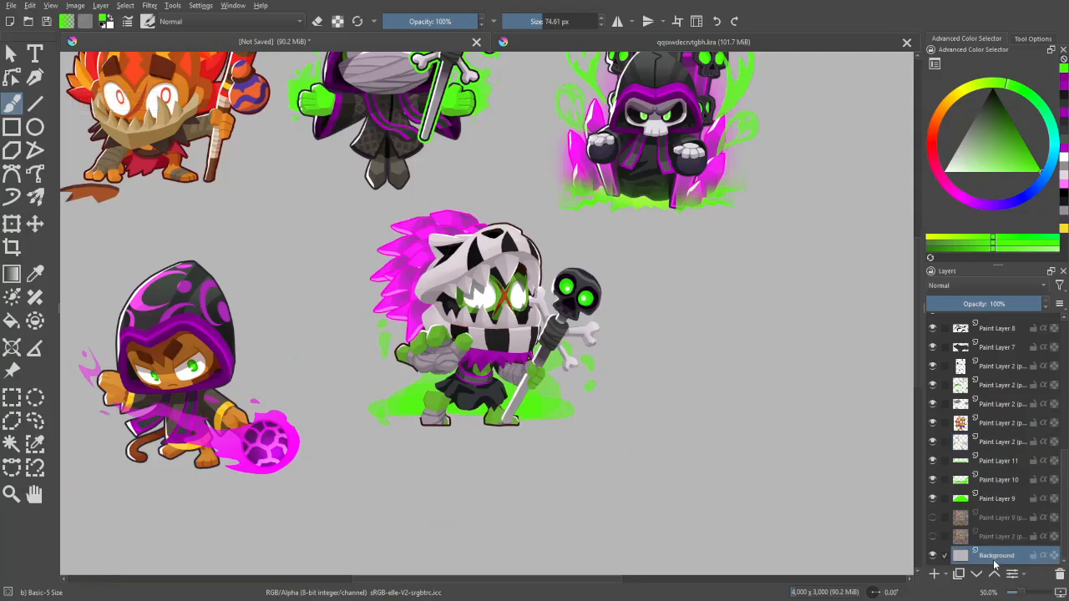
key("ctrl+u")
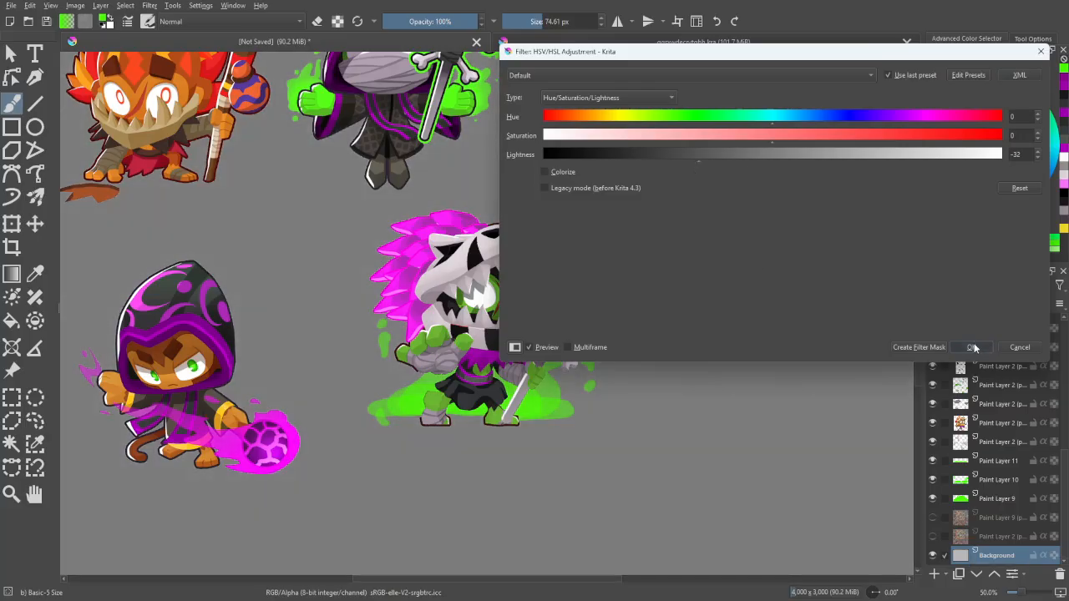
left_click(968, 347)
- Adjust the opacity of the green glow layers, setting Paint Layer 11 to 64%
left_click(1009, 501)
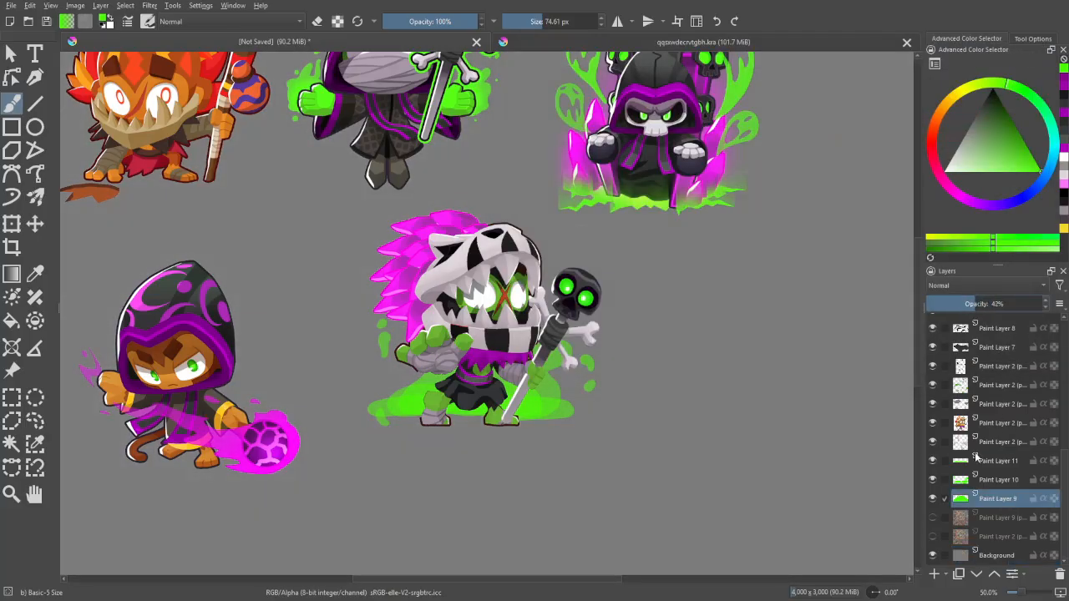
left_click(1002, 481)
left_click(966, 307)
left_click(989, 463)
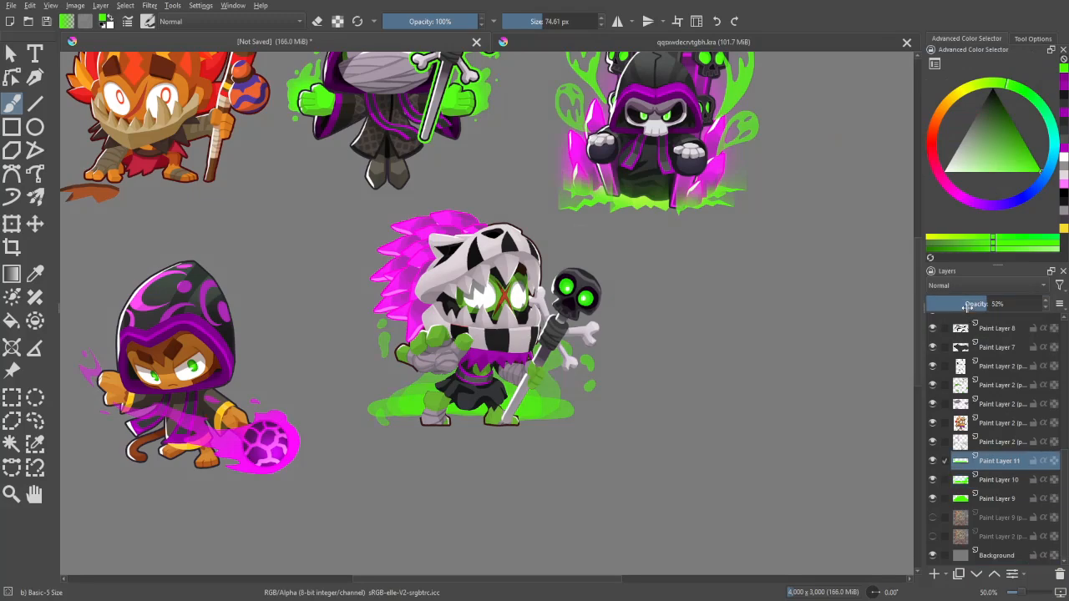
left_click(971, 307)
left_click(995, 499)
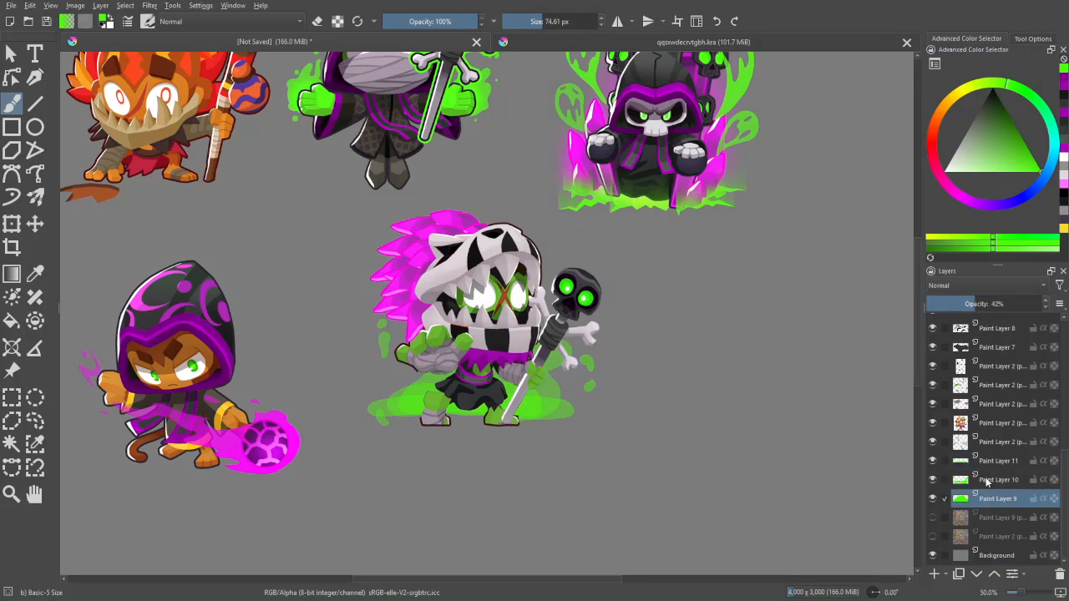
left_click(998, 462)
left_click(987, 305)
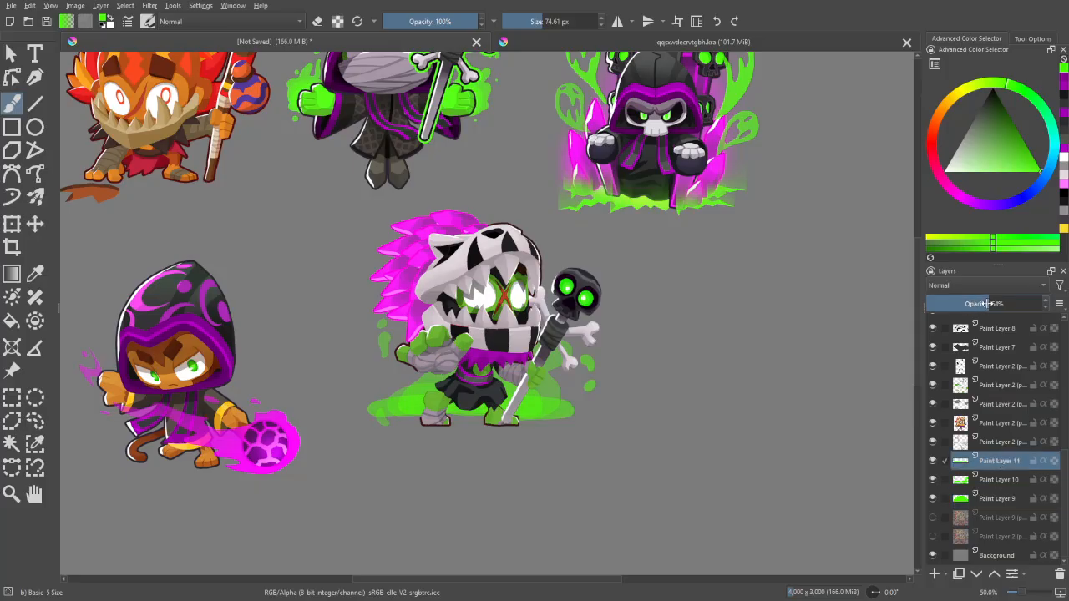
- Set Paint Layer 9's opacity to 27% and check the glow with the canvas mirrored
left_click(994, 480)
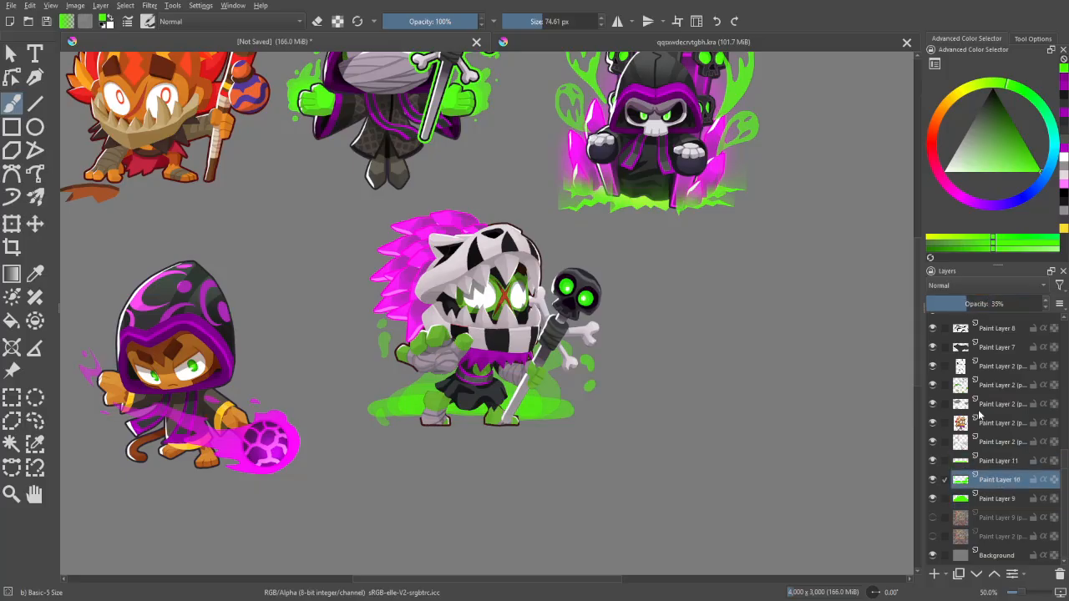
left_click(994, 499)
key("ctrl+plus")
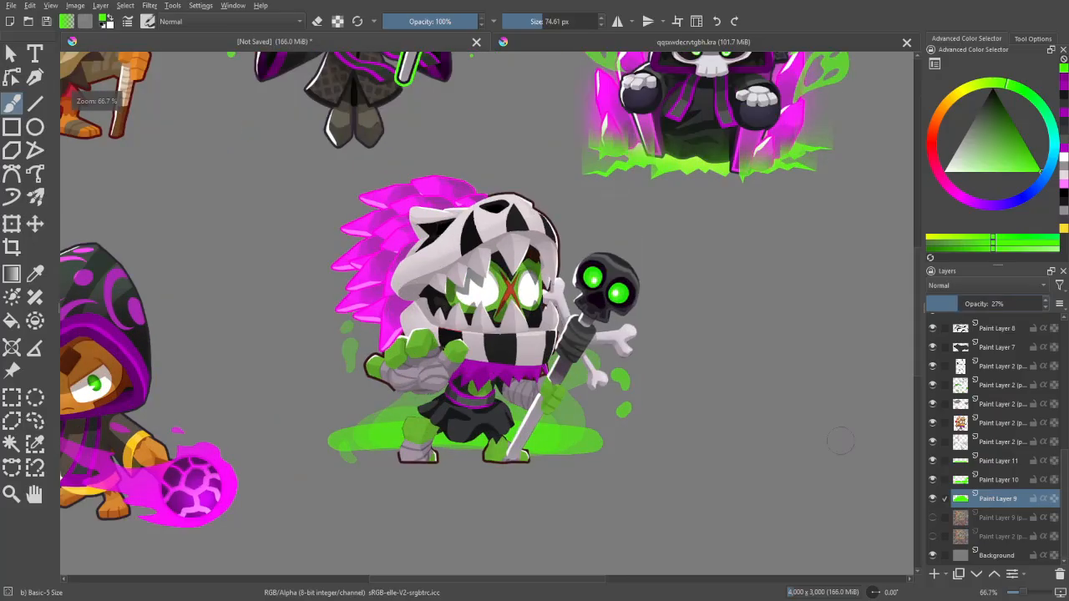
key("ctrl+minus")
key("ctrl+minus")
key("m")
key("m")
key("ctrl+plus")
key("ctrl+plus")
- Set Paint Layer 10's opacity to 43% and compare the glow against the reference characters
key("ctrl+plus")
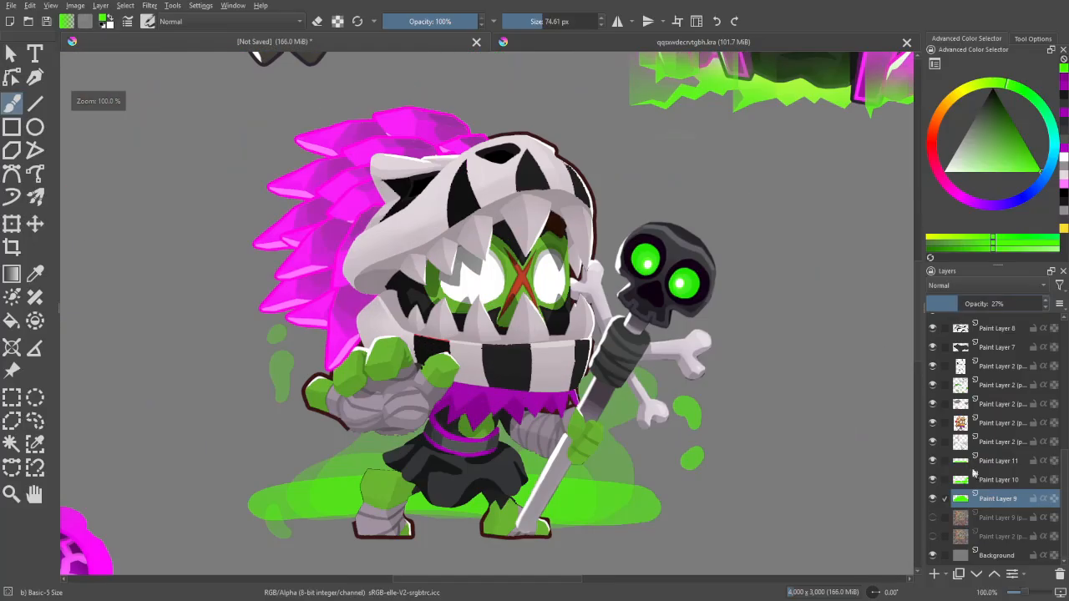
key("ctrl+minus")
key("Page_Up")
key("ctrl+plus")
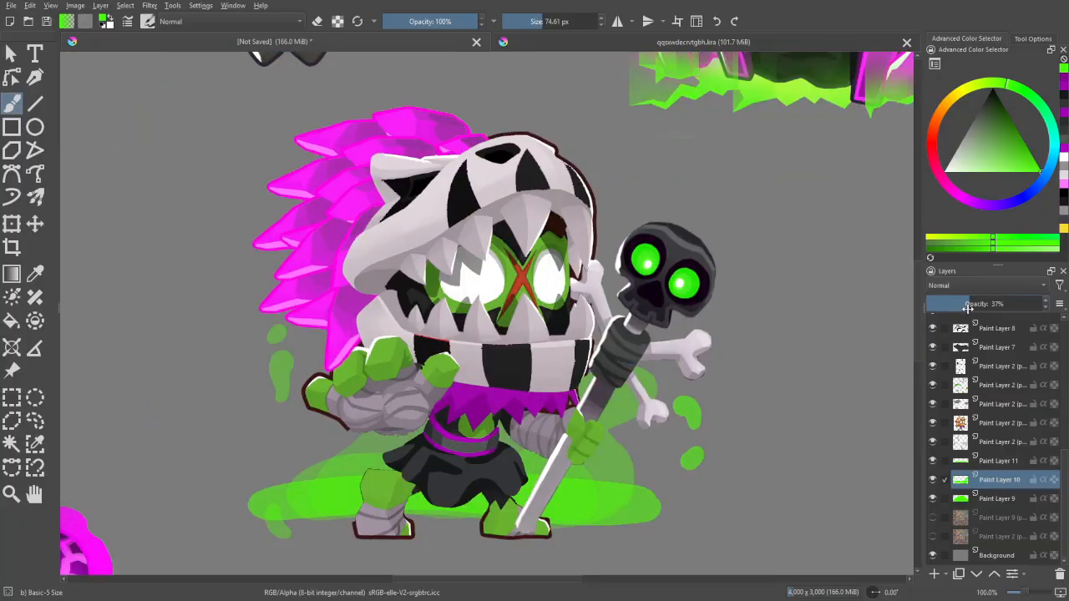
key("ctrl+minus")
key("ctrl+minus")
key("ctrl+minus")
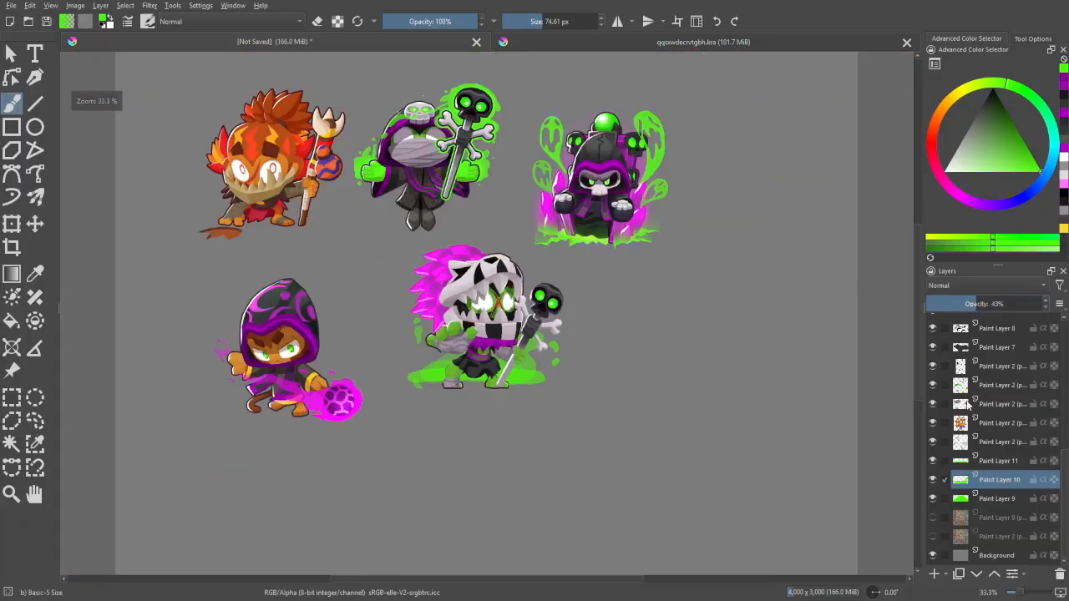
key("ctrl+plus")
key("ctrl+plus")
left_click_drag(808, 459, 815, 466)
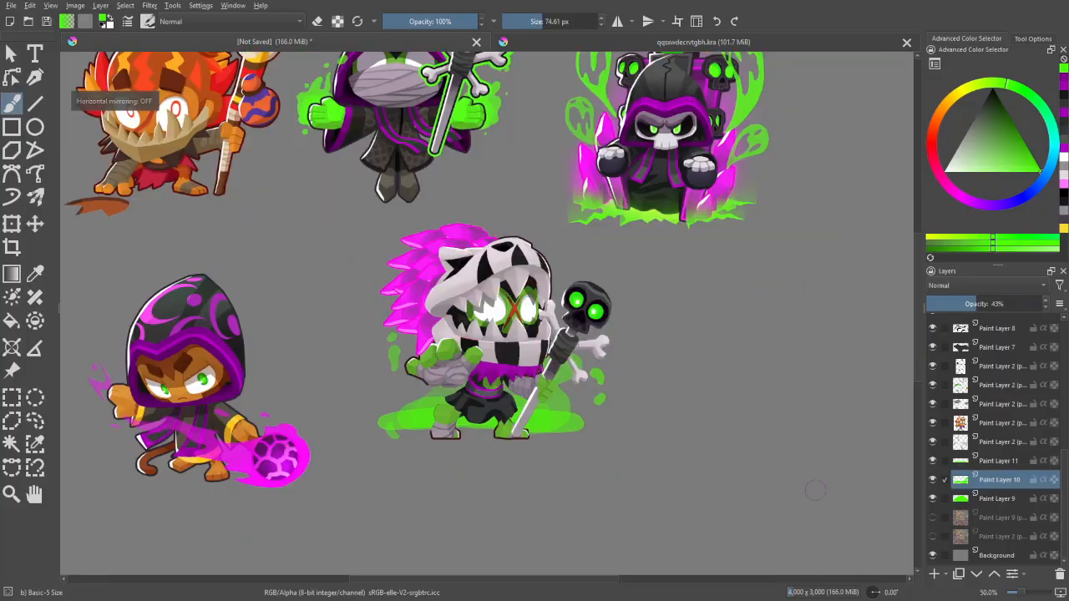
key("plus")
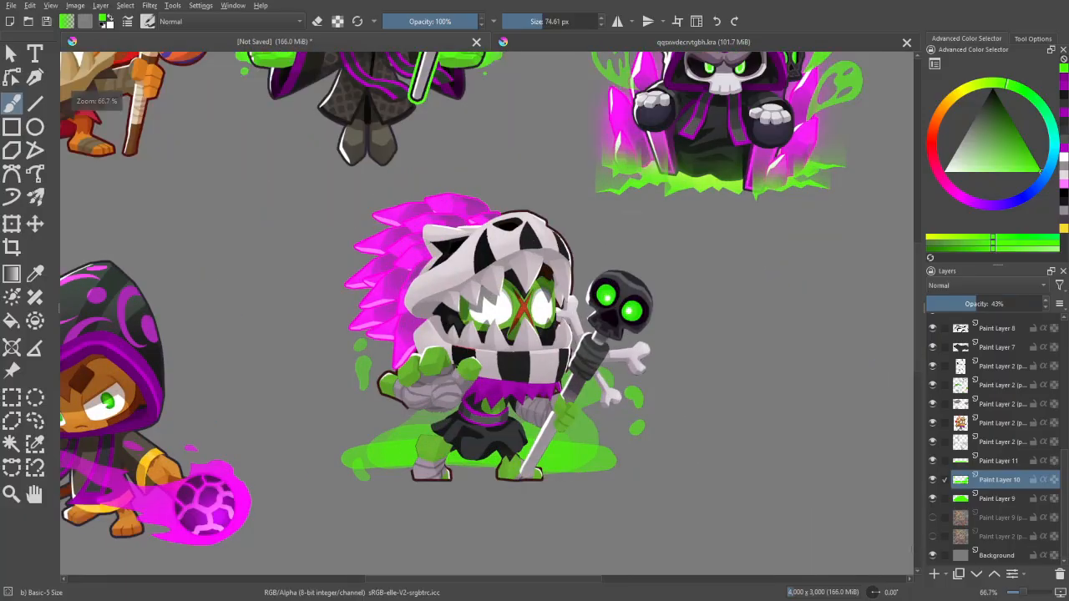
- Select the merged character's brown outline by similar colour on its layer and sample dark purple from the hooded skeleton reference's outline
left_click(1009, 428)
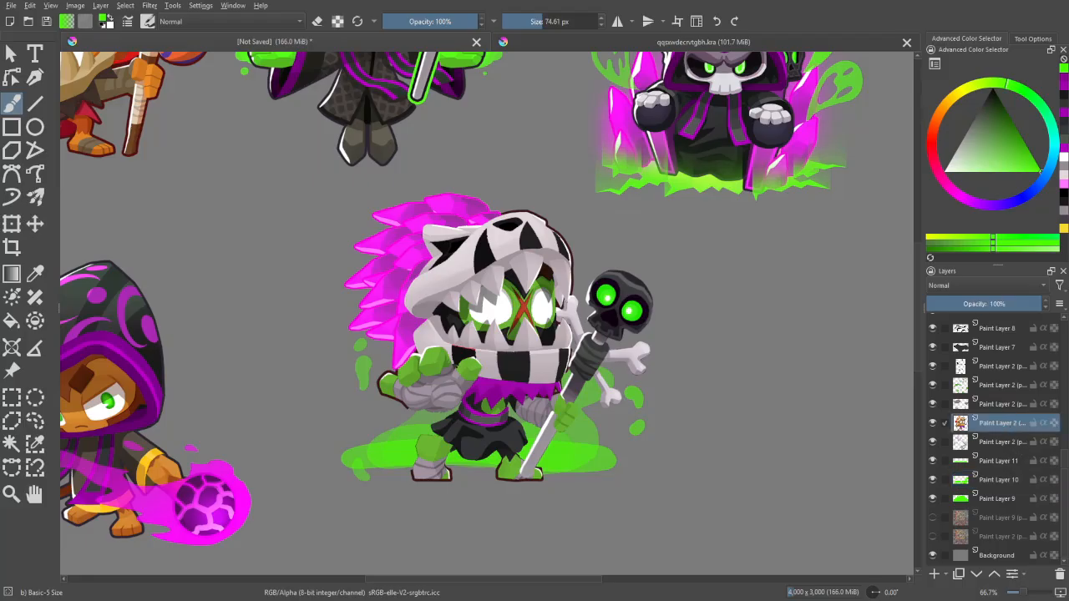
key("plus")
left_click_drag(748, 257, 692, 446)
key("w")
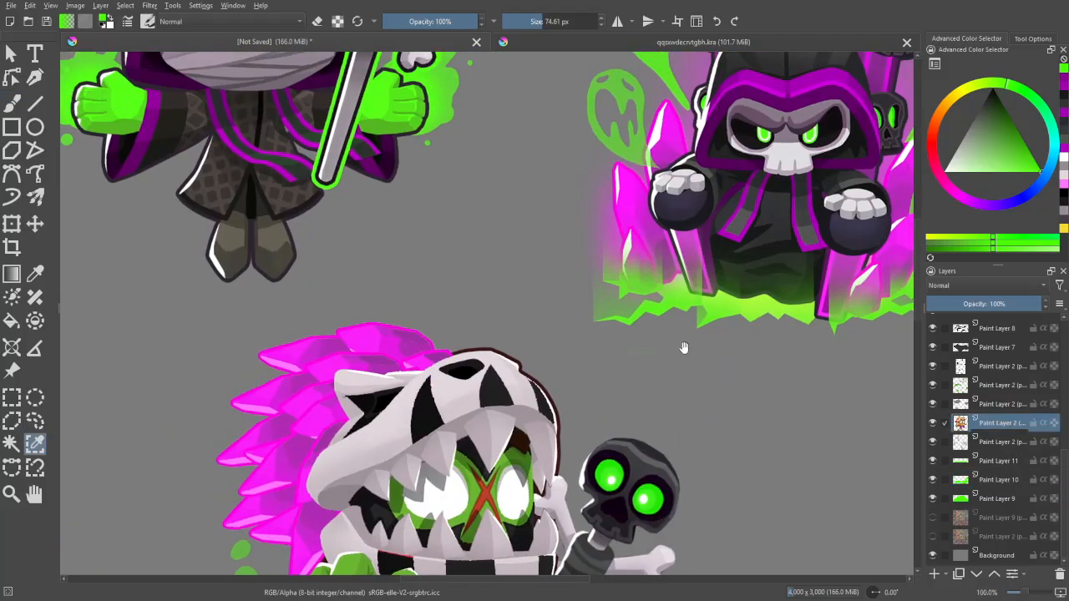
left_click_drag(684, 347, 512, 521)
key("plus")
mouse_move(755, 238)
left_mouse_down()
mouse_move(636, 395)
mouse_move(740, 95)
left_mouse_up()
key("plus")
key("p")
left_click(691, 322)
key("b")
key("minus")
key("minus")
left_click_drag(618, 385, 743, 223)
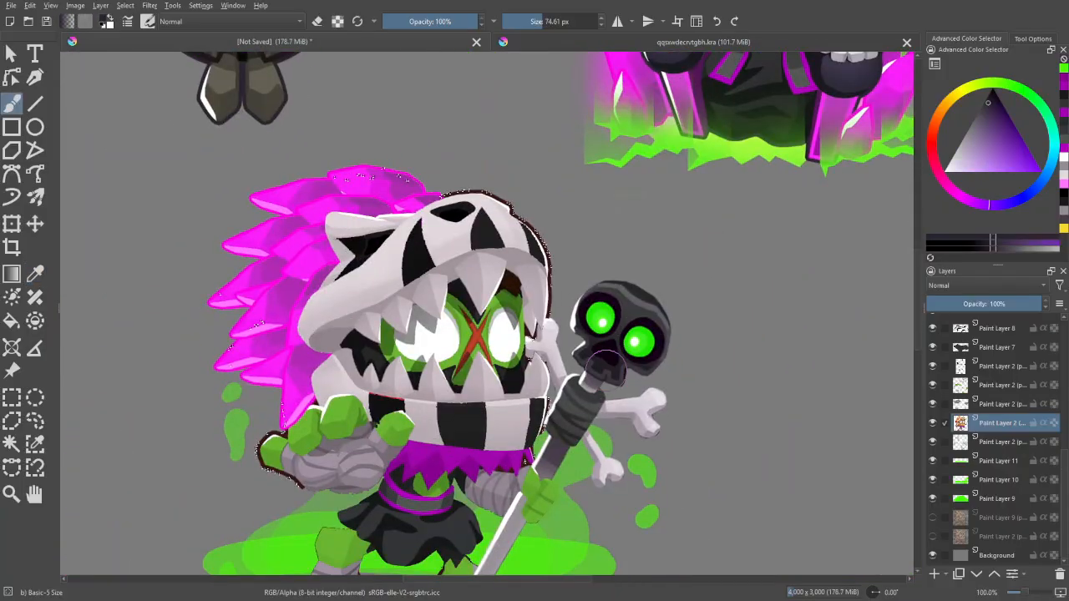
- Add a new layer above the outline layer, paint the selected outline dark purple around the head, arm and feet, and deselect
key("w")
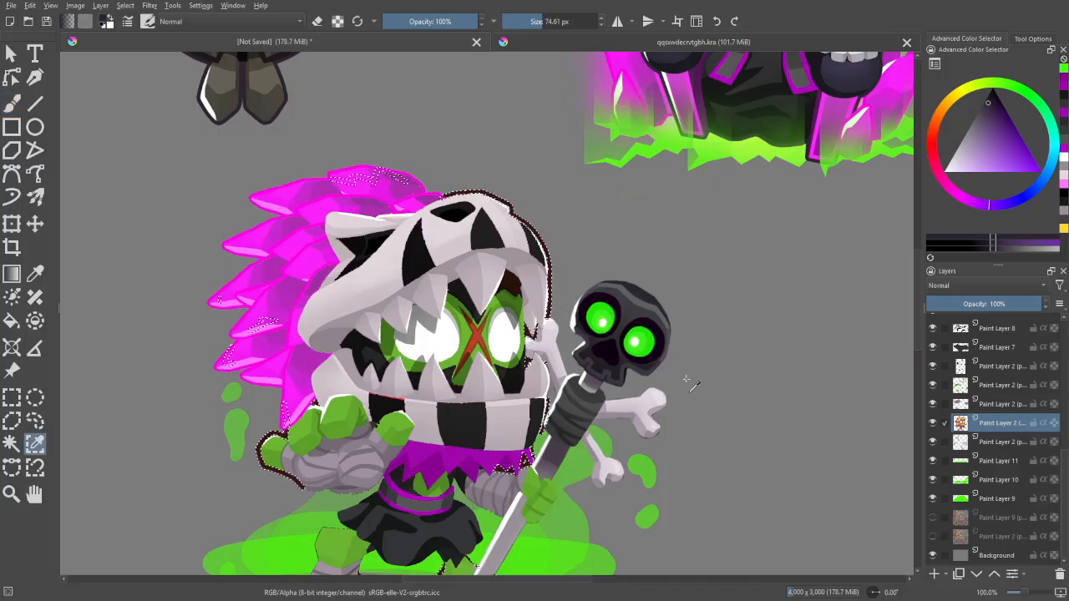
key("Insert")
key("b")
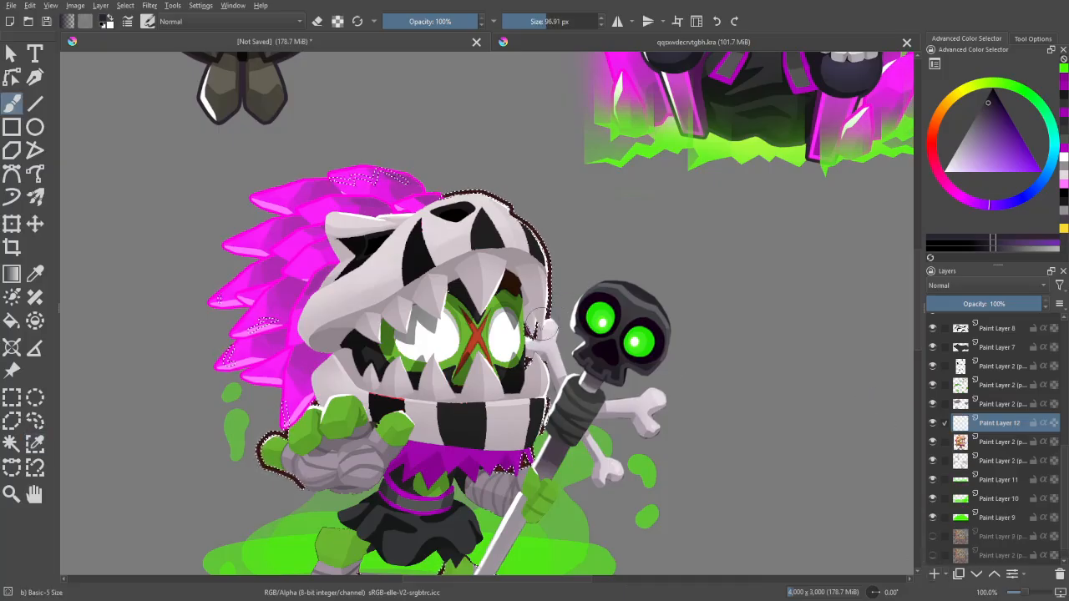
mouse_move(541, 325)
left_mouse_down()
mouse_move(545, 275)
mouse_move(492, 199)
mouse_move(434, 198)
left_mouse_up()
left_click_drag(322, 394, 330, 294)
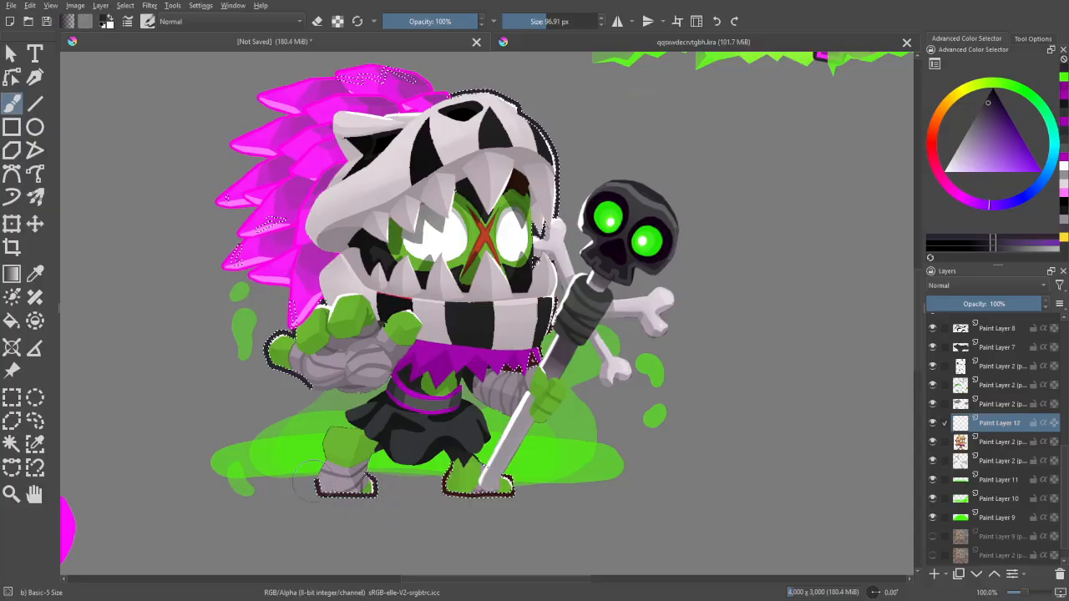
left_click_drag(319, 482, 506, 491)
key("ctrl+shift+a")
left_click_drag(682, 480, 669, 499)
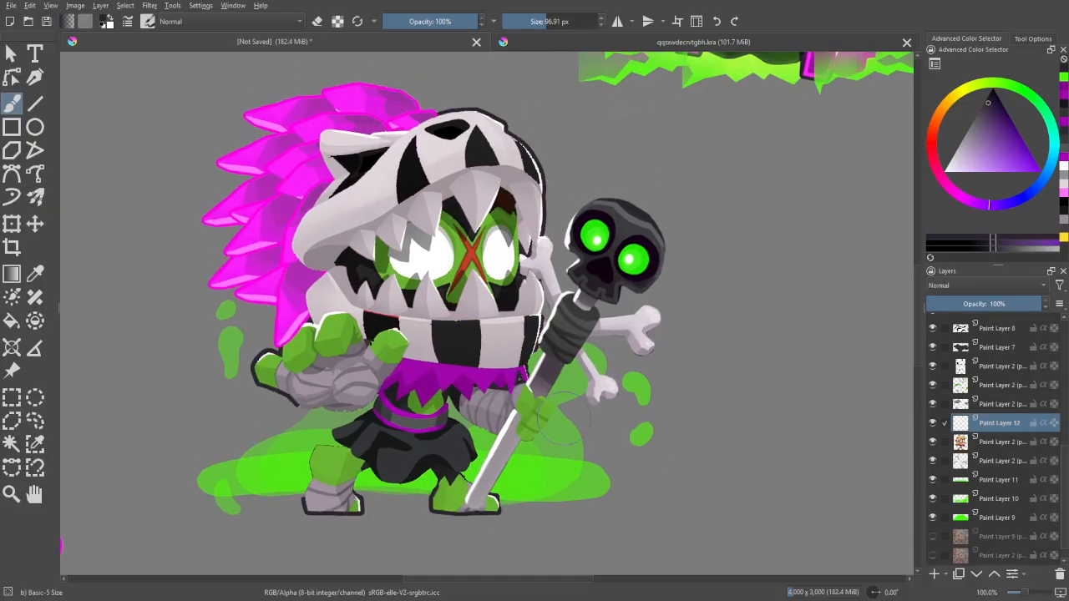
- Paint the missing dark purple outline around the raised wrapped arm, skirt and legs with a 17.16 px brush
key("ctrl+plus")
key("ctrl+plus")
left_click_drag(476, 440, 744, 300)
mouse_move(380, 358)
left_mouse_down()
mouse_move(497, 372)
mouse_move(476, 373)
mouse_move(544, 330)
mouse_move(525, 360)
mouse_move(539, 274)
mouse_move(557, 265)
mouse_move(471, 321)
mouse_move(506, 347)
mouse_move(434, 352)
mouse_move(419, 445)
left_mouse_up()
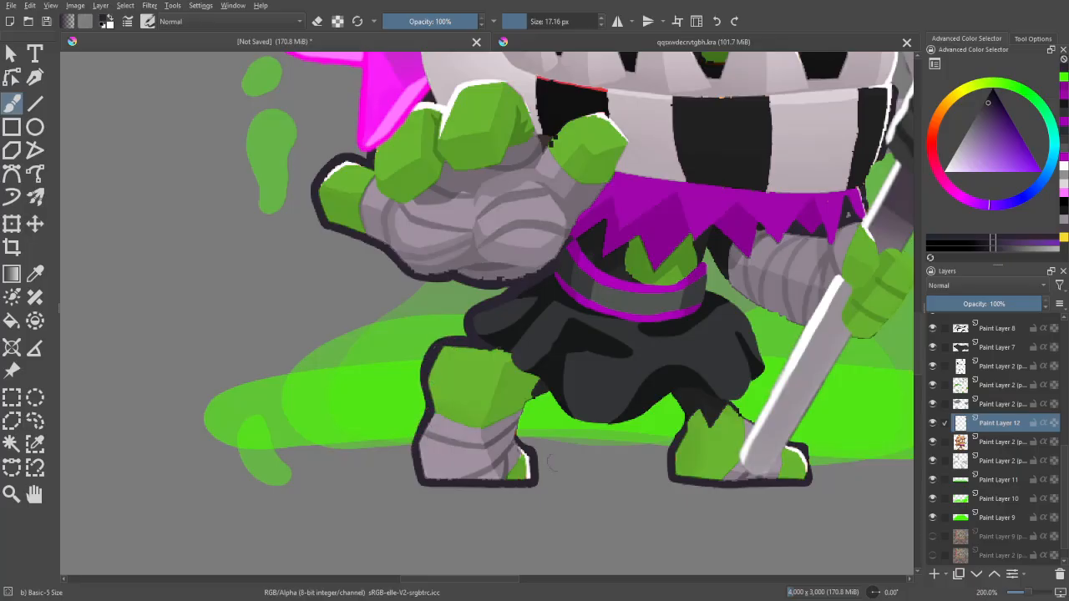
key("minus")
key("minus")
key("minus")
left_click_drag(779, 367, 702, 448)
key("plus")
key("plus")
key("minus")
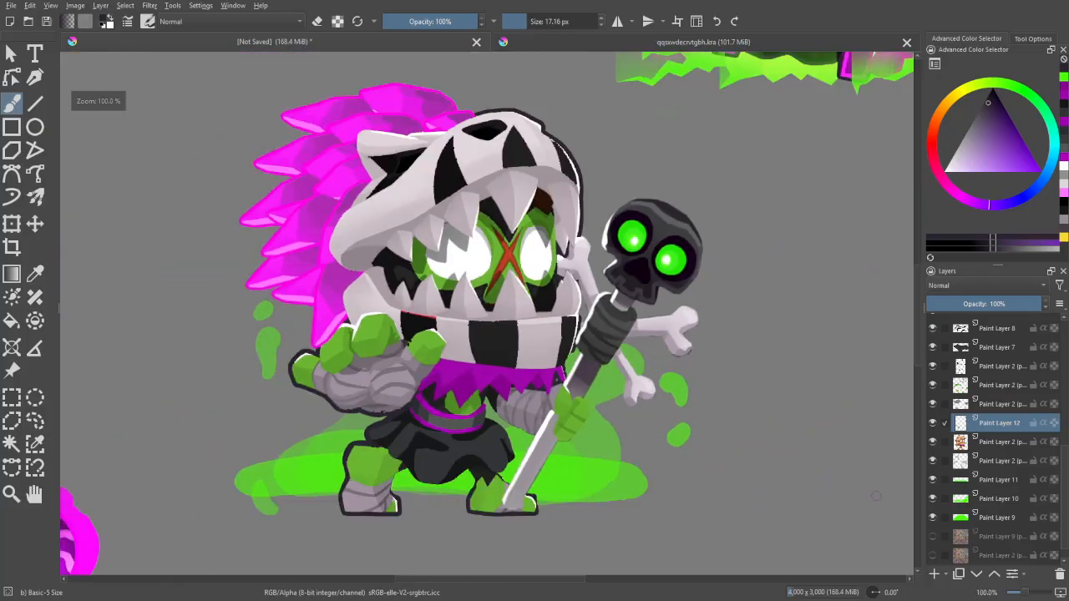
- Hide the new dark outline layer and select the old brown outline by similar colour on the layer beneath
left_click(932, 423)
left_click(988, 442)
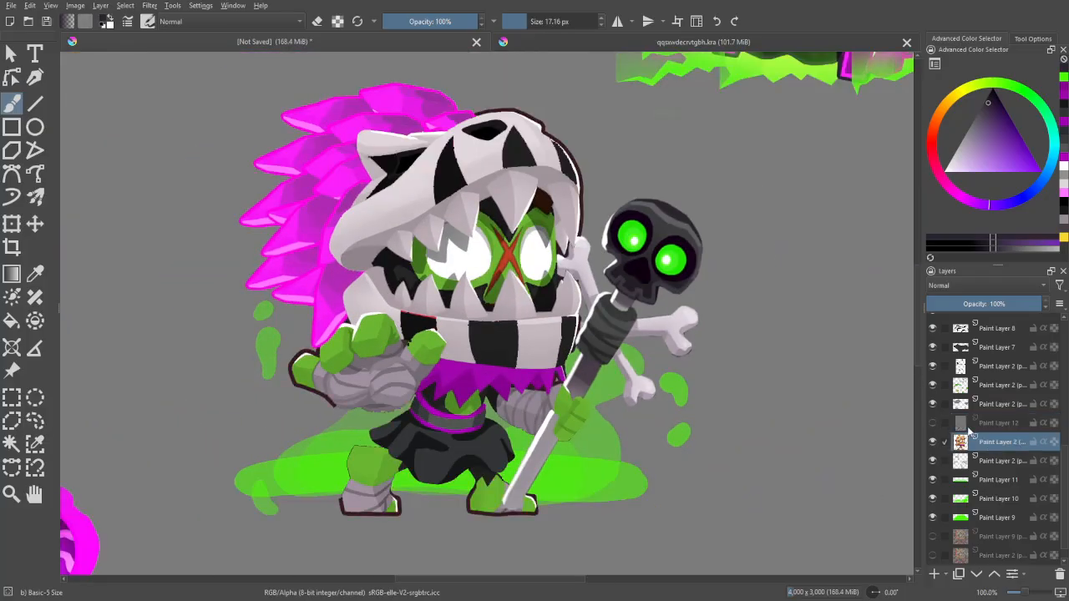
key("w")
left_click(775, 258)
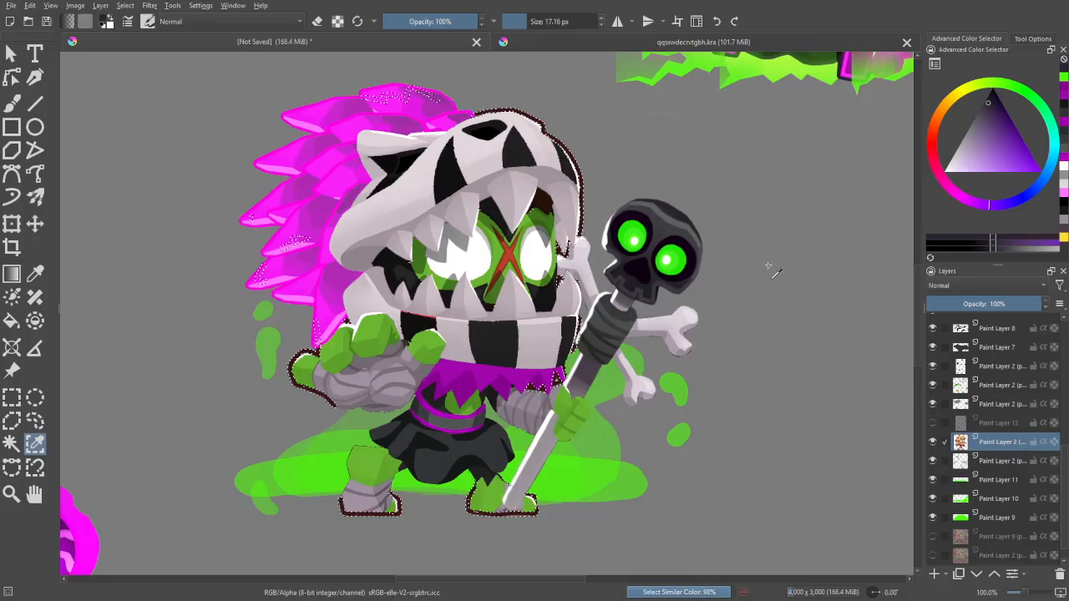
key("plus")
left_click_drag(758, 269, 690, 404)
key("plus")
key("plus")
key("l")
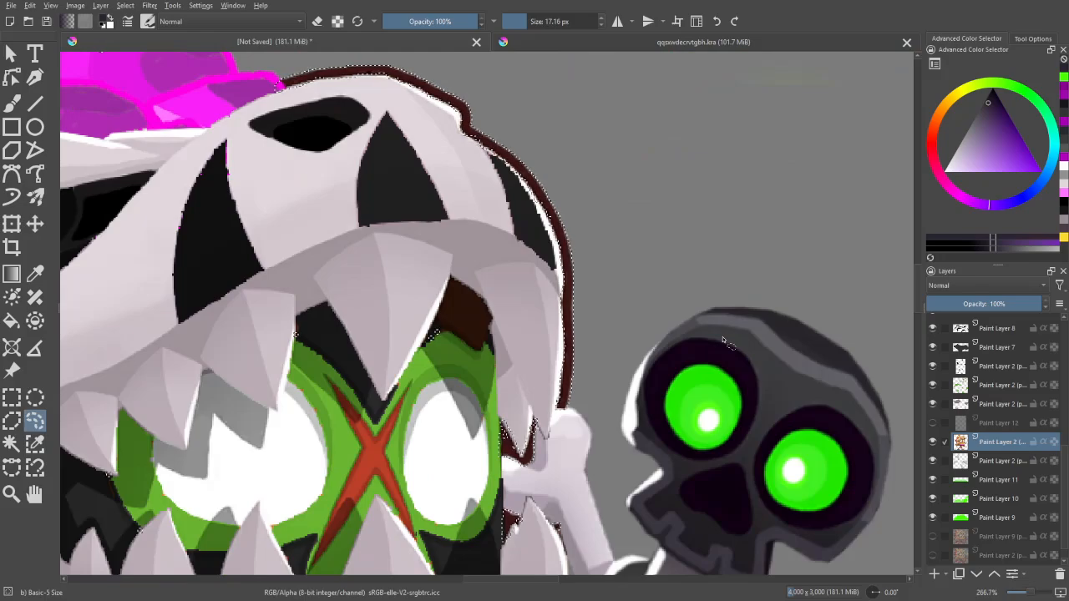
- Try to delete the selected brown outline pixels, inspect the skull's edge, and undo the deletion
key("minus")
key("minus")
key("minus")
key("plus")
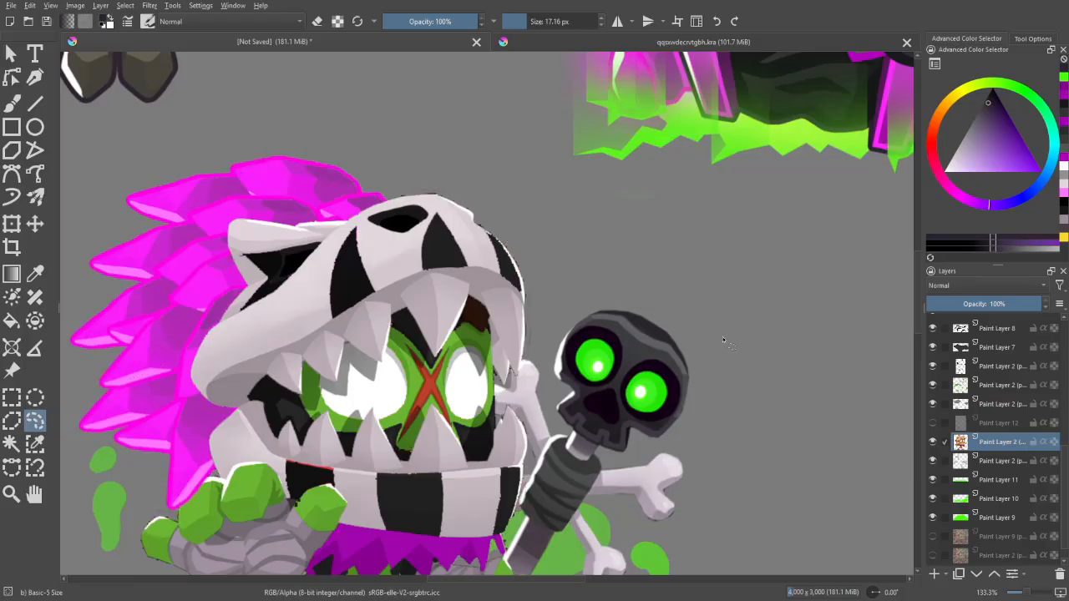
key("plus")
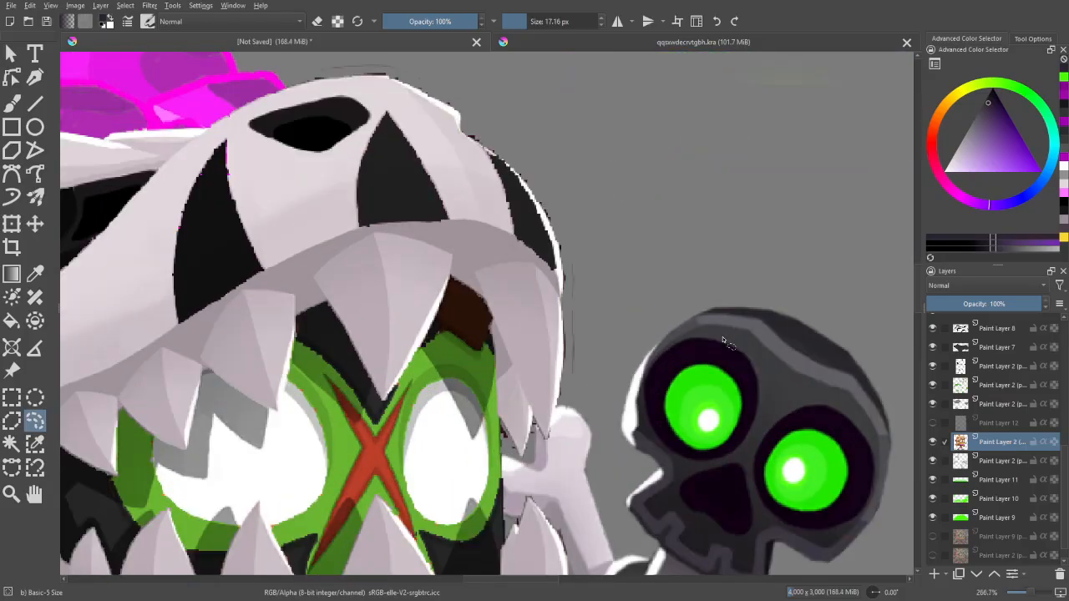
key("minus")
key("minus")
key("minus")
key("plus")
key("plus")
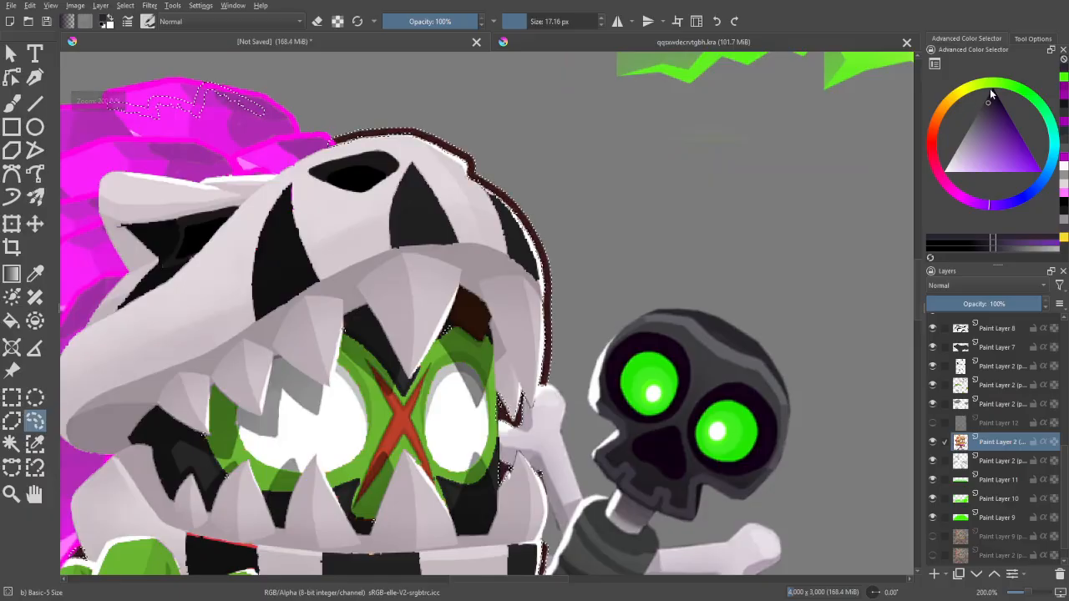
- Set the selection tool's Grow to 1 px and undo the removal of the original outline layer
left_click(1033, 39)
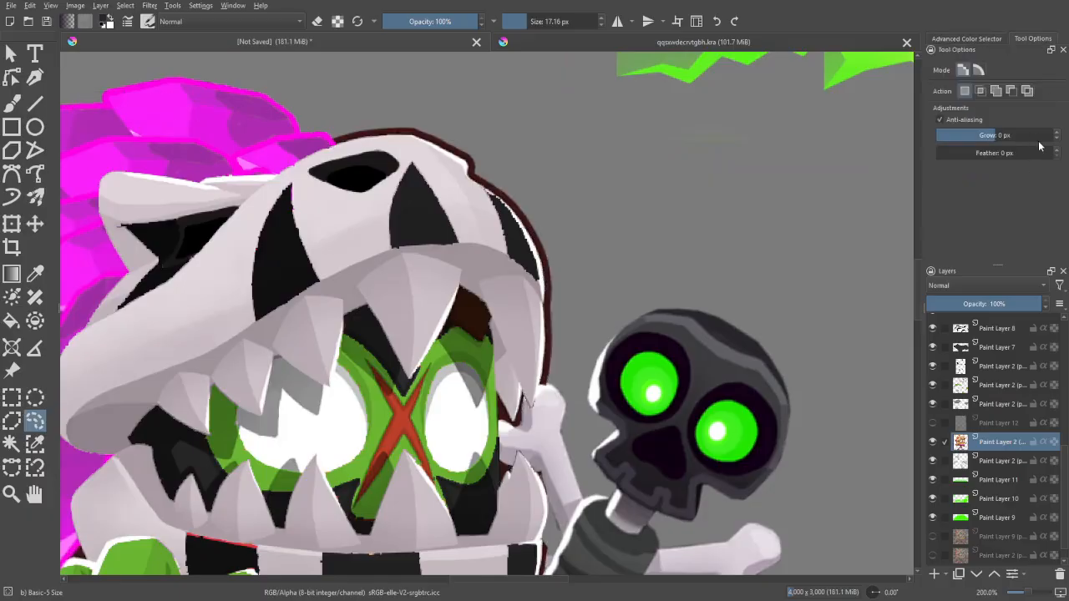
key("shift+Delete")
left_click(1056, 133)
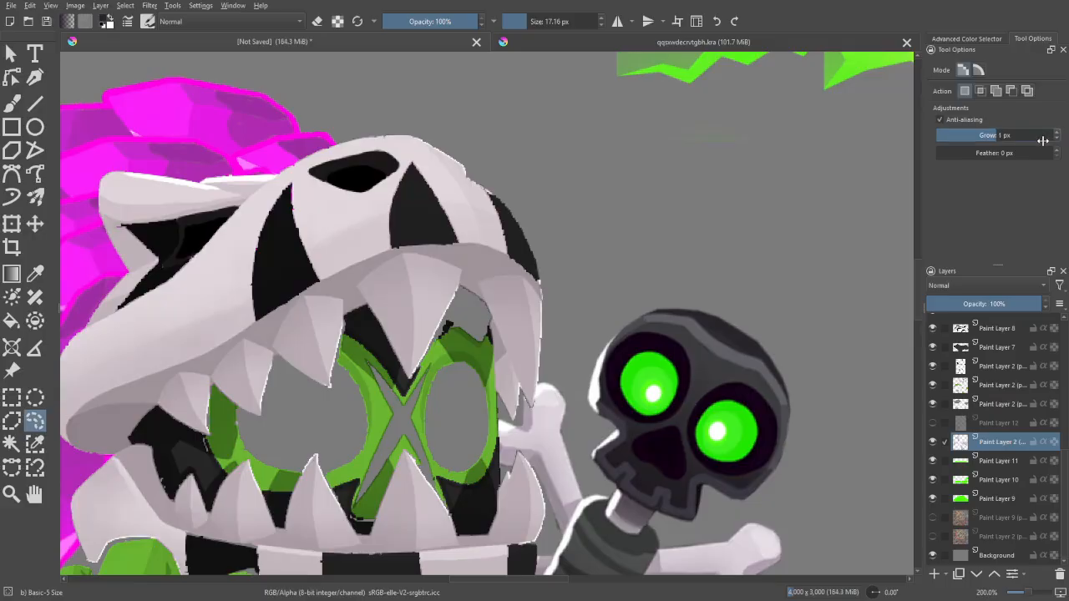
key("plus")
key("minus")
key("minus")
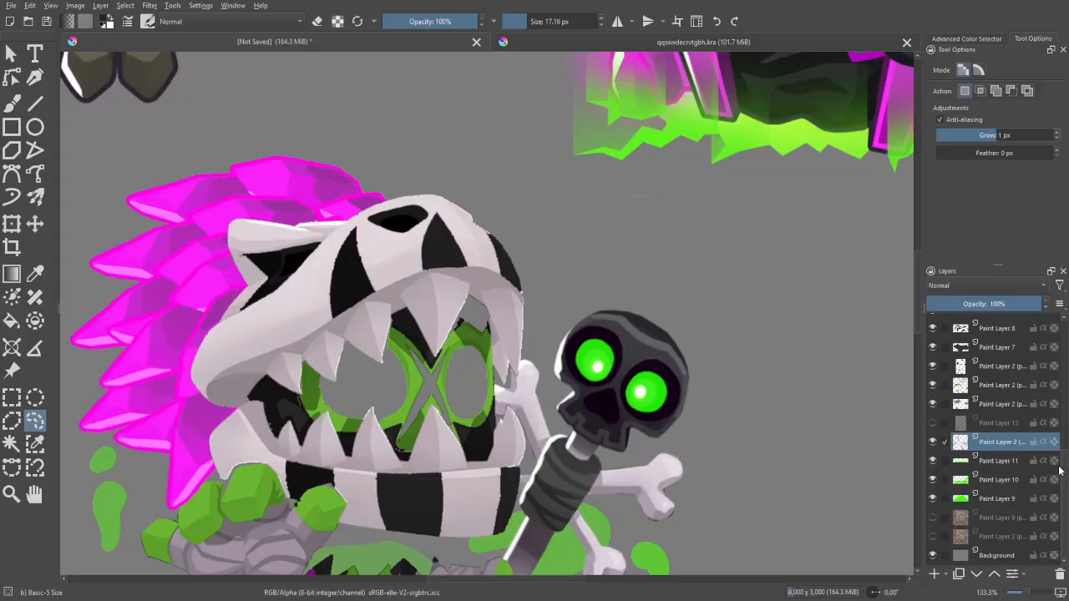
left_click(30, 6)
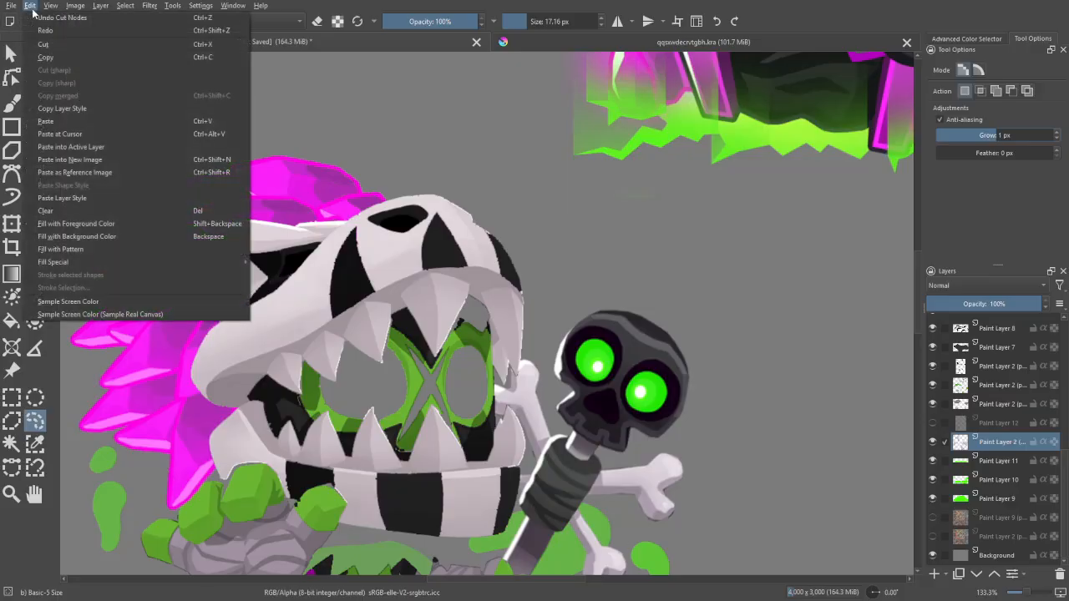
left_click(52, 20)
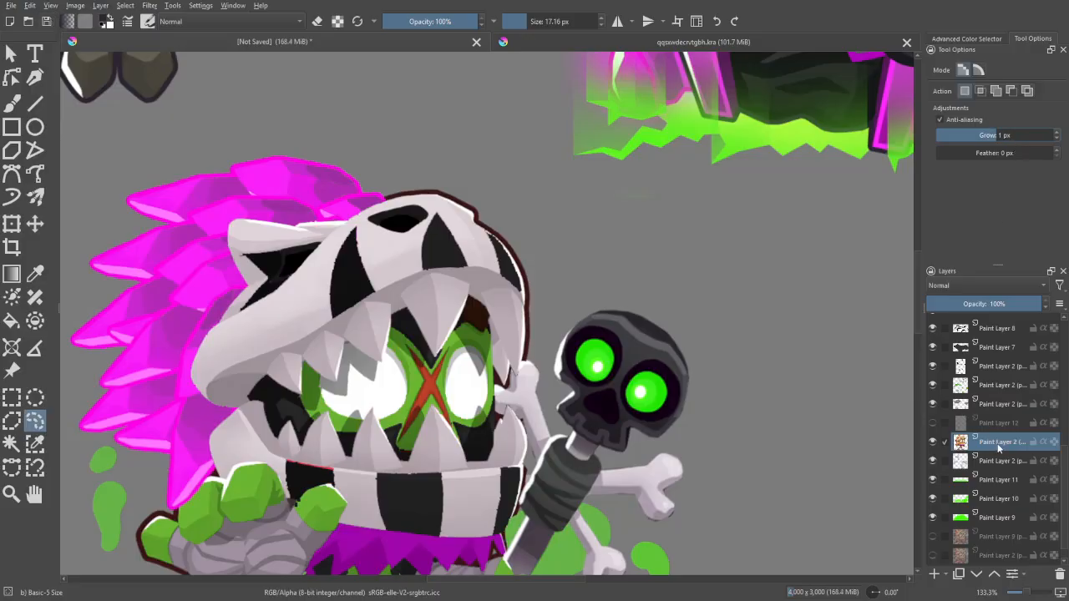
- Select the brown outline around the skull by similar colour with Grow at 1 px
key("ctrl+plus")
key("ctrl+plus")
key("w")
left_click(570, 332)
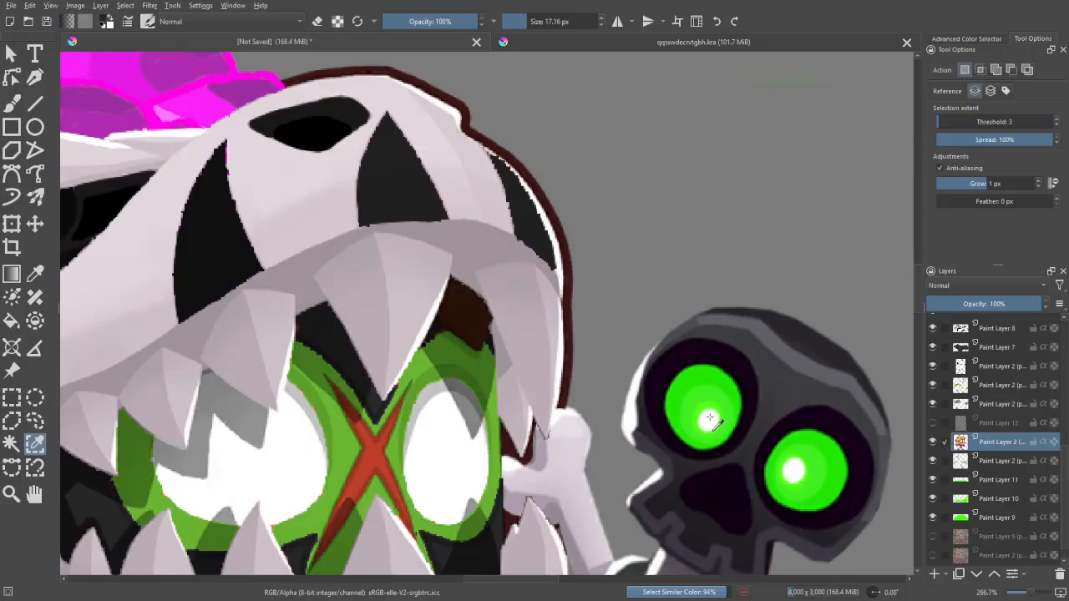
- Try to delete the brown outline pixels selected with Grow at 1 px, and undo the deletion
key("ctrl+minus")
key("ctrl+plus")
key("ctrl+plus")
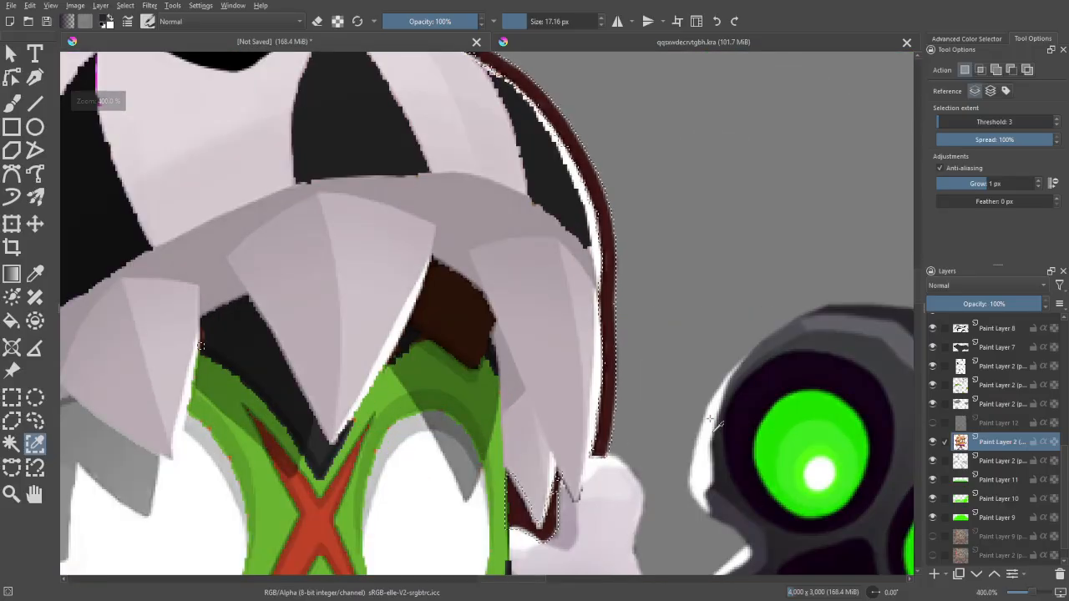
key("Delete")
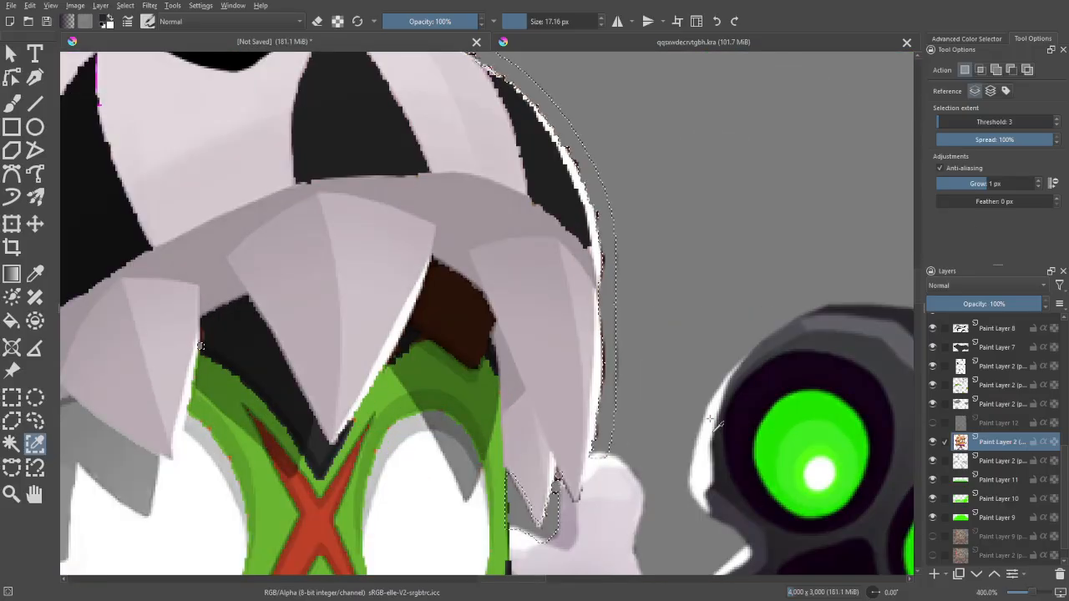
key("ctrl+z")
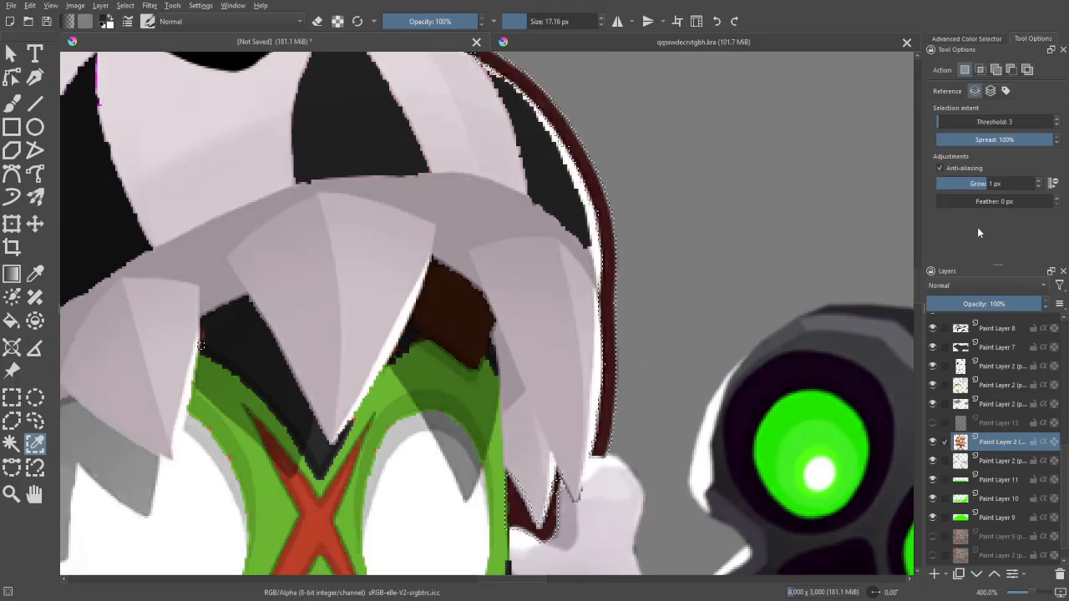
- Set Grow to 2 px, reselect and delete the brown outline around the skull, and undo that removal
left_click(1038, 181)
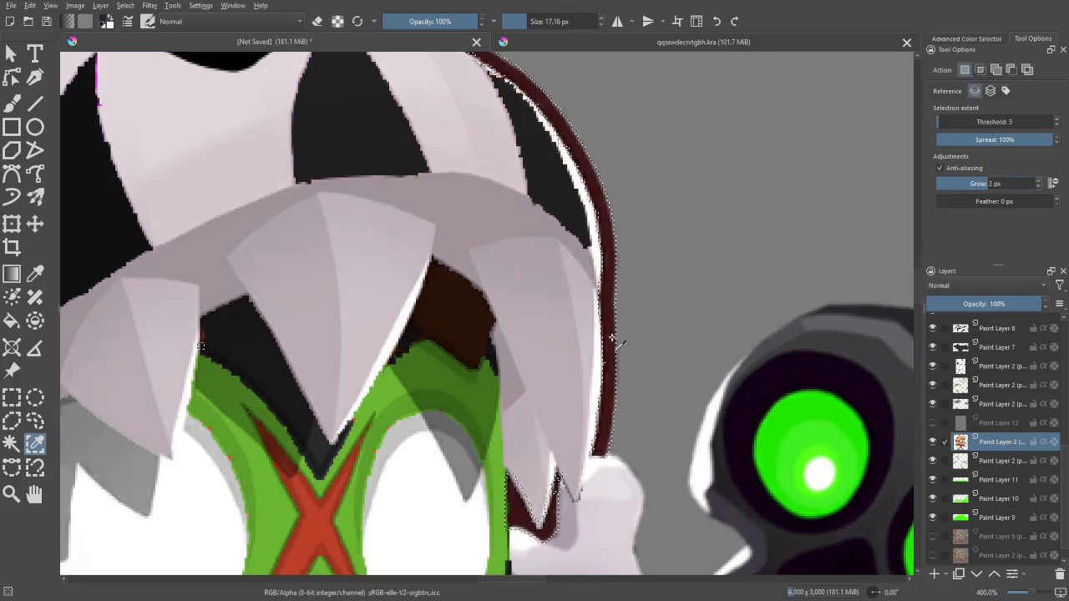
left_click(642, 393)
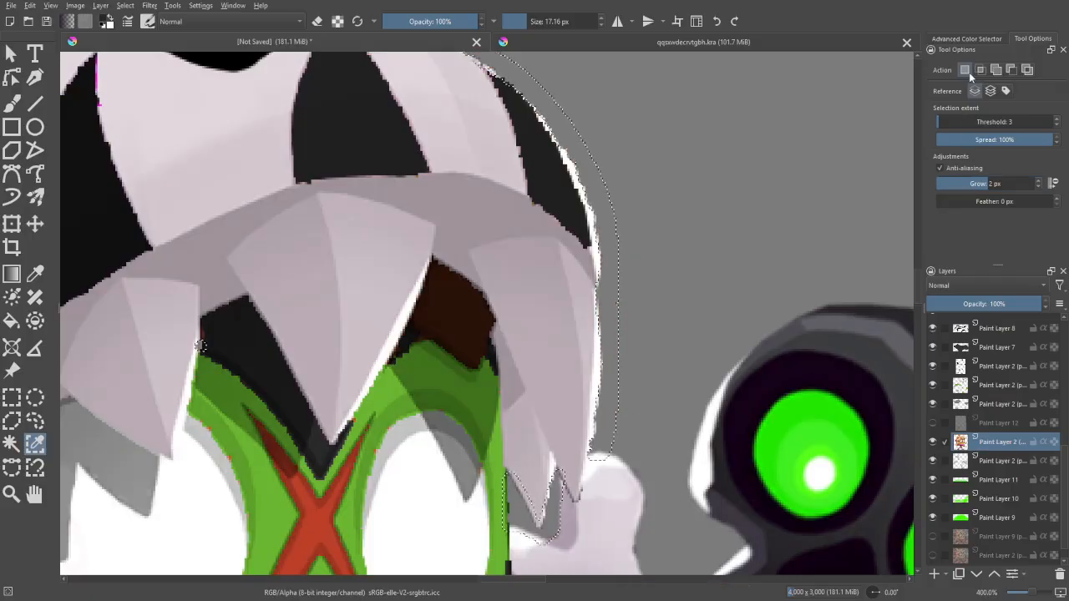
key("ctrl+z")
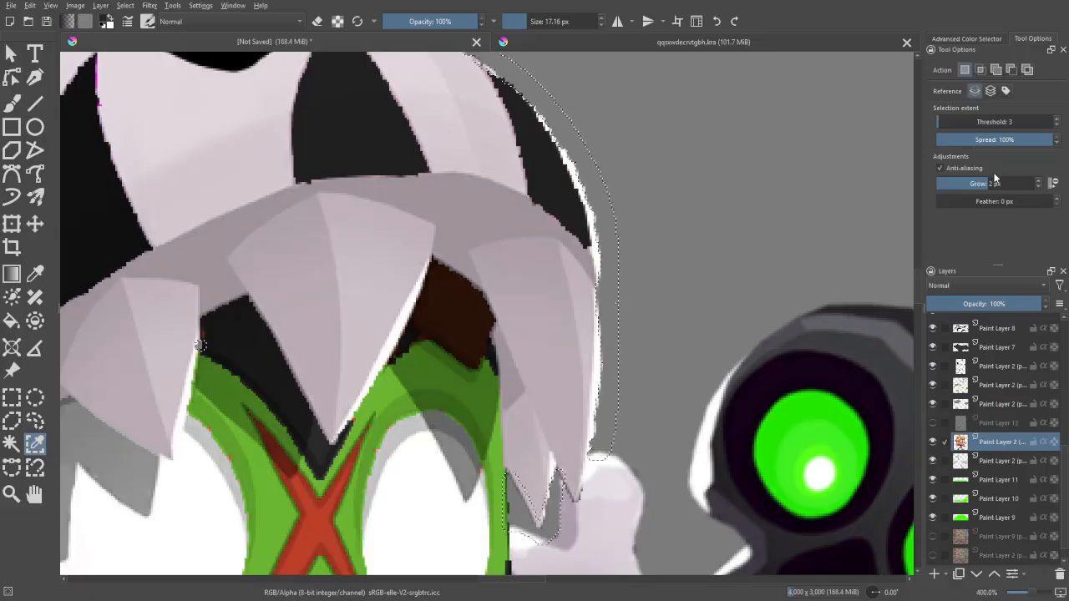
key("ctrl+z")
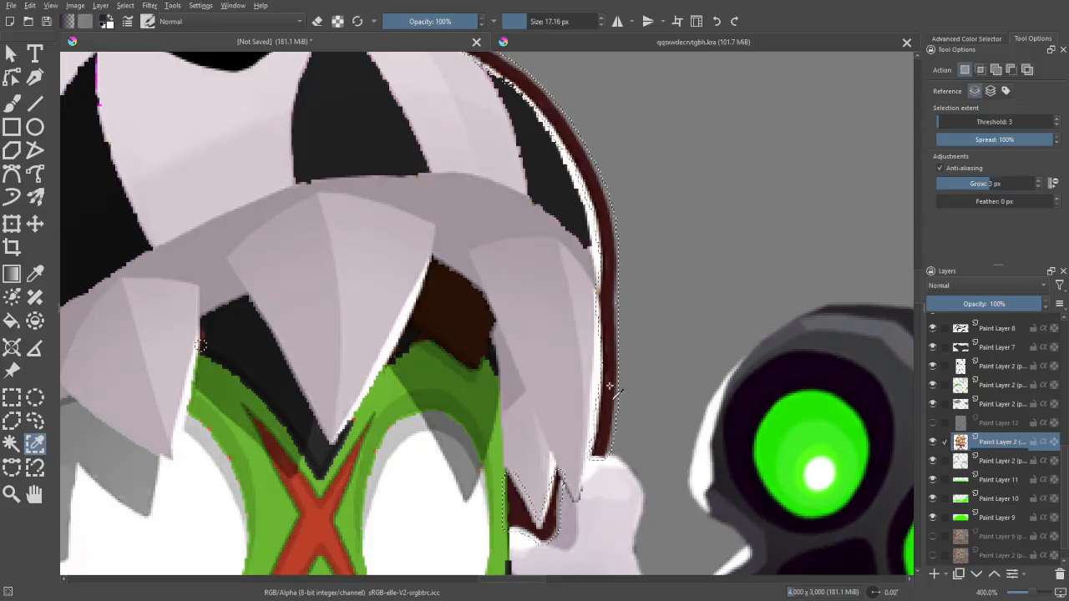
- Select the brown outline by similar colour with Grow at 3 px and test its removal across the whole figure
left_click(728, 426)
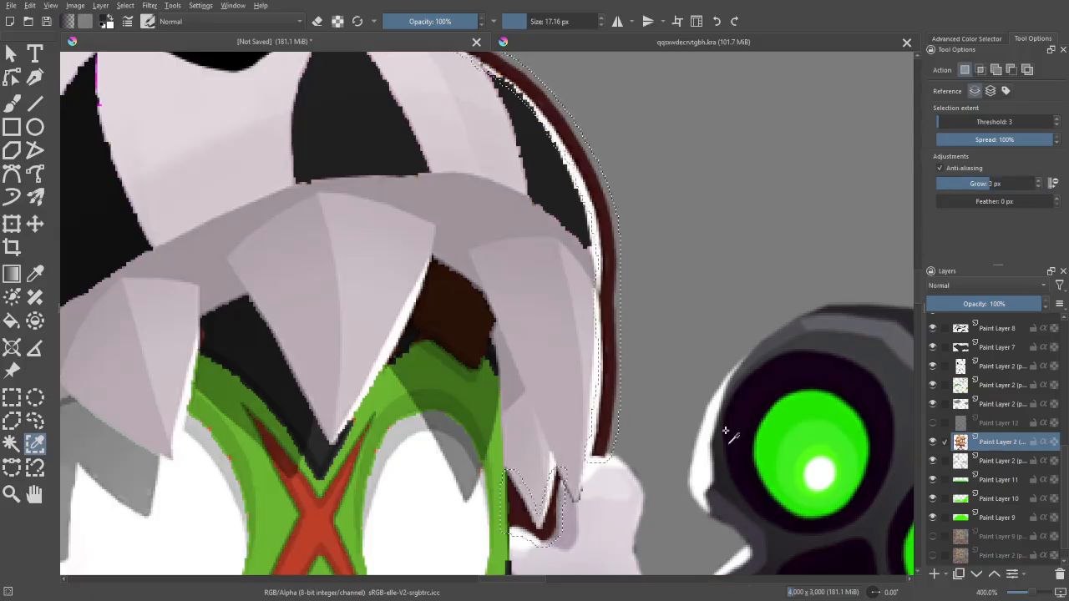
key("minus")
key("minus")
key("minus")
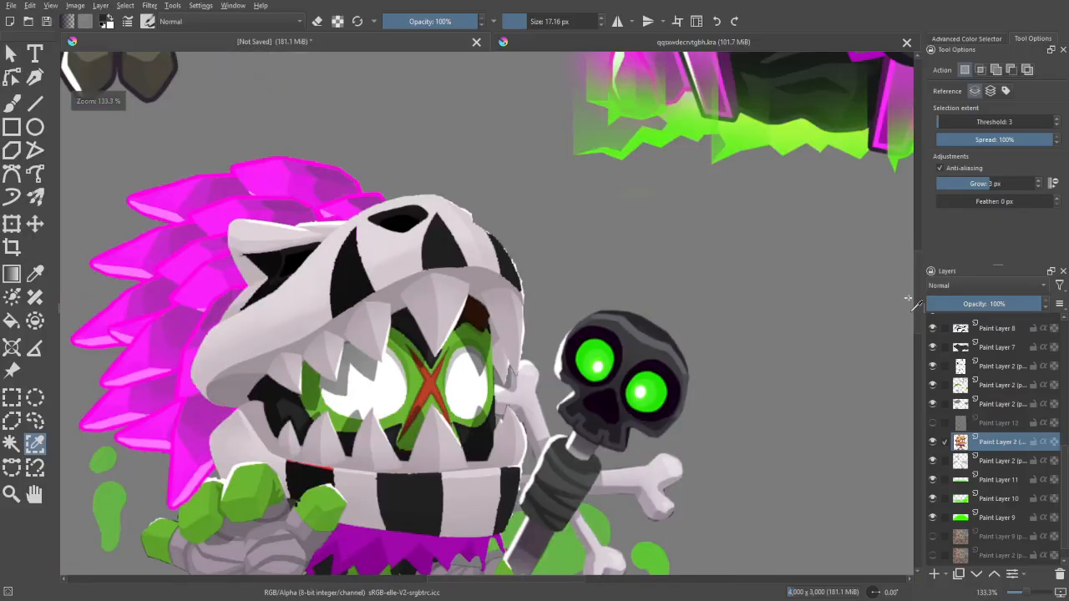
left_click_drag(821, 423, 821, 289)
left_click_drag(802, 382, 827, 409)
key("minus")
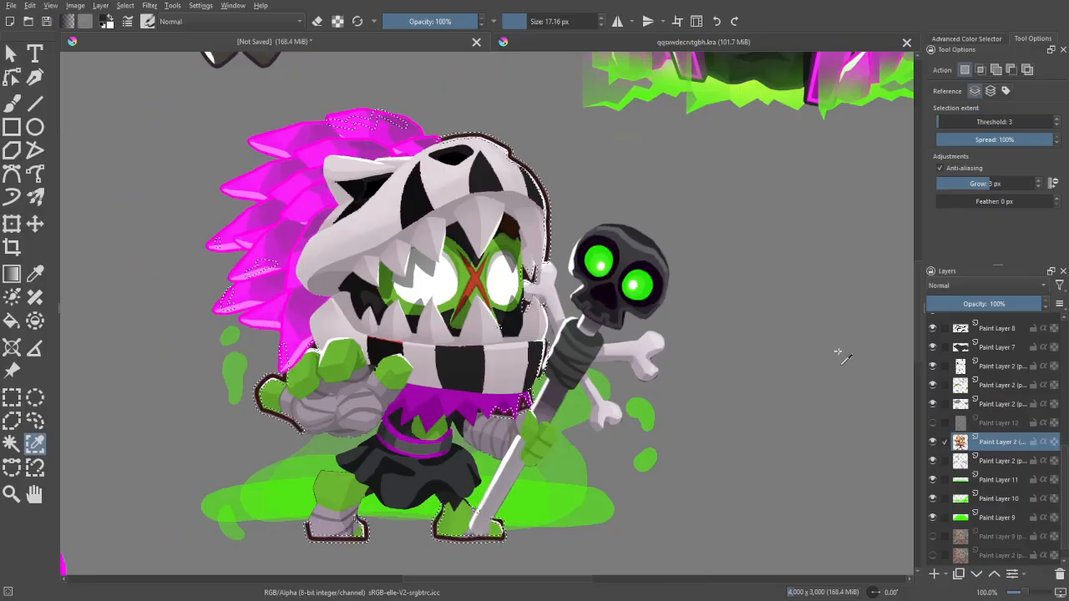
- Subtract the pale skull edge from the outline selection by similar colour, with Grow at 1 px and Threshold at 20
key("plus")
key("plus")
key("plus")
key("plus")
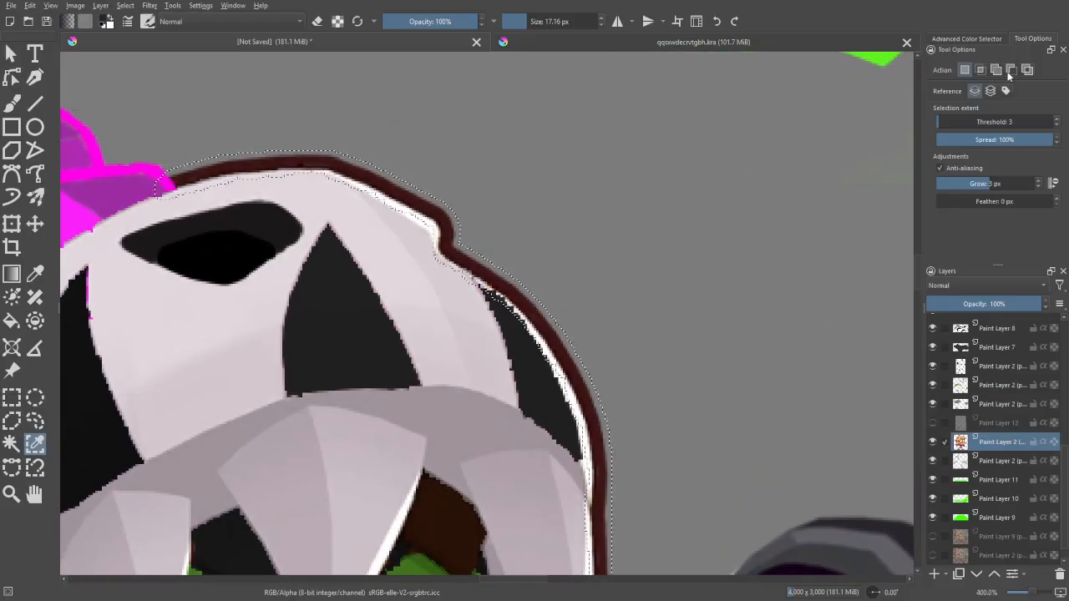
left_click(1010, 71)
left_click(1039, 187)
left_click(1039, 188)
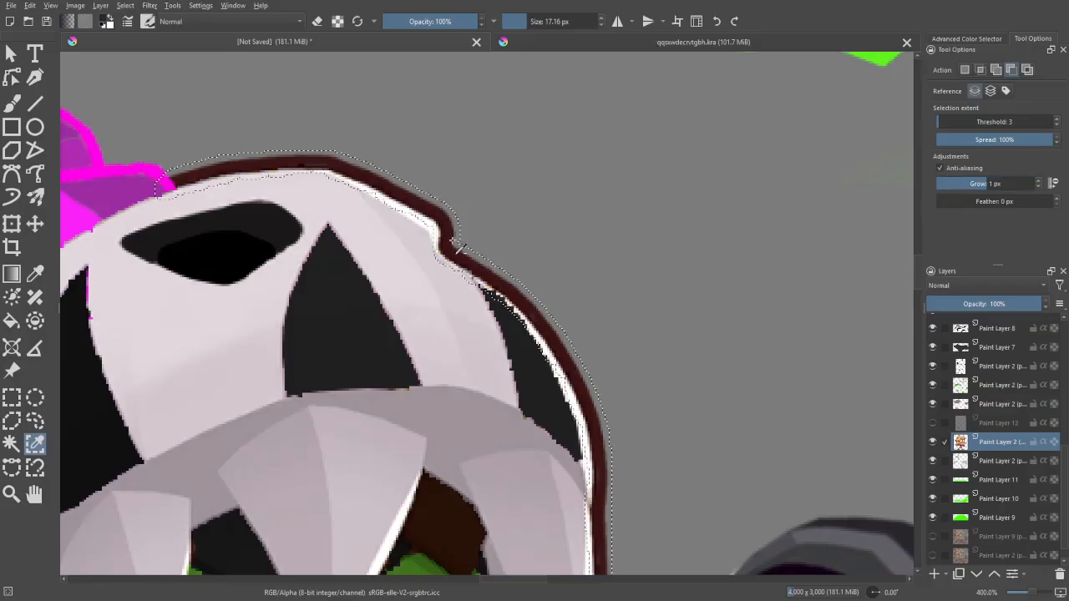
scroll(468, 212, "up", 2)
left_click_drag(415, 247, 364, 177)
left_click_drag(578, 443, 428, 311)
left_click_drag(248, 97, 724, 465)
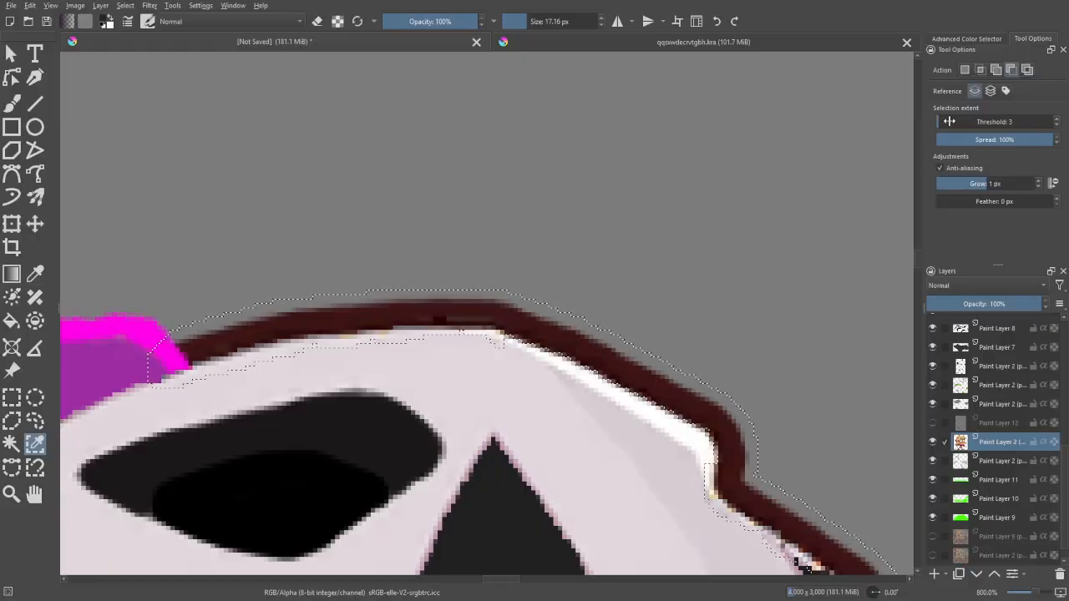
left_click(958, 121)
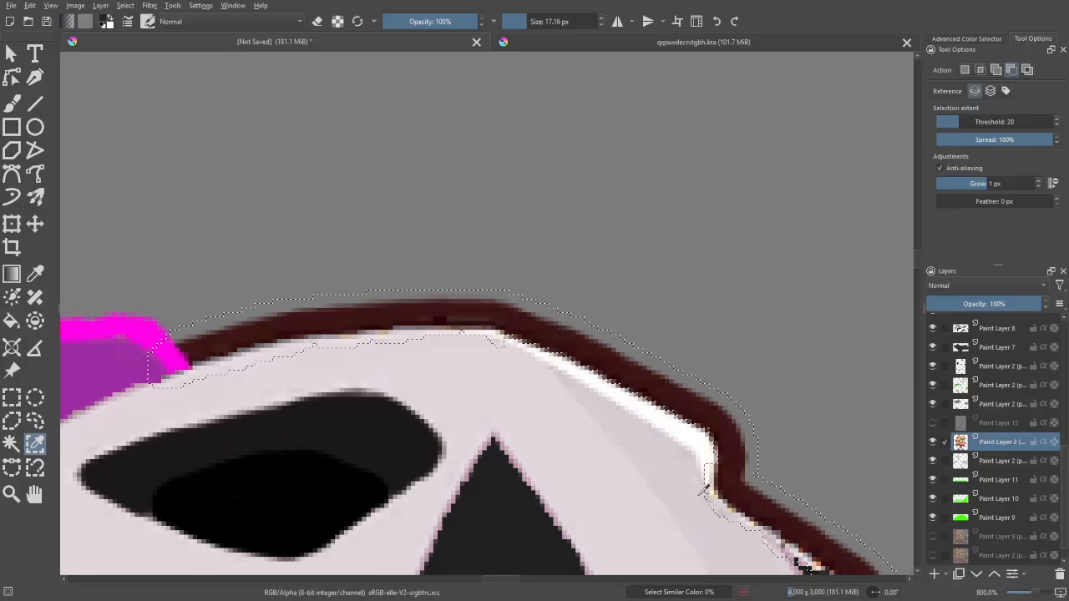
- Examine the selection boundary around the skull, the teeth and the crystals
key("minus")
key("minus")
left_click_drag(722, 429, 682, 365)
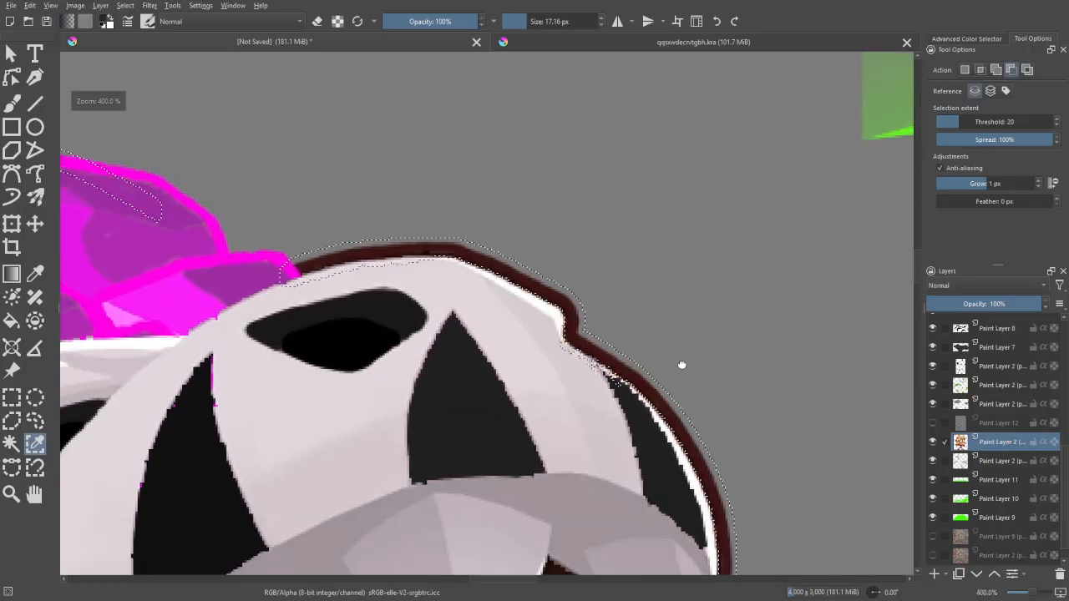
left_click_drag(744, 543, 694, 334)
key("plus")
key("minus")
key("minus")
key("minus")
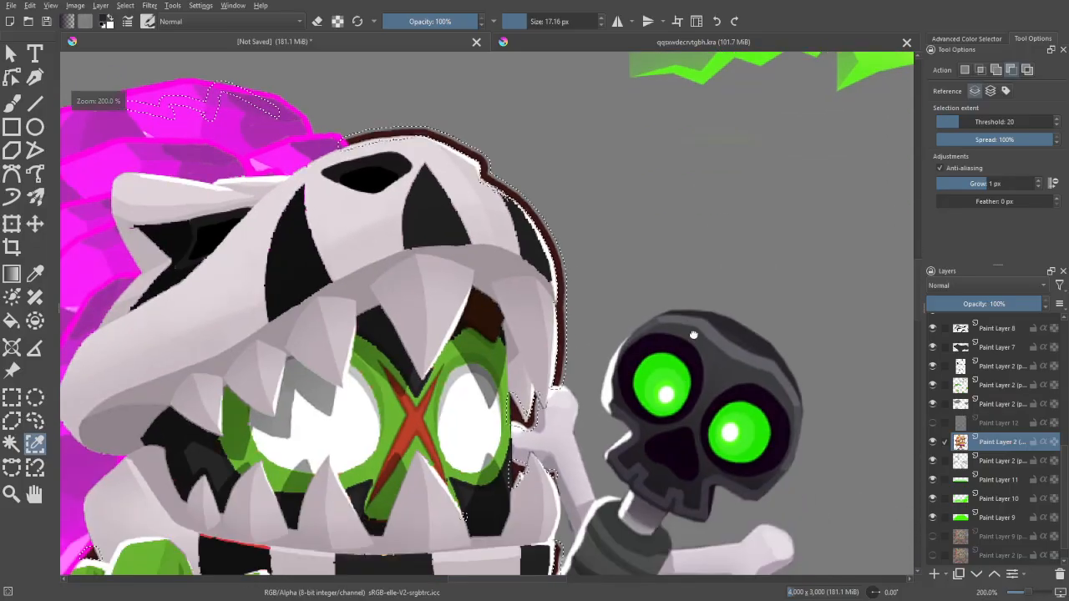
mouse_move(683, 454)
left_mouse_down()
mouse_move(685, 372)
mouse_move(690, 450)
left_mouse_up()
key("plus")
key("plus")
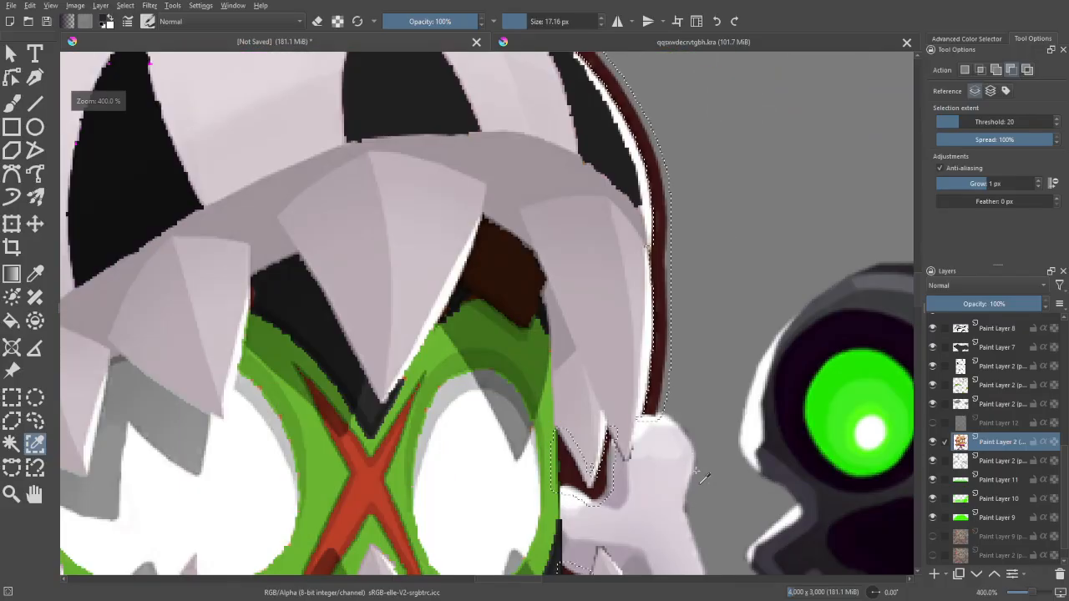
key("minus")
key("minus")
key("minus")
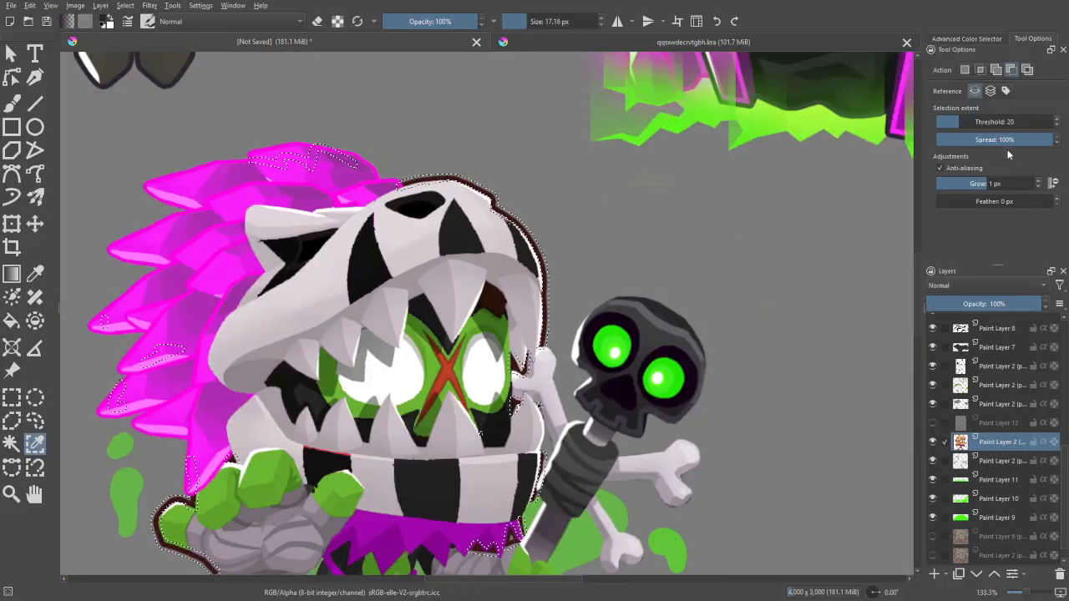
- Return the similar colour selection to Replace mode, adjust its threshold, and show the Advanced Color Selector
left_click(953, 122)
left_click(966, 70)
left_click(967, 38)
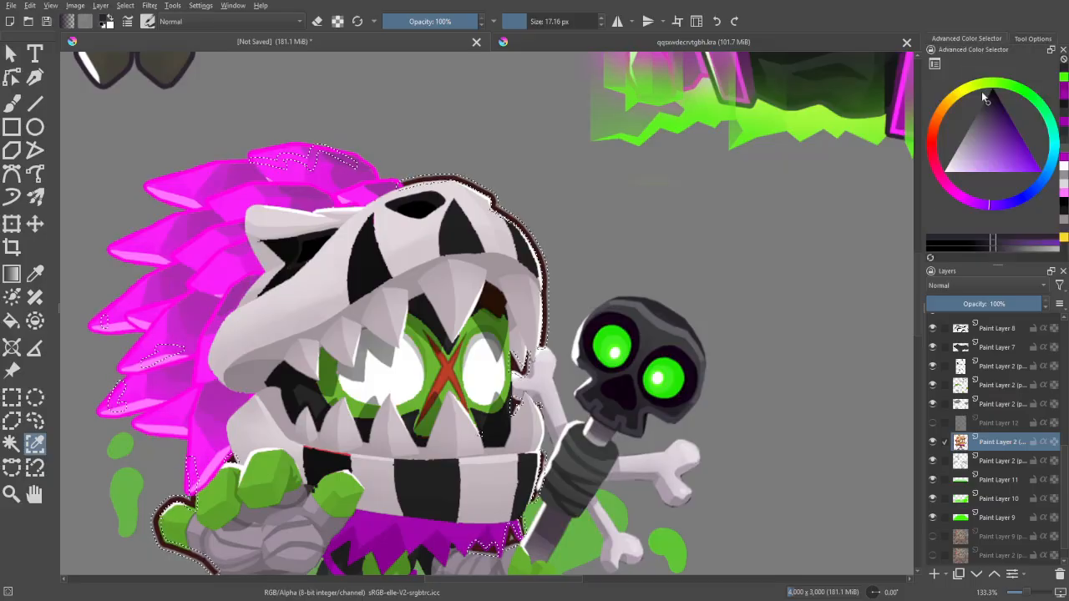
- Delete the selected brown outline from the character layer and clear the selection
key("minus")
key("minus")
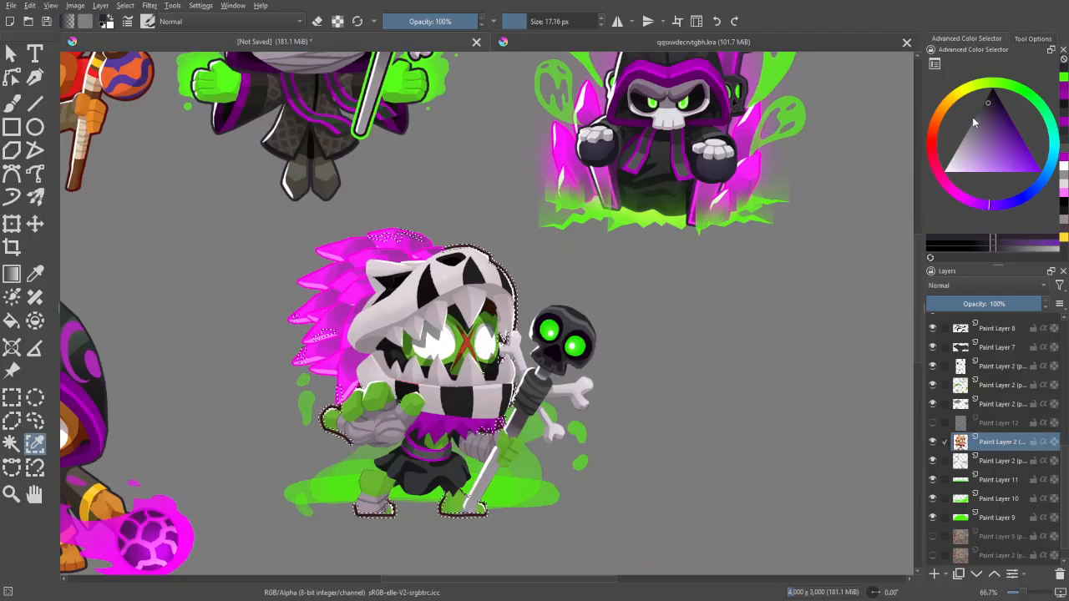
key("plus")
key("plus")
key("ctrl+shift+a")
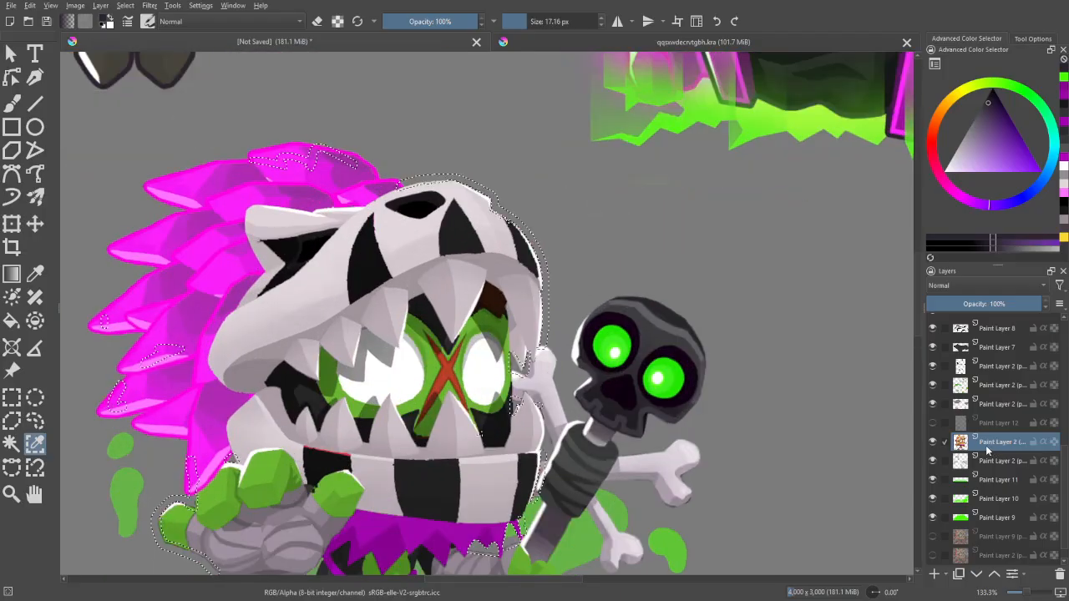
key("plus")
key("plus")
key("plus")
key("minus")
key("minus")
key("minus")
key("minus")
key("minus")
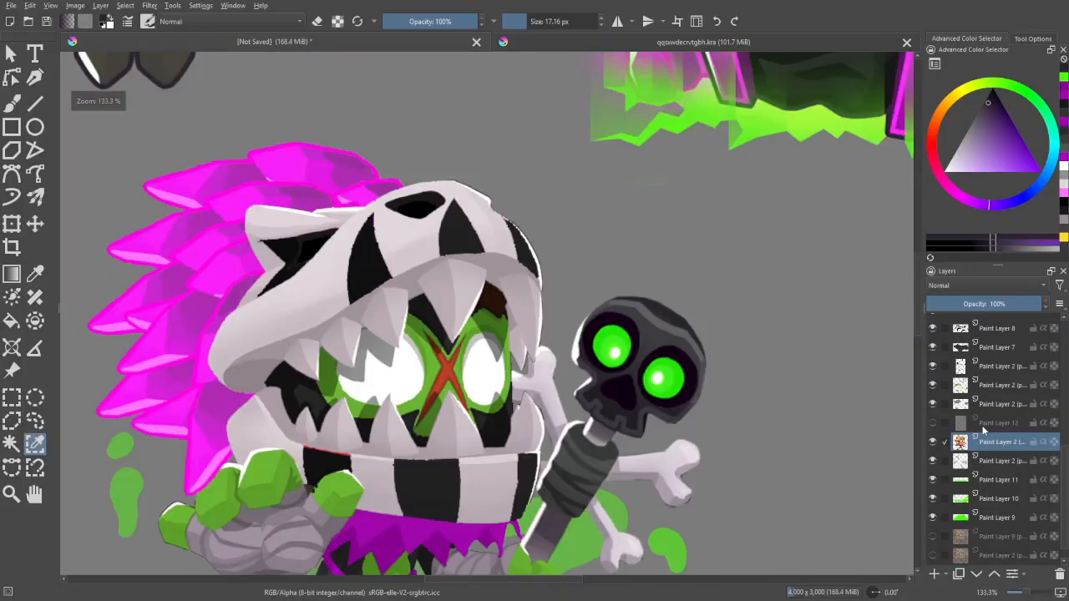
- Group all of the character's paint layers between Paint Layer 1 and Paint Layer 11, and collapse the group
scroll(639, 255, "up", 6)
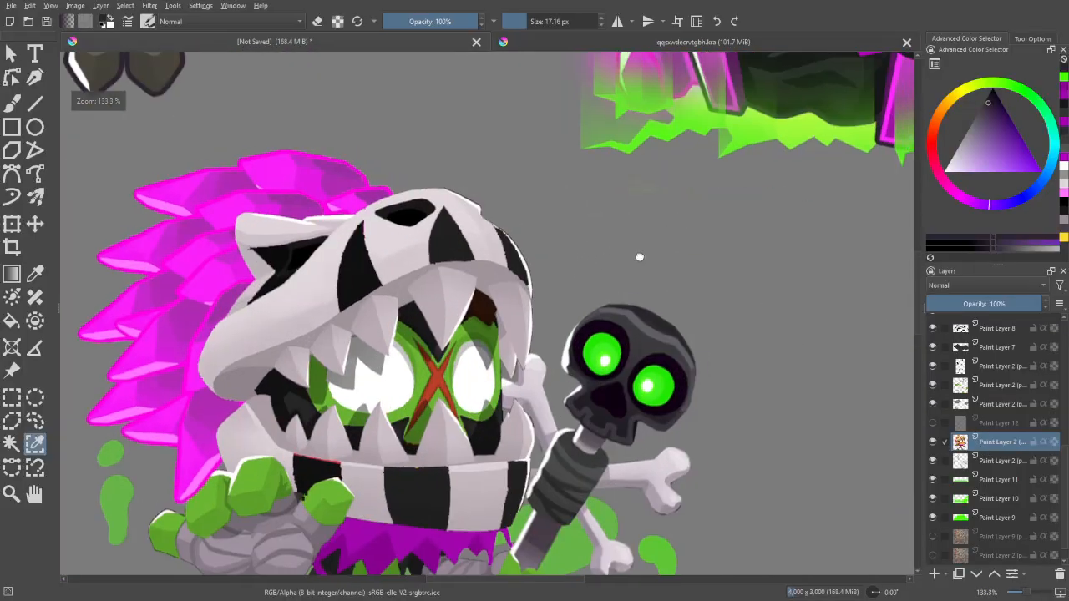
scroll(505, 296, "down", 6)
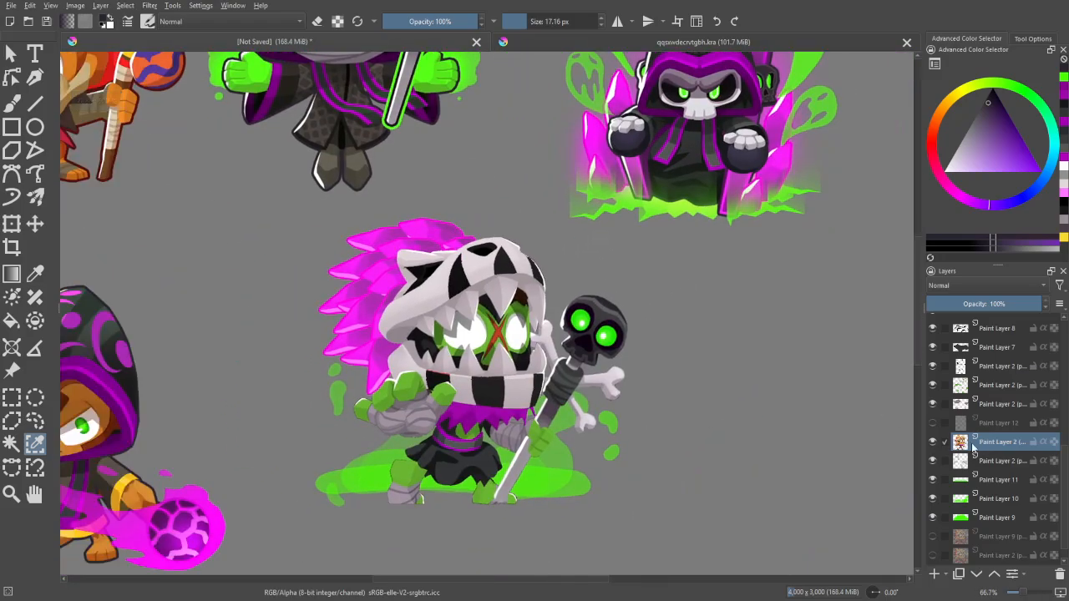
scroll(996, 462, "down", 1)
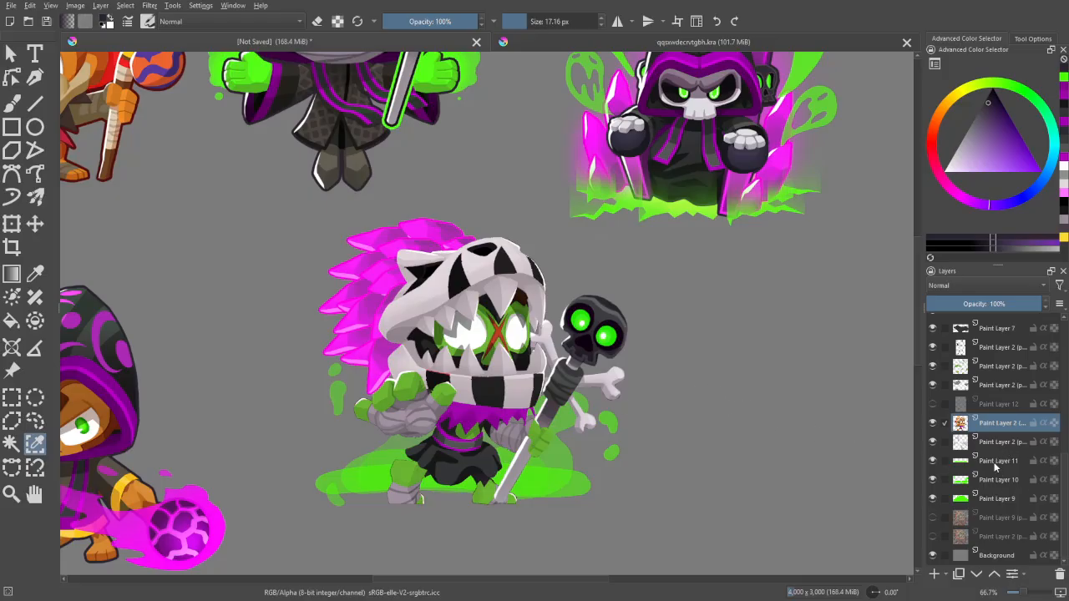
scroll(997, 455, "up", 5)
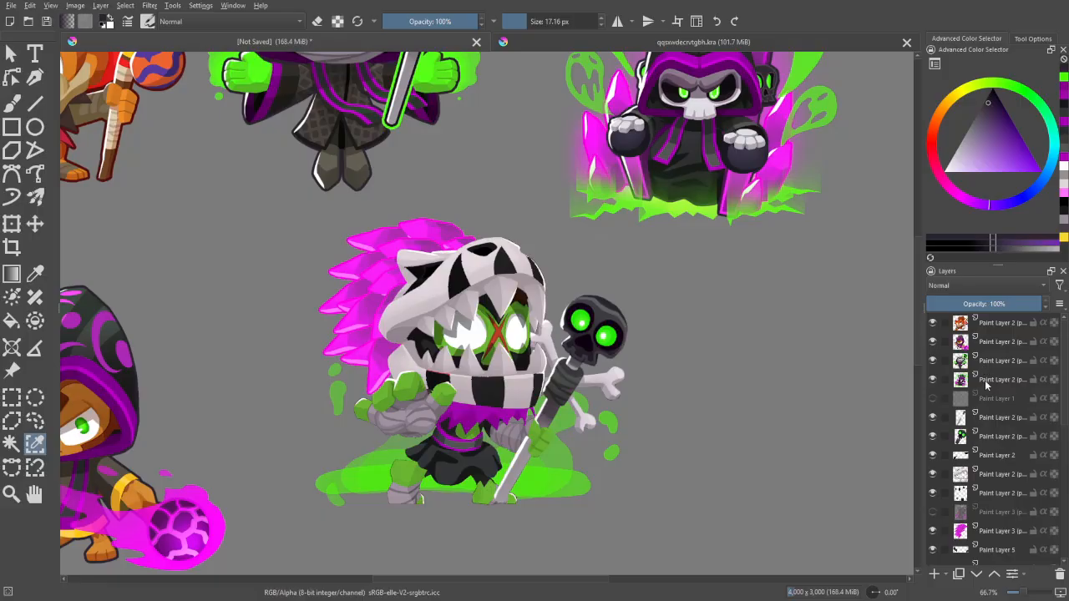
left_click(990, 418, "shift")
key("ctrl+g")
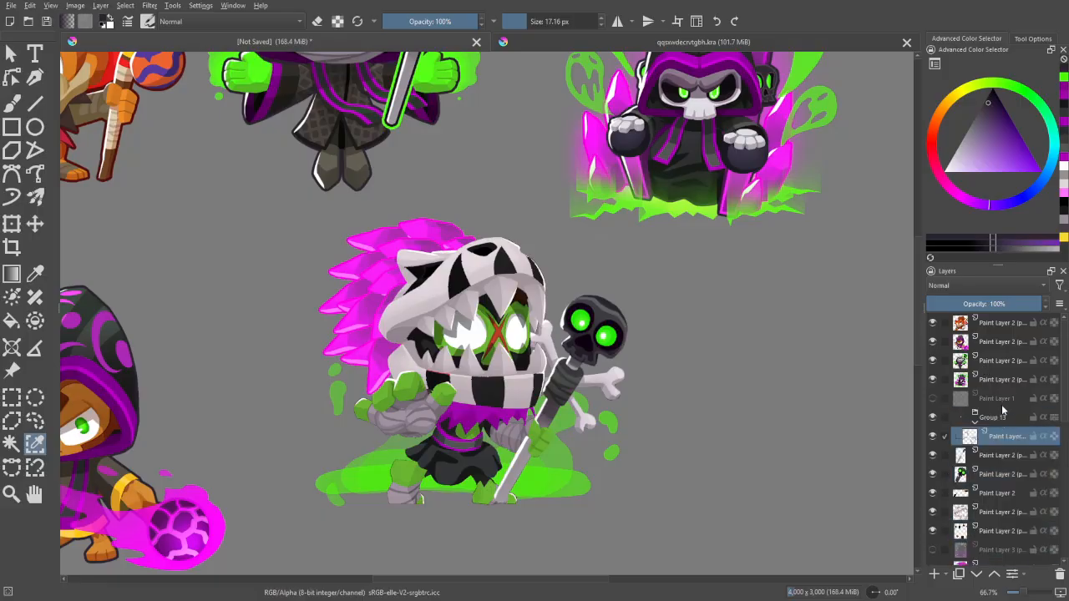
left_click(1003, 420)
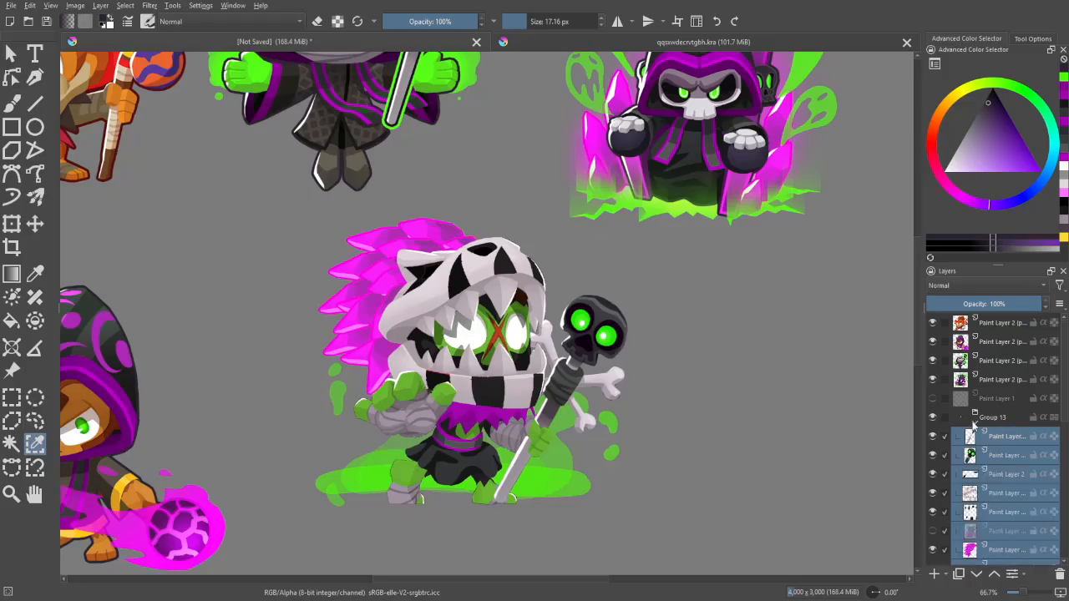
left_click(974, 422)
- Open the layer style of the character group and apply the saved "basic outline" style
right_click(982, 419)
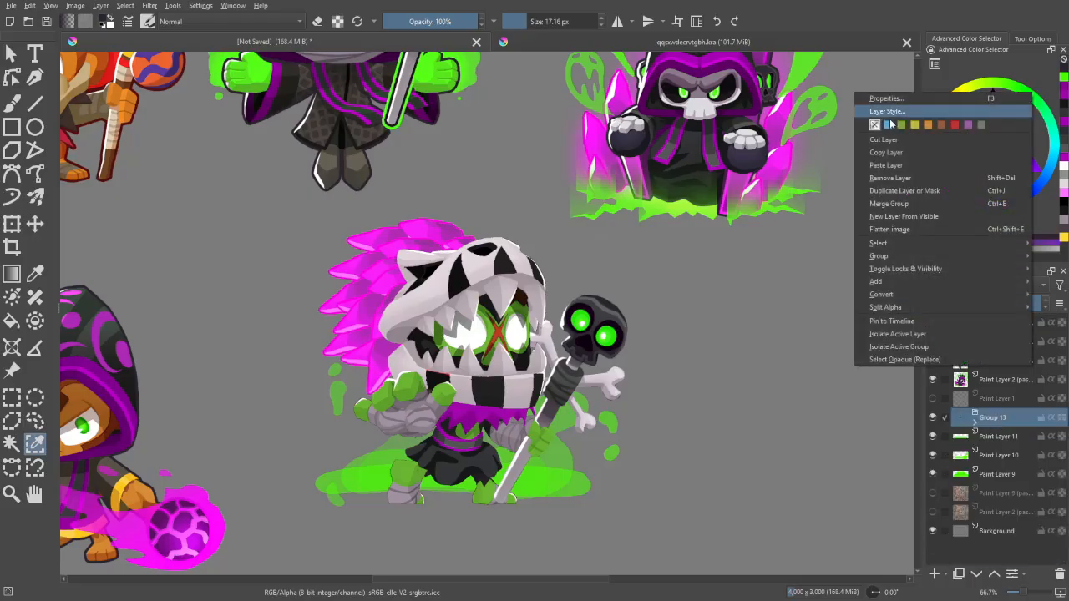
left_click(889, 113)
left_click_drag(422, 84, 661, 99)
left_click(561, 134)
left_click(694, 161)
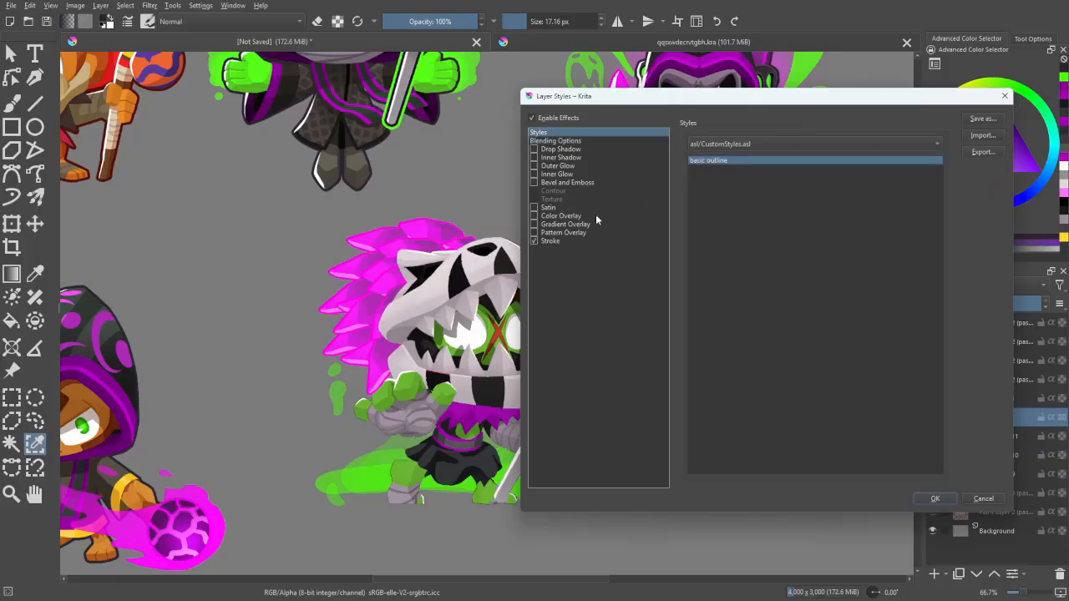
- Set the group's Stroke colour to dark grey #212121 and apply the layer style
left_click(567, 242)
left_click(764, 277)
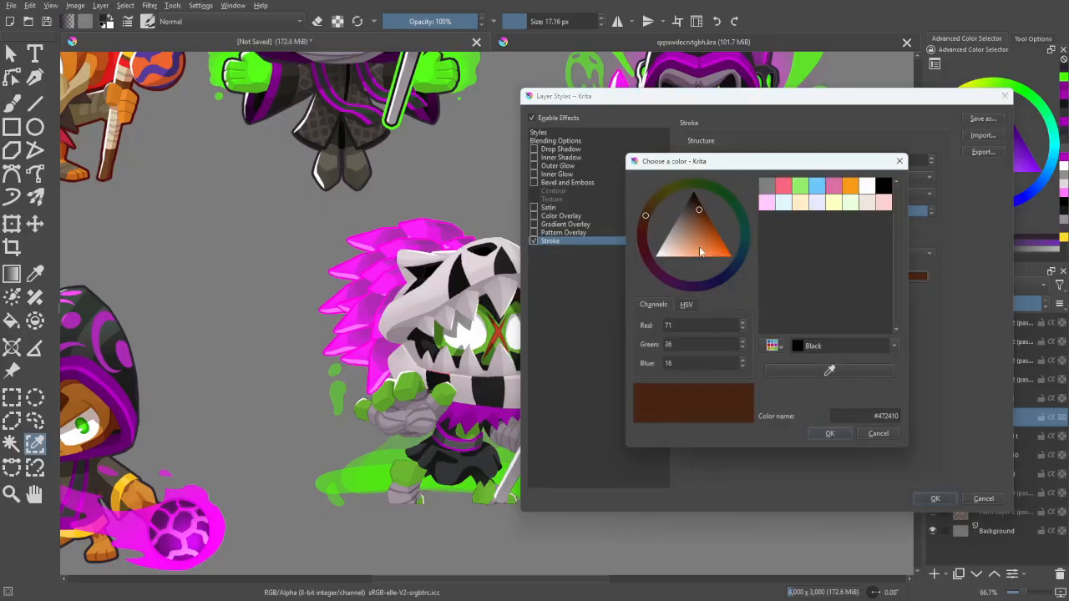
left_click(689, 204)
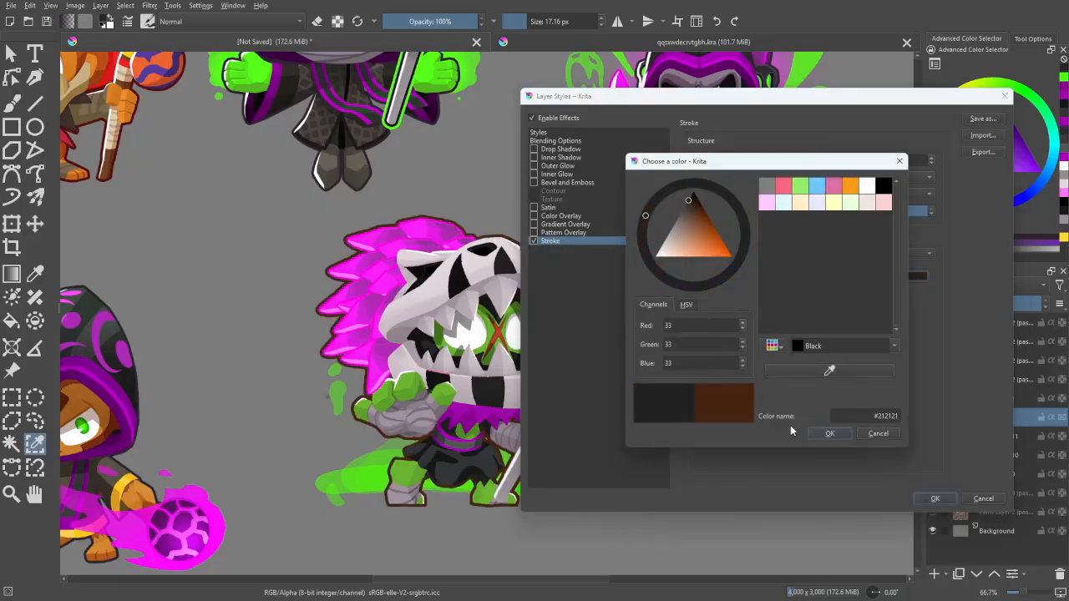
left_click(839, 433)
left_click(935, 499)
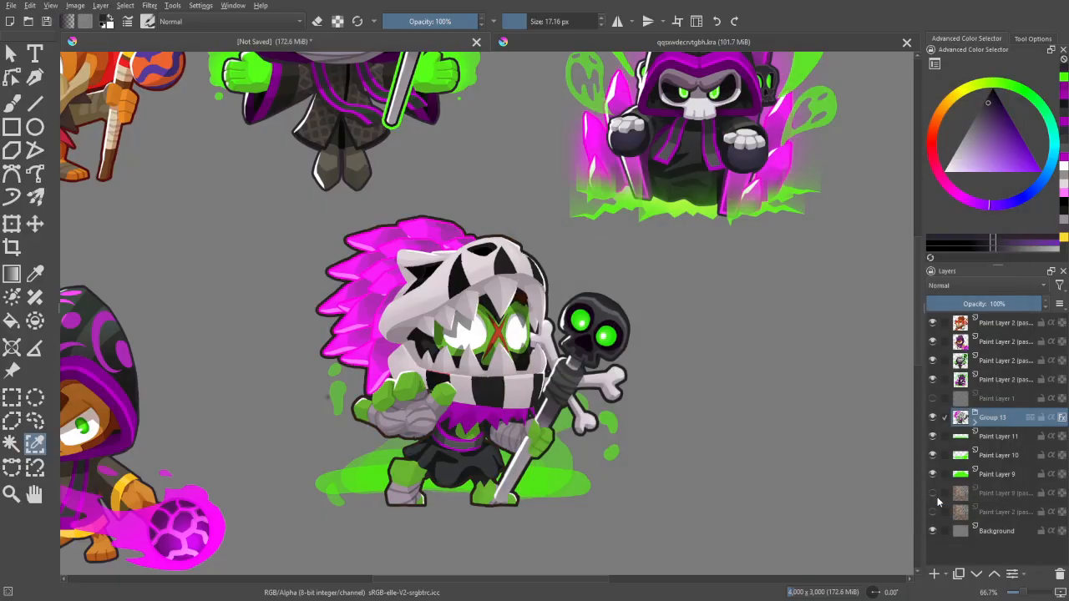
- Activate the freehand brush and review the outlined character against the surrounding reference portraits
left_click(39, 421)
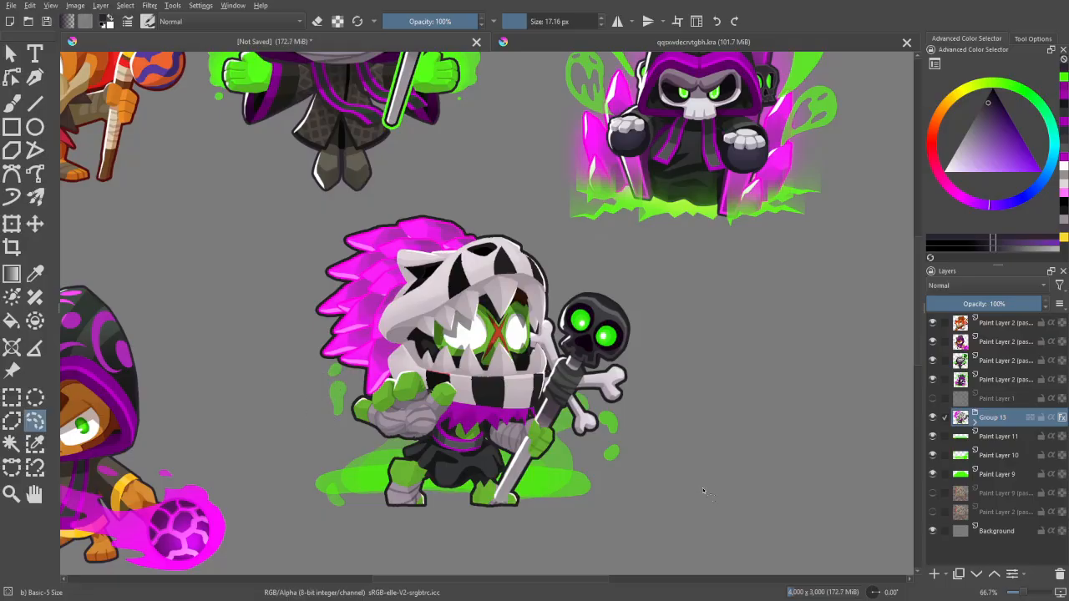
mouse_move(704, 490)
left_mouse_down()
mouse_move(676, 457)
mouse_move(705, 475)
left_mouse_up()
key("plus")
key("plus")
key("b")
key("minus")
key("minus")
key("minus")
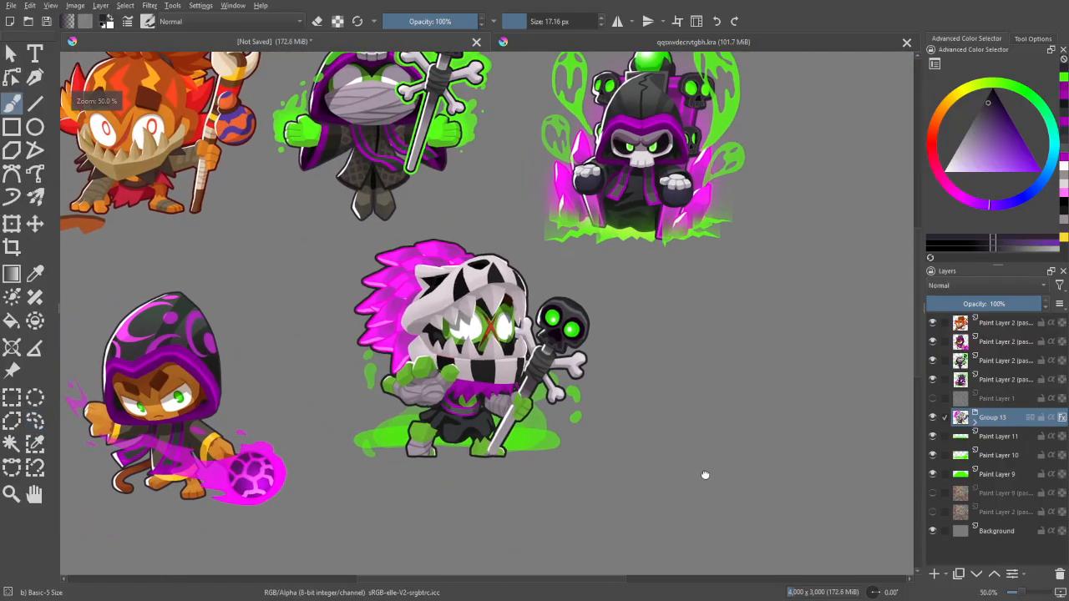
key("plus")
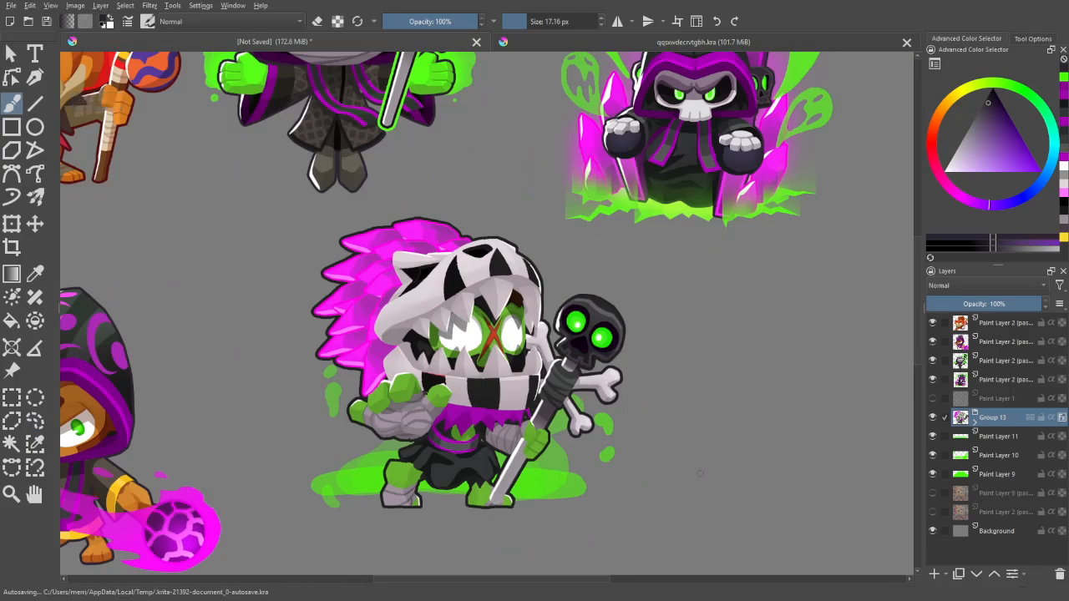
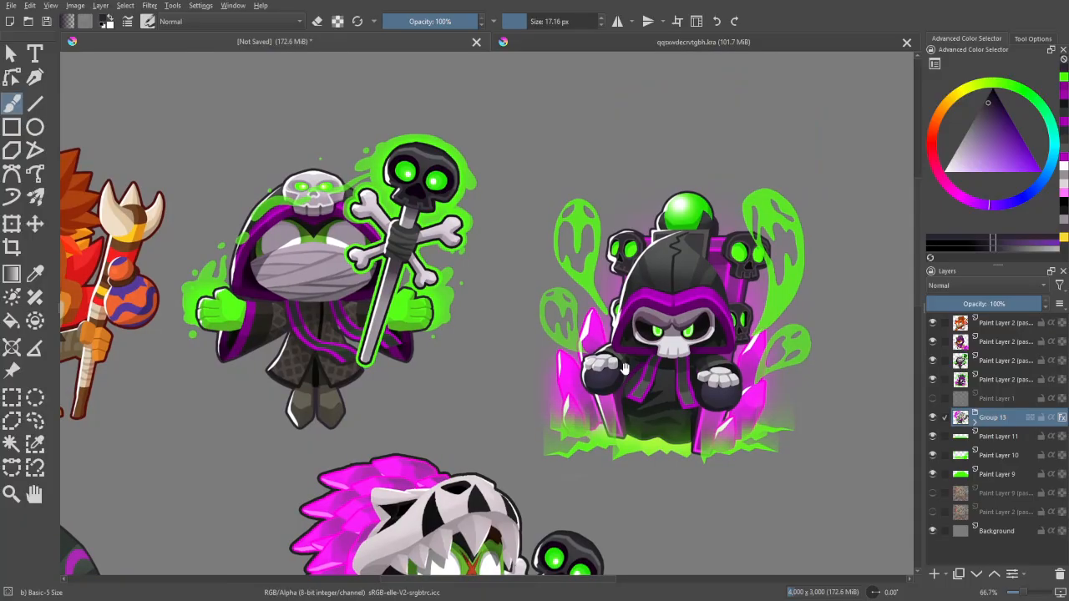
- Add a paint layer above the character group and smooth the face's upper edge above the right-hand eye with sampled dark green
left_click_drag(624, 370, 561, 177)
scroll(564, 301, "up", 2)
scroll(568, 313, "down", 5)
key("ctrl+plus")
key("ctrl+plus")
key("ctrl+plus")
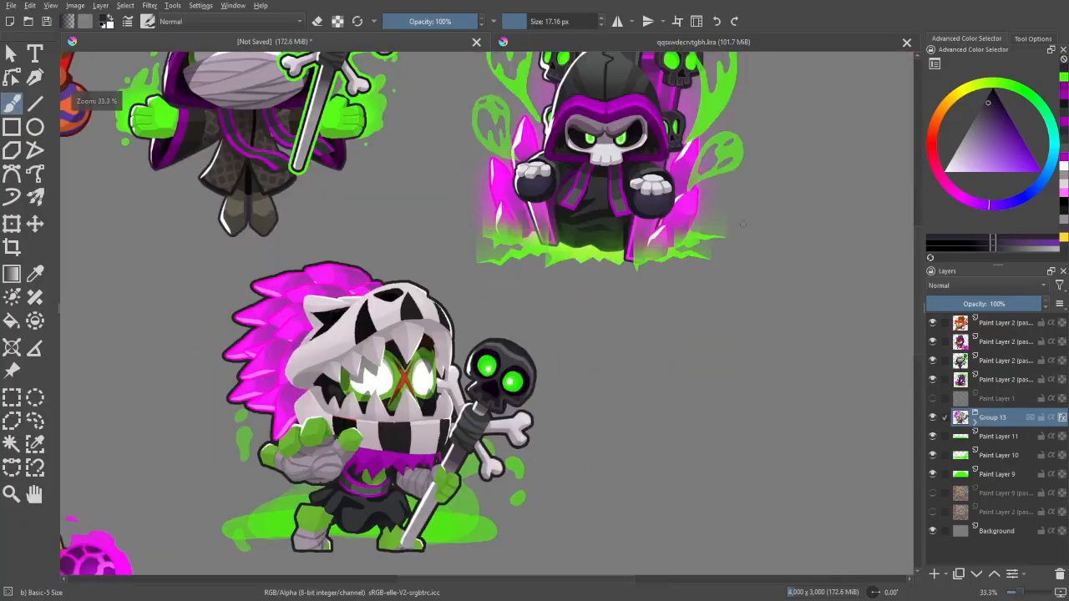
left_click_drag(601, 305, 639, 241)
key("ctrl+plus")
key("ctrl+plus")
key("ctrl+plus")
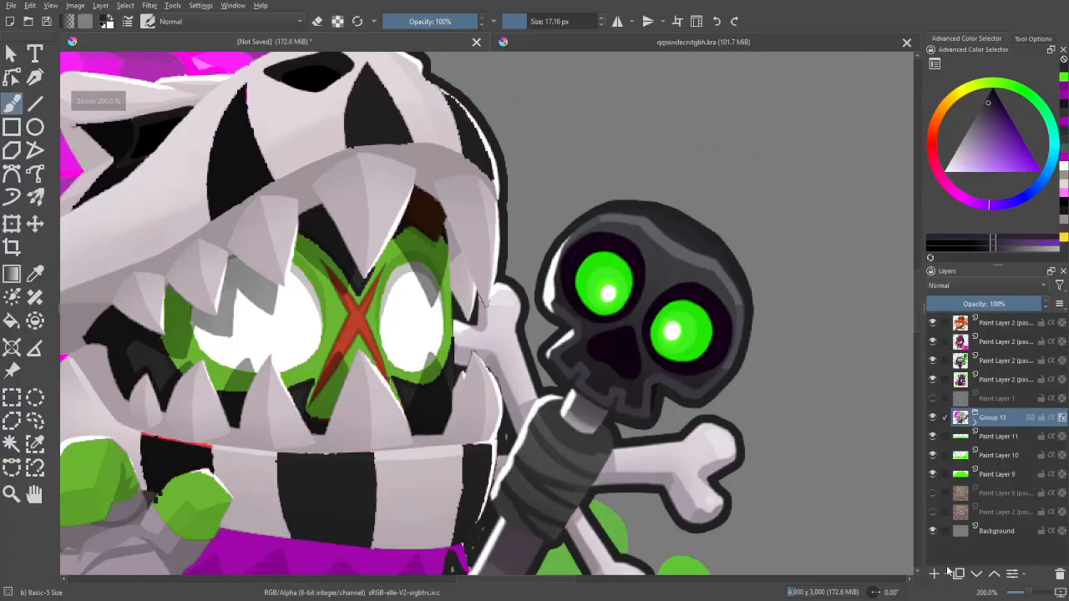
key("ctrl+plus")
key("ctrl+plus")
key("Insert")
key("p")
left_click(349, 160)
key("b")
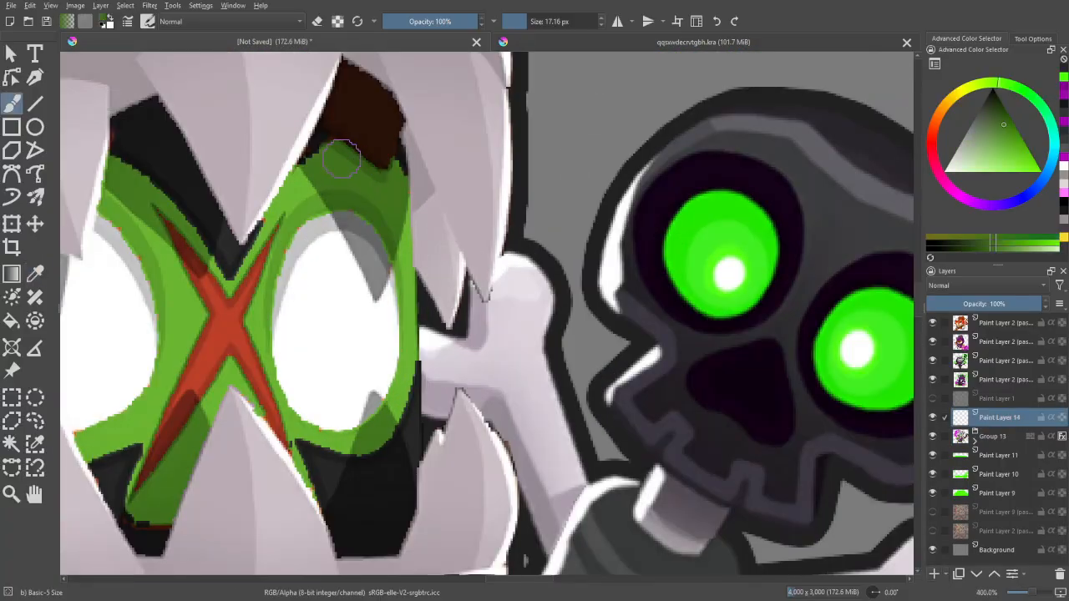
left_click(361, 158)
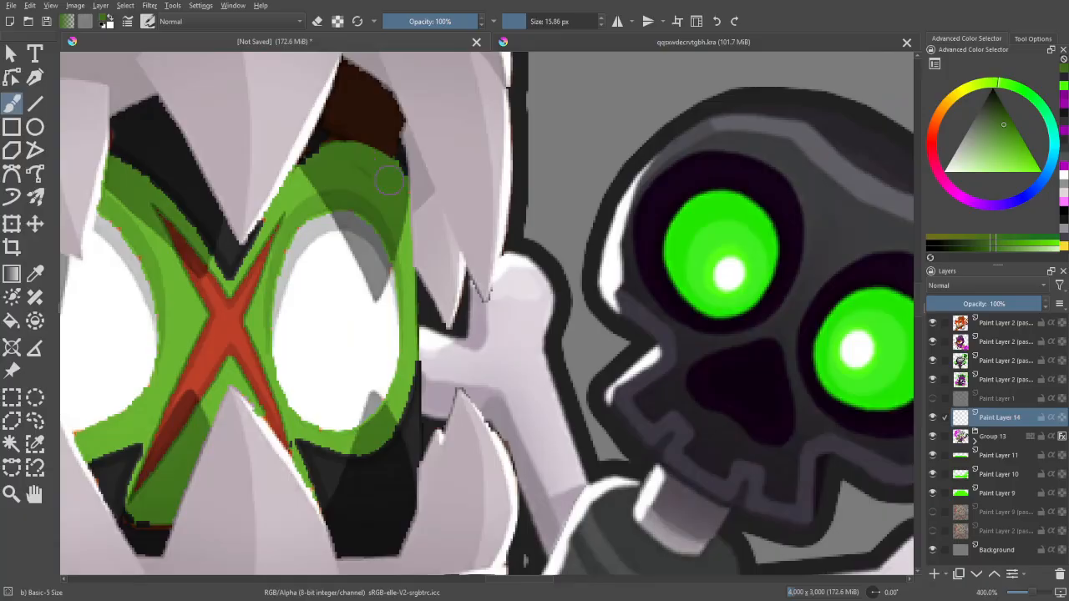
- Paint over the dark brown patch above the right-hand eye with a near-black colour sampled from the face
mouse_move(390, 180)
left_mouse_down()
mouse_move(430, 241)
mouse_move(429, 200)
left_mouse_up()
key("p")
left_click(445, 216)
key("b")
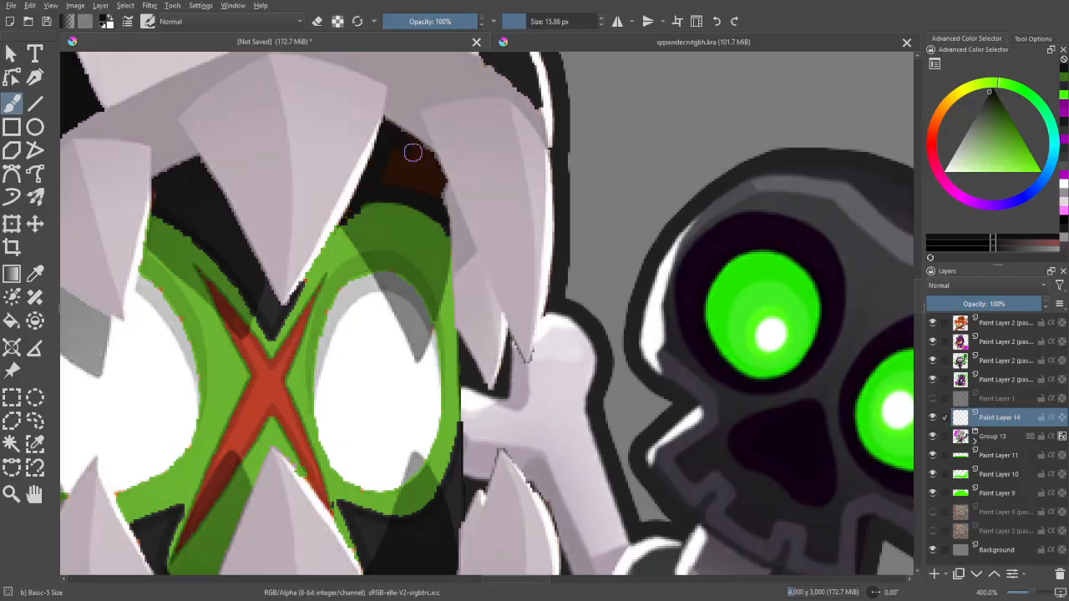
mouse_move(424, 176)
left_mouse_down()
mouse_move(401, 162)
mouse_move(375, 167)
left_mouse_up()
- Clean up the mask's inner edge beside the blackened patch with pale grey sampled from the mask
key("p")
left_click(418, 124)
key("b")
left_click_drag(417, 125, 451, 211)
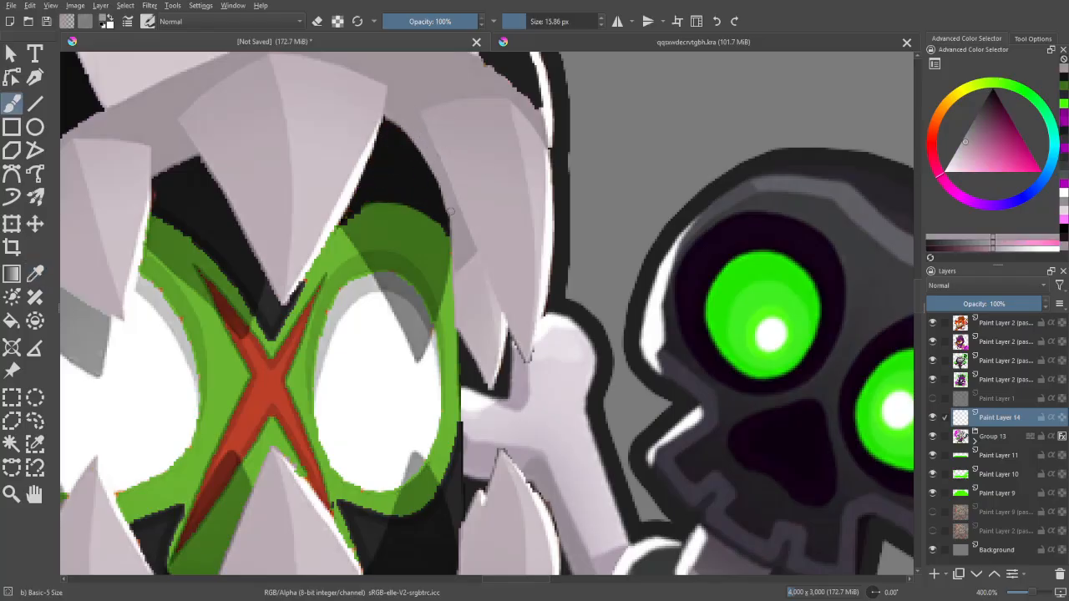
- Group Paint Layer 14, the outlined character group and Paint Layers 11, 10 and 9 together
scroll(480, 326, "down", 4)
left_click_drag(483, 342, 488, 276)
scroll(472, 309, "down", 3)
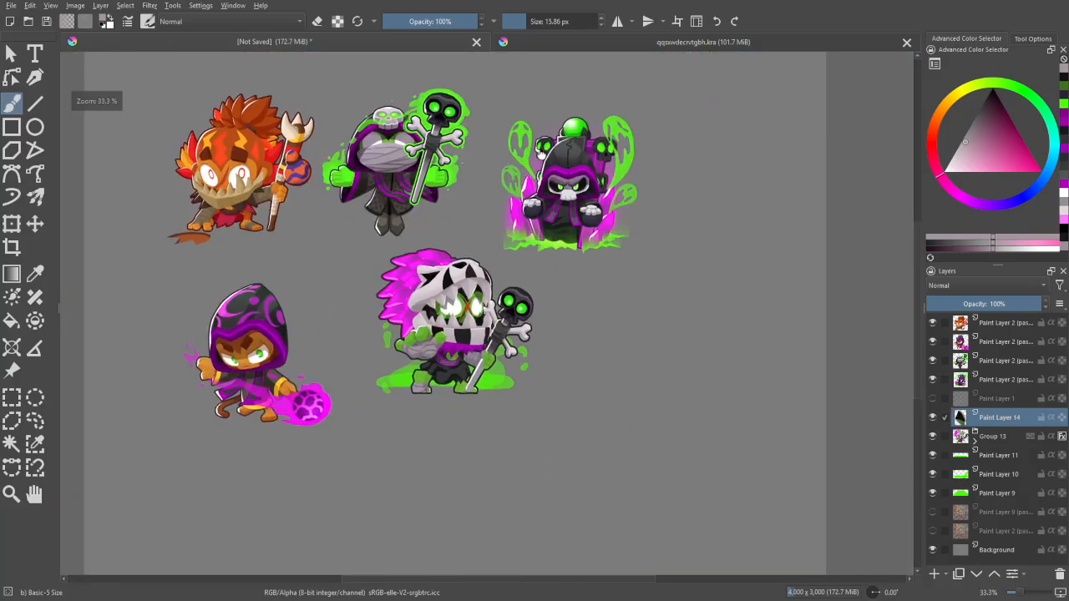
scroll(464, 292, "up", 4)
scroll(540, 168, "down", 3)
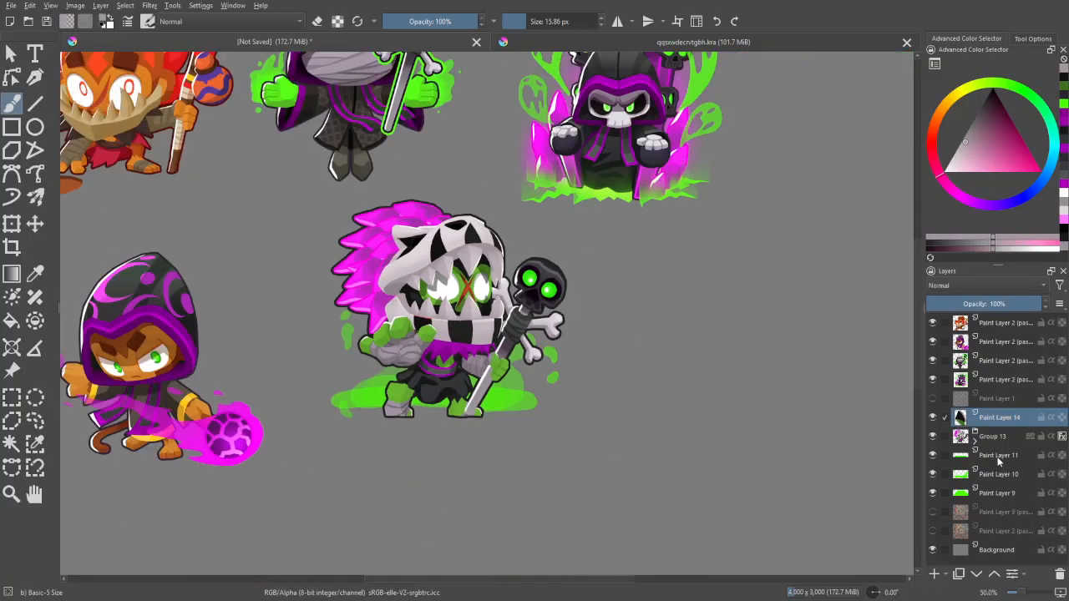
left_click(997, 495, "shift")
key("ctrl+g")
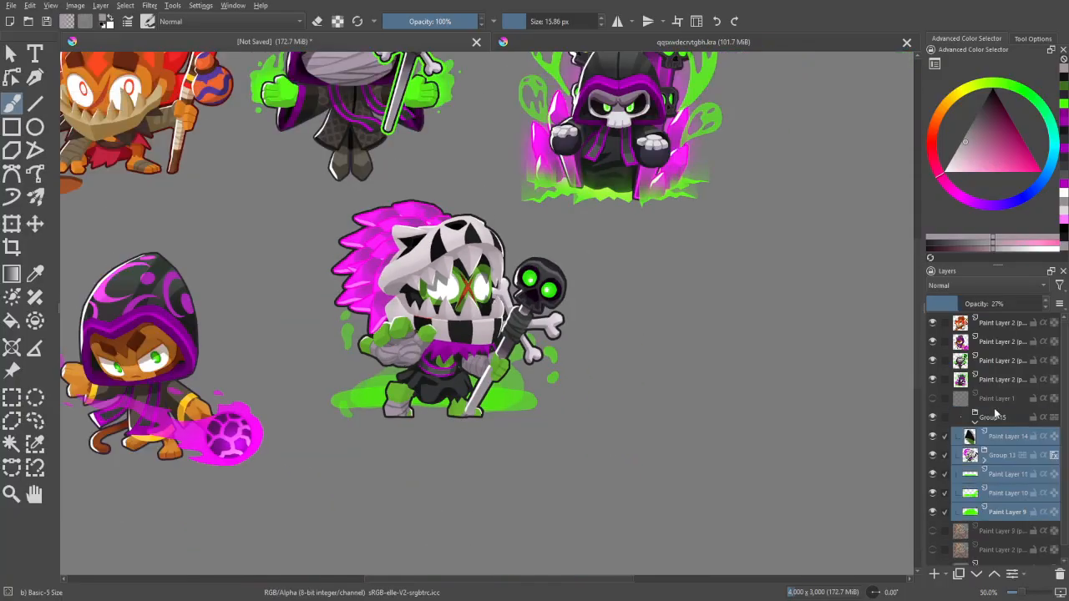
- Hide the four reference portrait layers, and collapse and select the new character group
left_click_drag(940, 385, 933, 331)
left_click(974, 423)
left_click(996, 422)
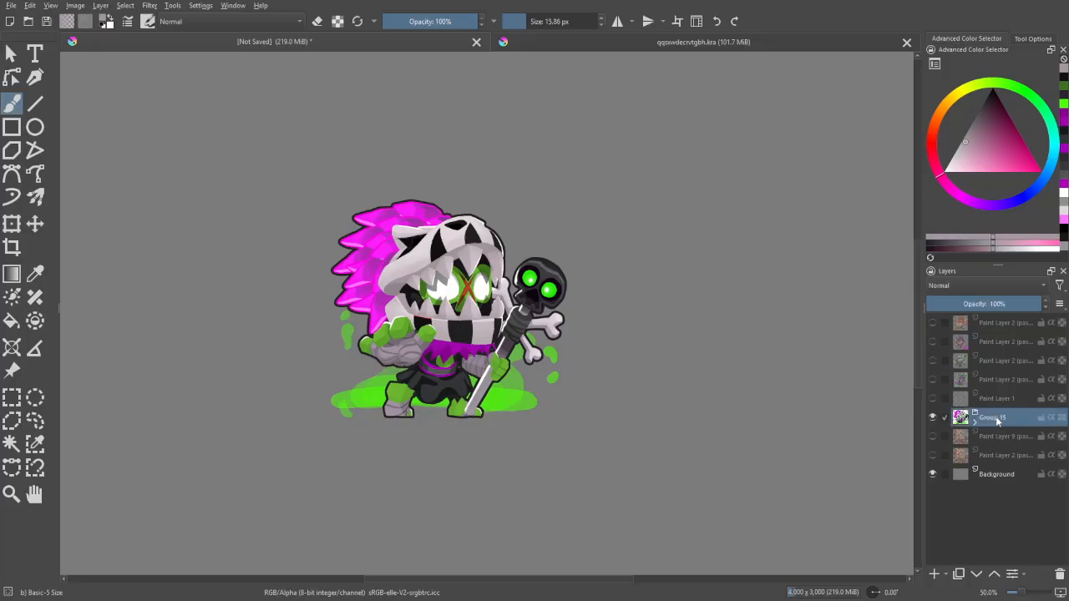
- Select the character group's opaque pixels and crop the canvas to that selection, 850 by 788 px
right_click(996, 422)
left_click(900, 355)
left_click(12, 248)
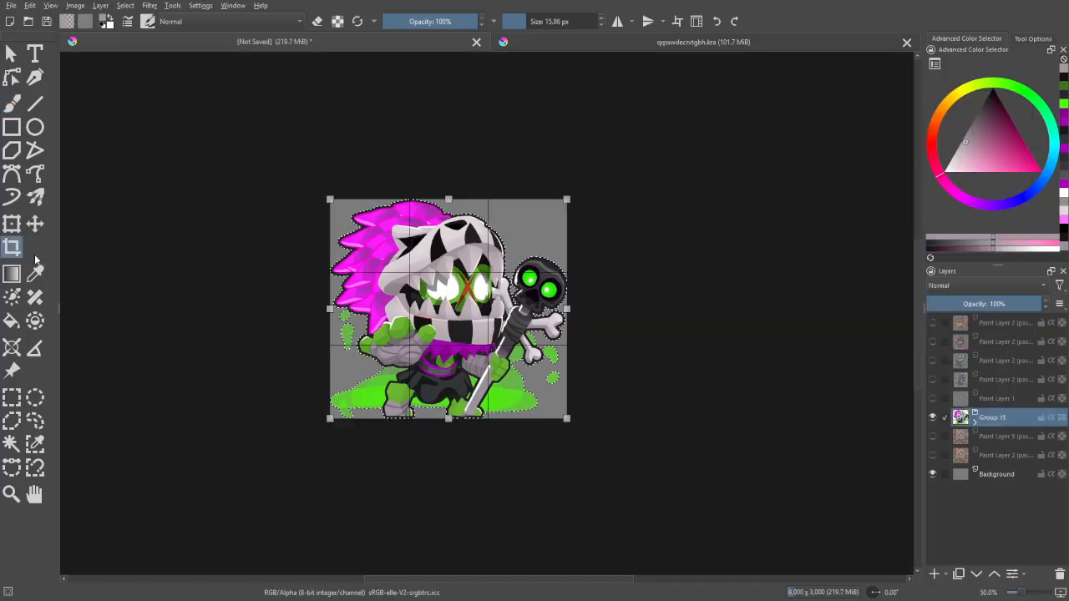
left_click(1033, 38)
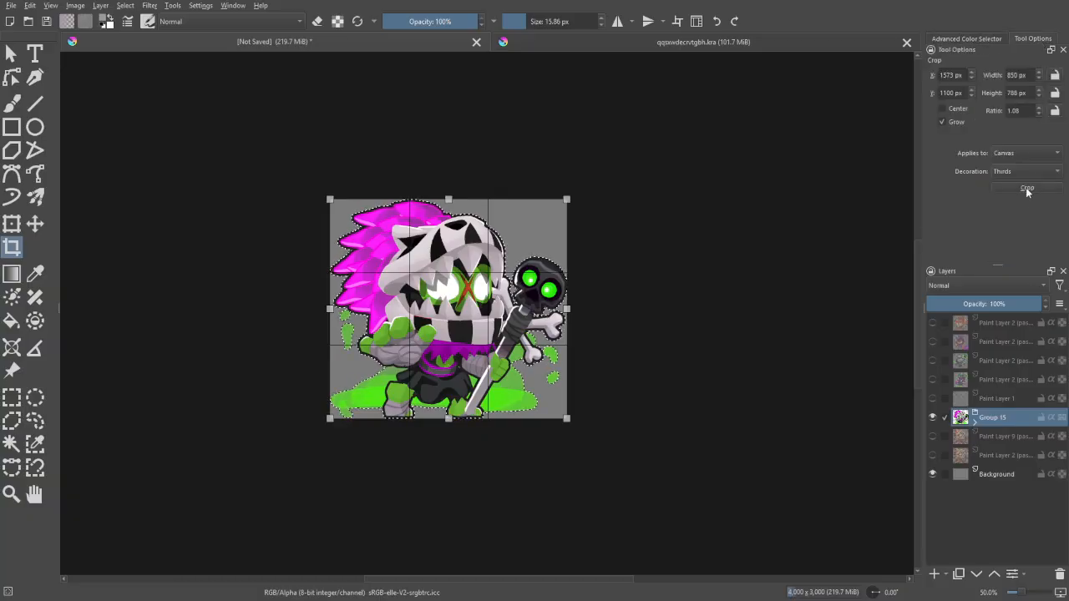
left_click(1030, 189)
- Clear the selection and hide the Background layer, leaving the cropped character on transparency
scroll(488, 317, "up", 1)
key("ctrl+shift+a")
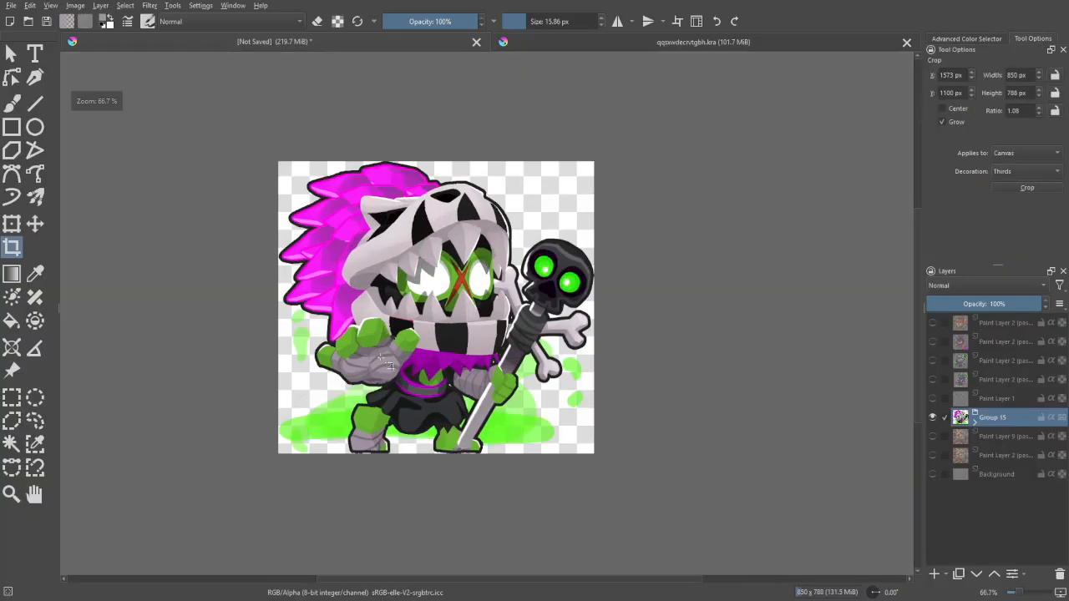
mouse_move(450, 403)
left_mouse_down()
mouse_move(479, 460)
mouse_move(454, 351)
mouse_move(463, 413)
left_mouse_up()
scroll(473, 419, "up", 1)
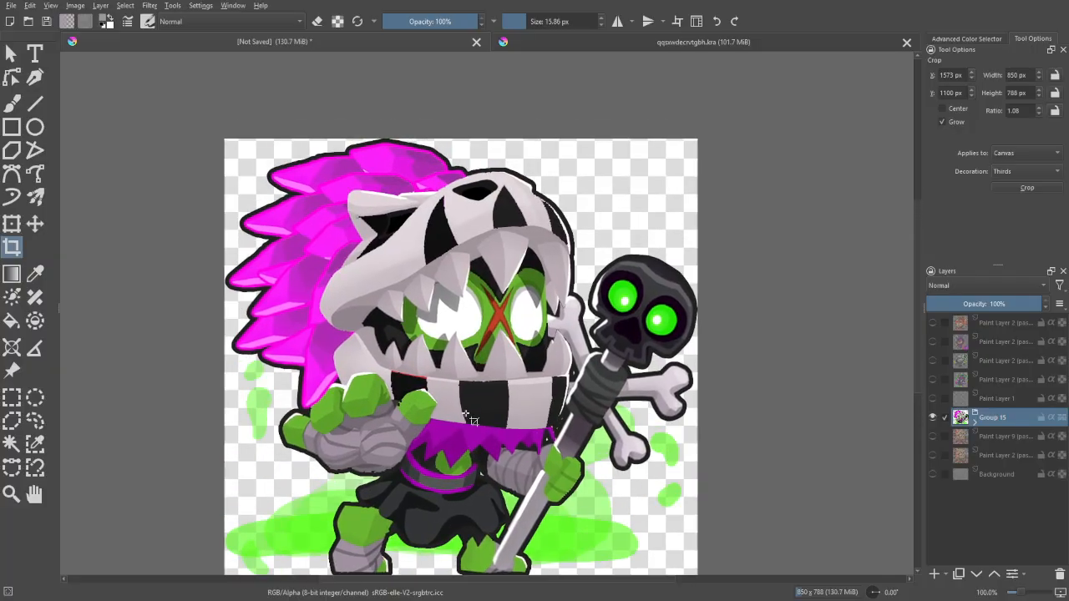
scroll(548, 415, "down", 1)
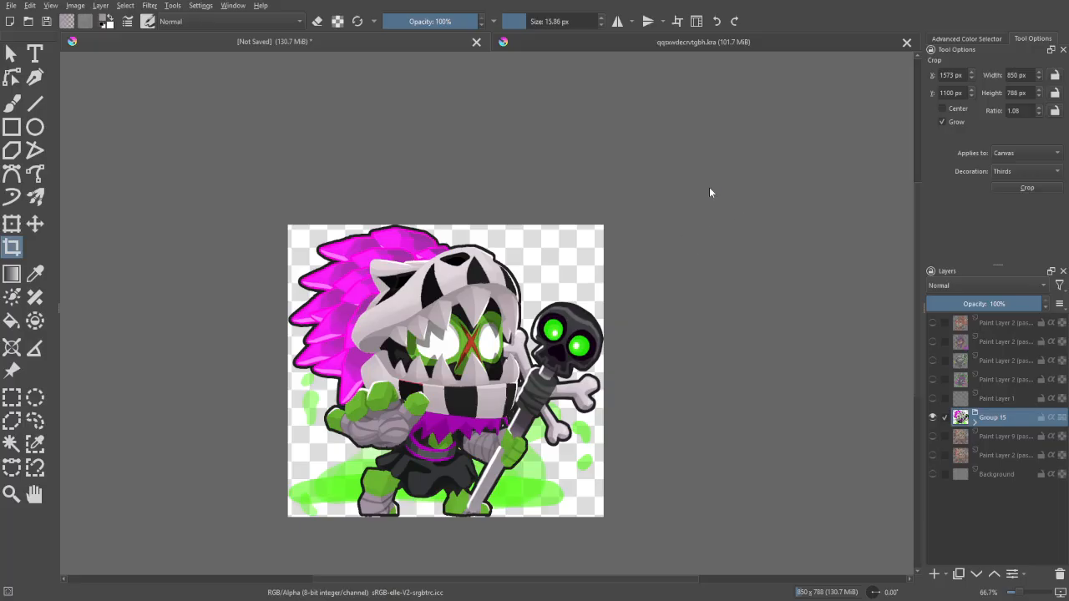
- Save the image to Downloads as PNG "ecrfvtgbynuhbtgvrfecdxs" with compression 3 and alpha channel stored, also keeping a Krita copy
key("ctrl+shift+s")
type("ecfrvtgbynuhbtgvrfecdxs")
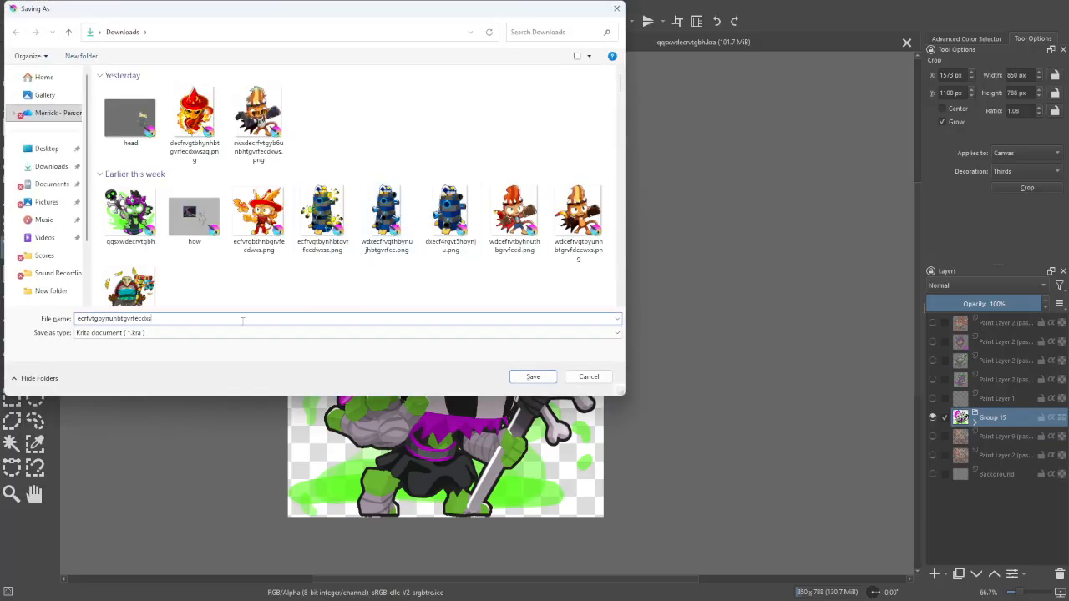
left_click(142, 332)
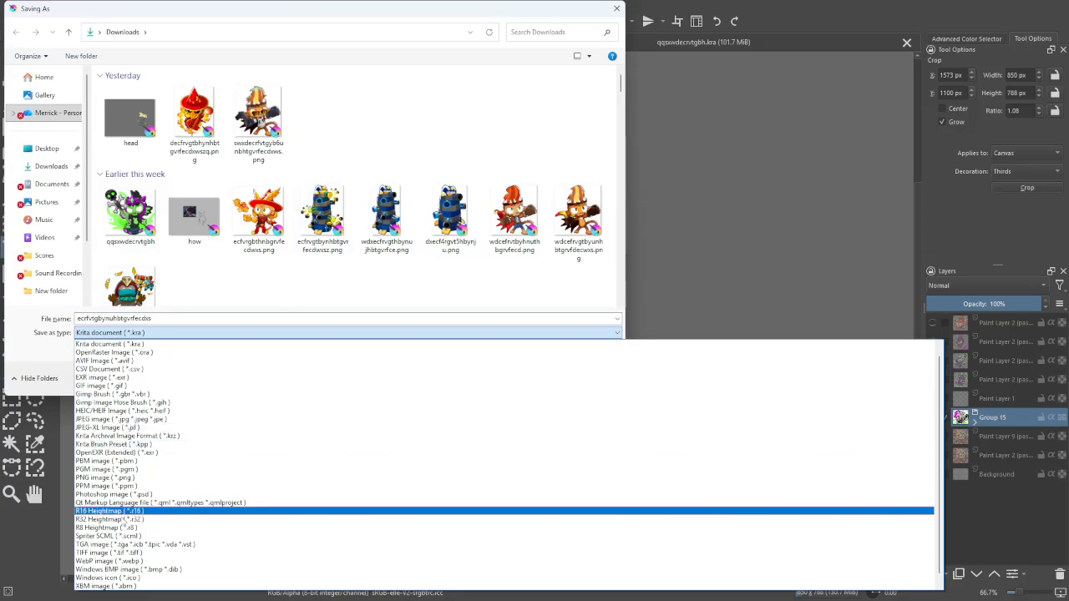
left_click(110, 479)
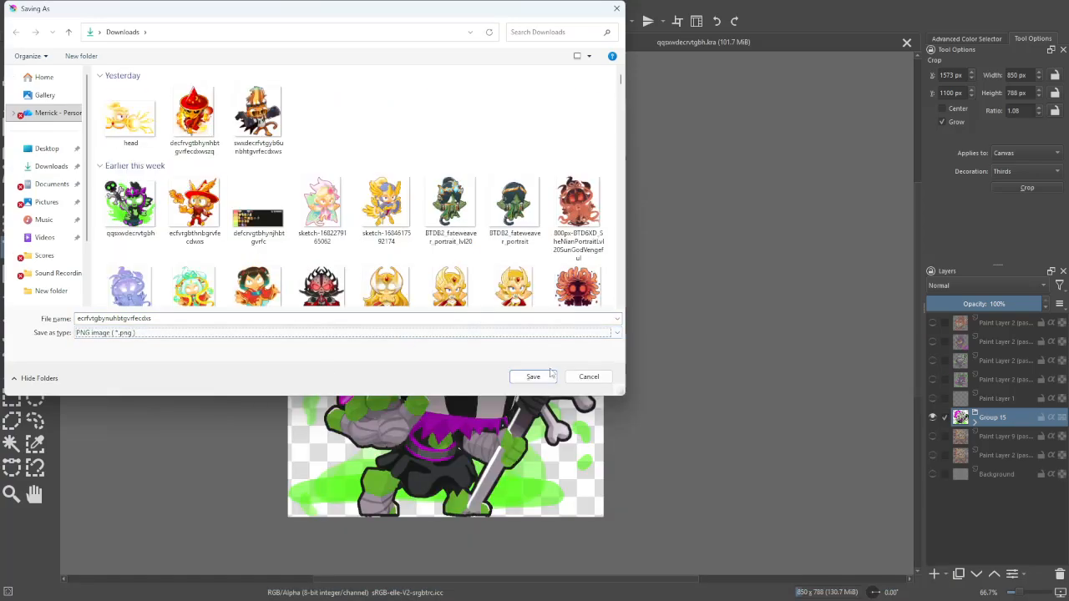
left_click(550, 375)
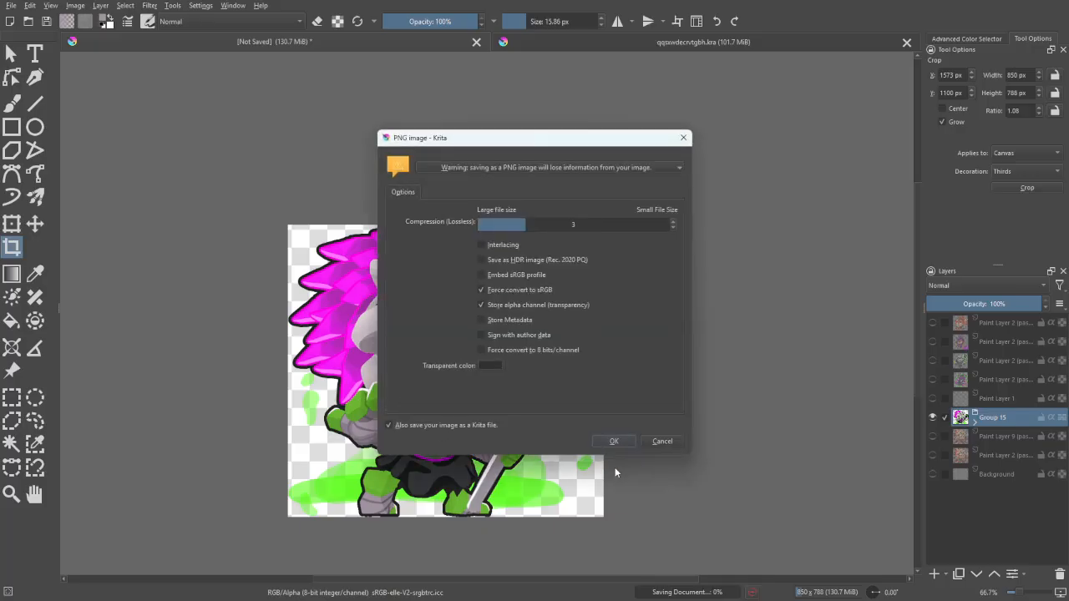
left_click(617, 444)
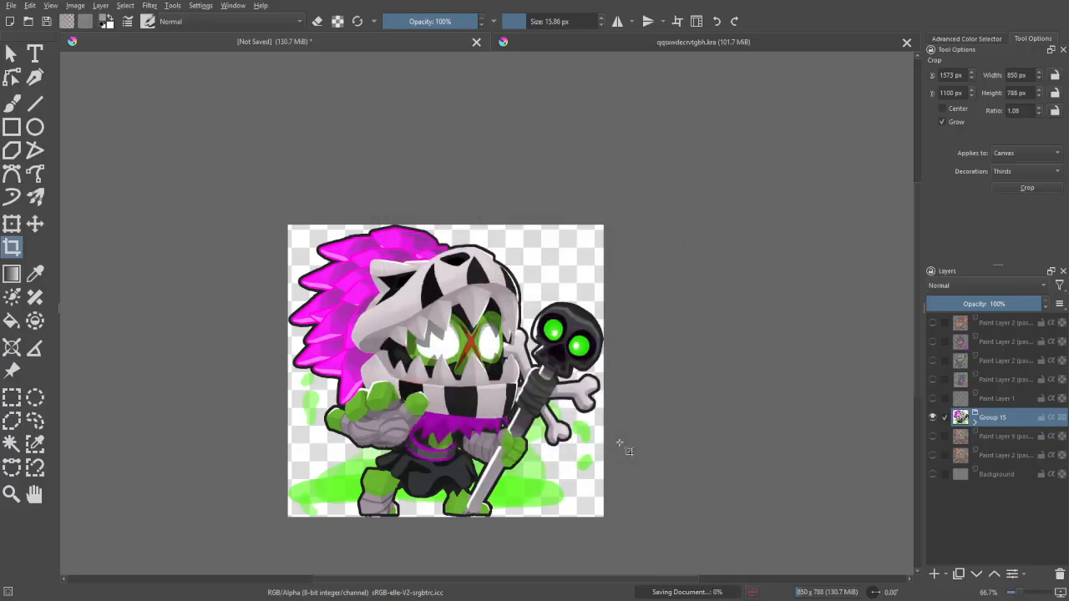